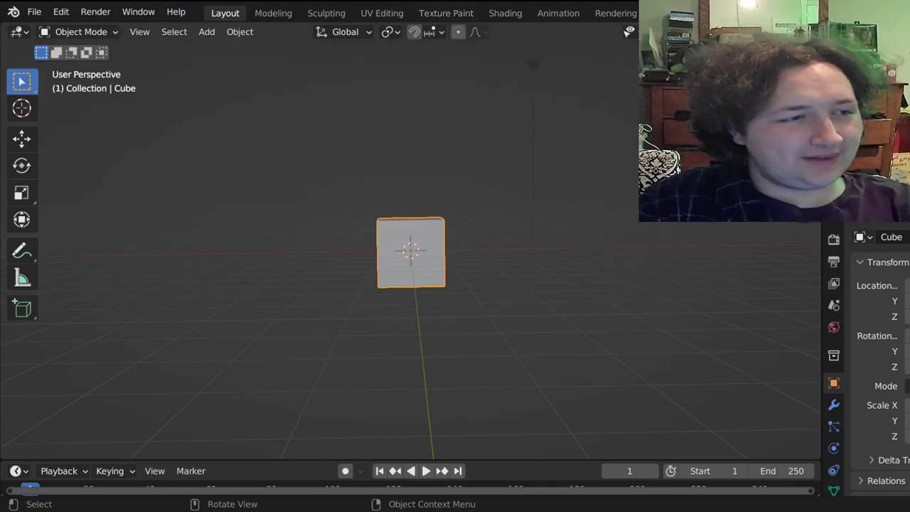
Create a new file from the Sculpting template.
{"action": "left_click", "coordinate": [34, 12]}
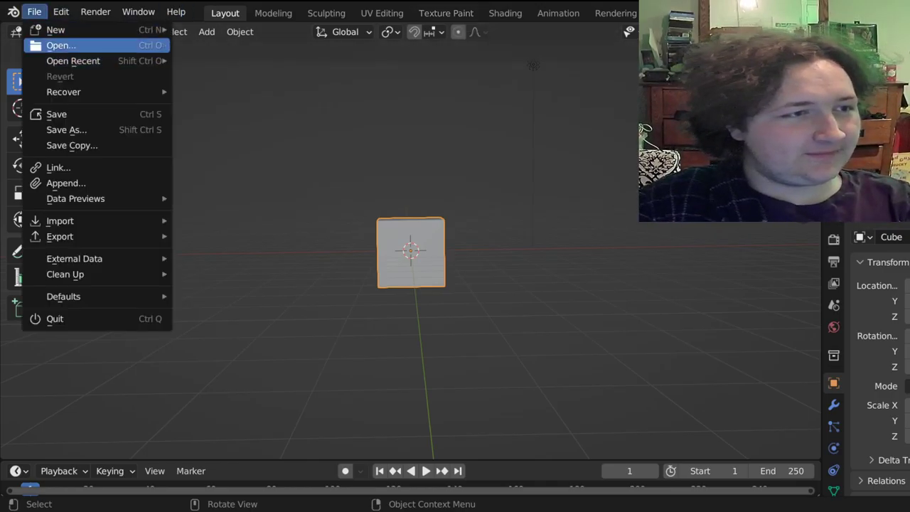
{"action": "mouse_move", "coordinate": [143, 29]}
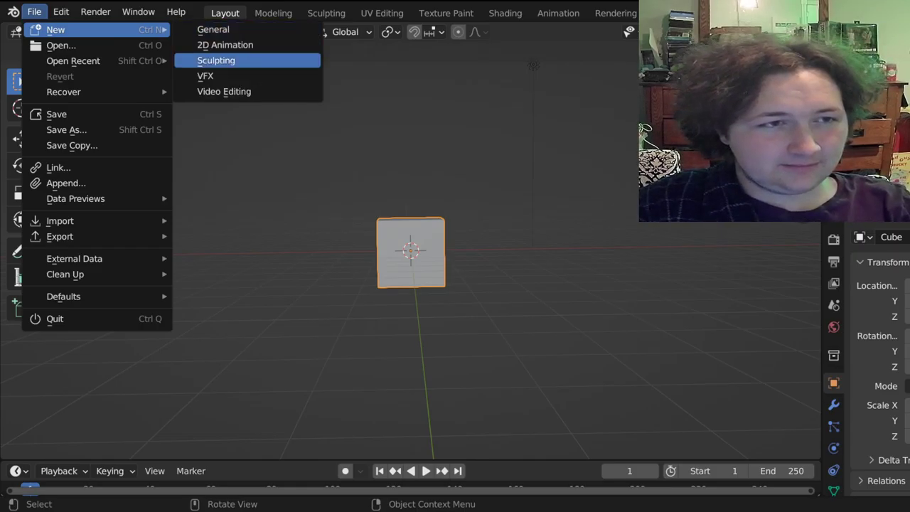
{"action": "left_click", "coordinate": [216, 60]}
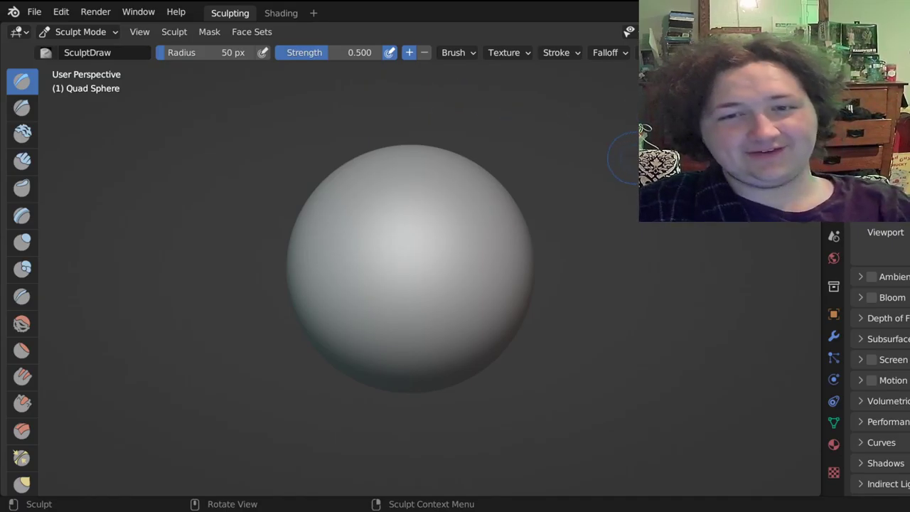
Sculpt a curved stroke across the upper front of the sphere with the Draw brush.
{"action": "scroll", "coordinate": [346, 237], "scroll_direction": "down", "scroll_amount": 4}
{"action": "scroll", "coordinate": [347, 236], "scroll_direction": "up", "scroll_amount": 6}
{"action": "scroll", "coordinate": [347, 236], "scroll_direction": "up", "scroll_amount": 2}
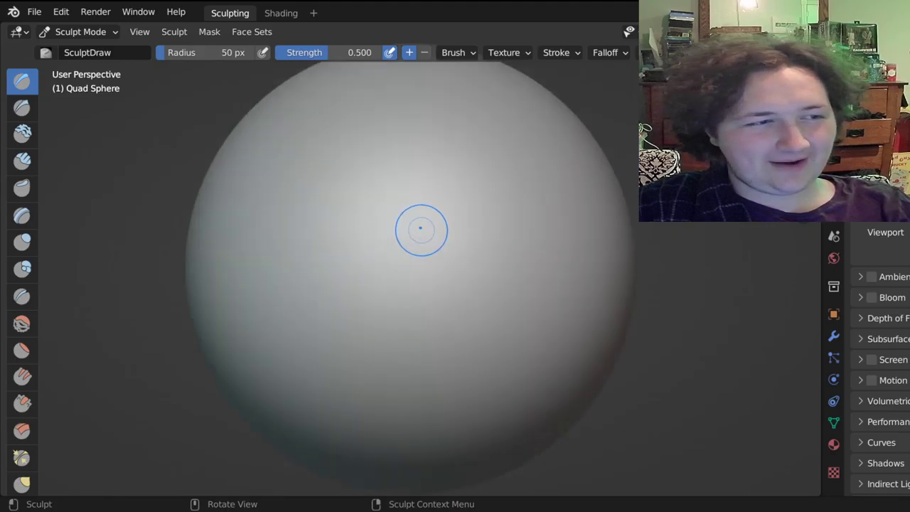
{"action": "mouse_move", "coordinate": [320, 126]}
{"action": "left_mouse_down"}
{"action": "mouse_move", "coordinate": [470, 213]}
{"action": "mouse_move", "coordinate": [479, 230]}
{"action": "left_mouse_up"}
{"action": "scroll", "coordinate": [516, 199], "scroll_direction": "down", "scroll_amount": 7}
{"action": "scroll", "coordinate": [442, 231], "scroll_direction": "up", "scroll_amount": 2}
{"action": "scroll", "coordinate": [441, 231], "scroll_direction": "up", "scroll_amount": 6}
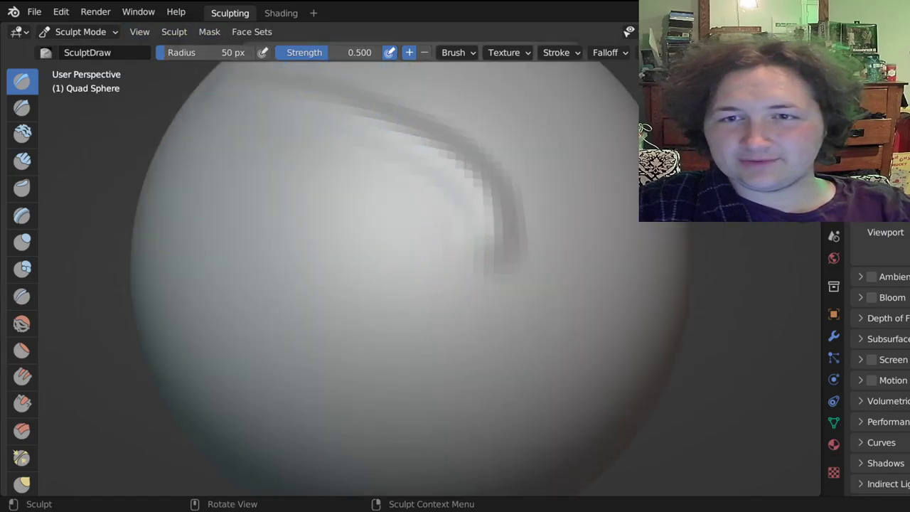
{"action": "scroll", "coordinate": [409, 270], "scroll_direction": "down", "scroll_amount": 4}
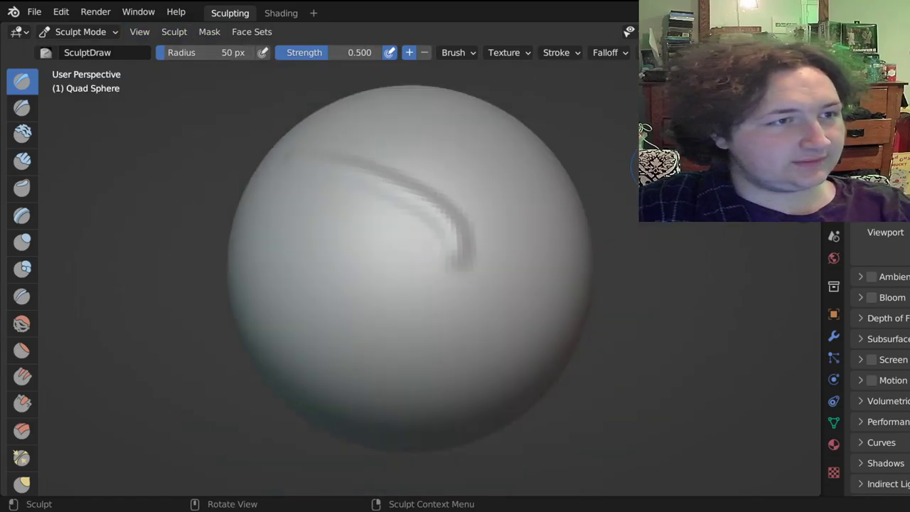
Undo the curved Draw brush stroke on the sphere.
{"action": "key", "text": "z"}
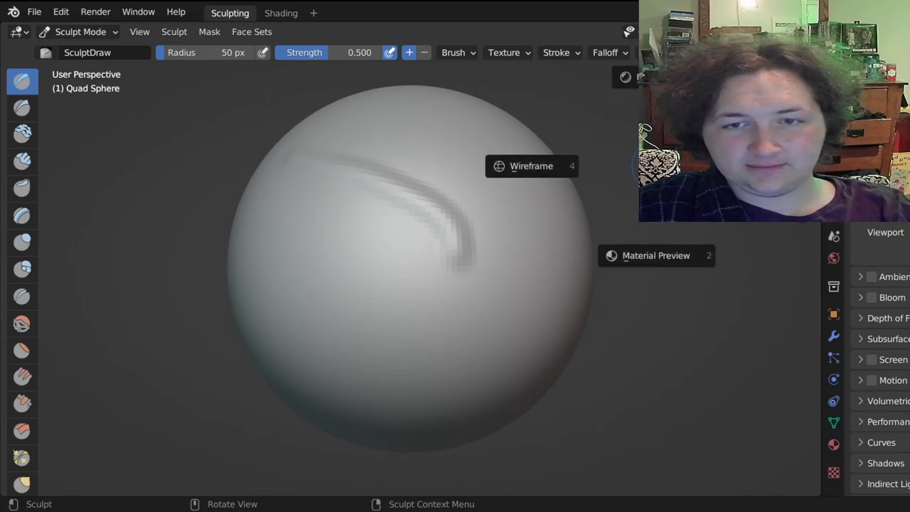
{"action": "key", "text": "Escape"}
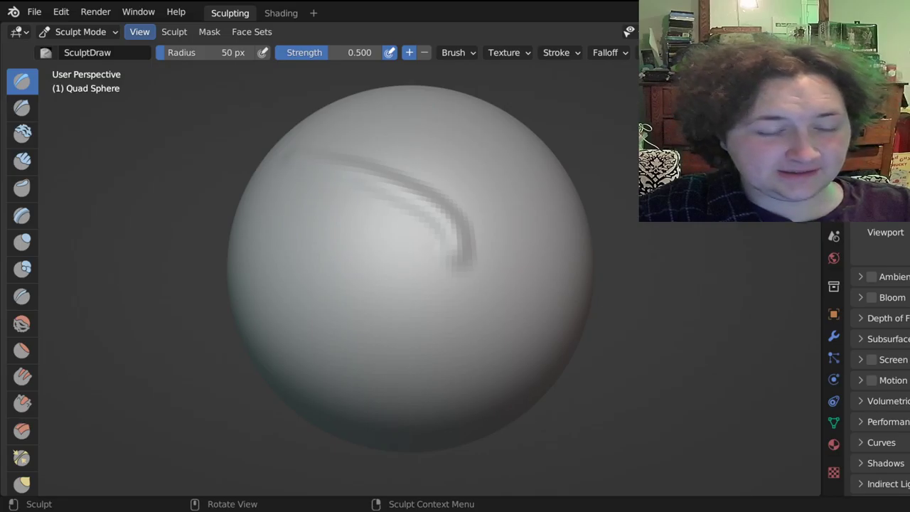
{"action": "key", "text": "ctrl+z"}
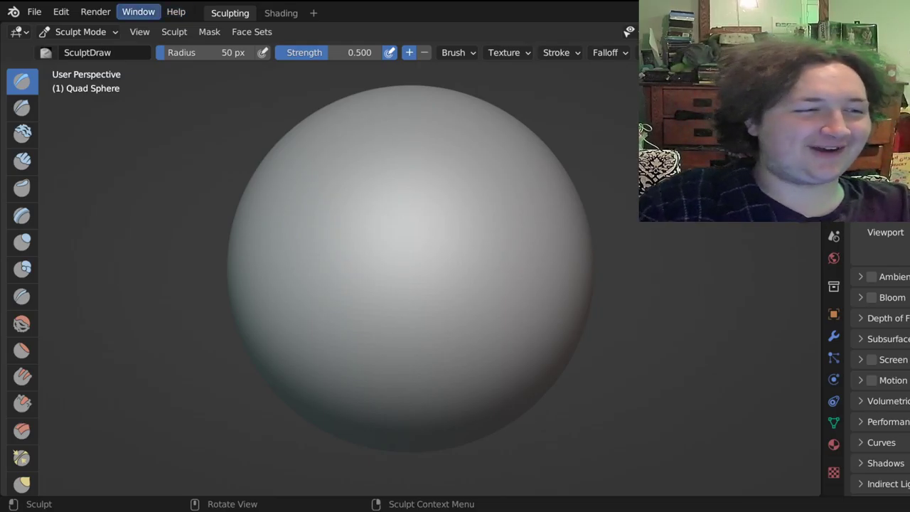
Carve a long diagonal groove across the front of the sphere with the Draw Sharp brush.
{"action": "left_click", "coordinate": [22, 107]}
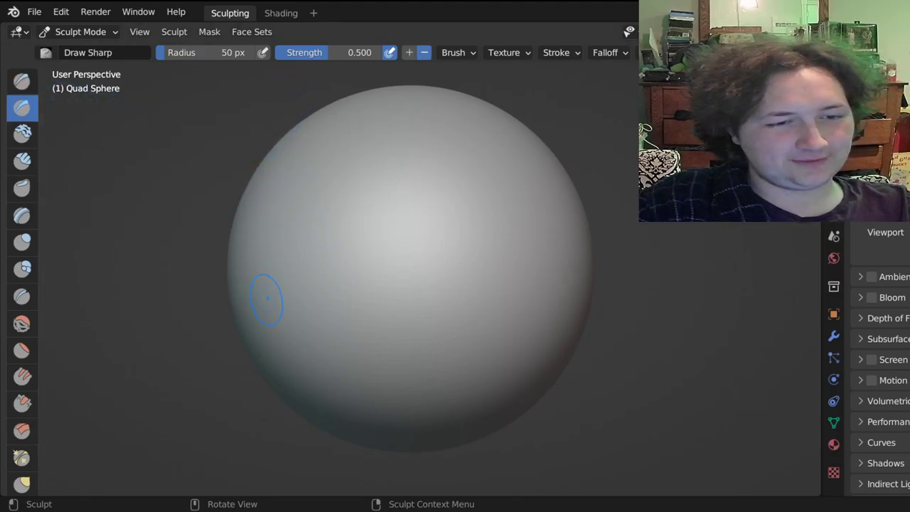
{"action": "mouse_move", "coordinate": [269, 299]}
{"action": "left_mouse_down"}
{"action": "mouse_move", "coordinate": [452, 167]}
{"action": "mouse_move", "coordinate": [487, 128]}
{"action": "left_mouse_up"}
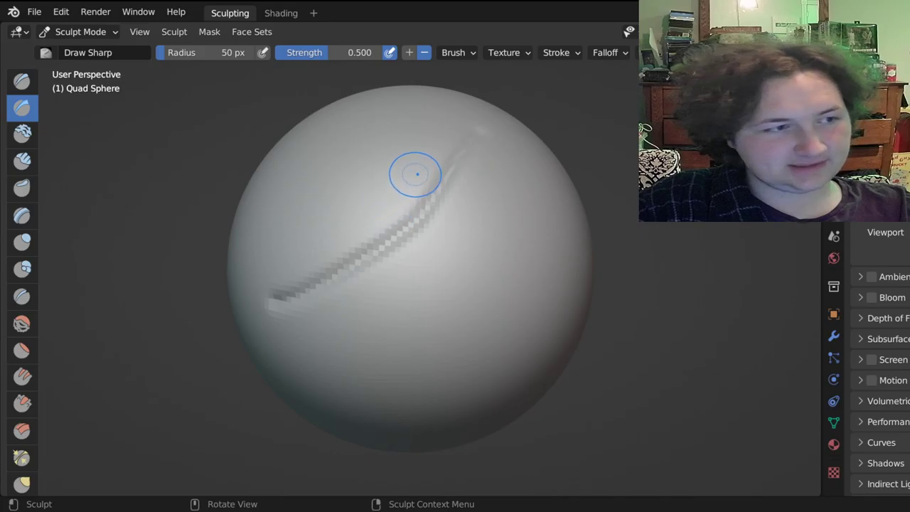
{"action": "scroll", "coordinate": [420, 171], "scroll_direction": "down", "scroll_amount": 5}
{"action": "scroll", "coordinate": [387, 263], "scroll_direction": "up", "scroll_amount": 5}
{"action": "scroll", "coordinate": [387, 263], "scroll_direction": "up", "scroll_amount": 5}
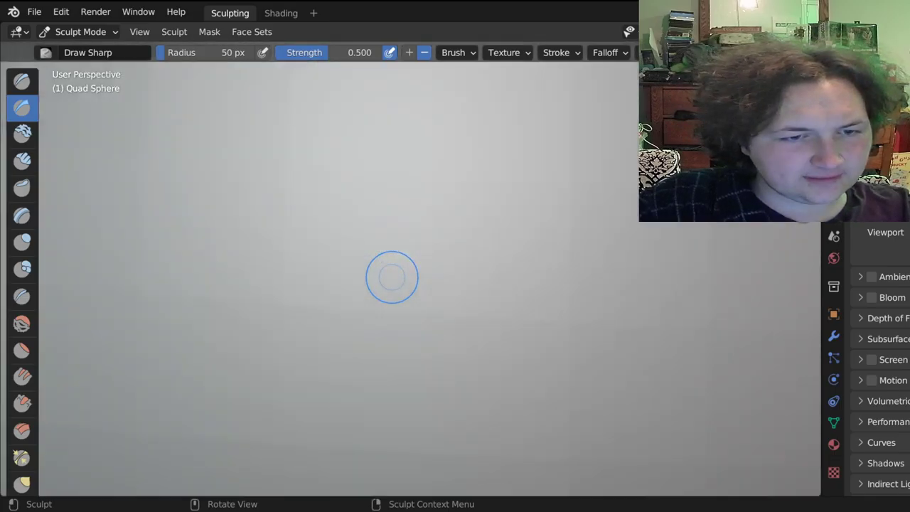
{"action": "scroll", "coordinate": [392, 276], "scroll_direction": "down", "scroll_amount": 3}
{"action": "scroll", "coordinate": [392, 276], "scroll_direction": "up", "scroll_amount": 4}
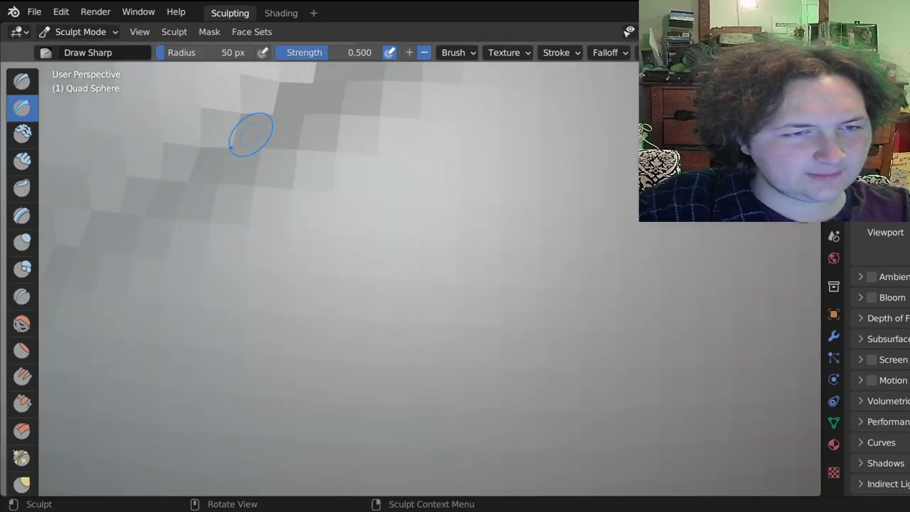
{"action": "scroll", "coordinate": [260, 155], "scroll_direction": "down", "scroll_amount": 7}
{"action": "scroll", "coordinate": [256, 175], "scroll_direction": "up", "scroll_amount": 4}
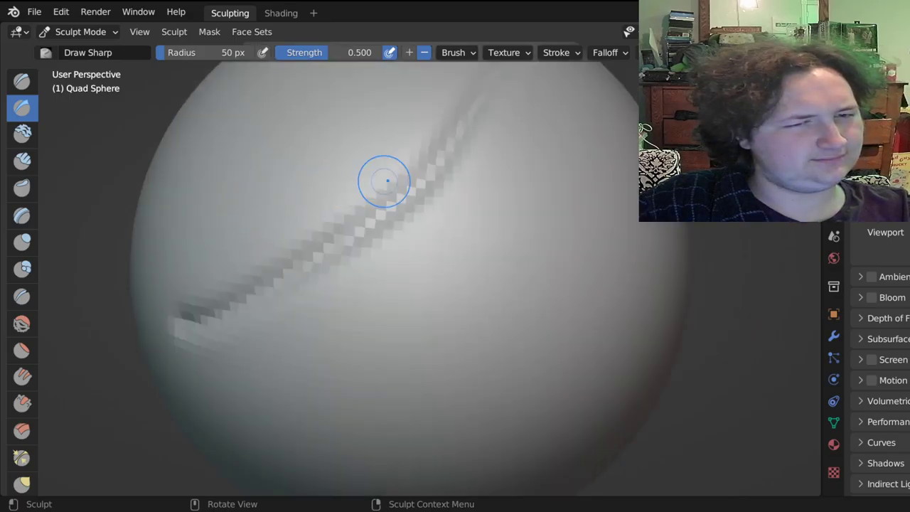
Carve several more sharp grooves crossing the diagonal one near the middle of the sphere.
{"action": "mouse_move", "coordinate": [302, 132]}
{"action": "left_mouse_down"}
{"action": "mouse_move", "coordinate": [501, 299]}
{"action": "mouse_move", "coordinate": [412, 227]}
{"action": "mouse_move", "coordinate": [508, 317]}
{"action": "mouse_move", "coordinate": [320, 114]}
{"action": "mouse_move", "coordinate": [359, 156]}
{"action": "left_mouse_up"}
{"action": "scroll", "coordinate": [422, 157], "scroll_direction": "down", "scroll_amount": 10}
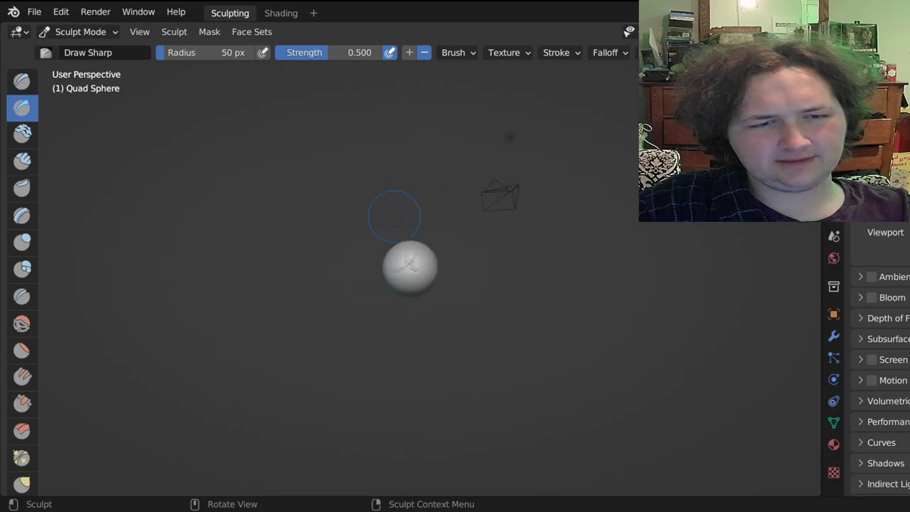
{"action": "scroll", "coordinate": [394, 211], "scroll_direction": "up", "scroll_amount": 10}
{"action": "scroll", "coordinate": [411, 261], "scroll_direction": "down", "scroll_amount": 5}
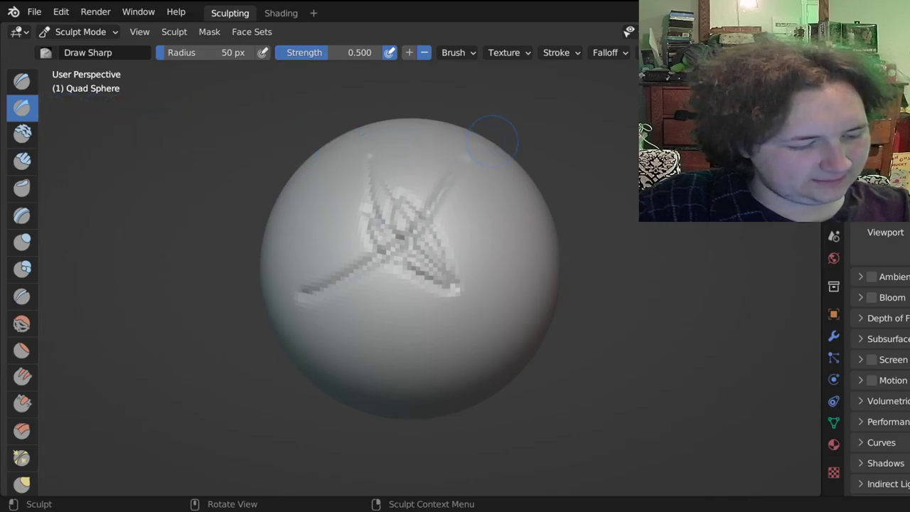
Sculpt over the grooves with the Draw brush, then undo all strokes back to the smooth sphere.
{"action": "left_click", "coordinate": [22, 81]}
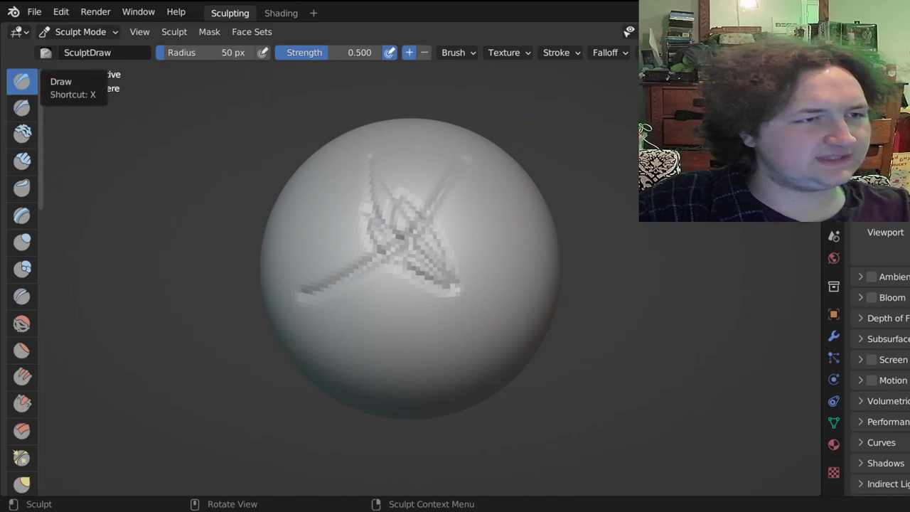
{"action": "left_click_drag", "start_coordinate": [313, 203], "coordinate": [457, 246]}
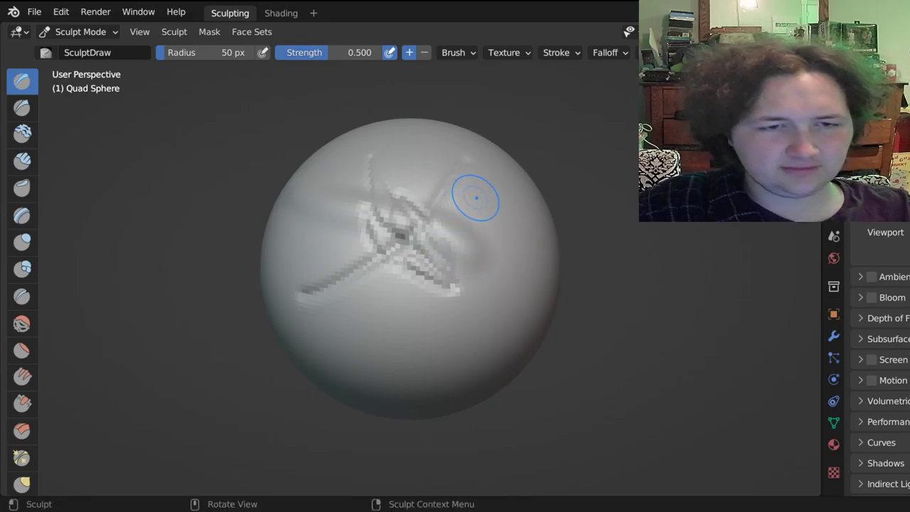
{"action": "key", "text": "ctrl+z"}
{"action": "key", "text": "ctrl+z"}
{"action": "key", "text": "ctrl+z"}
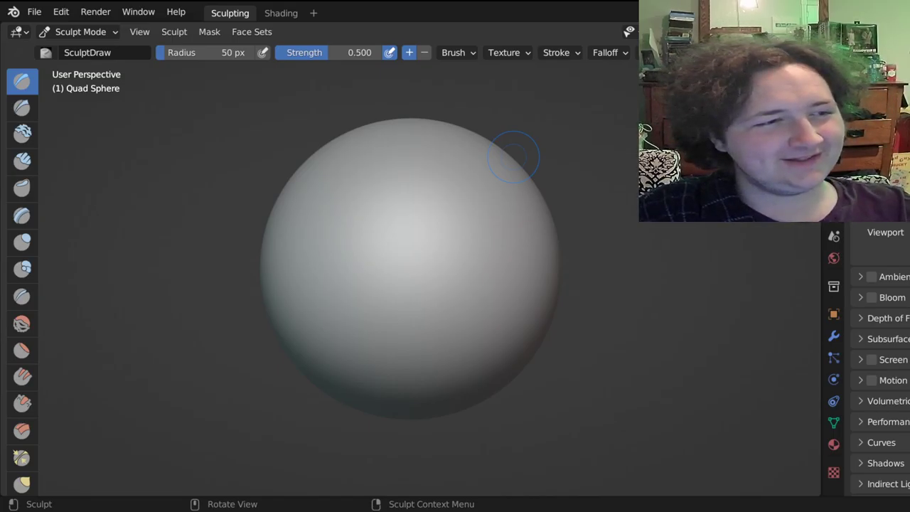
Build up a rounded lump on the front of the sphere with the Clay brush, thickening it from the side.
{"action": "left_click", "coordinate": [22, 133]}
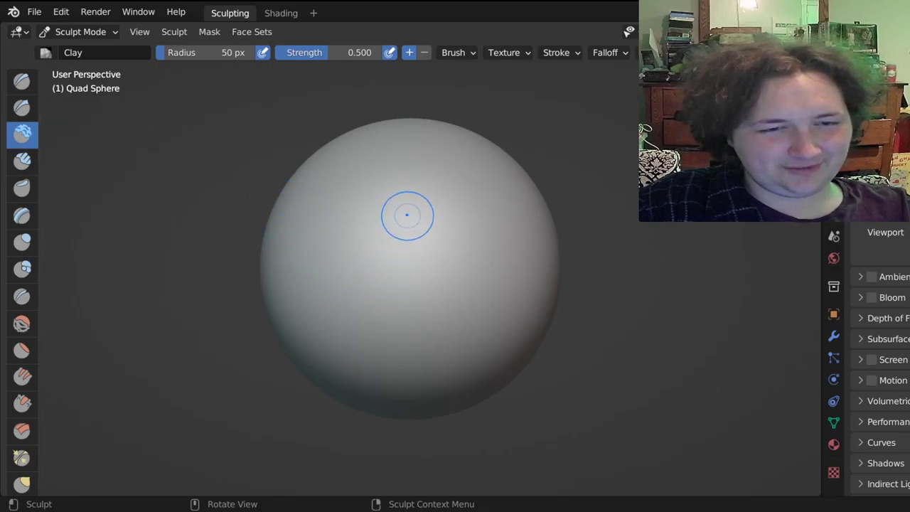
{"action": "mouse_move", "coordinate": [406, 215]}
{"action": "left_mouse_down"}
{"action": "mouse_move", "coordinate": [438, 213]}
{"action": "mouse_move", "coordinate": [390, 175]}
{"action": "mouse_move", "coordinate": [402, 288]}
{"action": "mouse_move", "coordinate": [444, 213]}
{"action": "mouse_move", "coordinate": [455, 234]}
{"action": "left_mouse_up"}
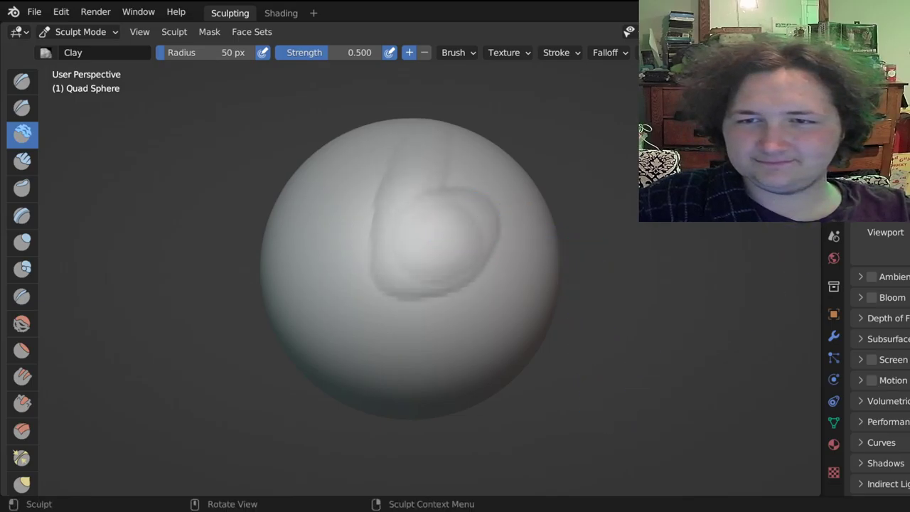
{"action": "mouse_move", "coordinate": [455, 235]}
{"action": "middle_mouse_down"}
{"action": "mouse_move", "coordinate": [448, 285]}
{"action": "mouse_move", "coordinate": [406, 327]}
{"action": "mouse_move", "coordinate": [363, 341]}
{"action": "middle_mouse_up"}
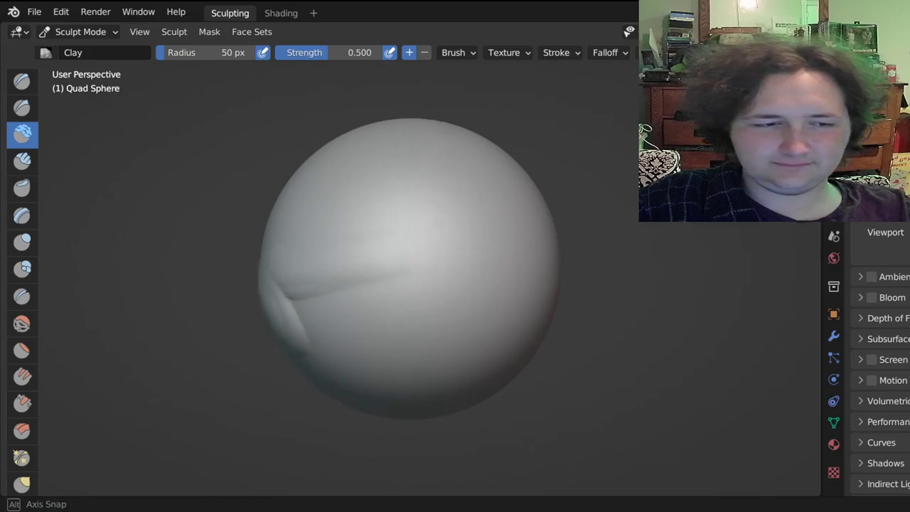
{"action": "middle_click_drag", "start_coordinate": [320, 267], "coordinate": [308, 234]}
{"action": "left_click_drag", "start_coordinate": [261, 288], "coordinate": [279, 270]}
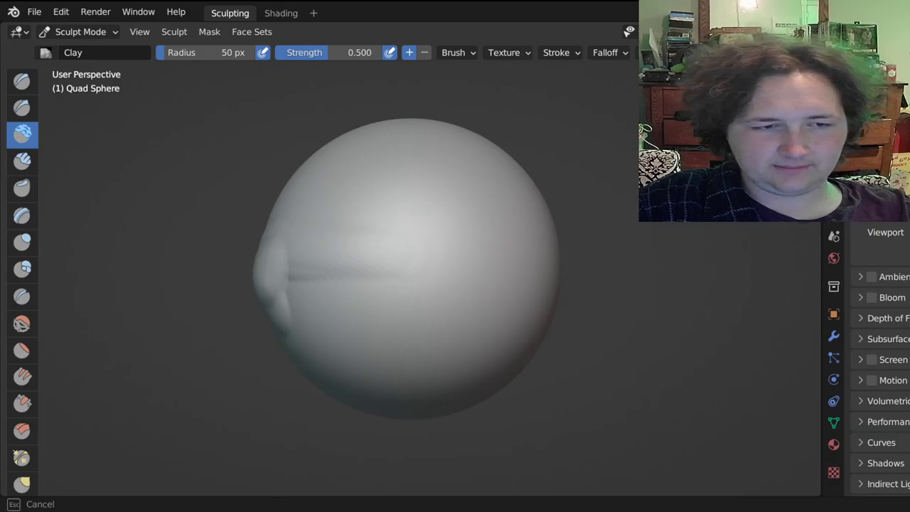
{"action": "mouse_move", "coordinate": [277, 274]}
{"action": "left_mouse_down"}
{"action": "mouse_move", "coordinate": [269, 264]}
{"action": "mouse_move", "coordinate": [276, 303]}
{"action": "left_mouse_up"}
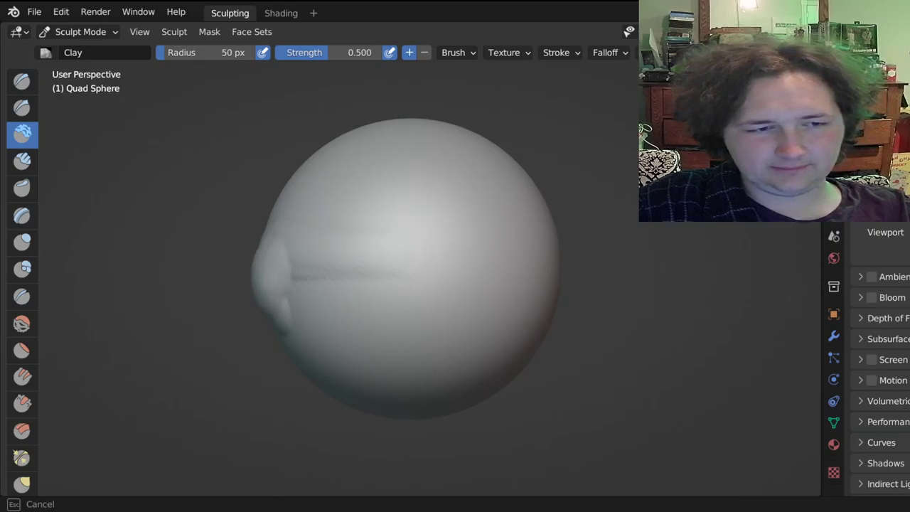
{"action": "left_click_drag", "start_coordinate": [398, 276], "coordinate": [427, 263]}
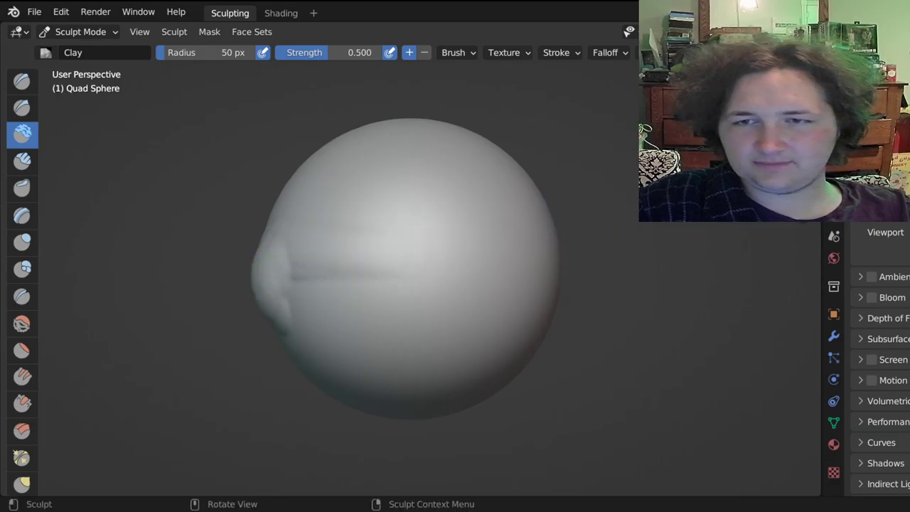
Enlarge the lump with further Clay brush strokes from a frontal view.
{"action": "mouse_move", "coordinate": [409, 270]}
{"action": "middle_mouse_down"}
{"action": "mouse_move", "coordinate": [463, 320]}
{"action": "mouse_move", "coordinate": [470, 235]}
{"action": "mouse_move", "coordinate": [497, 207]}
{"action": "mouse_move", "coordinate": [483, 192]}
{"action": "middle_mouse_up"}
{"action": "mouse_move", "coordinate": [455, 196]}
{"action": "left_mouse_down"}
{"action": "mouse_move", "coordinate": [445, 206]}
{"action": "mouse_move", "coordinate": [442, 174]}
{"action": "mouse_move", "coordinate": [461, 201]}
{"action": "mouse_move", "coordinate": [476, 191]}
{"action": "mouse_move", "coordinate": [469, 199]}
{"action": "mouse_move", "coordinate": [491, 199]}
{"action": "left_mouse_up"}
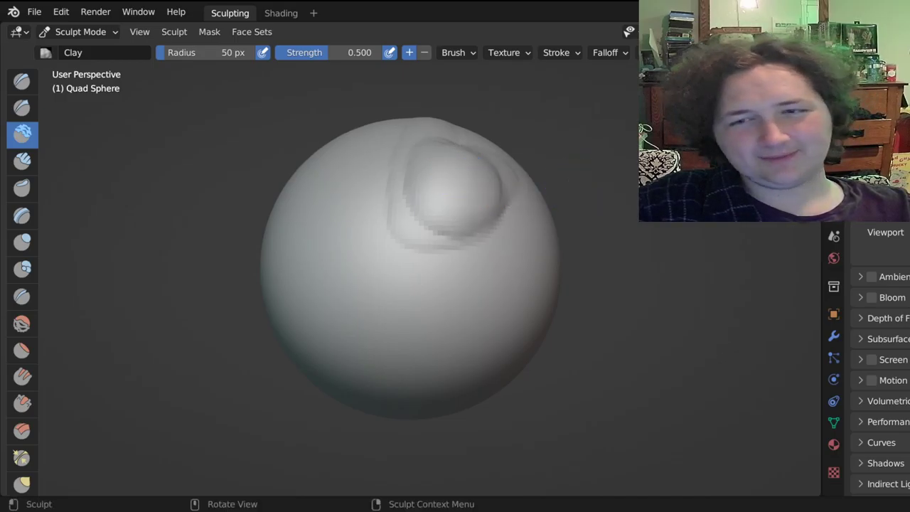
{"action": "middle_click_drag", "start_coordinate": [491, 199], "coordinate": [444, 244]}
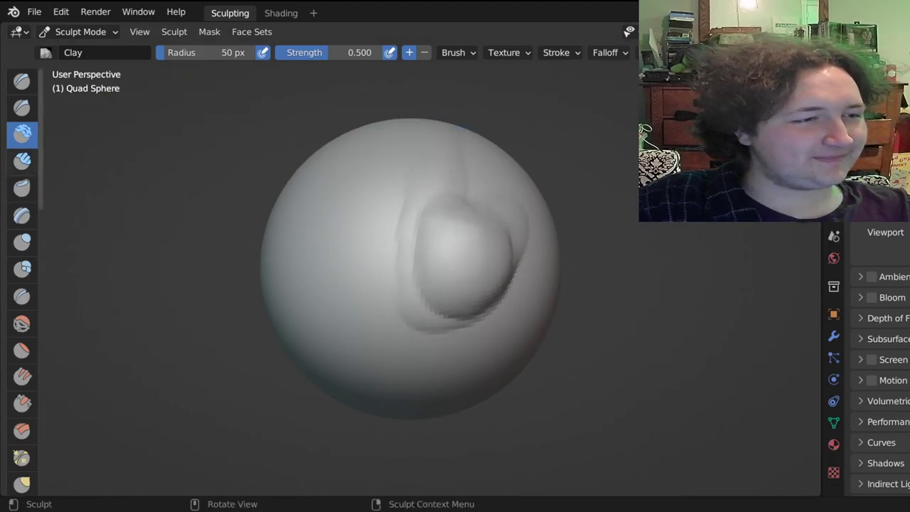
Build up a layered round patch beside the clay lump with the Clay Strips brush and extend it along the sphere.
{"action": "key", "text": "c"}
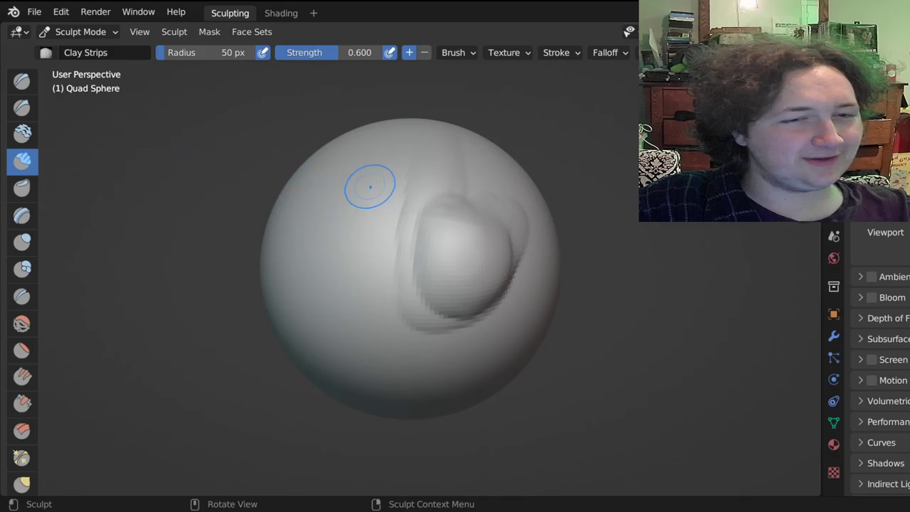
{"action": "mouse_move", "coordinate": [385, 241]}
{"action": "left_mouse_down"}
{"action": "mouse_move", "coordinate": [359, 229]}
{"action": "mouse_move", "coordinate": [344, 188]}
{"action": "mouse_move", "coordinate": [416, 167]}
{"action": "mouse_move", "coordinate": [388, 256]}
{"action": "mouse_move", "coordinate": [370, 163]}
{"action": "mouse_move", "coordinate": [423, 213]}
{"action": "mouse_move", "coordinate": [369, 174]}
{"action": "mouse_move", "coordinate": [398, 213]}
{"action": "mouse_move", "coordinate": [395, 189]}
{"action": "mouse_move", "coordinate": [380, 199]}
{"action": "mouse_move", "coordinate": [420, 217]}
{"action": "mouse_move", "coordinate": [417, 184]}
{"action": "mouse_move", "coordinate": [395, 188]}
{"action": "mouse_move", "coordinate": [447, 183]}
{"action": "left_mouse_up"}
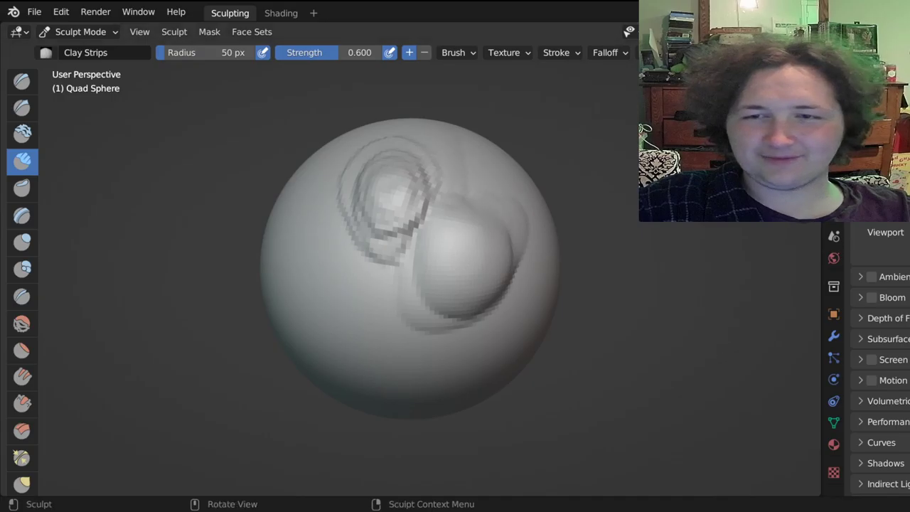
{"action": "middle_click_drag", "start_coordinate": [447, 183], "coordinate": [519, 162]}
{"action": "mouse_move", "coordinate": [462, 131]}
{"action": "left_mouse_down"}
{"action": "mouse_move", "coordinate": [352, 334]}
{"action": "mouse_move", "coordinate": [497, 146]}
{"action": "mouse_move", "coordinate": [366, 262]}
{"action": "mouse_move", "coordinate": [423, 184]}
{"action": "mouse_move", "coordinate": [426, 235]}
{"action": "mouse_move", "coordinate": [399, 196]}
{"action": "mouse_move", "coordinate": [376, 204]}
{"action": "left_mouse_up"}
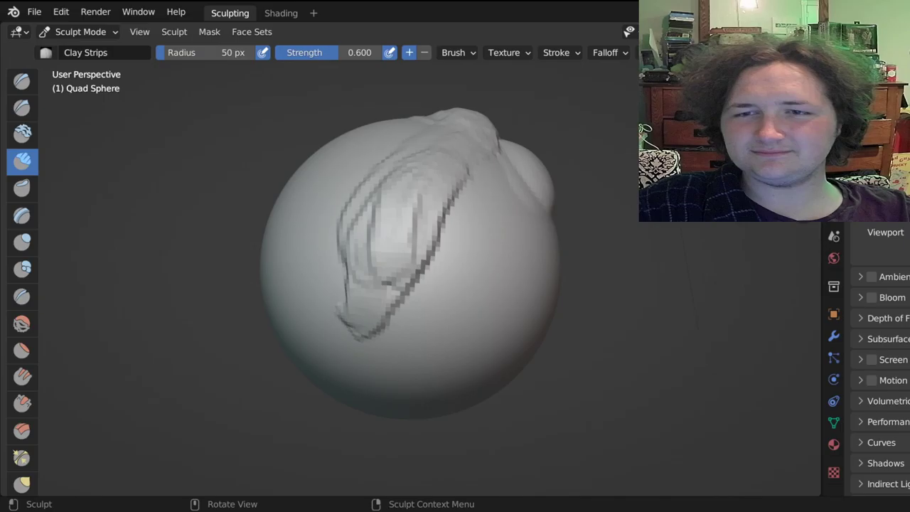
Add a broad layered patch of Clay Strips strokes above the lump, spreading over the side of the sphere.
{"action": "mouse_move", "coordinate": [427, 186]}
{"action": "middle_mouse_down"}
{"action": "mouse_move", "coordinate": [514, 133]}
{"action": "mouse_move", "coordinate": [338, 206]}
{"action": "mouse_move", "coordinate": [278, 202]}
{"action": "mouse_move", "coordinate": [433, 220]}
{"action": "middle_mouse_up"}
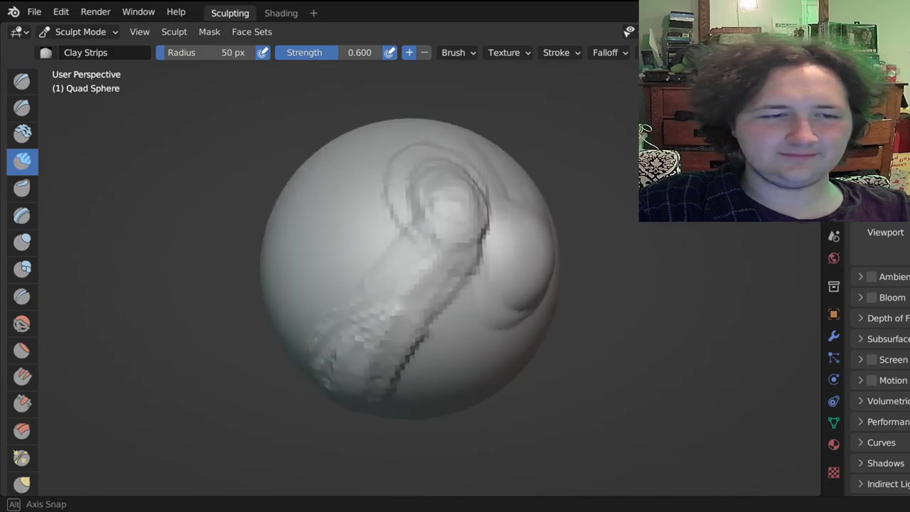
{"action": "middle_click_drag", "start_coordinate": [398, 270], "coordinate": [339, 172]}
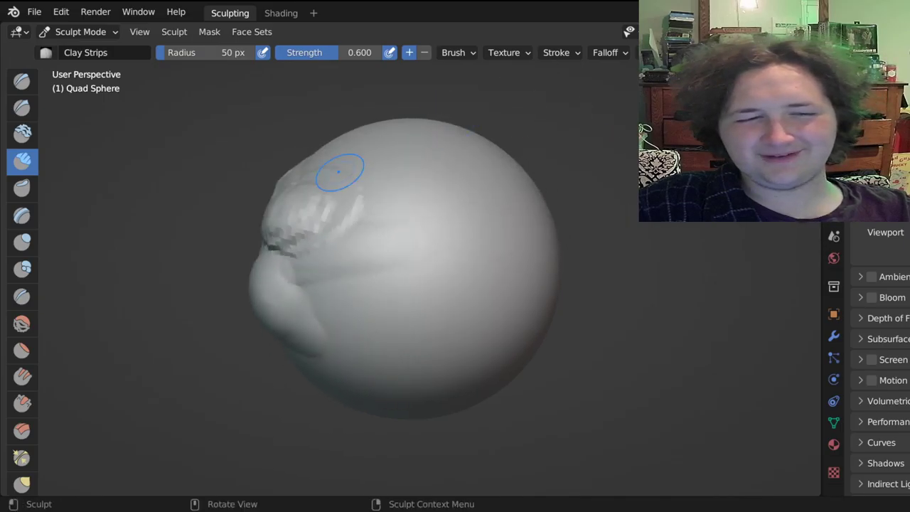
{"action": "mouse_move", "coordinate": [339, 172]}
{"action": "left_mouse_down"}
{"action": "mouse_move", "coordinate": [291, 249]}
{"action": "mouse_move", "coordinate": [384, 167]}
{"action": "mouse_move", "coordinate": [342, 238]}
{"action": "mouse_move", "coordinate": [387, 171]}
{"action": "mouse_move", "coordinate": [334, 227]}
{"action": "mouse_move", "coordinate": [356, 185]}
{"action": "mouse_move", "coordinate": [455, 164]}
{"action": "mouse_move", "coordinate": [348, 228]}
{"action": "mouse_move", "coordinate": [434, 192]}
{"action": "mouse_move", "coordinate": [391, 168]}
{"action": "mouse_move", "coordinate": [377, 178]}
{"action": "left_mouse_up"}
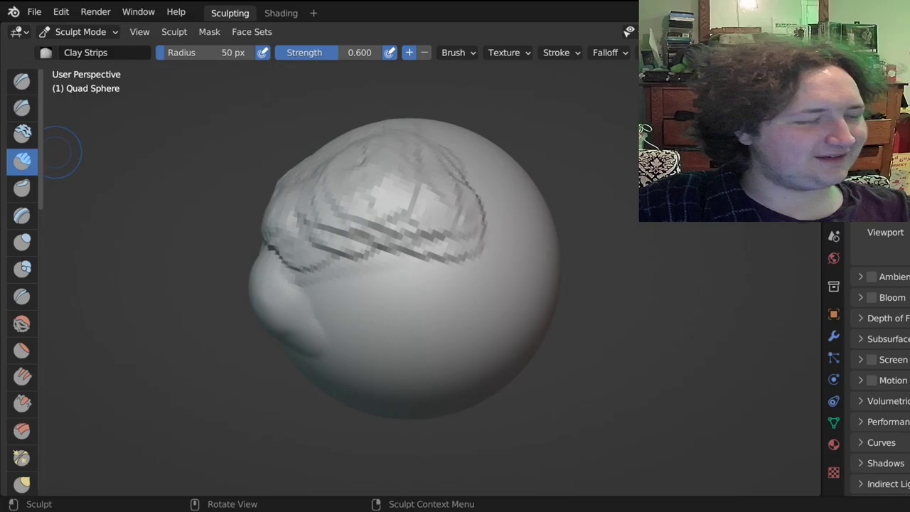
Undo the Clay Strips strokes and the most recent Clay brush work on the lump.
{"action": "key", "text": "ctrl+c"}
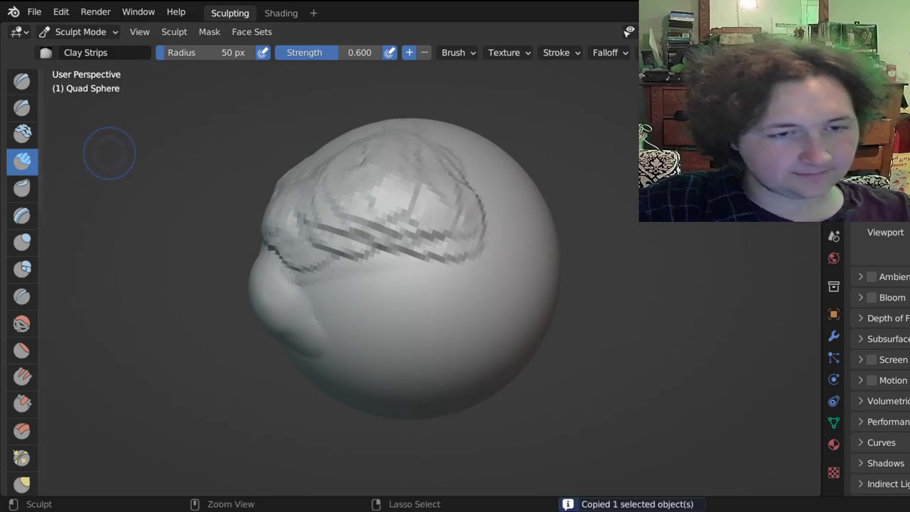
{"action": "key", "text": "ctrl+z"}
{"action": "key", "text": "ctrl+z"}
{"action": "key", "text": "ctrl+z"}
{"action": "key", "text": "ctrl+z"}
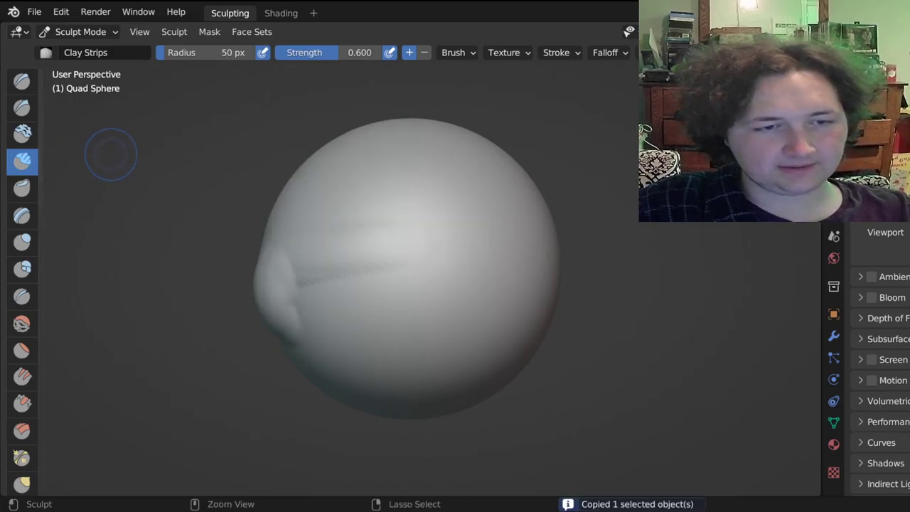
Undo the remaining brush strokes on the sphere to restore its smooth surface.
{"action": "key", "text": "ctrl+z"}
{"action": "key", "text": "ctrl+z"}
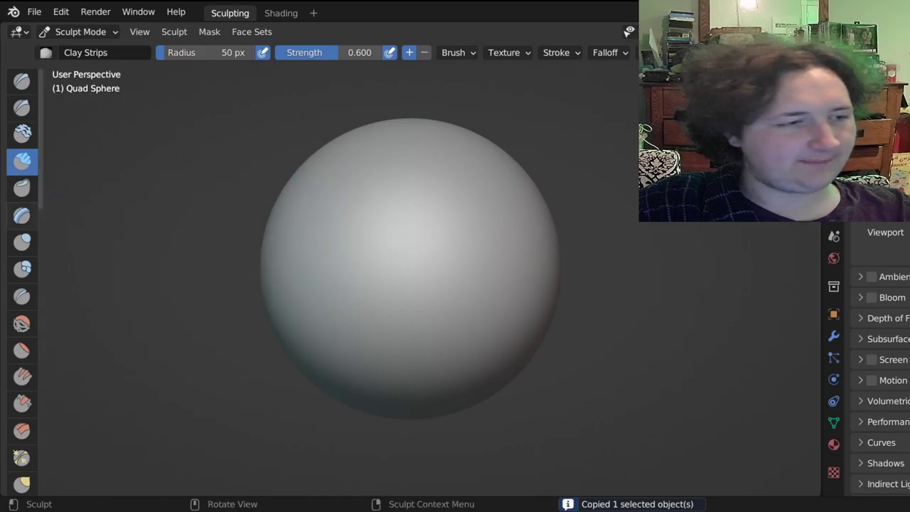
Push vertical Clay Thumb strokes from the middle of the sphere up toward its top.
{"action": "left_click", "coordinate": [22, 188]}
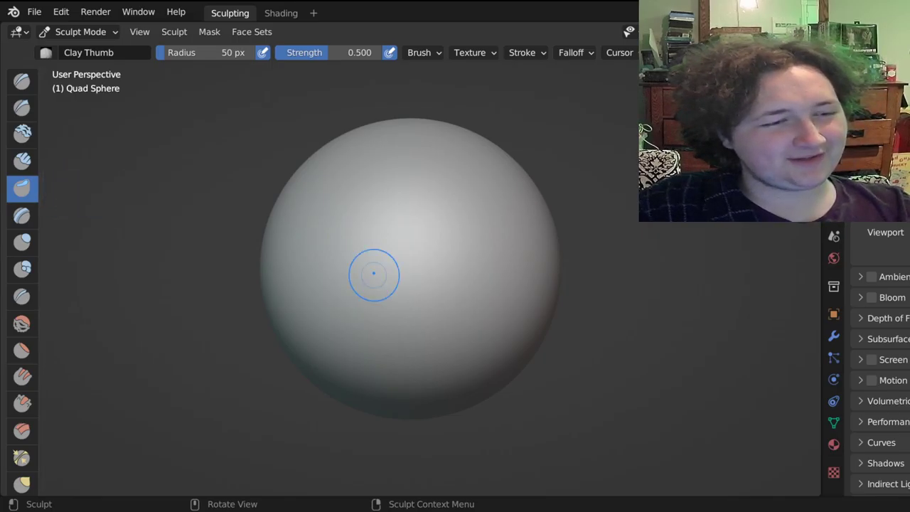
{"action": "left_click_drag", "start_coordinate": [391, 292], "coordinate": [415, 153]}
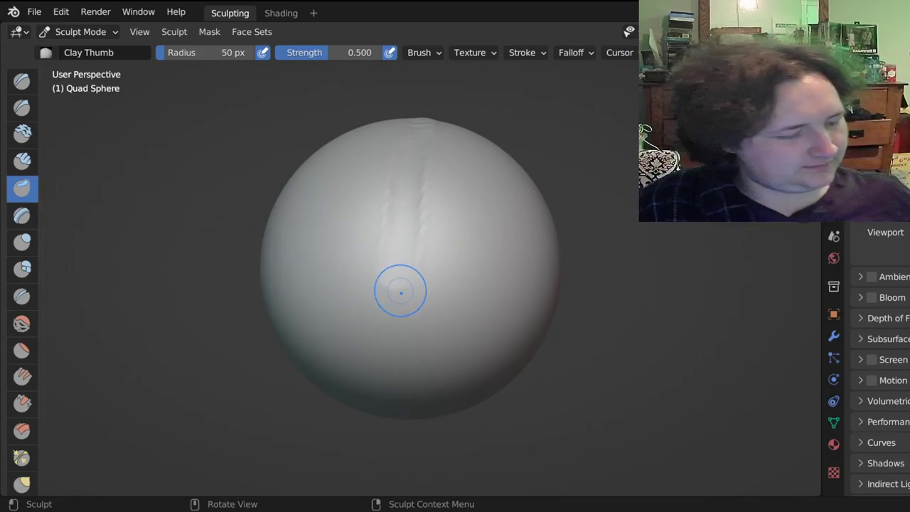
{"action": "mouse_move", "coordinate": [400, 290]}
{"action": "left_mouse_down"}
{"action": "mouse_move", "coordinate": [423, 195]}
{"action": "mouse_move", "coordinate": [394, 248]}
{"action": "mouse_move", "coordinate": [412, 158]}
{"action": "mouse_move", "coordinate": [423, 248]}
{"action": "mouse_move", "coordinate": [416, 160]}
{"action": "mouse_move", "coordinate": [430, 245]}
{"action": "mouse_move", "coordinate": [412, 153]}
{"action": "mouse_move", "coordinate": [425, 160]}
{"action": "left_mouse_up"}
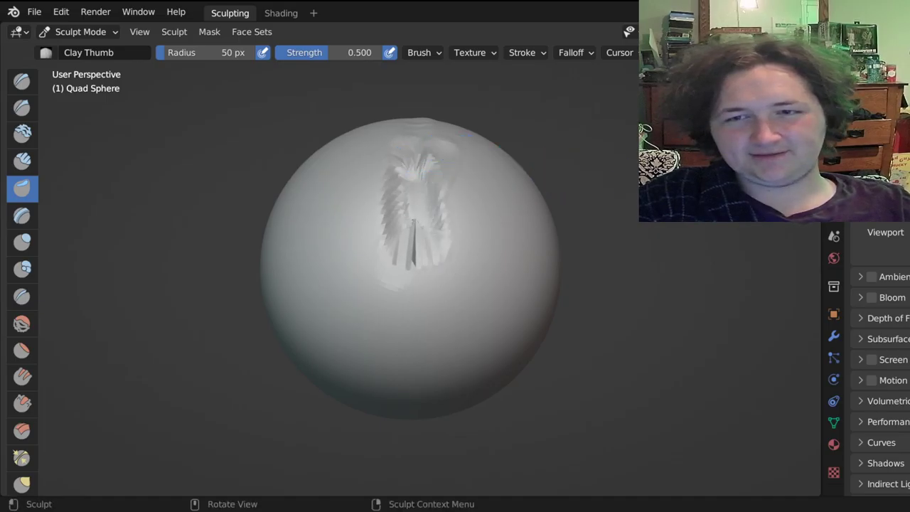
Apply more Clay Thumb strokes from another angle, running upward from the sphere's center.
{"action": "mouse_move", "coordinate": [413, 284]}
{"action": "middle_mouse_down"}
{"action": "mouse_move", "coordinate": [412, 209]}
{"action": "mouse_move", "coordinate": [548, 217]}
{"action": "mouse_move", "coordinate": [472, 234]}
{"action": "middle_mouse_up"}
{"action": "middle_click_drag", "start_coordinate": [550, 195], "coordinate": [555, 192]}
{"action": "mouse_move", "coordinate": [425, 278]}
{"action": "left_mouse_down"}
{"action": "mouse_move", "coordinate": [428, 263]}
{"action": "mouse_move", "coordinate": [409, 224]}
{"action": "mouse_move", "coordinate": [402, 263]}
{"action": "left_mouse_up"}
{"action": "mouse_move", "coordinate": [421, 198]}
{"action": "left_mouse_down"}
{"action": "mouse_move", "coordinate": [418, 171]}
{"action": "mouse_move", "coordinate": [397, 147]}
{"action": "mouse_move", "coordinate": [435, 229]}
{"action": "mouse_move", "coordinate": [416, 168]}
{"action": "mouse_move", "coordinate": [412, 242]}
{"action": "mouse_move", "coordinate": [416, 153]}
{"action": "left_mouse_up"}
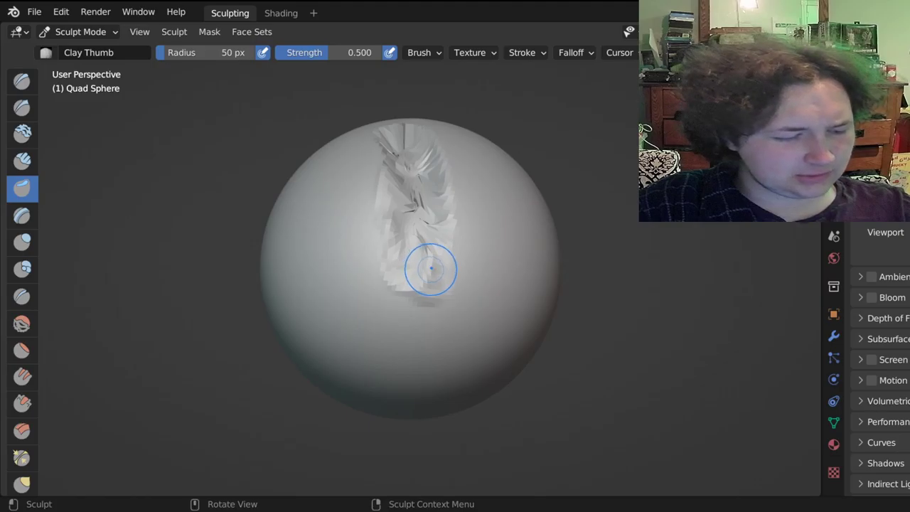
Undo all the Clay Thumb strokes on the sphere.
{"action": "key", "text": "ctrl+z"}
{"action": "key", "text": "ctrl+z"}
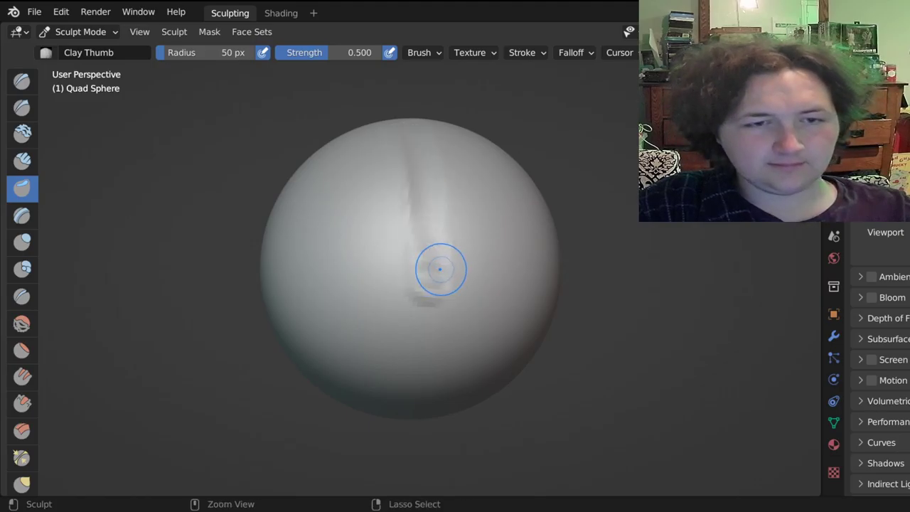
{"action": "key", "text": "ctrl+z"}
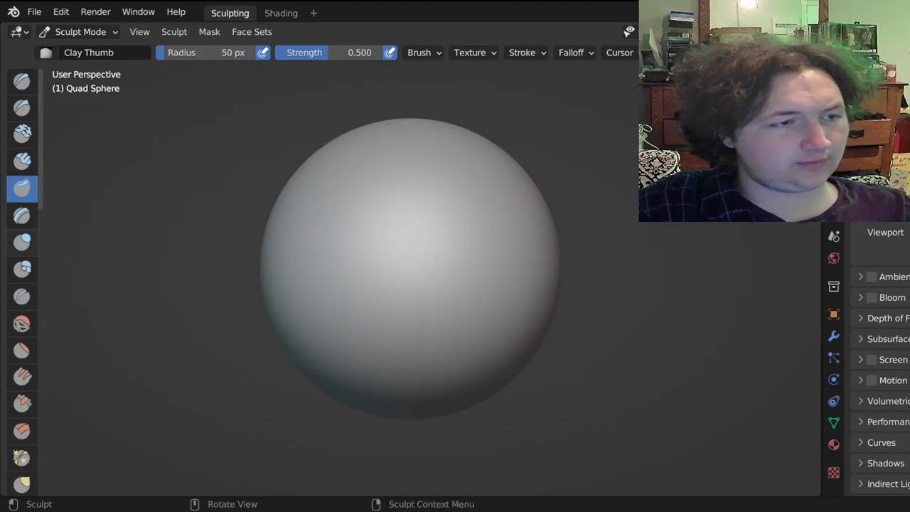
Paint a raised diagonal band across the upper half of the sphere with the Layer brush.
{"action": "left_click", "coordinate": [21, 215]}
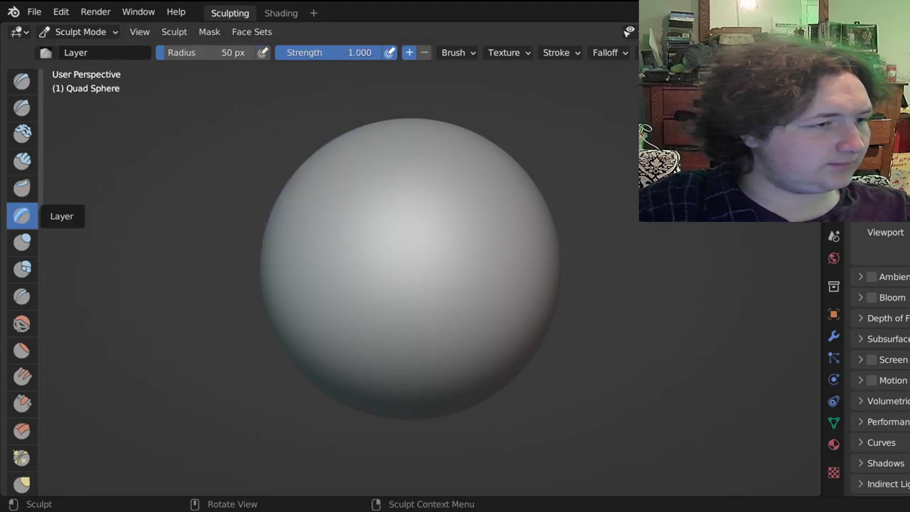
{"action": "mouse_move", "coordinate": [312, 164]}
{"action": "left_mouse_down"}
{"action": "mouse_move", "coordinate": [444, 234]}
{"action": "mouse_move", "coordinate": [516, 306]}
{"action": "mouse_move", "coordinate": [527, 284]}
{"action": "left_mouse_up"}
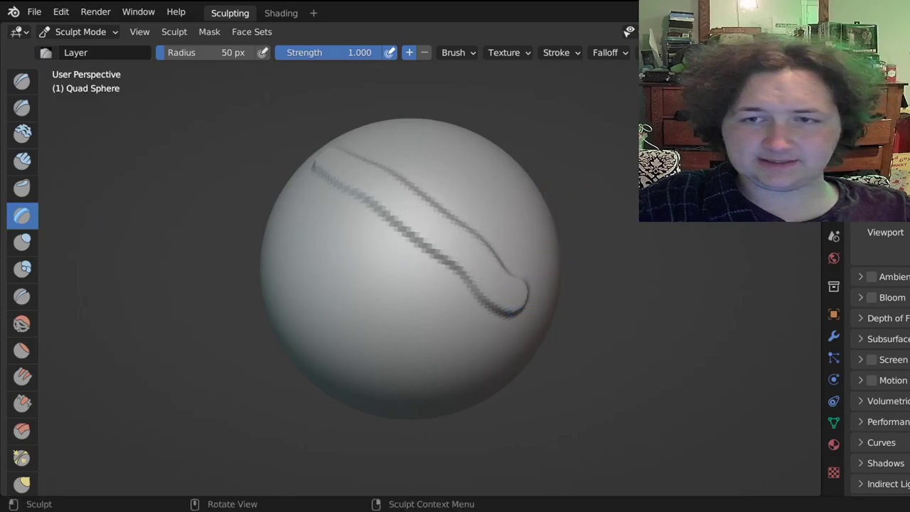
{"action": "mouse_move", "coordinate": [527, 284]}
{"action": "middle_mouse_down"}
{"action": "mouse_move", "coordinate": [538, 116]}
{"action": "mouse_move", "coordinate": [550, 109]}
{"action": "mouse_move", "coordinate": [448, 156]}
{"action": "middle_mouse_up"}
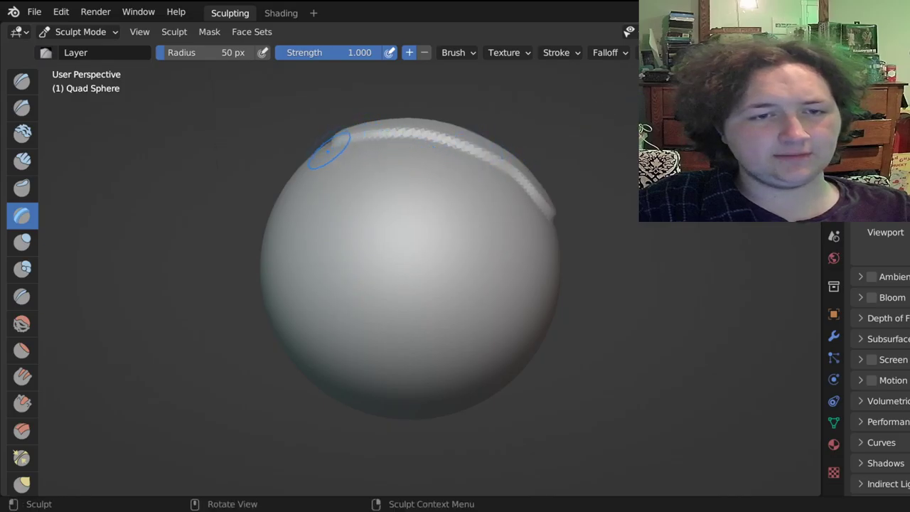
Fill a broad raised patch beside the band with continuous Layer brush strokes.
{"action": "mouse_move", "coordinate": [345, 142]}
{"action": "left_mouse_down"}
{"action": "mouse_move", "coordinate": [405, 152]}
{"action": "mouse_move", "coordinate": [470, 189]}
{"action": "mouse_move", "coordinate": [344, 240]}
{"action": "mouse_move", "coordinate": [388, 186]}
{"action": "mouse_move", "coordinate": [387, 222]}
{"action": "mouse_move", "coordinate": [337, 240]}
{"action": "left_mouse_up"}
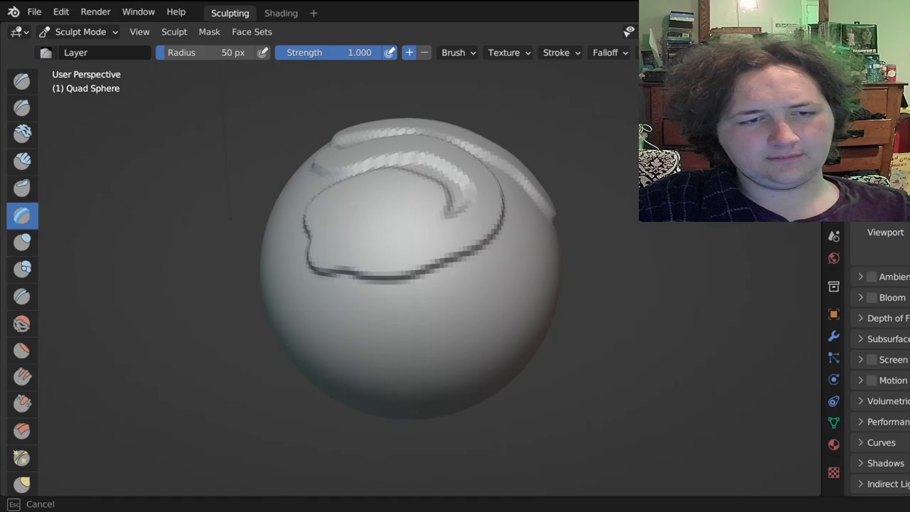
{"action": "mouse_move", "coordinate": [398, 199]}
{"action": "left_mouse_down"}
{"action": "mouse_move", "coordinate": [452, 206]}
{"action": "mouse_move", "coordinate": [407, 187]}
{"action": "left_mouse_up"}
{"action": "key", "text": "ctrl+z"}
{"action": "key", "text": "ctrl+z"}
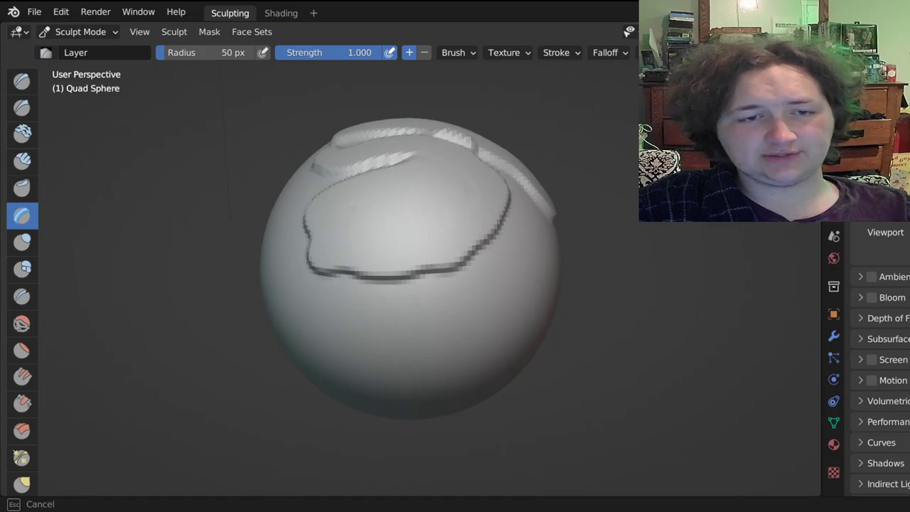
{"action": "scroll", "coordinate": [458, 220], "scroll_direction": "down", "scroll_amount": 7}
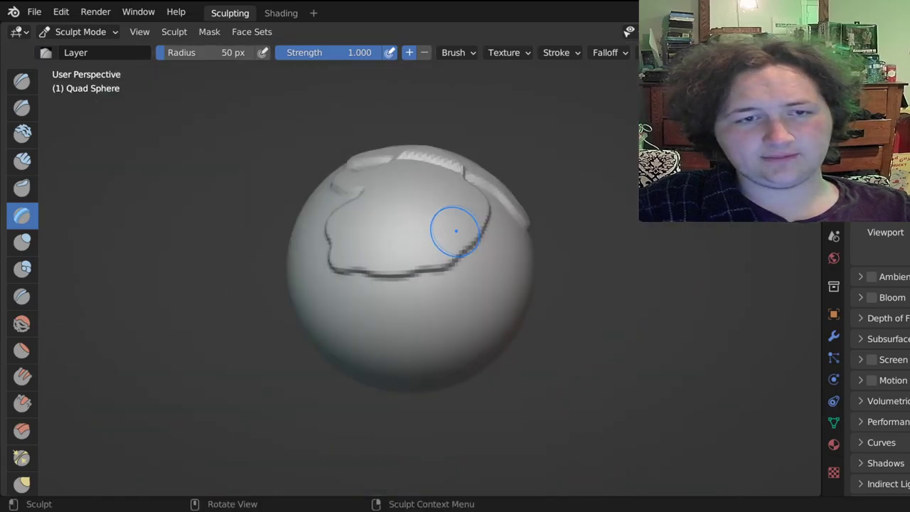
{"action": "mouse_move", "coordinate": [427, 256]}
{"action": "middle_mouse_down"}
{"action": "mouse_move", "coordinate": [366, 244]}
{"action": "mouse_move", "coordinate": [412, 251]}
{"action": "mouse_move", "coordinate": [417, 260]}
{"action": "middle_mouse_up"}
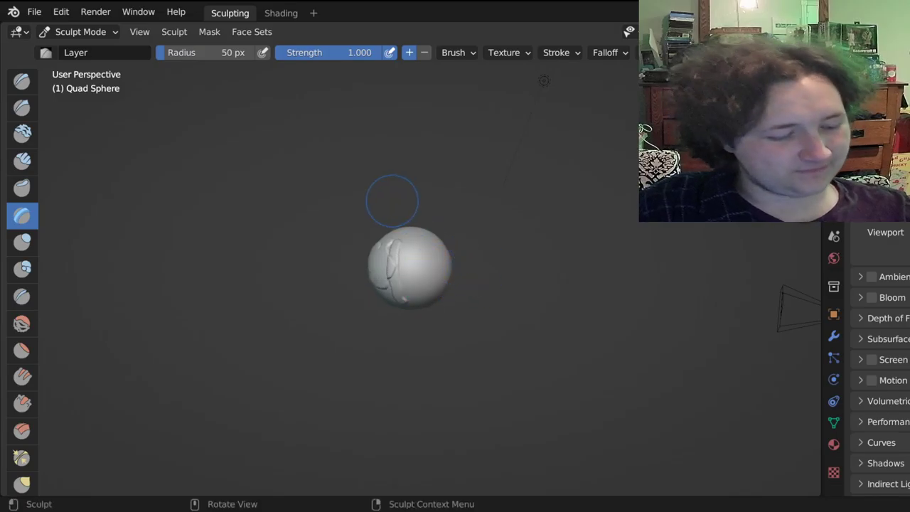
Undo the Layer band and patch on the sphere.
{"action": "key", "text": "ctrl+z"}
{"action": "key", "text": "ctrl+z"}
{"action": "key", "text": "ctrl+z"}
{"action": "key", "text": "ctrl+z"}
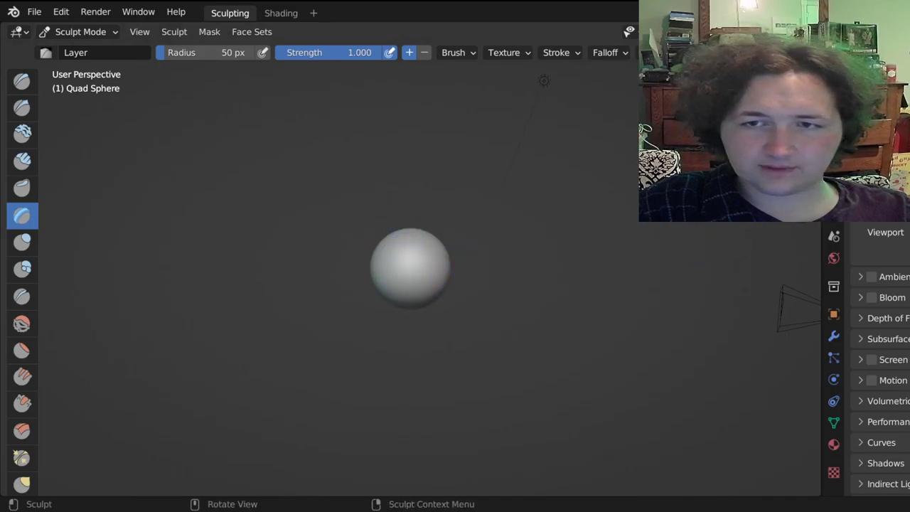
Paint broad Layer strokes over the sphere from a distant view, covering most of the facing side.
{"action": "middle_click_drag", "start_coordinate": [726, 167], "coordinate": [725, 142]}
{"action": "middle_click_drag", "start_coordinate": [481, 317], "coordinate": [481, 323]}
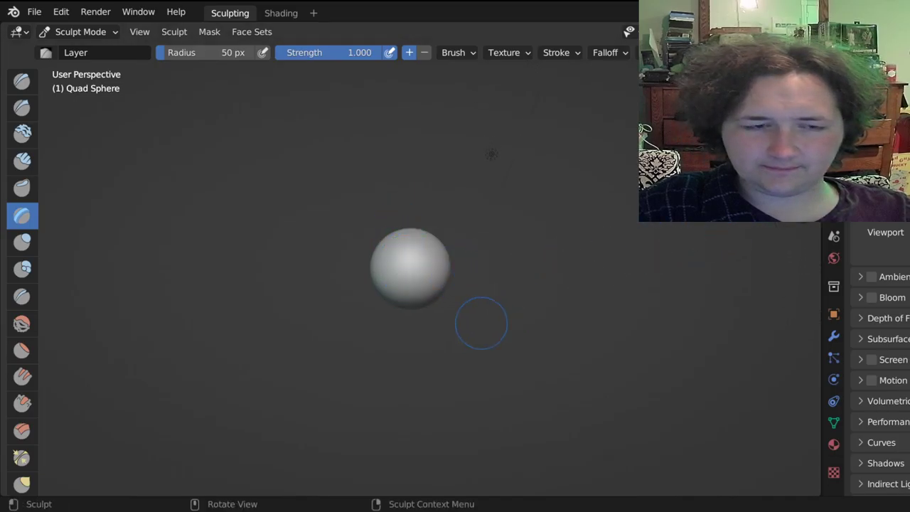
{"action": "left_click_drag", "start_coordinate": [413, 217], "coordinate": [425, 292]}
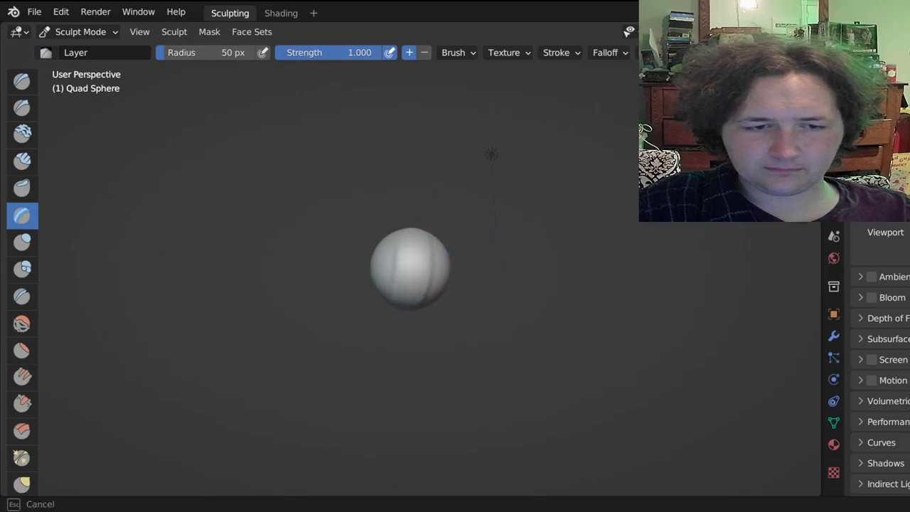
{"action": "left_click_drag", "start_coordinate": [389, 262], "coordinate": [382, 246]}
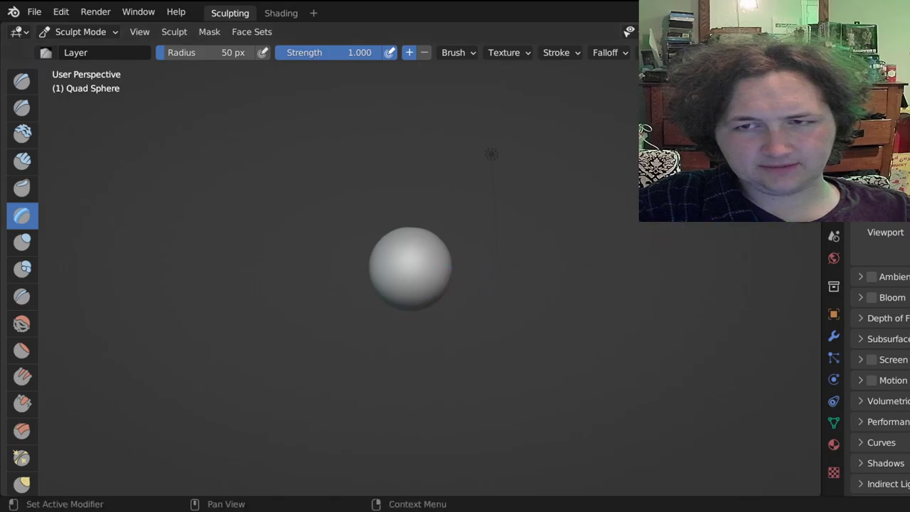
Paint two round raised eyes and a curved mouth band on another side of the sphere with the Layer brush.
{"action": "middle_click_drag", "start_coordinate": [455, 285], "coordinate": [568, 320]}
{"action": "mouse_move", "coordinate": [490, 288]}
{"action": "middle_mouse_down"}
{"action": "mouse_move", "coordinate": [548, 314]}
{"action": "mouse_move", "coordinate": [647, 332]}
{"action": "middle_mouse_up"}
{"action": "mouse_move", "coordinate": [469, 143]}
{"action": "middle_mouse_down"}
{"action": "mouse_move", "coordinate": [473, 106]}
{"action": "mouse_move", "coordinate": [505, 158]}
{"action": "mouse_move", "coordinate": [477, 189]}
{"action": "mouse_move", "coordinate": [493, 152]}
{"action": "mouse_move", "coordinate": [310, 66]}
{"action": "mouse_move", "coordinate": [406, 447]}
{"action": "mouse_move", "coordinate": [514, 149]}
{"action": "mouse_move", "coordinate": [504, 175]}
{"action": "mouse_move", "coordinate": [487, 142]}
{"action": "mouse_move", "coordinate": [534, 173]}
{"action": "mouse_move", "coordinate": [227, 405]}
{"action": "mouse_move", "coordinate": [226, 331]}
{"action": "mouse_move", "coordinate": [327, 280]}
{"action": "middle_mouse_up"}
{"action": "scroll", "coordinate": [364, 262], "scroll_direction": "up", "scroll_amount": 6}
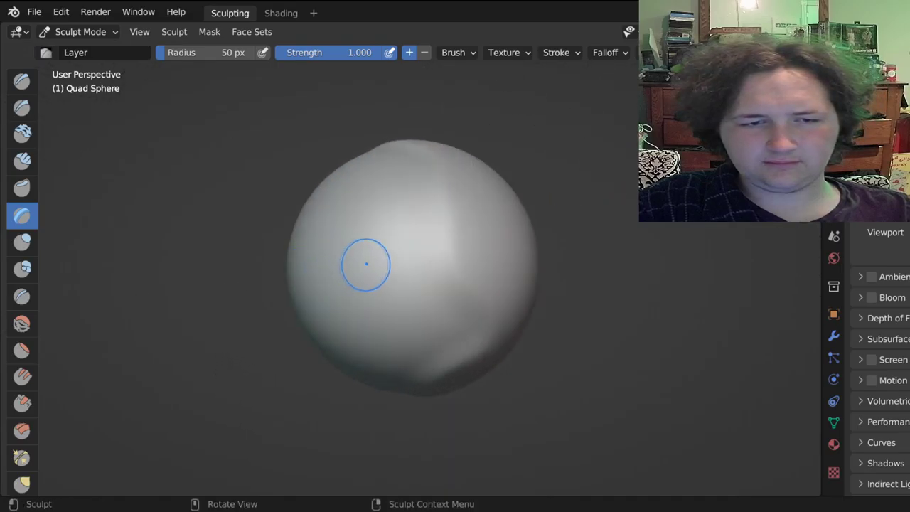
{"action": "left_click_drag", "start_coordinate": [365, 240], "coordinate": [352, 229]}
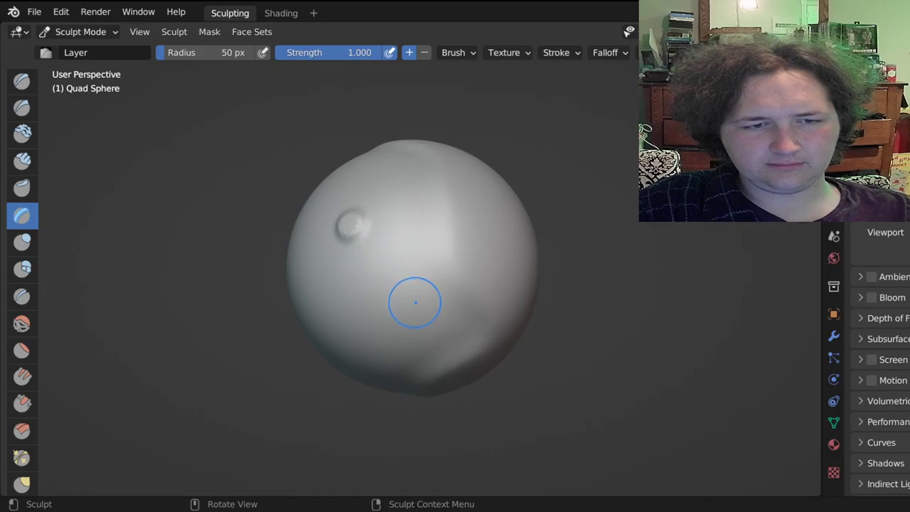
{"action": "left_click_drag", "start_coordinate": [411, 302], "coordinate": [397, 304]}
{"action": "mouse_move", "coordinate": [291, 265]}
{"action": "left_mouse_down"}
{"action": "mouse_move", "coordinate": [354, 352]}
{"action": "mouse_move", "coordinate": [341, 362]}
{"action": "left_mouse_up"}
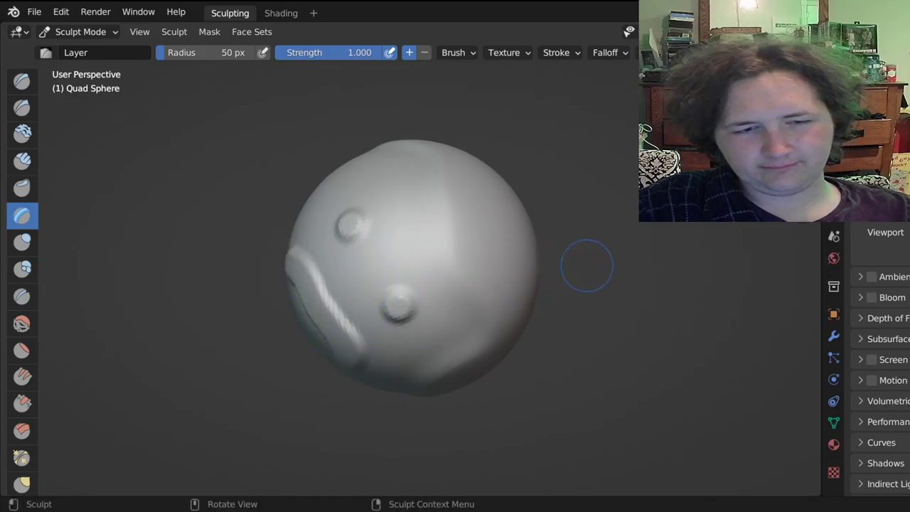
{"action": "scroll", "coordinate": [611, 258], "scroll_direction": "down", "scroll_amount": 6}
{"action": "scroll", "coordinate": [384, 340], "scroll_direction": "up", "scroll_amount": 5}
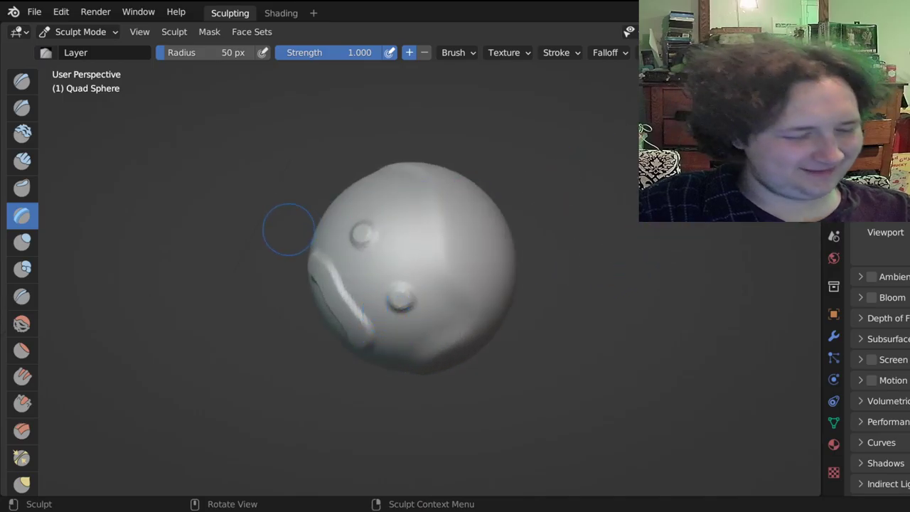
Undo the Layer face and the broad Layer strokes on the sphere.
{"action": "key", "text": "ctrl+z"}
{"action": "key", "text": "ctrl+z"}
{"action": "key", "text": "ctrl+z"}
{"action": "key", "text": "ctrl+z"}
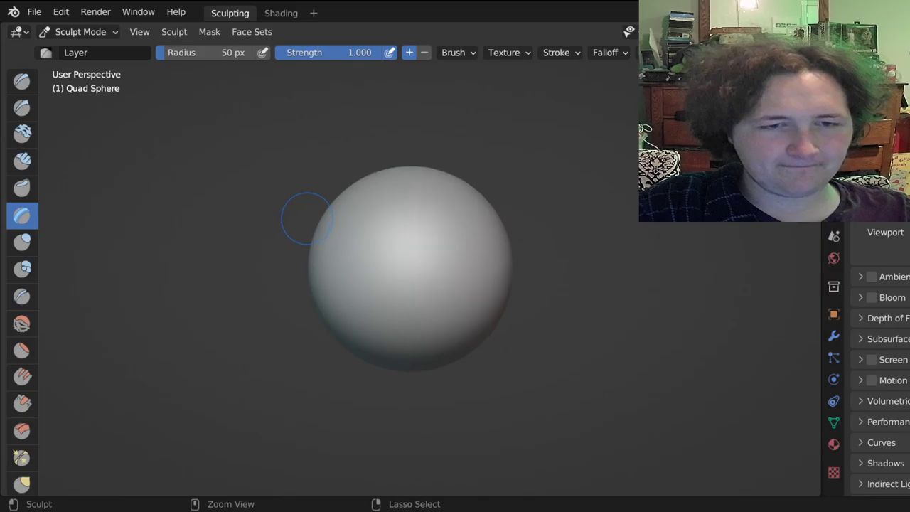
Swell a large rounded bump in the middle of the sphere with the Inflate/Deflate brush.
{"action": "key", "text": "i"}
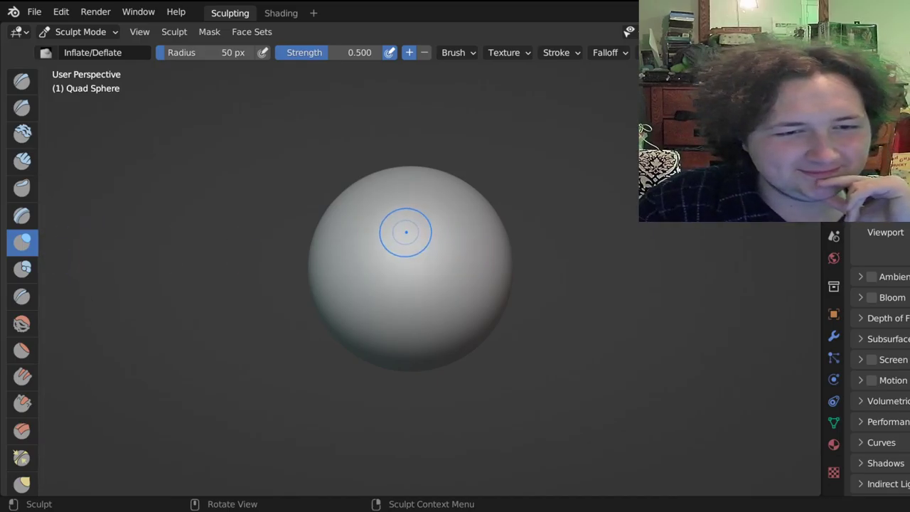
{"action": "left_click_drag", "start_coordinate": [406, 231], "coordinate": [407, 233]}
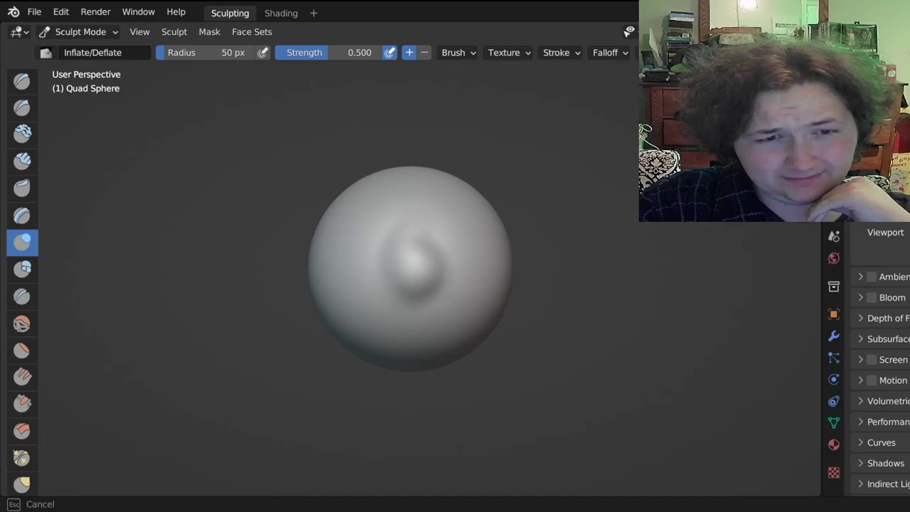
{"action": "left_click_drag", "start_coordinate": [416, 266], "coordinate": [417, 286]}
{"action": "scroll", "coordinate": [478, 264], "scroll_direction": "up", "scroll_amount": 6}
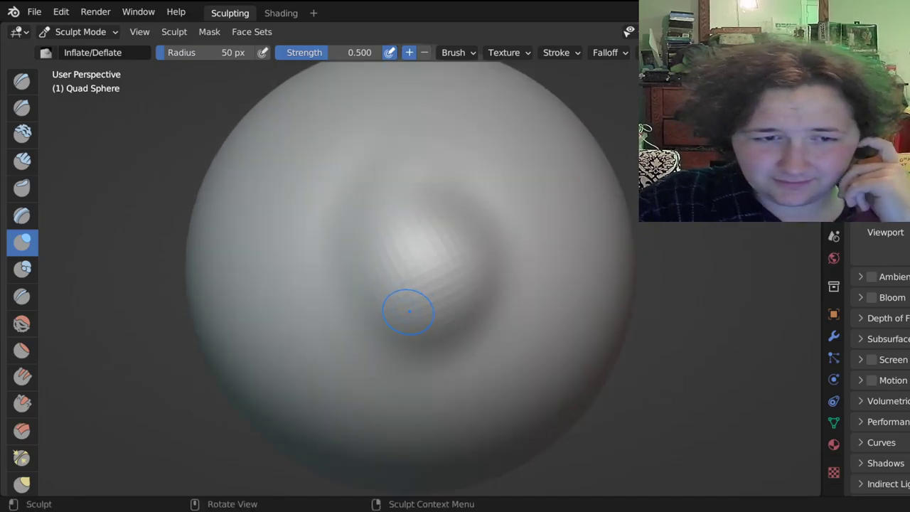
{"action": "mouse_move", "coordinate": [417, 285]}
{"action": "middle_mouse_down"}
{"action": "mouse_move", "coordinate": [597, 235]}
{"action": "mouse_move", "coordinate": [644, 302]}
{"action": "mouse_move", "coordinate": [626, 469]}
{"action": "middle_mouse_up"}
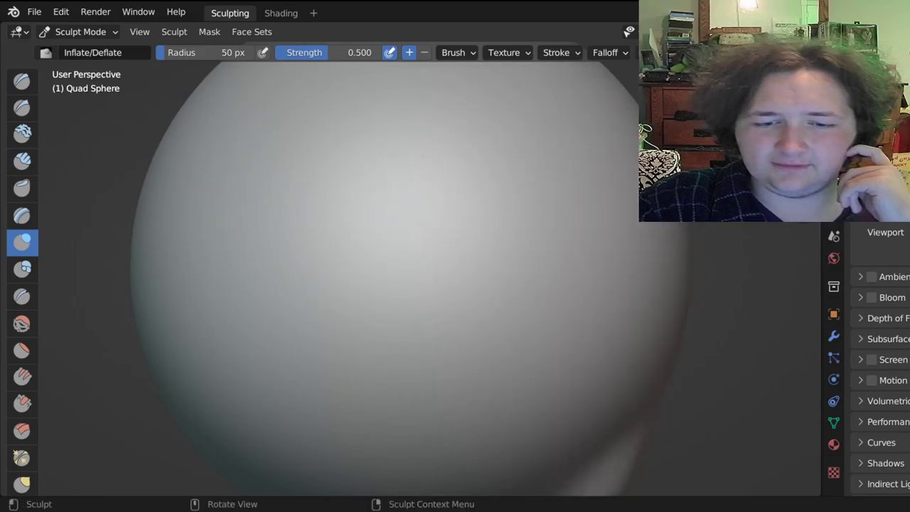
{"action": "scroll", "coordinate": [590, 224], "scroll_direction": "down", "scroll_amount": 5}
{"action": "scroll", "coordinate": [452, 365], "scroll_direction": "up", "scroll_amount": 2}
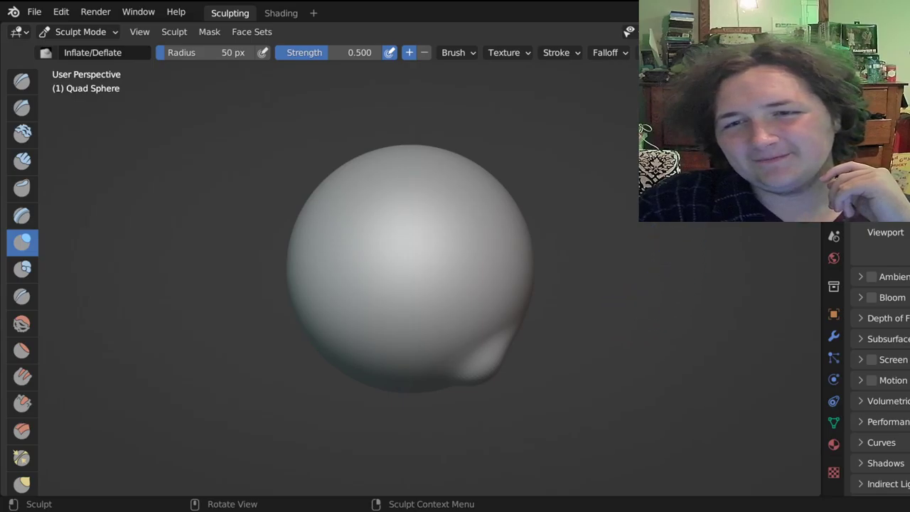
Inflate two smaller bumps as eyes on either side above the large nose bump.
{"action": "middle_click_drag", "start_coordinate": [597, 284], "coordinate": [513, 249]}
{"action": "middle_click_drag", "start_coordinate": [497, 349], "coordinate": [433, 183]}
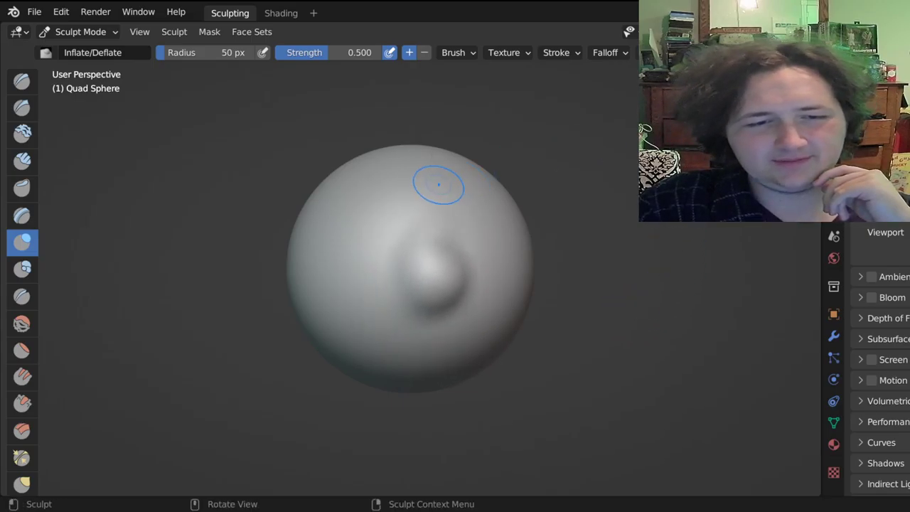
{"action": "left_click_drag", "start_coordinate": [477, 212], "coordinate": [477, 213]}
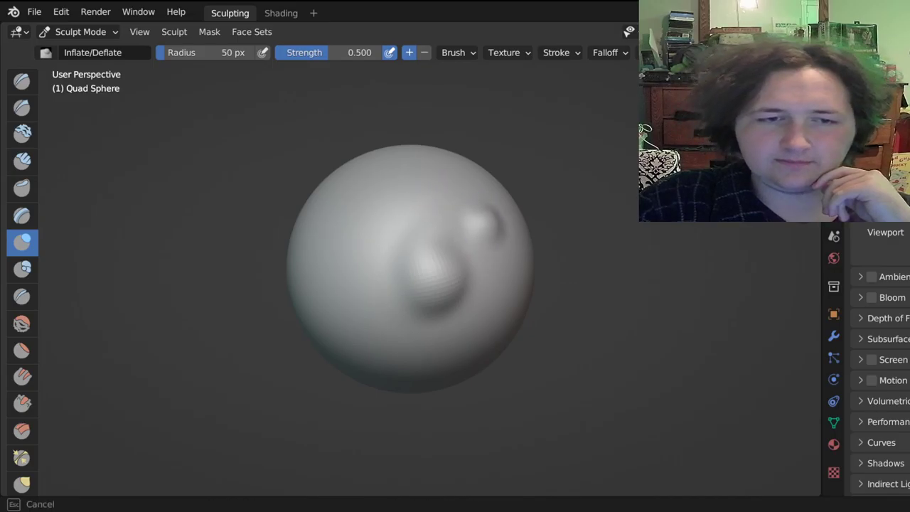
{"action": "left_click_drag", "start_coordinate": [477, 223], "coordinate": [475, 225]}
{"action": "left_click_drag", "start_coordinate": [365, 252], "coordinate": [365, 255]}
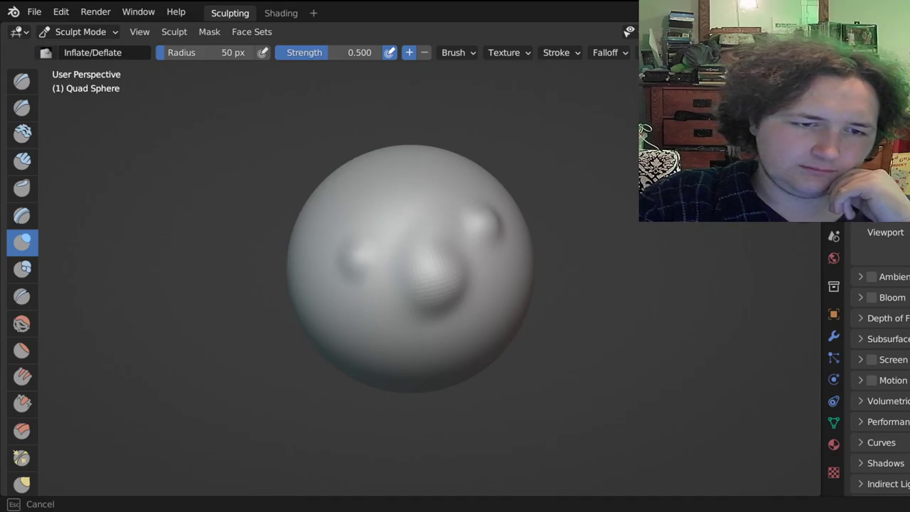
{"action": "left_click_drag", "start_coordinate": [356, 260], "coordinate": [354, 262]}
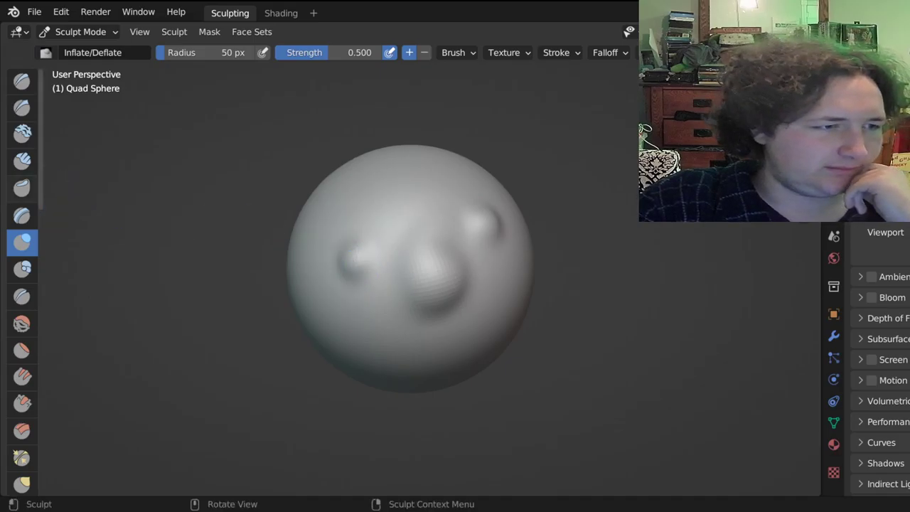
Sculpt a curved mouth below the nose bump with a Clay Thumb stroke rising toward one side.
{"action": "left_click", "coordinate": [22, 188]}
{"action": "mouse_move", "coordinate": [372, 363]}
{"action": "left_mouse_down"}
{"action": "mouse_move", "coordinate": [426, 361]}
{"action": "mouse_move", "coordinate": [508, 315]}
{"action": "left_mouse_up"}
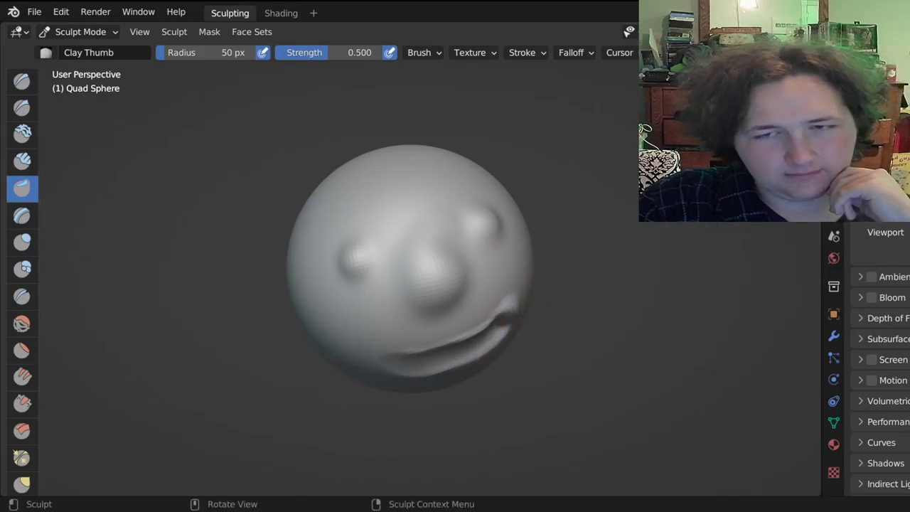
{"action": "mouse_move", "coordinate": [518, 307]}
{"action": "middle_mouse_down"}
{"action": "mouse_move", "coordinate": [548, 246]}
{"action": "mouse_move", "coordinate": [570, 324]}
{"action": "mouse_move", "coordinate": [553, 273]}
{"action": "middle_mouse_up"}
{"action": "mouse_move", "coordinate": [562, 310]}
{"action": "middle_mouse_down"}
{"action": "mouse_move", "coordinate": [487, 312]}
{"action": "mouse_move", "coordinate": [487, 362]}
{"action": "mouse_move", "coordinate": [487, 302]}
{"action": "middle_mouse_up"}
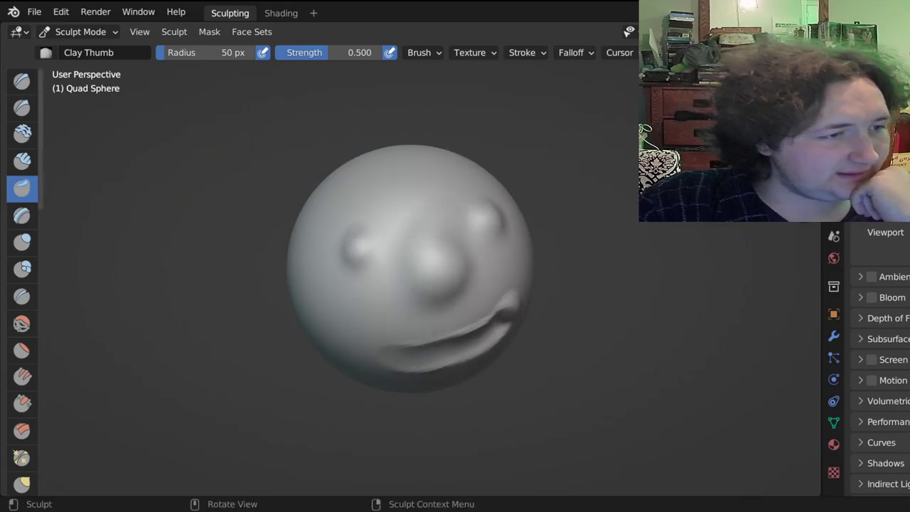
Outline one eye bump with a raised ring using the Layer brush.
{"action": "left_click", "coordinate": [21, 214]}
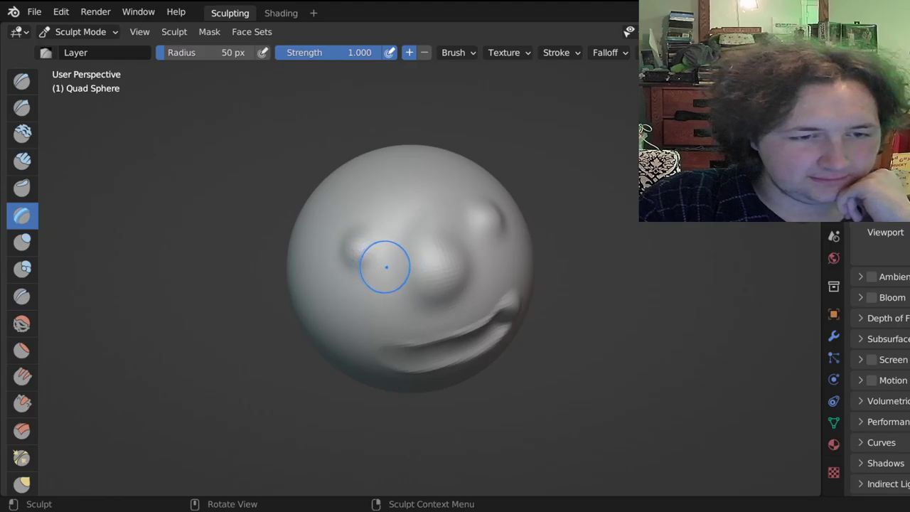
{"action": "mouse_move", "coordinate": [386, 266]}
{"action": "left_mouse_down"}
{"action": "mouse_move", "coordinate": [359, 290]}
{"action": "mouse_move", "coordinate": [327, 277]}
{"action": "mouse_move", "coordinate": [338, 231]}
{"action": "mouse_move", "coordinate": [381, 217]}
{"action": "mouse_move", "coordinate": [359, 252]}
{"action": "mouse_move", "coordinate": [343, 257]}
{"action": "left_mouse_up"}
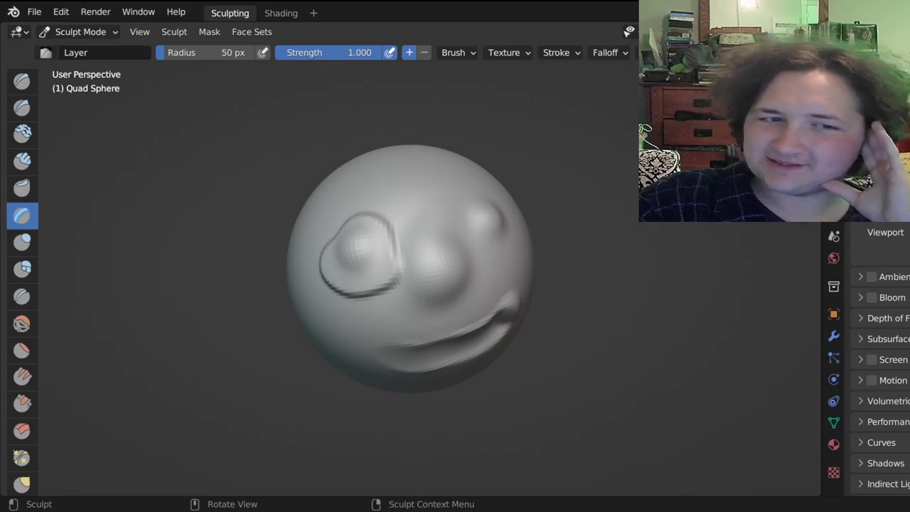
Undo the Layer ring, the Clay Thumb mouth and the inflated nose and eyes on the sphere.
{"action": "key", "text": "ctrl+z"}
{"action": "key", "text": "ctrl+z"}
{"action": "key", "text": "ctrl+z"}
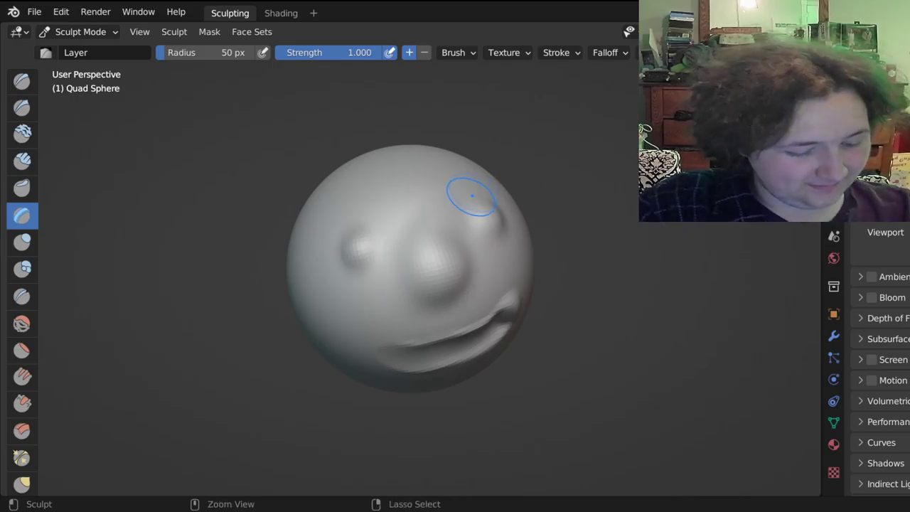
{"action": "key", "text": "ctrl+z"}
{"action": "key", "text": "ctrl+z"}
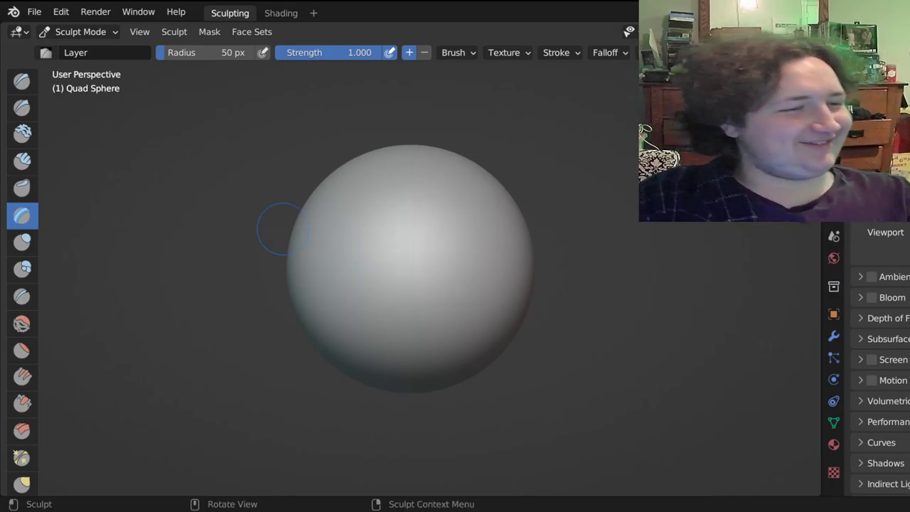
Build up a large lump in the middle of the sphere with overlapping Blob brush strokes.
{"action": "left_click", "coordinate": [22, 268]}
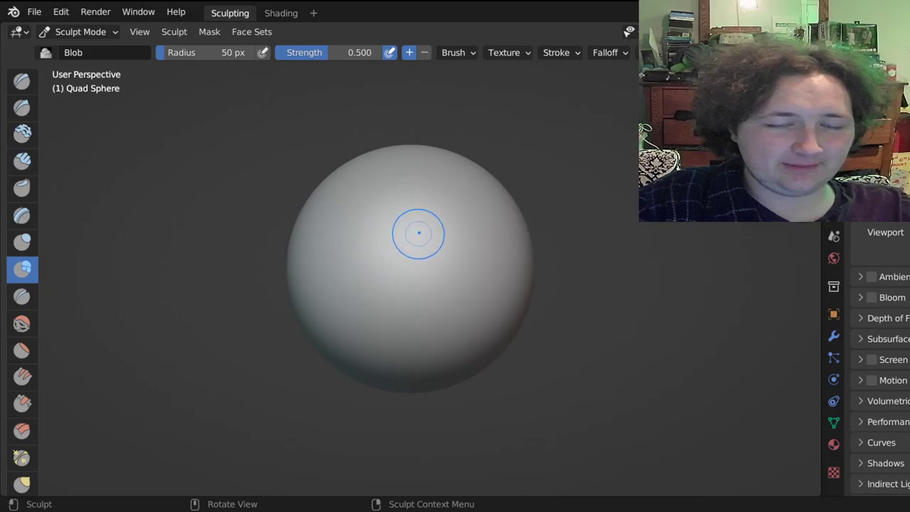
{"action": "mouse_move", "coordinate": [415, 245]}
{"action": "left_mouse_down"}
{"action": "mouse_move", "coordinate": [430, 267]}
{"action": "mouse_move", "coordinate": [409, 210]}
{"action": "mouse_move", "coordinate": [466, 277]}
{"action": "mouse_move", "coordinate": [405, 267]}
{"action": "mouse_move", "coordinate": [448, 249]}
{"action": "left_mouse_up"}
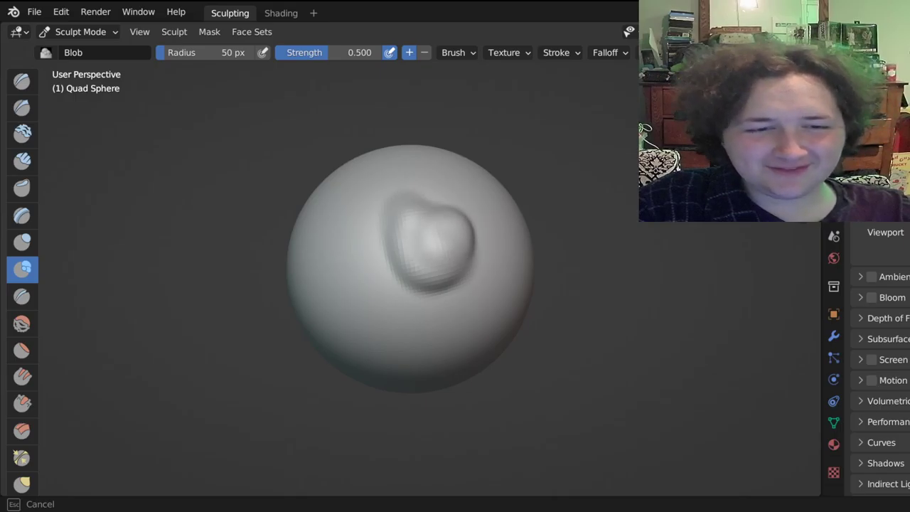
{"action": "left_click_drag", "start_coordinate": [448, 249], "coordinate": [455, 249]}
{"action": "mouse_move", "coordinate": [351, 199]}
{"action": "left_mouse_down"}
{"action": "mouse_move", "coordinate": [412, 195]}
{"action": "mouse_move", "coordinate": [391, 249]}
{"action": "mouse_move", "coordinate": [427, 232]}
{"action": "mouse_move", "coordinate": [426, 191]}
{"action": "mouse_move", "coordinate": [370, 285]}
{"action": "mouse_move", "coordinate": [412, 298]}
{"action": "mouse_move", "coordinate": [420, 284]}
{"action": "mouse_move", "coordinate": [389, 213]}
{"action": "mouse_move", "coordinate": [423, 274]}
{"action": "mouse_move", "coordinate": [462, 228]}
{"action": "mouse_move", "coordinate": [448, 199]}
{"action": "mouse_move", "coordinate": [435, 196]}
{"action": "mouse_move", "coordinate": [447, 187]}
{"action": "mouse_move", "coordinate": [388, 233]}
{"action": "left_mouse_up"}
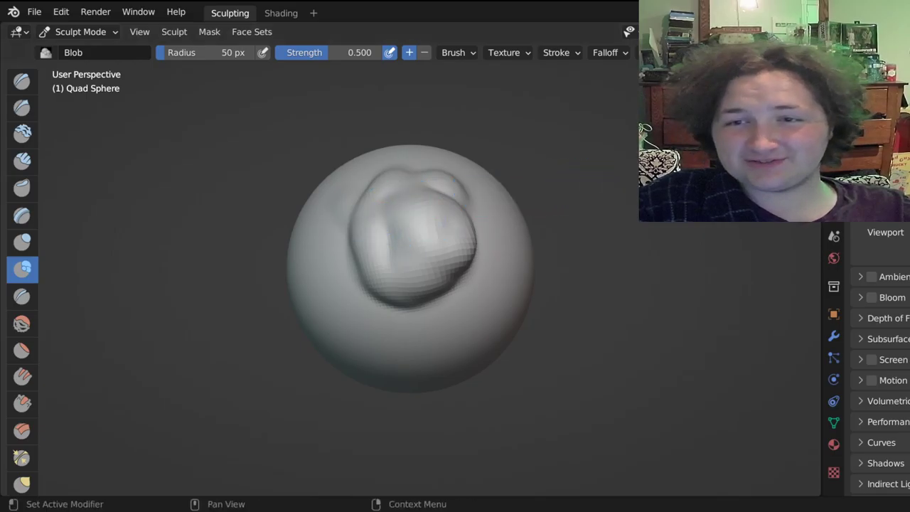
Add smaller rounded bumps along the underside of the large lump with short Blob strokes.
{"action": "mouse_move", "coordinate": [426, 228]}
{"action": "middle_mouse_down"}
{"action": "mouse_move", "coordinate": [437, 263]}
{"action": "mouse_move", "coordinate": [420, 299]}
{"action": "mouse_move", "coordinate": [391, 313]}
{"action": "mouse_move", "coordinate": [373, 305]}
{"action": "mouse_move", "coordinate": [441, 341]}
{"action": "mouse_move", "coordinate": [455, 320]}
{"action": "mouse_move", "coordinate": [457, 190]}
{"action": "middle_mouse_up"}
{"action": "mouse_move", "coordinate": [458, 191]}
{"action": "left_mouse_down"}
{"action": "mouse_move", "coordinate": [435, 176]}
{"action": "mouse_move", "coordinate": [436, 192]}
{"action": "left_mouse_up"}
{"action": "mouse_move", "coordinate": [435, 192]}
{"action": "left_mouse_down"}
{"action": "mouse_move", "coordinate": [391, 202]}
{"action": "mouse_move", "coordinate": [417, 167]}
{"action": "mouse_move", "coordinate": [357, 178]}
{"action": "left_mouse_up"}
{"action": "left_click_drag", "start_coordinate": [357, 179], "coordinate": [409, 185]}
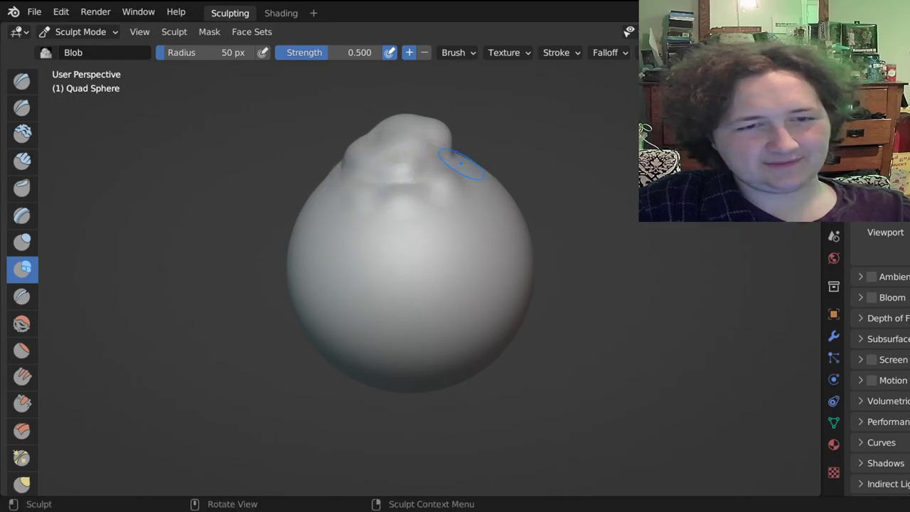
{"action": "left_click_drag", "start_coordinate": [455, 158], "coordinate": [450, 151]}
{"action": "mouse_move", "coordinate": [419, 176]}
{"action": "left_mouse_down"}
{"action": "mouse_move", "coordinate": [448, 182]}
{"action": "mouse_move", "coordinate": [487, 212]}
{"action": "left_mouse_up"}
{"action": "left_click_drag", "start_coordinate": [487, 213], "coordinate": [494, 243]}
{"action": "left_click_drag", "start_coordinate": [492, 187], "coordinate": [457, 188]}
{"action": "left_click_drag", "start_coordinate": [343, 205], "coordinate": [357, 189]}
{"action": "left_click_drag", "start_coordinate": [406, 226], "coordinate": [423, 231]}
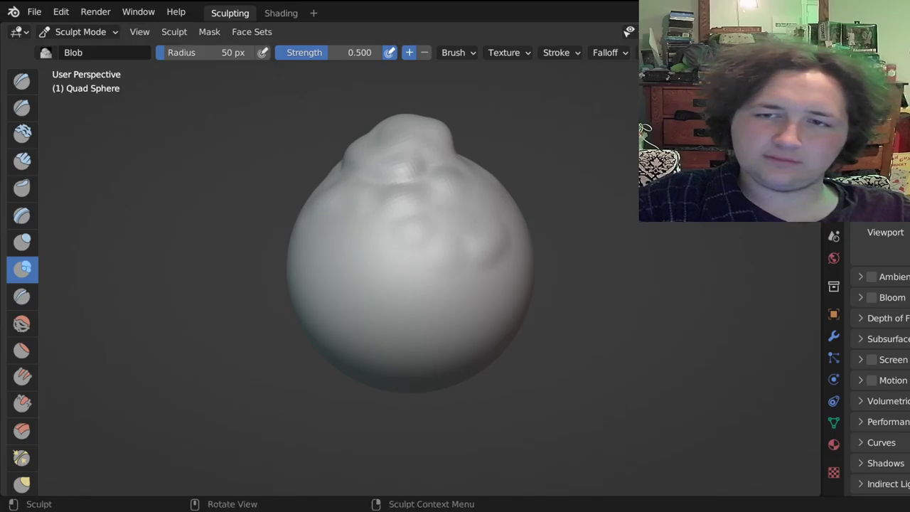
Dab more Blob bumps around the side of the lump so a cluster spreads over the neighbouring sphere surface.
{"action": "middle_click_drag", "start_coordinate": [420, 231], "coordinate": [544, 261]}
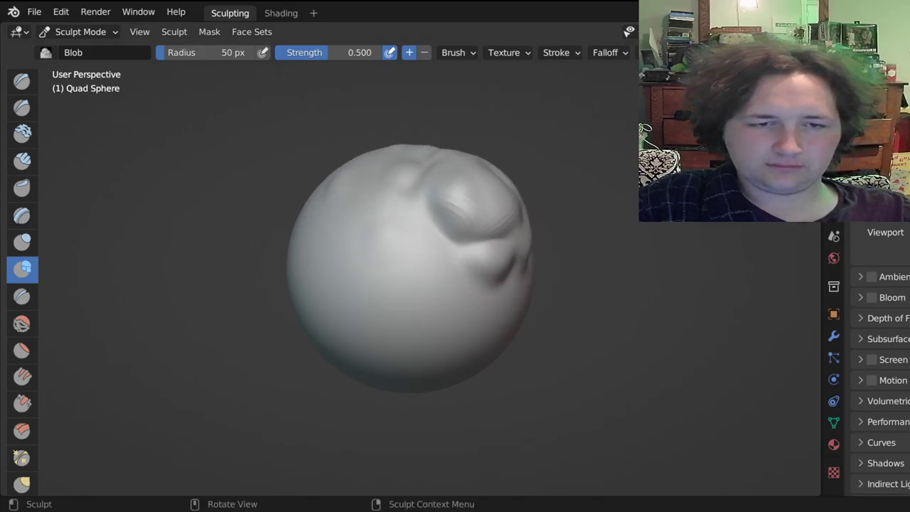
{"action": "mouse_move", "coordinate": [448, 262]}
{"action": "left_mouse_down"}
{"action": "mouse_move", "coordinate": [416, 239]}
{"action": "mouse_move", "coordinate": [425, 223]}
{"action": "mouse_move", "coordinate": [430, 235]}
{"action": "left_mouse_up"}
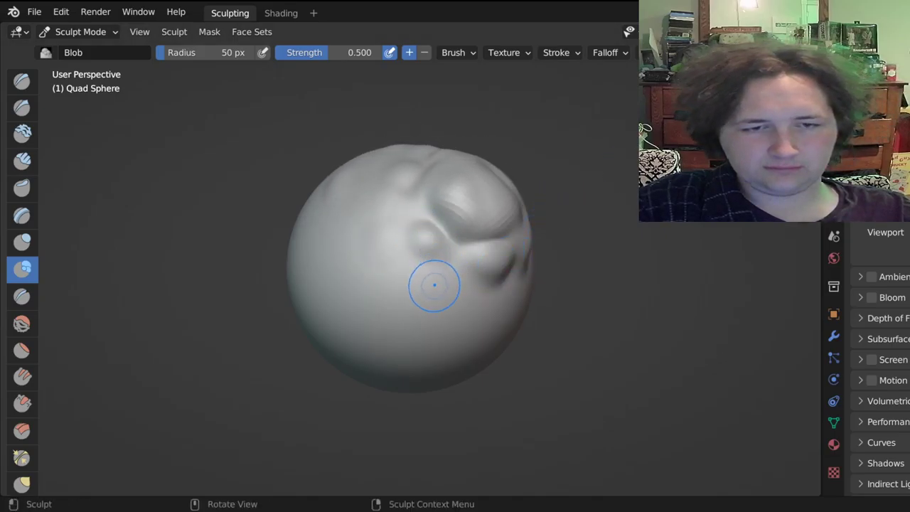
{"action": "mouse_move", "coordinate": [435, 286]}
{"action": "left_mouse_down"}
{"action": "mouse_move", "coordinate": [446, 292]}
{"action": "mouse_move", "coordinate": [449, 284]}
{"action": "left_mouse_up"}
{"action": "left_click_drag", "start_coordinate": [425, 231], "coordinate": [391, 208]}
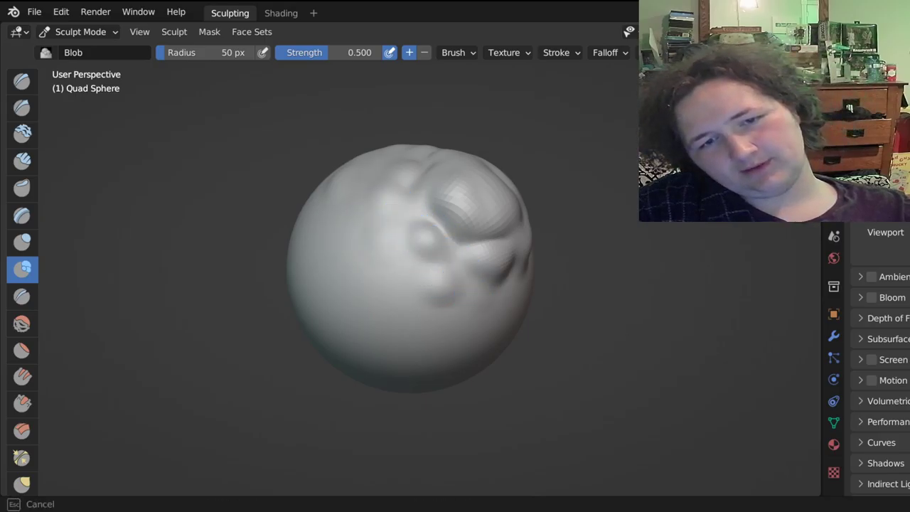
{"action": "left_click_drag", "start_coordinate": [490, 262], "coordinate": [493, 293]}
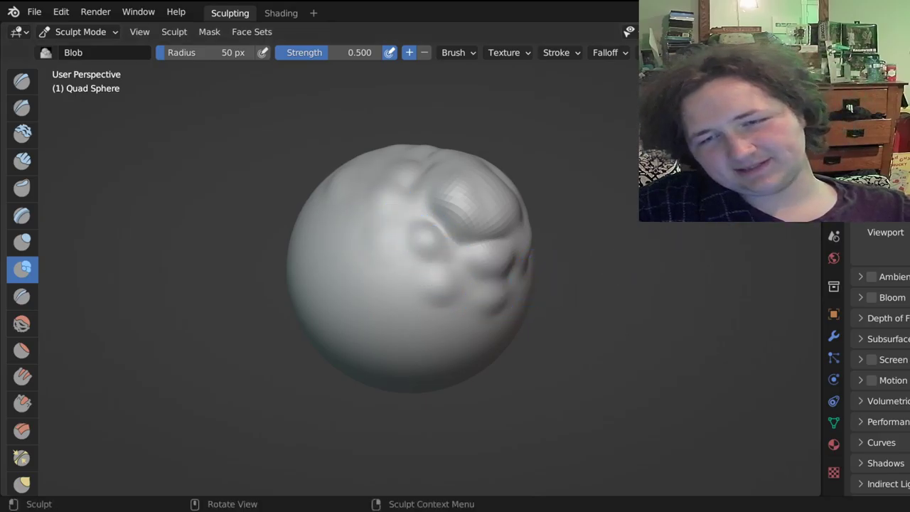
{"action": "middle_click_drag", "start_coordinate": [463, 270], "coordinate": [436, 209]}
{"action": "mouse_move", "coordinate": [436, 208]}
{"action": "left_mouse_down"}
{"action": "mouse_move", "coordinate": [409, 219]}
{"action": "mouse_move", "coordinate": [431, 197]}
{"action": "mouse_move", "coordinate": [473, 202]}
{"action": "mouse_move", "coordinate": [479, 224]}
{"action": "mouse_move", "coordinate": [459, 252]}
{"action": "mouse_move", "coordinate": [442, 248]}
{"action": "left_mouse_up"}
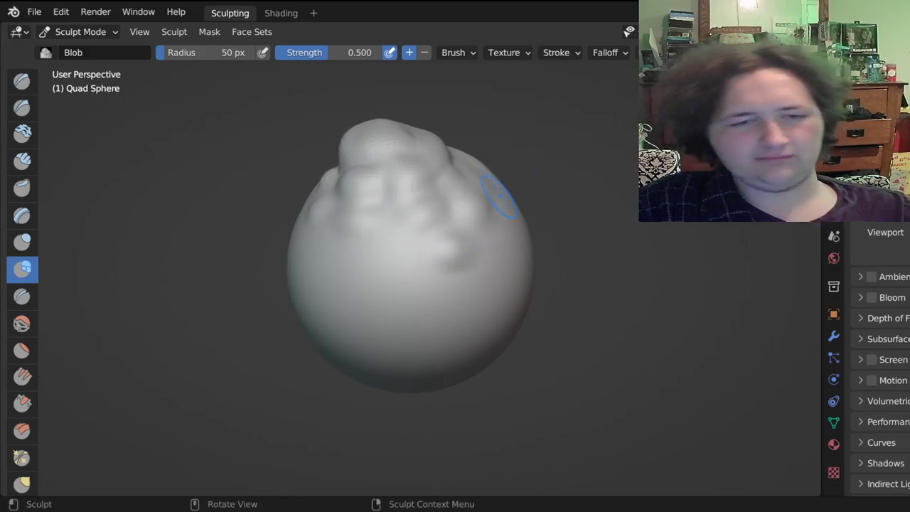
{"action": "mouse_move", "coordinate": [458, 178]}
{"action": "left_mouse_down"}
{"action": "mouse_move", "coordinate": [464, 190]}
{"action": "mouse_move", "coordinate": [489, 183]}
{"action": "left_mouse_up"}
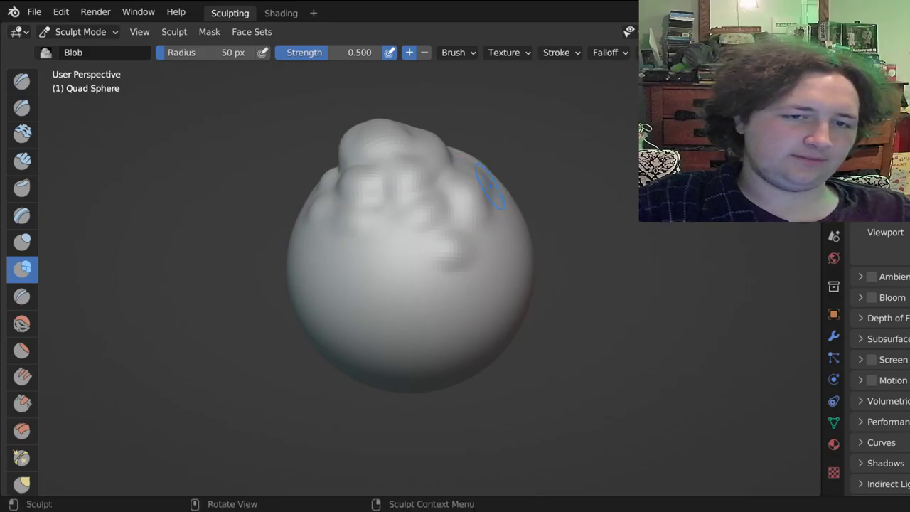
Carve a short crease into the smooth area beside the bumps with the Crease brush.
{"action": "mouse_move", "coordinate": [413, 256]}
{"action": "middle_mouse_down"}
{"action": "mouse_move", "coordinate": [373, 263]}
{"action": "mouse_move", "coordinate": [369, 323]}
{"action": "middle_mouse_up"}
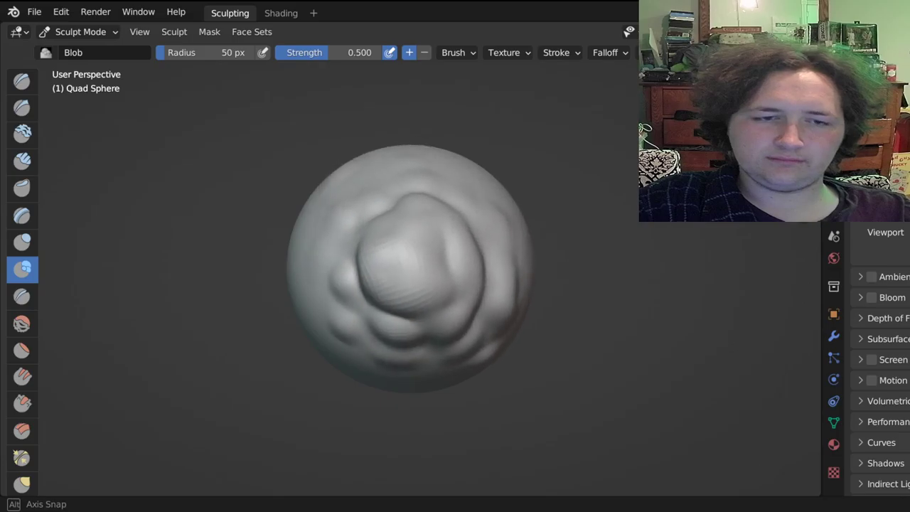
{"action": "scroll", "coordinate": [504, 195], "scroll_direction": "down", "scroll_amount": 6}
{"action": "scroll", "coordinate": [490, 214], "scroll_direction": "up", "scroll_amount": 8}
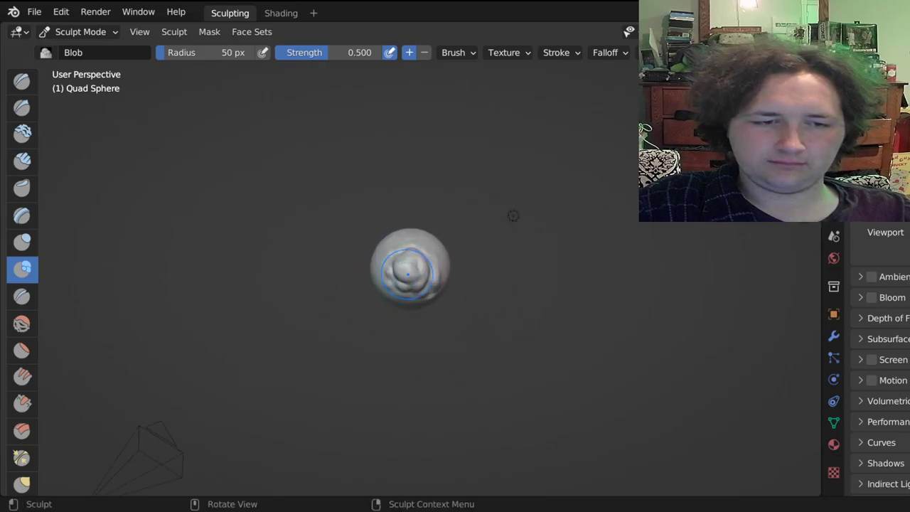
{"action": "middle_click_drag", "start_coordinate": [490, 214], "coordinate": [497, 165]}
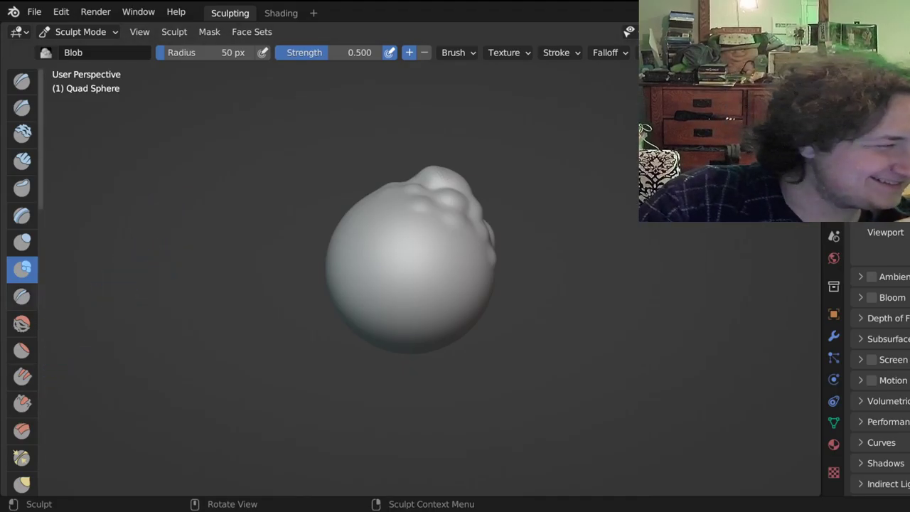
{"action": "key", "text": "shift+c"}
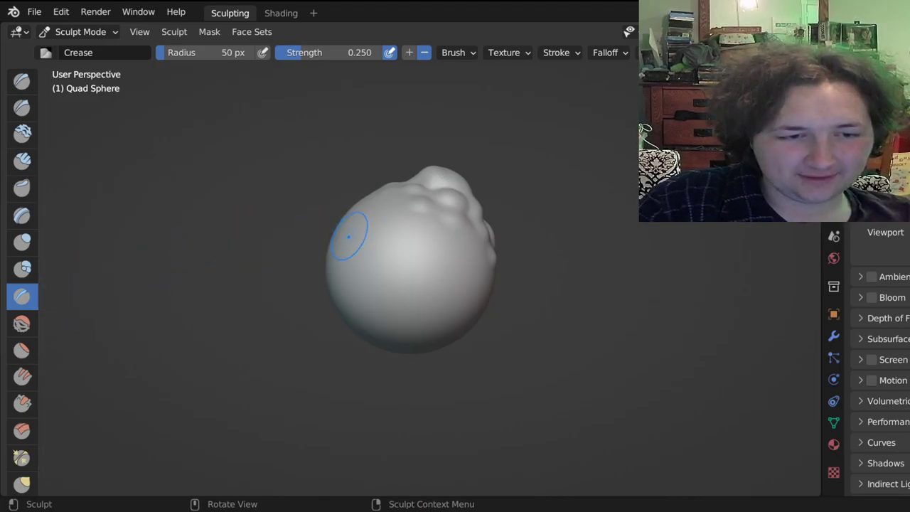
{"action": "left_click_drag", "start_coordinate": [352, 236], "coordinate": [354, 237]}
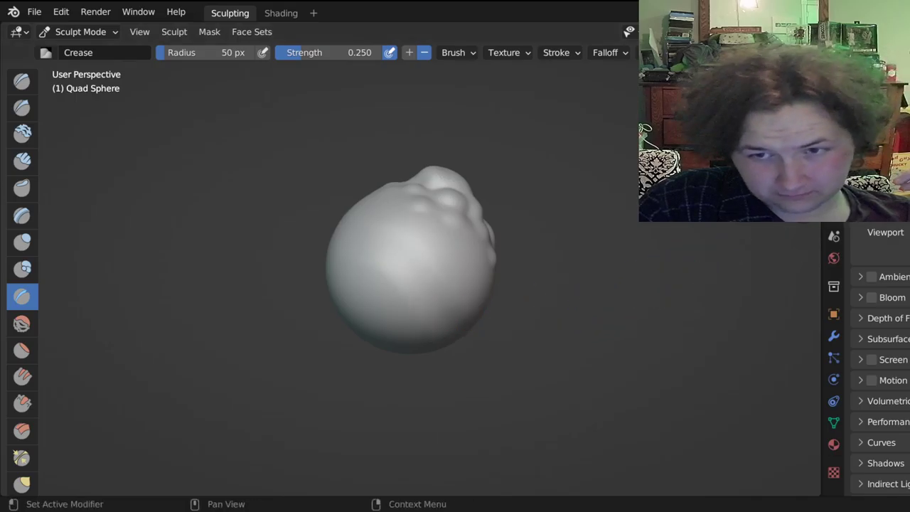
{"action": "middle_click_drag", "start_coordinate": [436, 315], "coordinate": [441, 334]}
{"action": "mouse_move", "coordinate": [598, 75]}
{"action": "middle_mouse_down"}
{"action": "mouse_move", "coordinate": [532, 280]}
{"action": "mouse_move", "coordinate": [579, 365]}
{"action": "mouse_move", "coordinate": [533, 183]}
{"action": "mouse_move", "coordinate": [585, 134]}
{"action": "mouse_move", "coordinate": [376, 244]}
{"action": "middle_mouse_up"}
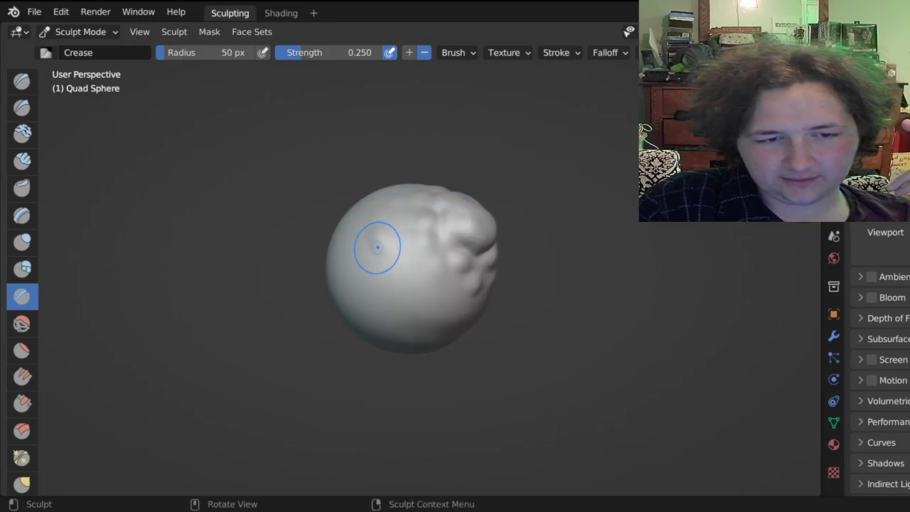
{"action": "scroll", "coordinate": [405, 255], "scroll_direction": "up", "scroll_amount": 6}
{"action": "left_click_drag", "start_coordinate": [413, 257], "coordinate": [423, 237]}
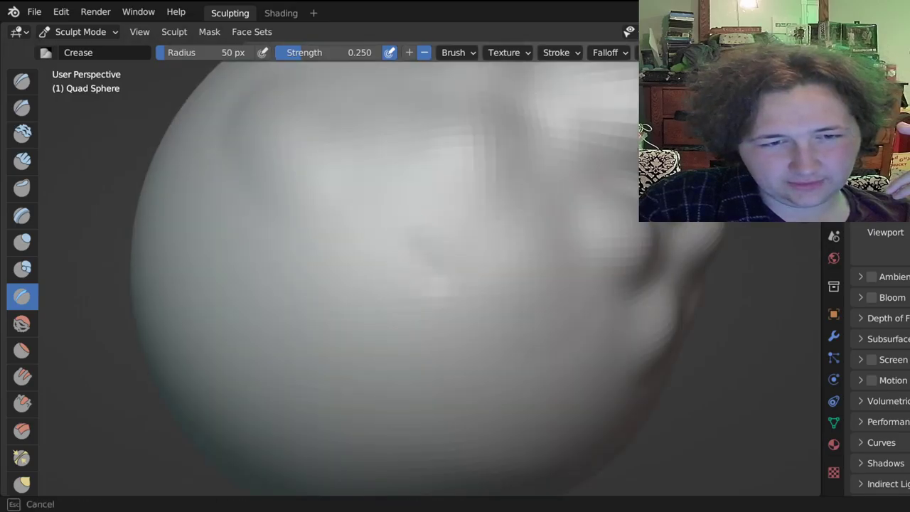
Carve Crease strokes along the seam between the large lump and the adjoining sphere surface.
{"action": "middle_click_drag", "start_coordinate": [412, 257], "coordinate": [443, 209], "text": "shift"}
{"action": "scroll", "coordinate": [443, 209], "scroll_direction": "down", "scroll_amount": 8}
{"action": "scroll", "coordinate": [462, 228], "scroll_direction": "up", "scroll_amount": 8}
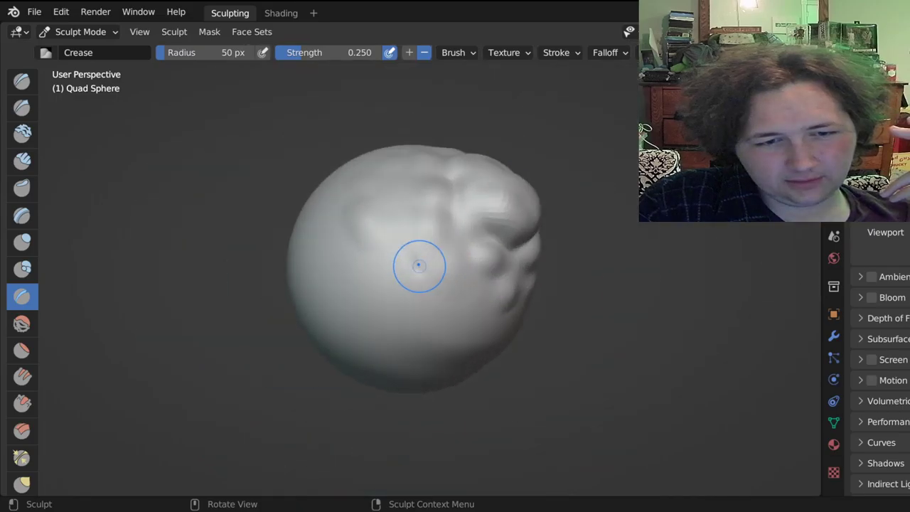
{"action": "mouse_move", "coordinate": [555, 163]}
{"action": "left_mouse_down"}
{"action": "mouse_move", "coordinate": [587, 157]}
{"action": "mouse_move", "coordinate": [584, 148]}
{"action": "left_mouse_up"}
{"action": "scroll", "coordinate": [577, 154], "scroll_direction": "down", "scroll_amount": 6}
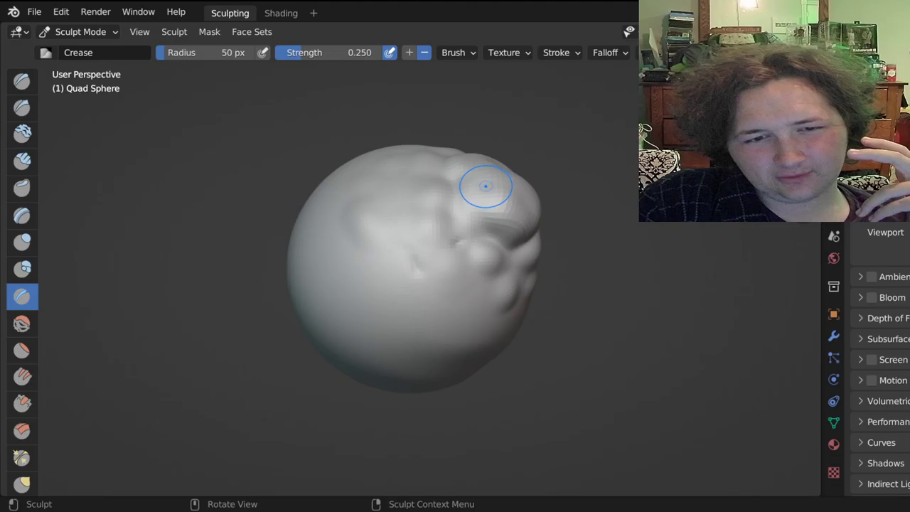
{"action": "scroll", "coordinate": [455, 199], "scroll_direction": "up", "scroll_amount": 1}
{"action": "middle_click_drag", "start_coordinate": [465, 185], "coordinate": [465, 184]}
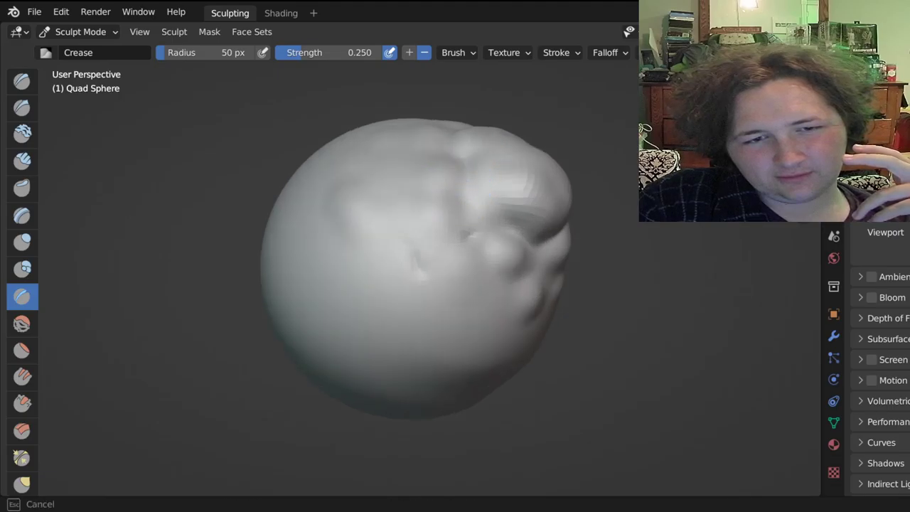
{"action": "mouse_move", "coordinate": [464, 171]}
{"action": "left_mouse_down"}
{"action": "mouse_move", "coordinate": [468, 155]}
{"action": "mouse_move", "coordinate": [458, 189]}
{"action": "mouse_move", "coordinate": [467, 199]}
{"action": "left_mouse_up"}
{"action": "mouse_move", "coordinate": [472, 232]}
{"action": "left_mouse_down"}
{"action": "mouse_move", "coordinate": [464, 217]}
{"action": "mouse_move", "coordinate": [475, 234]}
{"action": "left_mouse_up"}
{"action": "scroll", "coordinate": [420, 209], "scroll_direction": "down", "scroll_amount": 5}
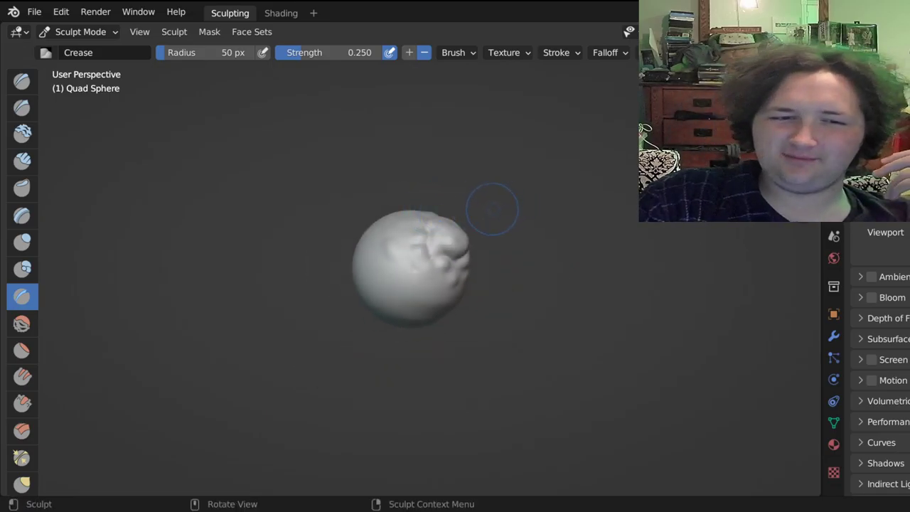
{"action": "scroll", "coordinate": [526, 221], "scroll_direction": "up", "scroll_amount": 5}
{"action": "left_click_drag", "start_coordinate": [561, 248], "coordinate": [537, 283]}
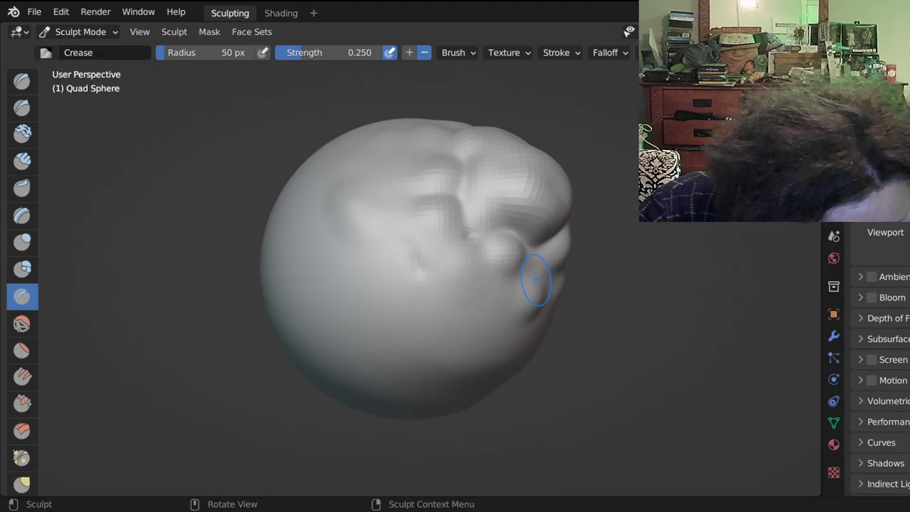
Deepen the grooves between the small bumps below the large lump with Crease strokes.
{"action": "scroll", "coordinate": [611, 212], "scroll_direction": "down", "scroll_amount": 3}
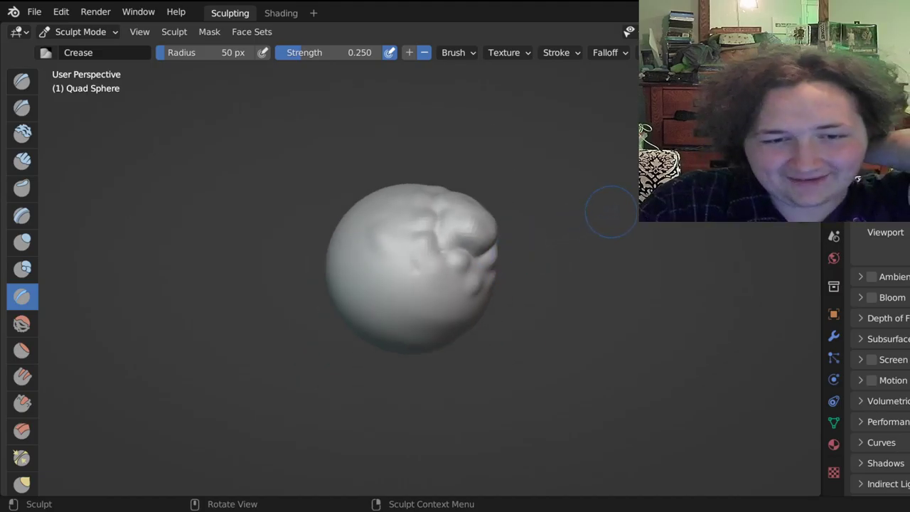
{"action": "middle_click_drag", "start_coordinate": [612, 211], "coordinate": [552, 211]}
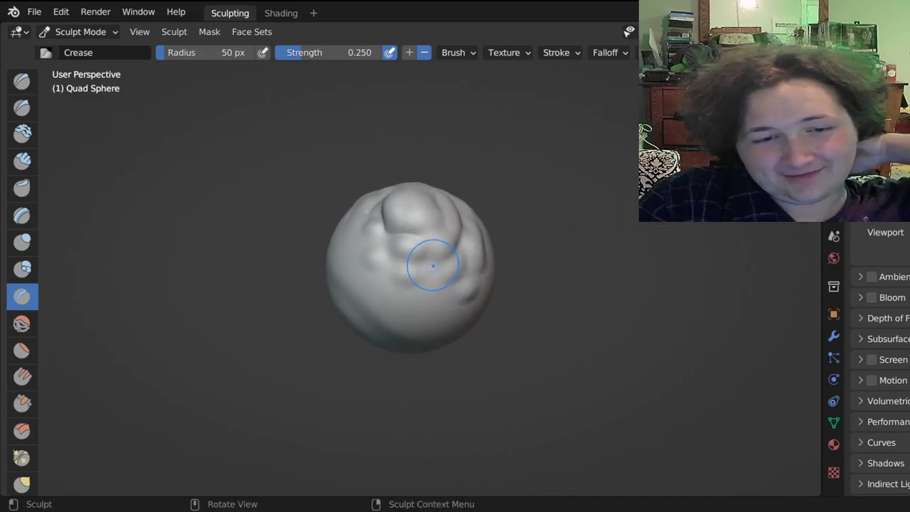
{"action": "mouse_move", "coordinate": [432, 260]}
{"action": "left_mouse_down"}
{"action": "mouse_move", "coordinate": [462, 288]}
{"action": "mouse_move", "coordinate": [427, 264]}
{"action": "mouse_move", "coordinate": [443, 305]}
{"action": "mouse_move", "coordinate": [437, 294]}
{"action": "mouse_move", "coordinate": [484, 299]}
{"action": "mouse_move", "coordinate": [475, 302]}
{"action": "left_mouse_up"}
{"action": "mouse_move", "coordinate": [462, 265]}
{"action": "left_mouse_down"}
{"action": "mouse_move", "coordinate": [463, 279]}
{"action": "mouse_move", "coordinate": [455, 228]}
{"action": "mouse_move", "coordinate": [455, 242]}
{"action": "left_mouse_up"}
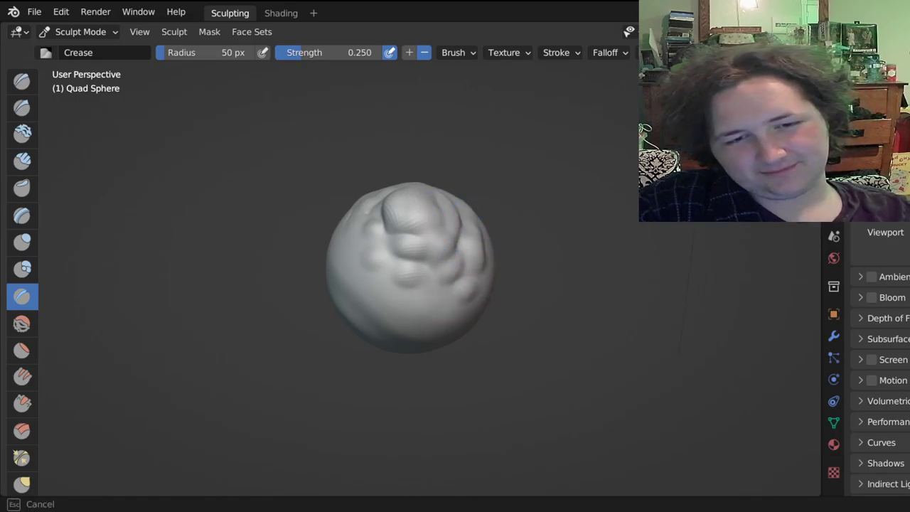
{"action": "left_click_drag", "start_coordinate": [455, 243], "coordinate": [442, 239]}
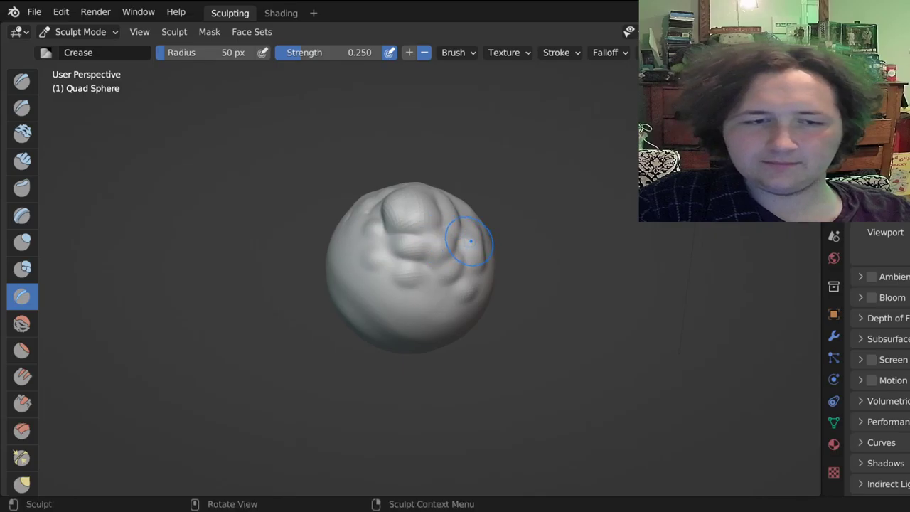
{"action": "scroll", "coordinate": [471, 241], "scroll_direction": "up", "scroll_amount": 5}
{"action": "scroll", "coordinate": [472, 239], "scroll_direction": "down", "scroll_amount": 4}
Run Smooth brush strokes over the plain sphere surface beside the bump cluster, working at several viewing distances.
{"action": "key", "text": "shift+s"}
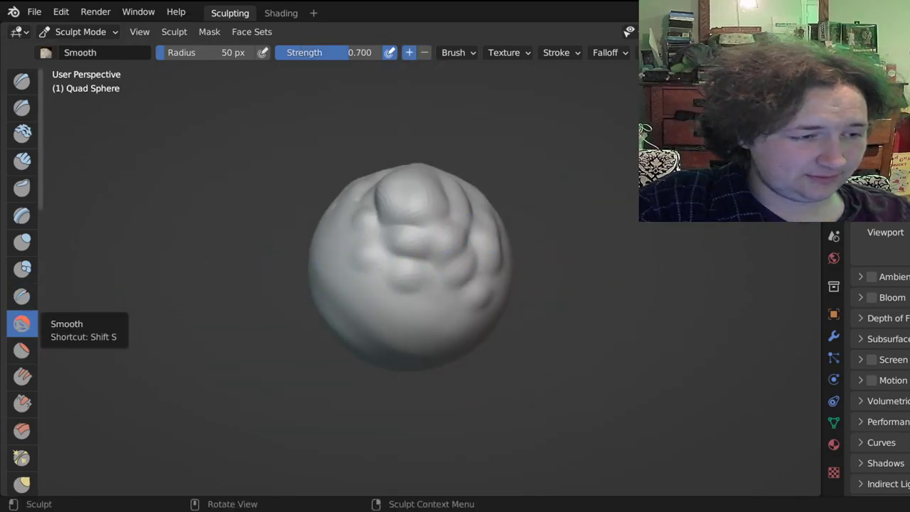
{"action": "scroll", "coordinate": [266, 301], "scroll_direction": "up", "scroll_amount": 2}
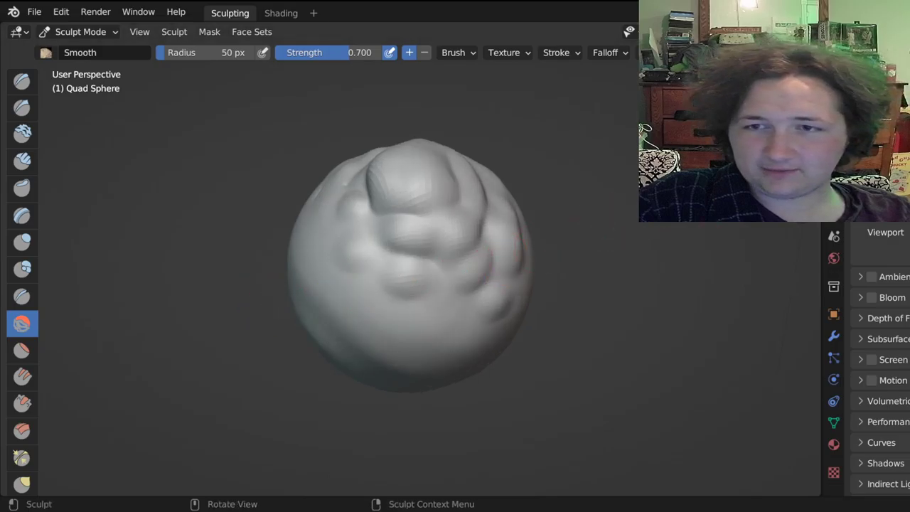
{"action": "middle_click_drag", "start_coordinate": [520, 244], "coordinate": [573, 140]}
{"action": "mouse_move", "coordinate": [340, 221]}
{"action": "left_mouse_down"}
{"action": "mouse_move", "coordinate": [364, 287]}
{"action": "mouse_move", "coordinate": [413, 290]}
{"action": "left_mouse_up"}
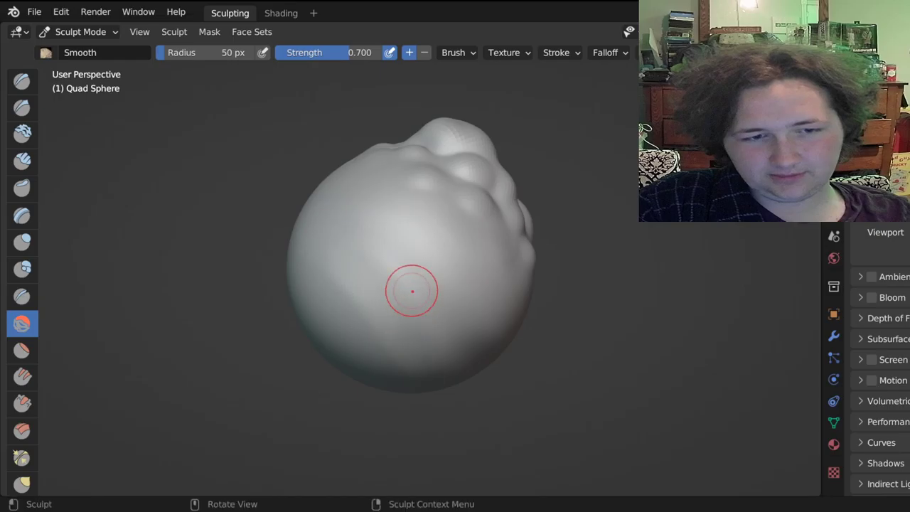
{"action": "scroll", "coordinate": [412, 295], "scroll_direction": "down", "scroll_amount": 5}
{"action": "scroll", "coordinate": [408, 311], "scroll_direction": "up", "scroll_amount": 2}
{"action": "left_click_drag", "start_coordinate": [365, 238], "coordinate": [380, 248]}
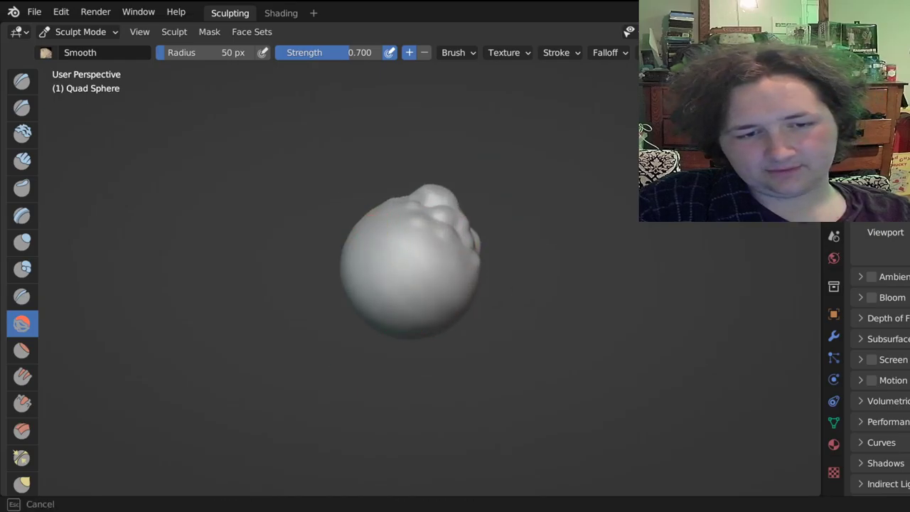
{"action": "scroll", "coordinate": [480, 275], "scroll_direction": "down", "scroll_amount": 4}
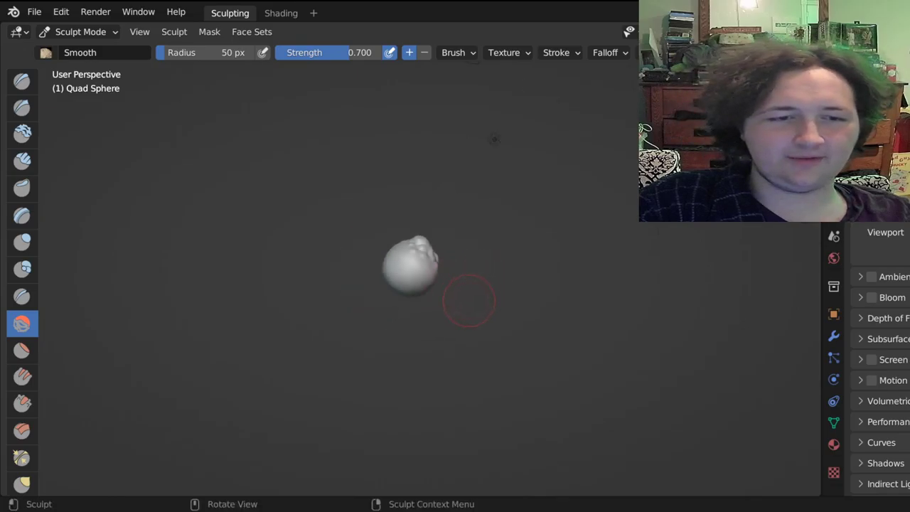
{"action": "left_click_drag", "start_coordinate": [401, 270], "coordinate": [406, 301]}
{"action": "scroll", "coordinate": [407, 302], "scroll_direction": "up", "scroll_amount": 8}
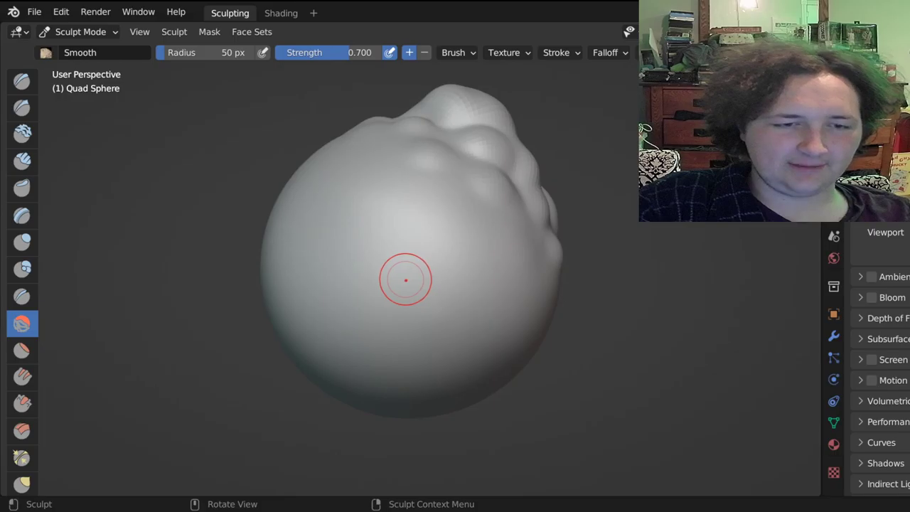
Flatten a patch on the smooth side of the sphere with the Flatten/Contrast brush.
{"action": "left_click", "coordinate": [21, 350]}
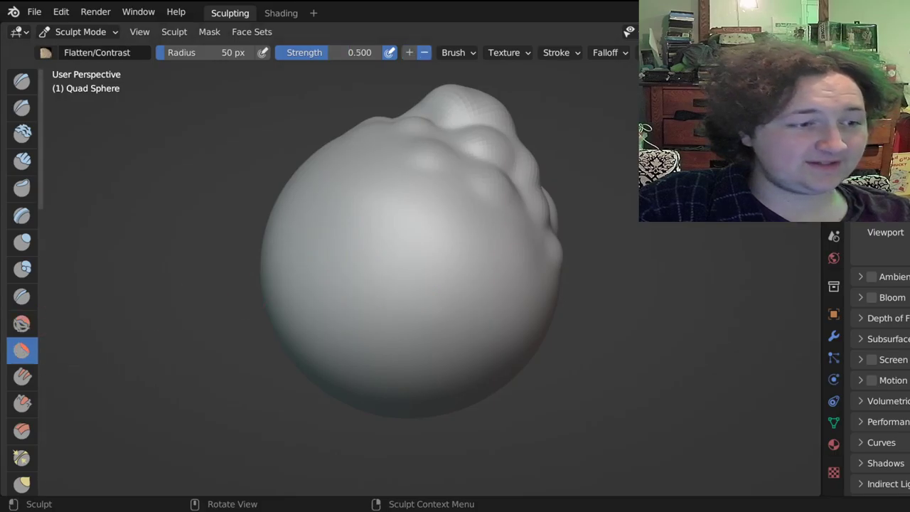
{"action": "scroll", "coordinate": [413, 200], "scroll_direction": "down", "scroll_amount": 5}
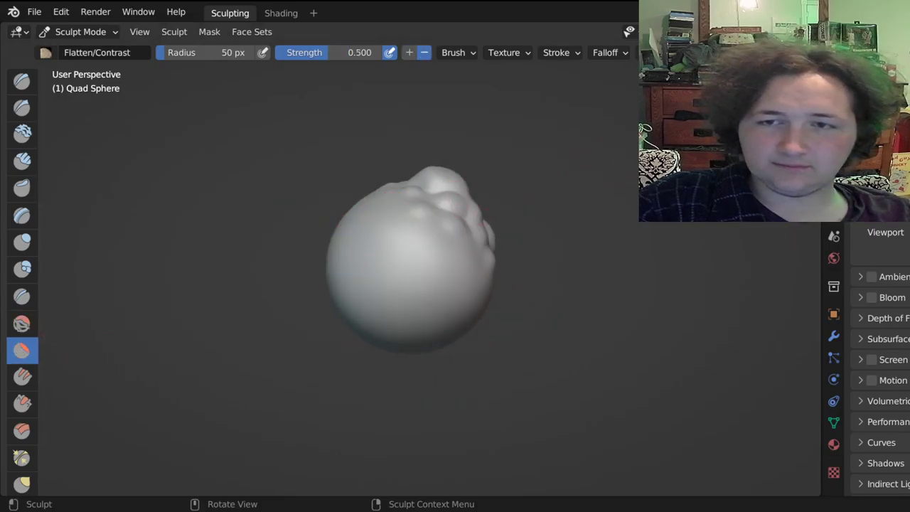
{"action": "middle_click_drag", "start_coordinate": [262, 207], "coordinate": [328, 171]}
{"action": "left_click_drag", "start_coordinate": [347, 206], "coordinate": [353, 214]}
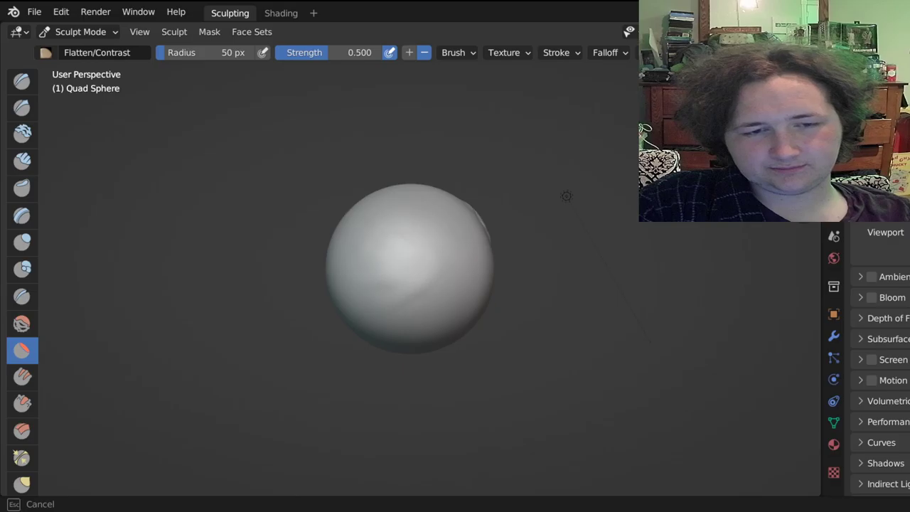
{"action": "scroll", "coordinate": [390, 270], "scroll_direction": "up", "scroll_amount": 8}
{"action": "scroll", "coordinate": [391, 270], "scroll_direction": "down", "scroll_amount": 4}
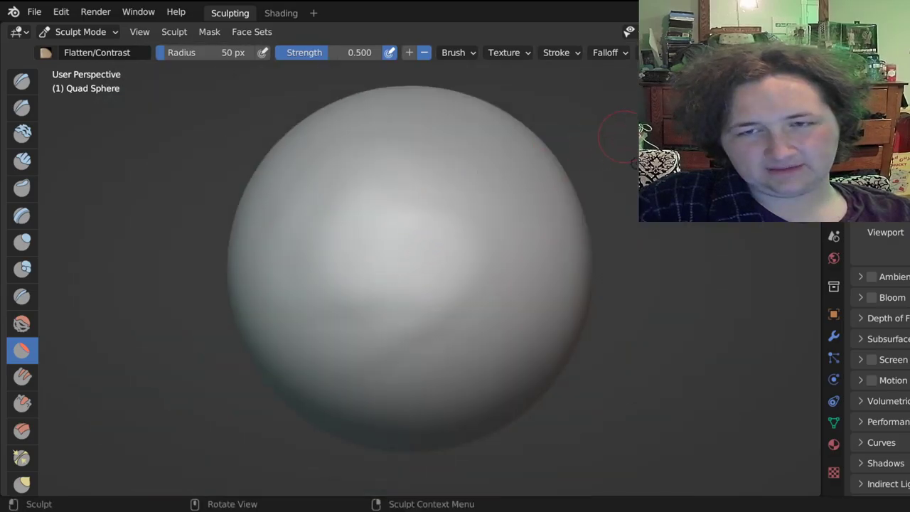
Apply more Flatten/Contrast strokes to the plain surface on another side of the sphere, away from the bumps.
{"action": "mouse_move", "coordinate": [635, 163]}
{"action": "middle_mouse_down"}
{"action": "mouse_move", "coordinate": [595, 185]}
{"action": "mouse_move", "coordinate": [679, 210]}
{"action": "mouse_move", "coordinate": [630, 224]}
{"action": "mouse_move", "coordinate": [636, 263]}
{"action": "mouse_move", "coordinate": [621, 260]}
{"action": "middle_mouse_up"}
{"action": "mouse_move", "coordinate": [460, 189]}
{"action": "left_mouse_down"}
{"action": "mouse_move", "coordinate": [567, 173]}
{"action": "mouse_move", "coordinate": [437, 194]}
{"action": "left_mouse_up"}
{"action": "scroll", "coordinate": [437, 192], "scroll_direction": "down", "scroll_amount": 6}
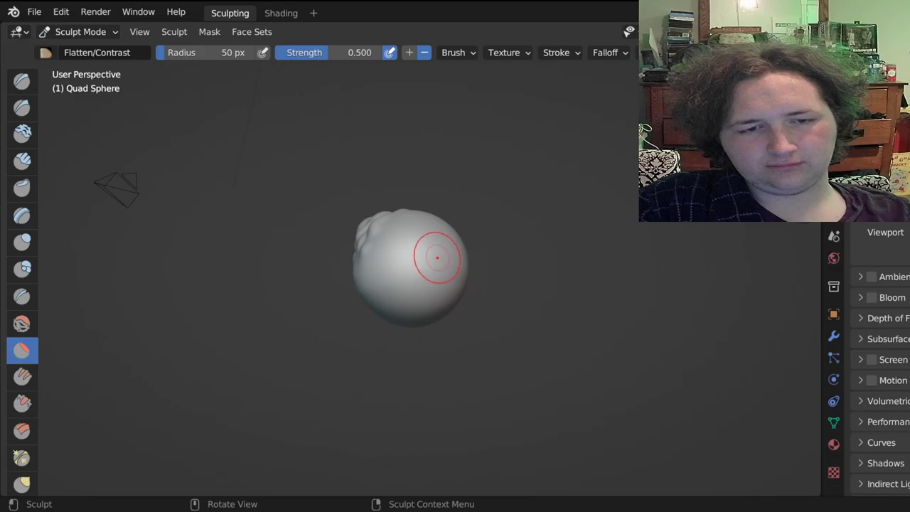
{"action": "left_click_drag", "start_coordinate": [433, 245], "coordinate": [434, 248]}
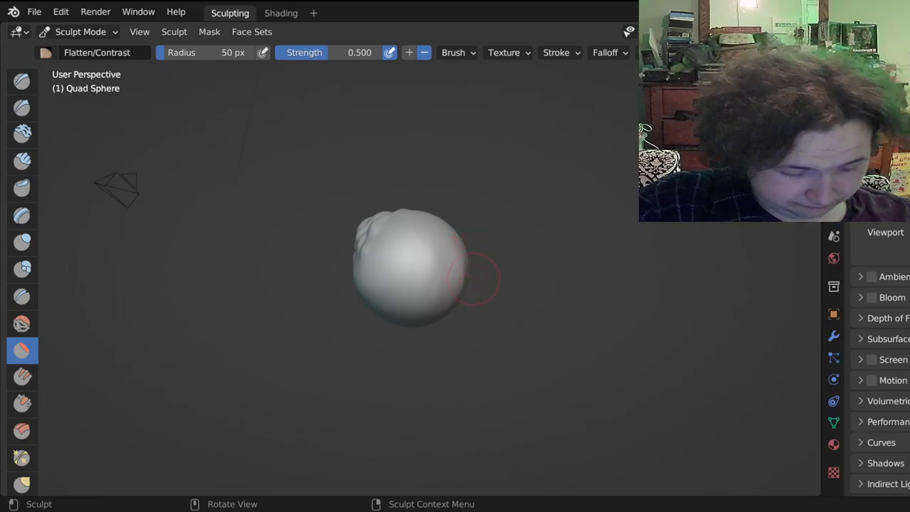
Brush over the lower part of the sphere's smooth side with the Fill/Deepen brush.
{"action": "middle_click_drag", "start_coordinate": [471, 260], "coordinate": [526, 320]}
{"action": "mouse_move", "coordinate": [358, 304]}
{"action": "middle_mouse_down"}
{"action": "mouse_move", "coordinate": [277, 266]}
{"action": "mouse_move", "coordinate": [281, 305]}
{"action": "middle_mouse_up"}
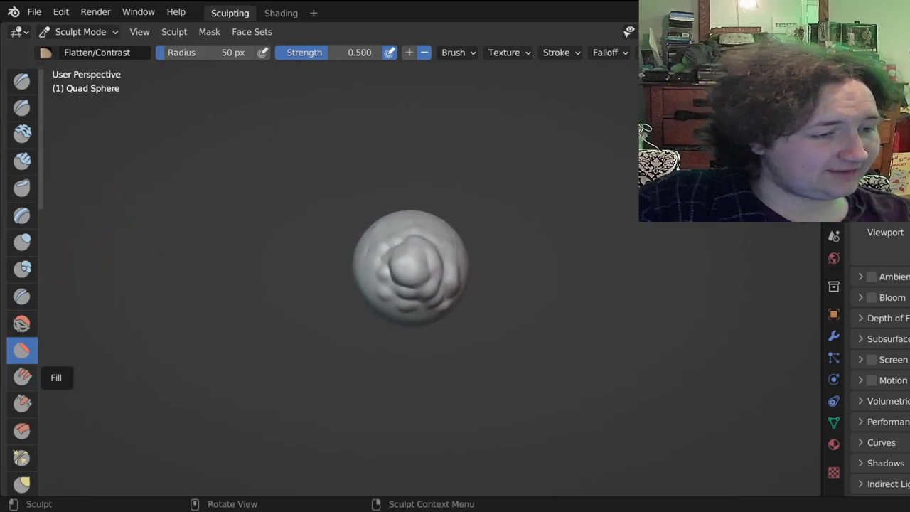
{"action": "left_click", "coordinate": [21, 376]}
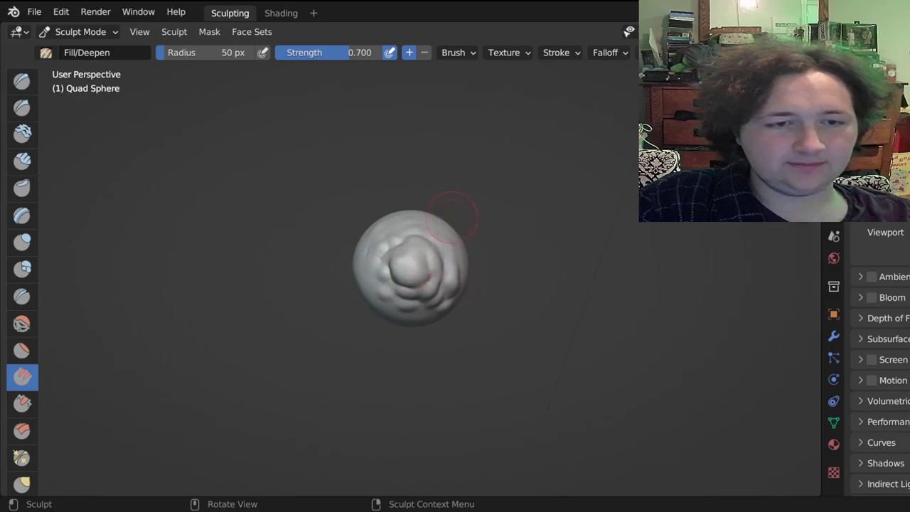
{"action": "middle_click_drag", "start_coordinate": [409, 267], "coordinate": [409, 327]}
{"action": "scroll", "coordinate": [311, 244], "scroll_direction": "up", "scroll_amount": 6}
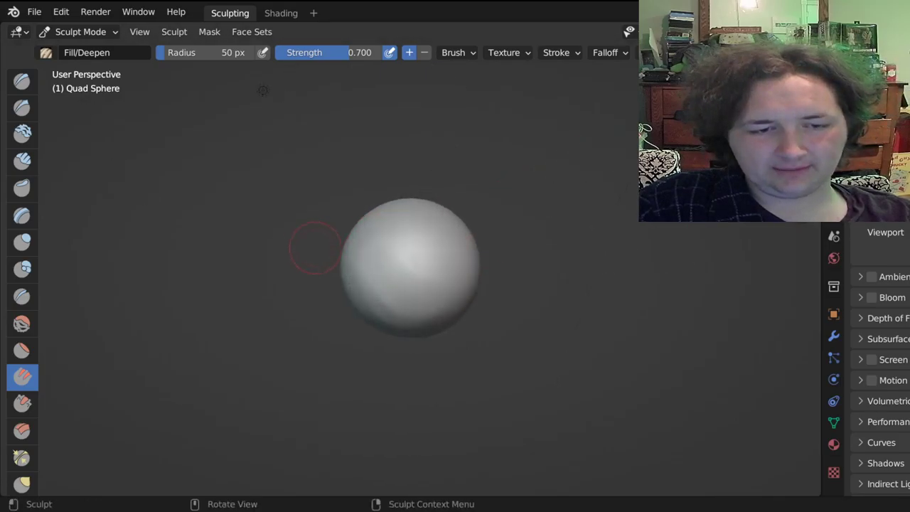
{"action": "mouse_move", "coordinate": [380, 300]}
{"action": "left_mouse_down"}
{"action": "mouse_move", "coordinate": [409, 270]}
{"action": "mouse_move", "coordinate": [345, 288]}
{"action": "left_mouse_up"}
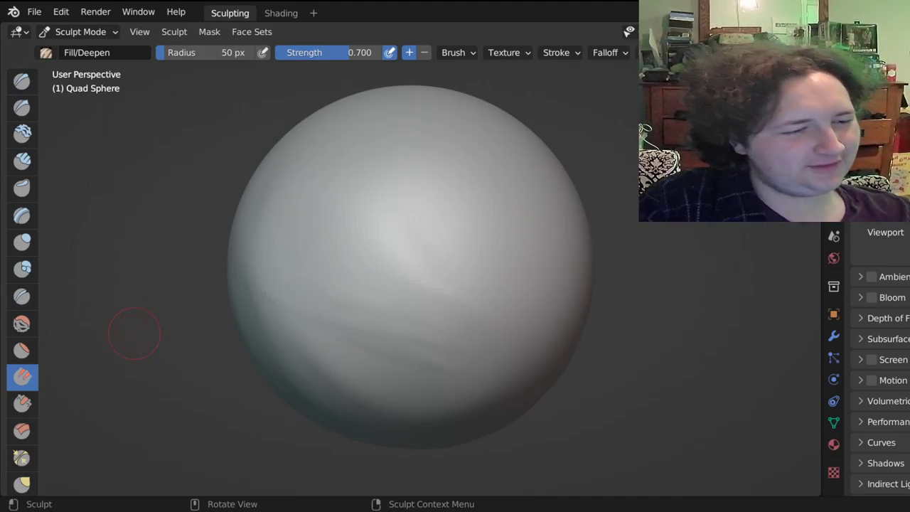
Scrape a flat facet into the smooth side of the sphere with the Scrape/Peaks brush.
{"action": "left_click", "coordinate": [21, 403]}
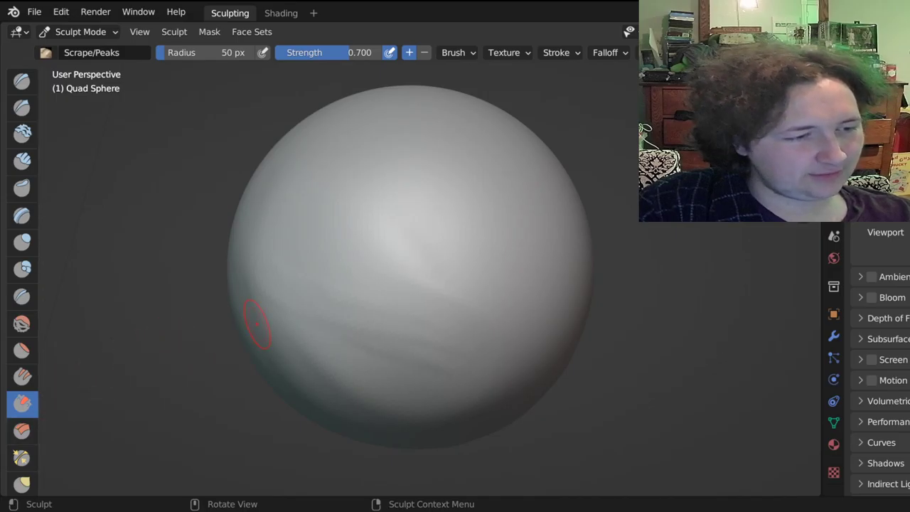
{"action": "scroll", "coordinate": [378, 258], "scroll_direction": "down", "scroll_amount": 5}
{"action": "middle_click_drag", "start_coordinate": [377, 258], "coordinate": [263, 90]}
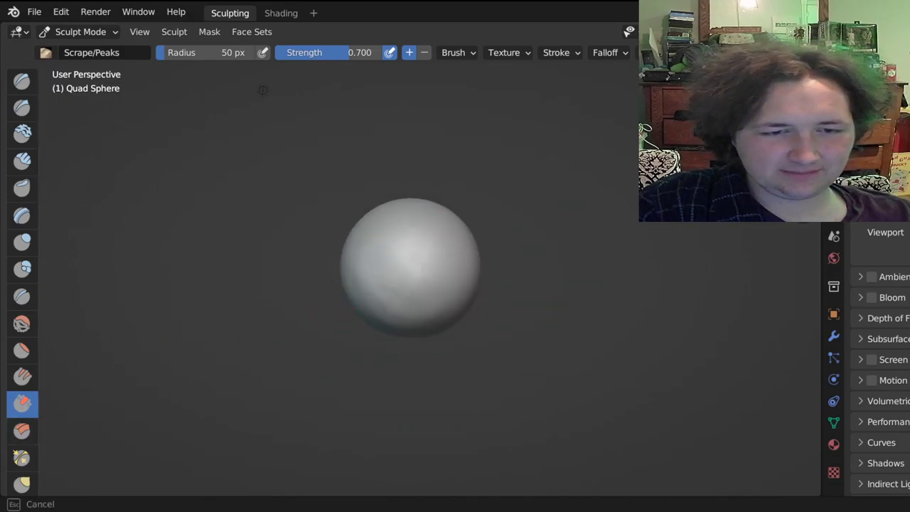
{"action": "left_click_drag", "start_coordinate": [400, 273], "coordinate": [434, 269]}
{"action": "middle_click_drag", "start_coordinate": [477, 242], "coordinate": [557, 267]}
{"action": "middle_click_drag", "start_coordinate": [425, 292], "coordinate": [425, 293]}
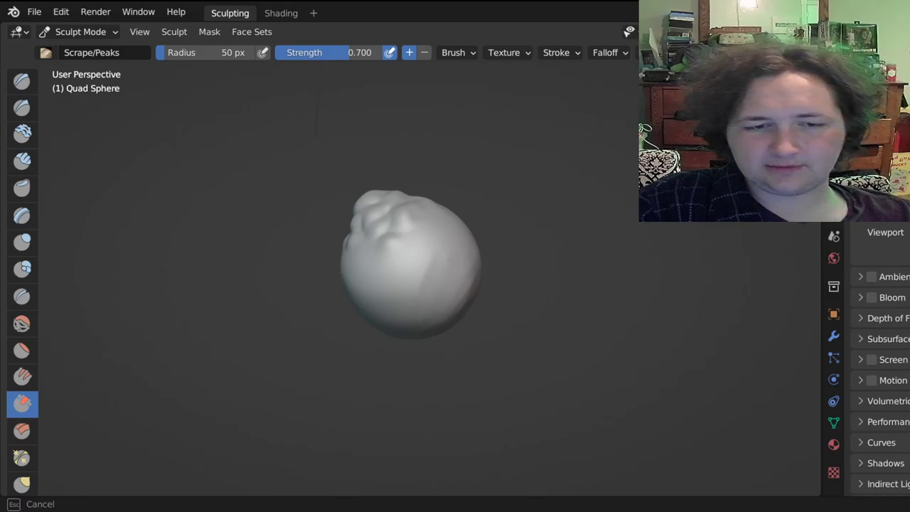
{"action": "middle_click_drag", "start_coordinate": [425, 293], "coordinate": [417, 321]}
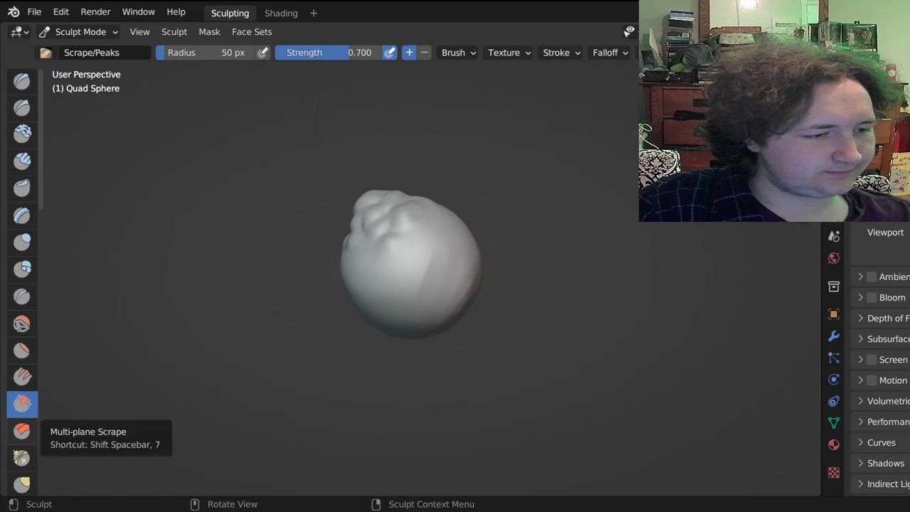
Carve two long crossing cuts into the smooth side of the sphere with the Multi-plane Scrape brush.
{"action": "left_click", "coordinate": [21, 430]}
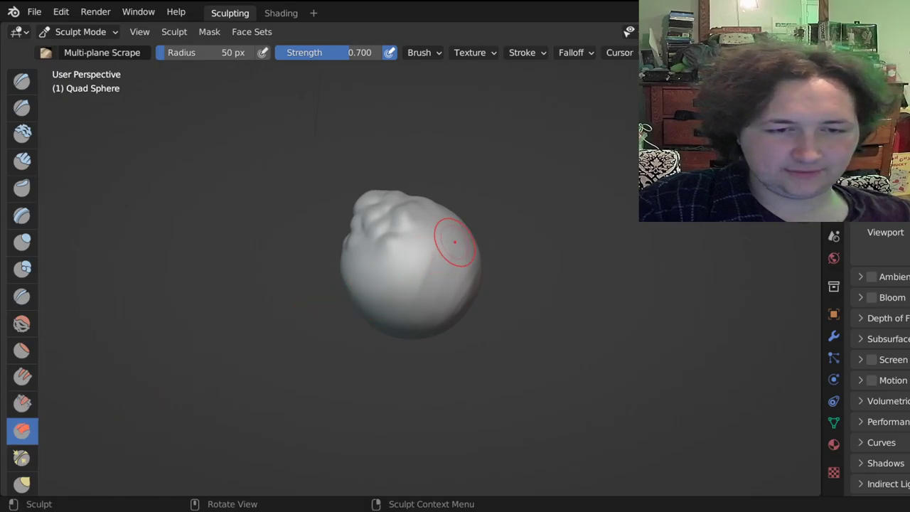
{"action": "left_click_drag", "start_coordinate": [450, 240], "coordinate": [405, 332]}
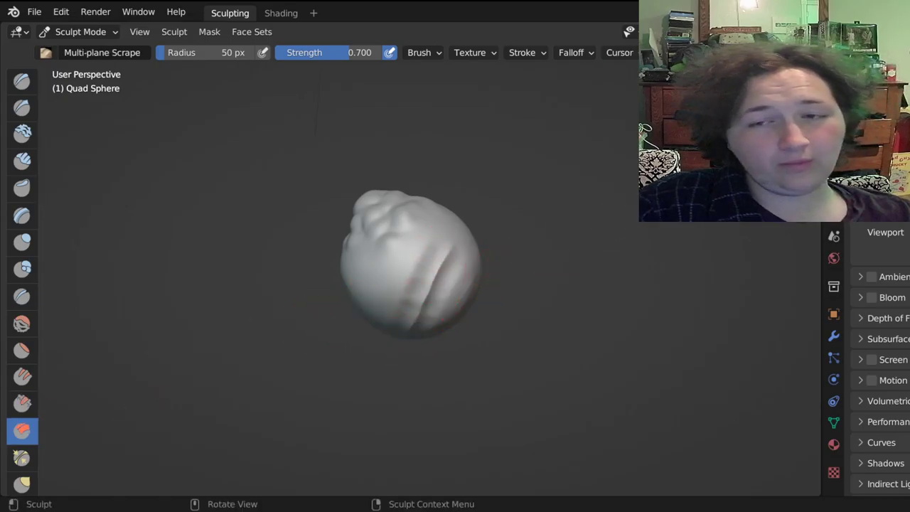
{"action": "mouse_move", "coordinate": [450, 295]}
{"action": "middle_mouse_down"}
{"action": "mouse_move", "coordinate": [178, 365]}
{"action": "mouse_move", "coordinate": [178, 406]}
{"action": "mouse_move", "coordinate": [386, 66]}
{"action": "mouse_move", "coordinate": [436, 106]}
{"action": "mouse_move", "coordinate": [443, 97]}
{"action": "middle_mouse_up"}
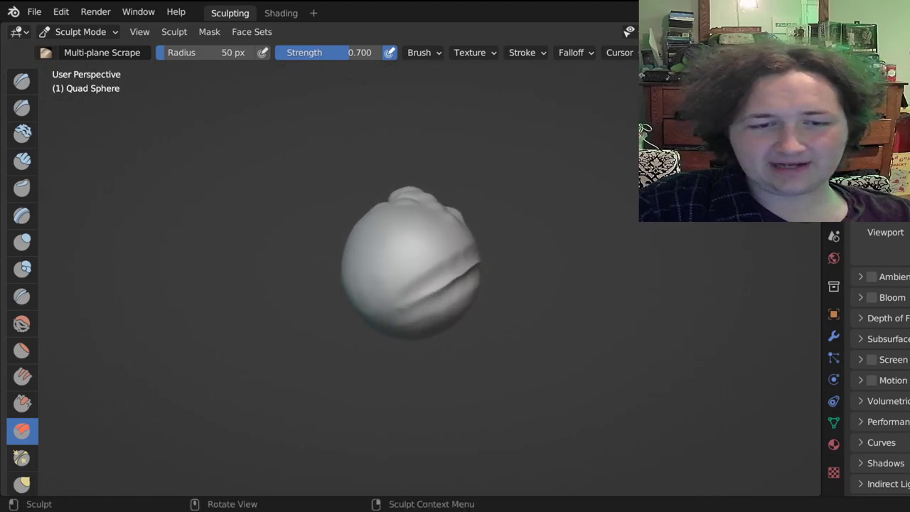
{"action": "mouse_move", "coordinate": [355, 259]}
{"action": "left_mouse_down"}
{"action": "mouse_move", "coordinate": [469, 295]}
{"action": "mouse_move", "coordinate": [473, 313]}
{"action": "left_mouse_up"}
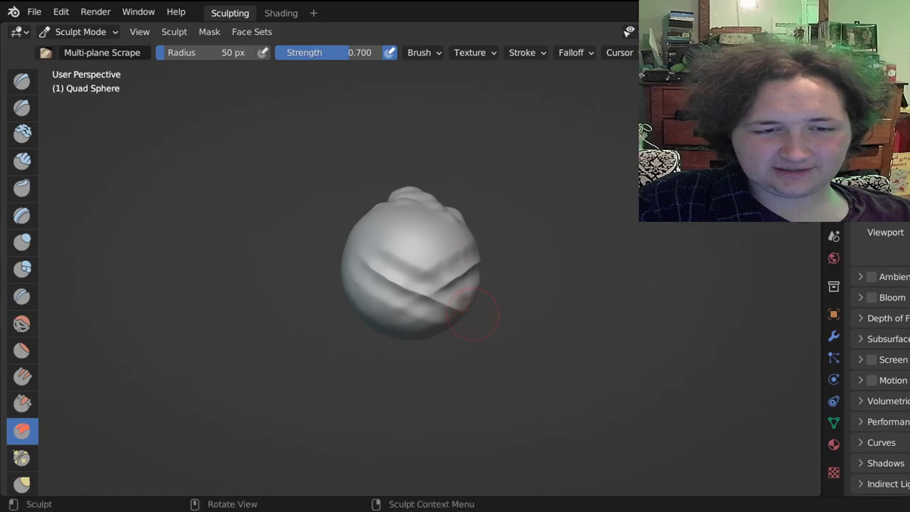
Add more Multi-plane Scrape cuts around the crossing grooves to break up that side of the sphere.
{"action": "scroll", "coordinate": [519, 244], "scroll_direction": "down", "scroll_amount": 5}
{"action": "scroll", "coordinate": [463, 249], "scroll_direction": "up", "scroll_amount": 7}
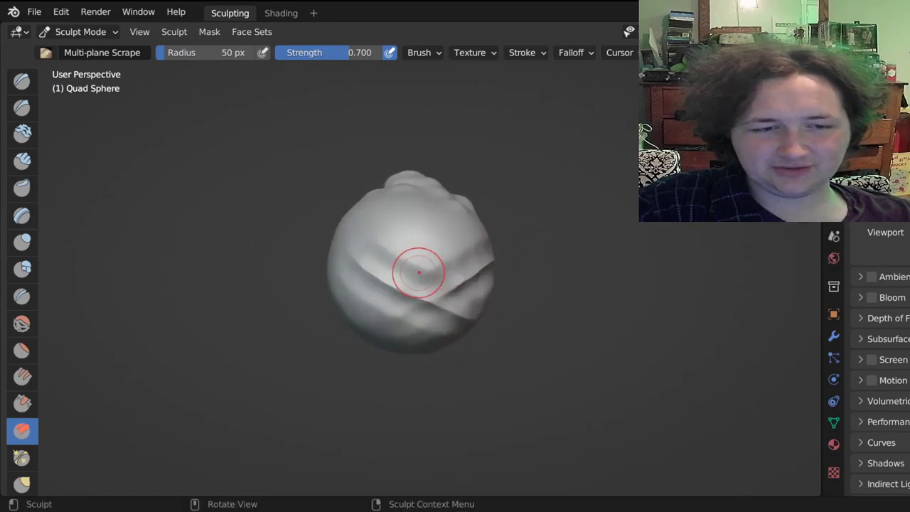
{"action": "mouse_move", "coordinate": [421, 252]}
{"action": "left_mouse_down"}
{"action": "mouse_move", "coordinate": [411, 319]}
{"action": "mouse_move", "coordinate": [467, 286]}
{"action": "left_mouse_up"}
{"action": "middle_click_drag", "start_coordinate": [420, 220], "coordinate": [425, 178]}
{"action": "left_click_drag", "start_coordinate": [420, 242], "coordinate": [458, 274]}
{"action": "scroll", "coordinate": [587, 271], "scroll_direction": "down", "scroll_amount": 4}
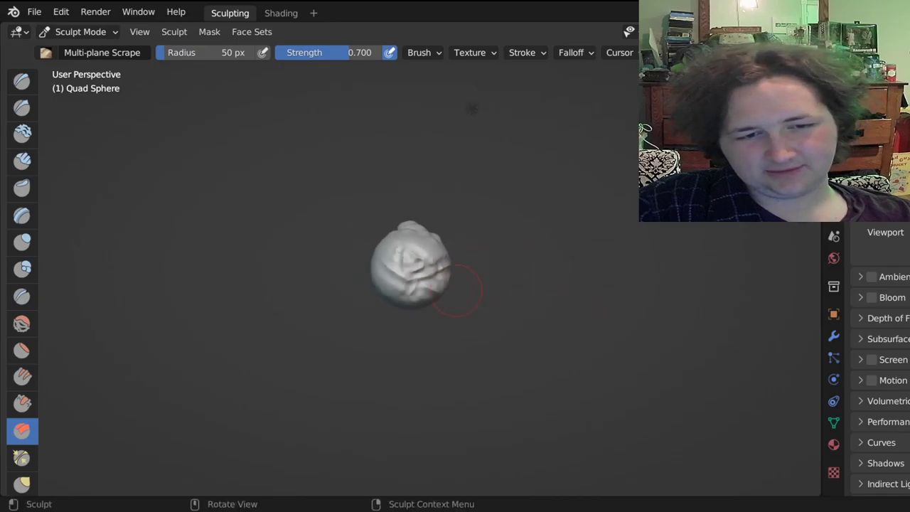
Extend the Multi-plane Scrape cuts across the sphere surface below the bump cluster.
{"action": "mouse_move", "coordinate": [458, 290]}
{"action": "middle_mouse_down"}
{"action": "mouse_move", "coordinate": [468, 282]}
{"action": "mouse_move", "coordinate": [477, 310]}
{"action": "middle_mouse_up"}
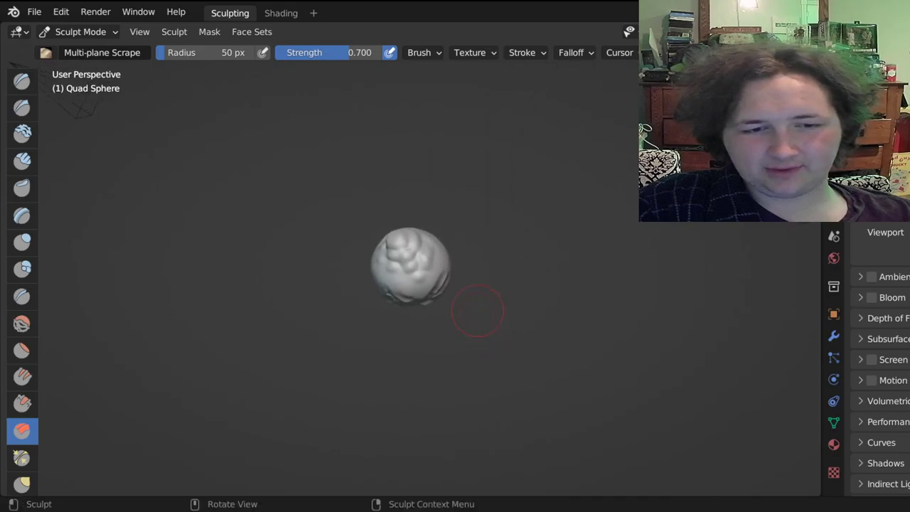
{"action": "mouse_move", "coordinate": [416, 298]}
{"action": "left_mouse_down"}
{"action": "mouse_move", "coordinate": [429, 286]}
{"action": "mouse_move", "coordinate": [434, 291]}
{"action": "mouse_move", "coordinate": [446, 264]}
{"action": "mouse_move", "coordinate": [430, 324]}
{"action": "left_mouse_up"}
{"action": "scroll", "coordinate": [419, 321], "scroll_direction": "up", "scroll_amount": 5}
{"action": "mouse_move", "coordinate": [376, 367]}
{"action": "left_mouse_down"}
{"action": "mouse_move", "coordinate": [384, 331]}
{"action": "mouse_move", "coordinate": [355, 299]}
{"action": "mouse_move", "coordinate": [350, 313]}
{"action": "mouse_move", "coordinate": [331, 299]}
{"action": "mouse_move", "coordinate": [345, 325]}
{"action": "mouse_move", "coordinate": [417, 321]}
{"action": "mouse_move", "coordinate": [459, 338]}
{"action": "left_mouse_up"}
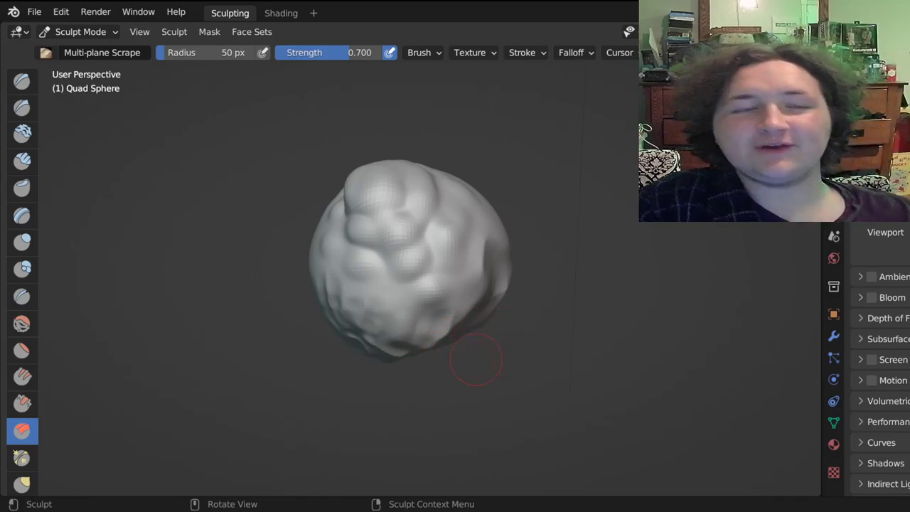
Stroke the Pinch/Magnify brush over the smooth side of the sphere and along the edge of the scraped area.
{"action": "left_click", "coordinate": [21, 457]}
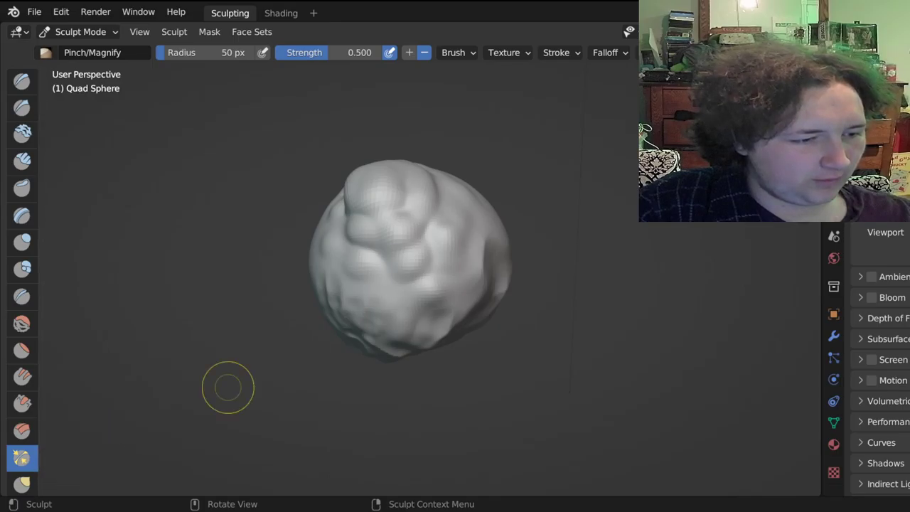
{"action": "mouse_move", "coordinate": [542, 257]}
{"action": "middle_mouse_down"}
{"action": "mouse_move", "coordinate": [519, 213]}
{"action": "mouse_move", "coordinate": [456, 196]}
{"action": "mouse_move", "coordinate": [405, 199]}
{"action": "middle_mouse_up"}
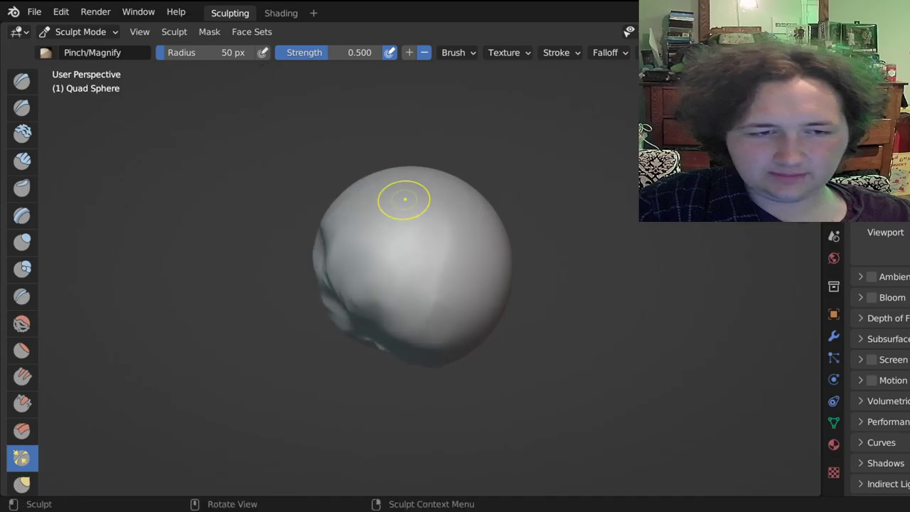
{"action": "left_click_drag", "start_coordinate": [404, 200], "coordinate": [377, 234]}
{"action": "mouse_move", "coordinate": [336, 279]}
{"action": "left_mouse_down"}
{"action": "mouse_move", "coordinate": [340, 304]}
{"action": "mouse_move", "coordinate": [340, 247]}
{"action": "left_mouse_up"}
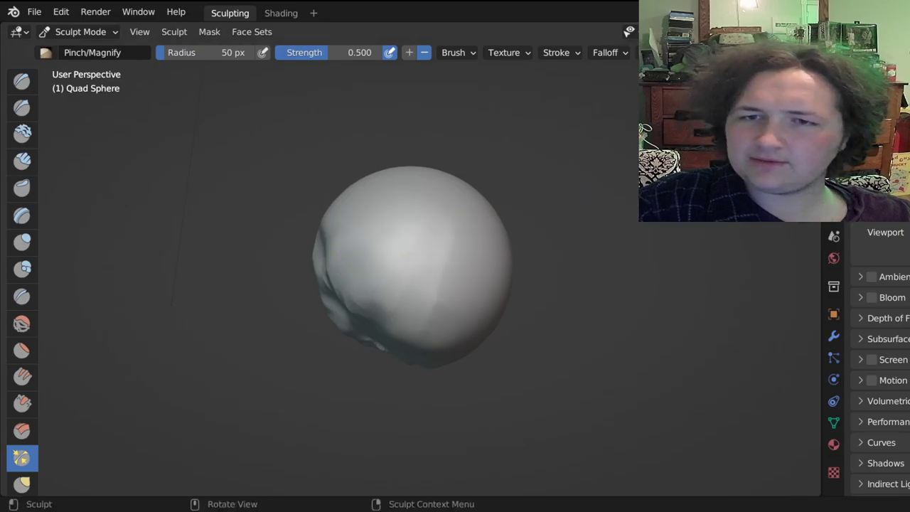
Pinch the ridges of the scraped area together with the Pinch/Magnify brush.
{"action": "mouse_move", "coordinate": [342, 258]}
{"action": "middle_mouse_down"}
{"action": "mouse_move", "coordinate": [396, 248]}
{"action": "mouse_move", "coordinate": [422, 179]}
{"action": "middle_mouse_up"}
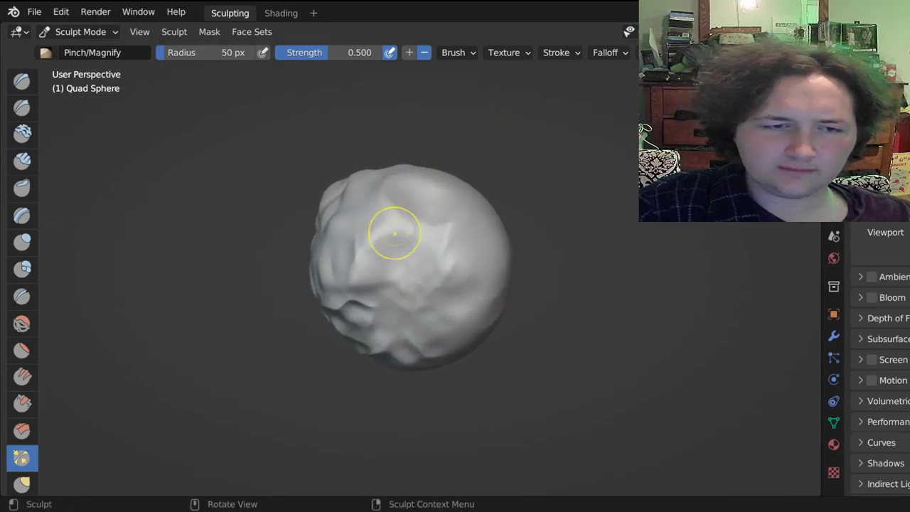
{"action": "mouse_move", "coordinate": [393, 234]}
{"action": "left_mouse_down"}
{"action": "mouse_move", "coordinate": [382, 231]}
{"action": "mouse_move", "coordinate": [399, 234]}
{"action": "mouse_move", "coordinate": [396, 215]}
{"action": "mouse_move", "coordinate": [315, 258]}
{"action": "left_mouse_up"}
{"action": "scroll", "coordinate": [396, 216], "scroll_direction": "up", "scroll_amount": 6}
{"action": "scroll", "coordinate": [396, 217], "scroll_direction": "down", "scroll_amount": 6}
{"action": "scroll", "coordinate": [394, 218], "scroll_direction": "up", "scroll_amount": 2}
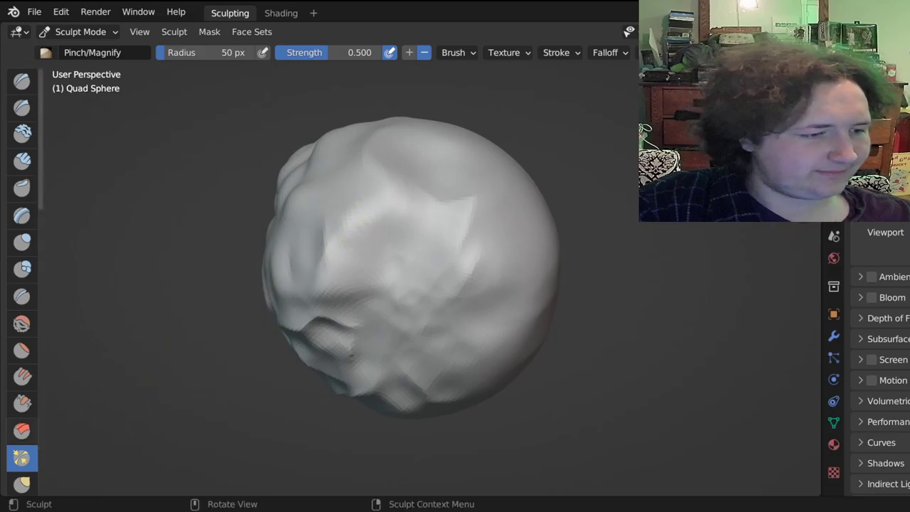
Choose the Grab brush and tug the smooth side of the sphere outward beside the bump cluster.
{"action": "scroll", "coordinate": [21, 398], "scroll_direction": "down", "scroll_amount": 2}
{"action": "left_click", "coordinate": [21, 422]}
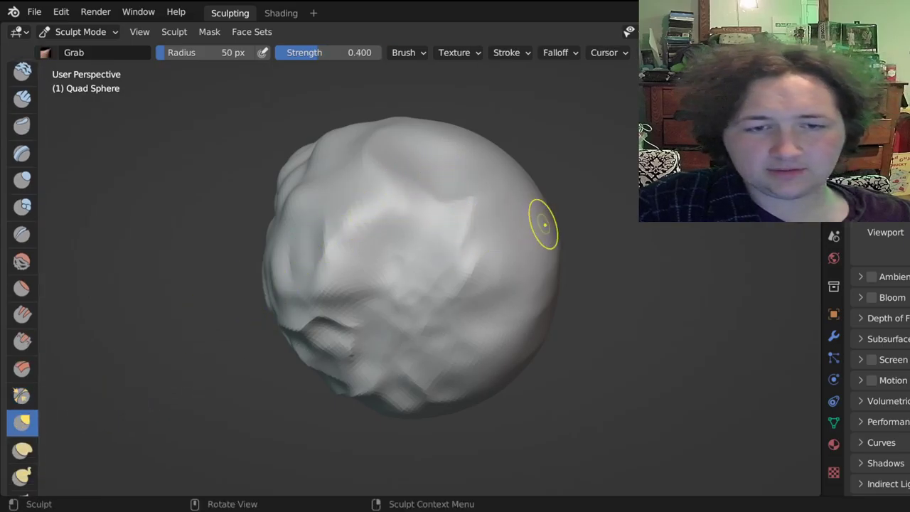
{"action": "middle_click_drag", "start_coordinate": [754, 174], "coordinate": [629, 153]}
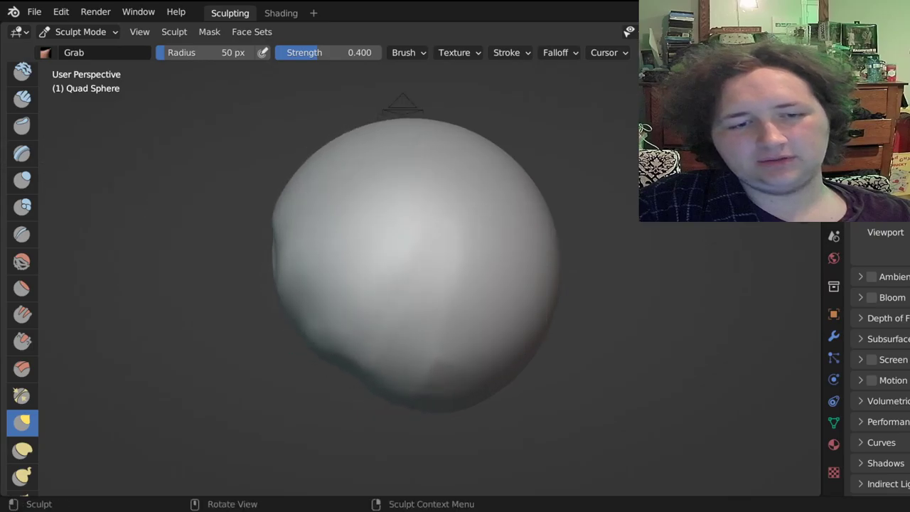
{"action": "mouse_move", "coordinate": [438, 224]}
{"action": "left_mouse_down"}
{"action": "mouse_move", "coordinate": [437, 203]}
{"action": "mouse_move", "coordinate": [457, 183]}
{"action": "mouse_move", "coordinate": [415, 231]}
{"action": "mouse_move", "coordinate": [418, 217]}
{"action": "mouse_move", "coordinate": [439, 223]}
{"action": "left_mouse_up"}
{"action": "scroll", "coordinate": [561, 189], "scroll_direction": "down", "scroll_amount": 1}
{"action": "middle_click_drag", "start_coordinate": [561, 189], "coordinate": [436, 206]}
{"action": "middle_click_drag", "start_coordinate": [561, 235], "coordinate": [610, 140]}
{"action": "left_click_drag", "start_coordinate": [504, 179], "coordinate": [500, 186]}
{"action": "mouse_move", "coordinate": [432, 244]}
{"action": "left_mouse_down"}
{"action": "mouse_move", "coordinate": [477, 271]}
{"action": "mouse_move", "coordinate": [483, 284]}
{"action": "left_mouse_up"}
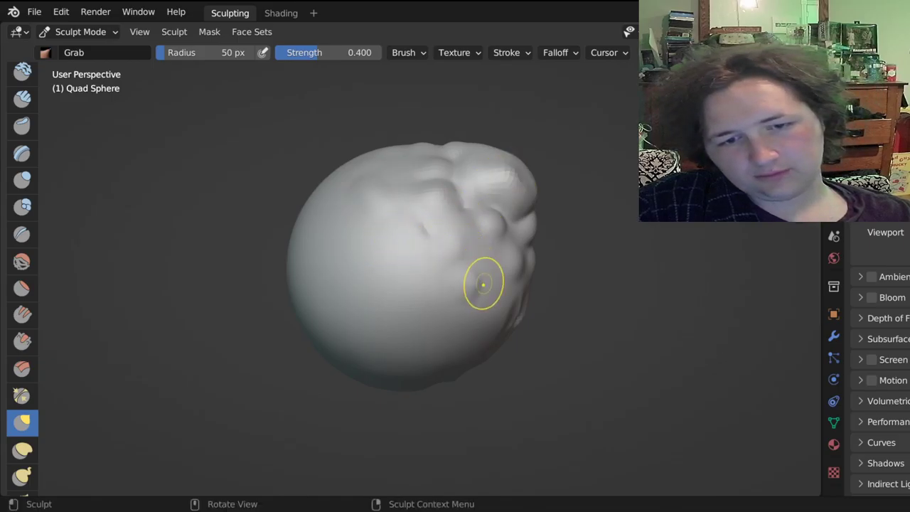
Pull a row of small bumps with the Grab brush along the boundary between the bump cluster and the smooth surface.
{"action": "left_click_drag", "start_coordinate": [489, 319], "coordinate": [489, 321]}
{"action": "left_click_drag", "start_coordinate": [487, 284], "coordinate": [495, 283]}
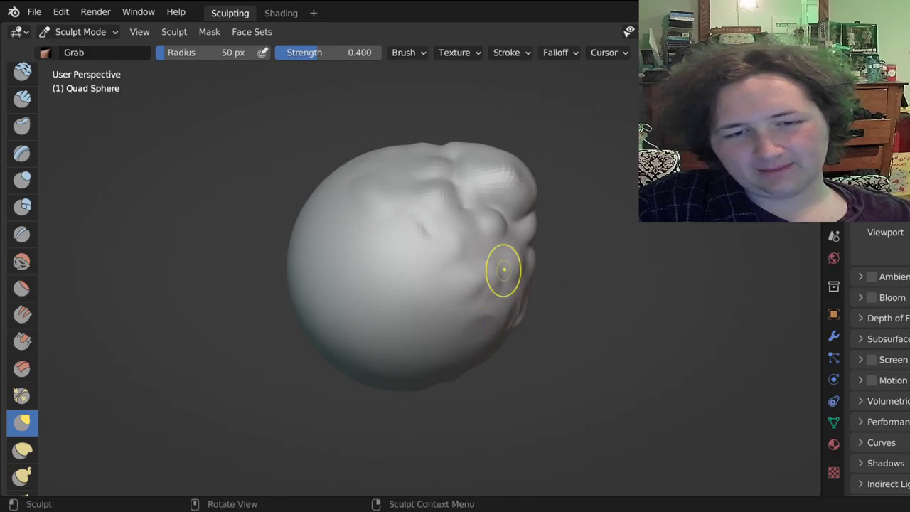
{"action": "mouse_move", "coordinate": [485, 249]}
{"action": "left_mouse_down"}
{"action": "mouse_move", "coordinate": [482, 240]}
{"action": "mouse_move", "coordinate": [411, 232]}
{"action": "left_mouse_up"}
{"action": "mouse_move", "coordinate": [394, 197]}
{"action": "left_mouse_down"}
{"action": "mouse_move", "coordinate": [366, 123]}
{"action": "mouse_move", "coordinate": [373, 182]}
{"action": "mouse_move", "coordinate": [388, 195]}
{"action": "mouse_move", "coordinate": [385, 179]}
{"action": "left_mouse_up"}
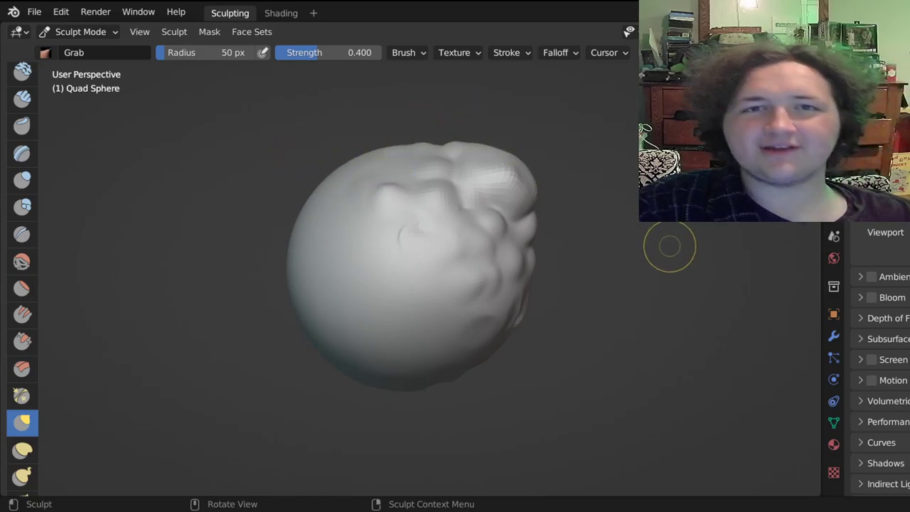
Grab two rounded bumps outward onto the smooth surface beside the large swirled bump.
{"action": "middle_click_drag", "start_coordinate": [682, 207], "coordinate": [681, 206]}
{"action": "mouse_move", "coordinate": [476, 213]}
{"action": "middle_mouse_down"}
{"action": "mouse_move", "coordinate": [455, 213]}
{"action": "mouse_move", "coordinate": [475, 214]}
{"action": "middle_mouse_up"}
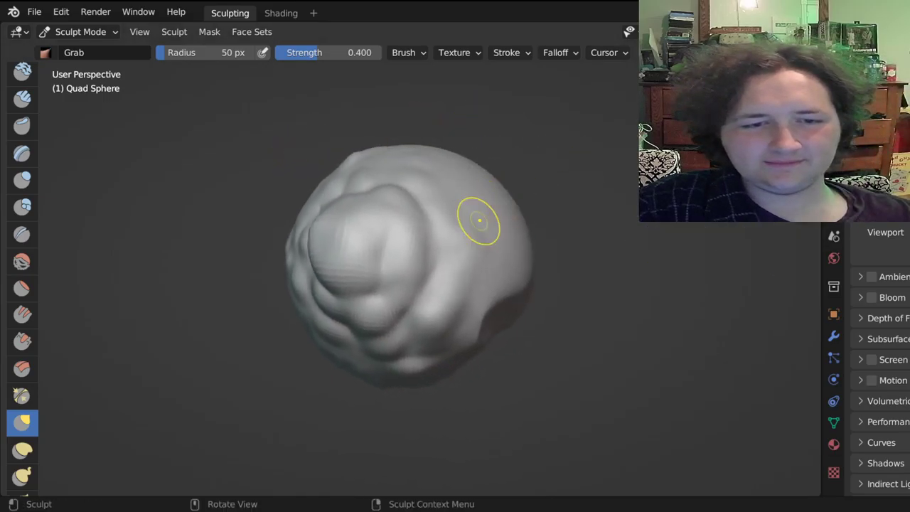
{"action": "left_click_drag", "start_coordinate": [475, 215], "coordinate": [491, 212]}
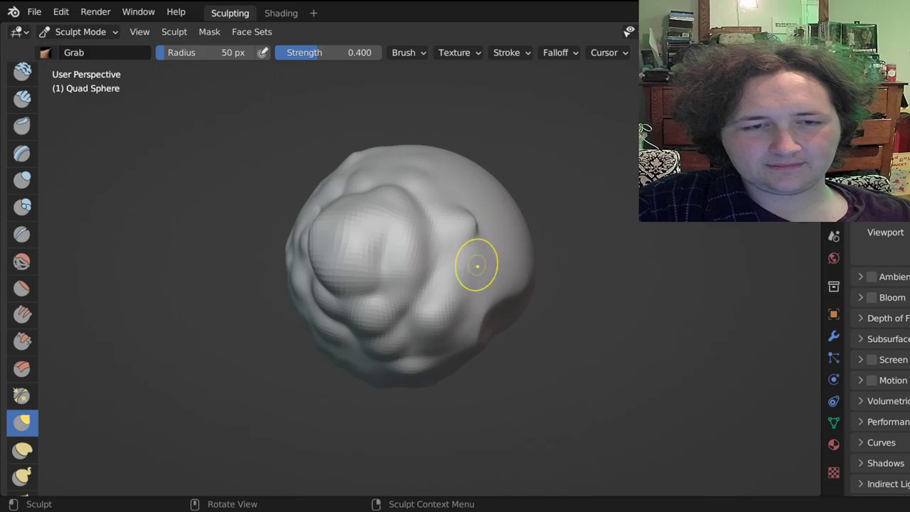
{"action": "left_click_drag", "start_coordinate": [491, 275], "coordinate": [515, 268]}
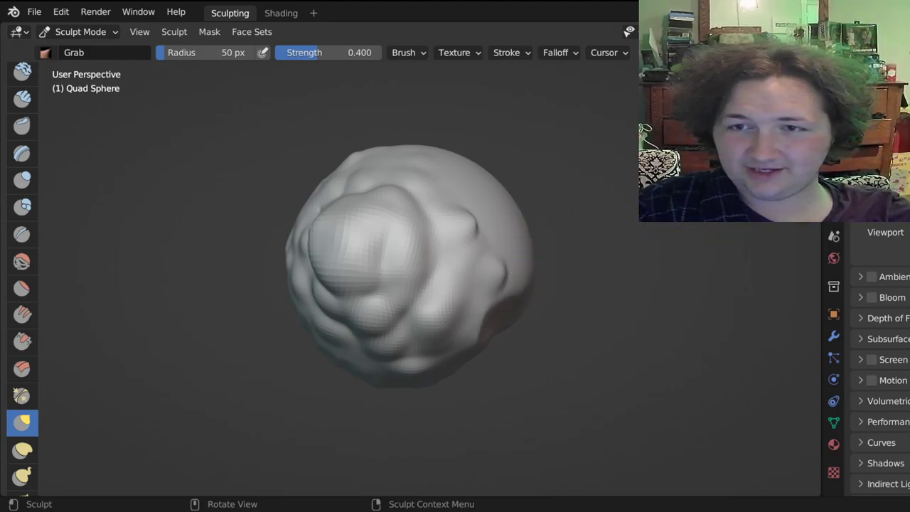
Drag the rim of the hollow below the two bumps outward, inward and upward with the Grab brush.
{"action": "mouse_move", "coordinate": [605, 250]}
{"action": "middle_mouse_down"}
{"action": "mouse_move", "coordinate": [518, 245]}
{"action": "mouse_move", "coordinate": [513, 209]}
{"action": "middle_mouse_up"}
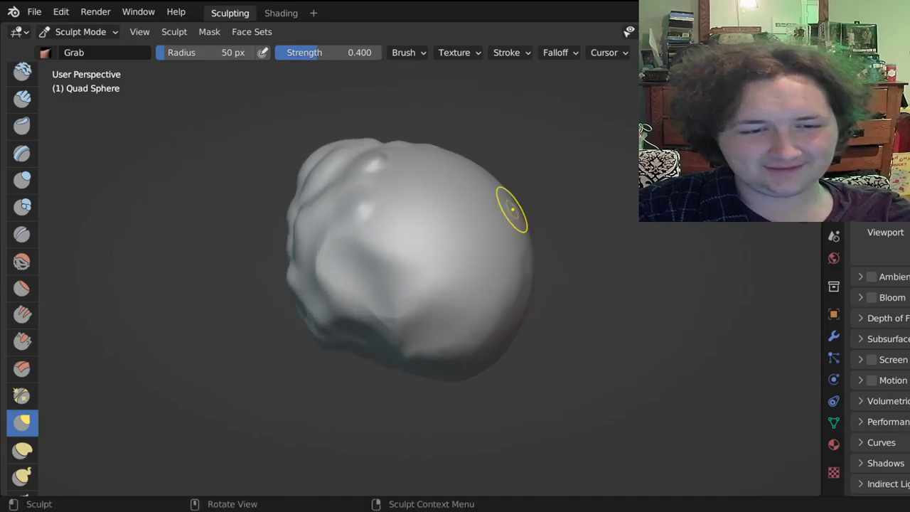
{"action": "mouse_move", "coordinate": [400, 298]}
{"action": "left_mouse_down"}
{"action": "mouse_move", "coordinate": [404, 288]}
{"action": "mouse_move", "coordinate": [391, 290]}
{"action": "left_mouse_up"}
{"action": "mouse_move", "coordinate": [381, 279]}
{"action": "left_mouse_down"}
{"action": "mouse_move", "coordinate": [373, 272]}
{"action": "mouse_move", "coordinate": [405, 283]}
{"action": "mouse_move", "coordinate": [419, 270]}
{"action": "mouse_move", "coordinate": [464, 263]}
{"action": "mouse_move", "coordinate": [463, 292]}
{"action": "left_mouse_up"}
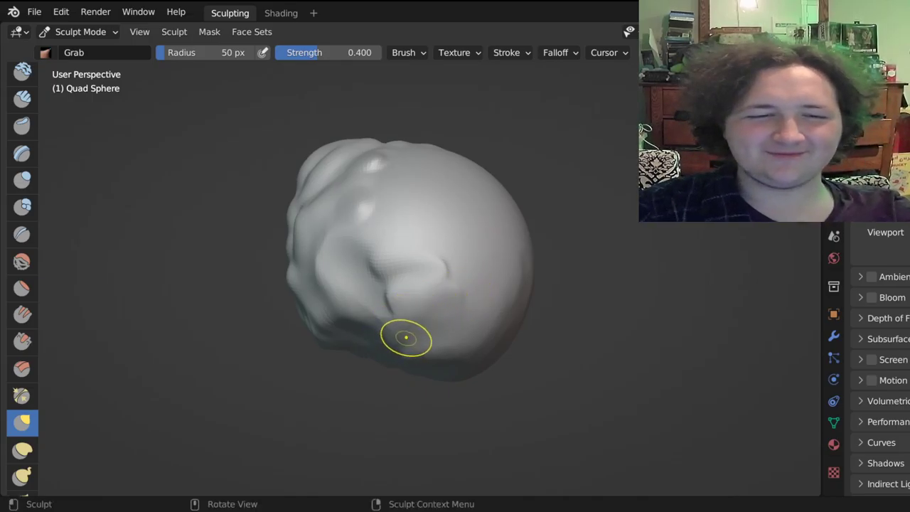
{"action": "mouse_move", "coordinate": [390, 289]}
{"action": "left_mouse_down"}
{"action": "mouse_move", "coordinate": [359, 293]}
{"action": "mouse_move", "coordinate": [335, 281]}
{"action": "left_mouse_up"}
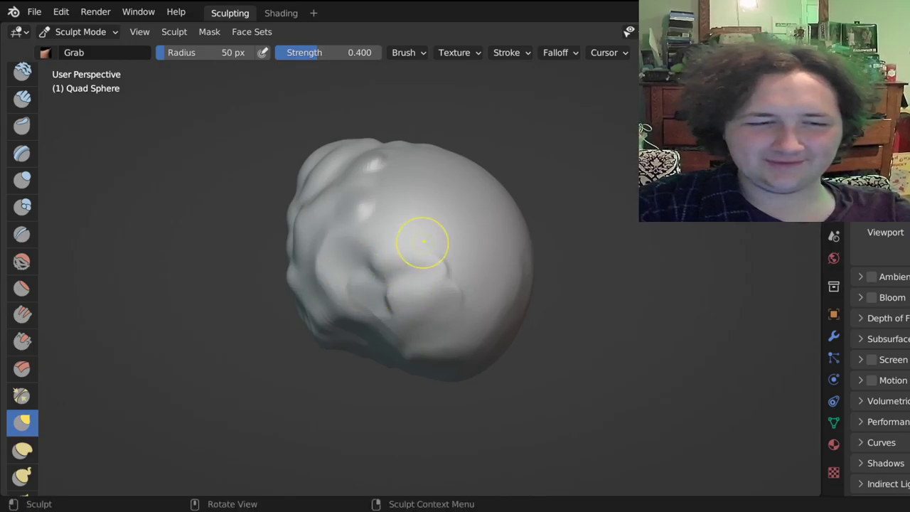
{"action": "left_click_drag", "start_coordinate": [402, 248], "coordinate": [416, 230]}
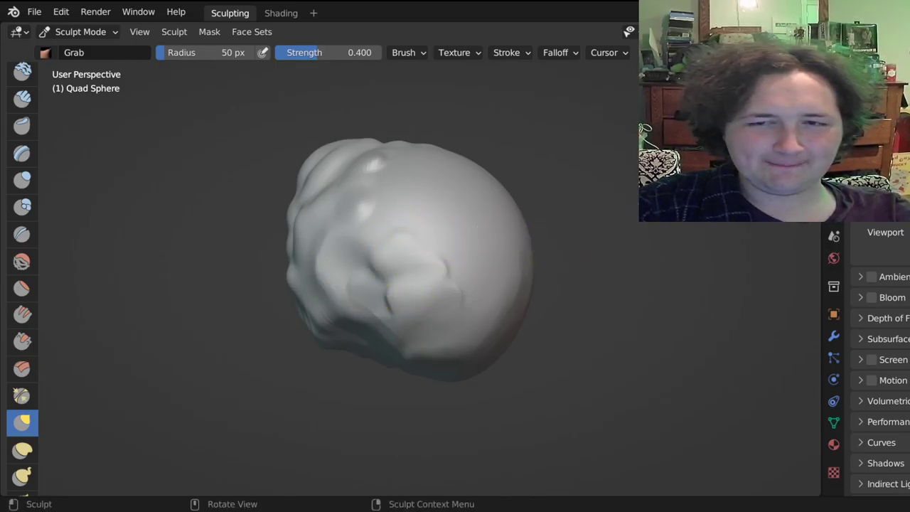
Grab the surface around the reshaped hollow again to push its folds up into overlapping lobes.
{"action": "mouse_move", "coordinate": [426, 285]}
{"action": "middle_mouse_down"}
{"action": "mouse_move", "coordinate": [455, 274]}
{"action": "mouse_move", "coordinate": [537, 286]}
{"action": "middle_mouse_up"}
{"action": "mouse_move", "coordinate": [475, 317]}
{"action": "left_mouse_down"}
{"action": "mouse_move", "coordinate": [480, 325]}
{"action": "mouse_move", "coordinate": [464, 297]}
{"action": "left_mouse_up"}
{"action": "left_click_drag", "start_coordinate": [452, 266], "coordinate": [452, 249]}
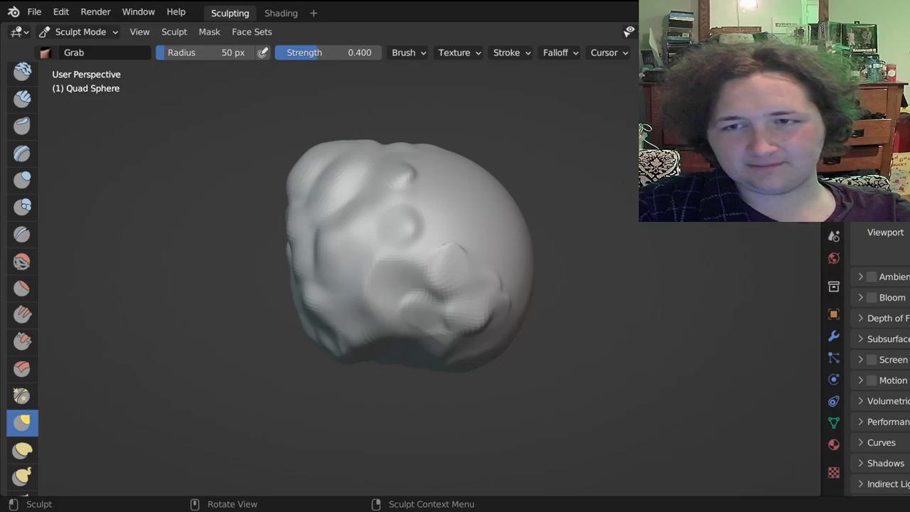
{"action": "key", "text": "ctrl+z"}
{"action": "key", "text": "ctrl+z"}
{"action": "key", "text": "ctrl+z"}
{"action": "key", "text": "ctrl+z"}
{"action": "key", "text": "ctrl+z"}
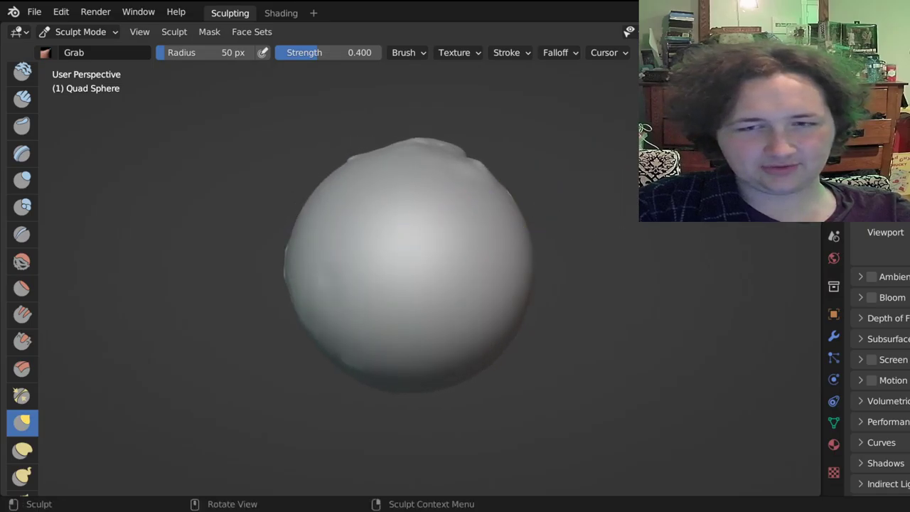
Shift the smooth surface beside the small bumps and the ridges below the bump cluster with the Grab brush.
{"action": "mouse_move", "coordinate": [490, 277]}
{"action": "middle_mouse_down"}
{"action": "mouse_move", "coordinate": [381, 288]}
{"action": "mouse_move", "coordinate": [433, 289]}
{"action": "middle_mouse_up"}
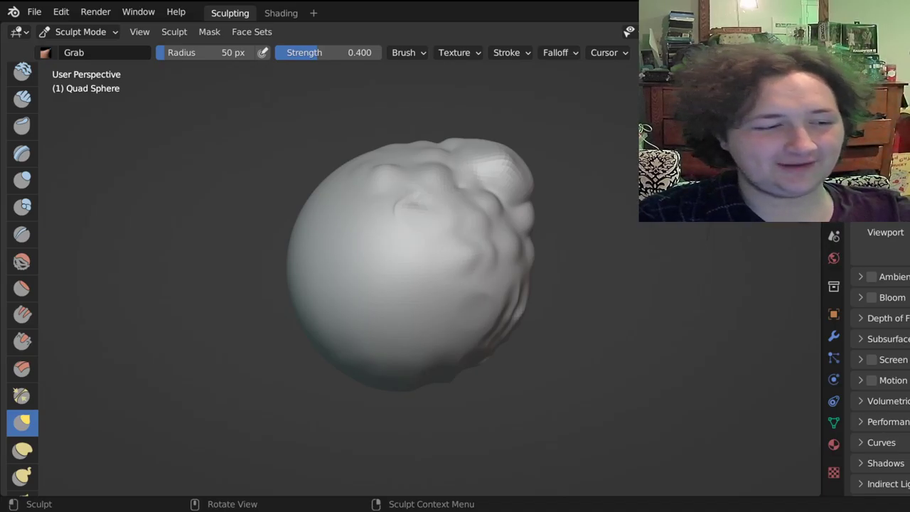
{"action": "left_click_drag", "start_coordinate": [414, 244], "coordinate": [450, 224]}
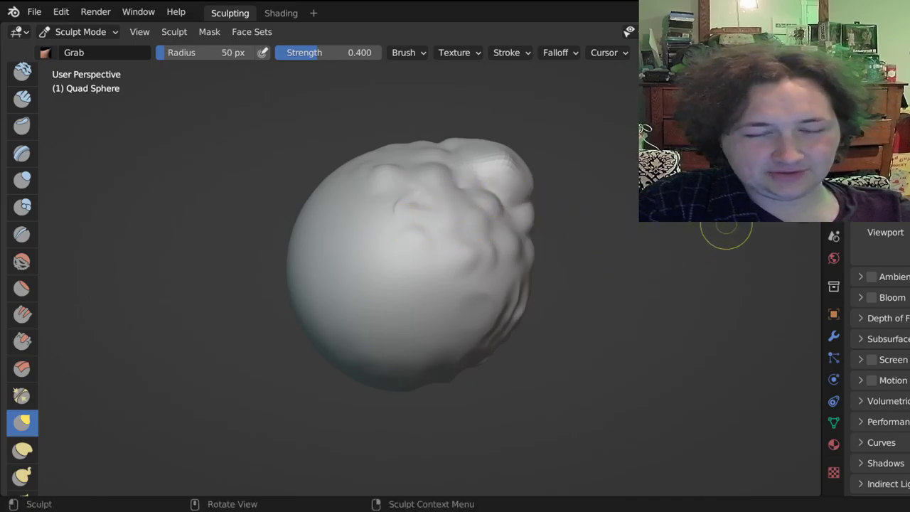
{"action": "mouse_move", "coordinate": [541, 256]}
{"action": "middle_mouse_down"}
{"action": "mouse_move", "coordinate": [512, 213]}
{"action": "mouse_move", "coordinate": [537, 250]}
{"action": "middle_mouse_up"}
{"action": "left_click_drag", "start_coordinate": [467, 287], "coordinate": [481, 274]}
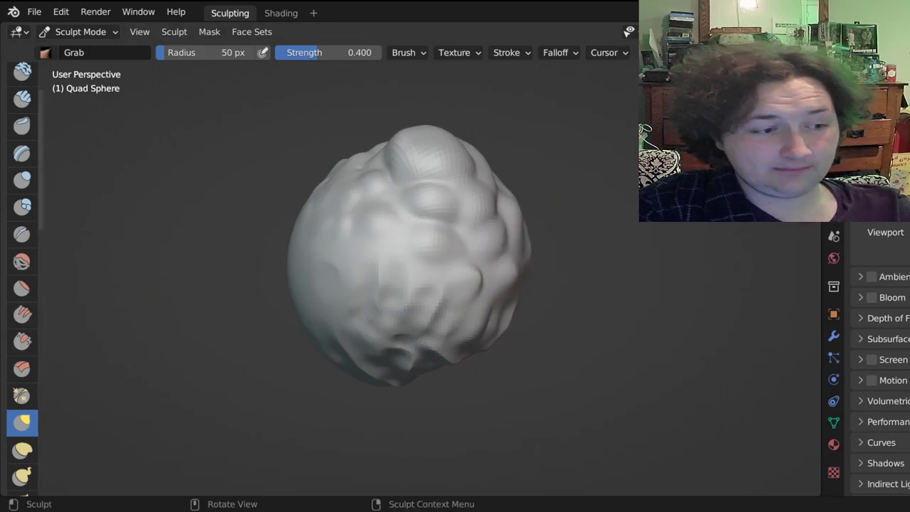
Switch to the Elastic Deform brush and softly pull the surface beside the bumps and above the folded lobes.
{"action": "scroll", "coordinate": [22, 285], "scroll_direction": "down", "scroll_amount": 2}
{"action": "left_click", "coordinate": [22, 429]}
{"action": "mouse_move", "coordinate": [377, 238]}
{"action": "left_mouse_down"}
{"action": "mouse_move", "coordinate": [384, 242]}
{"action": "mouse_move", "coordinate": [380, 234]}
{"action": "left_mouse_up"}
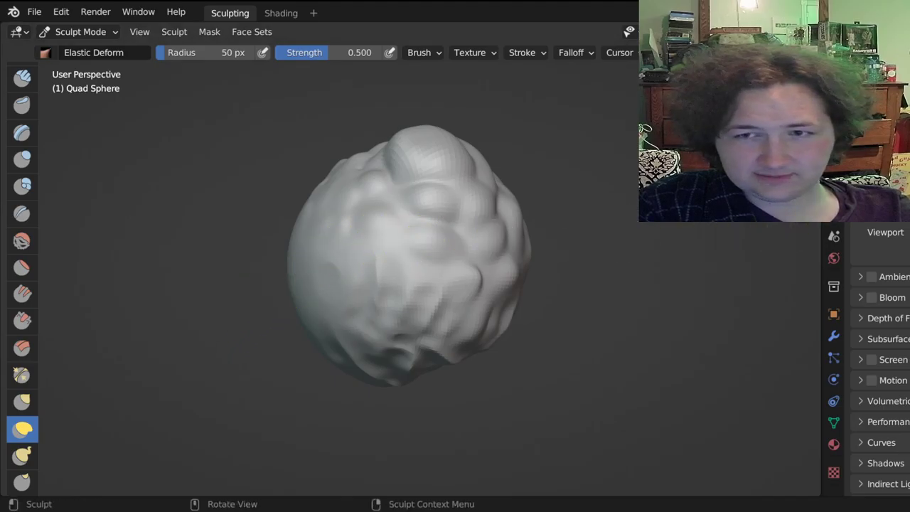
{"action": "mouse_move", "coordinate": [665, 187]}
{"action": "middle_mouse_down"}
{"action": "mouse_move", "coordinate": [558, 192]}
{"action": "mouse_move", "coordinate": [600, 183]}
{"action": "middle_mouse_up"}
{"action": "left_click_drag", "start_coordinate": [433, 244], "coordinate": [443, 167]}
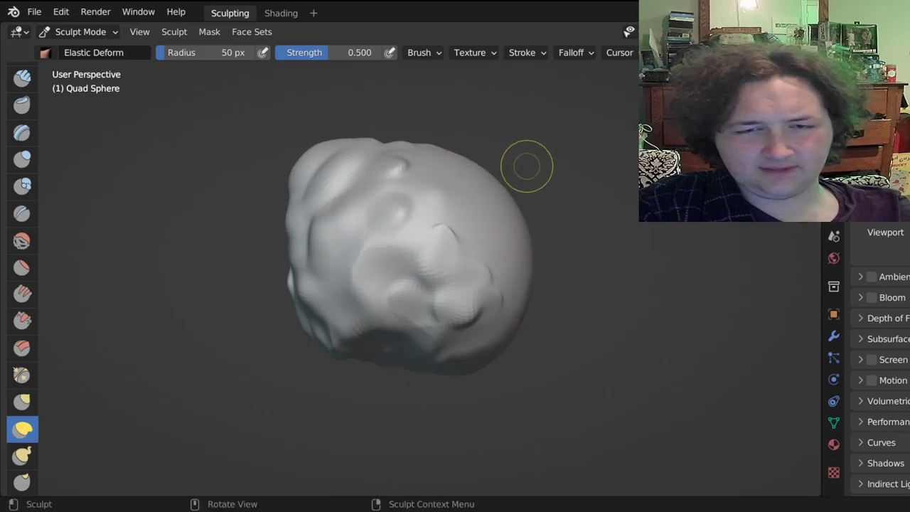
{"action": "left_click_drag", "start_coordinate": [473, 209], "coordinate": [448, 228]}
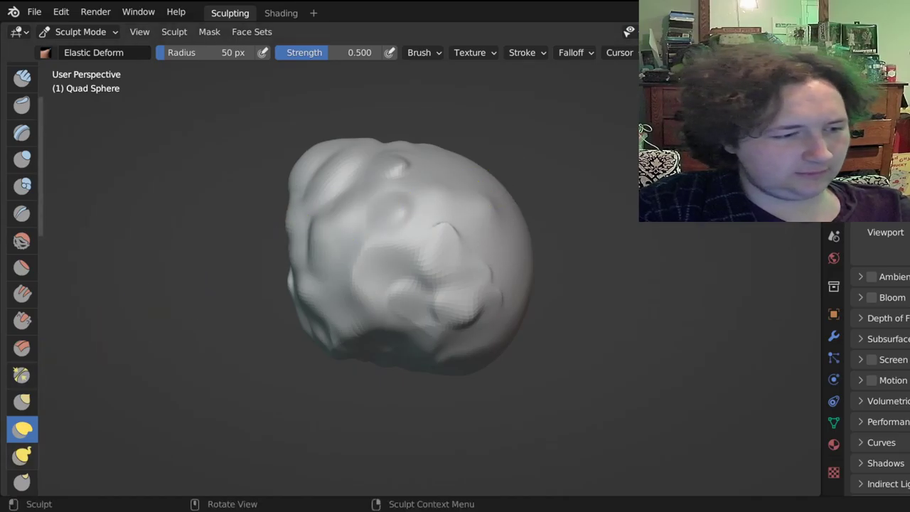
Switch to the Snake Hook brush and pull horns out of the smooth upper surface and the side of the sphere.
{"action": "left_click", "coordinate": [22, 455]}
{"action": "left_click_drag", "start_coordinate": [463, 176], "coordinate": [453, 154]}
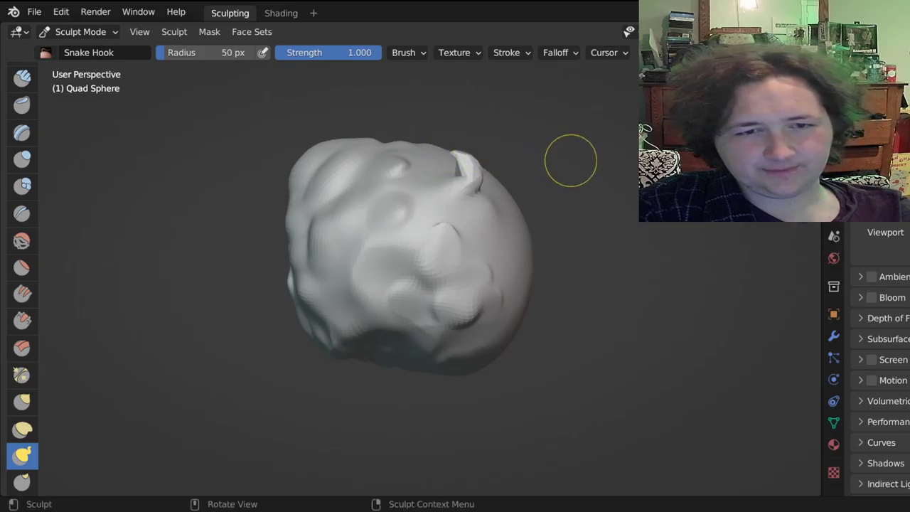
{"action": "mouse_move", "coordinate": [426, 259]}
{"action": "middle_mouse_down"}
{"action": "mouse_move", "coordinate": [526, 266]}
{"action": "mouse_move", "coordinate": [558, 288]}
{"action": "mouse_move", "coordinate": [633, 274]}
{"action": "middle_mouse_up"}
{"action": "middle_click_drag", "start_coordinate": [413, 274], "coordinate": [564, 233]}
{"action": "left_click_drag", "start_coordinate": [492, 228], "coordinate": [532, 231]}
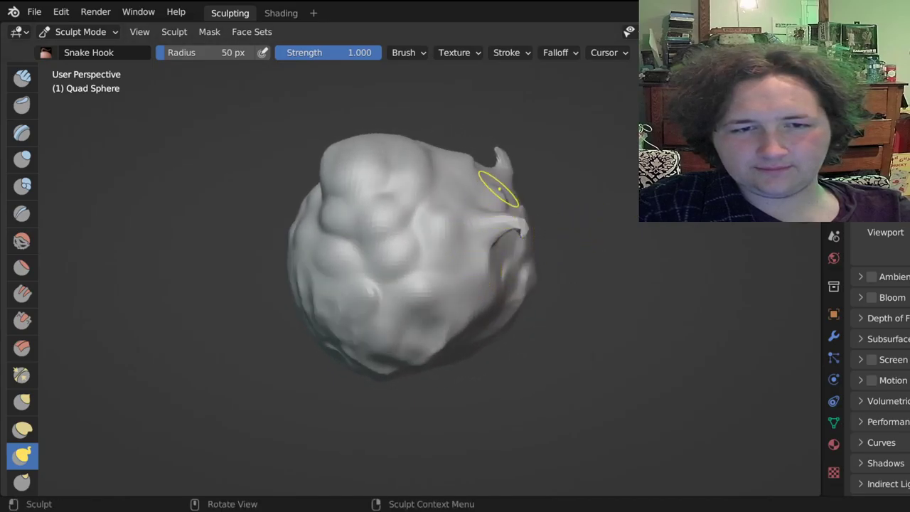
Pull two Snake Hook horns out of the smooth side opposite the ridges and stretch the upper one farther out.
{"action": "middle_click_drag", "start_coordinate": [342, 249], "coordinate": [455, 265]}
{"action": "mouse_move", "coordinate": [368, 270]}
{"action": "left_mouse_down"}
{"action": "mouse_move", "coordinate": [328, 270]}
{"action": "mouse_move", "coordinate": [340, 265]}
{"action": "left_mouse_up"}
{"action": "left_click_drag", "start_coordinate": [352, 191], "coordinate": [347, 186]}
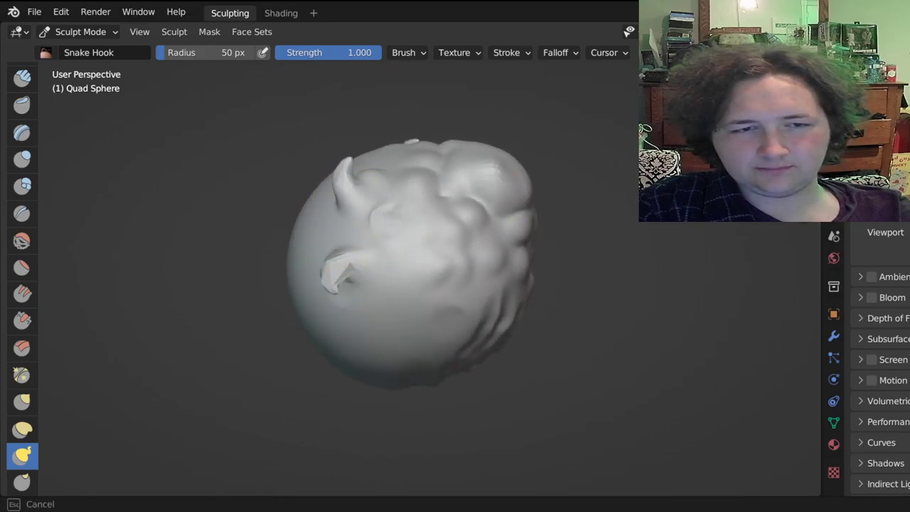
{"action": "left_click_drag", "start_coordinate": [323, 158], "coordinate": [316, 156]}
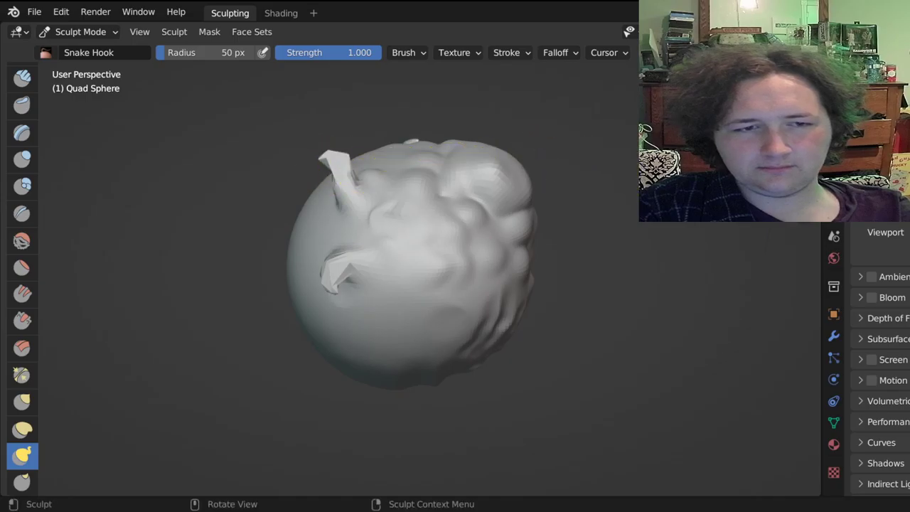
Add more Snake Hook horns at the top of the sphere and across its smooth back side.
{"action": "middle_click_drag", "start_coordinate": [427, 284], "coordinate": [374, 292]}
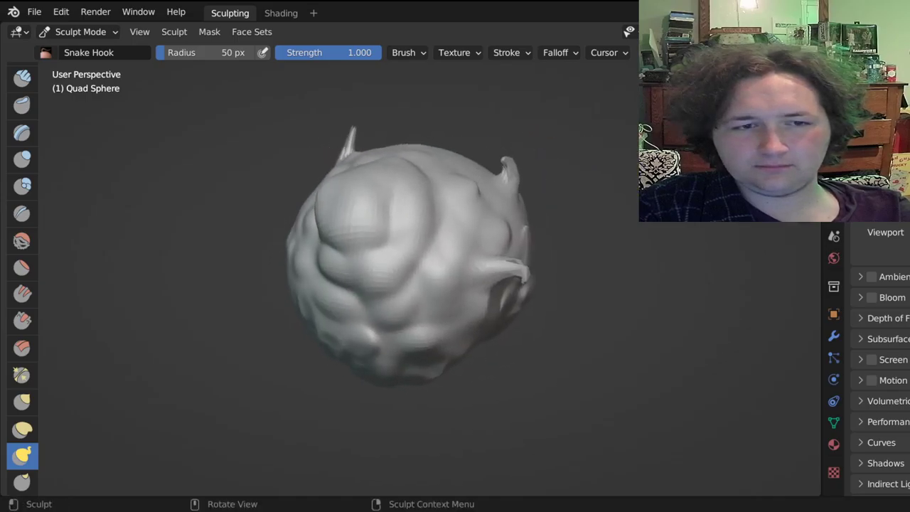
{"action": "left_click_drag", "start_coordinate": [419, 154], "coordinate": [392, 129]}
{"action": "middle_click_drag", "start_coordinate": [427, 284], "coordinate": [349, 286]}
{"action": "mouse_move", "coordinate": [459, 246]}
{"action": "left_mouse_down"}
{"action": "mouse_move", "coordinate": [499, 241]}
{"action": "mouse_move", "coordinate": [517, 270]}
{"action": "left_mouse_up"}
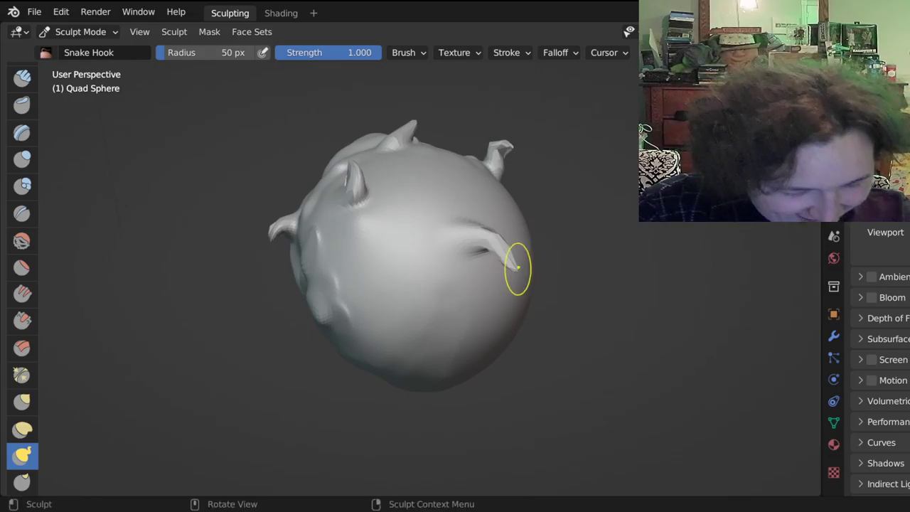
{"action": "mouse_move", "coordinate": [419, 275]}
{"action": "left_mouse_down"}
{"action": "mouse_move", "coordinate": [400, 310]}
{"action": "mouse_move", "coordinate": [383, 270]}
{"action": "left_mouse_up"}
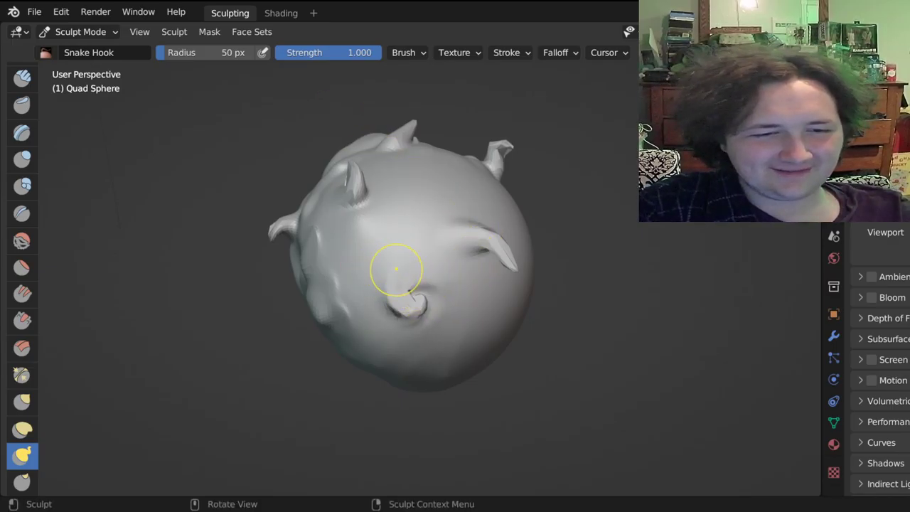
Pull two Snake Hook spikes outward from the side of the sphere beside the scraped area, one above the other.
{"action": "middle_click_drag", "start_coordinate": [472, 334], "coordinate": [479, 266]}
{"action": "left_click_drag", "start_coordinate": [478, 266], "coordinate": [541, 267]}
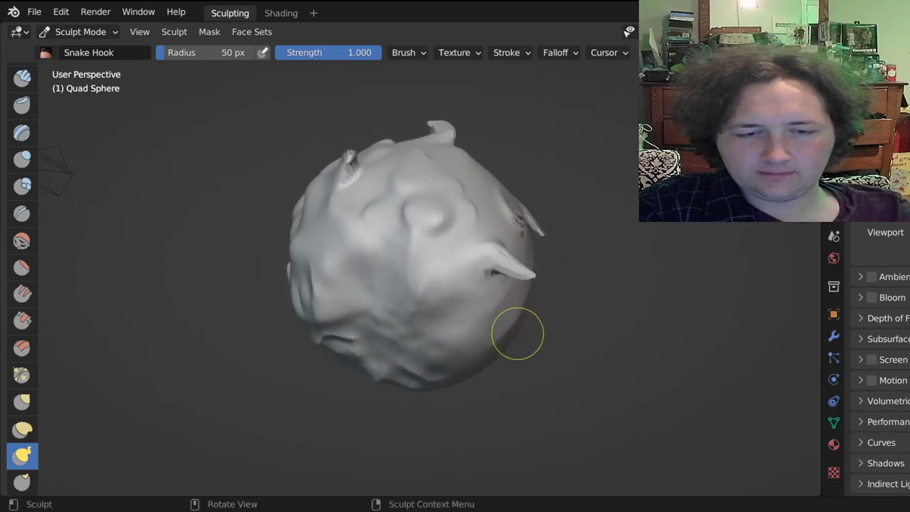
{"action": "left_click_drag", "start_coordinate": [518, 335], "coordinate": [512, 340]}
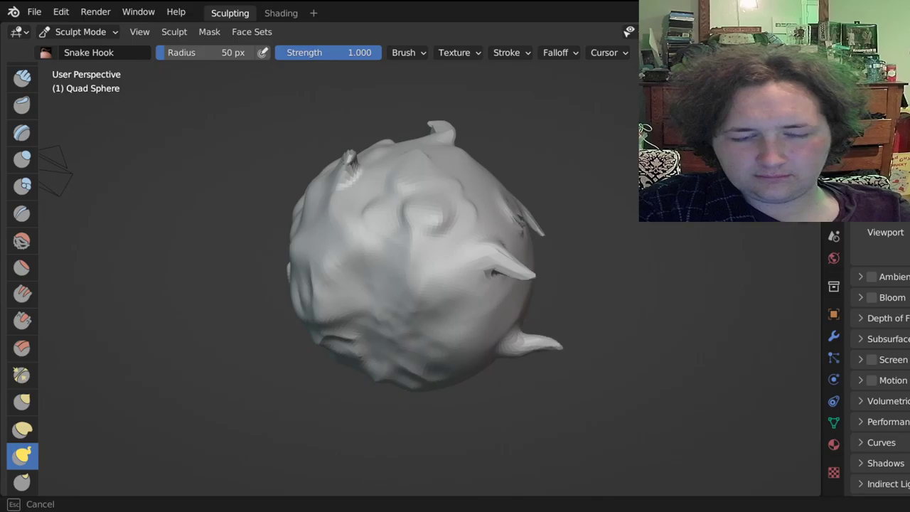
{"action": "left_click_drag", "start_coordinate": [512, 340], "coordinate": [548, 347]}
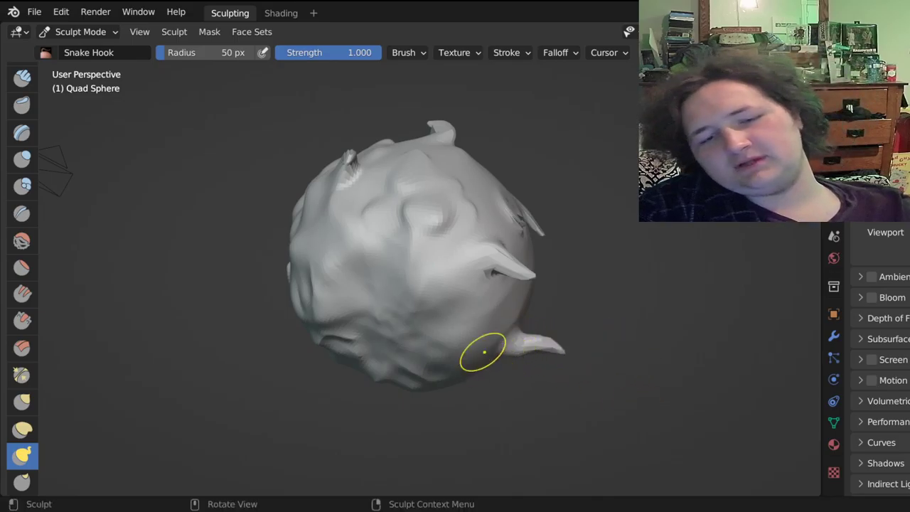
Stretch two long curved tentacles out of the lower part of the sphere with the Snake Hook brush.
{"action": "scroll", "coordinate": [468, 293], "scroll_direction": "down", "scroll_amount": 3}
{"action": "left_click_drag", "start_coordinate": [430, 312], "coordinate": [465, 365]}
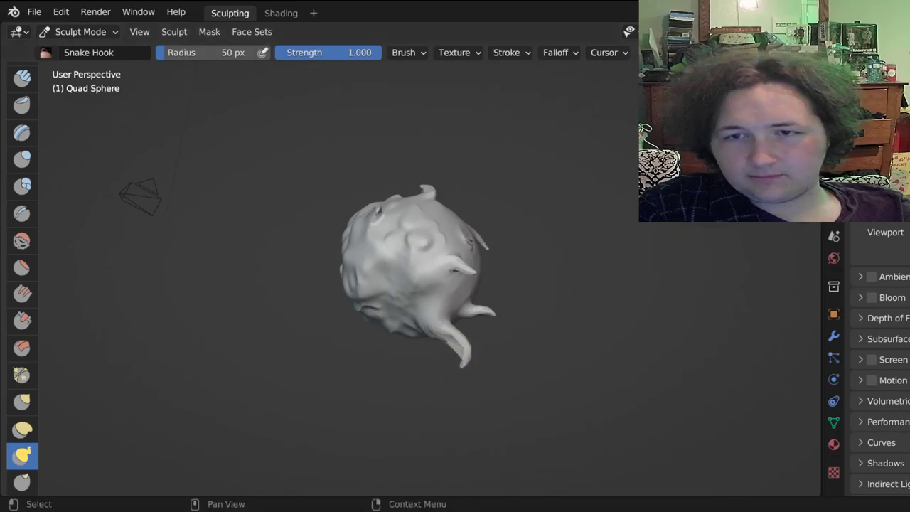
{"action": "middle_click_drag", "start_coordinate": [491, 313], "coordinate": [537, 316]}
{"action": "middle_click_drag", "start_coordinate": [540, 352], "coordinate": [471, 290]}
{"action": "mouse_move", "coordinate": [390, 278]}
{"action": "left_mouse_down"}
{"action": "mouse_move", "coordinate": [374, 271]}
{"action": "mouse_move", "coordinate": [364, 316]}
{"action": "left_mouse_up"}
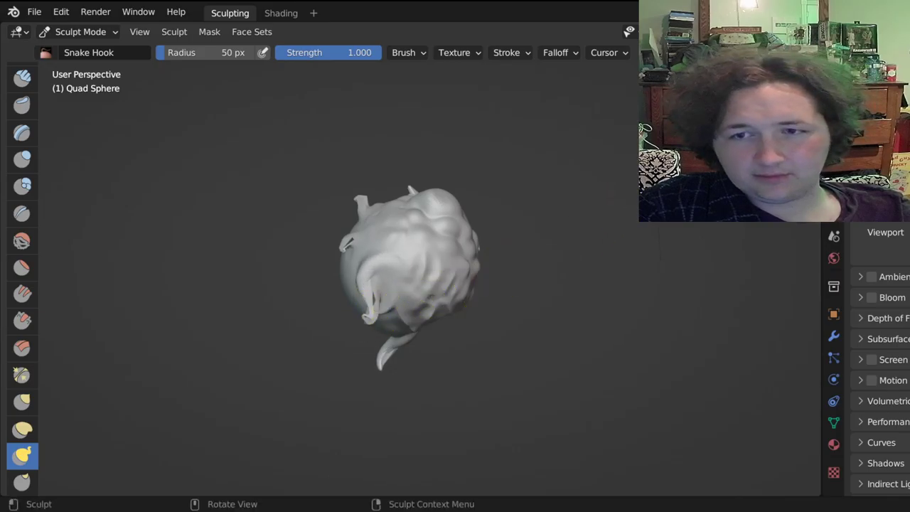
Pull a curved tentacle out of the sphere's smooth side beside the lower spikes with the Snake Hook brush.
{"action": "mouse_move", "coordinate": [426, 293]}
{"action": "middle_mouse_down"}
{"action": "mouse_move", "coordinate": [121, 299]}
{"action": "mouse_move", "coordinate": [377, 307]}
{"action": "mouse_move", "coordinate": [366, 223]}
{"action": "middle_mouse_up"}
{"action": "scroll", "coordinate": [371, 244], "scroll_direction": "down", "scroll_amount": 2}
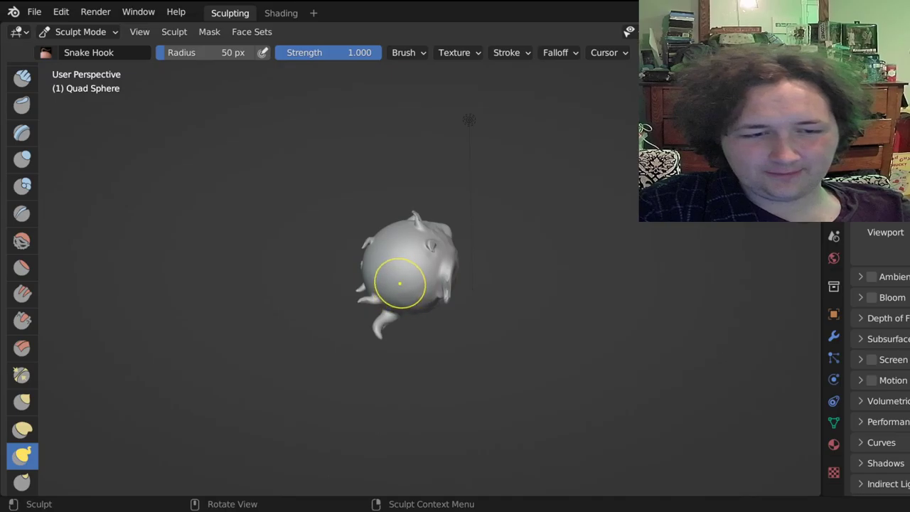
{"action": "left_click_drag", "start_coordinate": [400, 284], "coordinate": [407, 277]}
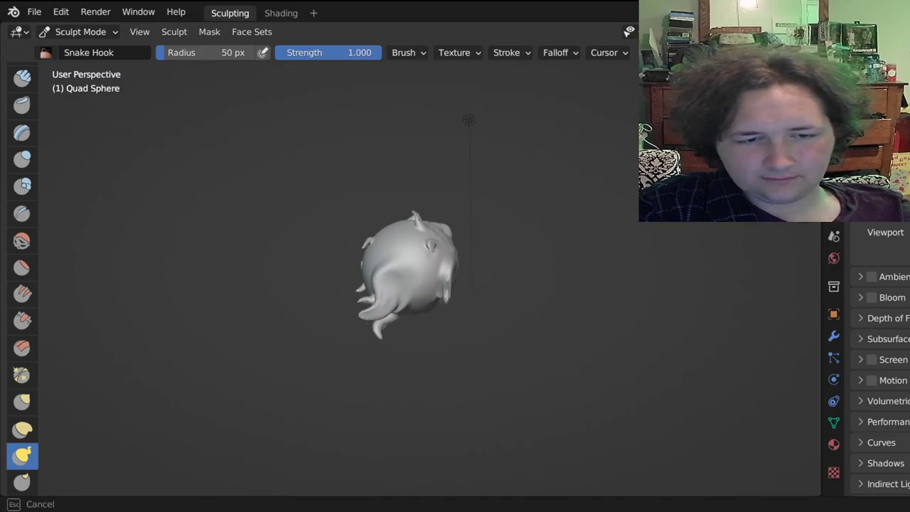
{"action": "left_click_drag", "start_coordinate": [364, 315], "coordinate": [360, 313]}
Try a spiral Snake Hook stroke on the sphere's smooth side and undo it.
{"action": "mouse_move", "coordinate": [361, 313]}
{"action": "middle_mouse_down"}
{"action": "mouse_move", "coordinate": [432, 293]}
{"action": "mouse_move", "coordinate": [457, 244]}
{"action": "middle_mouse_up"}
{"action": "left_click_drag", "start_coordinate": [457, 244], "coordinate": [455, 246]}
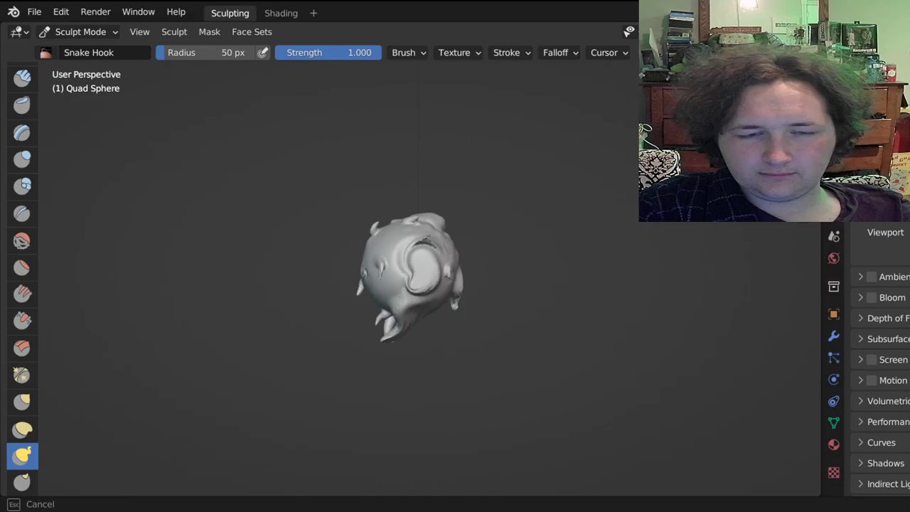
{"action": "left_click_drag", "start_coordinate": [455, 246], "coordinate": [398, 280]}
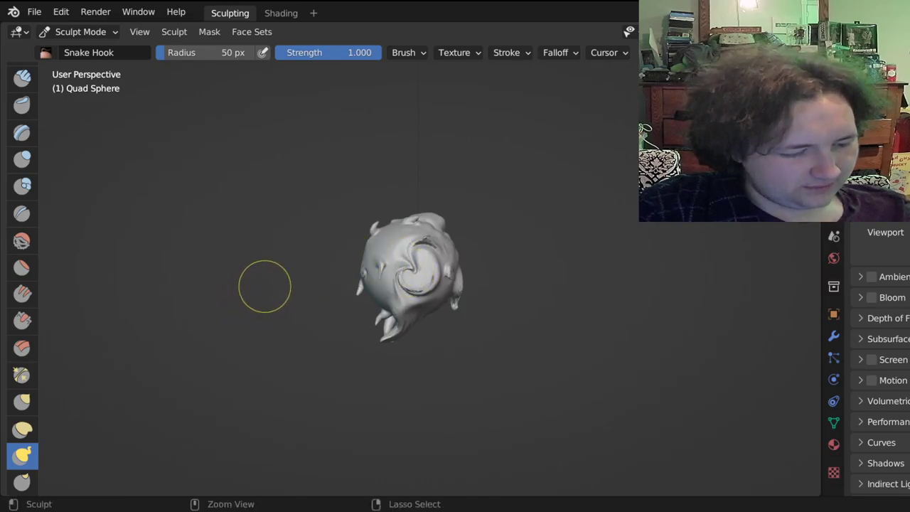
{"action": "key", "text": "ctrl+z"}
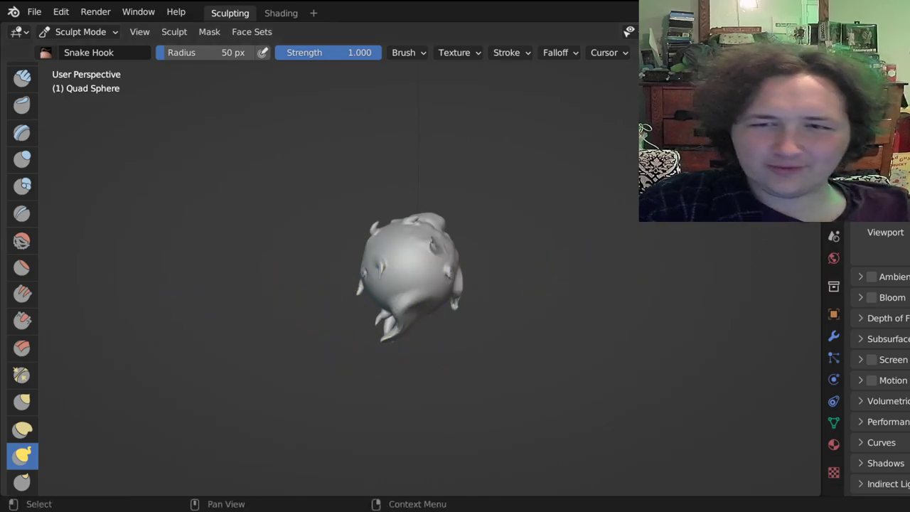
Stretch a long thick horn from the smooth side and a thin tentacle from the bumpy side with Snake Hook.
{"action": "middle_click_drag", "start_coordinate": [504, 207], "coordinate": [480, 282]}
{"action": "left_click_drag", "start_coordinate": [448, 246], "coordinate": [441, 260]}
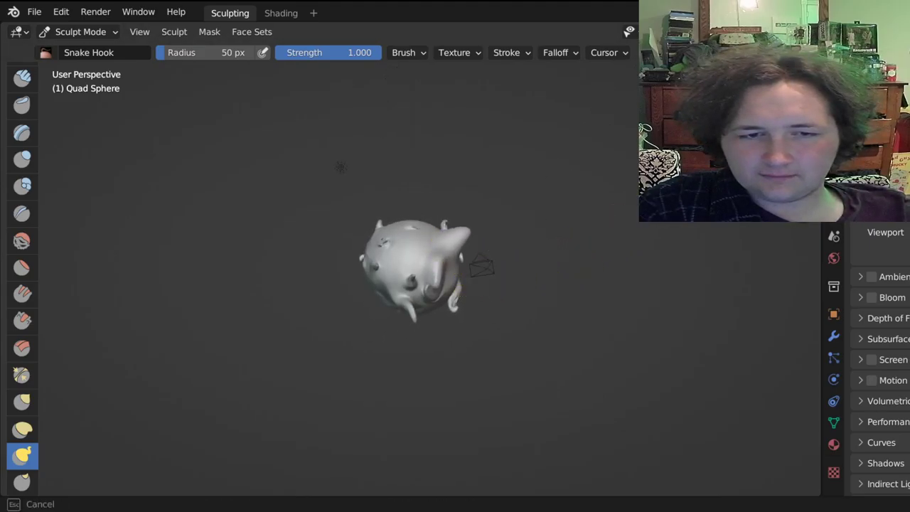
{"action": "left_click_drag", "start_coordinate": [502, 245], "coordinate": [516, 240]}
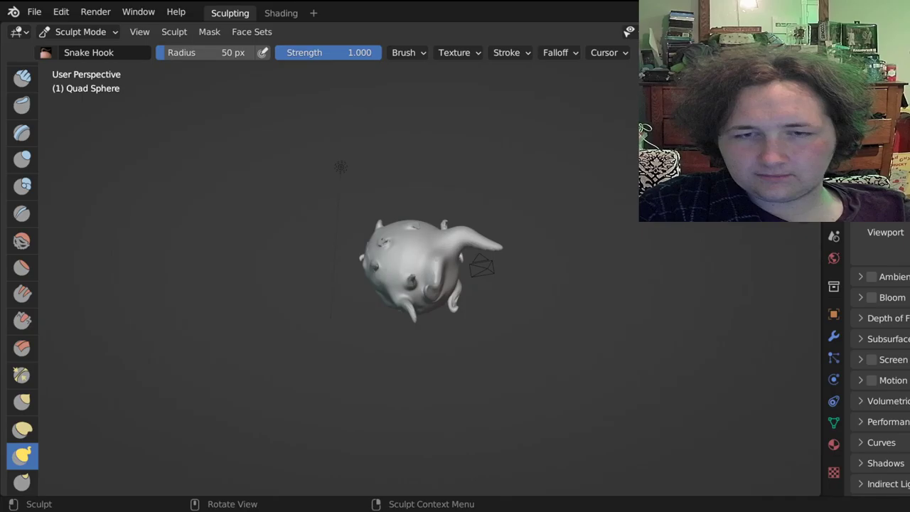
{"action": "mouse_move", "coordinate": [426, 284]}
{"action": "middle_mouse_down"}
{"action": "mouse_move", "coordinate": [625, 287]}
{"action": "mouse_move", "coordinate": [556, 263]}
{"action": "middle_mouse_up"}
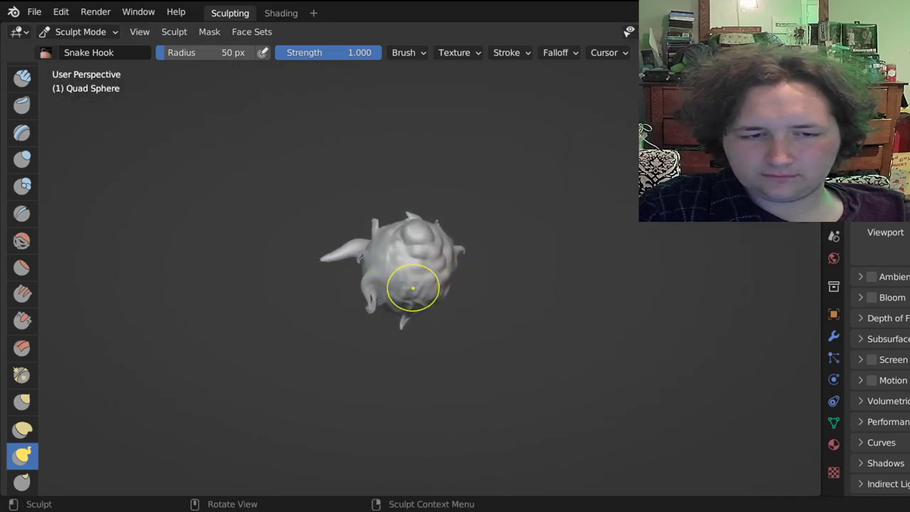
{"action": "scroll", "coordinate": [425, 292], "scroll_direction": "up", "scroll_amount": 4}
{"action": "mouse_move", "coordinate": [423, 294]}
{"action": "left_mouse_down"}
{"action": "mouse_move", "coordinate": [462, 377]}
{"action": "mouse_move", "coordinate": [489, 381]}
{"action": "left_mouse_up"}
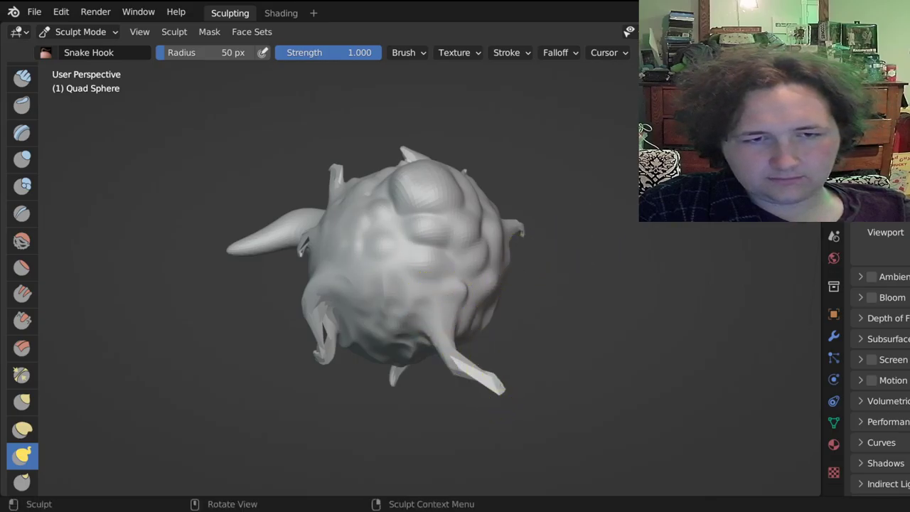
Switch to the Thumb brush and smear the bumpy surface beside the small hooked horn.
{"action": "middle_click_drag", "start_coordinate": [512, 299], "coordinate": [541, 295]}
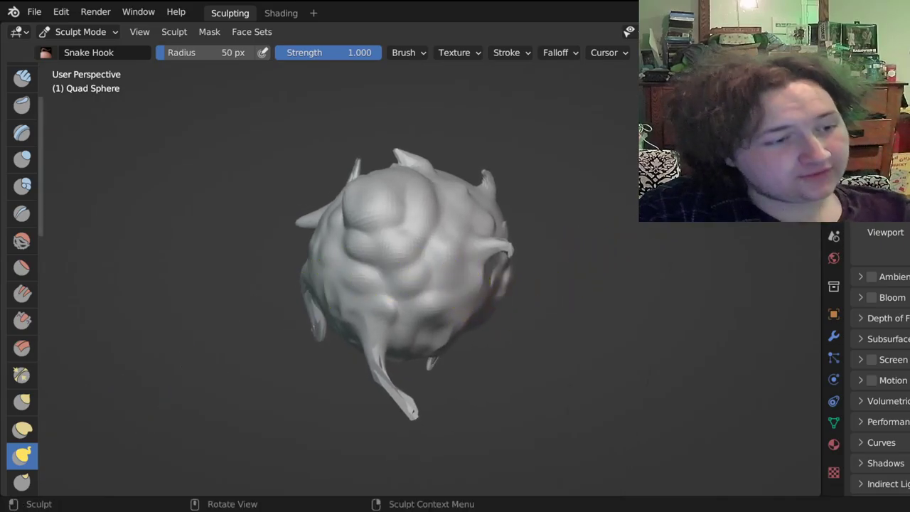
{"action": "scroll", "coordinate": [22, 284], "scroll_direction": "down", "scroll_amount": 2}
{"action": "scroll", "coordinate": [22, 284], "scroll_direction": "down", "scroll_amount": 1}
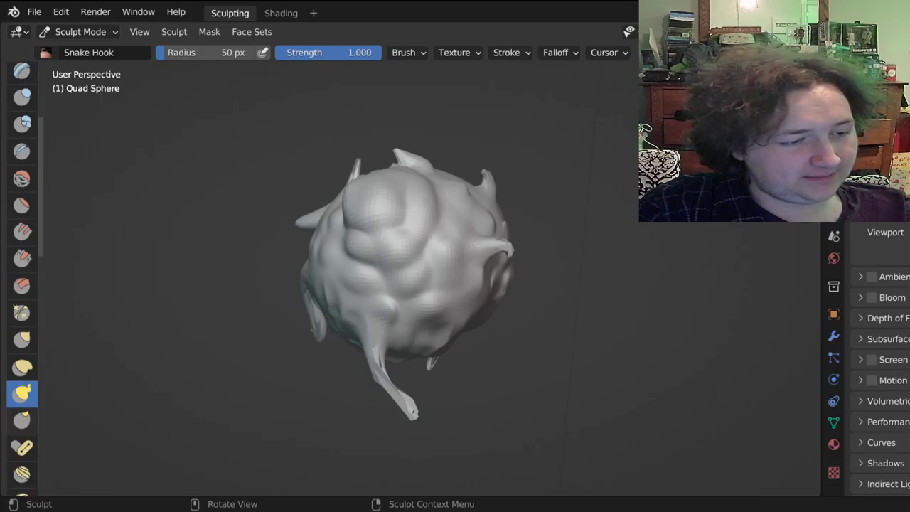
{"action": "left_click", "coordinate": [22, 420]}
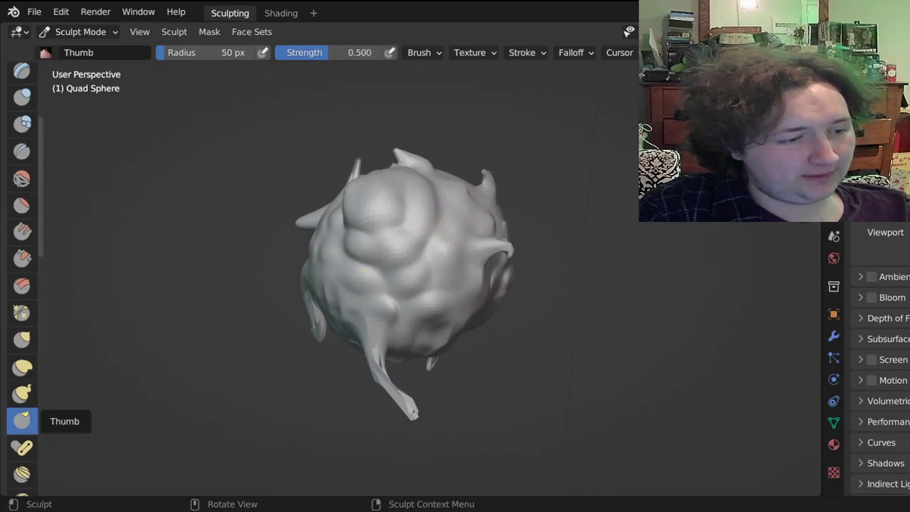
{"action": "left_click_drag", "start_coordinate": [462, 278], "coordinate": [463, 279]}
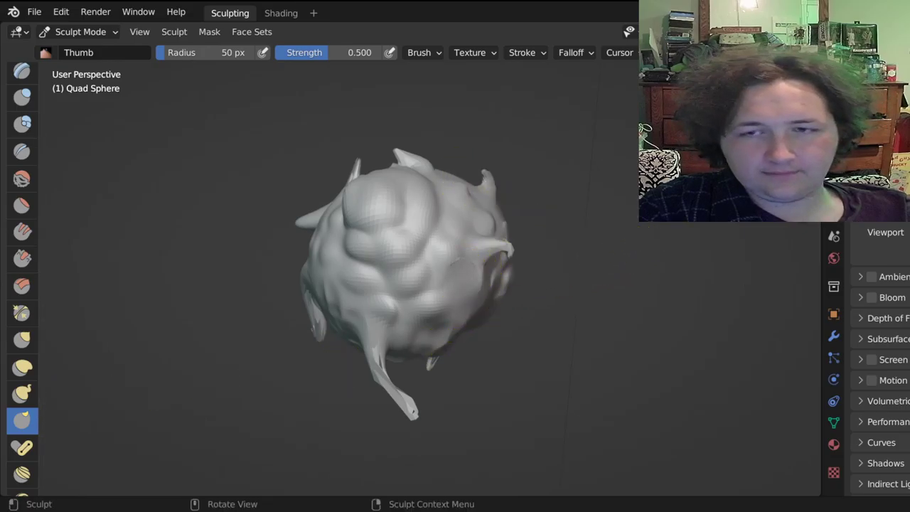
Smear a small horn and the smooth surface around it with several Thumb strokes.
{"action": "mouse_move", "coordinate": [562, 263]}
{"action": "middle_mouse_down"}
{"action": "mouse_move", "coordinate": [490, 260]}
{"action": "mouse_move", "coordinate": [447, 275]}
{"action": "middle_mouse_up"}
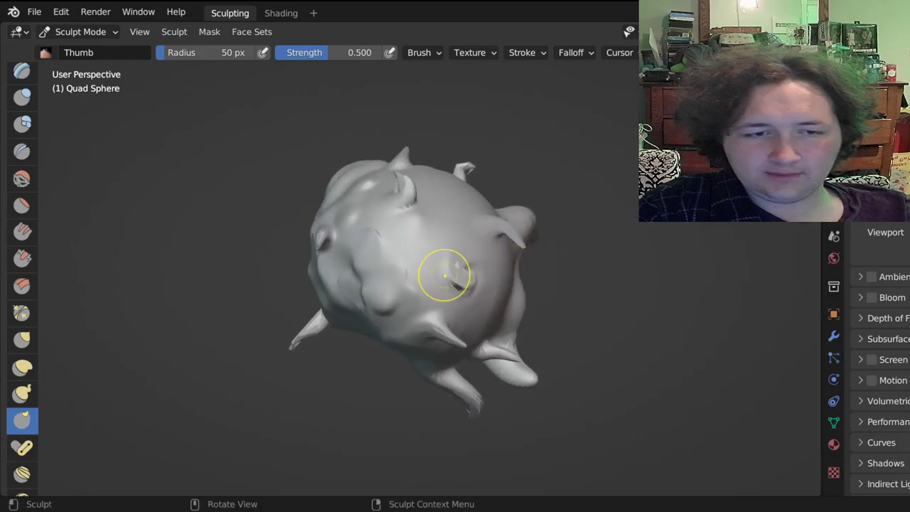
{"action": "left_click_drag", "start_coordinate": [429, 283], "coordinate": [477, 267]}
{"action": "left_click_drag", "start_coordinate": [490, 311], "coordinate": [506, 287]}
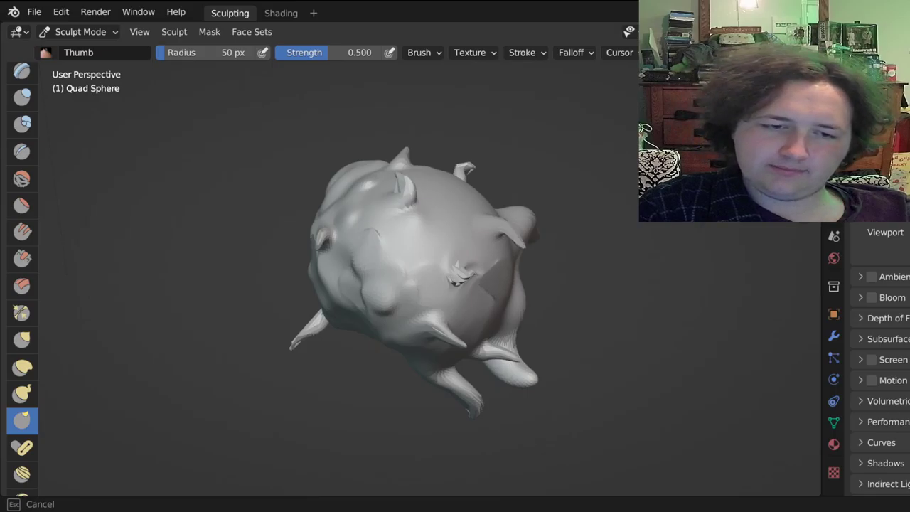
{"action": "left_click_drag", "start_coordinate": [256, 311], "coordinate": [254, 311]}
{"action": "mouse_move", "coordinate": [494, 287]}
{"action": "left_mouse_down"}
{"action": "mouse_move", "coordinate": [486, 285]}
{"action": "mouse_move", "coordinate": [693, 294]}
{"action": "left_mouse_up"}
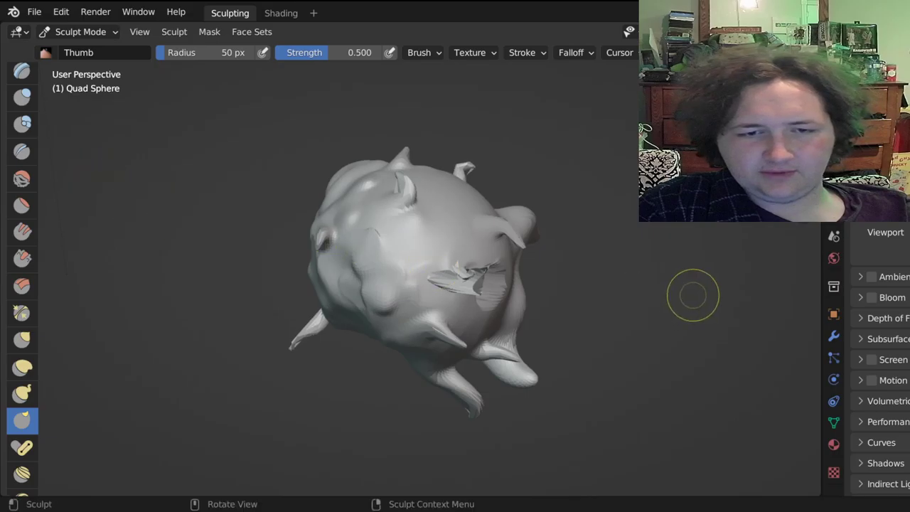
Undo the last Thumb stroke and pull a long Thumb stroke from the smeared horn across to the bumpy side.
{"action": "mouse_move", "coordinate": [569, 299]}
{"action": "middle_mouse_down"}
{"action": "mouse_move", "coordinate": [491, 288]}
{"action": "mouse_move", "coordinate": [520, 294]}
{"action": "middle_mouse_up"}
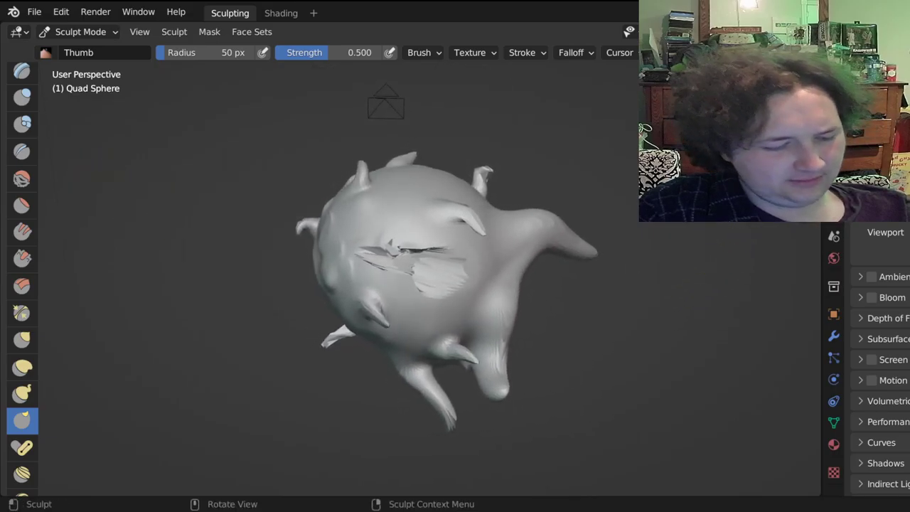
{"action": "key", "text": "ctrl+z"}
{"action": "mouse_move", "coordinate": [386, 295]}
{"action": "left_mouse_down"}
{"action": "mouse_move", "coordinate": [399, 281]}
{"action": "mouse_move", "coordinate": [455, 286]}
{"action": "mouse_move", "coordinate": [399, 297]}
{"action": "mouse_move", "coordinate": [307, 265]}
{"action": "left_mouse_up"}
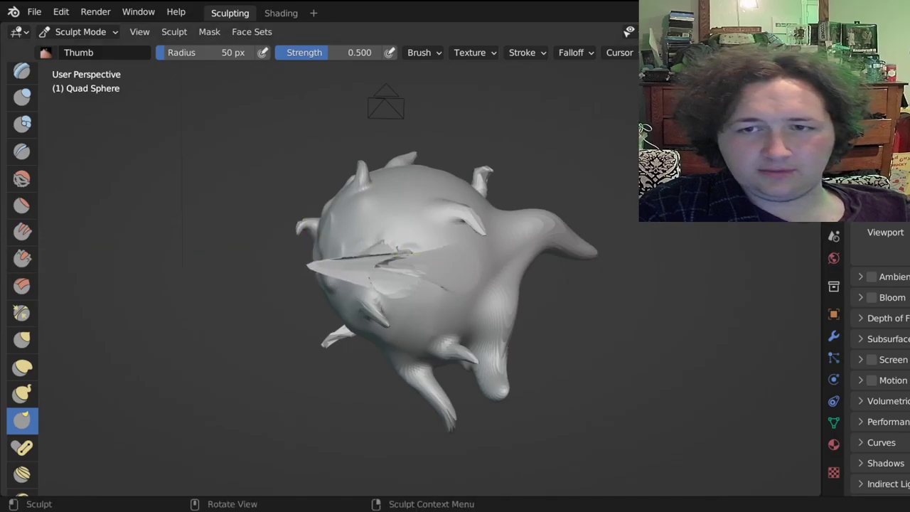
{"action": "mouse_move", "coordinate": [312, 267]}
{"action": "middle_mouse_down"}
{"action": "mouse_move", "coordinate": [483, 274]}
{"action": "mouse_move", "coordinate": [536, 302]}
{"action": "mouse_move", "coordinate": [594, 313]}
{"action": "mouse_move", "coordinate": [443, 281]}
{"action": "middle_mouse_up"}
Undo the long Thumb strokes and smear the flattened horn with two short ones.
{"action": "key", "text": "ctrl+z"}
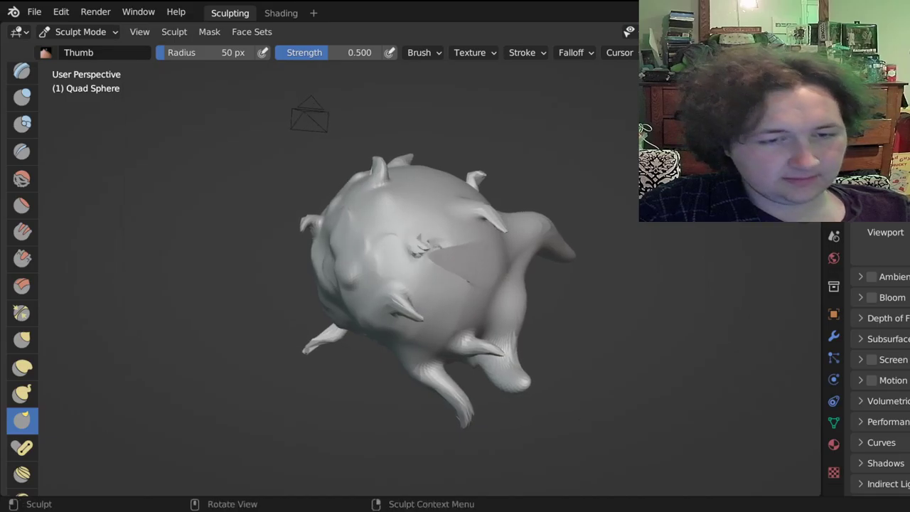
{"action": "key", "text": "ctrl+z"}
{"action": "left_click_drag", "start_coordinate": [429, 249], "coordinate": [414, 256]}
{"action": "left_click_drag", "start_coordinate": [434, 245], "coordinate": [418, 253]}
Switch to the Pose brush, bend the tip of the thick lower tentacle outward, and bend the small horn beside the large one.
{"action": "scroll", "coordinate": [22, 377], "scroll_direction": "down", "scroll_amount": 1}
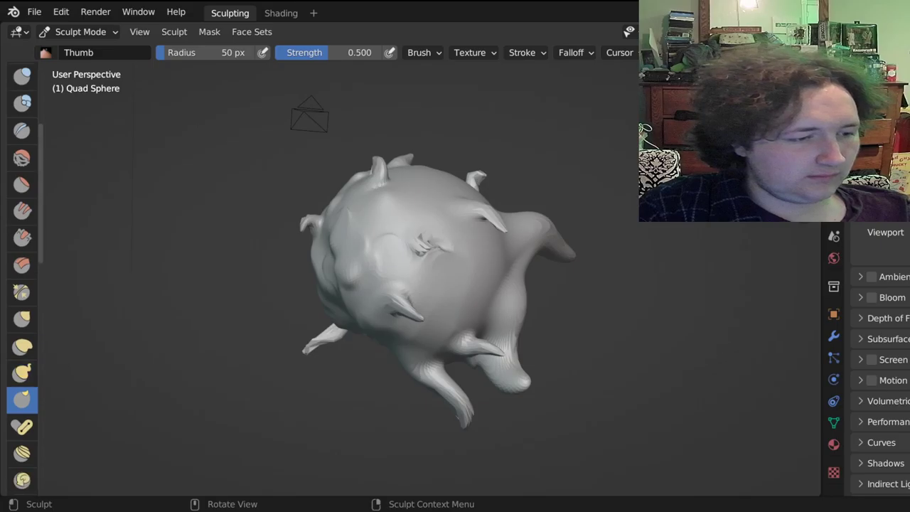
{"action": "left_click", "coordinate": [22, 427]}
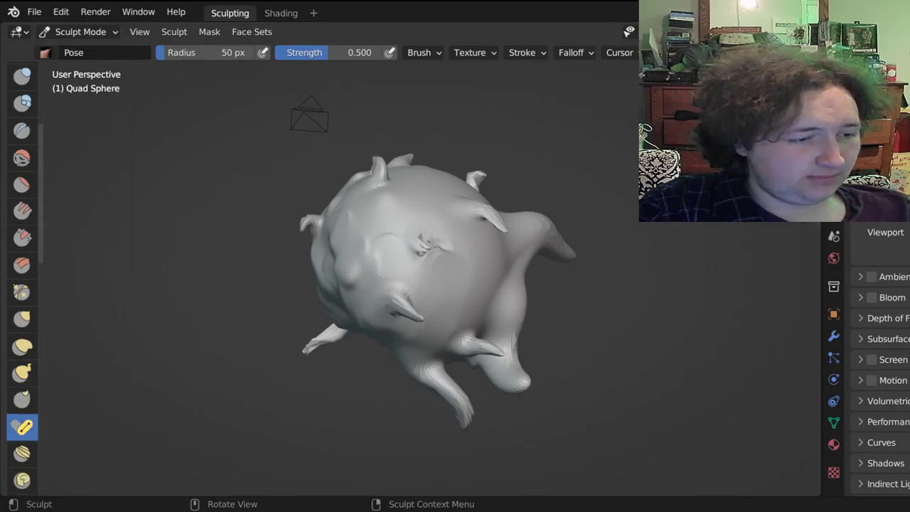
{"action": "left_click_drag", "start_coordinate": [404, 220], "coordinate": [419, 243]}
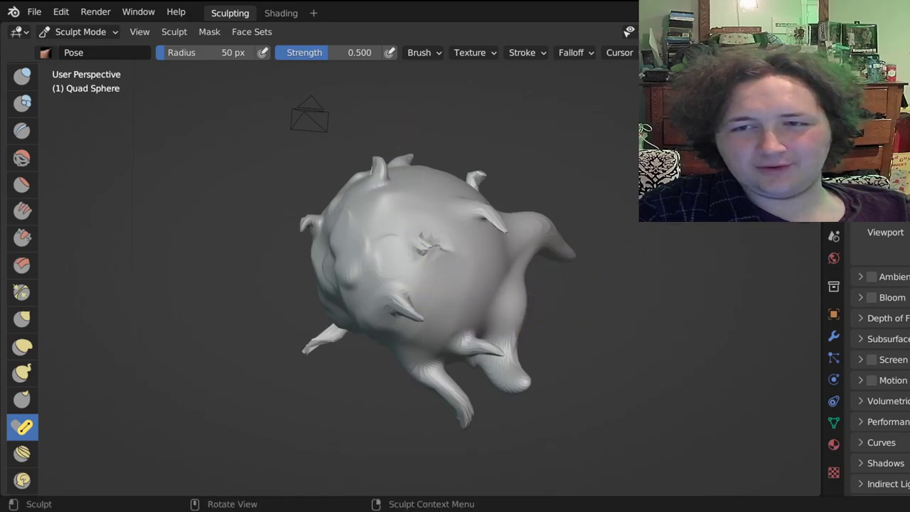
{"action": "left_click_drag", "start_coordinate": [503, 386], "coordinate": [544, 365]}
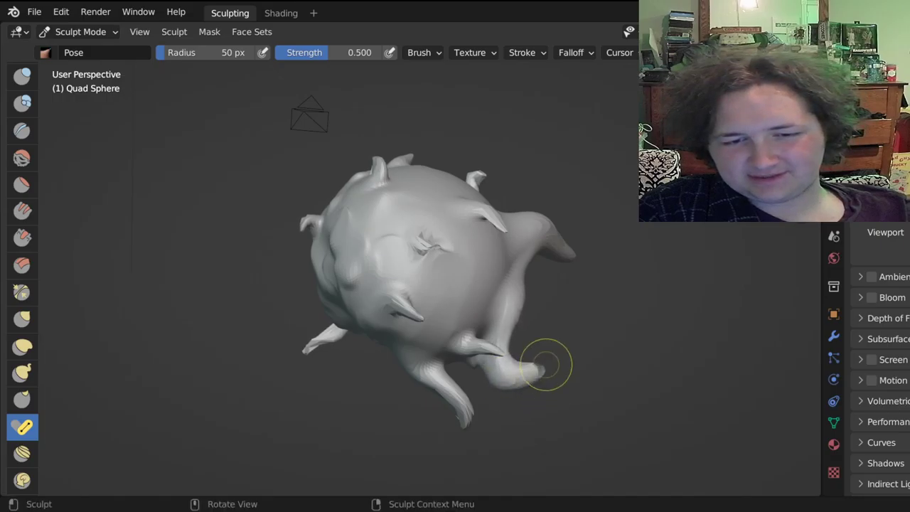
{"action": "left_click_drag", "start_coordinate": [555, 238], "coordinate": [565, 251]}
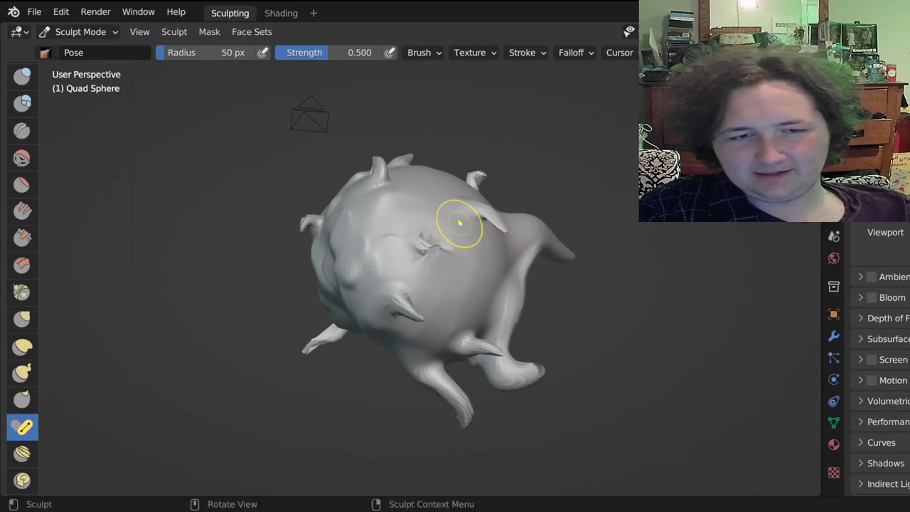
{"action": "mouse_move", "coordinate": [479, 213]}
{"action": "left_mouse_down"}
{"action": "mouse_move", "coordinate": [500, 222]}
{"action": "mouse_move", "coordinate": [490, 213]}
{"action": "mouse_move", "coordinate": [486, 223]}
{"action": "left_mouse_up"}
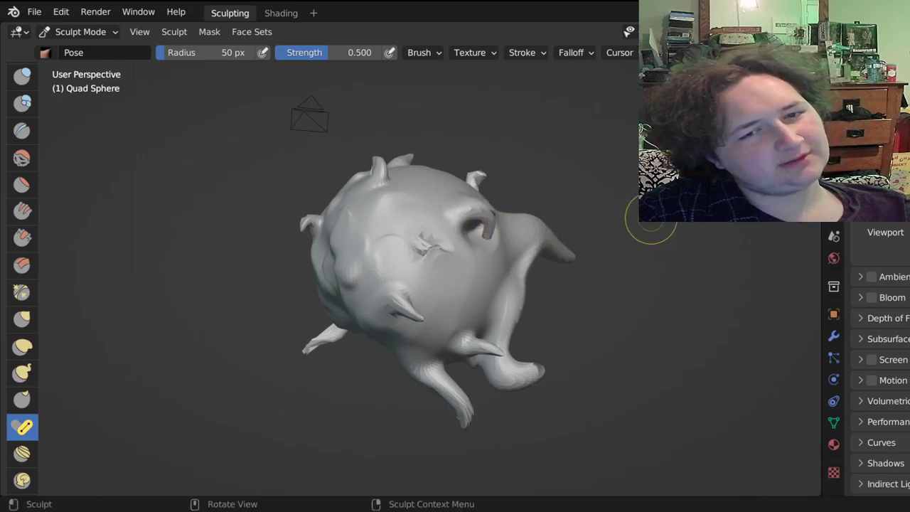
Bend the small horn on the bumpy side and the curled hook at the sphere's lower edge with the Pose brush.
{"action": "middle_click_drag", "start_coordinate": [498, 228], "coordinate": [458, 207]}
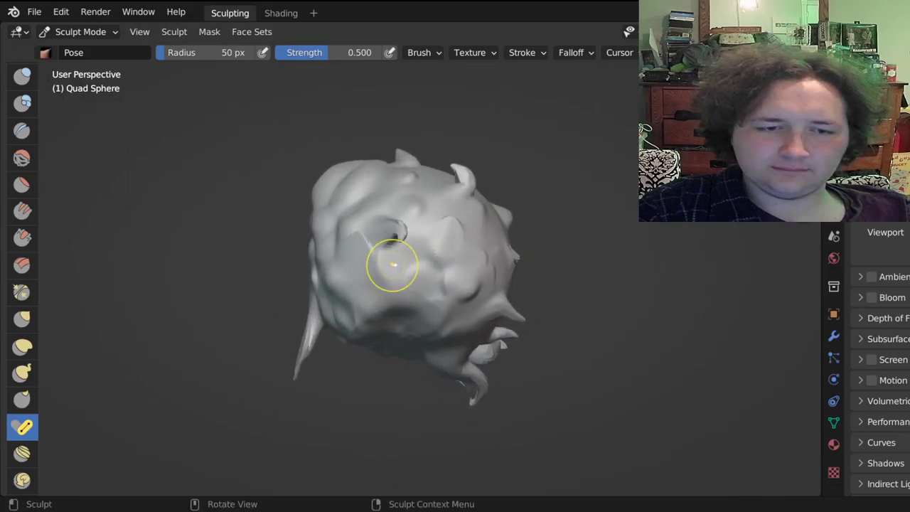
{"action": "mouse_move", "coordinate": [396, 242]}
{"action": "left_mouse_down"}
{"action": "mouse_move", "coordinate": [385, 234]}
{"action": "mouse_move", "coordinate": [422, 230]}
{"action": "left_mouse_up"}
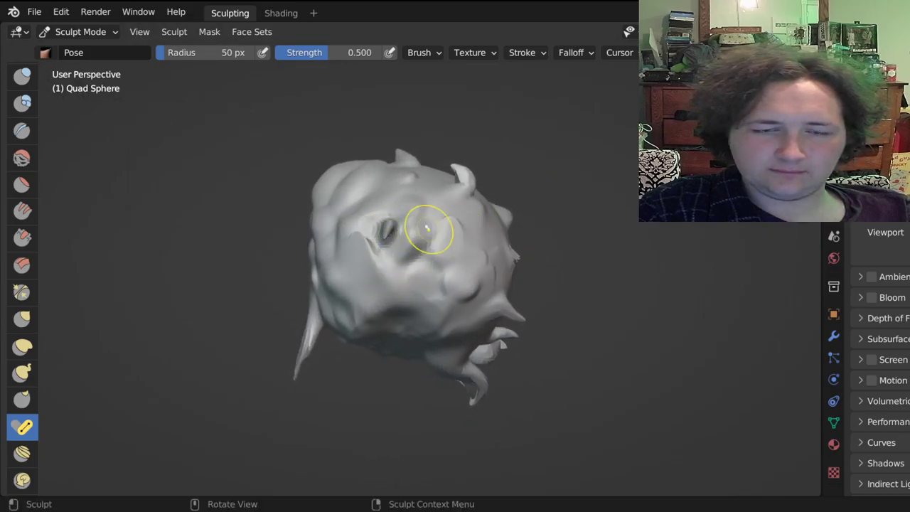
{"action": "middle_click_drag", "start_coordinate": [422, 230], "coordinate": [455, 245]}
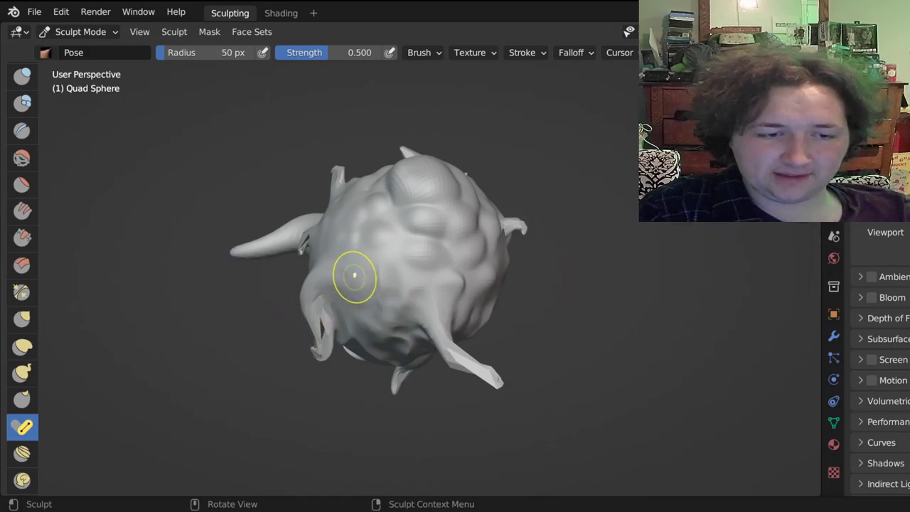
{"action": "mouse_move", "coordinate": [354, 276]}
{"action": "left_mouse_down"}
{"action": "mouse_move", "coordinate": [390, 271]}
{"action": "mouse_move", "coordinate": [342, 287]}
{"action": "left_mouse_up"}
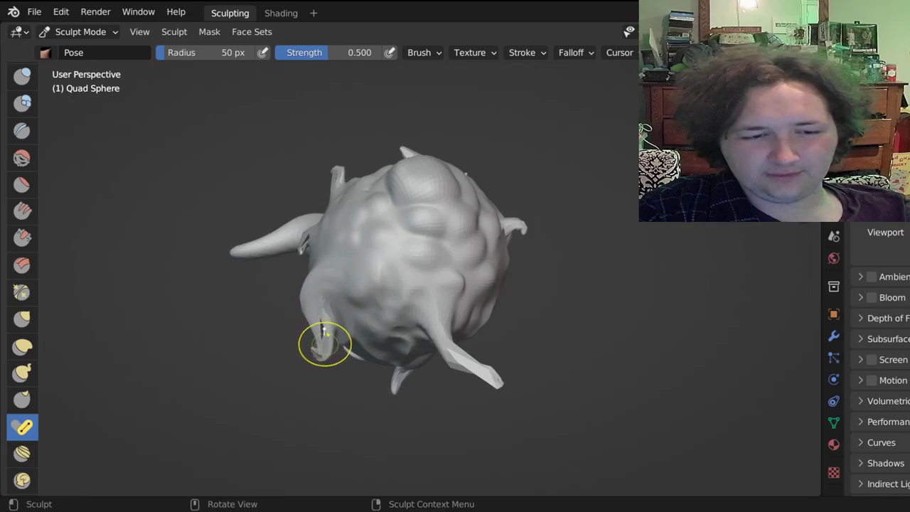
{"action": "left_click_drag", "start_coordinate": [324, 345], "coordinate": [311, 346]}
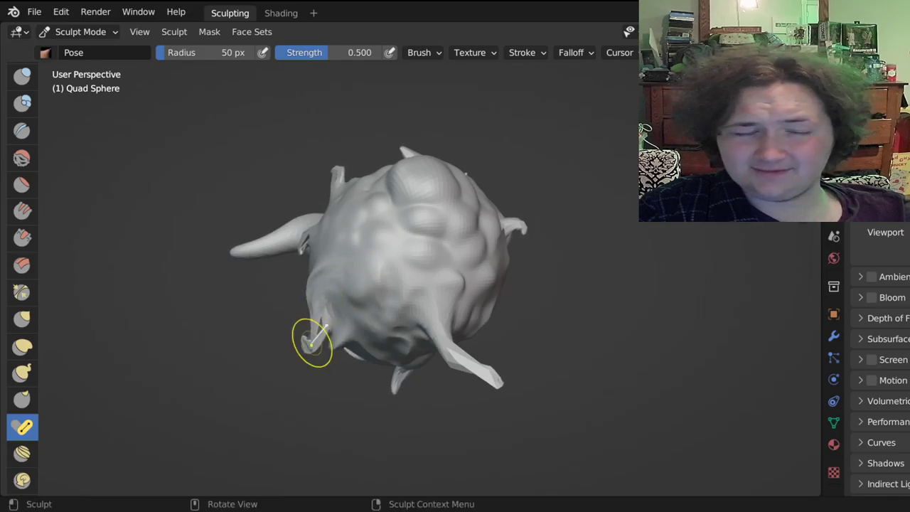
Swing the thin front tentacle inward and bend the long side horn with the Pose brush.
{"action": "scroll", "coordinate": [356, 317], "scroll_direction": "down", "scroll_amount": 3}
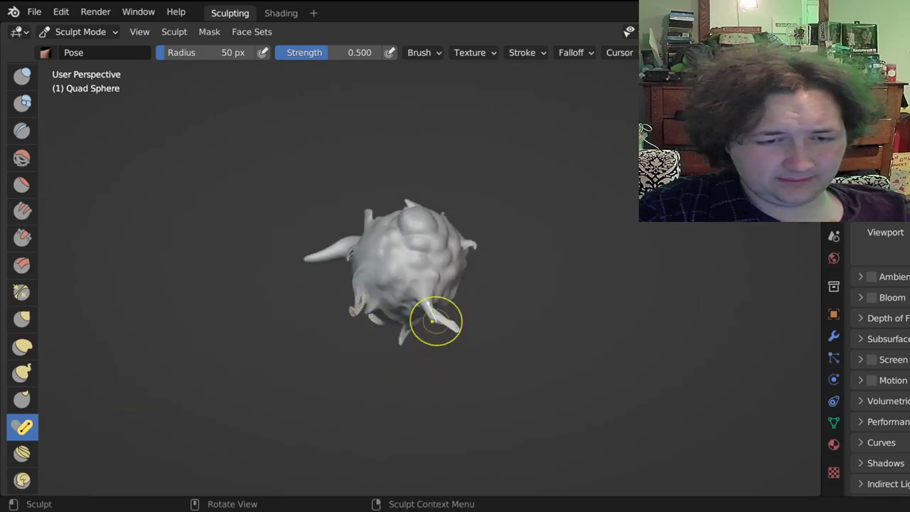
{"action": "mouse_move", "coordinate": [434, 321]}
{"action": "left_mouse_down"}
{"action": "mouse_move", "coordinate": [431, 334]}
{"action": "mouse_move", "coordinate": [422, 325]}
{"action": "left_mouse_up"}
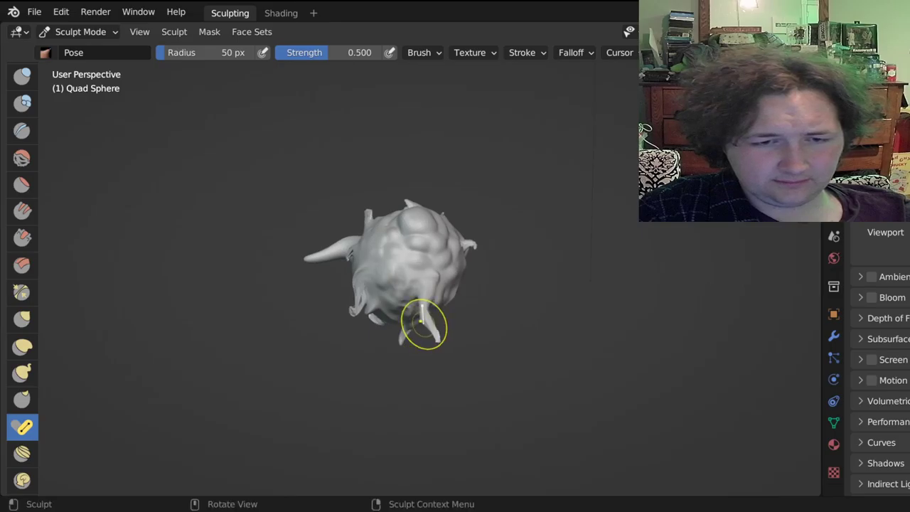
{"action": "scroll", "coordinate": [562, 277], "scroll_direction": "down", "scroll_amount": 5}
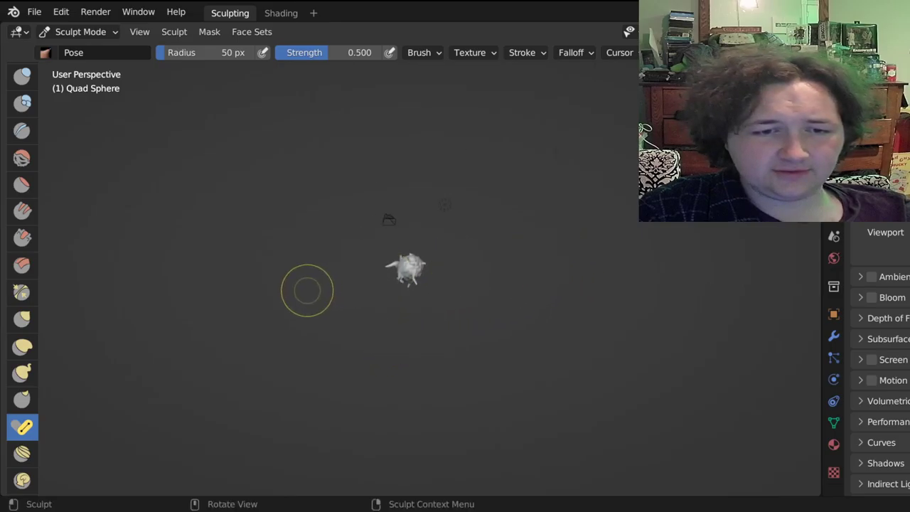
{"action": "scroll", "coordinate": [370, 277], "scroll_direction": "up", "scroll_amount": 5}
{"action": "mouse_move", "coordinate": [335, 248]}
{"action": "left_mouse_down"}
{"action": "mouse_move", "coordinate": [340, 240]}
{"action": "mouse_move", "coordinate": [337, 252]}
{"action": "mouse_move", "coordinate": [349, 259]}
{"action": "left_mouse_up"}
{"action": "scroll", "coordinate": [395, 260], "scroll_direction": "up", "scroll_amount": 2}
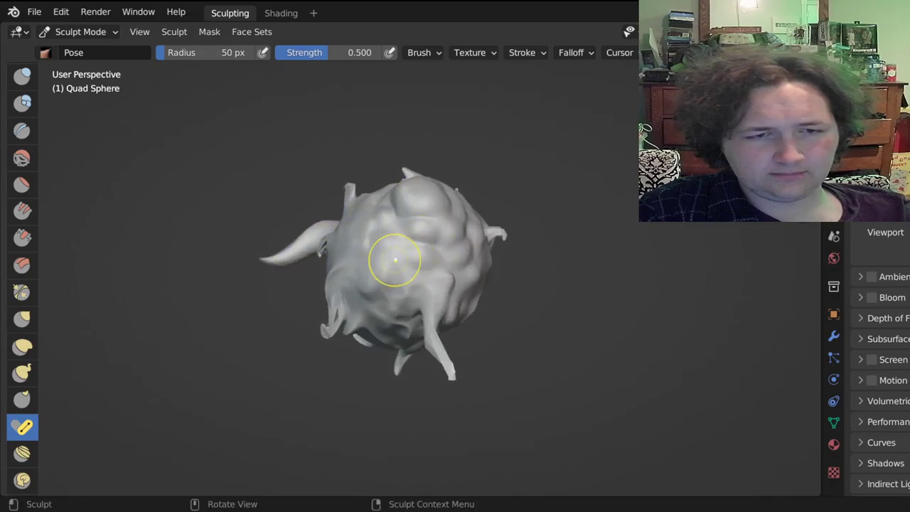
Switch to the Nudge brush and push the surface around with several strokes on the smooth side below the curled horn.
{"action": "scroll", "coordinate": [28, 481], "scroll_direction": "down", "scroll_amount": 1}
{"action": "left_click", "coordinate": [22, 433]}
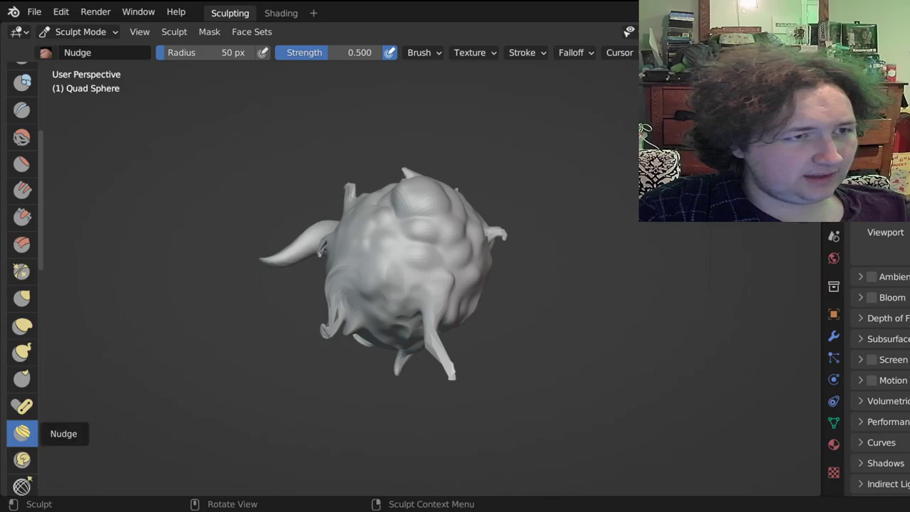
{"action": "middle_click_drag", "start_coordinate": [498, 299], "coordinate": [508, 300]}
{"action": "middle_click_drag", "start_coordinate": [186, 359], "coordinate": [552, 224]}
{"action": "left_click_drag", "start_coordinate": [428, 290], "coordinate": [430, 288]}
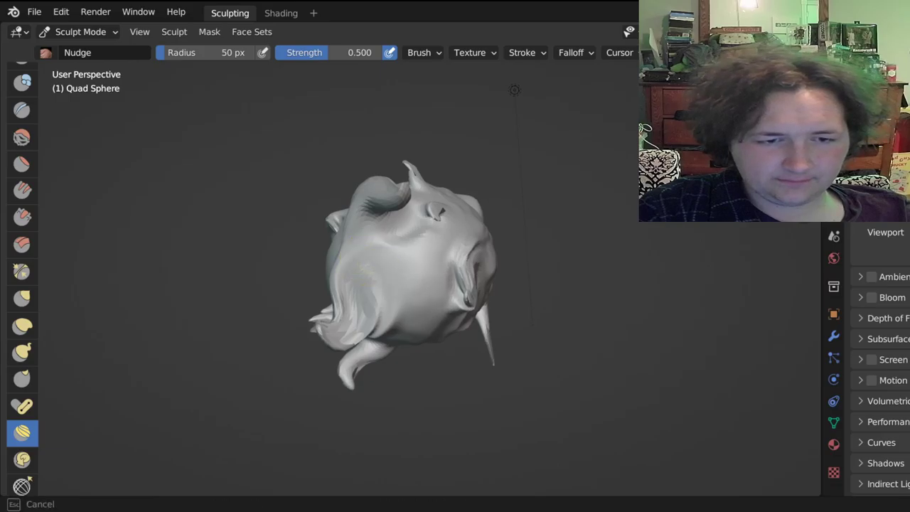
{"action": "mouse_move", "coordinate": [384, 274]}
{"action": "left_mouse_down"}
{"action": "mouse_move", "coordinate": [443, 254]}
{"action": "mouse_move", "coordinate": [451, 265]}
{"action": "left_mouse_up"}
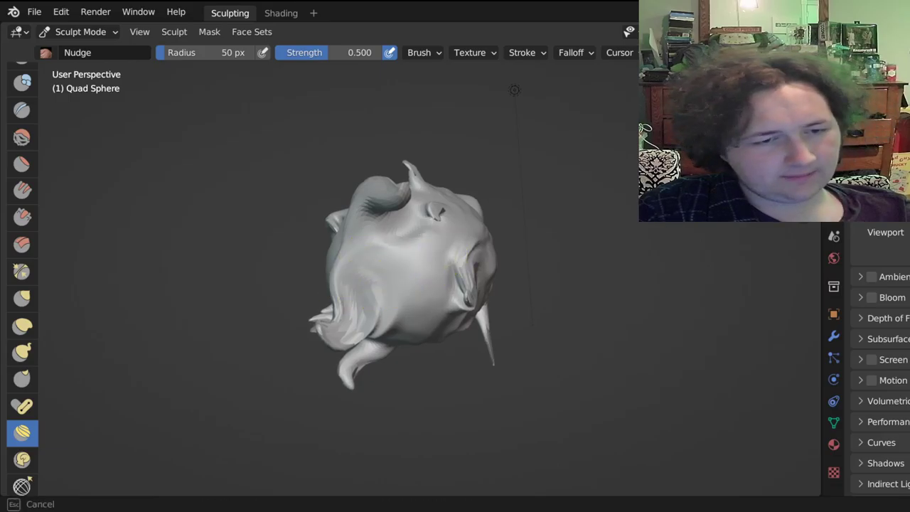
{"action": "scroll", "coordinate": [400, 298], "scroll_direction": "down", "scroll_amount": 3}
{"action": "left_click_drag", "start_coordinate": [400, 299], "coordinate": [396, 301]}
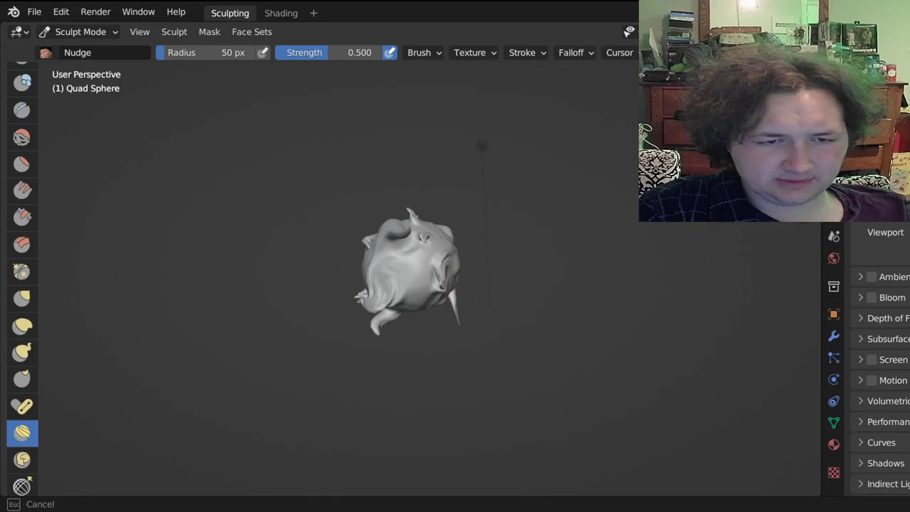
{"action": "middle_click_drag", "start_coordinate": [482, 146], "coordinate": [482, 145], "text": "ctrl"}
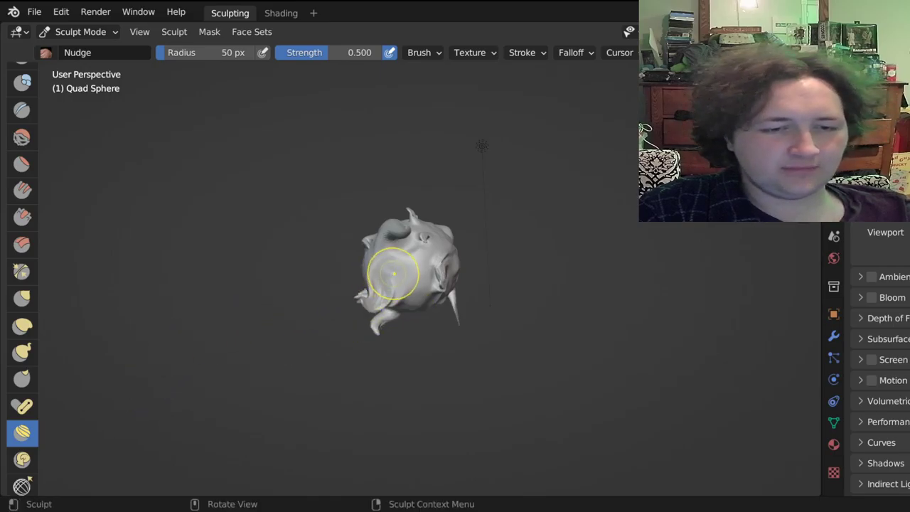
{"action": "left_click_drag", "start_coordinate": [394, 273], "coordinate": [416, 284]}
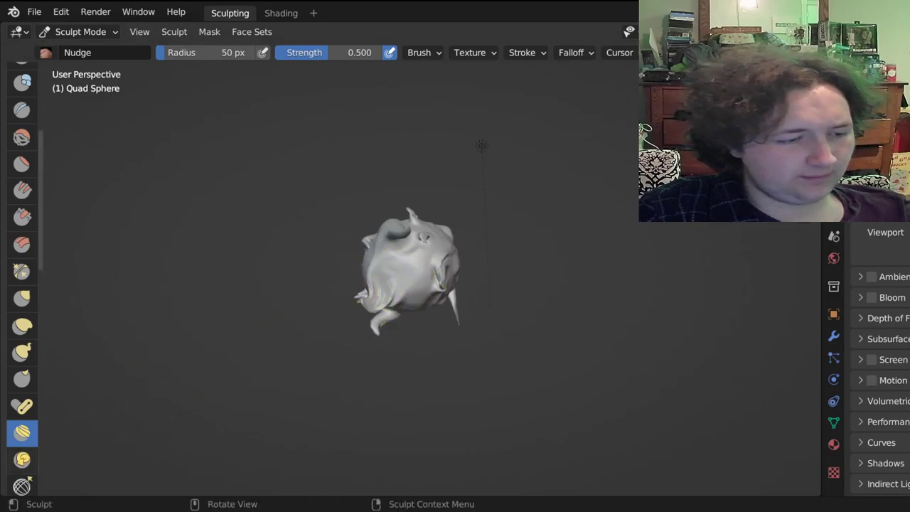
Switch to the Rotate brush and twist patches of the smooth side, including the area near the flowing ridge.
{"action": "left_click", "coordinate": [22, 459]}
{"action": "scroll", "coordinate": [420, 228], "scroll_direction": "up", "scroll_amount": 4}
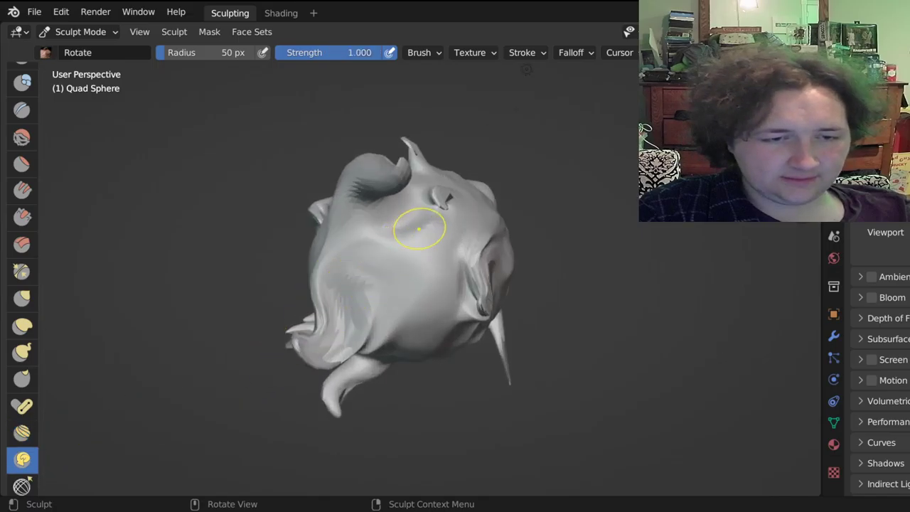
{"action": "left_click_drag", "start_coordinate": [418, 227], "coordinate": [414, 274]}
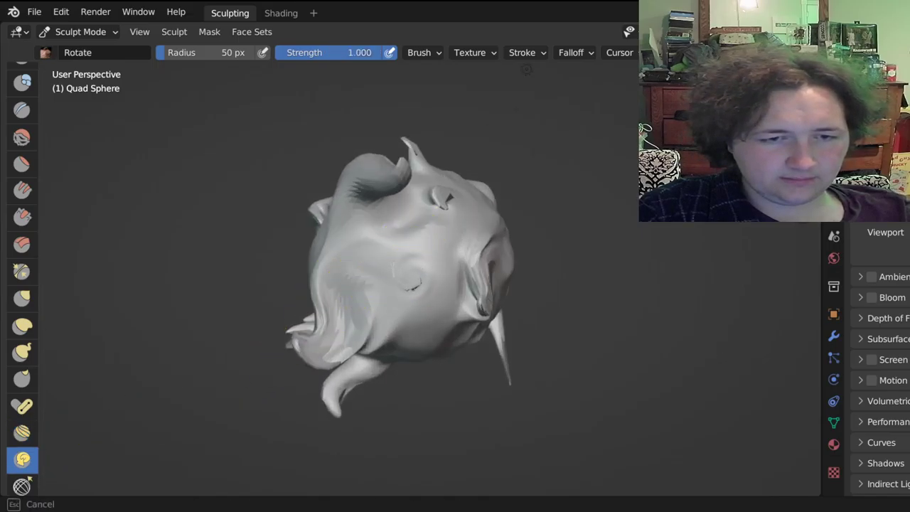
{"action": "left_click_drag", "start_coordinate": [414, 273], "coordinate": [406, 270]}
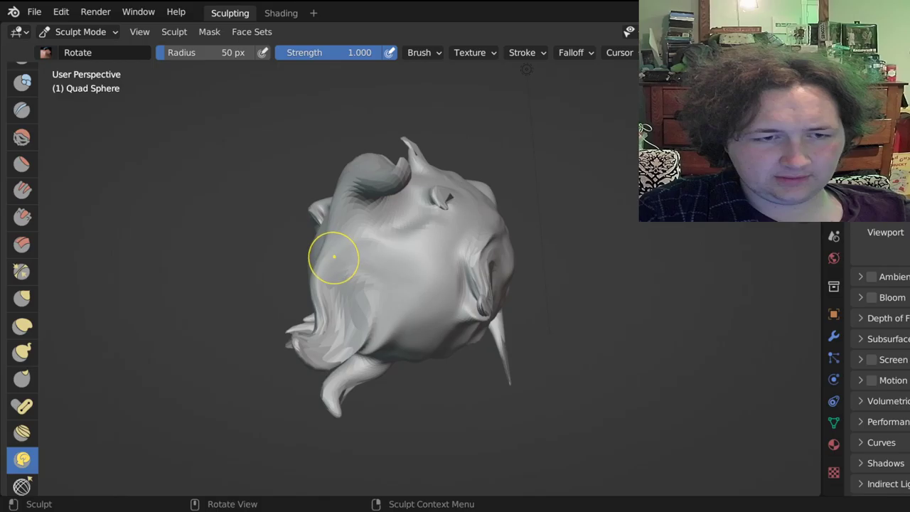
{"action": "left_click_drag", "start_coordinate": [335, 258], "coordinate": [333, 260]}
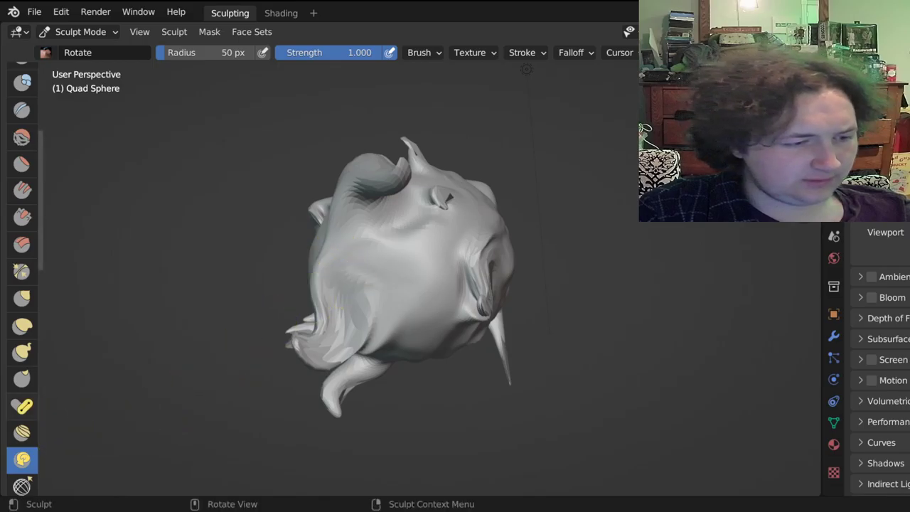
Relax the mesh on the smooth side with the Slide Relax brush, and try the Boundary brush with a stroke across it.
{"action": "scroll", "coordinate": [22, 425], "scroll_direction": "down", "scroll_amount": 3}
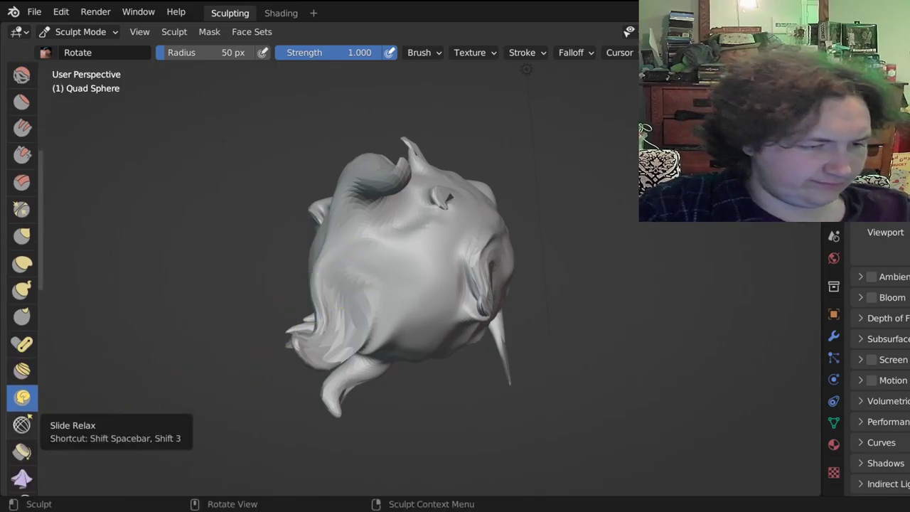
{"action": "left_click", "coordinate": [22, 425]}
{"action": "left_click_drag", "start_coordinate": [463, 290], "coordinate": [463, 290]}
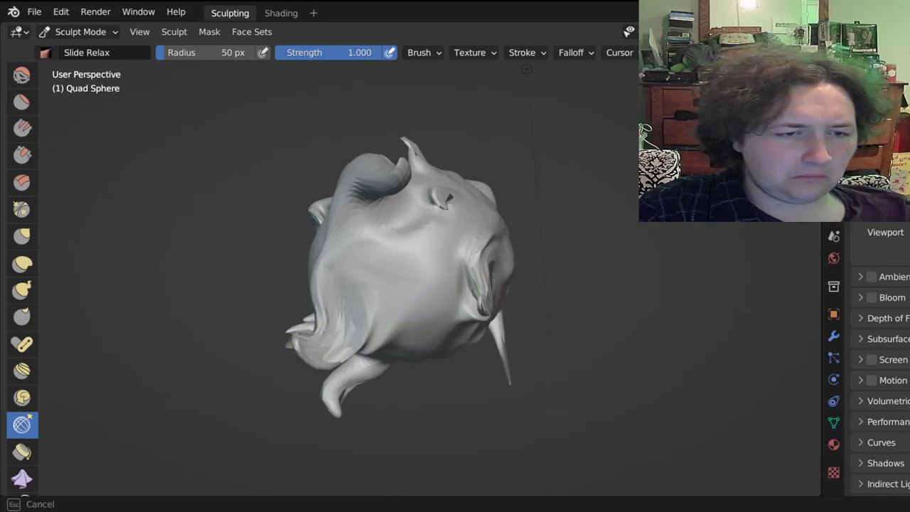
{"action": "left_click_drag", "start_coordinate": [462, 290], "coordinate": [443, 305]}
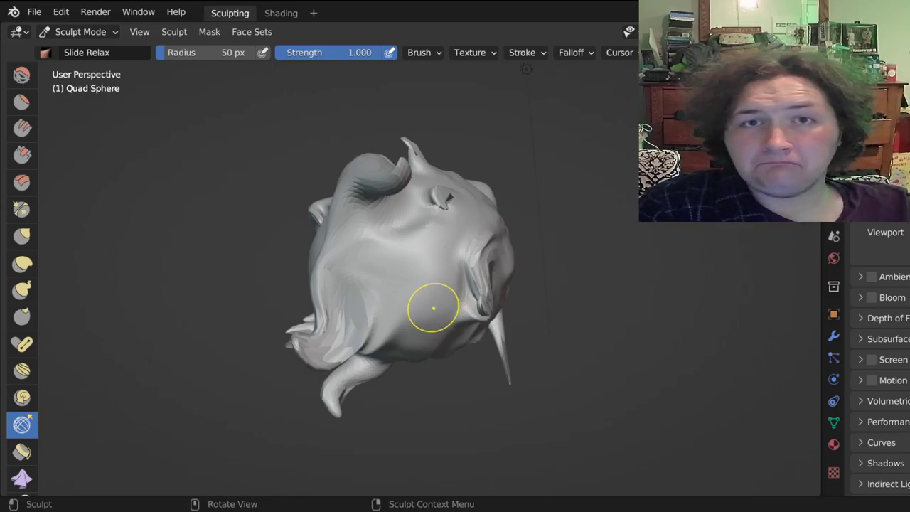
{"action": "left_click_drag", "start_coordinate": [402, 298], "coordinate": [271, 341]}
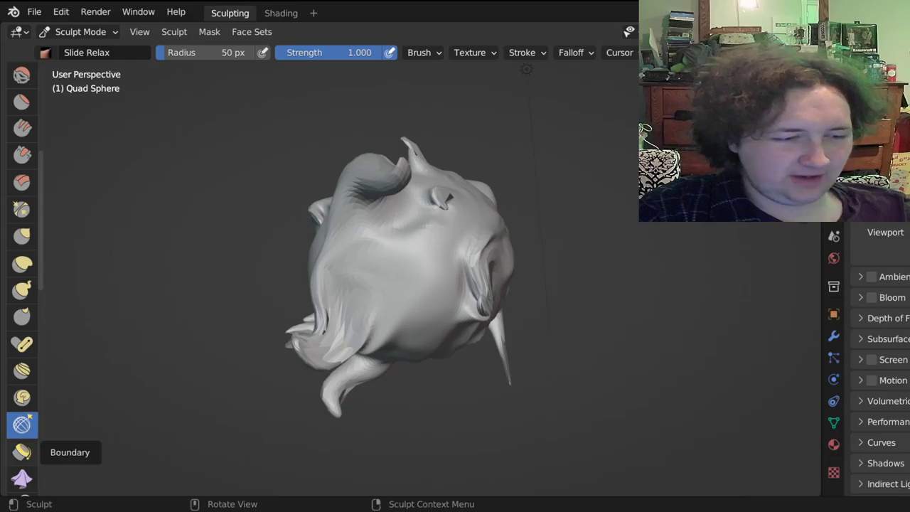
{"action": "left_click", "coordinate": [21, 451]}
{"action": "left_click_drag", "start_coordinate": [445, 246], "coordinate": [330, 317]}
Switch to the Cloth brush and wrinkle the smooth side between the flowing ridge and the small horn.
{"action": "scroll", "coordinate": [21, 285], "scroll_direction": "down", "scroll_amount": 5}
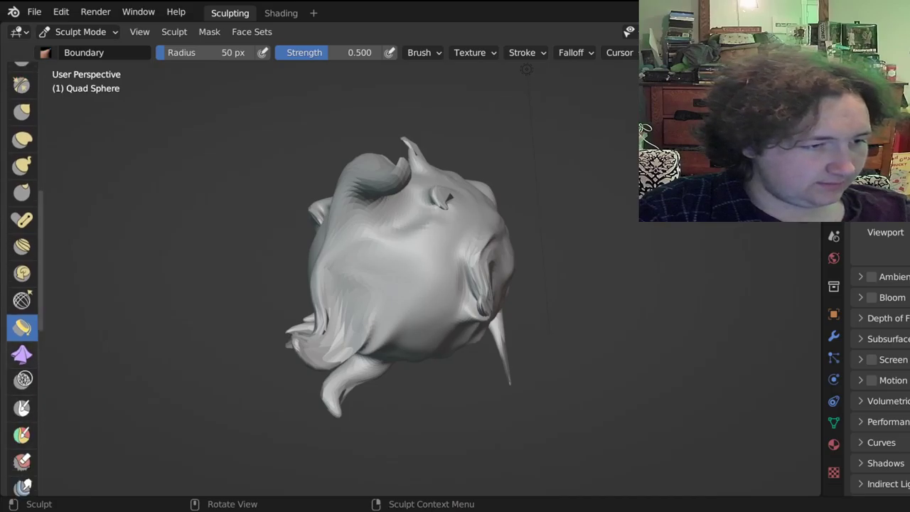
{"action": "left_click", "coordinate": [21, 353]}
{"action": "left_click_drag", "start_coordinate": [421, 331], "coordinate": [420, 331]}
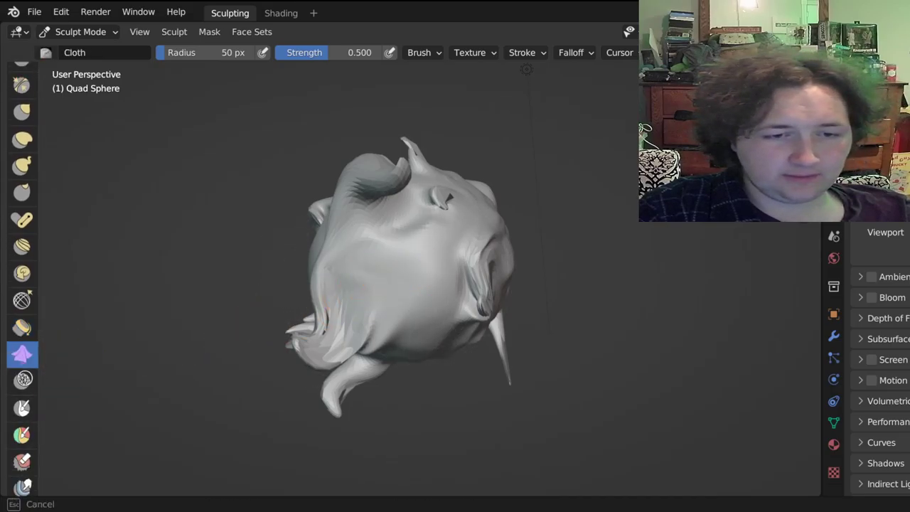
{"action": "mouse_move", "coordinate": [395, 299]}
{"action": "left_mouse_down"}
{"action": "mouse_move", "coordinate": [391, 292]}
{"action": "mouse_move", "coordinate": [438, 256]}
{"action": "left_mouse_up"}
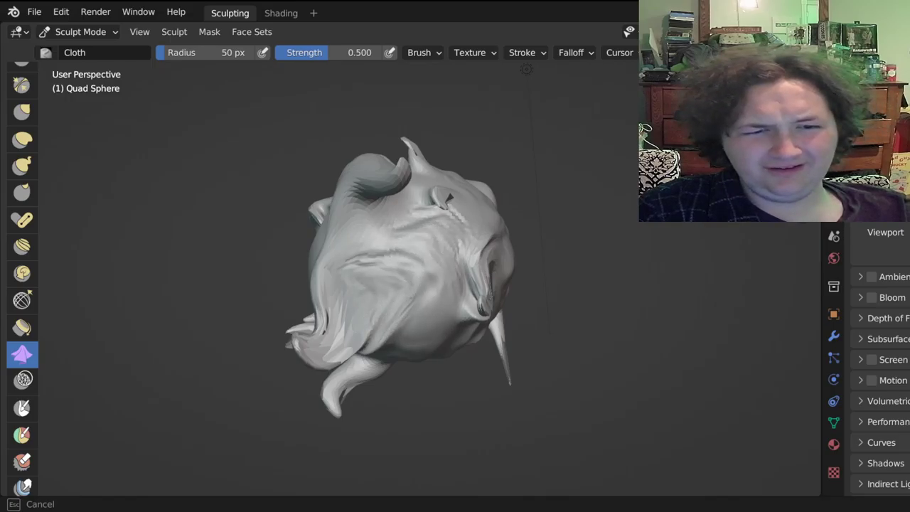
{"action": "scroll", "coordinate": [594, 232], "scroll_direction": "down", "scroll_amount": 3}
{"action": "scroll", "coordinate": [385, 271], "scroll_direction": "up", "scroll_amount": 2}
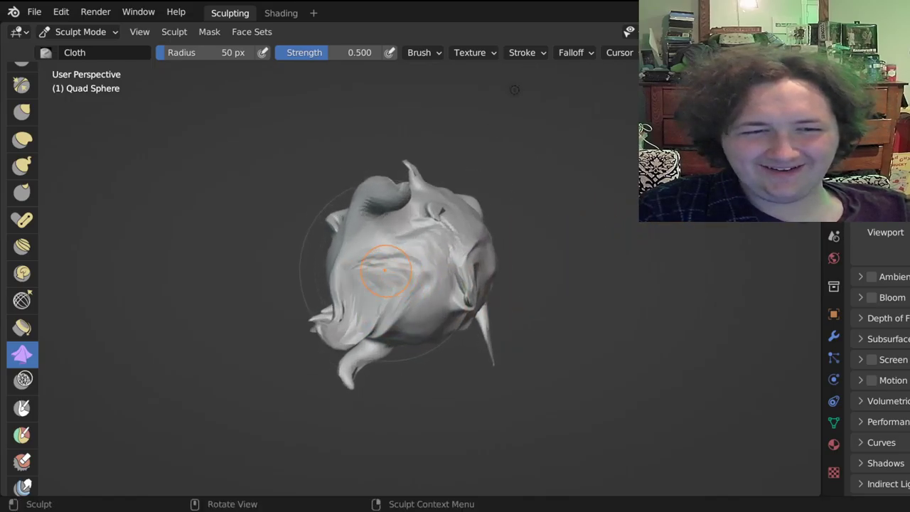
Add Cloth folds among the small horns on the adjacent side and at the base of the large horn.
{"action": "scroll", "coordinate": [356, 255], "scroll_direction": "up", "scroll_amount": 2}
{"action": "middle_click_drag", "start_coordinate": [355, 255], "coordinate": [618, 145]}
{"action": "mouse_move", "coordinate": [404, 250]}
{"action": "left_mouse_down"}
{"action": "mouse_move", "coordinate": [422, 249]}
{"action": "mouse_move", "coordinate": [420, 267]}
{"action": "left_mouse_up"}
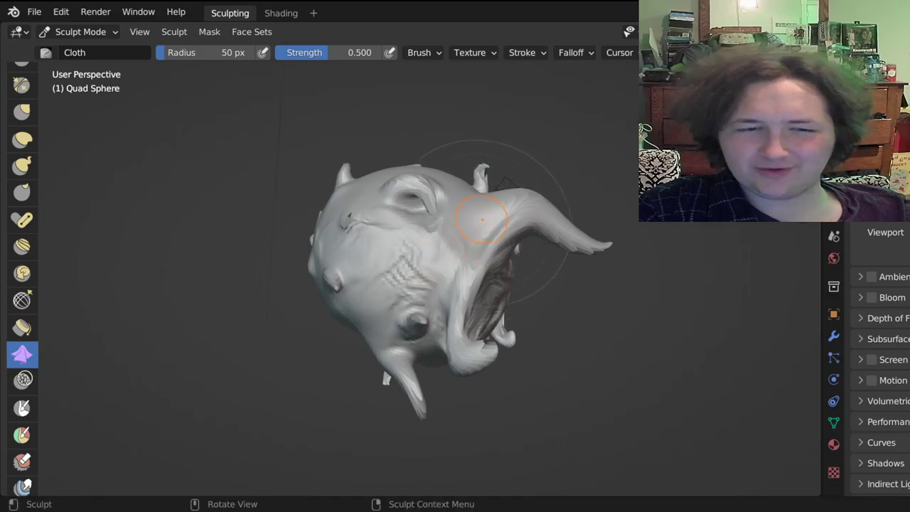
{"action": "left_click_drag", "start_coordinate": [483, 217], "coordinate": [460, 249]}
{"action": "mouse_move", "coordinate": [360, 313]}
{"action": "left_mouse_down"}
{"action": "mouse_move", "coordinate": [373, 287]}
{"action": "mouse_move", "coordinate": [366, 313]}
{"action": "left_mouse_up"}
{"action": "left_click_drag", "start_coordinate": [368, 220], "coordinate": [388, 199]}
Crease the surface above the lower tentacles, and the smooth area beside the large horn's base, with long Cloth strokes.
{"action": "middle_click_drag", "start_coordinate": [439, 206], "coordinate": [624, 114]}
{"action": "mouse_move", "coordinate": [384, 263]}
{"action": "left_mouse_down"}
{"action": "mouse_move", "coordinate": [419, 242]}
{"action": "mouse_move", "coordinate": [428, 201]}
{"action": "left_mouse_up"}
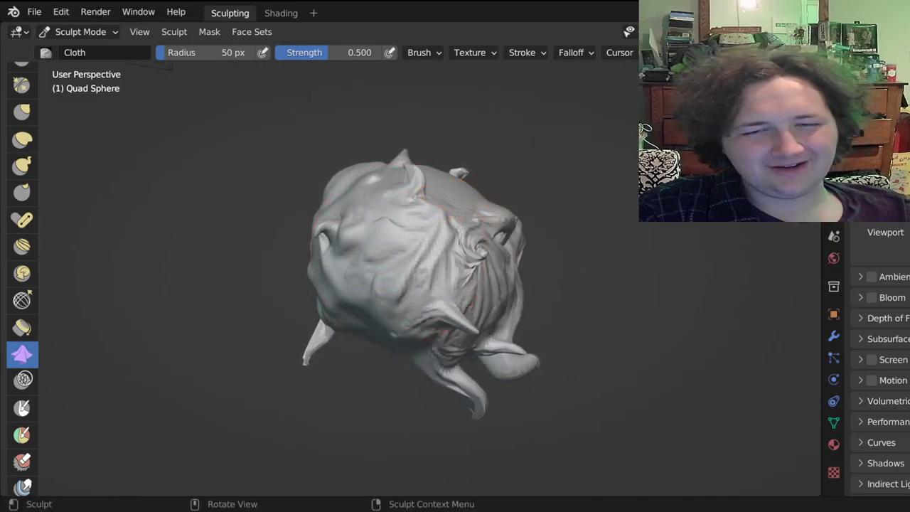
{"action": "middle_click_drag", "start_coordinate": [523, 160], "coordinate": [428, 196]}
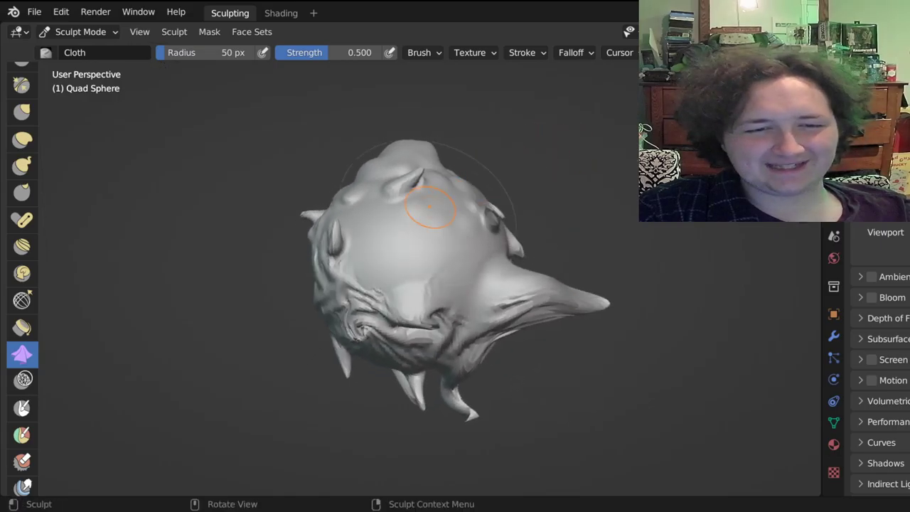
{"action": "mouse_move", "coordinate": [418, 231]}
{"action": "left_mouse_down"}
{"action": "mouse_move", "coordinate": [383, 262]}
{"action": "mouse_move", "coordinate": [388, 268]}
{"action": "left_mouse_up"}
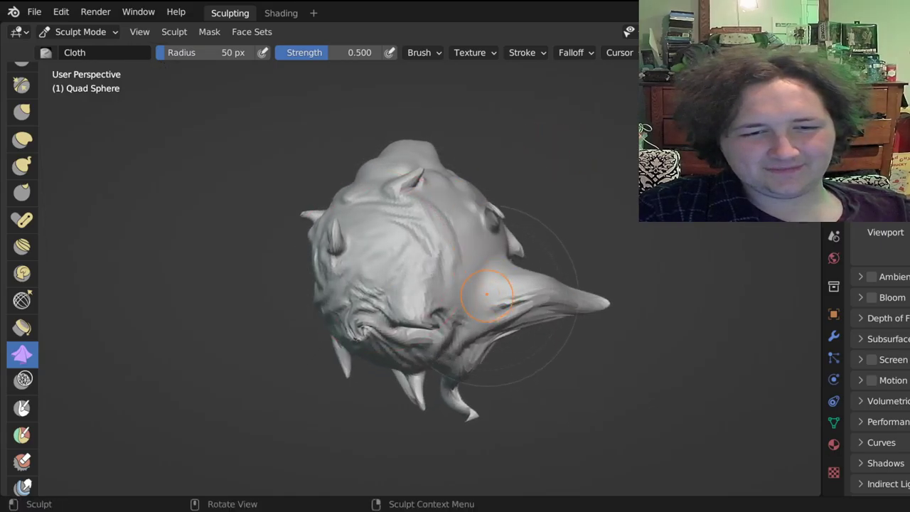
{"action": "mouse_move", "coordinate": [509, 302]}
{"action": "left_mouse_down"}
{"action": "mouse_move", "coordinate": [477, 264]}
{"action": "mouse_move", "coordinate": [461, 207]}
{"action": "mouse_move", "coordinate": [437, 231]}
{"action": "left_mouse_up"}
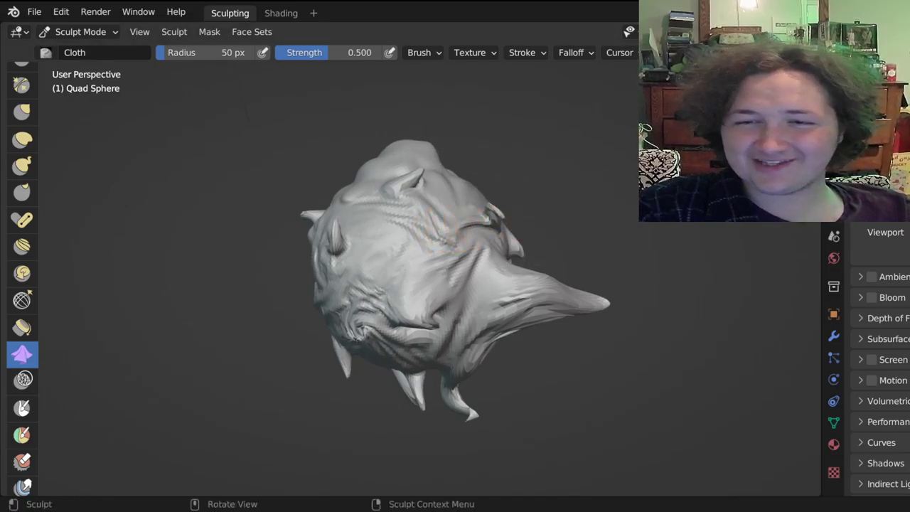
Wrinkle the area between the large horn and the rounded bumps with the Cloth brush.
{"action": "middle_click_drag", "start_coordinate": [437, 231], "coordinate": [384, 242]}
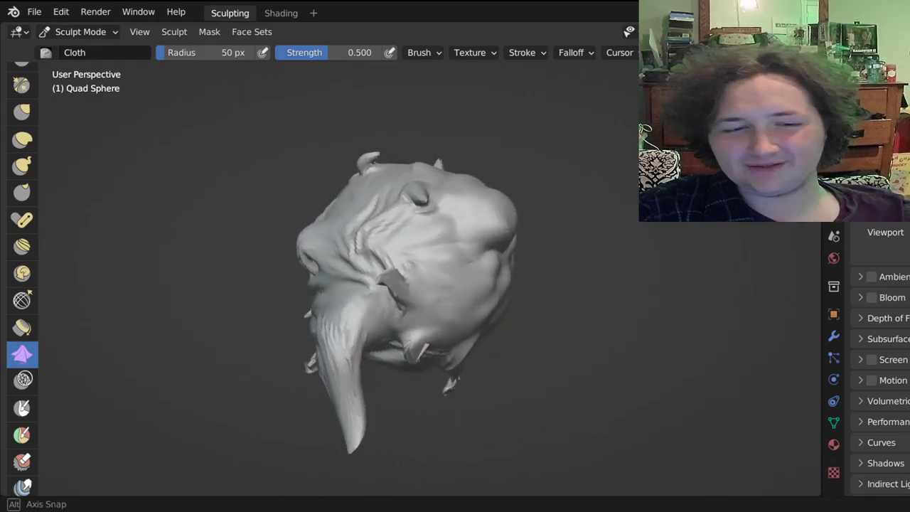
{"action": "middle_click_drag", "start_coordinate": [604, 303], "coordinate": [524, 256]}
{"action": "mouse_move", "coordinate": [415, 279]}
{"action": "left_mouse_down"}
{"action": "mouse_move", "coordinate": [433, 275]}
{"action": "mouse_move", "coordinate": [404, 285]}
{"action": "mouse_move", "coordinate": [401, 308]}
{"action": "left_mouse_up"}
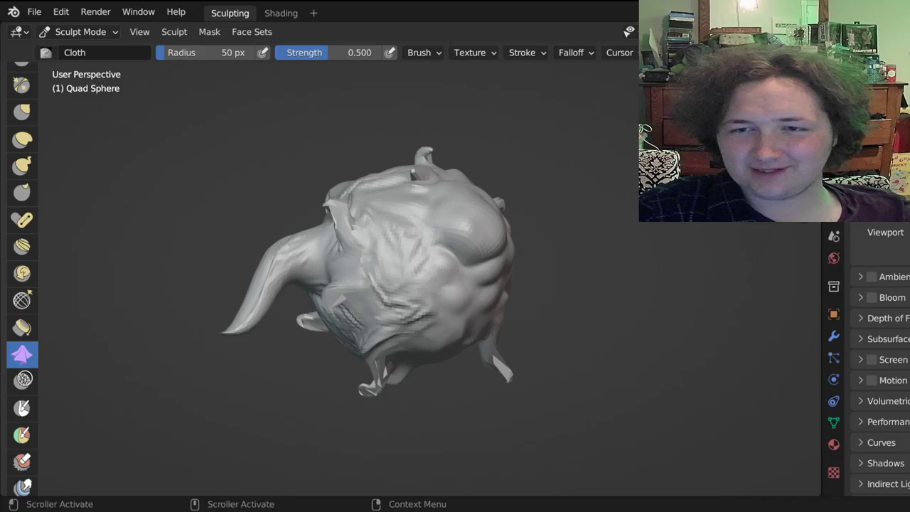
Crumple the cluster of rounded bumps above the thin front tentacle with three Cloth strokes.
{"action": "middle_click_drag", "start_coordinate": [401, 300], "coordinate": [484, 277]}
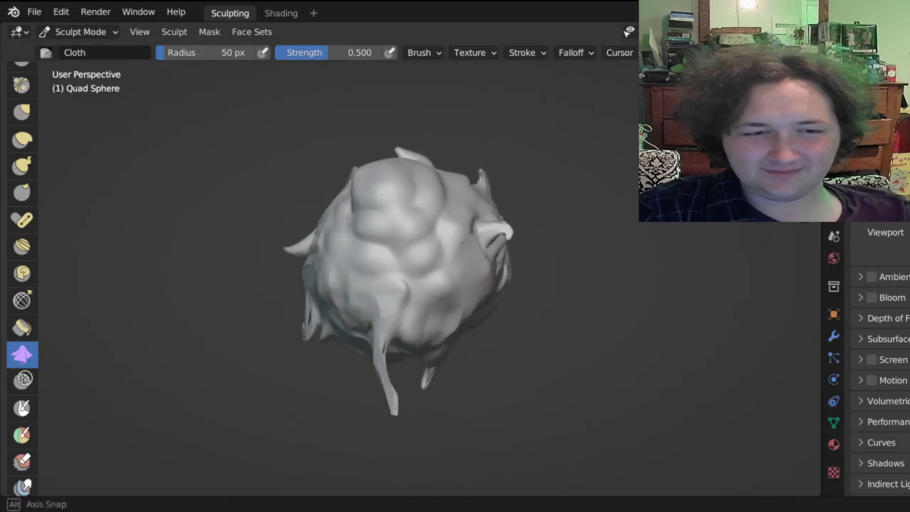
{"action": "middle_click_drag", "start_coordinate": [429, 215], "coordinate": [422, 213]}
{"action": "mouse_move", "coordinate": [390, 198]}
{"action": "left_mouse_down"}
{"action": "mouse_move", "coordinate": [435, 243]}
{"action": "mouse_move", "coordinate": [426, 262]}
{"action": "left_mouse_up"}
{"action": "mouse_move", "coordinate": [342, 246]}
{"action": "left_mouse_down"}
{"action": "mouse_move", "coordinate": [377, 283]}
{"action": "mouse_move", "coordinate": [373, 301]}
{"action": "left_mouse_up"}
{"action": "mouse_move", "coordinate": [426, 320]}
{"action": "left_mouse_down"}
{"action": "mouse_move", "coordinate": [433, 285]}
{"action": "mouse_move", "coordinate": [473, 292]}
{"action": "mouse_move", "coordinate": [444, 224]}
{"action": "left_mouse_up"}
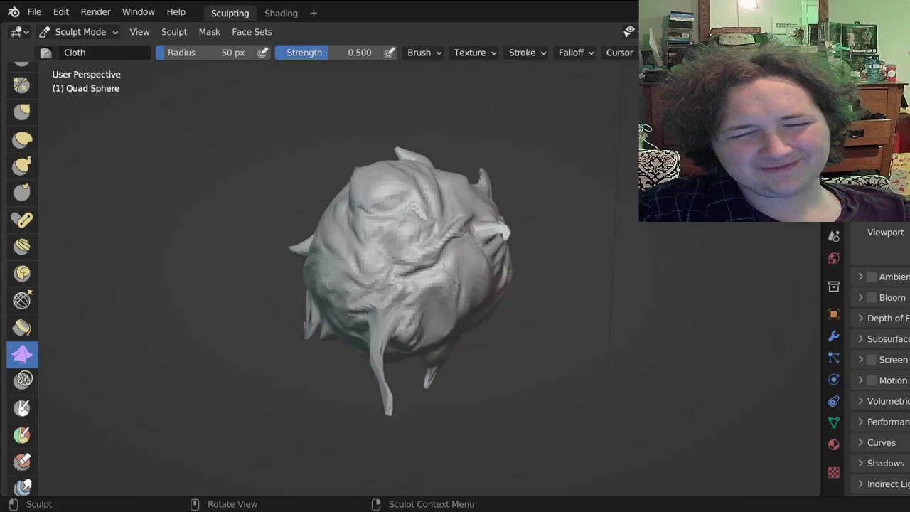
Gather the surface beside the group of lower tentacles into tight folds with the Cloth brush.
{"action": "mouse_move", "coordinate": [441, 231]}
{"action": "middle_mouse_down"}
{"action": "mouse_move", "coordinate": [497, 274]}
{"action": "mouse_move", "coordinate": [512, 256]}
{"action": "middle_mouse_up"}
{"action": "left_click_drag", "start_coordinate": [392, 325], "coordinate": [395, 320]}
{"action": "mouse_move", "coordinate": [473, 269]}
{"action": "left_mouse_down"}
{"action": "mouse_move", "coordinate": [392, 291]}
{"action": "mouse_move", "coordinate": [405, 277]}
{"action": "mouse_move", "coordinate": [404, 290]}
{"action": "left_mouse_up"}
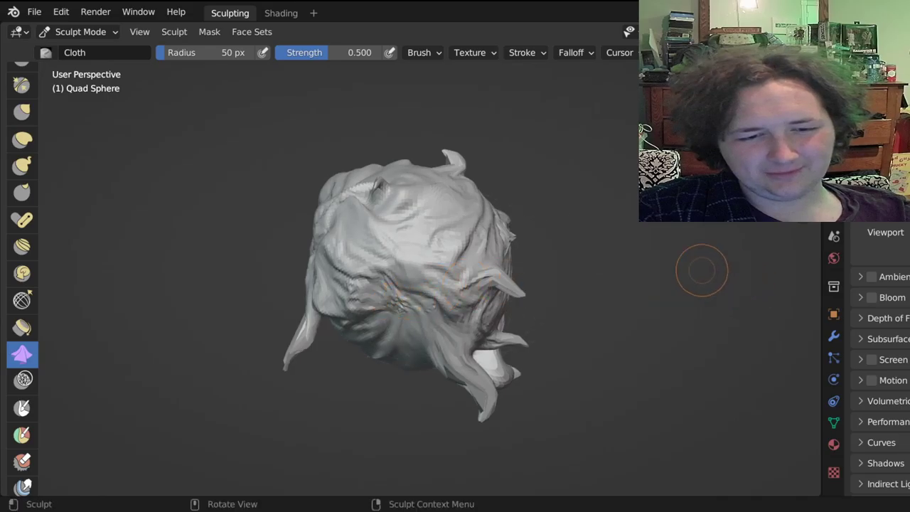
Crease the surface around the large hollow beneath the hooked horns, and its interior, with the Cloth brush.
{"action": "middle_click_drag", "start_coordinate": [675, 266], "coordinate": [679, 253]}
{"action": "mouse_move", "coordinate": [441, 292]}
{"action": "middle_mouse_down"}
{"action": "mouse_move", "coordinate": [463, 284]}
{"action": "mouse_move", "coordinate": [441, 291]}
{"action": "middle_mouse_up"}
{"action": "mouse_move", "coordinate": [339, 285]}
{"action": "left_mouse_down"}
{"action": "mouse_move", "coordinate": [388, 274]}
{"action": "mouse_move", "coordinate": [391, 284]}
{"action": "mouse_move", "coordinate": [398, 249]}
{"action": "left_mouse_up"}
{"action": "mouse_move", "coordinate": [408, 207]}
{"action": "left_mouse_down"}
{"action": "mouse_move", "coordinate": [419, 249]}
{"action": "mouse_move", "coordinate": [434, 238]}
{"action": "mouse_move", "coordinate": [622, 209]}
{"action": "left_mouse_up"}
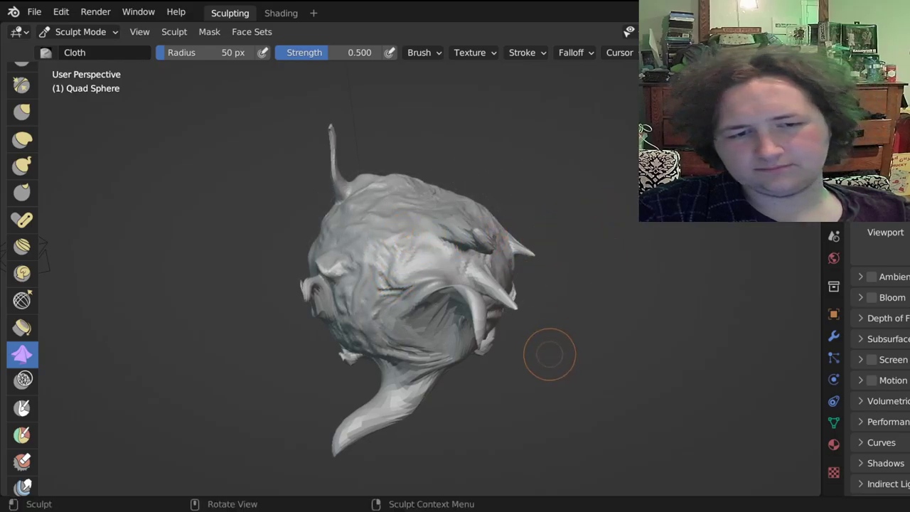
{"action": "mouse_move", "coordinate": [437, 396]}
{"action": "left_mouse_down"}
{"action": "mouse_move", "coordinate": [419, 334]}
{"action": "mouse_move", "coordinate": [426, 343]}
{"action": "mouse_move", "coordinate": [456, 337]}
{"action": "left_mouse_up"}
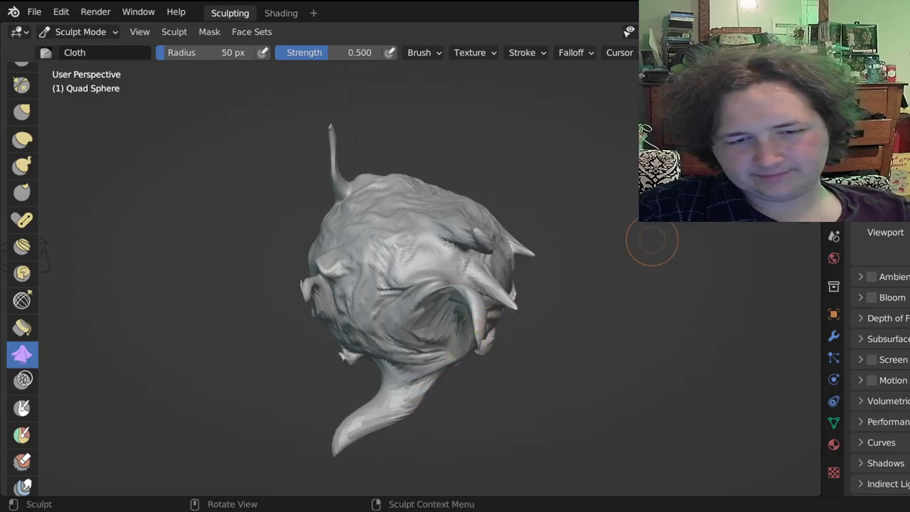
Spread Cloth folds between the upright tentacle and the large horn, over the rounded bulge and onto the neighbouring side.
{"action": "mouse_move", "coordinate": [384, 273]}
{"action": "middle_mouse_down"}
{"action": "mouse_move", "coordinate": [525, 245]}
{"action": "mouse_move", "coordinate": [530, 236]}
{"action": "middle_mouse_up"}
{"action": "mouse_move", "coordinate": [383, 234]}
{"action": "left_mouse_down"}
{"action": "mouse_move", "coordinate": [428, 234]}
{"action": "mouse_move", "coordinate": [418, 241]}
{"action": "mouse_move", "coordinate": [431, 226]}
{"action": "left_mouse_up"}
{"action": "mouse_move", "coordinate": [530, 285]}
{"action": "left_mouse_down"}
{"action": "mouse_move", "coordinate": [542, 306]}
{"action": "mouse_move", "coordinate": [563, 272]}
{"action": "left_mouse_up"}
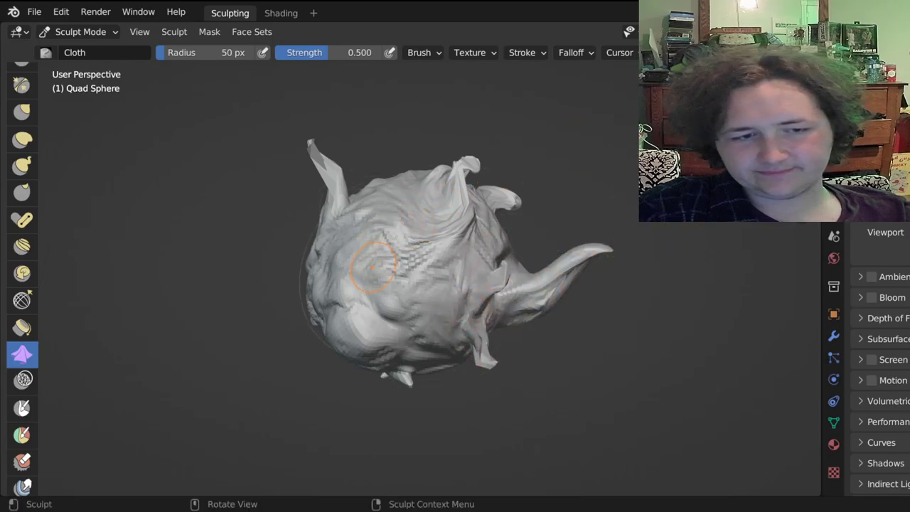
{"action": "mouse_move", "coordinate": [372, 265]}
{"action": "left_mouse_down"}
{"action": "mouse_move", "coordinate": [366, 313]}
{"action": "mouse_move", "coordinate": [377, 317]}
{"action": "mouse_move", "coordinate": [366, 328]}
{"action": "left_mouse_up"}
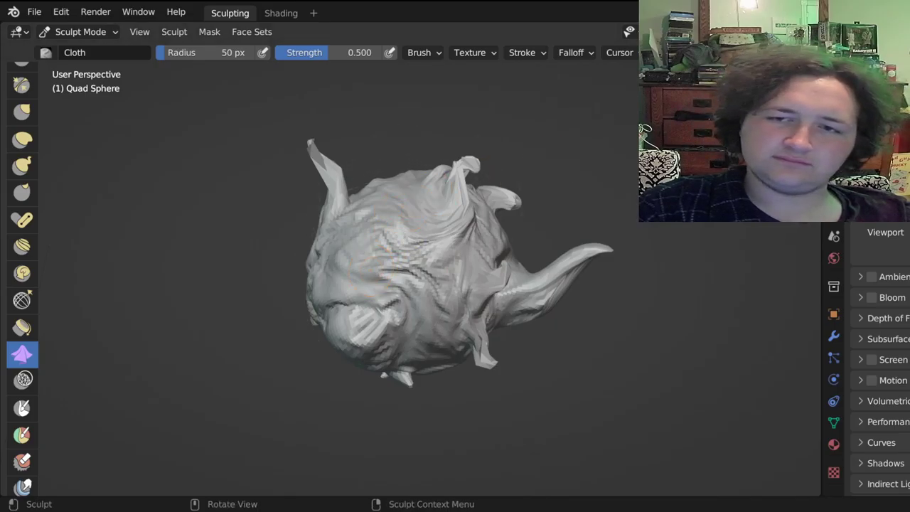
{"action": "mouse_move", "coordinate": [387, 273]}
{"action": "middle_mouse_down"}
{"action": "mouse_move", "coordinate": [355, 266]}
{"action": "mouse_move", "coordinate": [402, 279]}
{"action": "middle_mouse_up"}
{"action": "mouse_move", "coordinate": [349, 256]}
{"action": "left_mouse_down"}
{"action": "mouse_move", "coordinate": [388, 338]}
{"action": "mouse_move", "coordinate": [426, 274]}
{"action": "left_mouse_up"}
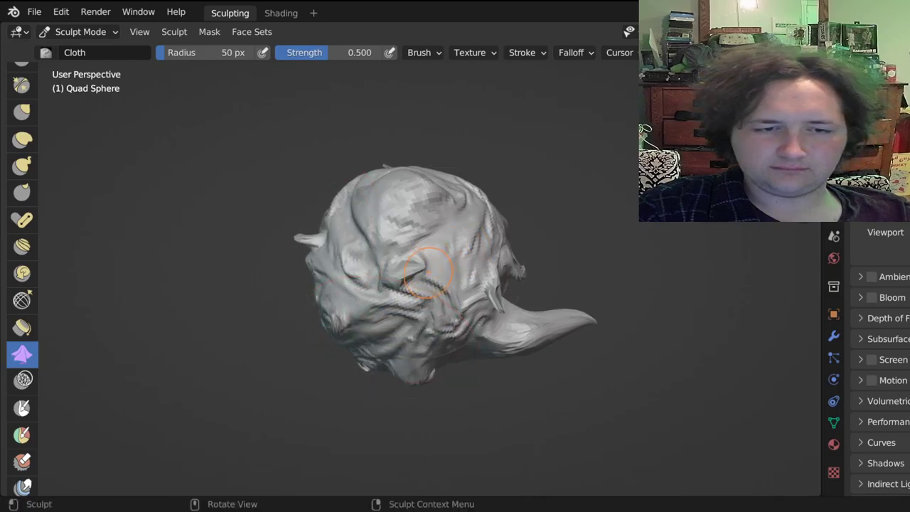
Deepen the folds around the rounded mound above the thin front tentacle with more Cloth strokes.
{"action": "mouse_move", "coordinate": [498, 277]}
{"action": "middle_mouse_down"}
{"action": "mouse_move", "coordinate": [427, 306]}
{"action": "mouse_move", "coordinate": [320, 273]}
{"action": "middle_mouse_up"}
{"action": "mouse_move", "coordinate": [547, 221]}
{"action": "middle_mouse_down"}
{"action": "mouse_move", "coordinate": [487, 231]}
{"action": "mouse_move", "coordinate": [604, 223]}
{"action": "middle_mouse_up"}
{"action": "left_click_drag", "start_coordinate": [407, 354], "coordinate": [396, 357]}
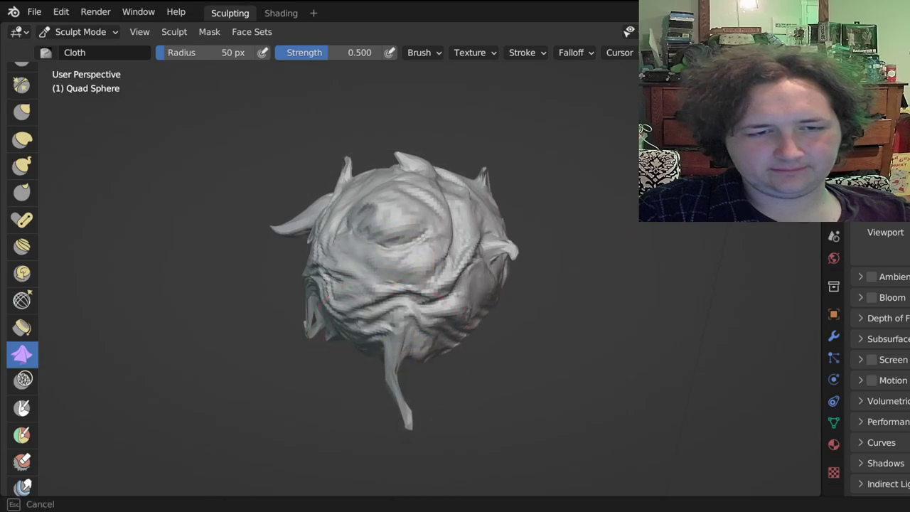
{"action": "left_click_drag", "start_coordinate": [473, 299], "coordinate": [449, 269]}
{"action": "left_click_drag", "start_coordinate": [300, 213], "coordinate": [299, 224]}
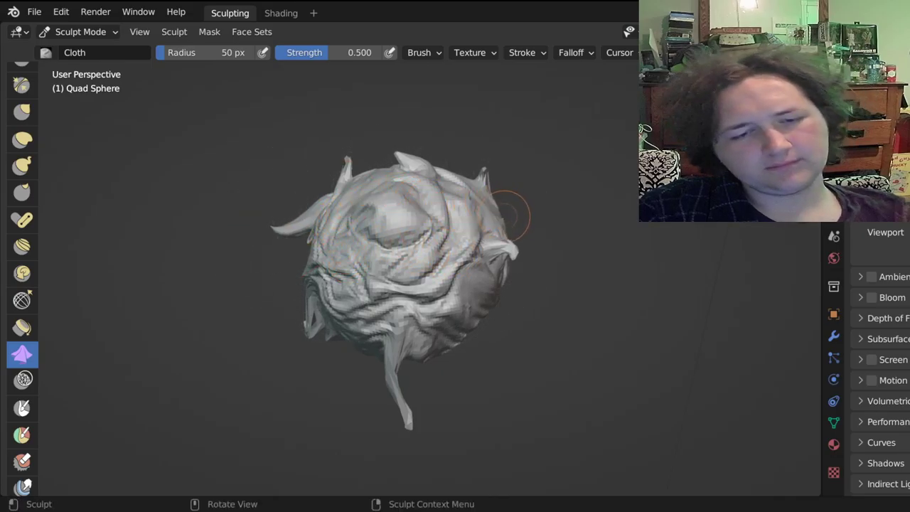
Crease the lower front and the adjoining side between the tentacles with a few more Cloth strokes.
{"action": "mouse_move", "coordinate": [679, 186]}
{"action": "middle_mouse_down"}
{"action": "mouse_move", "coordinate": [594, 231]}
{"action": "mouse_move", "coordinate": [584, 212]}
{"action": "mouse_move", "coordinate": [531, 225]}
{"action": "middle_mouse_up"}
{"action": "mouse_move", "coordinate": [332, 325]}
{"action": "left_mouse_down"}
{"action": "mouse_move", "coordinate": [384, 259]}
{"action": "mouse_move", "coordinate": [373, 284]}
{"action": "mouse_move", "coordinate": [380, 330]}
{"action": "mouse_move", "coordinate": [370, 338]}
{"action": "left_mouse_up"}
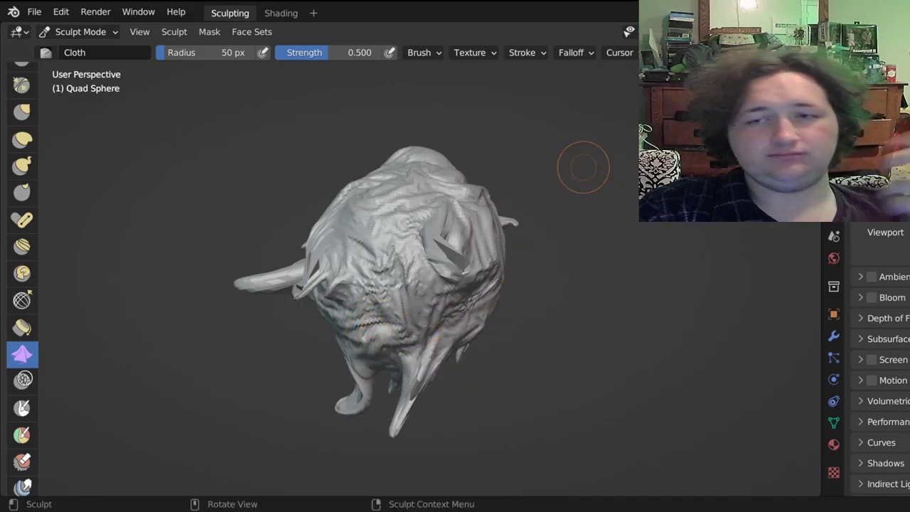
{"action": "mouse_move", "coordinate": [497, 164]}
{"action": "middle_mouse_down"}
{"action": "mouse_move", "coordinate": [433, 178]}
{"action": "mouse_move", "coordinate": [485, 161]}
{"action": "middle_mouse_up"}
{"action": "mouse_move", "coordinate": [377, 214]}
{"action": "left_mouse_down"}
{"action": "mouse_move", "coordinate": [398, 256]}
{"action": "mouse_move", "coordinate": [369, 267]}
{"action": "left_mouse_up"}
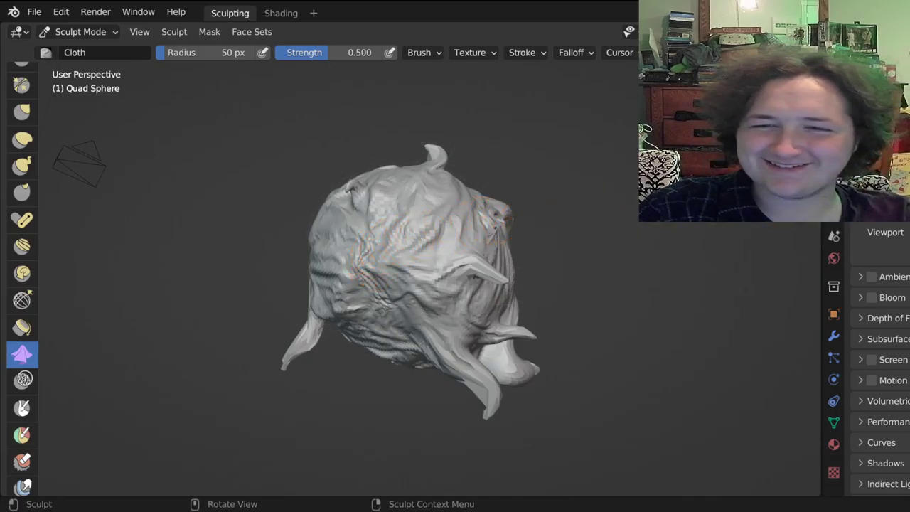
Try the Simplify brush near the large horn, and the Mask brush on the wrinkled middle of the surface.
{"action": "mouse_move", "coordinate": [427, 270]}
{"action": "middle_mouse_down"}
{"action": "mouse_move", "coordinate": [626, 260]}
{"action": "mouse_move", "coordinate": [597, 267]}
{"action": "middle_mouse_up"}
{"action": "middle_click_drag", "start_coordinate": [761, 163], "coordinate": [789, 155]}
{"action": "key", "text": "KP_5"}
{"action": "key", "text": "KP_1"}
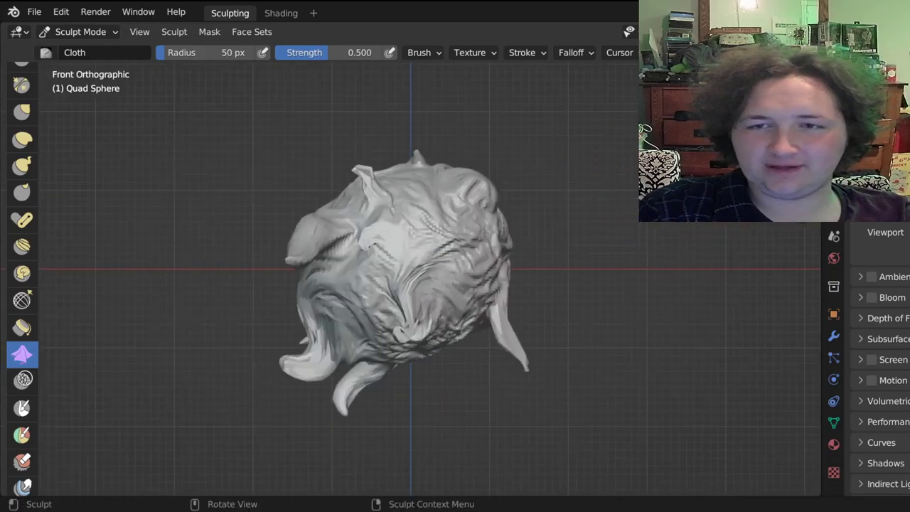
{"action": "middle_click_drag", "start_coordinate": [142, 206], "coordinate": [188, 198]}
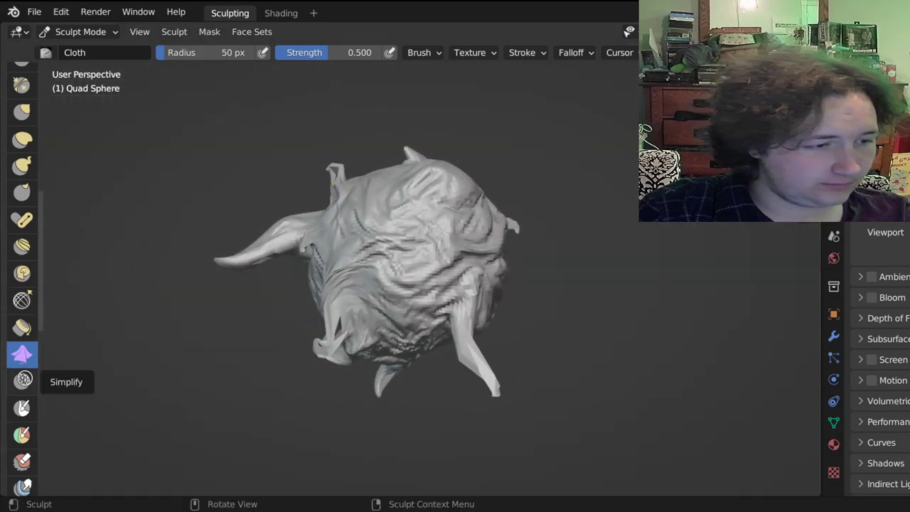
{"action": "left_click", "coordinate": [24, 379]}
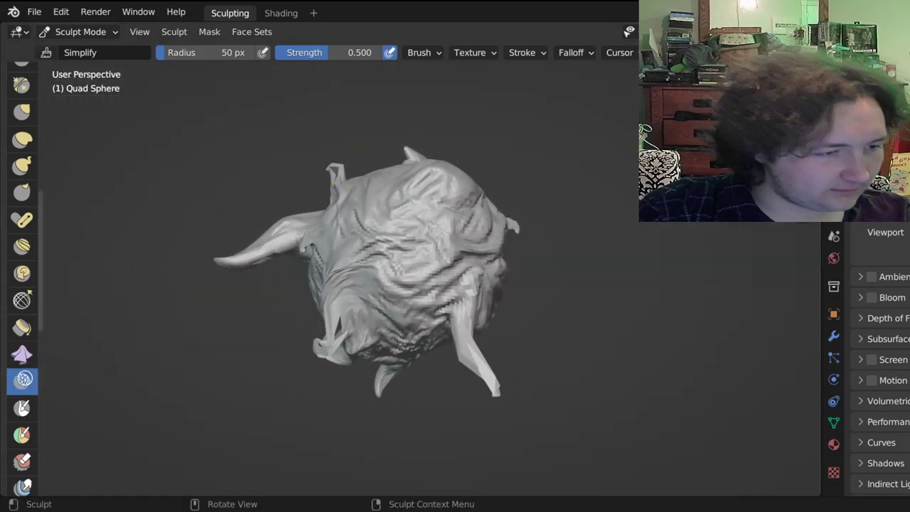
{"action": "left_click_drag", "start_coordinate": [287, 268], "coordinate": [297, 251]}
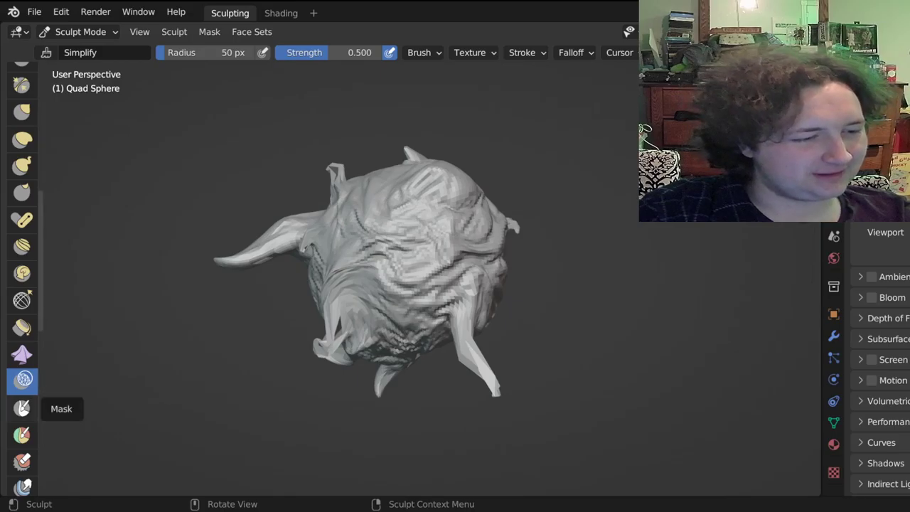
{"action": "left_click", "coordinate": [22, 407]}
{"action": "left_click_drag", "start_coordinate": [412, 266], "coordinate": [391, 283]}
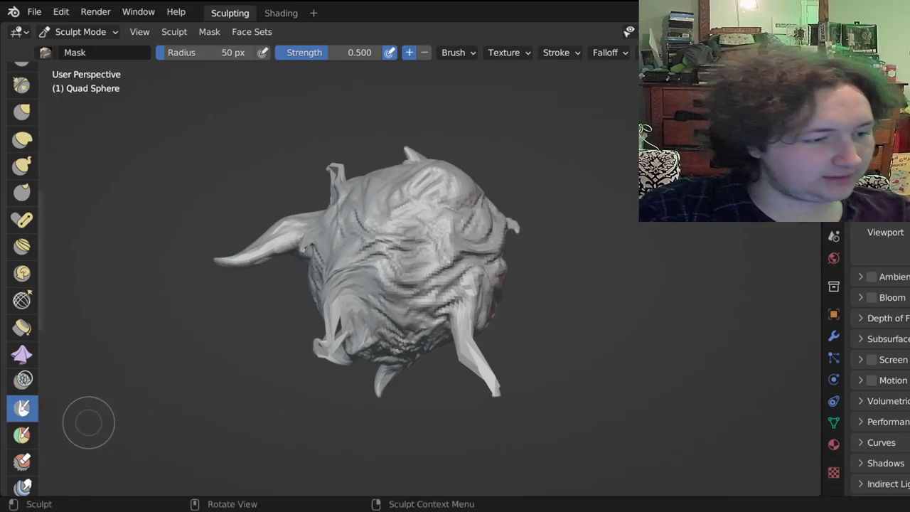
Paint overlapping green, teal and purple face sets down the middle of the sculpt with the Draw Face Sets brush.
{"action": "left_click", "coordinate": [22, 436]}
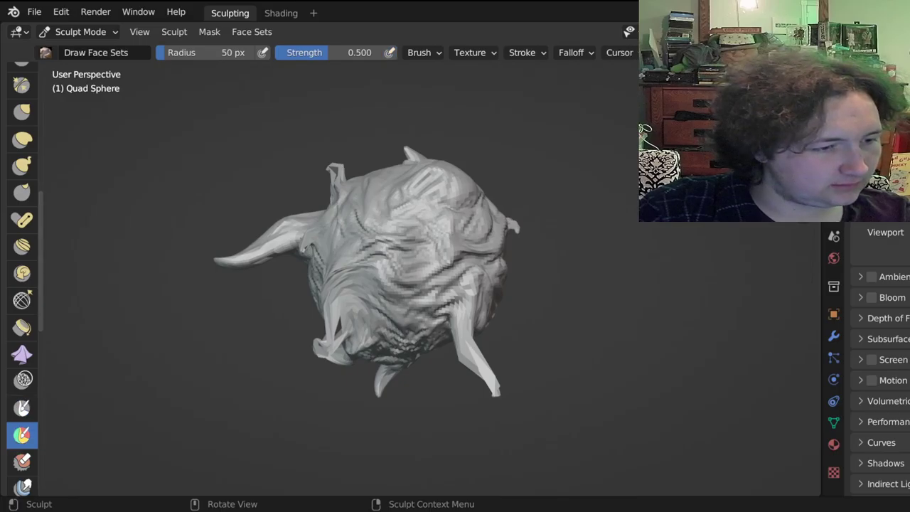
{"action": "right_click", "coordinate": [22, 433]}
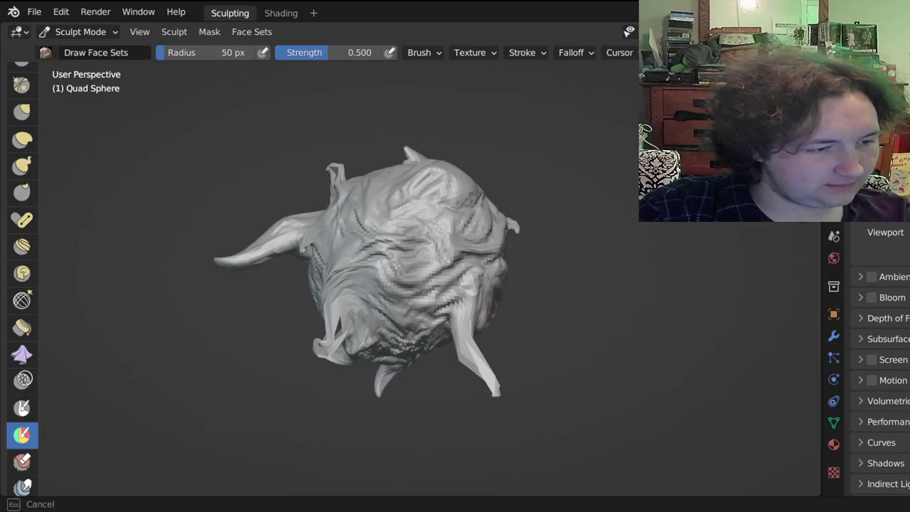
{"action": "mouse_move", "coordinate": [405, 227]}
{"action": "left_mouse_down"}
{"action": "mouse_move", "coordinate": [418, 292]}
{"action": "mouse_move", "coordinate": [359, 295]}
{"action": "mouse_move", "coordinate": [426, 213]}
{"action": "mouse_move", "coordinate": [409, 188]}
{"action": "left_mouse_up"}
{"action": "mouse_move", "coordinate": [419, 309]}
{"action": "left_mouse_down"}
{"action": "mouse_move", "coordinate": [424, 295]}
{"action": "mouse_move", "coordinate": [432, 313]}
{"action": "mouse_move", "coordinate": [423, 183]}
{"action": "mouse_move", "coordinate": [445, 281]}
{"action": "mouse_move", "coordinate": [414, 278]}
{"action": "left_mouse_up"}
{"action": "left_click", "coordinate": [425, 277]}
{"action": "left_click", "coordinate": [420, 239]}
{"action": "left_click", "coordinate": [416, 259]}
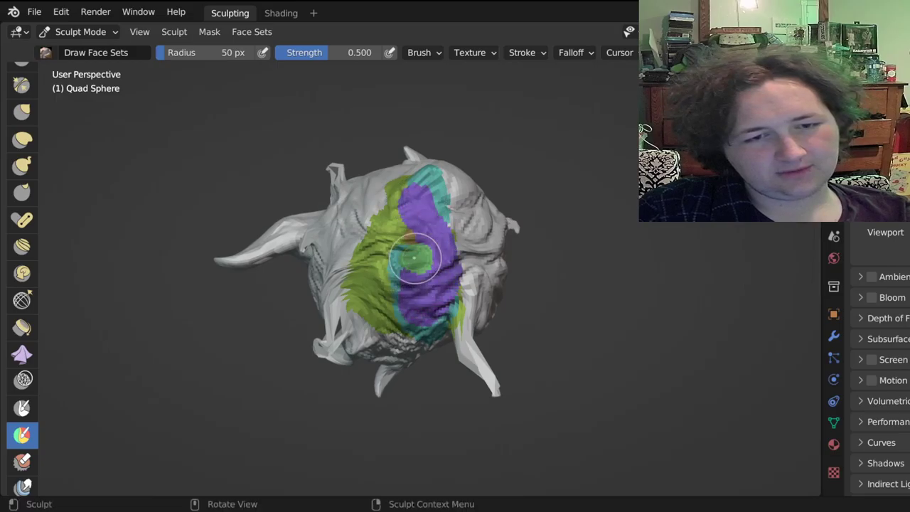
Dab new face sets on the upper green area until one is blue, and extend it down the middle of the sculpt.
{"action": "left_click", "coordinate": [399, 216]}
{"action": "left_click", "coordinate": [398, 216]}
{"action": "left_click", "coordinate": [400, 213]}
{"action": "left_click", "coordinate": [400, 212]}
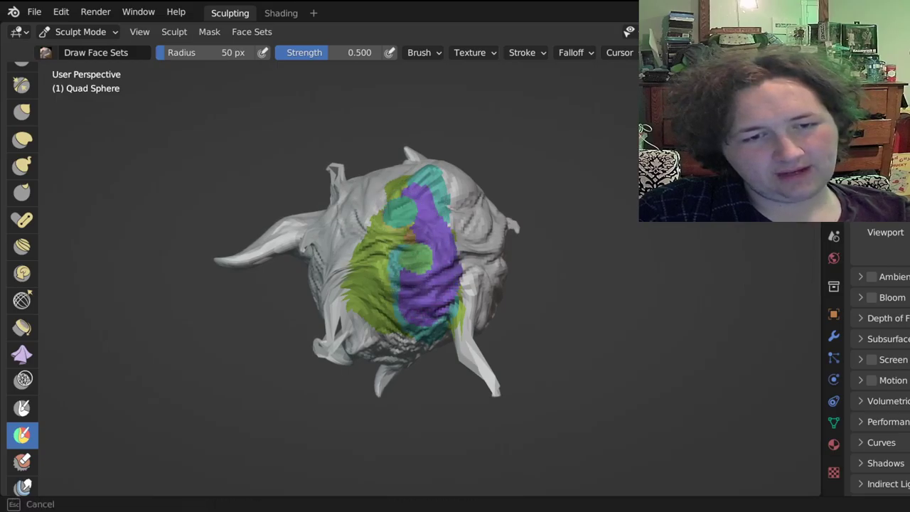
{"action": "left_click", "coordinate": [399, 212]}
{"action": "left_click", "coordinate": [400, 212]}
{"action": "left_click", "coordinate": [399, 211]}
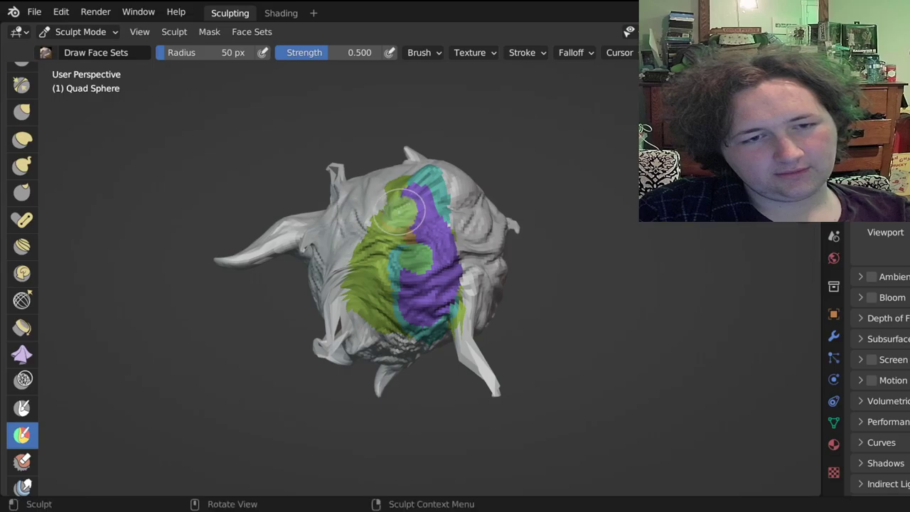
{"action": "left_click", "coordinate": [399, 211]}
{"action": "left_click", "coordinate": [399, 211]}
{"action": "left_click", "coordinate": [399, 211]}
{"action": "left_click", "coordinate": [399, 211]}
{"action": "left_click", "coordinate": [400, 211]}
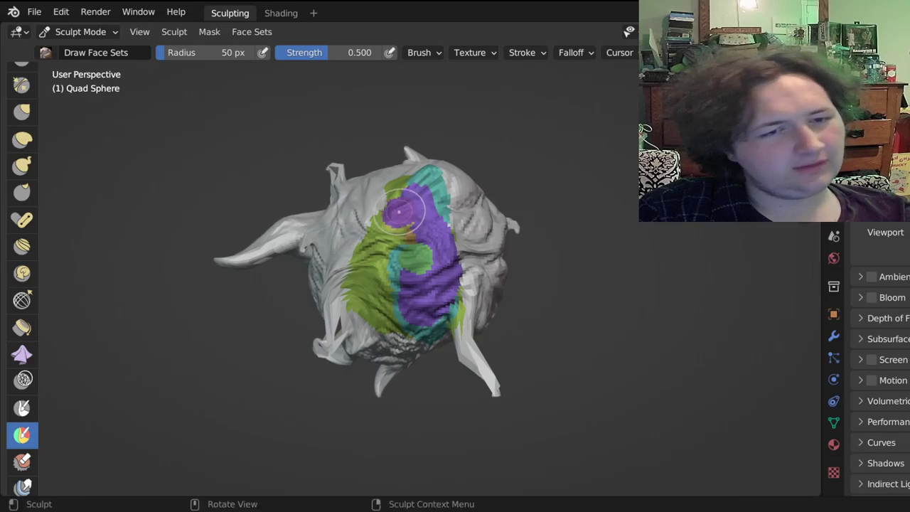
{"action": "left_click", "coordinate": [399, 211]}
{"action": "left_click", "coordinate": [399, 211]}
{"action": "left_click", "coordinate": [400, 210]}
{"action": "left_click", "coordinate": [400, 210]}
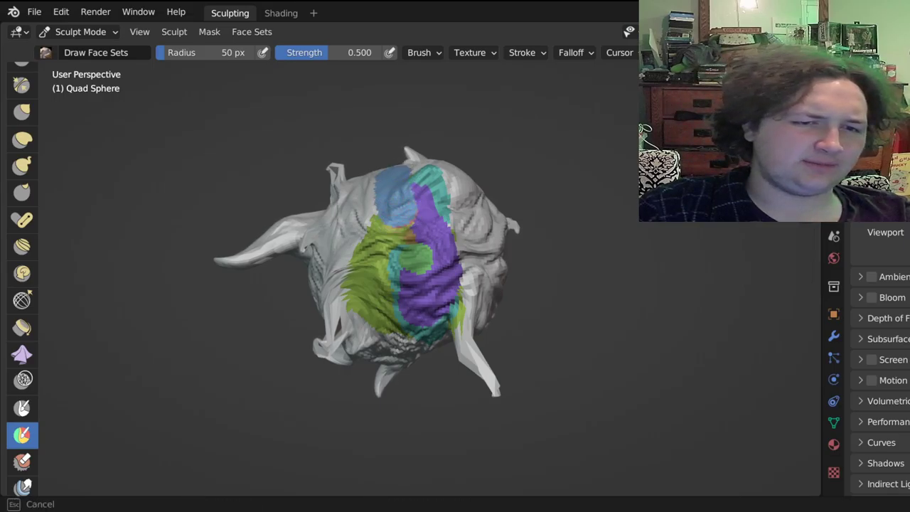
{"action": "mouse_move", "coordinate": [409, 228]}
{"action": "left_mouse_down"}
{"action": "mouse_move", "coordinate": [415, 276]}
{"action": "mouse_move", "coordinate": [407, 282]}
{"action": "left_mouse_up"}
Dab new face sets beside the large horn until one is pink, and spread it over the facing side of the sculpt.
{"action": "left_click", "coordinate": [348, 219]}
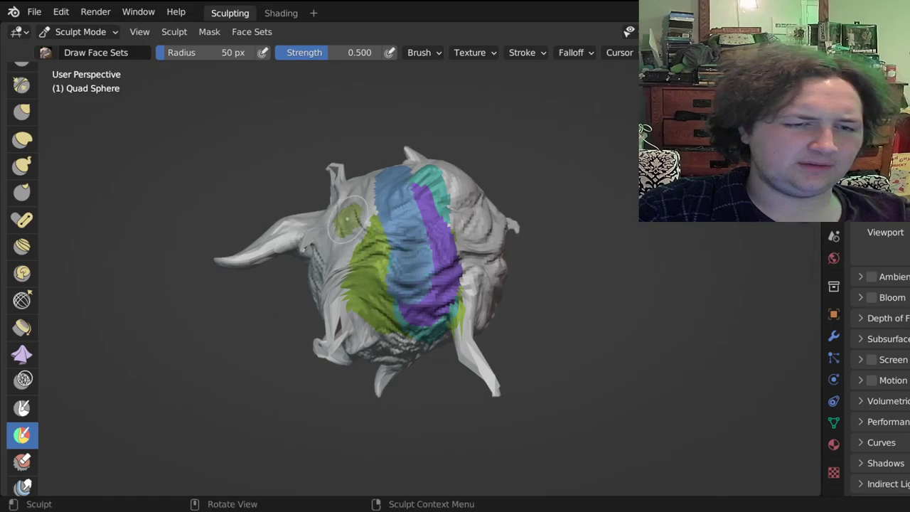
{"action": "left_click", "coordinate": [347, 219]}
{"action": "left_click", "coordinate": [347, 221]}
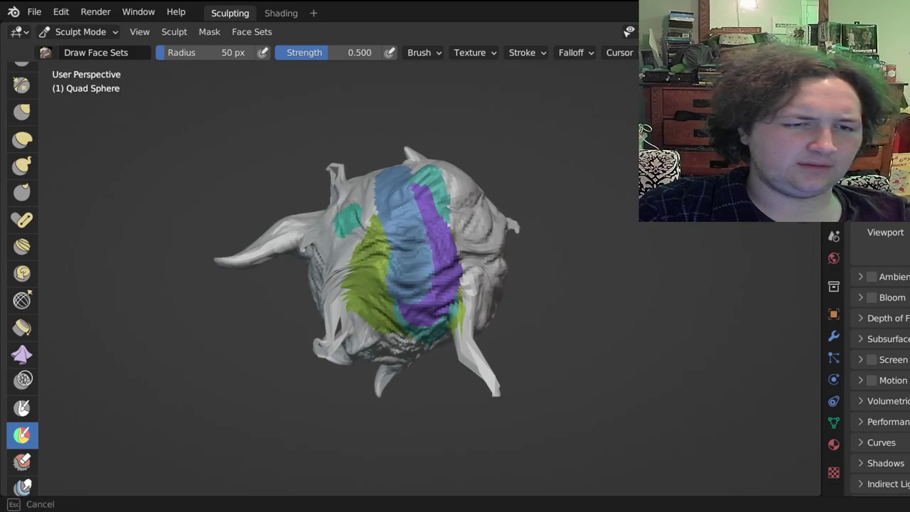
{"action": "left_click", "coordinate": [348, 221]}
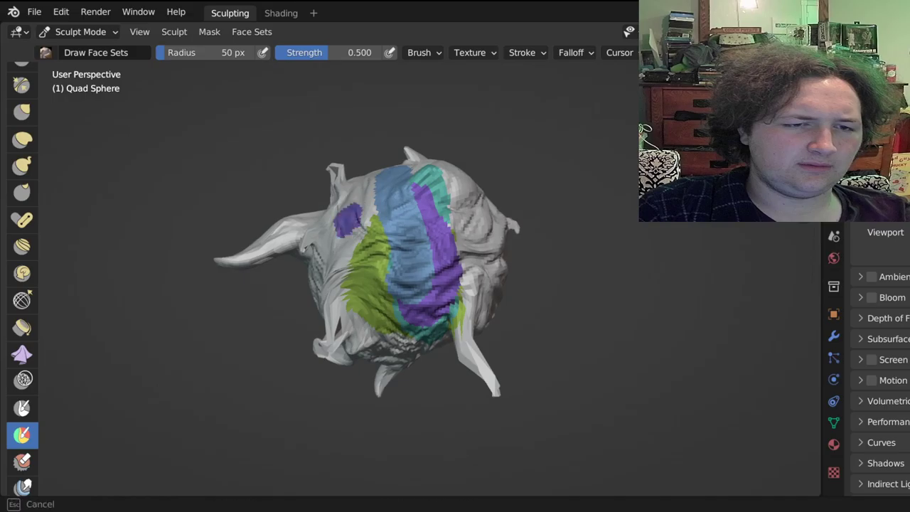
{"action": "left_click", "coordinate": [348, 220]}
{"action": "left_click", "coordinate": [348, 220]}
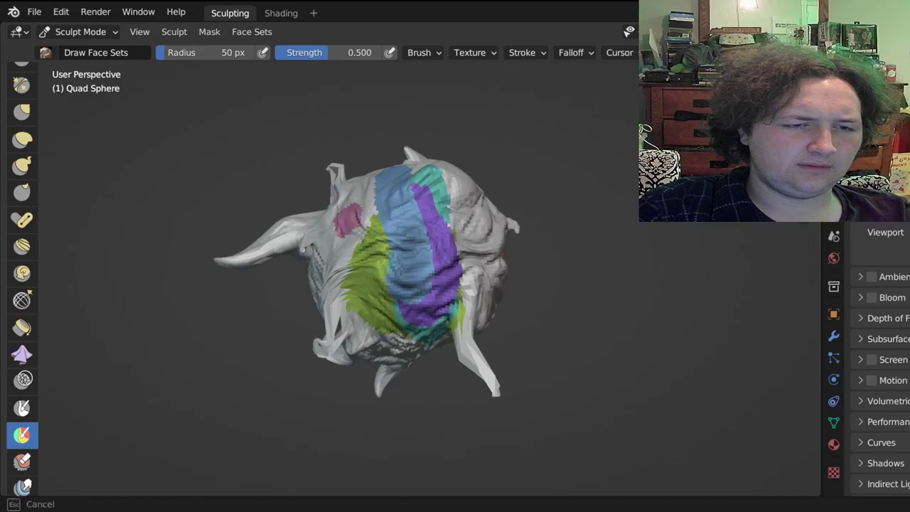
{"action": "mouse_move", "coordinate": [348, 220]}
{"action": "left_mouse_down"}
{"action": "mouse_move", "coordinate": [375, 286]}
{"action": "mouse_move", "coordinate": [377, 227]}
{"action": "mouse_move", "coordinate": [480, 377]}
{"action": "mouse_move", "coordinate": [423, 206]}
{"action": "mouse_move", "coordinate": [445, 177]}
{"action": "mouse_move", "coordinate": [473, 306]}
{"action": "mouse_move", "coordinate": [455, 171]}
{"action": "mouse_move", "coordinate": [462, 249]}
{"action": "mouse_move", "coordinate": [341, 331]}
{"action": "mouse_move", "coordinate": [377, 335]}
{"action": "mouse_move", "coordinate": [364, 351]}
{"action": "mouse_move", "coordinate": [320, 249]}
{"action": "mouse_move", "coordinate": [318, 264]}
{"action": "mouse_move", "coordinate": [316, 221]}
{"action": "mouse_move", "coordinate": [285, 231]}
{"action": "mouse_move", "coordinate": [416, 170]}
{"action": "mouse_move", "coordinate": [355, 189]}
{"action": "mouse_move", "coordinate": [427, 163]}
{"action": "mouse_move", "coordinate": [345, 181]}
{"action": "mouse_move", "coordinate": [416, 156]}
{"action": "mouse_move", "coordinate": [496, 259]}
{"action": "mouse_move", "coordinate": [496, 306]}
{"action": "mouse_move", "coordinate": [497, 213]}
{"action": "mouse_move", "coordinate": [472, 220]}
{"action": "left_mouse_up"}
Zoom out and dab a series of new face sets on the unpainted far side, ending with an orange one.
{"action": "scroll", "coordinate": [472, 220], "scroll_direction": "down", "scroll_amount": 6}
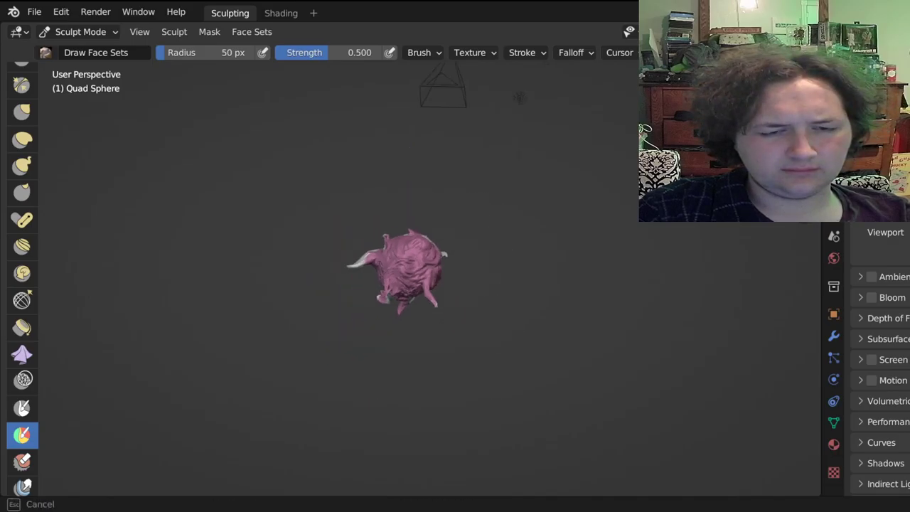
{"action": "middle_click_drag", "start_coordinate": [469, 235], "coordinate": [516, 235]}
{"action": "left_click", "coordinate": [423, 270]}
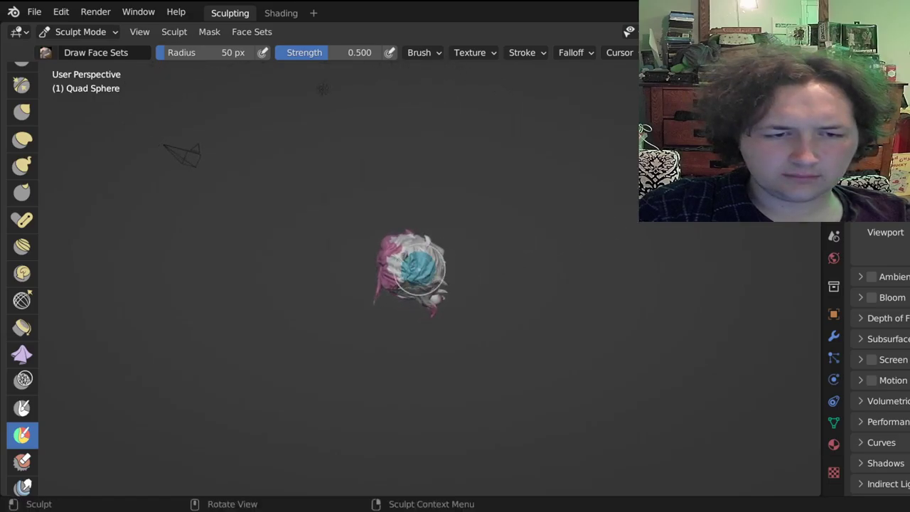
{"action": "left_click", "coordinate": [423, 269]}
{"action": "left_click", "coordinate": [423, 269]}
{"action": "left_click", "coordinate": [422, 269]}
{"action": "left_click", "coordinate": [423, 269]}
{"action": "left_click", "coordinate": [423, 269]}
{"action": "left_click", "coordinate": [422, 269]}
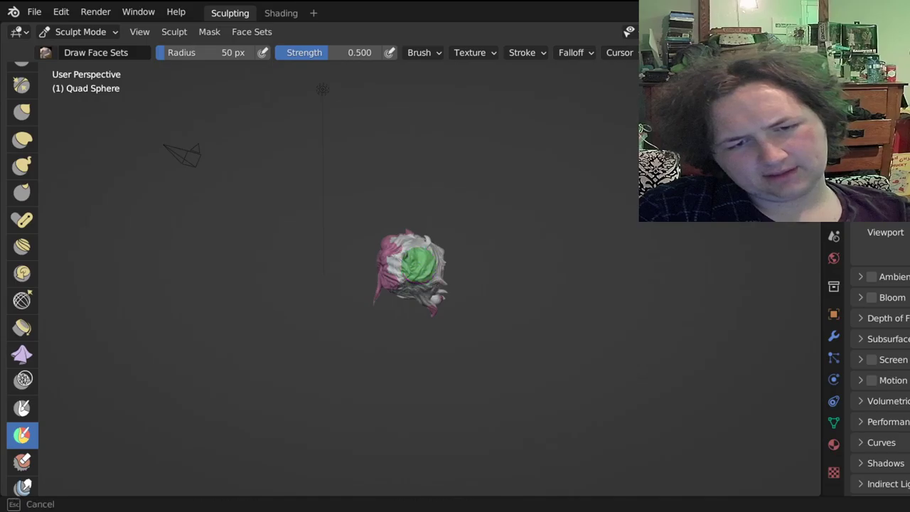
{"action": "left_click", "coordinate": [423, 268]}
{"action": "left_click", "coordinate": [423, 269]}
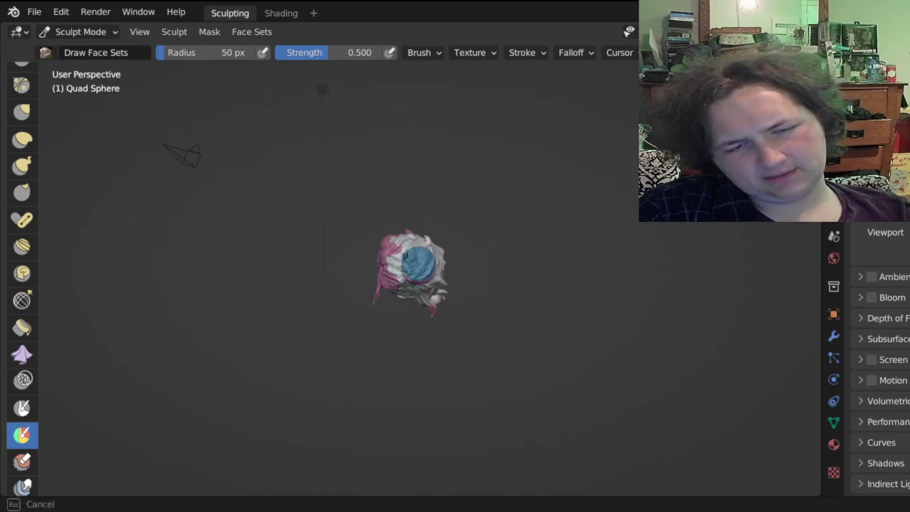
{"action": "left_click", "coordinate": [422, 268]}
{"action": "left_click", "coordinate": [422, 269]}
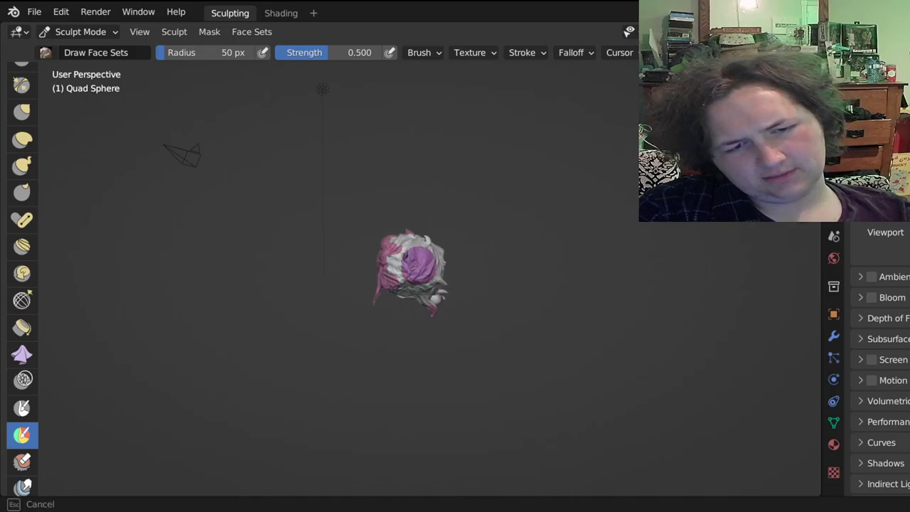
{"action": "left_click", "coordinate": [422, 269]}
{"action": "left_click", "coordinate": [422, 269]}
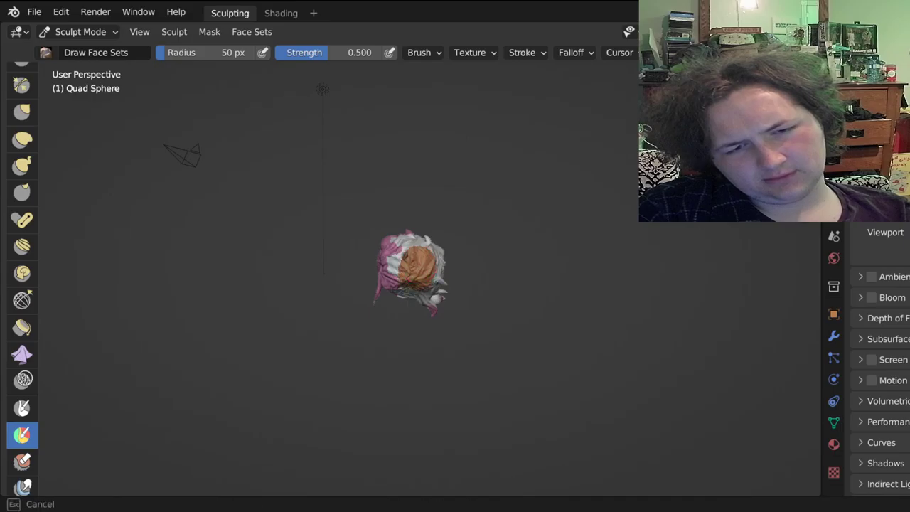
Dab new face sets inside the orange patch until one is red, and paint it over the whole facing side.
{"action": "left_click", "coordinate": [418, 266]}
{"action": "left_click", "coordinate": [417, 265]}
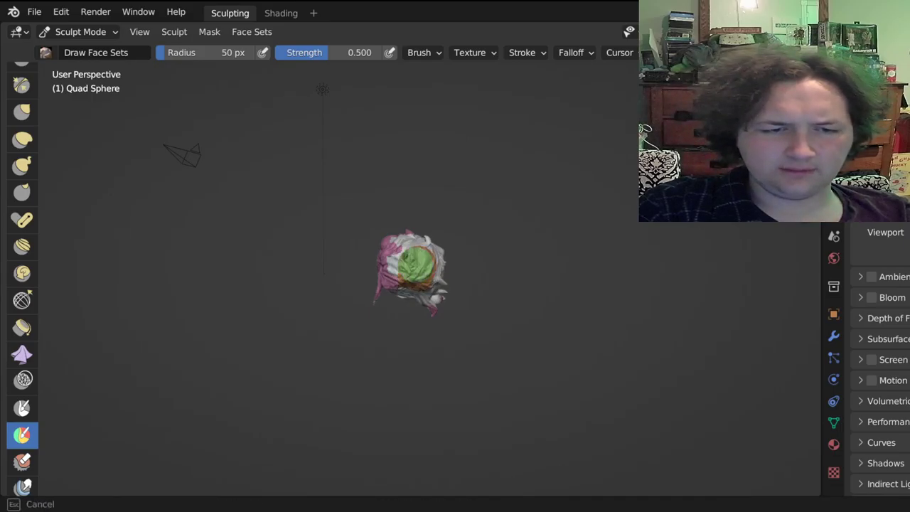
{"action": "left_click", "coordinate": [416, 266]}
{"action": "left_click", "coordinate": [416, 266]}
{"action": "left_click", "coordinate": [416, 265]}
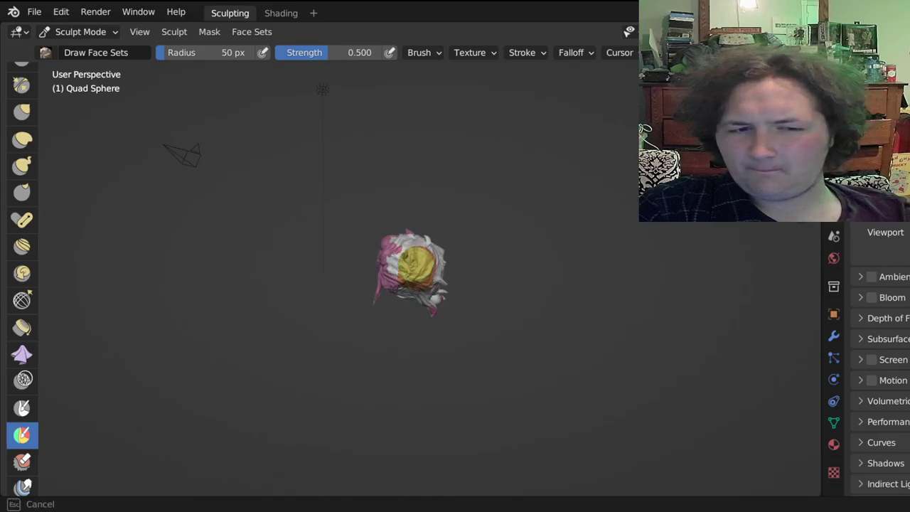
{"action": "left_click", "coordinate": [416, 265]}
{"action": "left_click", "coordinate": [416, 265]}
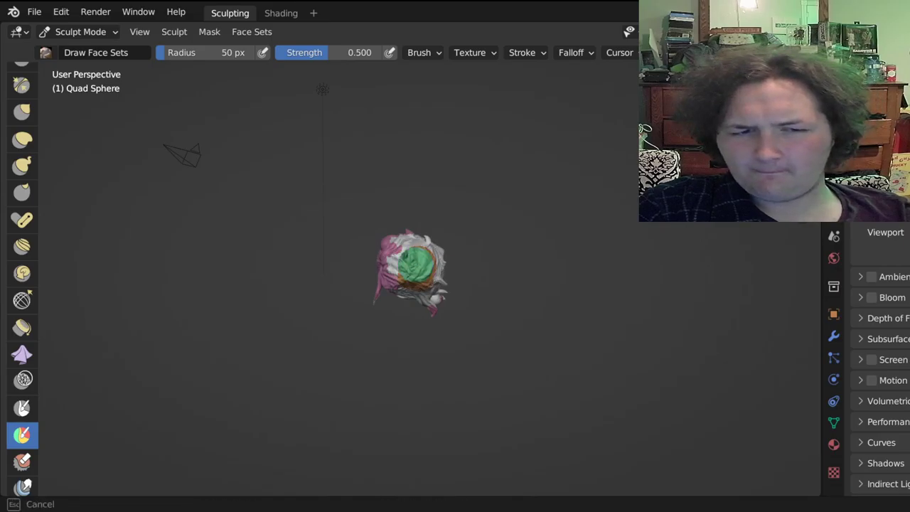
{"action": "left_click", "coordinate": [416, 265]}
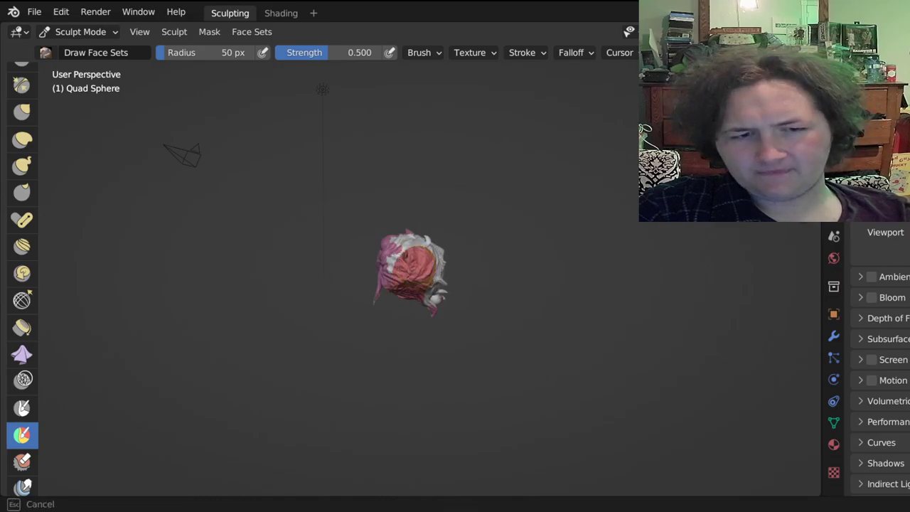
{"action": "mouse_move", "coordinate": [415, 265]}
{"action": "left_mouse_down"}
{"action": "mouse_move", "coordinate": [408, 257]}
{"action": "mouse_move", "coordinate": [435, 291]}
{"action": "left_mouse_up"}
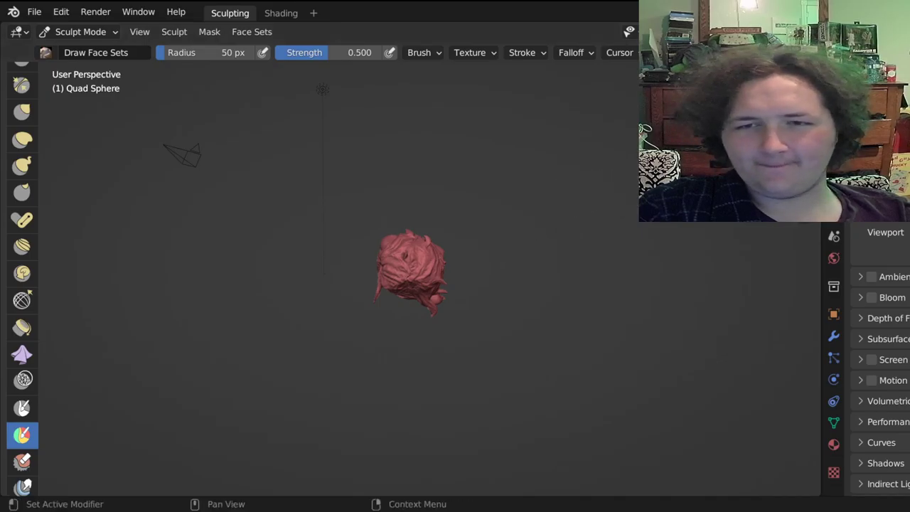
Dab new face sets on the remaining white hollow and spread a crimson one over the white and pink areas.
{"action": "middle_click_drag", "start_coordinate": [512, 277], "coordinate": [306, 296]}
{"action": "mouse_move", "coordinate": [524, 107]}
{"action": "middle_mouse_down"}
{"action": "mouse_move", "coordinate": [498, 132]}
{"action": "mouse_move", "coordinate": [449, 122]}
{"action": "middle_mouse_up"}
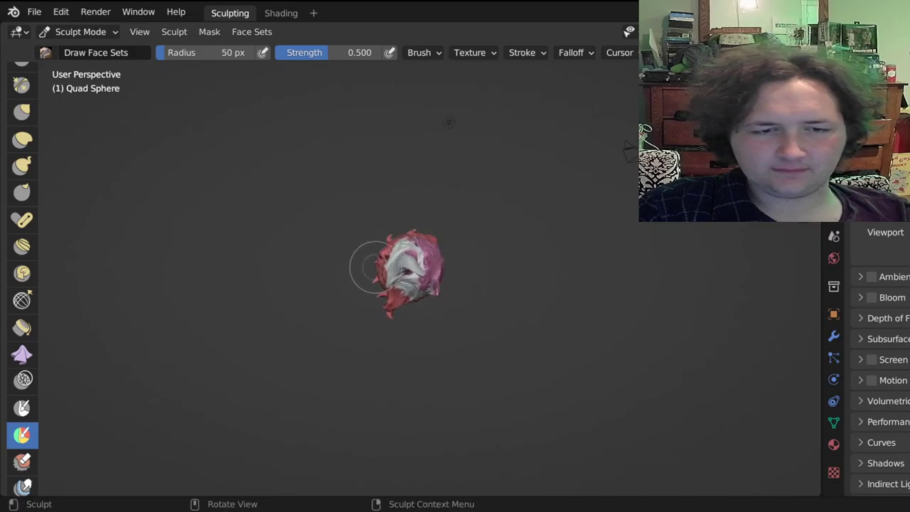
{"action": "left_click_drag", "start_coordinate": [406, 264], "coordinate": [409, 265]}
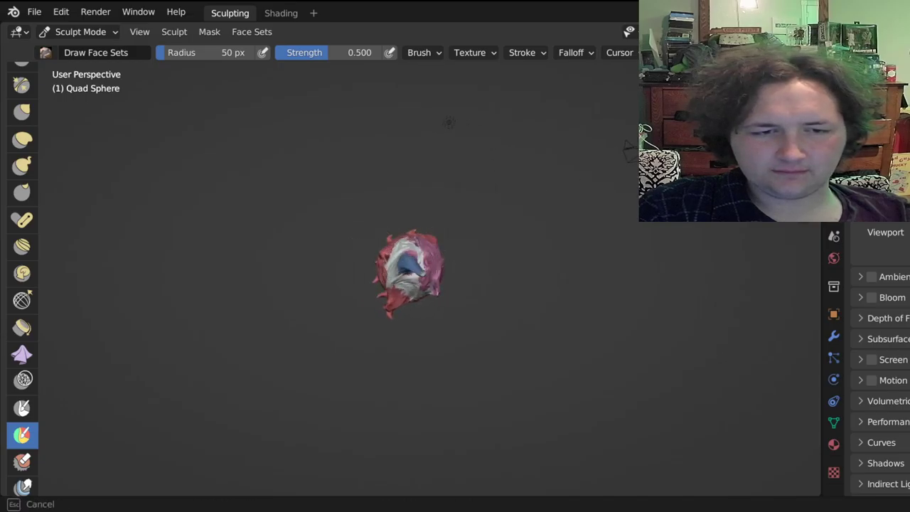
{"action": "left_click", "coordinate": [409, 264]}
{"action": "left_click", "coordinate": [409, 264]}
{"action": "left_click_drag", "start_coordinate": [409, 263], "coordinate": [408, 263]}
{"action": "left_click_drag", "start_coordinate": [409, 263], "coordinate": [408, 263]}
{"action": "left_click_drag", "start_coordinate": [409, 263], "coordinate": [408, 264]}
{"action": "left_click_drag", "start_coordinate": [409, 263], "coordinate": [409, 263]}
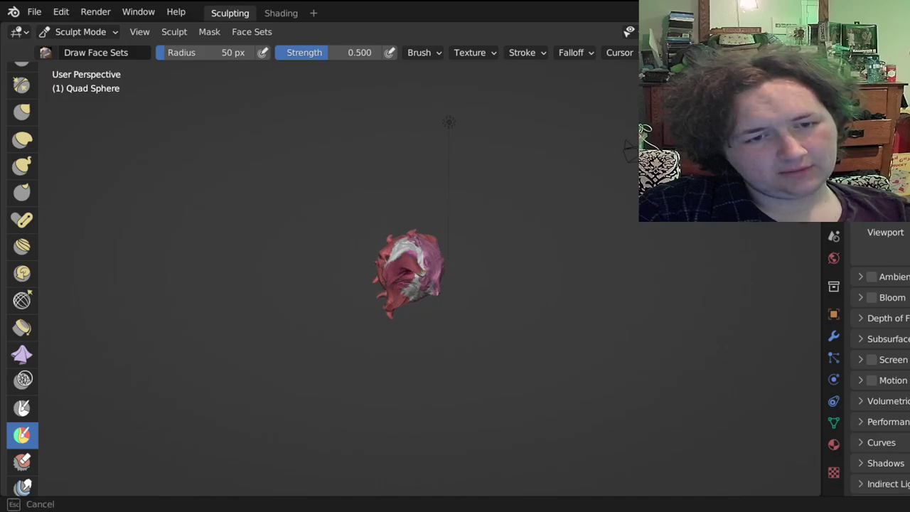
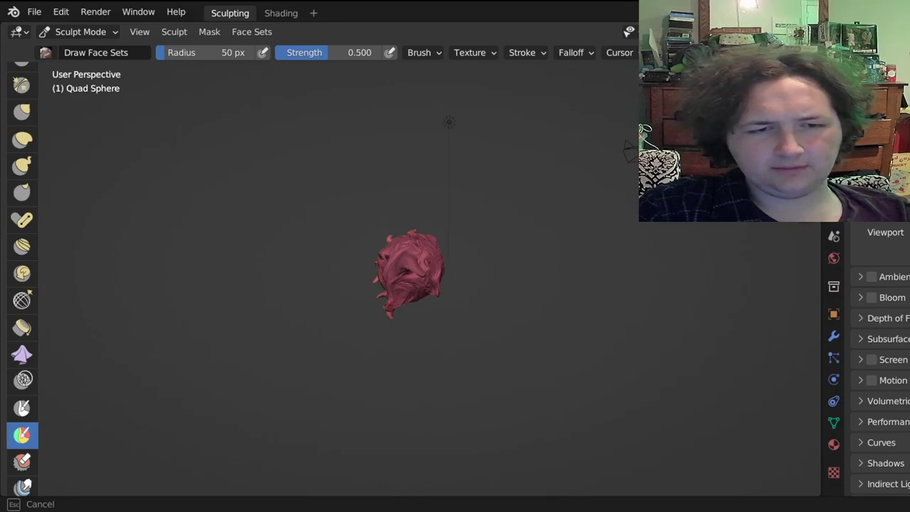
{"action": "left_click_drag", "start_coordinate": [411, 258], "coordinate": [414, 243]}
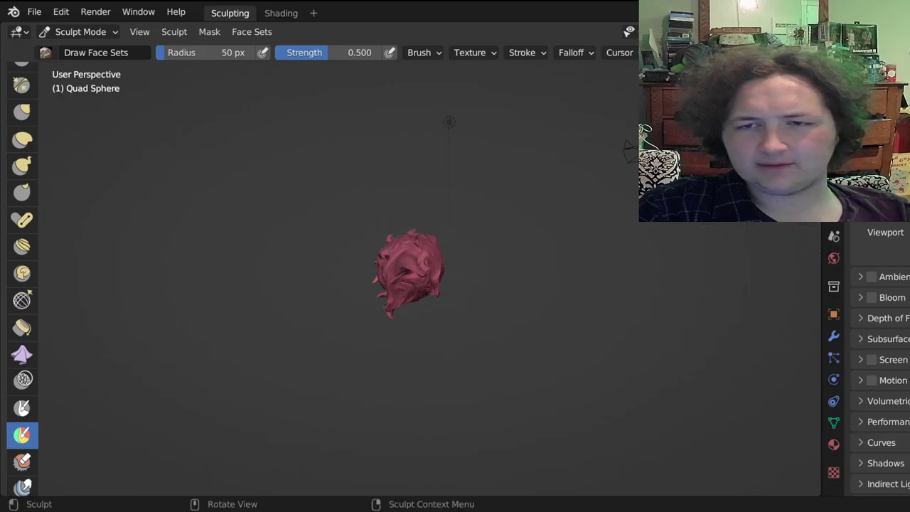
Turn to the far side of the sculpt and dab a series of new face sets there until one is pink.
{"action": "key", "text": "KP_3"}
{"action": "mouse_move", "coordinate": [420, 270]}
{"action": "middle_mouse_down"}
{"action": "mouse_move", "coordinate": [405, 266]}
{"action": "mouse_move", "coordinate": [521, 239]}
{"action": "middle_mouse_up"}
{"action": "left_click_drag", "start_coordinate": [392, 275], "coordinate": [408, 277]}
{"action": "left_click_drag", "start_coordinate": [409, 278], "coordinate": [410, 278]}
{"action": "left_click_drag", "start_coordinate": [410, 277], "coordinate": [410, 278]}
{"action": "left_click_drag", "start_coordinate": [410, 278], "coordinate": [410, 278]}
{"action": "left_click_drag", "start_coordinate": [411, 278], "coordinate": [410, 277]}
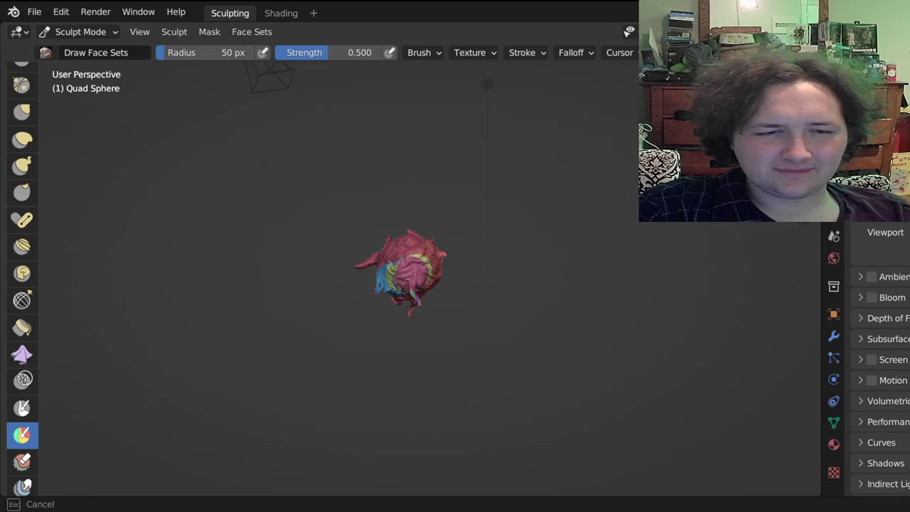
Keep dabbing new face sets at the centre of that patch, passing through yellow and green to another pink one.
{"action": "left_click_drag", "start_coordinate": [410, 277], "coordinate": [410, 277]}
{"action": "left_click", "coordinate": [416, 268]}
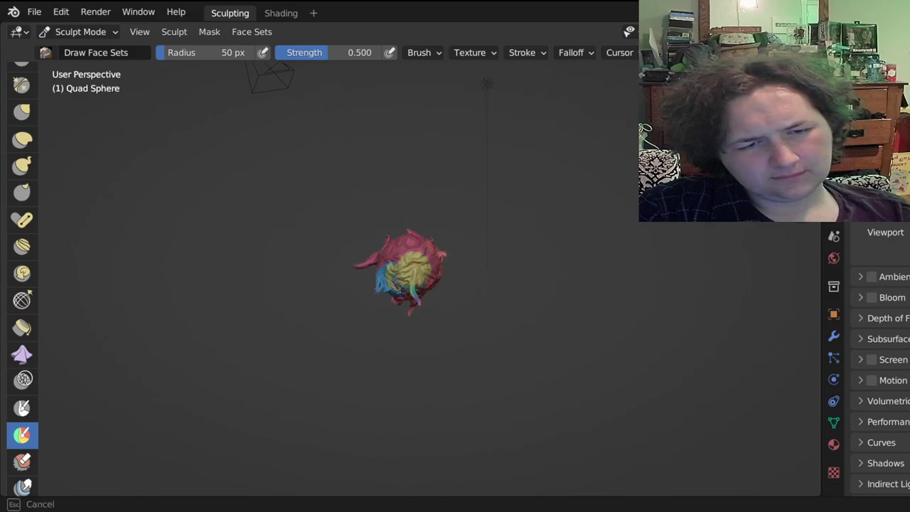
{"action": "left_click", "coordinate": [417, 268]}
{"action": "left_click", "coordinate": [416, 268]}
{"action": "left_click_drag", "start_coordinate": [415, 269], "coordinate": [414, 269]}
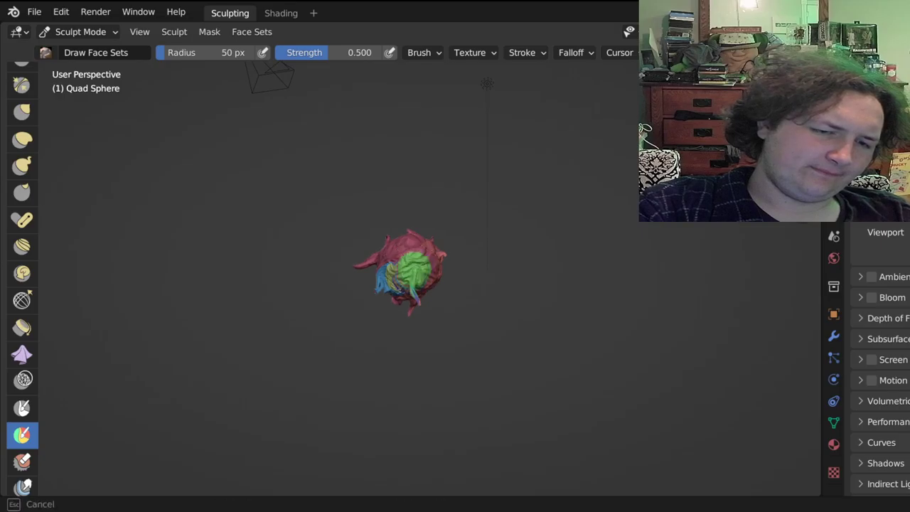
{"action": "left_click", "coordinate": [415, 270]}
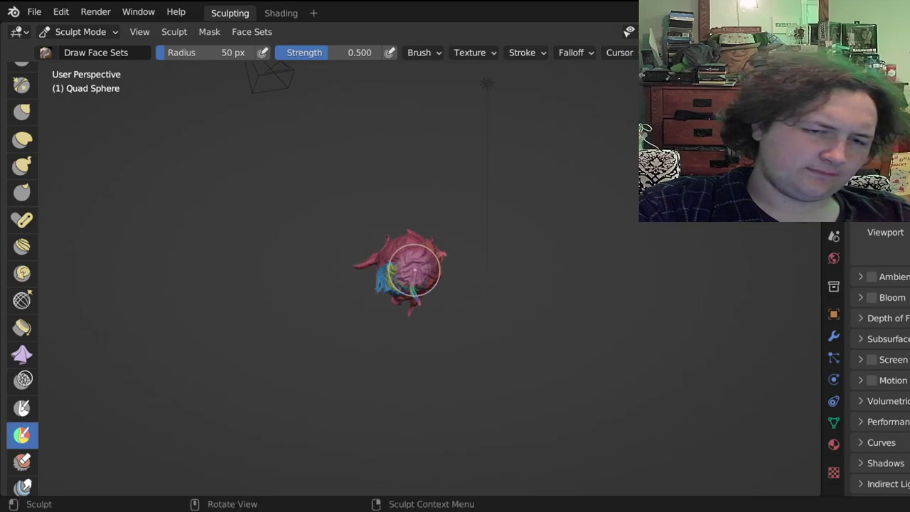
Draw more face sets over the patch and the blue area beside it, ending with a salmon one covering the whole side.
{"action": "left_click_drag", "start_coordinate": [406, 271], "coordinate": [411, 270]}
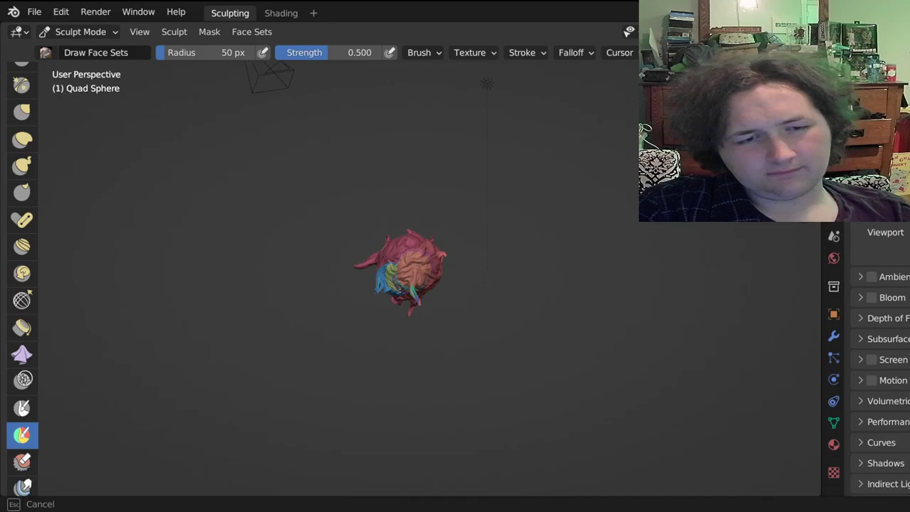
{"action": "left_click_drag", "start_coordinate": [411, 270], "coordinate": [409, 271]}
{"action": "left_click_drag", "start_coordinate": [409, 271], "coordinate": [414, 271]}
{"action": "left_click_drag", "start_coordinate": [414, 271], "coordinate": [414, 271]}
{"action": "left_click_drag", "start_coordinate": [414, 271], "coordinate": [411, 271]}
{"action": "left_click_drag", "start_coordinate": [410, 271], "coordinate": [411, 271]}
{"action": "left_click_drag", "start_coordinate": [410, 270], "coordinate": [410, 271]}
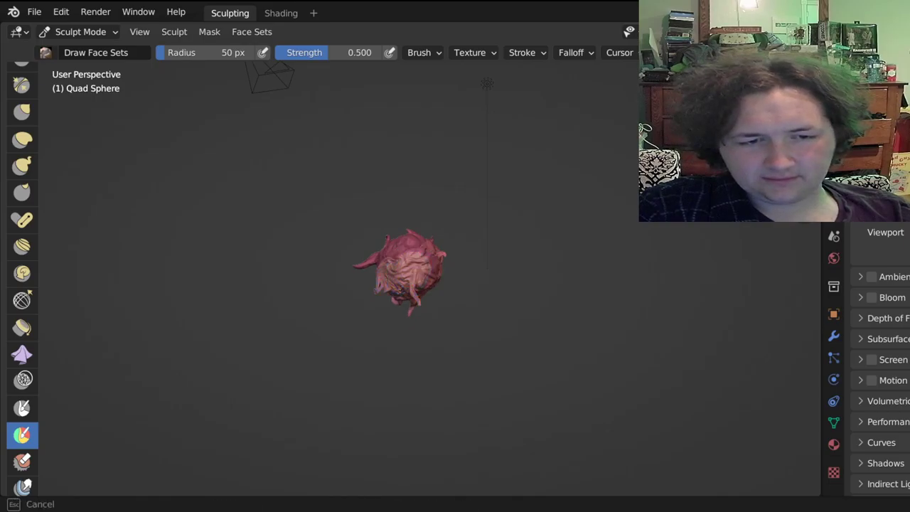
{"action": "left_click_drag", "start_coordinate": [411, 271], "coordinate": [410, 271]}
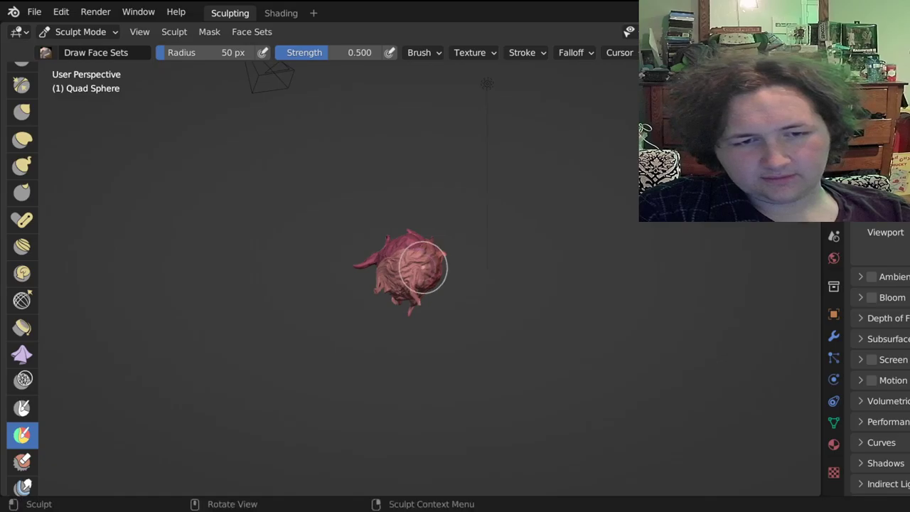
Switch to the Multires Displacement Eraser and try it on the crimson and salmon areas of the sculpt.
{"action": "middle_click_drag", "start_coordinate": [487, 84], "coordinate": [386, 89]}
{"action": "middle_click_drag", "start_coordinate": [488, 83], "coordinate": [525, 108]}
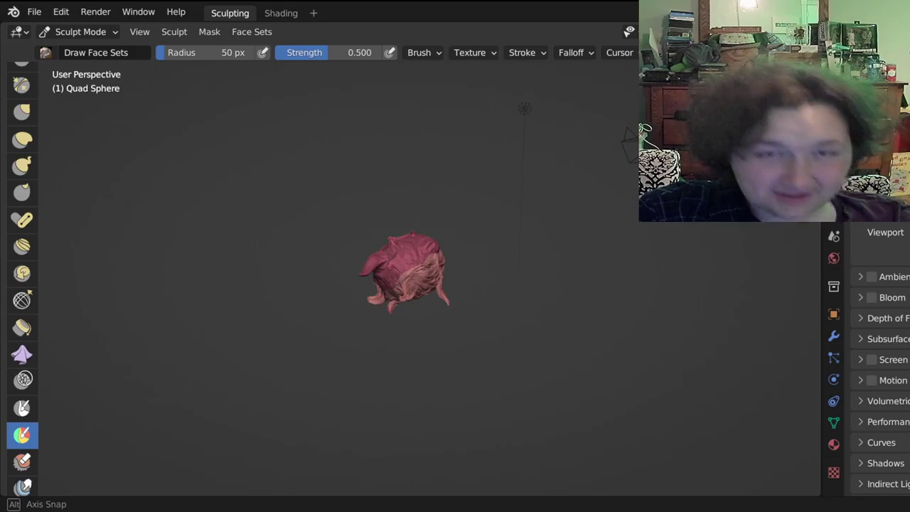
{"action": "scroll", "coordinate": [402, 271], "scroll_direction": "up", "scroll_amount": 5}
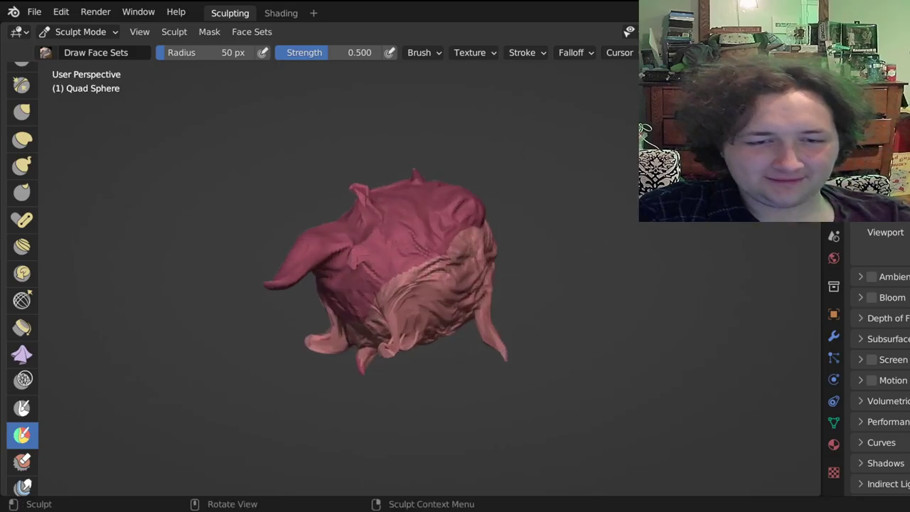
{"action": "mouse_move", "coordinate": [427, 284]}
{"action": "middle_mouse_down"}
{"action": "mouse_move", "coordinate": [418, 263]}
{"action": "mouse_move", "coordinate": [284, 250]}
{"action": "mouse_move", "coordinate": [274, 229]}
{"action": "middle_mouse_up"}
{"action": "mouse_move", "coordinate": [512, 266]}
{"action": "middle_mouse_down"}
{"action": "mouse_move", "coordinate": [557, 263]}
{"action": "mouse_move", "coordinate": [622, 281]}
{"action": "mouse_move", "coordinate": [423, 183]}
{"action": "middle_mouse_up"}
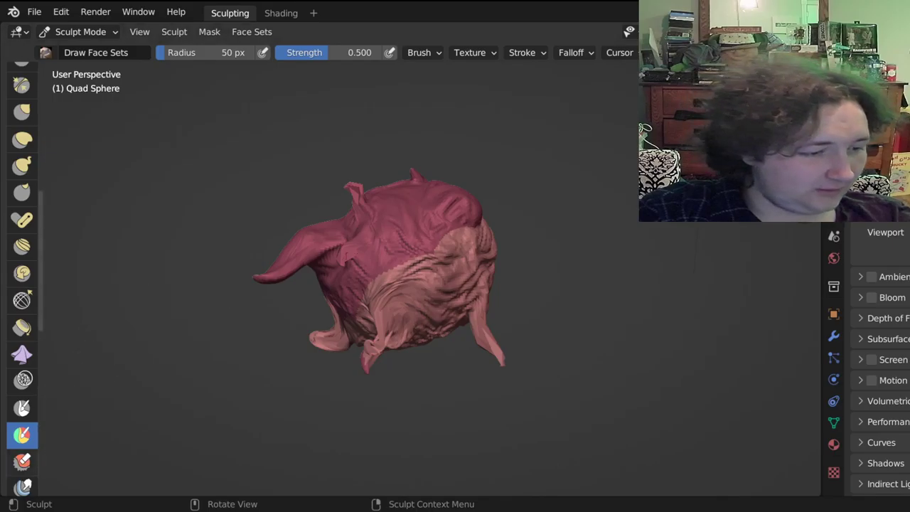
{"action": "left_click", "coordinate": [22, 461]}
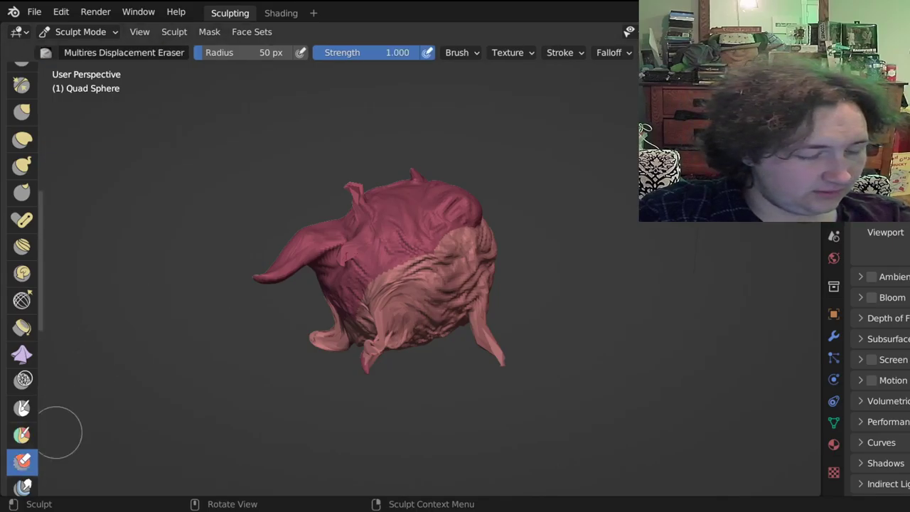
{"action": "left_click_drag", "start_coordinate": [413, 258], "coordinate": [412, 258]}
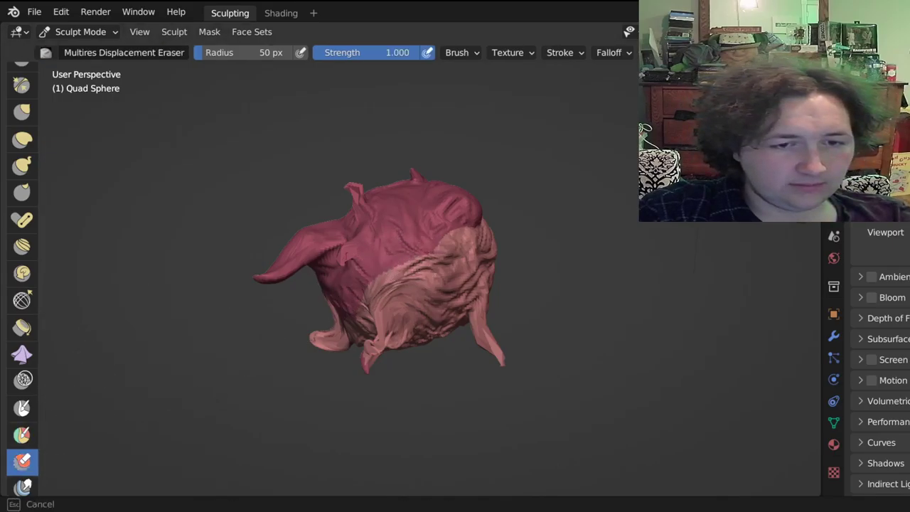
{"action": "left_click_drag", "start_coordinate": [356, 288], "coordinate": [351, 290]}
Select the Multires Displacement Smear brush and try a short stroke across the middle of the sculpt.
{"action": "scroll", "coordinate": [22, 285], "scroll_direction": "down", "scroll_amount": 2}
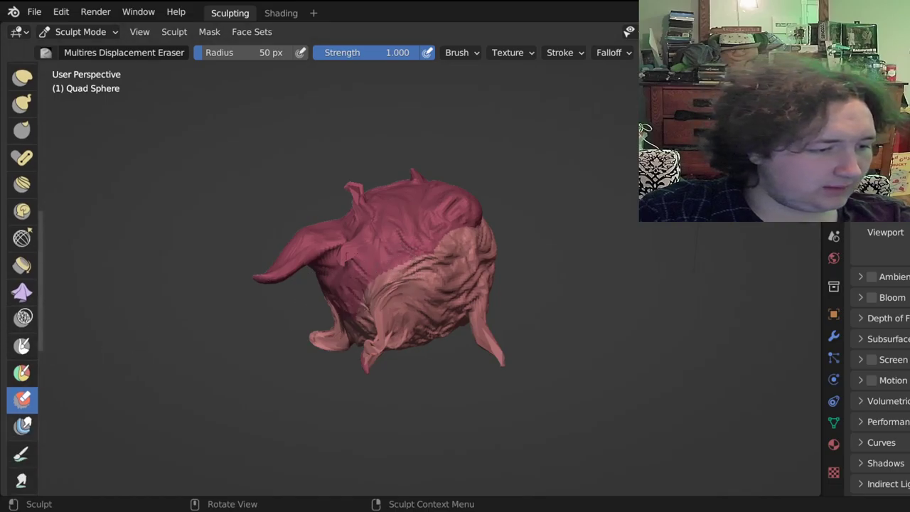
{"action": "left_click", "coordinate": [22, 425]}
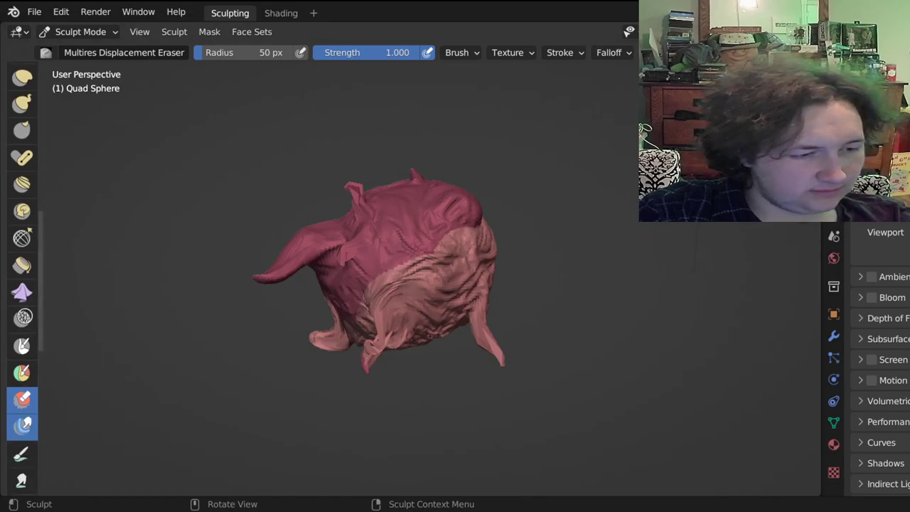
{"action": "left_click_drag", "start_coordinate": [395, 254], "coordinate": [404, 277]}
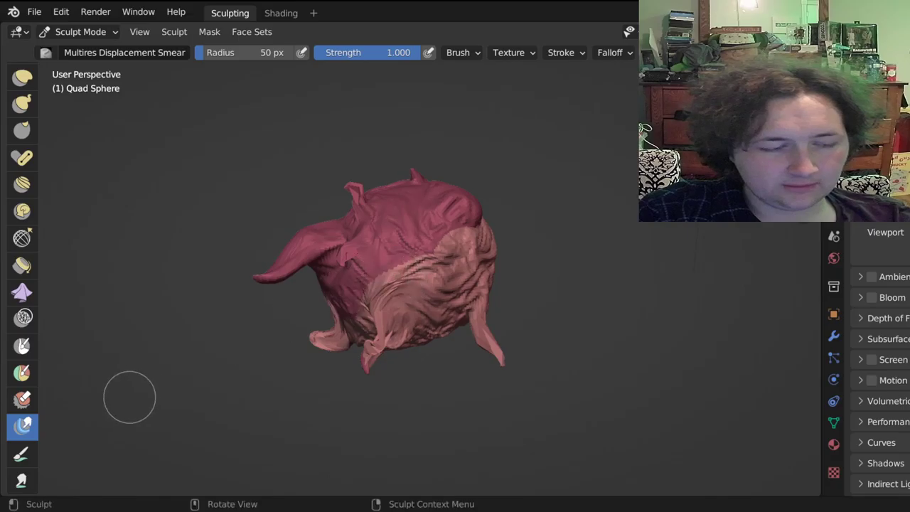
Select the Paint brush and apply white strokes near the large horn and across the front of the sculpt.
{"action": "scroll", "coordinate": [21, 284], "scroll_direction": "down", "scroll_amount": 1}
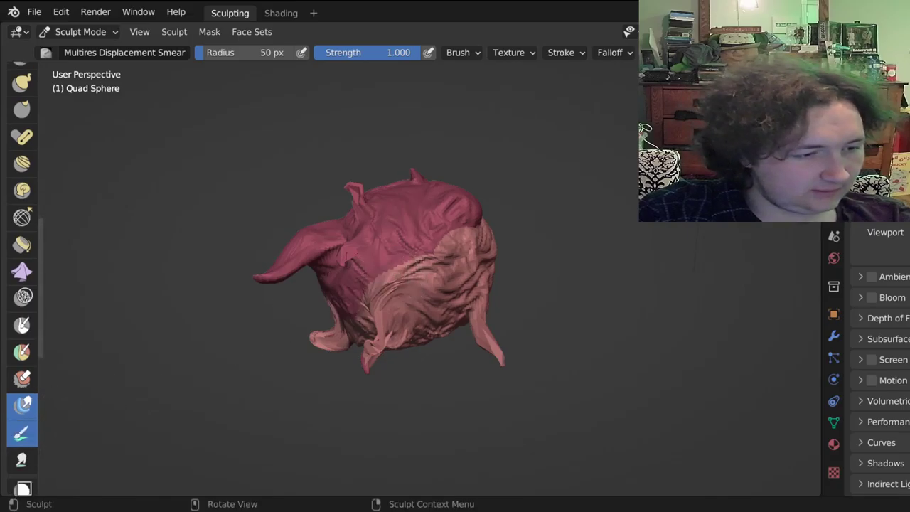
{"action": "left_click", "coordinate": [22, 433]}
{"action": "left_click_drag", "start_coordinate": [309, 278], "coordinate": [309, 278]}
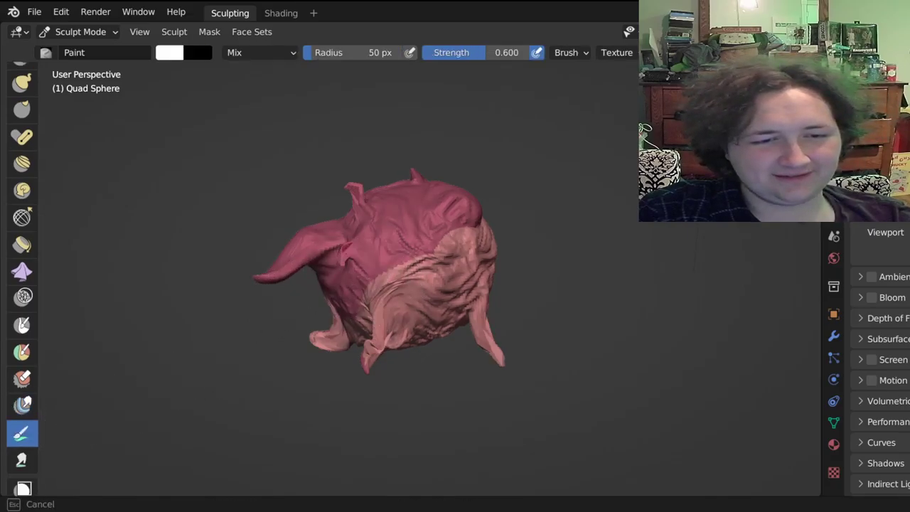
{"action": "left_click_drag", "start_coordinate": [381, 275], "coordinate": [362, 305]}
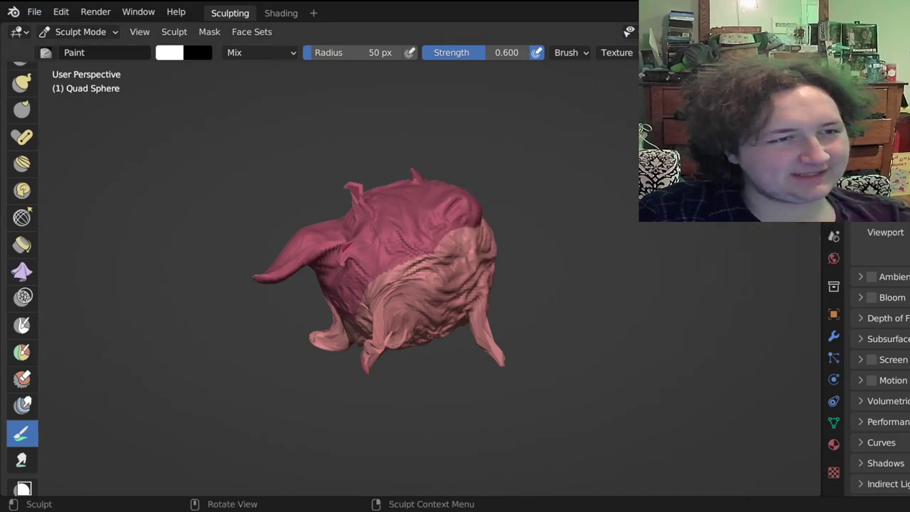
Set the paint colour to dark red (hue 0.004, saturation 0.911, value 0.507) and paint over the facing side.
{"action": "left_click", "coordinate": [169, 52]}
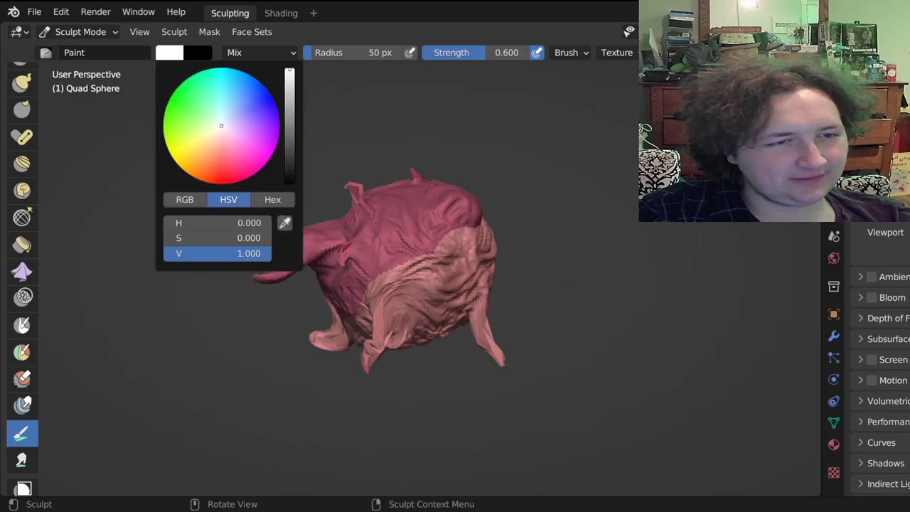
{"action": "left_click_drag", "start_coordinate": [224, 155], "coordinate": [221, 179]}
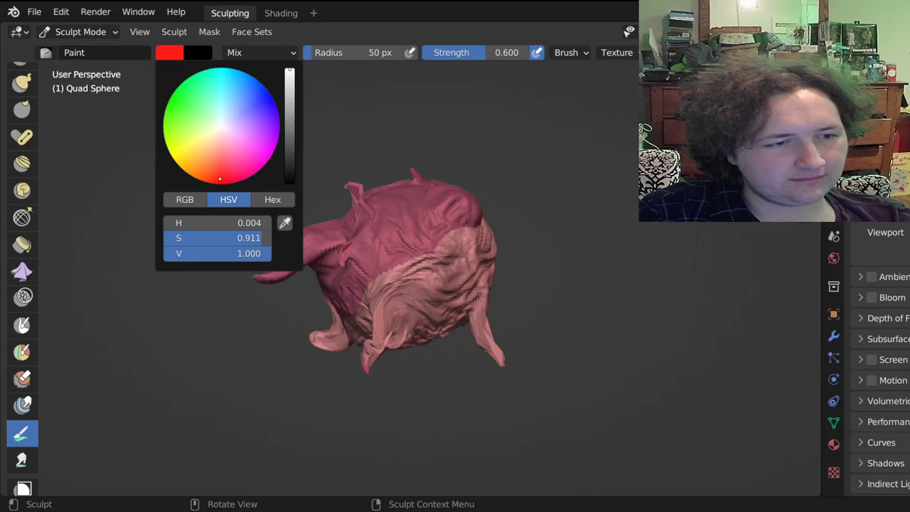
{"action": "left_click_drag", "start_coordinate": [290, 71], "coordinate": [290, 119]}
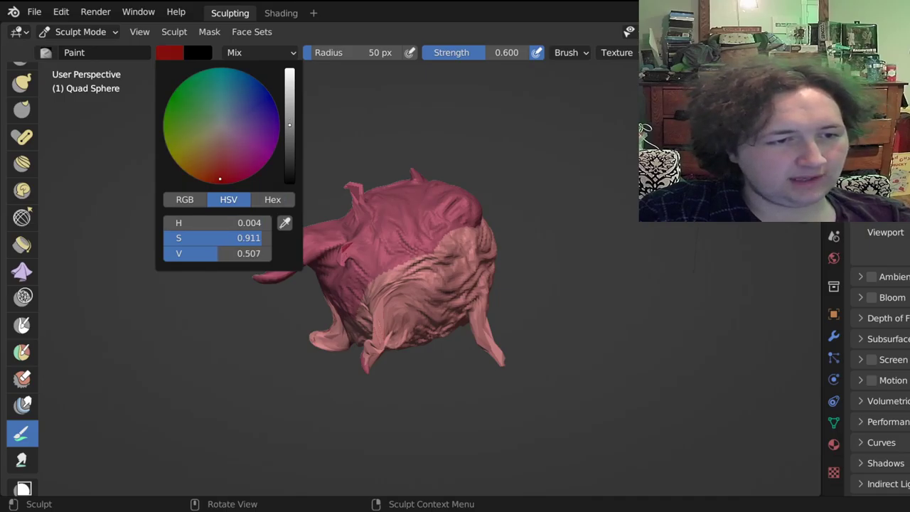
{"action": "mouse_move", "coordinate": [324, 255]}
{"action": "left_mouse_down"}
{"action": "mouse_move", "coordinate": [341, 259]}
{"action": "mouse_move", "coordinate": [391, 315]}
{"action": "mouse_move", "coordinate": [361, 236]}
{"action": "mouse_move", "coordinate": [426, 334]}
{"action": "mouse_move", "coordinate": [463, 256]}
{"action": "mouse_move", "coordinate": [407, 222]}
{"action": "mouse_move", "coordinate": [396, 330]}
{"action": "mouse_move", "coordinate": [480, 331]}
{"action": "mouse_move", "coordinate": [348, 310]}
{"action": "mouse_move", "coordinate": [334, 341]}
{"action": "left_mouse_up"}
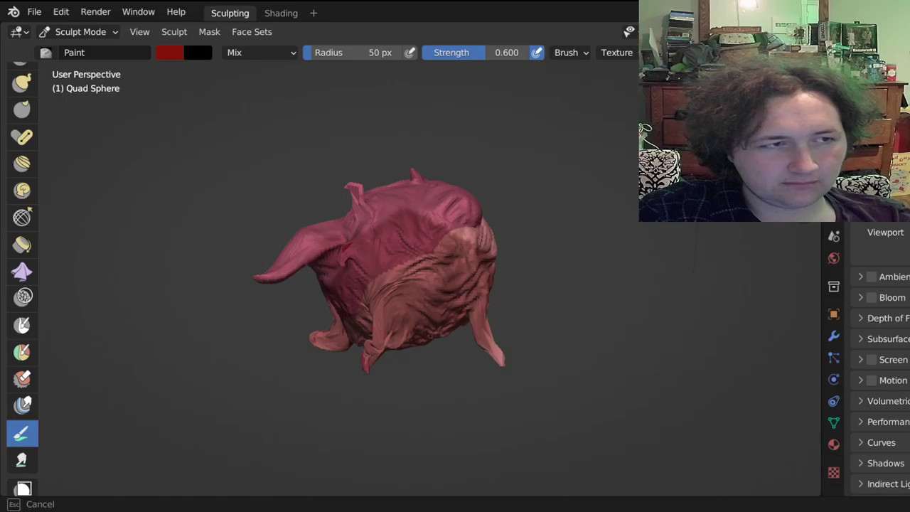
{"action": "mouse_move", "coordinate": [356, 235]}
{"action": "left_mouse_down"}
{"action": "mouse_move", "coordinate": [273, 267]}
{"action": "mouse_move", "coordinate": [455, 203]}
{"action": "mouse_move", "coordinate": [480, 249]}
{"action": "mouse_move", "coordinate": [418, 256]}
{"action": "mouse_move", "coordinate": [365, 289]}
{"action": "mouse_move", "coordinate": [430, 274]}
{"action": "mouse_move", "coordinate": [436, 246]}
{"action": "mouse_move", "coordinate": [462, 245]}
{"action": "mouse_move", "coordinate": [458, 279]}
{"action": "mouse_move", "coordinate": [477, 299]}
{"action": "mouse_move", "coordinate": [459, 302]}
{"action": "mouse_move", "coordinate": [488, 274]}
{"action": "mouse_move", "coordinate": [491, 348]}
{"action": "mouse_move", "coordinate": [348, 327]}
{"action": "mouse_move", "coordinate": [419, 230]}
{"action": "left_mouse_up"}
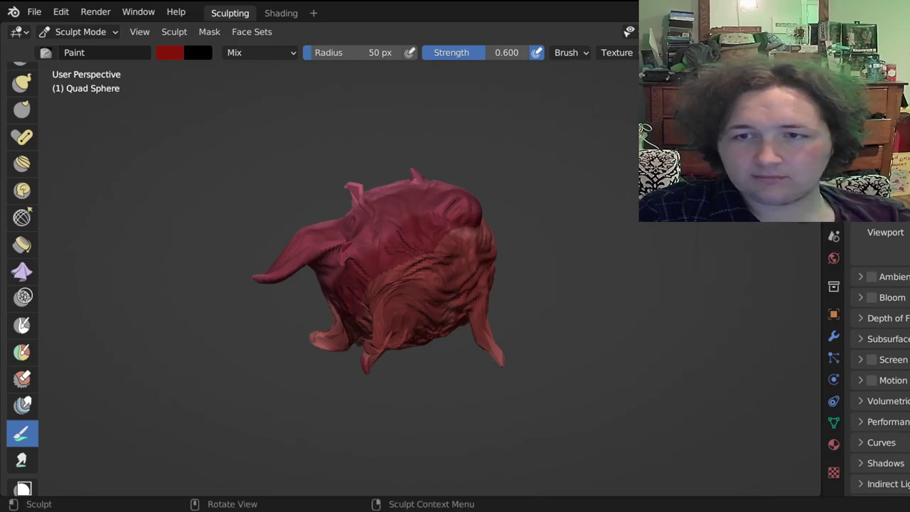
Turn to the wrinkled side without the large horn and cover its middle and edges with dark red paint.
{"action": "middle_click_drag", "start_coordinate": [526, 239], "coordinate": [368, 227]}
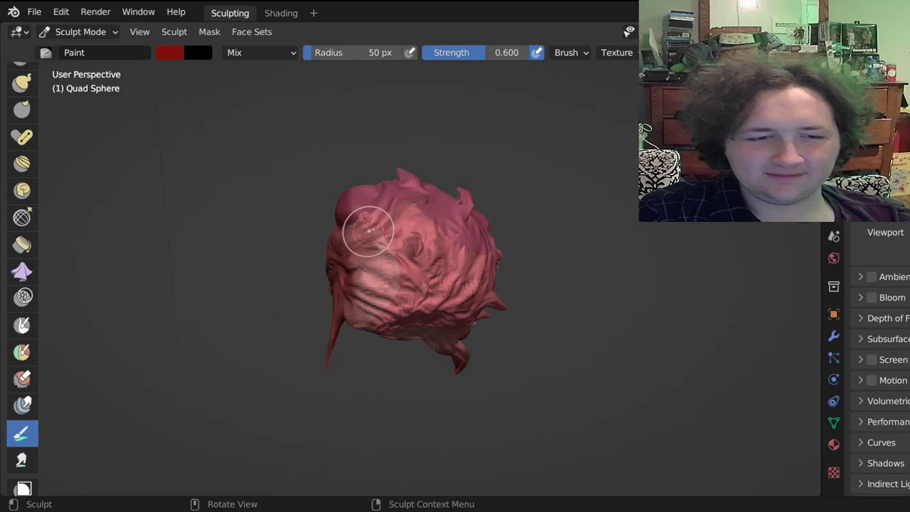
{"action": "mouse_move", "coordinate": [373, 238]}
{"action": "left_mouse_down"}
{"action": "mouse_move", "coordinate": [399, 310]}
{"action": "mouse_move", "coordinate": [405, 231]}
{"action": "mouse_move", "coordinate": [374, 334]}
{"action": "mouse_move", "coordinate": [348, 285]}
{"action": "mouse_move", "coordinate": [357, 313]}
{"action": "left_mouse_up"}
{"action": "mouse_move", "coordinate": [384, 242]}
{"action": "left_mouse_down"}
{"action": "mouse_move", "coordinate": [437, 213]}
{"action": "mouse_move", "coordinate": [455, 334]}
{"action": "mouse_move", "coordinate": [483, 349]}
{"action": "mouse_move", "coordinate": [490, 235]}
{"action": "mouse_move", "coordinate": [435, 199]}
{"action": "mouse_move", "coordinate": [377, 192]}
{"action": "mouse_move", "coordinate": [441, 192]}
{"action": "mouse_move", "coordinate": [364, 199]}
{"action": "left_mouse_up"}
{"action": "left_click_drag", "start_coordinate": [490, 249], "coordinate": [501, 302]}
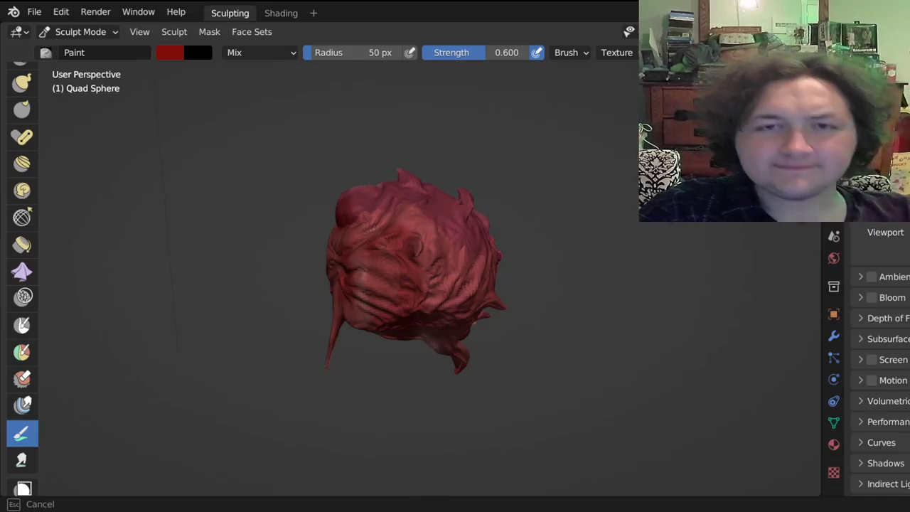
{"action": "mouse_move", "coordinate": [443, 254]}
{"action": "left_mouse_down"}
{"action": "mouse_move", "coordinate": [435, 261]}
{"action": "mouse_move", "coordinate": [444, 284]}
{"action": "mouse_move", "coordinate": [442, 262]}
{"action": "left_mouse_up"}
{"action": "mouse_move", "coordinate": [408, 224]}
{"action": "left_mouse_down"}
{"action": "mouse_move", "coordinate": [374, 214]}
{"action": "mouse_move", "coordinate": [377, 302]}
{"action": "left_mouse_up"}
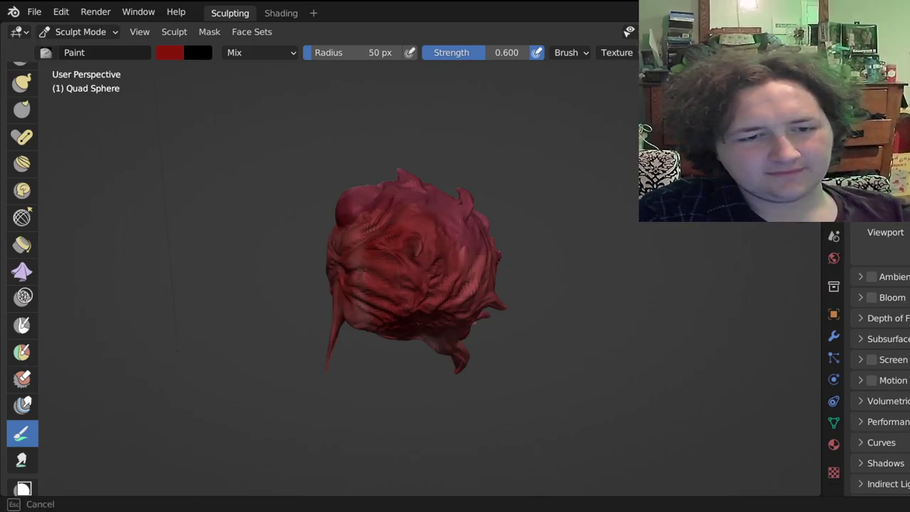
Paint the pink side beside the large horn dark red, including the horn and the lower tentacles.
{"action": "mouse_move", "coordinate": [497, 298]}
{"action": "middle_mouse_down"}
{"action": "mouse_move", "coordinate": [398, 285]}
{"action": "mouse_move", "coordinate": [313, 288]}
{"action": "middle_mouse_up"}
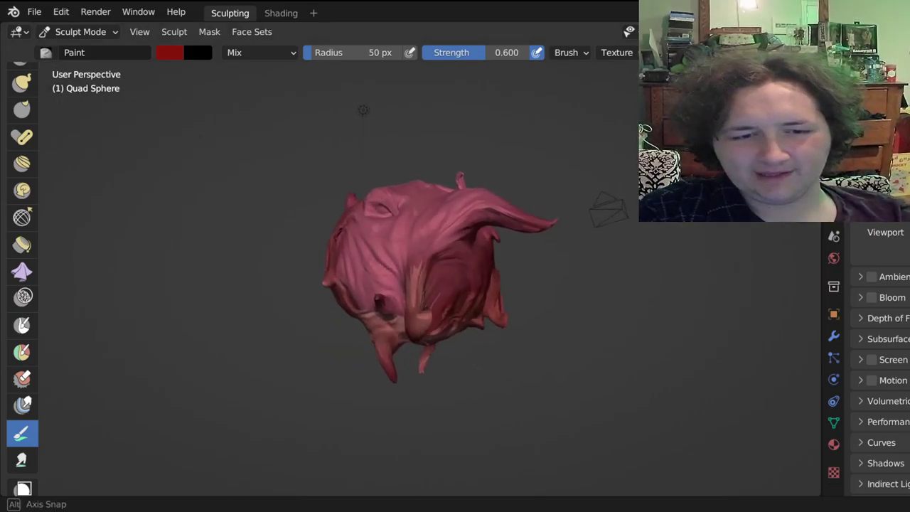
{"action": "mouse_move", "coordinate": [505, 195]}
{"action": "middle_mouse_down"}
{"action": "mouse_move", "coordinate": [576, 203]}
{"action": "mouse_move", "coordinate": [583, 221]}
{"action": "middle_mouse_up"}
{"action": "mouse_move", "coordinate": [533, 247]}
{"action": "left_mouse_down"}
{"action": "mouse_move", "coordinate": [539, 242]}
{"action": "mouse_move", "coordinate": [458, 317]}
{"action": "mouse_move", "coordinate": [498, 217]}
{"action": "mouse_move", "coordinate": [409, 270]}
{"action": "mouse_move", "coordinate": [462, 192]}
{"action": "left_mouse_up"}
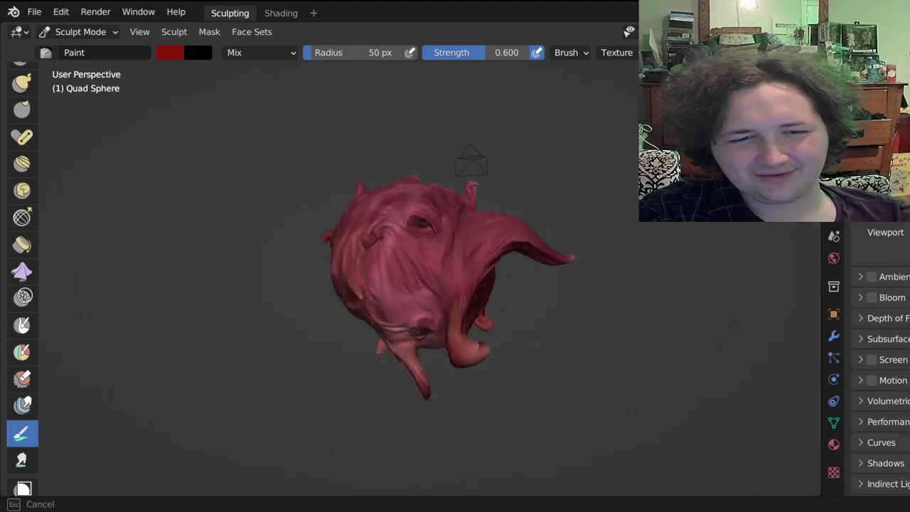
{"action": "mouse_move", "coordinate": [445, 334]}
{"action": "left_mouse_down"}
{"action": "mouse_move", "coordinate": [412, 298]}
{"action": "mouse_move", "coordinate": [380, 189]}
{"action": "left_mouse_up"}
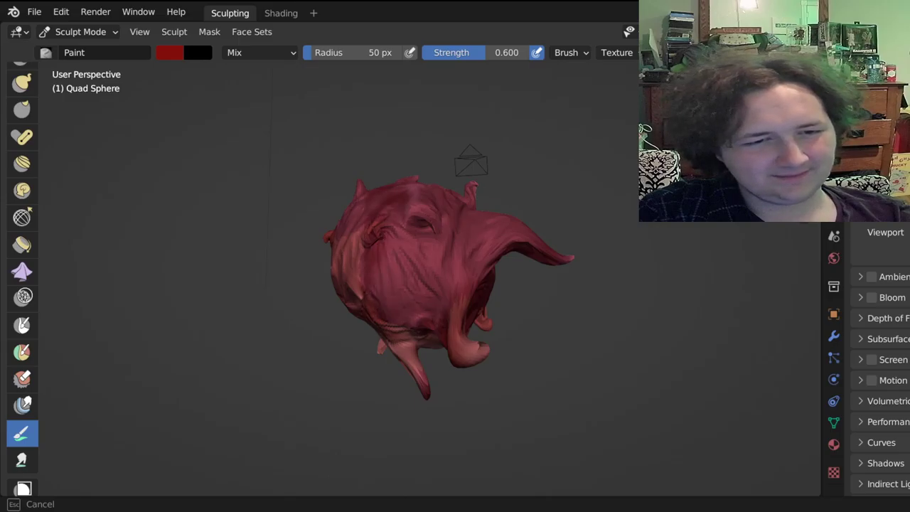
{"action": "left_click_drag", "start_coordinate": [402, 340], "coordinate": [413, 364]}
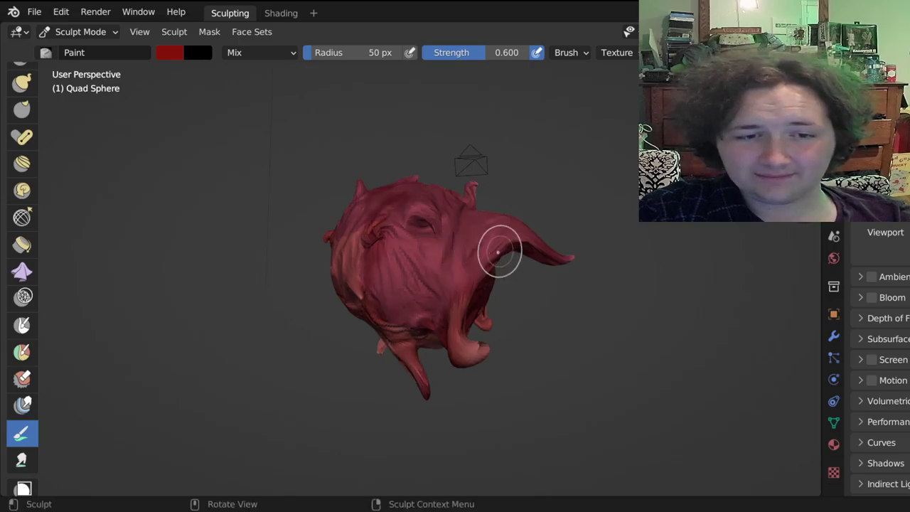
{"action": "mouse_move", "coordinate": [518, 228]}
{"action": "left_mouse_down"}
{"action": "mouse_move", "coordinate": [459, 277]}
{"action": "mouse_move", "coordinate": [447, 212]}
{"action": "mouse_move", "coordinate": [404, 316]}
{"action": "mouse_move", "coordinate": [418, 259]}
{"action": "mouse_move", "coordinate": [370, 213]}
{"action": "mouse_move", "coordinate": [349, 306]}
{"action": "left_mouse_up"}
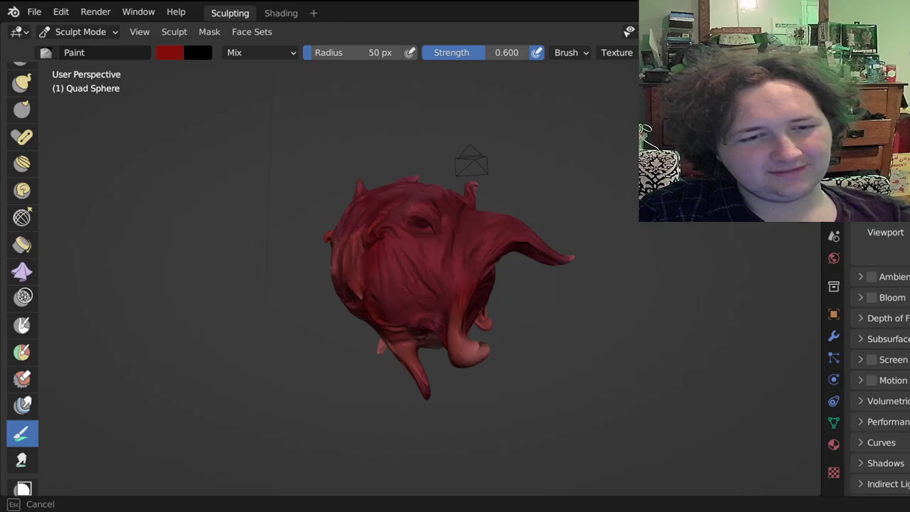
{"action": "mouse_move", "coordinate": [452, 329]}
{"action": "left_mouse_down"}
{"action": "mouse_move", "coordinate": [477, 346]}
{"action": "mouse_move", "coordinate": [596, 288]}
{"action": "left_mouse_up"}
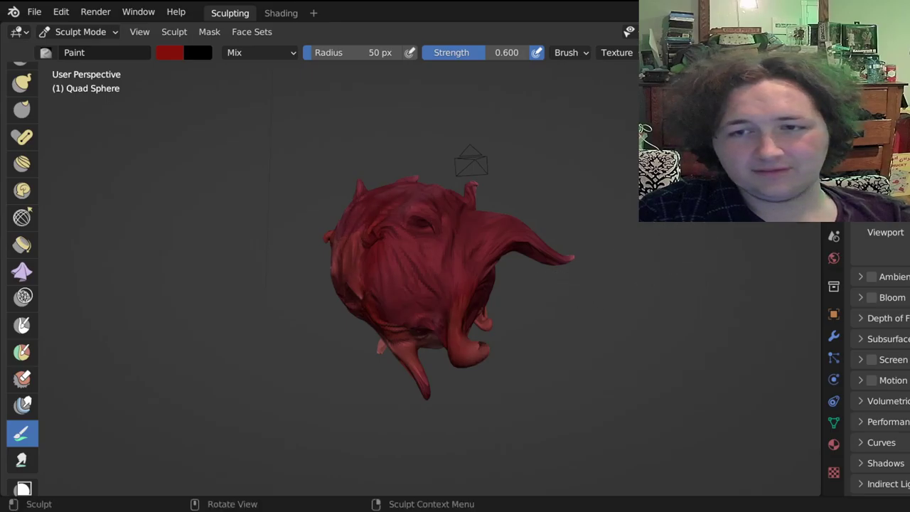
Paint the pink areas beside and around the base of the large horn dark red.
{"action": "middle_click_drag", "start_coordinate": [768, 228], "coordinate": [566, 201]}
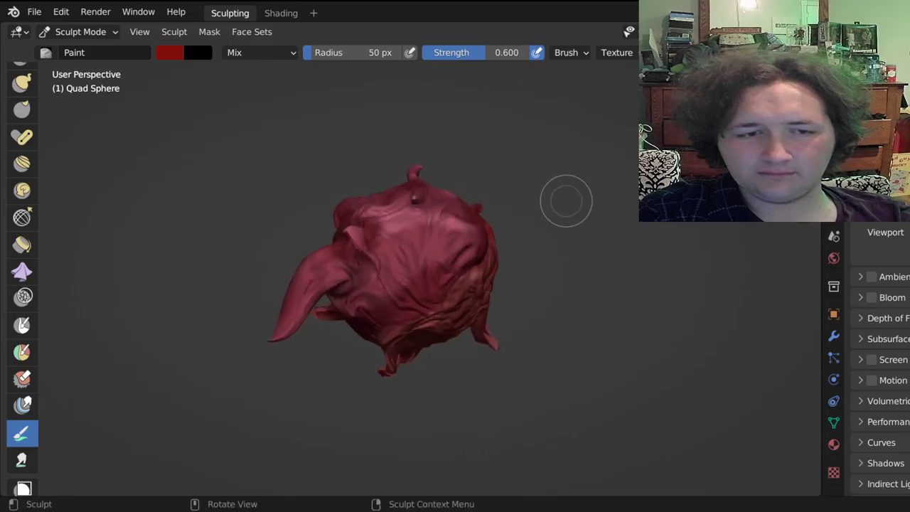
{"action": "mouse_move", "coordinate": [424, 219]}
{"action": "left_mouse_down"}
{"action": "mouse_move", "coordinate": [435, 248]}
{"action": "mouse_move", "coordinate": [373, 209]}
{"action": "mouse_move", "coordinate": [469, 238]}
{"action": "mouse_move", "coordinate": [387, 287]}
{"action": "mouse_move", "coordinate": [341, 263]}
{"action": "mouse_move", "coordinate": [352, 238]}
{"action": "mouse_move", "coordinate": [359, 263]}
{"action": "left_mouse_up"}
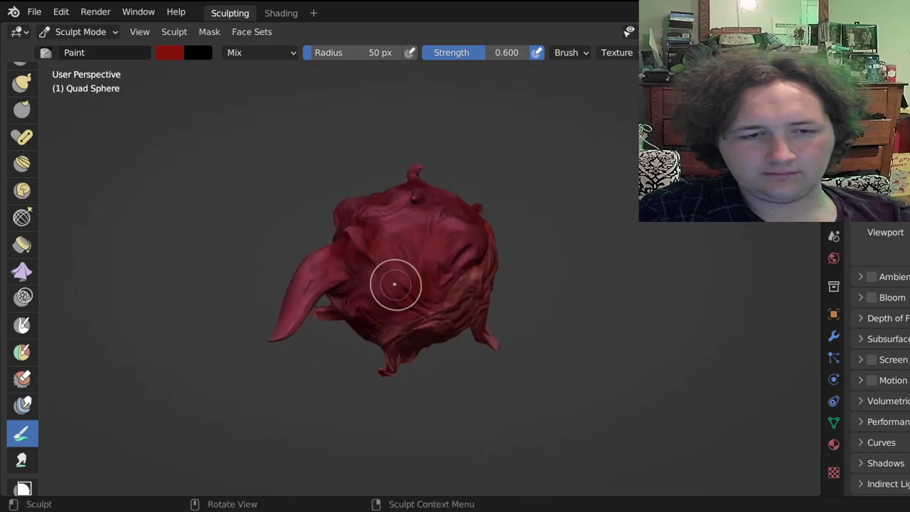
{"action": "mouse_move", "coordinate": [740, 206]}
{"action": "middle_mouse_down"}
{"action": "mouse_move", "coordinate": [686, 167]}
{"action": "mouse_move", "coordinate": [598, 160]}
{"action": "middle_mouse_up"}
{"action": "middle_click_drag", "start_coordinate": [583, 284], "coordinate": [505, 269]}
{"action": "mouse_move", "coordinate": [364, 270]}
{"action": "left_mouse_down"}
{"action": "mouse_move", "coordinate": [384, 272]}
{"action": "mouse_move", "coordinate": [421, 321]}
{"action": "left_mouse_up"}
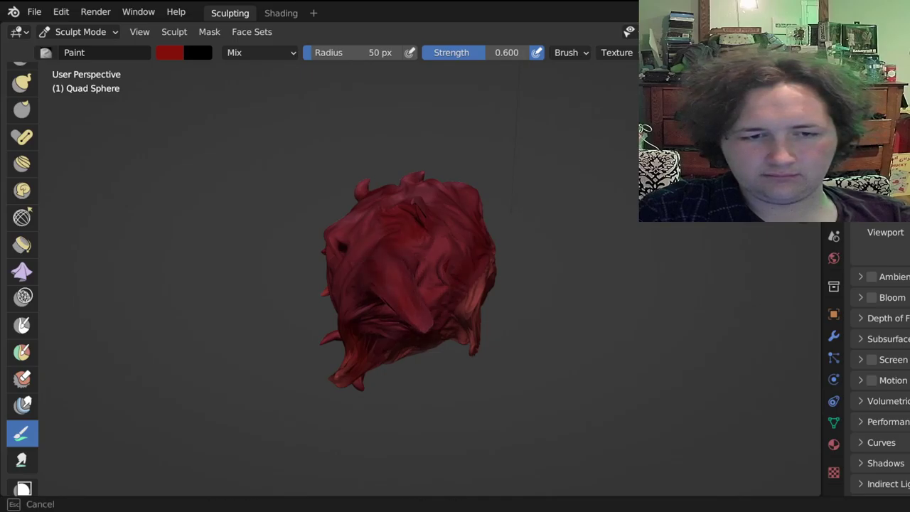
{"action": "left_click_drag", "start_coordinate": [442, 282], "coordinate": [478, 245]}
Cover the paler round patch between the horn and the lower tentacles with dark red strokes.
{"action": "middle_click_drag", "start_coordinate": [384, 255], "coordinate": [509, 279]}
{"action": "mouse_move", "coordinate": [364, 296]}
{"action": "left_mouse_down"}
{"action": "mouse_move", "coordinate": [381, 299]}
{"action": "mouse_move", "coordinate": [399, 346]}
{"action": "mouse_move", "coordinate": [416, 349]}
{"action": "left_mouse_up"}
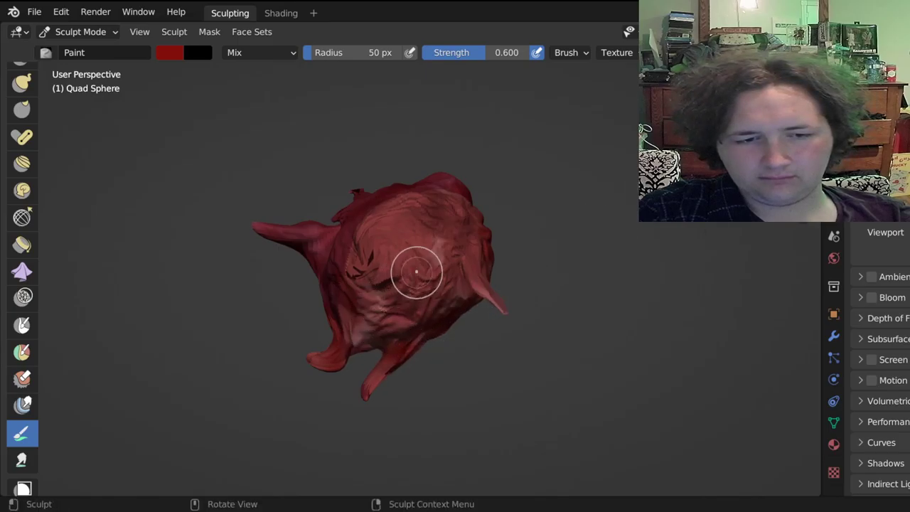
{"action": "mouse_move", "coordinate": [418, 271]}
{"action": "left_mouse_down"}
{"action": "mouse_move", "coordinate": [441, 249]}
{"action": "mouse_move", "coordinate": [457, 250]}
{"action": "left_mouse_up"}
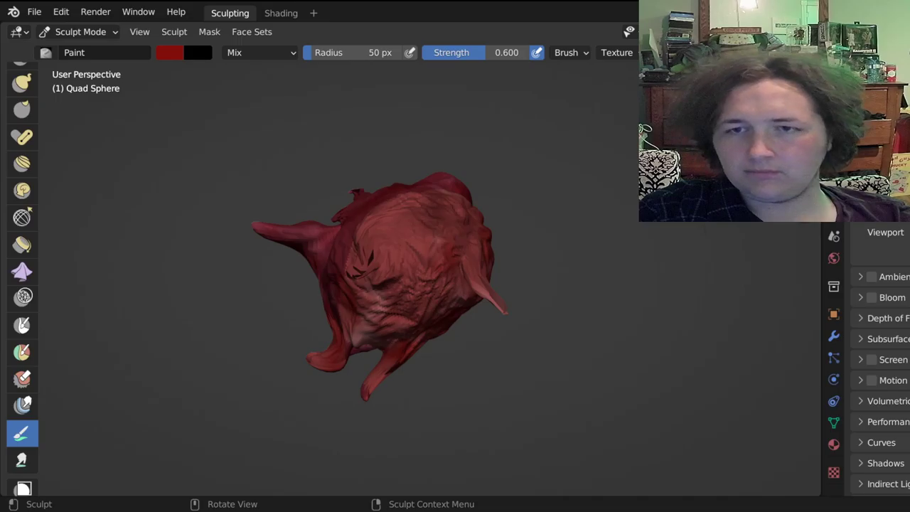
Turn to the wrinkled side and paint the band beneath the upper bulge dark red.
{"action": "mouse_move", "coordinate": [457, 256]}
{"action": "middle_mouse_down"}
{"action": "mouse_move", "coordinate": [278, 285]}
{"action": "mouse_move", "coordinate": [121, 259]}
{"action": "middle_mouse_up"}
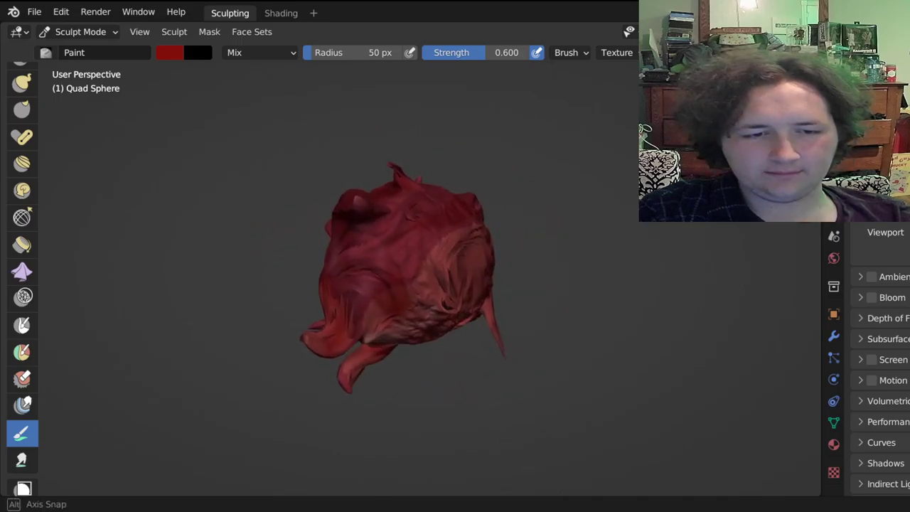
{"action": "middle_click_drag", "start_coordinate": [547, 285], "coordinate": [796, 284]}
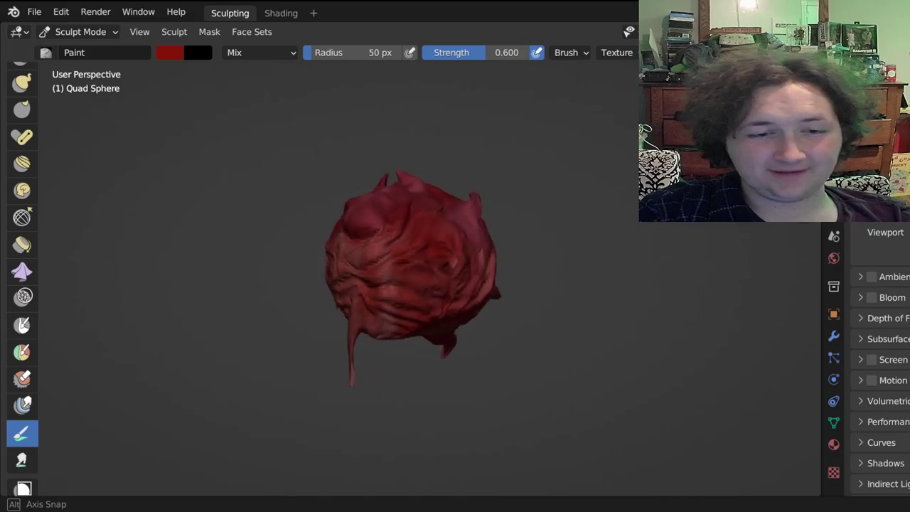
{"action": "middle_click_drag", "start_coordinate": [796, 284], "coordinate": [839, 284]}
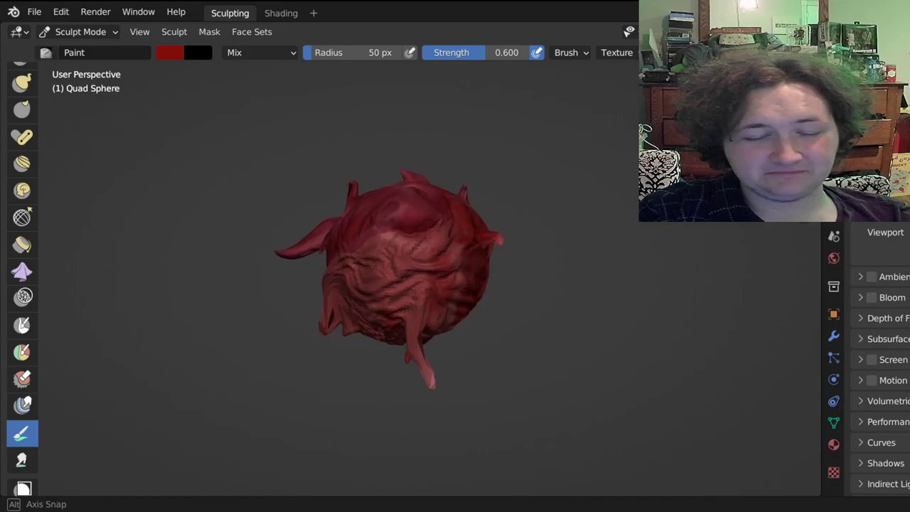
{"action": "middle_click_drag", "start_coordinate": [406, 278], "coordinate": [695, 296]}
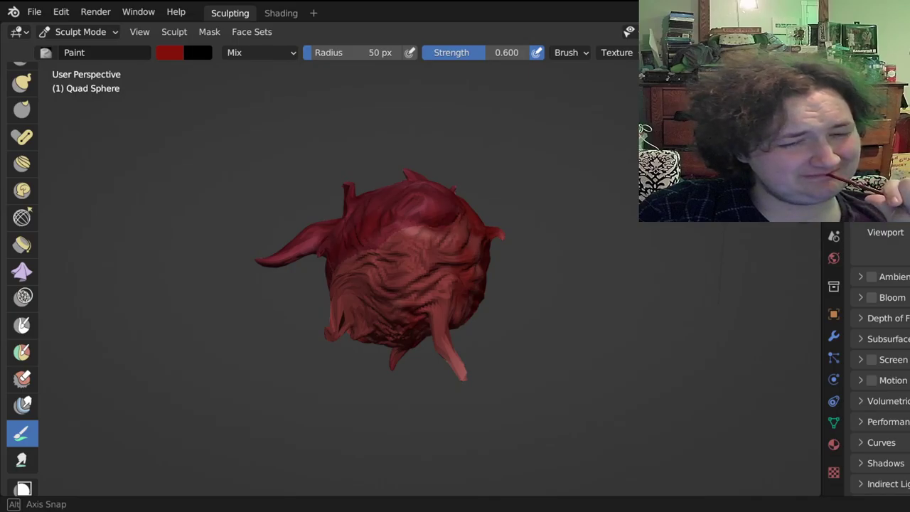
{"action": "left_click_drag", "start_coordinate": [369, 224], "coordinate": [447, 244]}
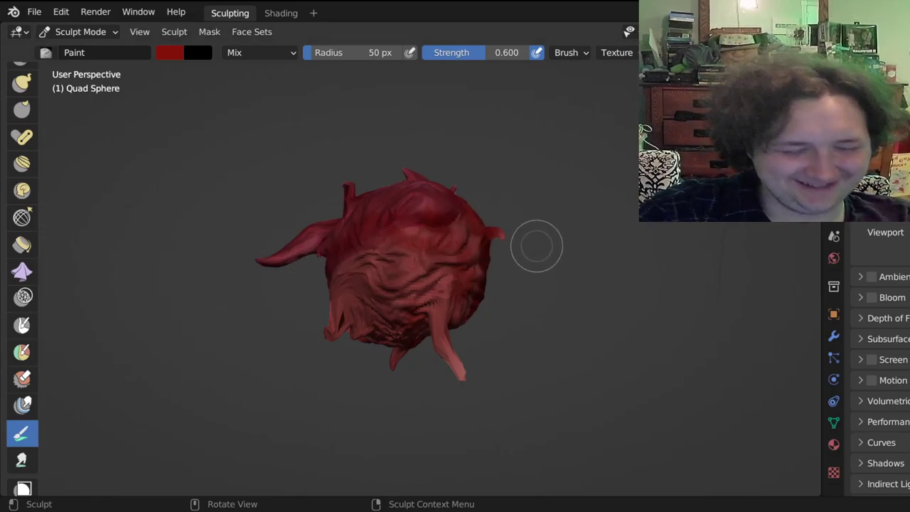
Switch to the Cloth brush and pull folds across the upper wrinkled side and the neighbouring face.
{"action": "scroll", "coordinate": [21, 299], "scroll_direction": "up", "scroll_amount": 3}
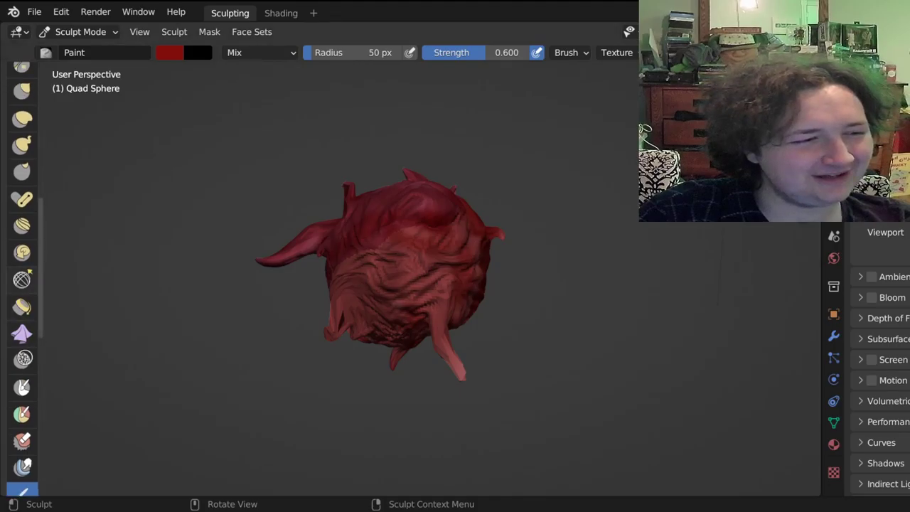
{"action": "left_click", "coordinate": [21, 333]}
{"action": "mouse_move", "coordinate": [361, 259]}
{"action": "left_mouse_down"}
{"action": "mouse_move", "coordinate": [310, 242]}
{"action": "mouse_move", "coordinate": [431, 264]}
{"action": "left_mouse_up"}
{"action": "left_click_drag", "start_coordinate": [432, 224], "coordinate": [432, 214]}
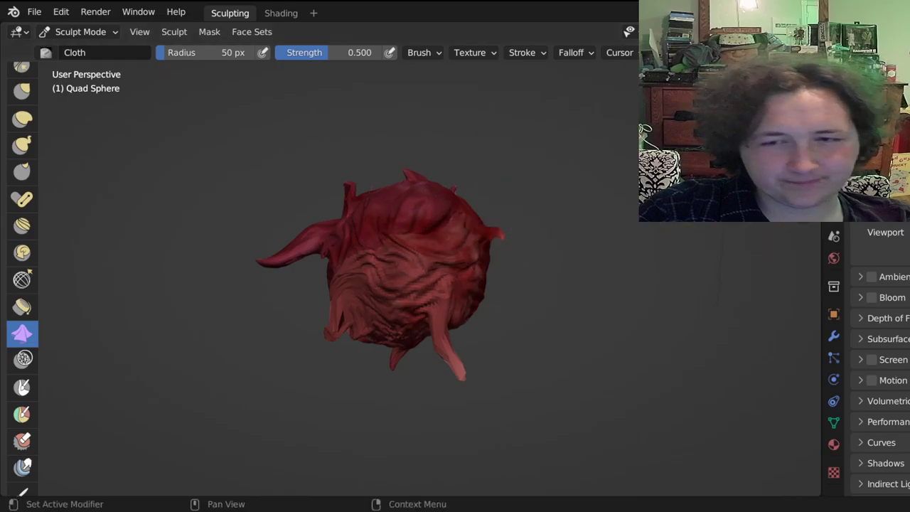
{"action": "middle_click_drag", "start_coordinate": [440, 216], "coordinate": [466, 221]}
{"action": "left_click_drag", "start_coordinate": [323, 263], "coordinate": [366, 279]}
{"action": "mouse_move", "coordinate": [447, 254]}
{"action": "left_mouse_down"}
{"action": "mouse_move", "coordinate": [466, 274]}
{"action": "mouse_move", "coordinate": [453, 279]}
{"action": "mouse_move", "coordinate": [442, 249]}
{"action": "mouse_move", "coordinate": [452, 296]}
{"action": "left_mouse_up"}
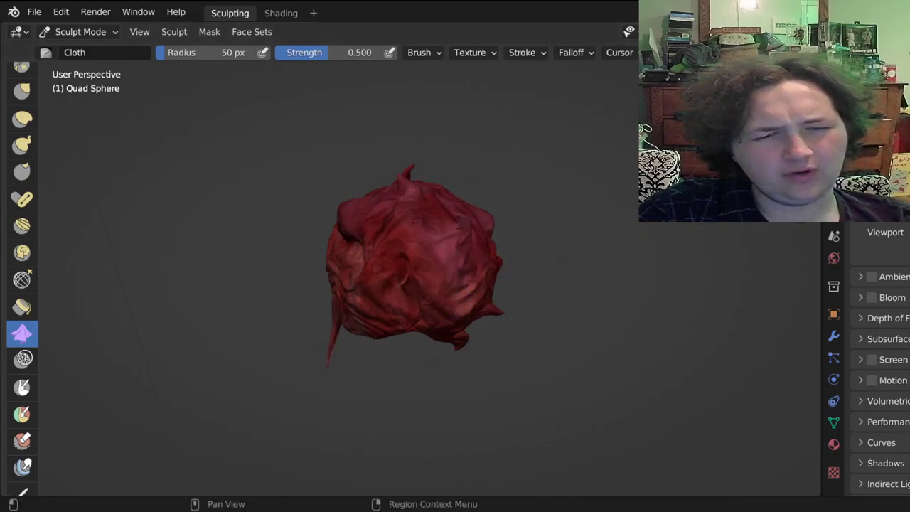
Crease the surface around the small spike on the side opposite the large horn with Cloth strokes.
{"action": "middle_click_drag", "start_coordinate": [529, 277], "coordinate": [554, 264]}
{"action": "middle_click_drag", "start_coordinate": [695, 209], "coordinate": [686, 204]}
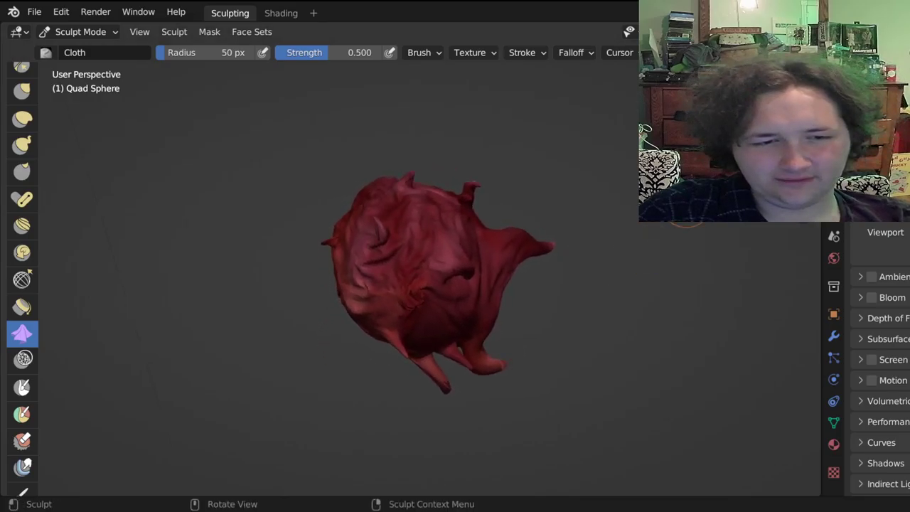
{"action": "left_click_drag", "start_coordinate": [354, 238], "coordinate": [364, 250]}
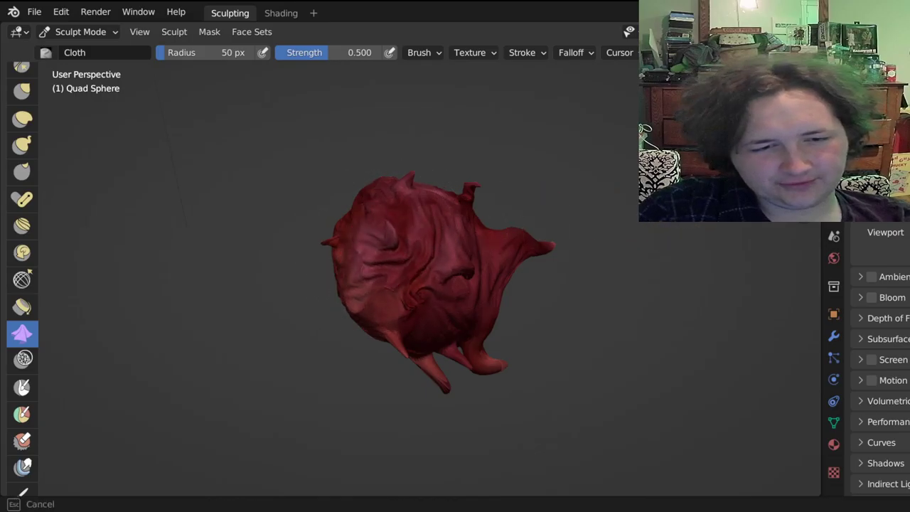
{"action": "left_click_drag", "start_coordinate": [323, 179], "coordinate": [365, 264]}
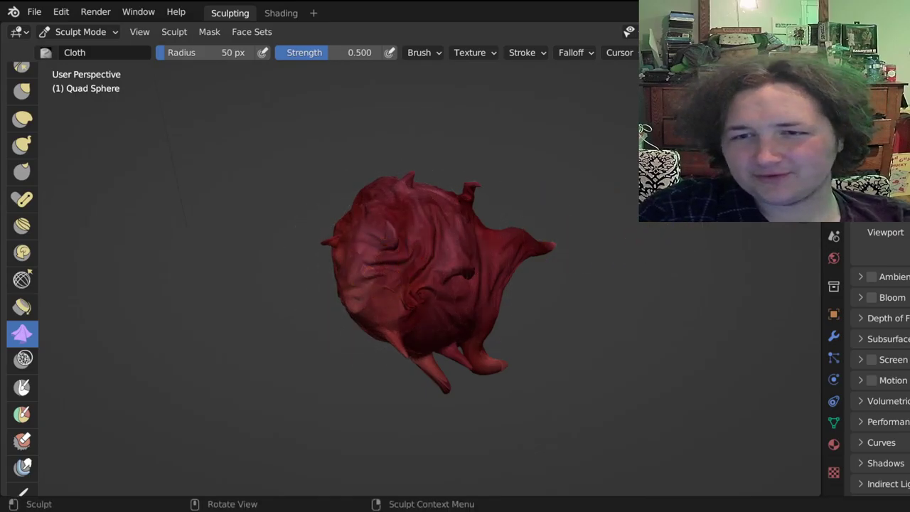
Crumple the whole sculpt with long Cloth brush strokes starting on the side beside the large horn.
{"action": "mouse_move", "coordinate": [541, 284]}
{"action": "middle_mouse_down"}
{"action": "mouse_move", "coordinate": [473, 274]}
{"action": "mouse_move", "coordinate": [444, 249]}
{"action": "middle_mouse_up"}
{"action": "mouse_move", "coordinate": [396, 238]}
{"action": "left_mouse_down"}
{"action": "mouse_move", "coordinate": [390, 257]}
{"action": "mouse_move", "coordinate": [387, 239]}
{"action": "mouse_move", "coordinate": [375, 241]}
{"action": "left_mouse_up"}
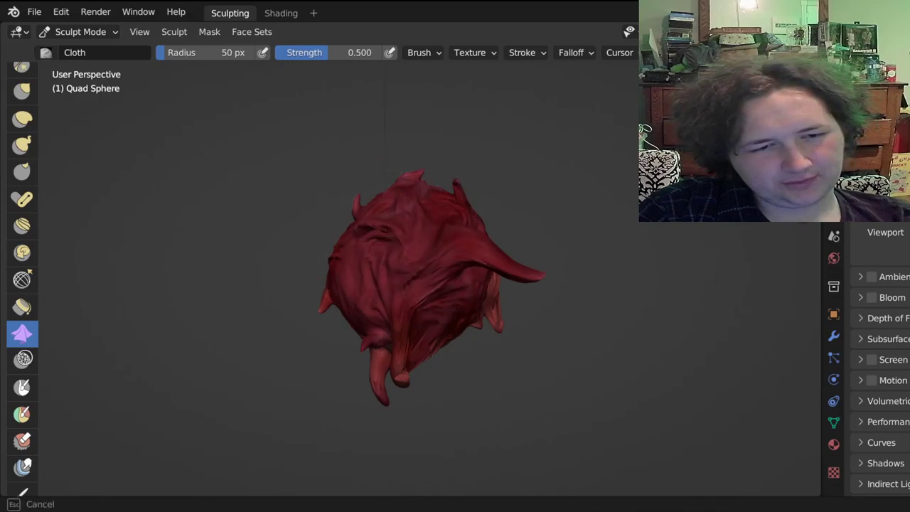
{"action": "left_click_drag", "start_coordinate": [399, 243], "coordinate": [400, 245]}
{"action": "scroll", "coordinate": [414, 305], "scroll_direction": "down", "scroll_amount": 4}
{"action": "left_click_drag", "start_coordinate": [413, 307], "coordinate": [413, 307]}
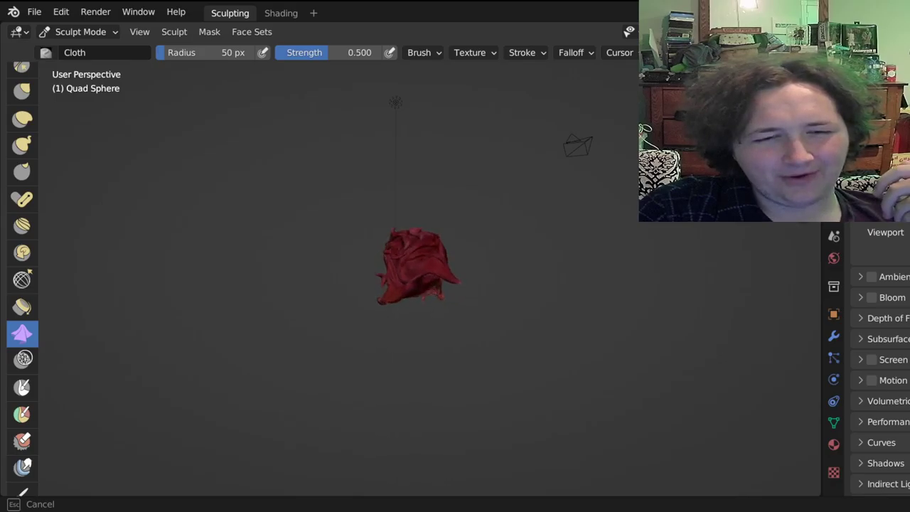
{"action": "left_click_drag", "start_coordinate": [439, 273], "coordinate": [422, 265]}
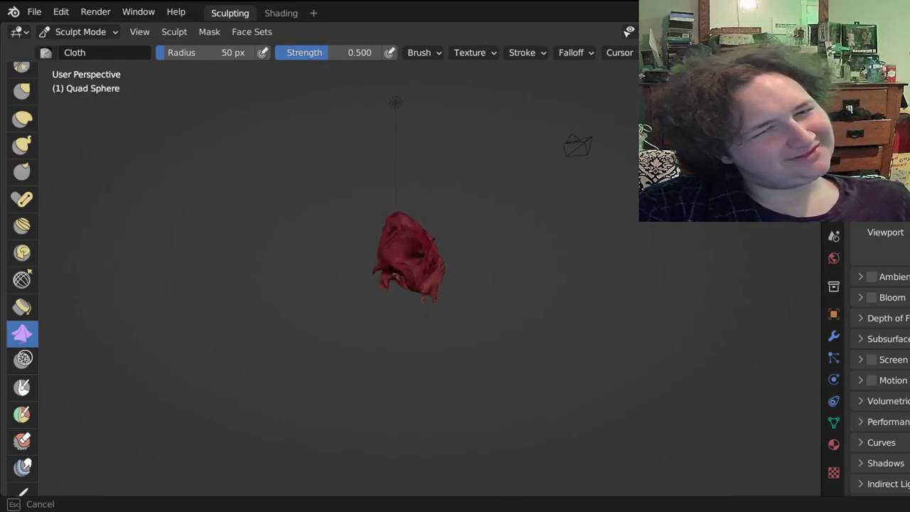
{"action": "scroll", "coordinate": [532, 236], "scroll_direction": "up", "scroll_amount": 5}
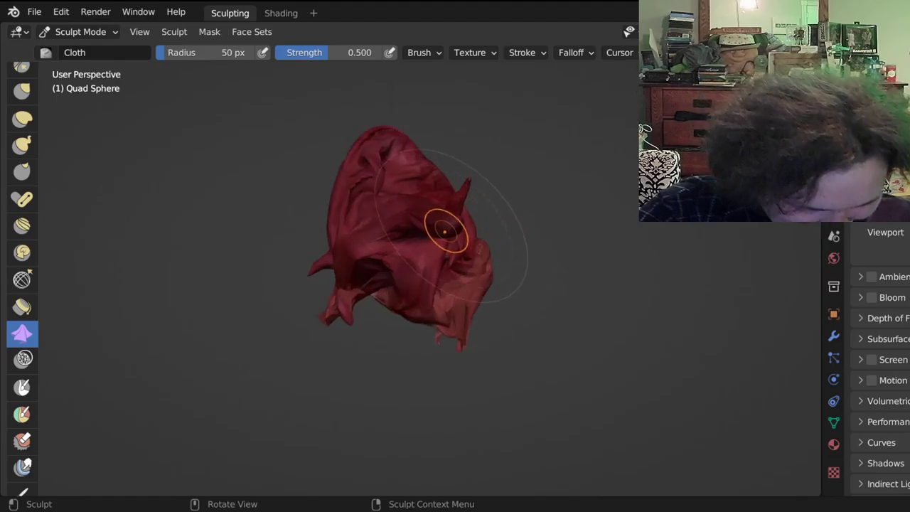
{"action": "scroll", "coordinate": [491, 208], "scroll_direction": "down", "scroll_amount": 3}
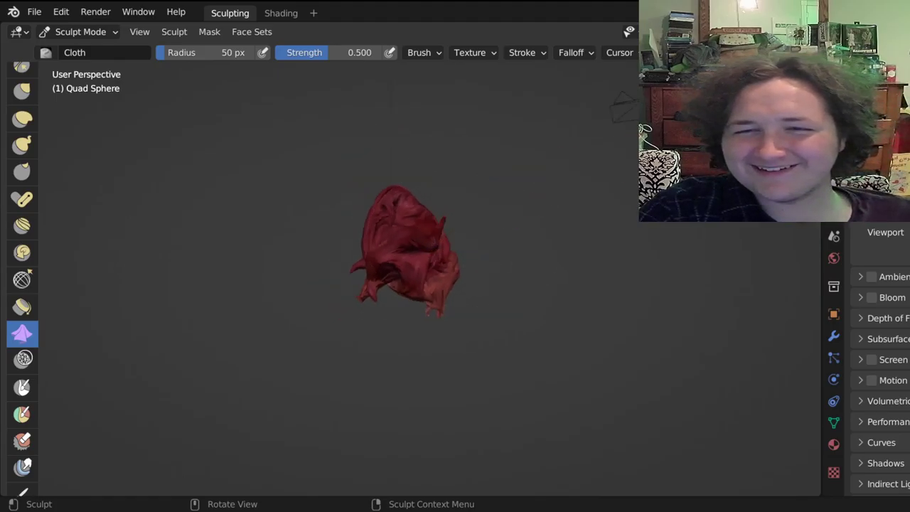
{"action": "middle_click_drag", "start_coordinate": [491, 208], "coordinate": [626, 221]}
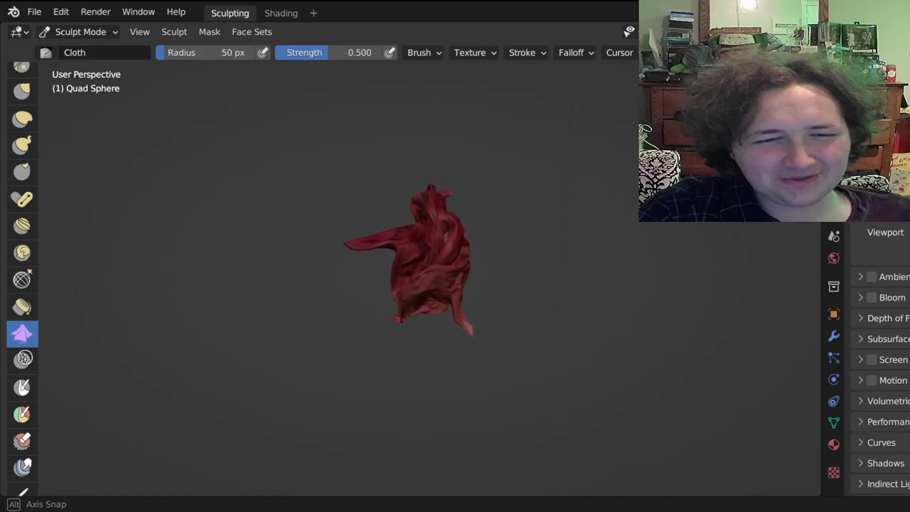
{"action": "middle_click_drag", "start_coordinate": [523, 204], "coordinate": [626, 195]}
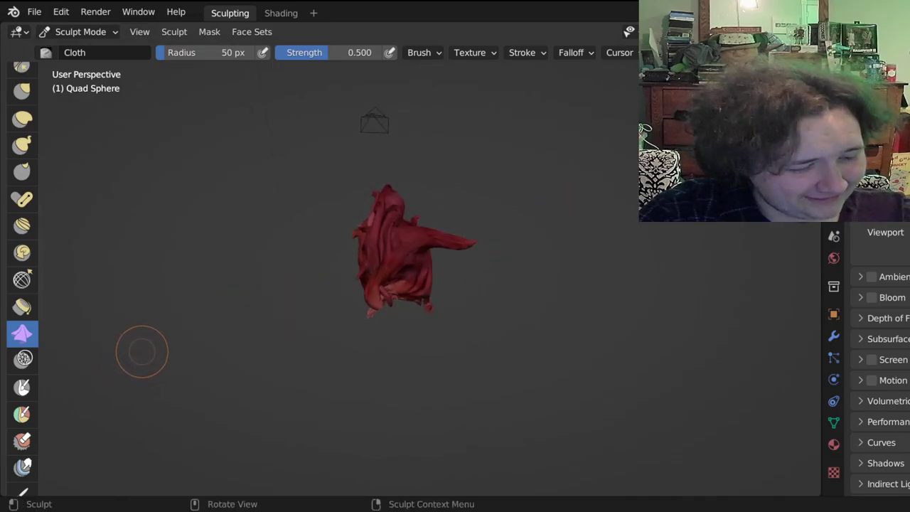
Undo the last Cloth deformation and pull new folds across the front of the sphere with the Cloth brush.
{"action": "key", "text": "ctrl"}
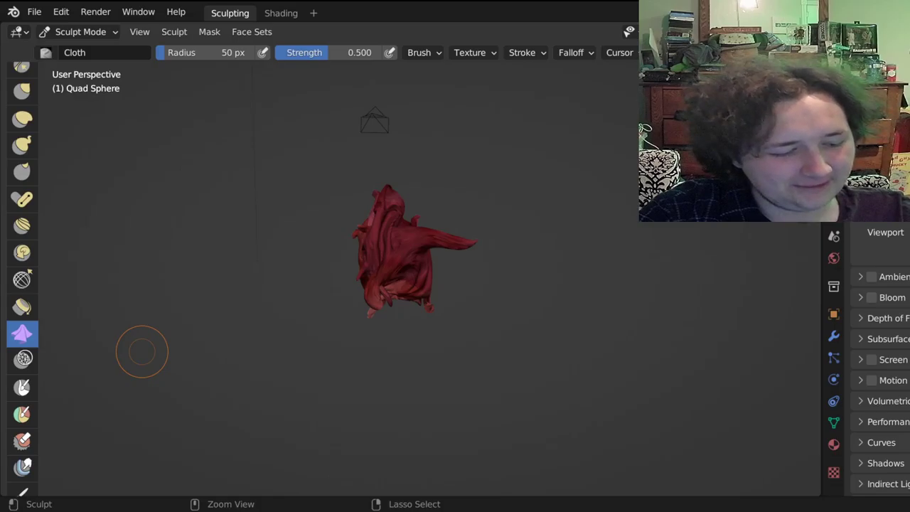
{"action": "key", "text": "ctrl+z"}
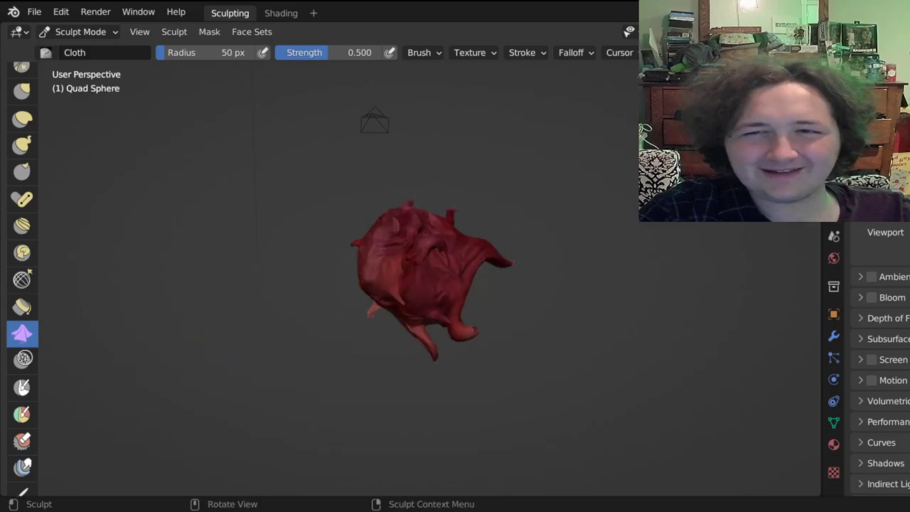
{"action": "mouse_move", "coordinate": [675, 206]}
{"action": "middle_mouse_down"}
{"action": "mouse_move", "coordinate": [629, 231]}
{"action": "mouse_move", "coordinate": [512, 249]}
{"action": "middle_mouse_up"}
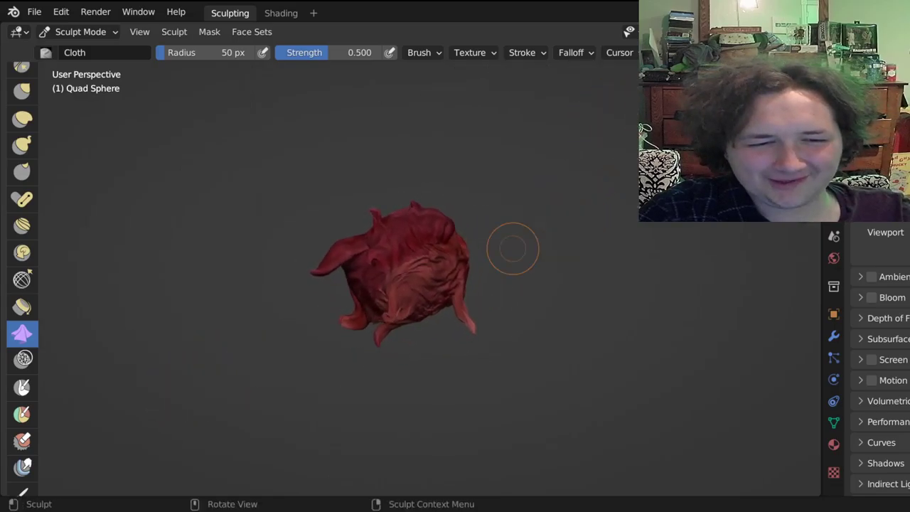
{"action": "mouse_move", "coordinate": [426, 280]}
{"action": "left_mouse_down"}
{"action": "mouse_move", "coordinate": [421, 299]}
{"action": "mouse_move", "coordinate": [385, 285]}
{"action": "left_mouse_up"}
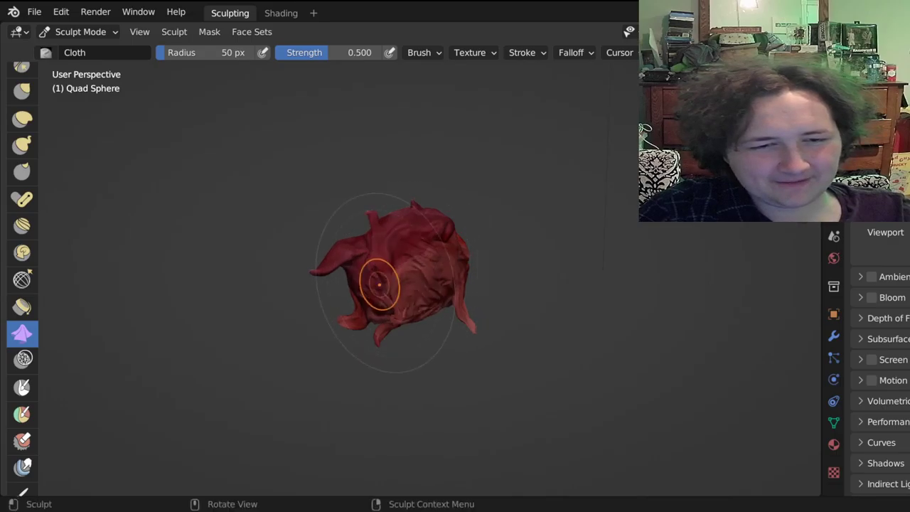
{"action": "mouse_move", "coordinate": [399, 254]}
{"action": "left_mouse_down"}
{"action": "mouse_move", "coordinate": [366, 292]}
{"action": "mouse_move", "coordinate": [335, 291]}
{"action": "mouse_move", "coordinate": [331, 320]}
{"action": "mouse_move", "coordinate": [483, 298]}
{"action": "left_mouse_up"}
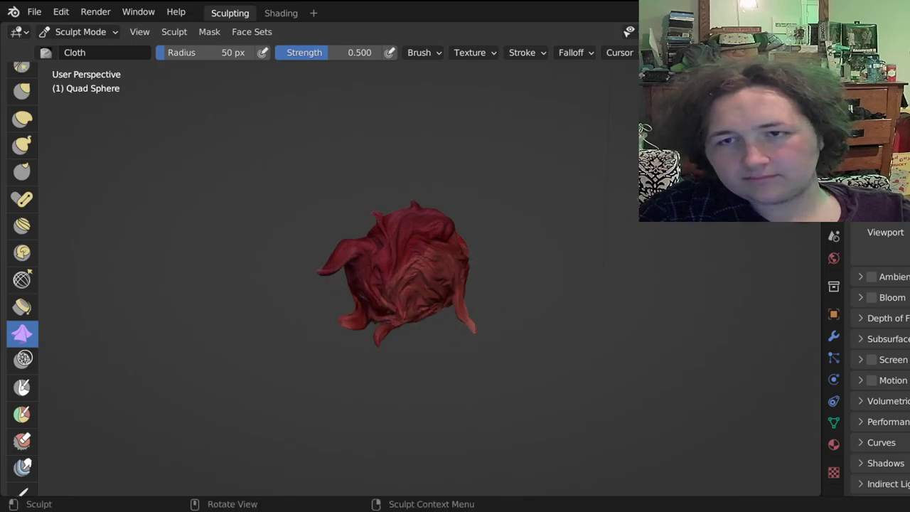
{"action": "mouse_move", "coordinate": [675, 206]}
{"action": "middle_mouse_down"}
{"action": "mouse_move", "coordinate": [601, 213]}
{"action": "mouse_move", "coordinate": [536, 200]}
{"action": "middle_mouse_up"}
{"action": "left_click_drag", "start_coordinate": [430, 266], "coordinate": [352, 293]}
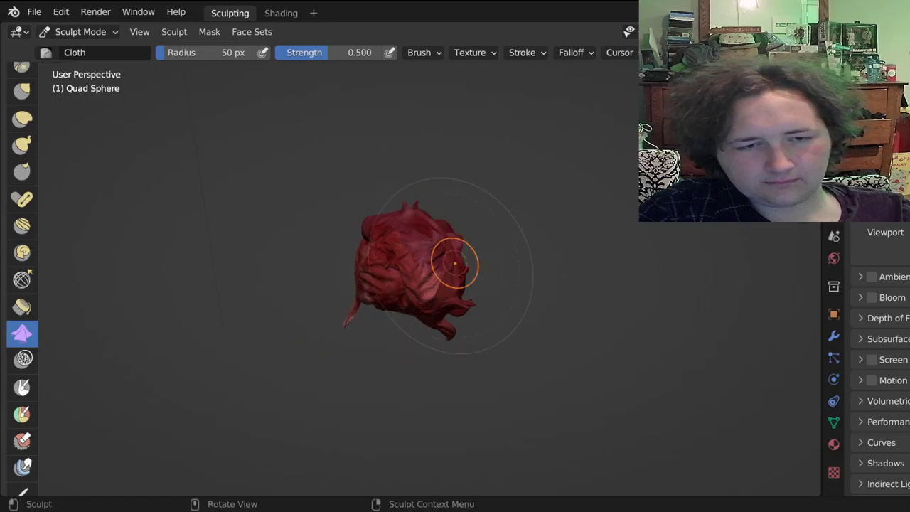
Wrinkle the remaining sides of the creature's body with Cloth brush strokes at 50 px radius and 0.500 strength.
{"action": "middle_click_drag", "start_coordinate": [711, 186], "coordinate": [672, 187]}
{"action": "middle_click_drag", "start_coordinate": [739, 203], "coordinate": [529, 203]}
{"action": "mouse_move", "coordinate": [383, 288]}
{"action": "left_mouse_down"}
{"action": "mouse_move", "coordinate": [409, 277]}
{"action": "mouse_move", "coordinate": [440, 242]}
{"action": "left_mouse_up"}
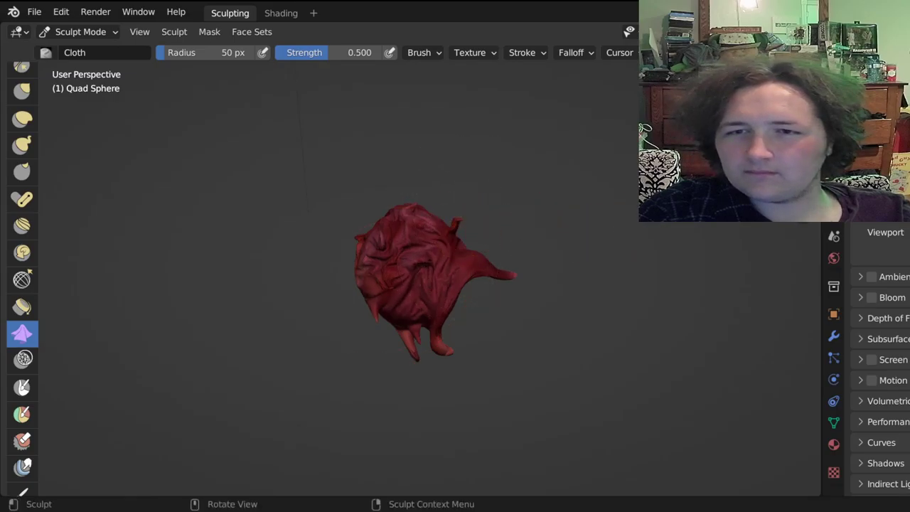
{"action": "middle_click_drag", "start_coordinate": [733, 206], "coordinate": [593, 215]}
{"action": "mouse_move", "coordinate": [368, 325]}
{"action": "left_mouse_down"}
{"action": "mouse_move", "coordinate": [359, 332]}
{"action": "mouse_move", "coordinate": [380, 317]}
{"action": "left_mouse_up"}
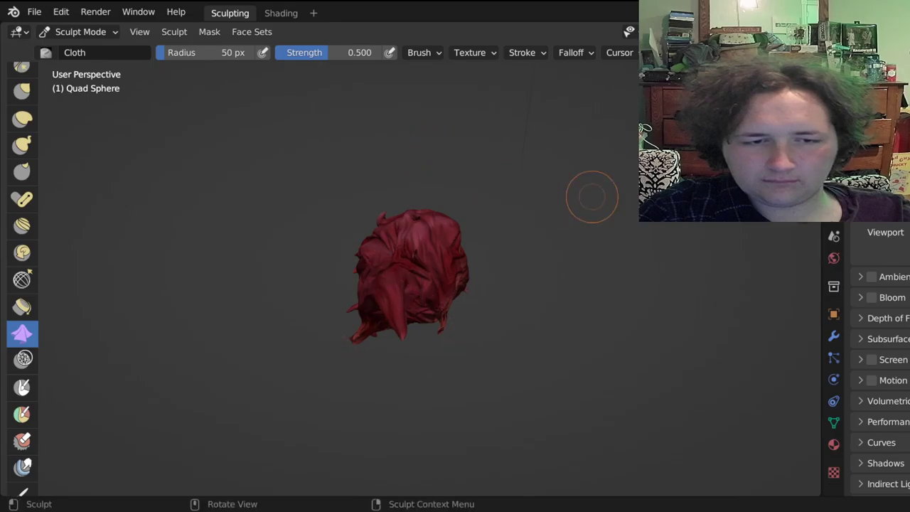
{"action": "middle_click_drag", "start_coordinate": [654, 245], "coordinate": [556, 233]}
{"action": "left_click_drag", "start_coordinate": [355, 270], "coordinate": [354, 268]}
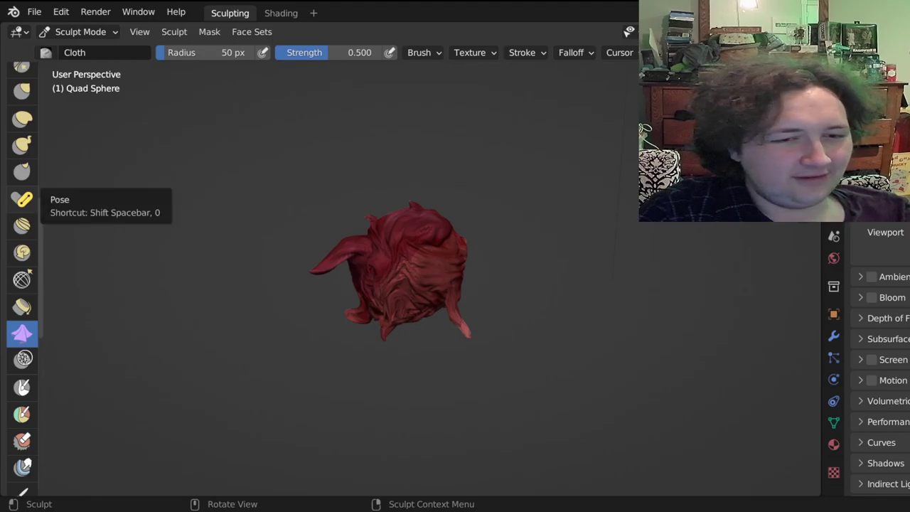
Bend the horn-like limb and the lower legs on the wrinkled front side with the Pose brush.
{"action": "left_click", "coordinate": [21, 199]}
{"action": "mouse_move", "coordinate": [314, 272]}
{"action": "left_mouse_down"}
{"action": "mouse_move", "coordinate": [344, 250]}
{"action": "mouse_move", "coordinate": [353, 277]}
{"action": "mouse_move", "coordinate": [317, 263]}
{"action": "mouse_move", "coordinate": [320, 238]}
{"action": "mouse_move", "coordinate": [306, 261]}
{"action": "mouse_move", "coordinate": [338, 270]}
{"action": "mouse_move", "coordinate": [306, 256]}
{"action": "mouse_move", "coordinate": [338, 260]}
{"action": "mouse_move", "coordinate": [306, 263]}
{"action": "mouse_move", "coordinate": [338, 259]}
{"action": "mouse_move", "coordinate": [303, 252]}
{"action": "mouse_move", "coordinate": [325, 270]}
{"action": "left_mouse_up"}
{"action": "mouse_move", "coordinate": [465, 335]}
{"action": "left_mouse_down"}
{"action": "mouse_move", "coordinate": [479, 304]}
{"action": "mouse_move", "coordinate": [470, 330]}
{"action": "left_mouse_up"}
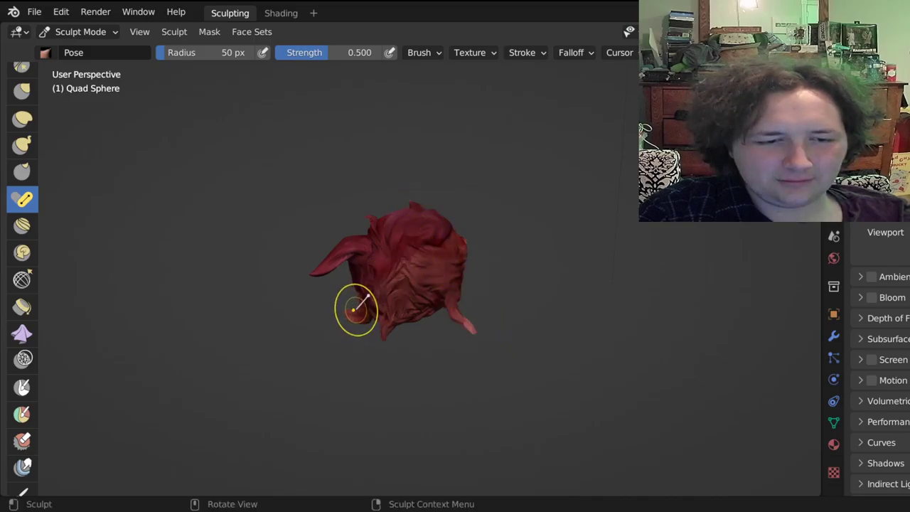
{"action": "mouse_move", "coordinate": [354, 309]}
{"action": "left_mouse_down"}
{"action": "mouse_move", "coordinate": [347, 295]}
{"action": "mouse_move", "coordinate": [353, 317]}
{"action": "mouse_move", "coordinate": [347, 299]}
{"action": "mouse_move", "coordinate": [351, 313]}
{"action": "mouse_move", "coordinate": [306, 319]}
{"action": "left_mouse_up"}
Repose the two lower legs and the long side limb from the opposite side of the creature with the Pose brush.
{"action": "middle_click_drag", "start_coordinate": [306, 318], "coordinate": [514, 317]}
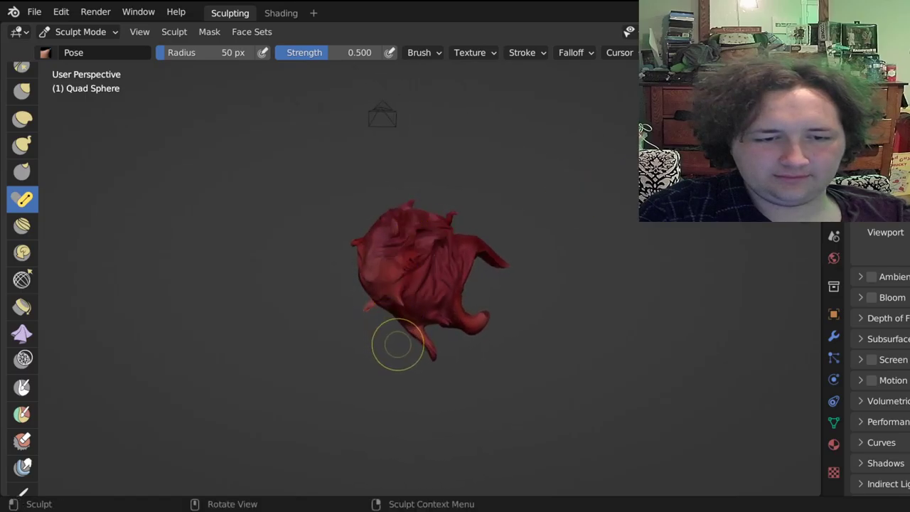
{"action": "mouse_move", "coordinate": [396, 346]}
{"action": "left_mouse_down"}
{"action": "mouse_move", "coordinate": [398, 324]}
{"action": "mouse_move", "coordinate": [423, 356]}
{"action": "mouse_move", "coordinate": [416, 349]}
{"action": "left_mouse_up"}
{"action": "mouse_move", "coordinate": [469, 326]}
{"action": "left_mouse_down"}
{"action": "mouse_move", "coordinate": [479, 306]}
{"action": "mouse_move", "coordinate": [480, 338]}
{"action": "left_mouse_up"}
{"action": "mouse_move", "coordinate": [493, 277]}
{"action": "left_mouse_down"}
{"action": "mouse_move", "coordinate": [498, 222]}
{"action": "mouse_move", "coordinate": [511, 264]}
{"action": "left_mouse_up"}
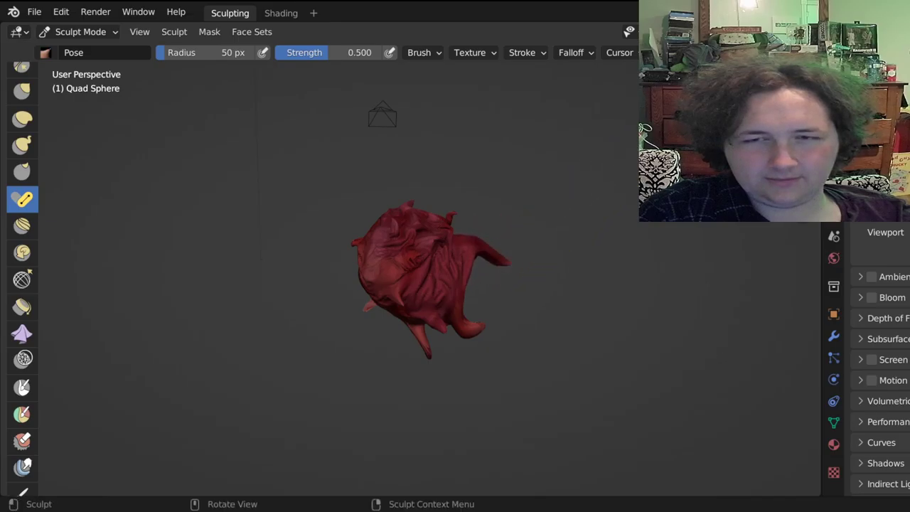
Adjust the remaining leg, the small upper spike and the lower body from other angles with the Pose brush.
{"action": "middle_click_drag", "start_coordinate": [510, 264], "coordinate": [617, 313]}
{"action": "mouse_move", "coordinate": [441, 325]}
{"action": "left_mouse_down"}
{"action": "mouse_move", "coordinate": [438, 332]}
{"action": "mouse_move", "coordinate": [452, 321]}
{"action": "left_mouse_up"}
{"action": "left_click_drag", "start_coordinate": [403, 338], "coordinate": [445, 379]}
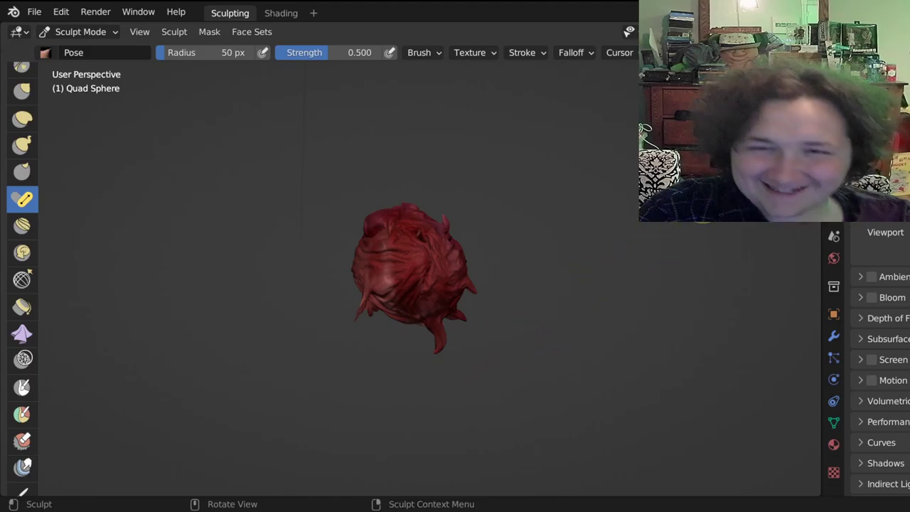
{"action": "mouse_move", "coordinate": [560, 310]}
{"action": "middle_mouse_down"}
{"action": "mouse_move", "coordinate": [595, 308]}
{"action": "mouse_move", "coordinate": [451, 291]}
{"action": "middle_mouse_up"}
{"action": "mouse_move", "coordinate": [449, 229]}
{"action": "left_mouse_down"}
{"action": "mouse_move", "coordinate": [464, 245]}
{"action": "mouse_move", "coordinate": [480, 219]}
{"action": "left_mouse_up"}
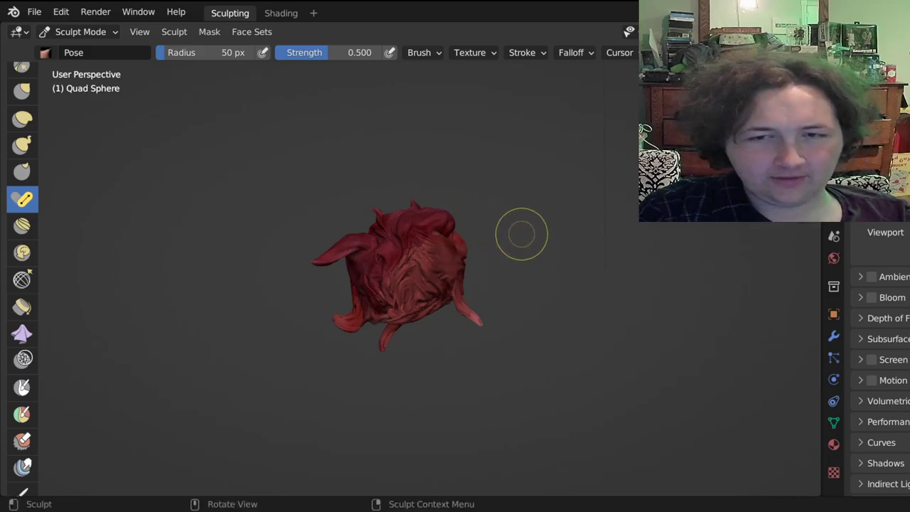
{"action": "middle_click_drag", "start_coordinate": [526, 249], "coordinate": [659, 250]}
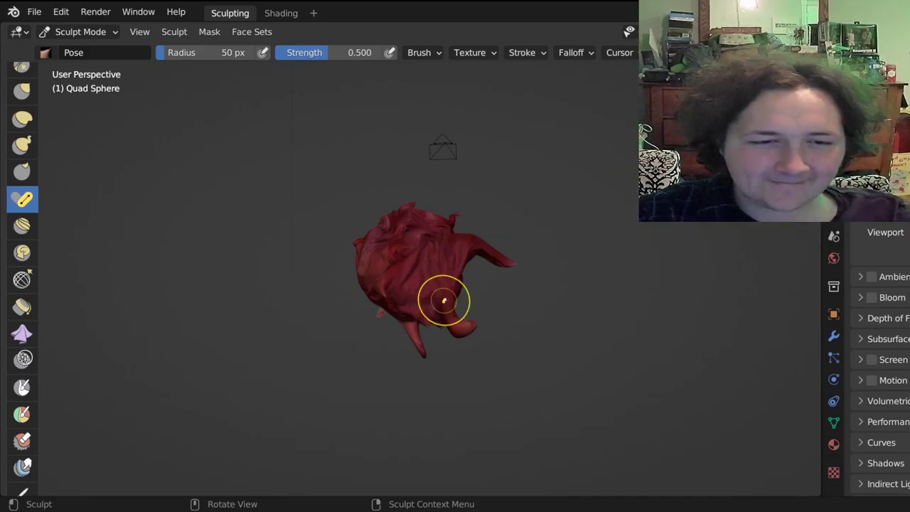
{"action": "mouse_move", "coordinate": [443, 301]}
{"action": "left_mouse_down"}
{"action": "mouse_move", "coordinate": [448, 276]}
{"action": "mouse_move", "coordinate": [451, 288]}
{"action": "left_mouse_up"}
Smear the body's wrinkled side with a Nudge stroke and a Thumb stroke.
{"action": "left_click", "coordinate": [22, 225]}
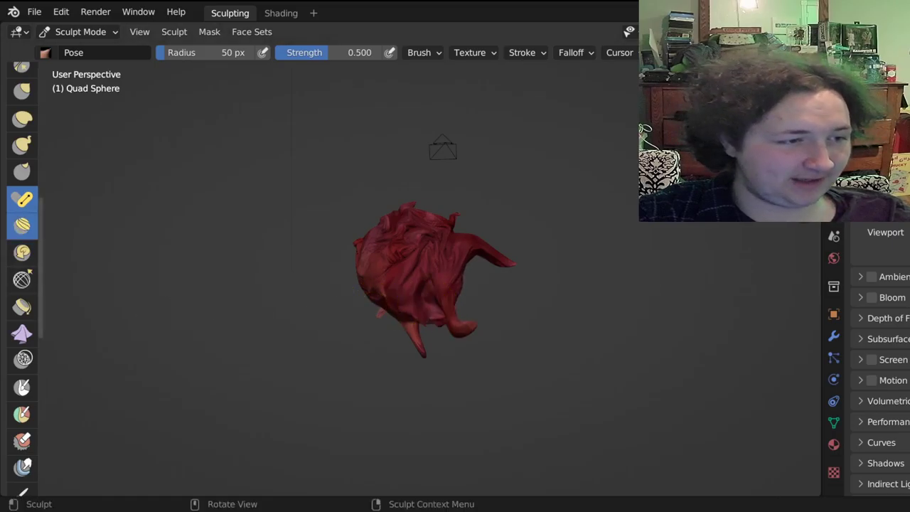
{"action": "mouse_move", "coordinate": [382, 287]}
{"action": "left_mouse_down"}
{"action": "mouse_move", "coordinate": [457, 276]}
{"action": "mouse_move", "coordinate": [403, 280]}
{"action": "mouse_move", "coordinate": [164, 238]}
{"action": "left_mouse_up"}
{"action": "left_click", "coordinate": [22, 172]}
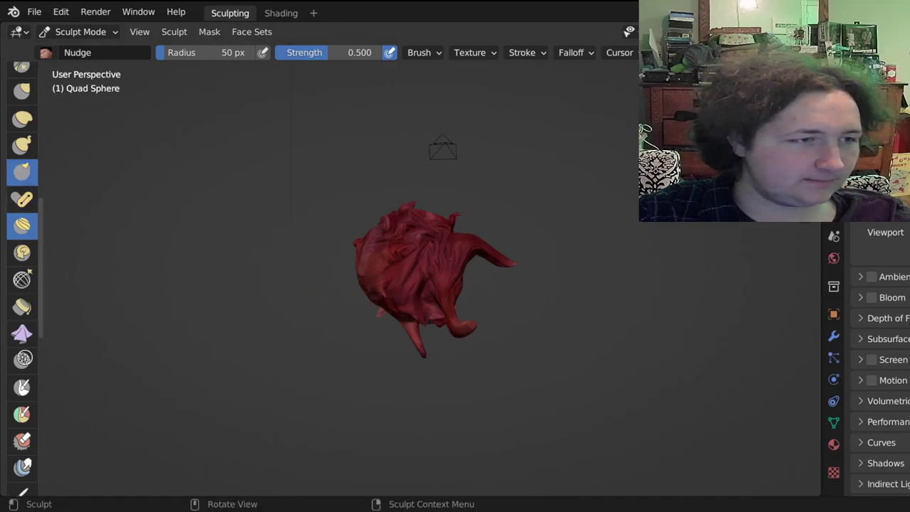
{"action": "mouse_move", "coordinate": [409, 304]}
{"action": "left_mouse_down"}
{"action": "mouse_move", "coordinate": [411, 274]}
{"action": "mouse_move", "coordinate": [370, 273]}
{"action": "mouse_move", "coordinate": [417, 286]}
{"action": "mouse_move", "coordinate": [420, 278]}
{"action": "left_mouse_up"}
{"action": "left_click", "coordinate": [22, 145]}
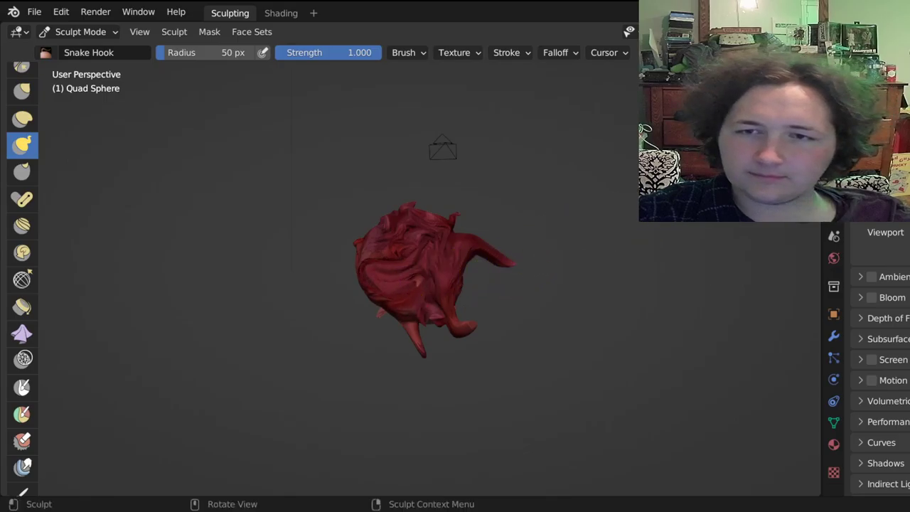
Swell the folds above the horn-like limb with Blob brush strokes at 50 px radius and 0.500 strength.
{"action": "mouse_move", "coordinate": [419, 282]}
{"action": "middle_mouse_down"}
{"action": "mouse_move", "coordinate": [431, 309]}
{"action": "mouse_move", "coordinate": [426, 244]}
{"action": "mouse_move", "coordinate": [412, 268]}
{"action": "mouse_move", "coordinate": [475, 299]}
{"action": "middle_mouse_up"}
{"action": "scroll", "coordinate": [21, 135], "scroll_direction": "up", "scroll_amount": 1}
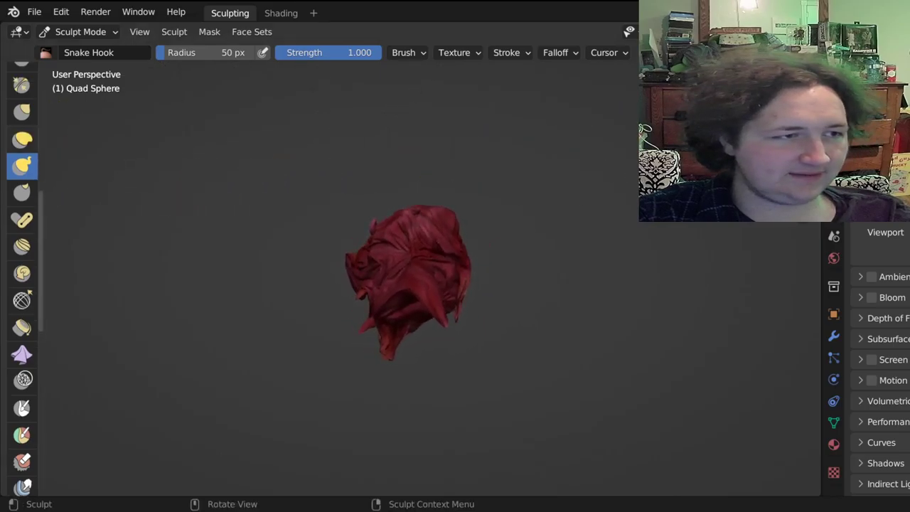
{"action": "scroll", "coordinate": [22, 285], "scroll_direction": "up", "scroll_amount": 10}
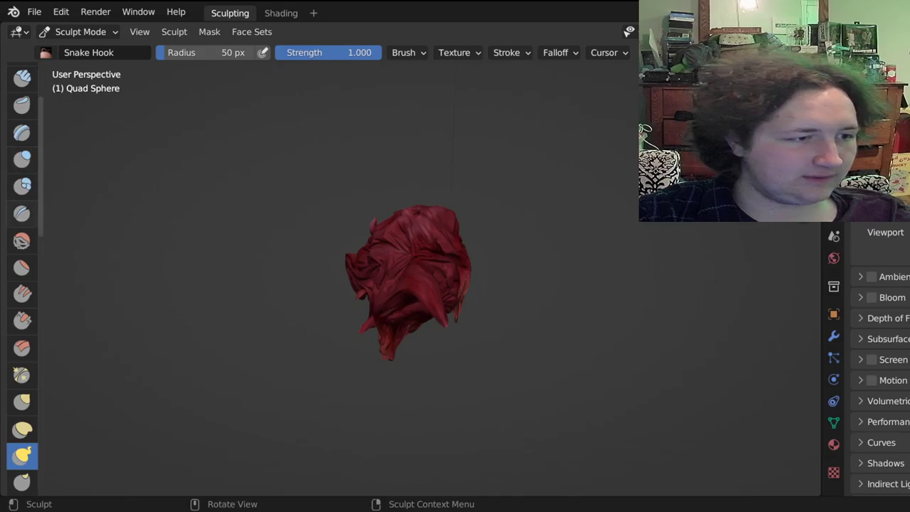
{"action": "left_click", "coordinate": [22, 185]}
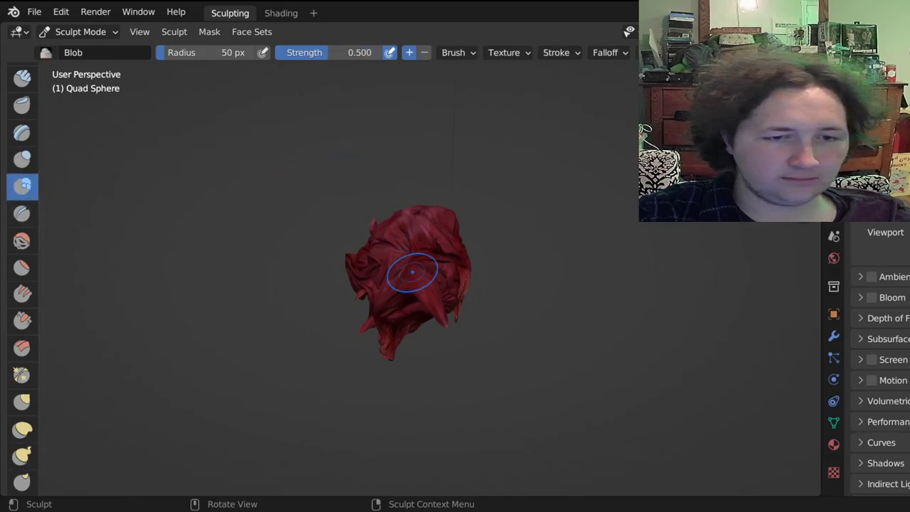
{"action": "left_click_drag", "start_coordinate": [412, 272], "coordinate": [424, 249]}
{"action": "mouse_move", "coordinate": [426, 242]}
{"action": "left_mouse_down"}
{"action": "mouse_move", "coordinate": [424, 214]}
{"action": "mouse_move", "coordinate": [393, 247]}
{"action": "left_mouse_up"}
{"action": "mouse_move", "coordinate": [408, 255]}
{"action": "left_mouse_down"}
{"action": "mouse_move", "coordinate": [443, 263]}
{"action": "mouse_move", "coordinate": [416, 252]}
{"action": "mouse_move", "coordinate": [389, 264]}
{"action": "mouse_move", "coordinate": [386, 275]}
{"action": "mouse_move", "coordinate": [398, 275]}
{"action": "left_mouse_up"}
{"action": "left_click_drag", "start_coordinate": [398, 275], "coordinate": [401, 275]}
{"action": "left_click_drag", "start_coordinate": [401, 274], "coordinate": [422, 271]}
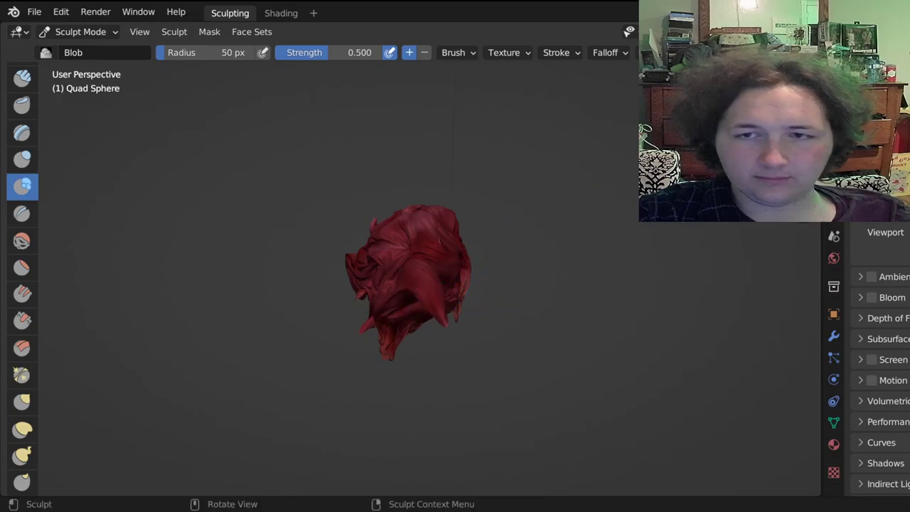
Raise rounded lumps on the upper middle of the pale wrinkled face with the Blob brush.
{"action": "middle_click_drag", "start_coordinate": [416, 276], "coordinate": [534, 179]}
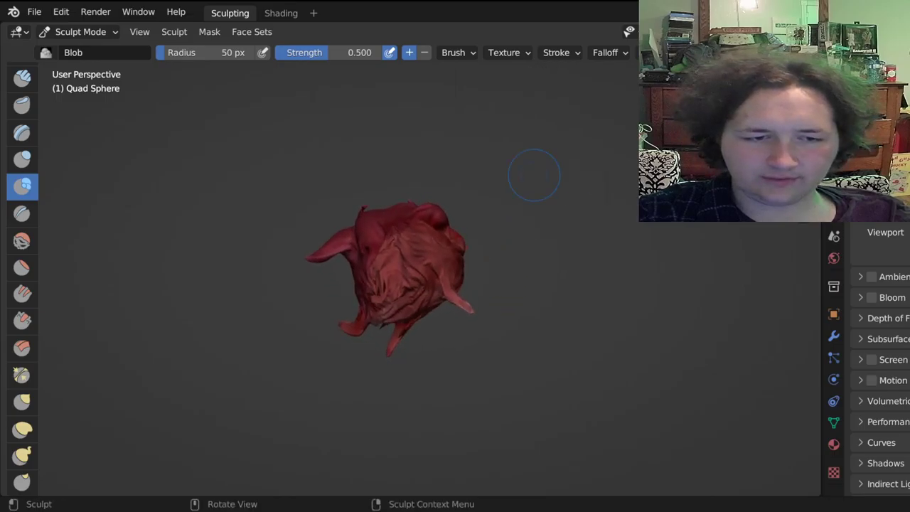
{"action": "scroll", "coordinate": [418, 254], "scroll_direction": "up", "scroll_amount": 6}
{"action": "middle_click_drag", "start_coordinate": [418, 254], "coordinate": [424, 247]}
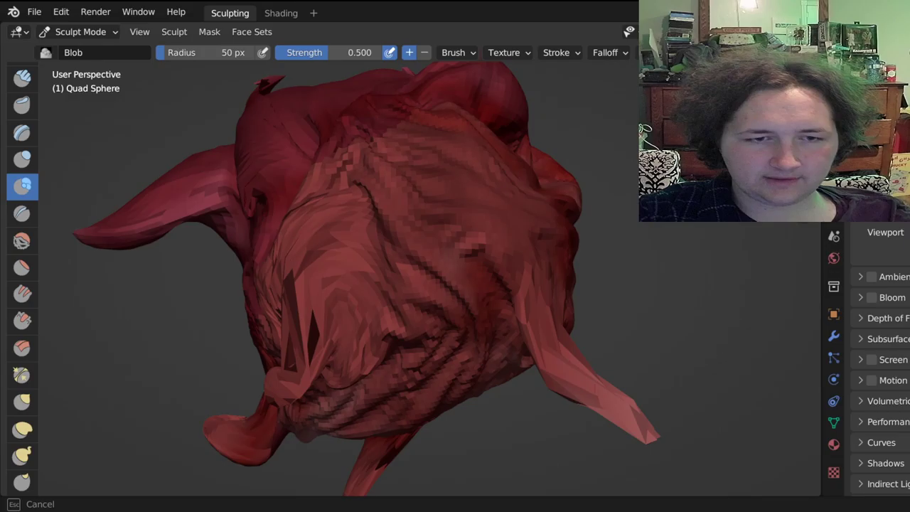
{"action": "left_click_drag", "start_coordinate": [385, 226], "coordinate": [379, 216]}
{"action": "left_click_drag", "start_coordinate": [379, 216], "coordinate": [365, 185]}
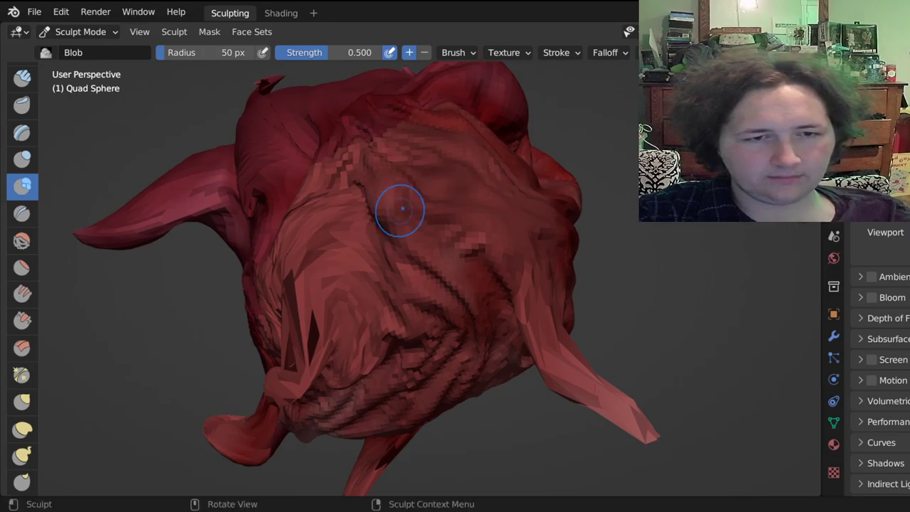
{"action": "left_click_drag", "start_coordinate": [426, 218], "coordinate": [457, 242]}
{"action": "middle_click_drag", "start_coordinate": [425, 218], "coordinate": [426, 218]}
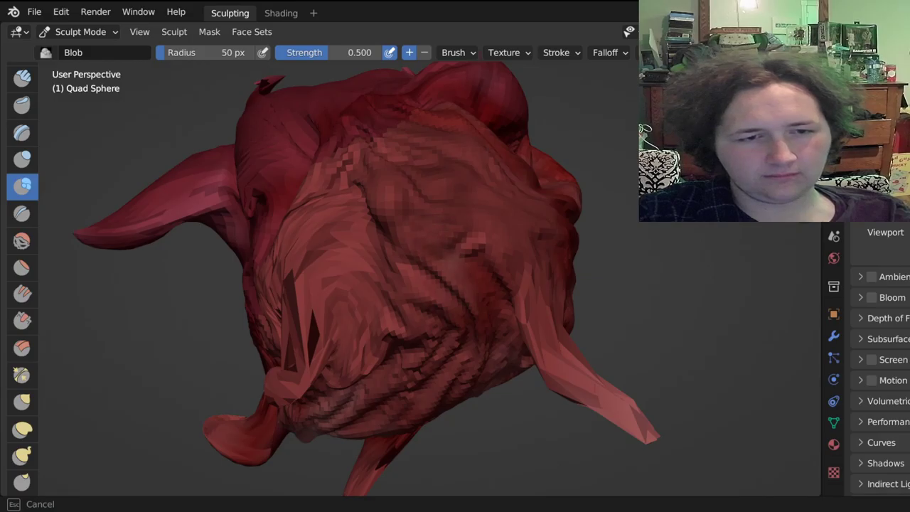
{"action": "left_click_drag", "start_coordinate": [425, 218], "coordinate": [408, 239]}
{"action": "mouse_move", "coordinate": [319, 237]}
{"action": "left_mouse_down"}
{"action": "mouse_move", "coordinate": [344, 251]}
{"action": "mouse_move", "coordinate": [348, 242]}
{"action": "mouse_move", "coordinate": [331, 254]}
{"action": "mouse_move", "coordinate": [343, 250]}
{"action": "left_mouse_up"}
{"action": "left_click_drag", "start_coordinate": [392, 206], "coordinate": [384, 205]}
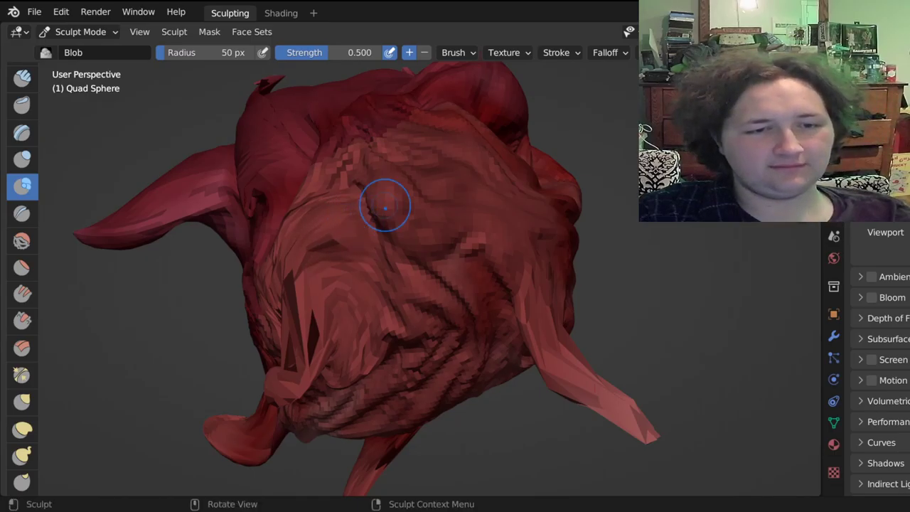
Add Blob bulges along the upper edge and upper left corner of the wrinkled face.
{"action": "left_click_drag", "start_coordinate": [401, 153], "coordinate": [431, 151]}
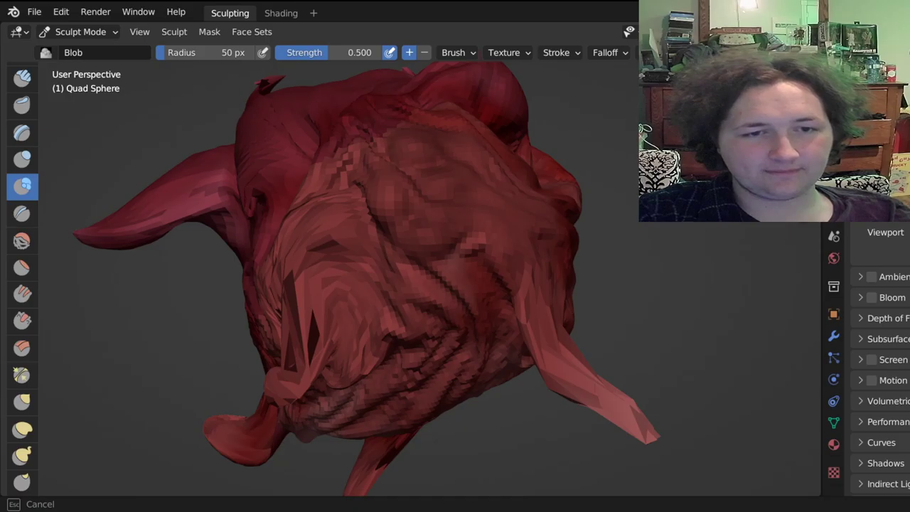
{"action": "left_click_drag", "start_coordinate": [431, 151], "coordinate": [426, 151]}
{"action": "mouse_move", "coordinate": [351, 174]}
{"action": "left_mouse_down"}
{"action": "mouse_move", "coordinate": [368, 193]}
{"action": "mouse_move", "coordinate": [351, 178]}
{"action": "mouse_move", "coordinate": [345, 152]}
{"action": "mouse_move", "coordinate": [351, 157]}
{"action": "left_mouse_up"}
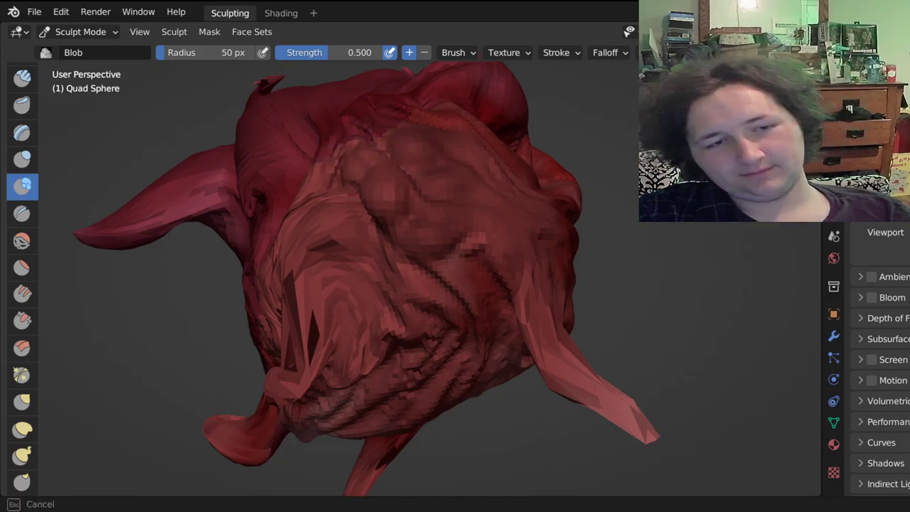
{"action": "middle_click_drag", "start_coordinate": [342, 153], "coordinate": [335, 166]}
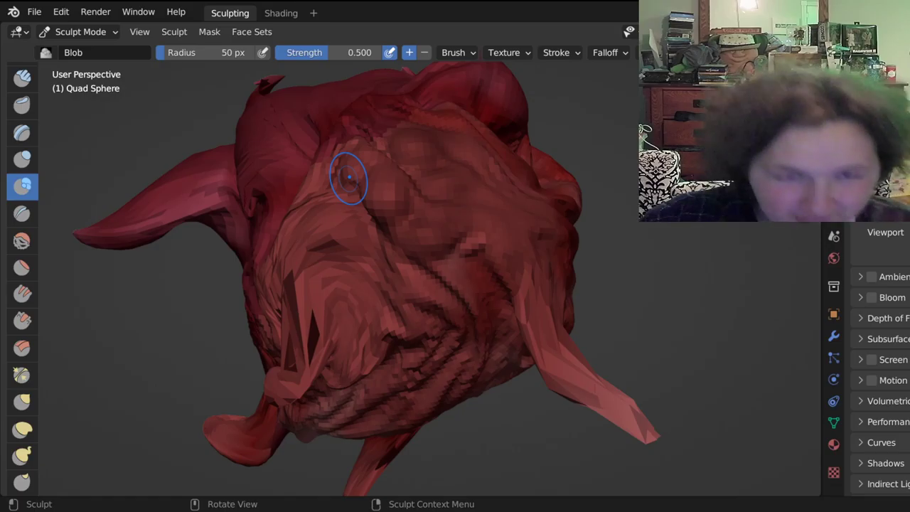
Build Blob lumps on the right side of the existing cluster and along its lower edge.
{"action": "middle_click_drag", "start_coordinate": [483, 205], "coordinate": [483, 206]}
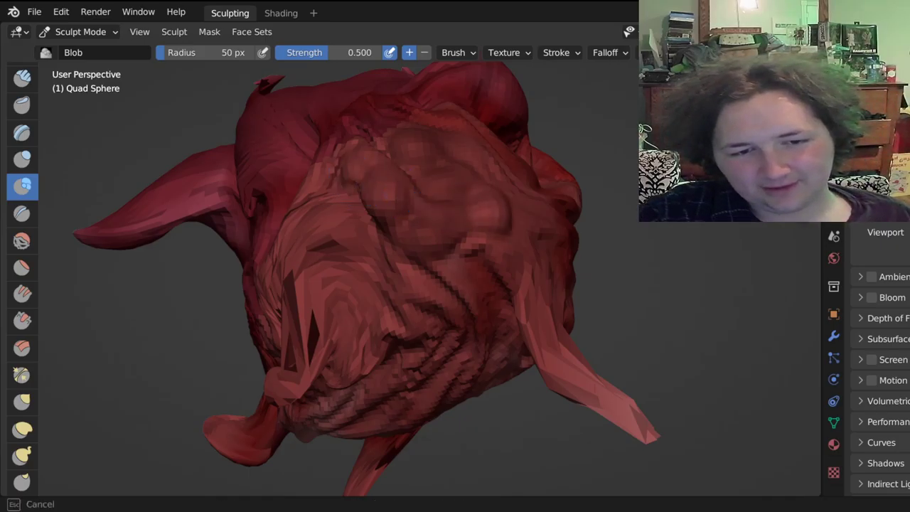
{"action": "left_click_drag", "start_coordinate": [489, 211], "coordinate": [492, 217]}
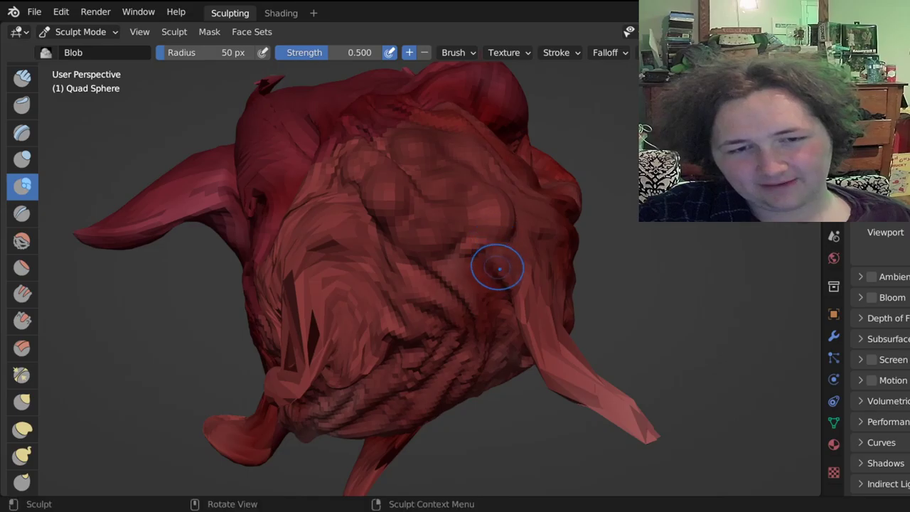
{"action": "mouse_move", "coordinate": [476, 276]}
{"action": "left_mouse_down"}
{"action": "mouse_move", "coordinate": [469, 252]}
{"action": "mouse_move", "coordinate": [479, 268]}
{"action": "left_mouse_up"}
{"action": "mouse_move", "coordinate": [425, 279]}
{"action": "left_mouse_down"}
{"action": "mouse_move", "coordinate": [434, 280]}
{"action": "mouse_move", "coordinate": [430, 265]}
{"action": "mouse_move", "coordinate": [462, 293]}
{"action": "mouse_move", "coordinate": [384, 285]}
{"action": "mouse_move", "coordinate": [402, 263]}
{"action": "mouse_move", "coordinate": [388, 292]}
{"action": "mouse_move", "coordinate": [406, 278]}
{"action": "left_mouse_up"}
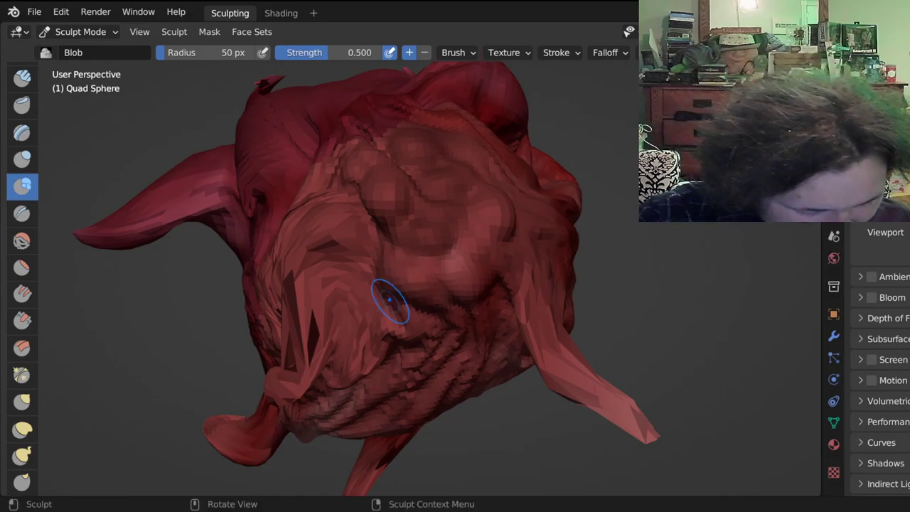
Puff up the stretched folds left of the lump cluster and the face's right edge with the Blob brush.
{"action": "mouse_move", "coordinate": [374, 271]}
{"action": "left_mouse_down"}
{"action": "mouse_move", "coordinate": [347, 257]}
{"action": "mouse_move", "coordinate": [349, 276]}
{"action": "mouse_move", "coordinate": [336, 243]}
{"action": "mouse_move", "coordinate": [332, 253]}
{"action": "left_mouse_up"}
{"action": "mouse_move", "coordinate": [326, 207]}
{"action": "left_mouse_down"}
{"action": "mouse_move", "coordinate": [318, 195]}
{"action": "mouse_move", "coordinate": [350, 186]}
{"action": "left_mouse_up"}
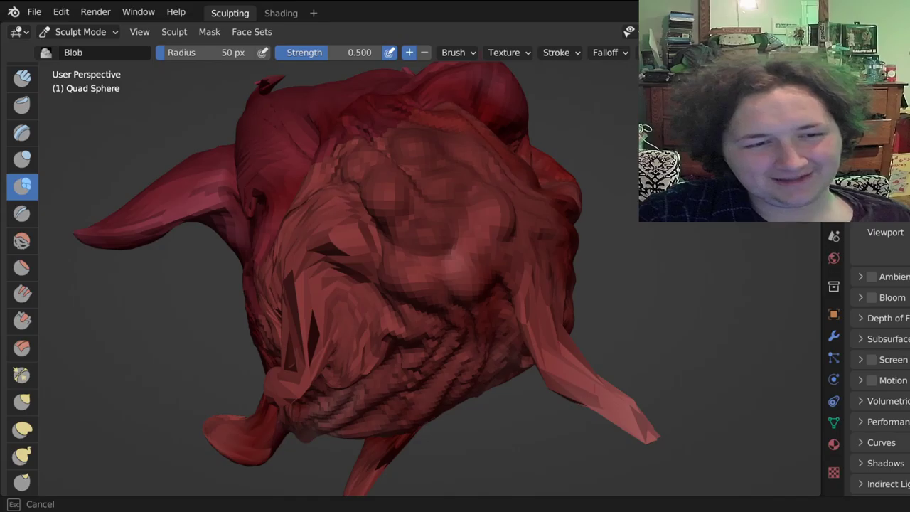
{"action": "mouse_move", "coordinate": [537, 143]}
{"action": "left_mouse_down"}
{"action": "mouse_move", "coordinate": [514, 173]}
{"action": "mouse_move", "coordinate": [492, 177]}
{"action": "mouse_move", "coordinate": [542, 235]}
{"action": "left_mouse_up"}
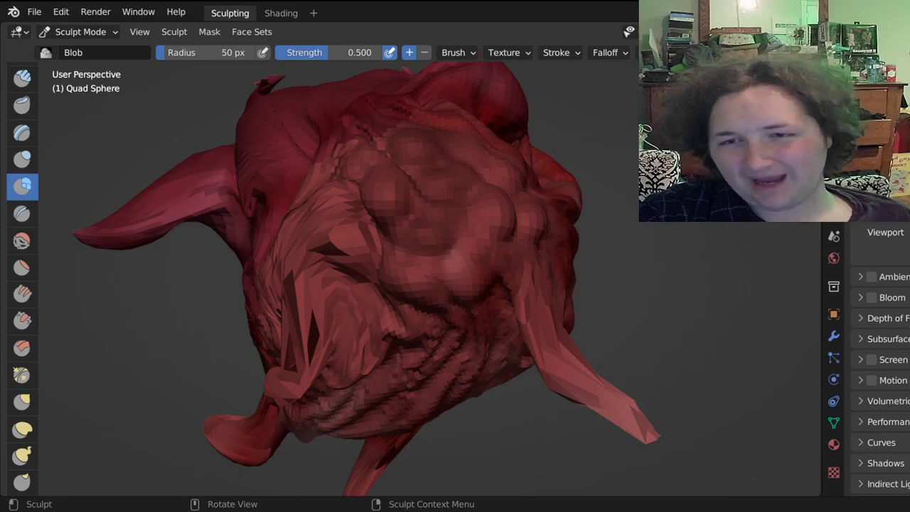
Raise Blob lumps along the upper edge of the pale cluster, just beneath the overhanging dark red fold.
{"action": "mouse_move", "coordinate": [529, 238]}
{"action": "middle_mouse_down"}
{"action": "mouse_move", "coordinate": [409, 291]}
{"action": "mouse_move", "coordinate": [505, 295]}
{"action": "middle_mouse_up"}
{"action": "middle_click_drag", "start_coordinate": [498, 242], "coordinate": [542, 163]}
{"action": "mouse_move", "coordinate": [417, 233]}
{"action": "left_mouse_down"}
{"action": "mouse_move", "coordinate": [434, 242]}
{"action": "mouse_move", "coordinate": [411, 257]}
{"action": "mouse_move", "coordinate": [421, 262]}
{"action": "mouse_move", "coordinate": [392, 219]}
{"action": "left_mouse_up"}
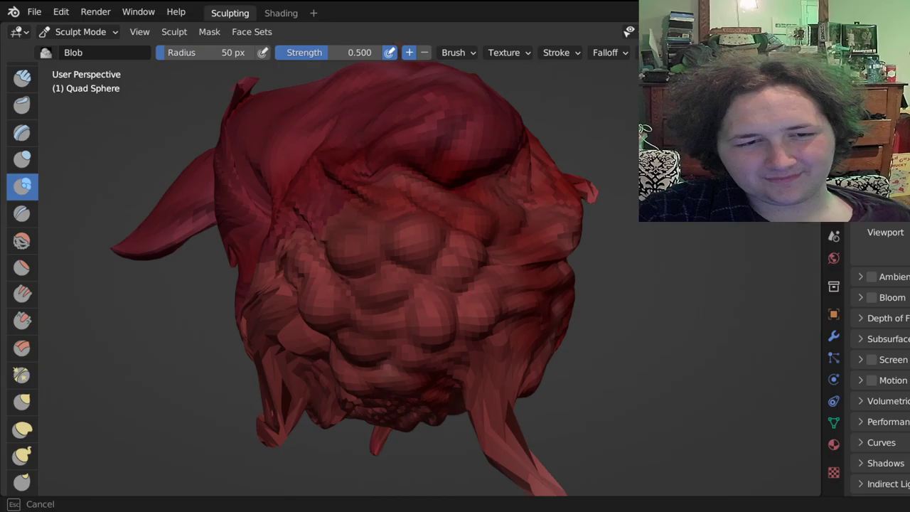
{"action": "left_click_drag", "start_coordinate": [425, 206], "coordinate": [439, 216]}
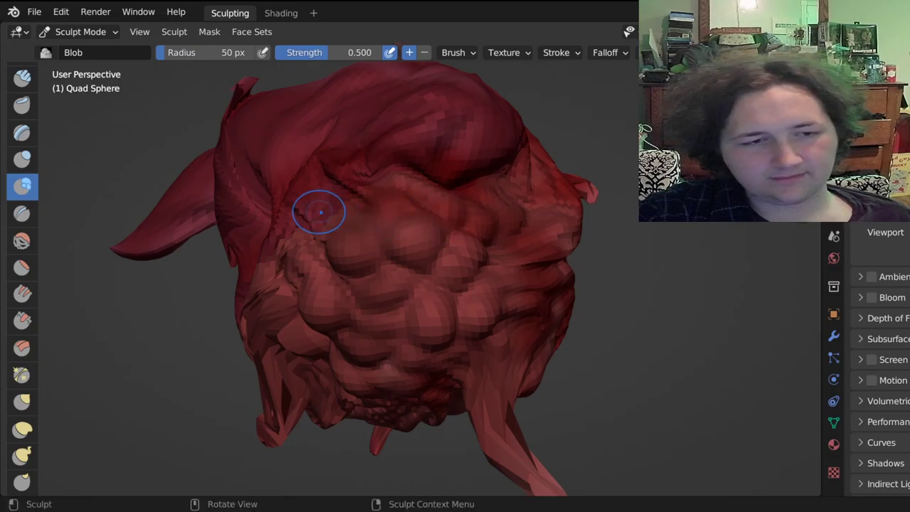
{"action": "left_click_drag", "start_coordinate": [322, 226], "coordinate": [331, 215]}
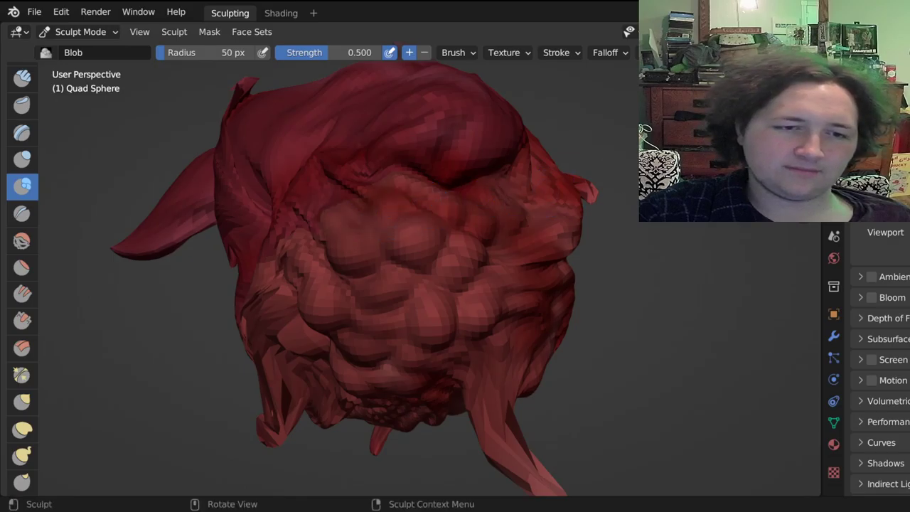
Add Blob bulges on the cluster's left border, where it meets the dark red skin and the stretched folds.
{"action": "middle_click_drag", "start_coordinate": [327, 217], "coordinate": [467, 199]}
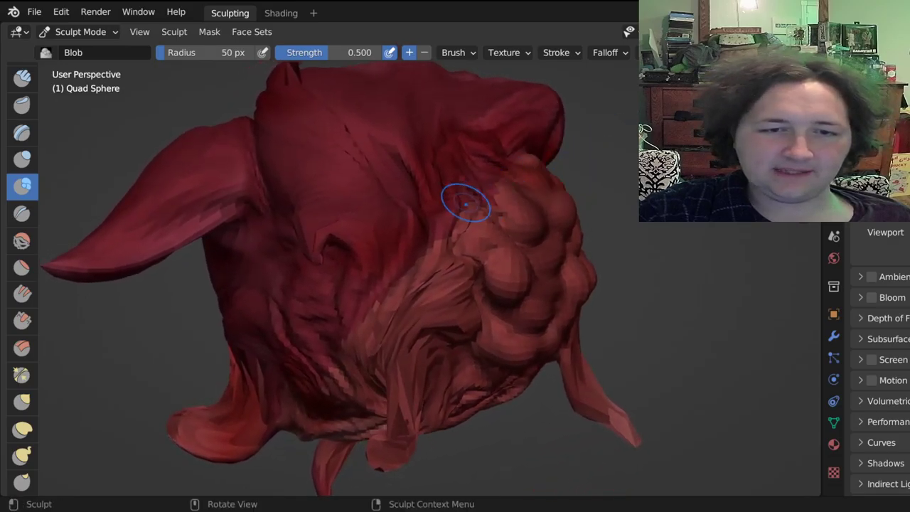
{"action": "mouse_move", "coordinate": [467, 199]}
{"action": "left_mouse_down"}
{"action": "mouse_move", "coordinate": [498, 202]}
{"action": "mouse_move", "coordinate": [505, 219]}
{"action": "mouse_move", "coordinate": [489, 222]}
{"action": "left_mouse_up"}
{"action": "mouse_move", "coordinate": [441, 313]}
{"action": "left_mouse_down"}
{"action": "mouse_move", "coordinate": [462, 296]}
{"action": "mouse_move", "coordinate": [475, 310]}
{"action": "left_mouse_up"}
Build up the seam between the dark red side and the pale stretched folds with the Blob brush.
{"action": "mouse_move", "coordinate": [475, 310]}
{"action": "middle_mouse_down"}
{"action": "mouse_move", "coordinate": [530, 295]}
{"action": "mouse_move", "coordinate": [309, 245]}
{"action": "middle_mouse_up"}
{"action": "scroll", "coordinate": [310, 245], "scroll_direction": "down", "scroll_amount": 4}
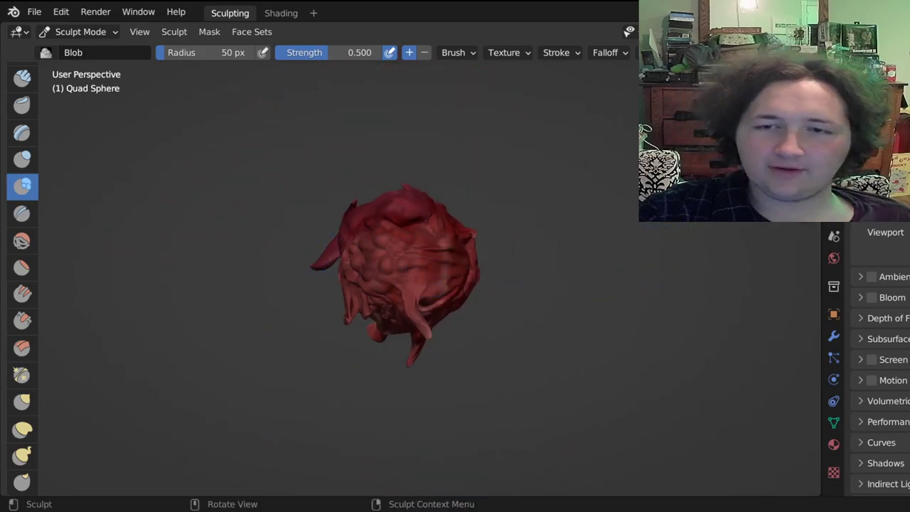
{"action": "middle_click_drag", "start_coordinate": [399, 284], "coordinate": [583, 277]}
{"action": "middle_click_drag", "start_coordinate": [298, 292], "coordinate": [320, 295]}
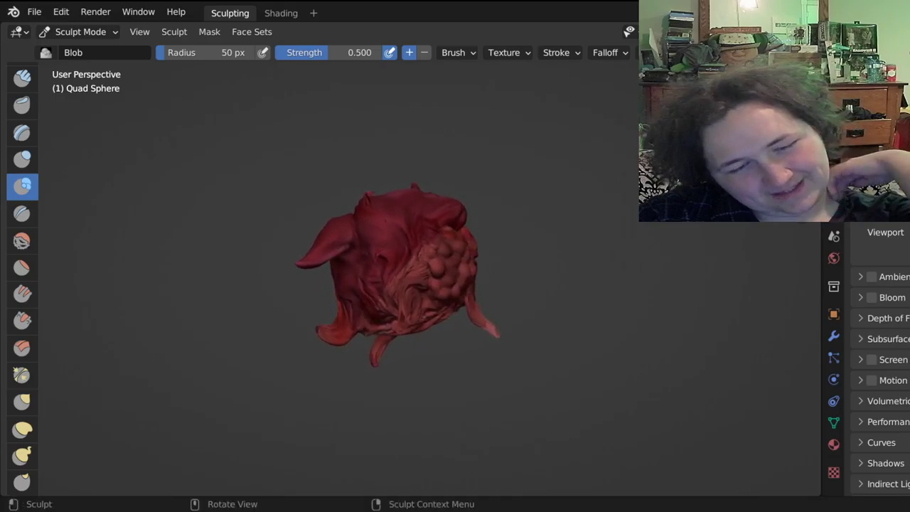
{"action": "scroll", "coordinate": [320, 295], "scroll_direction": "up", "scroll_amount": 3}
{"action": "mouse_move", "coordinate": [418, 262]}
{"action": "left_mouse_down"}
{"action": "mouse_move", "coordinate": [434, 288]}
{"action": "mouse_move", "coordinate": [418, 271]}
{"action": "mouse_move", "coordinate": [393, 268]}
{"action": "mouse_move", "coordinate": [408, 235]}
{"action": "mouse_move", "coordinate": [436, 237]}
{"action": "left_mouse_up"}
{"action": "mouse_move", "coordinate": [374, 277]}
{"action": "left_mouse_down"}
{"action": "mouse_move", "coordinate": [364, 280]}
{"action": "mouse_move", "coordinate": [375, 302]}
{"action": "mouse_move", "coordinate": [427, 304]}
{"action": "mouse_move", "coordinate": [437, 330]}
{"action": "mouse_move", "coordinate": [418, 317]}
{"action": "left_mouse_up"}
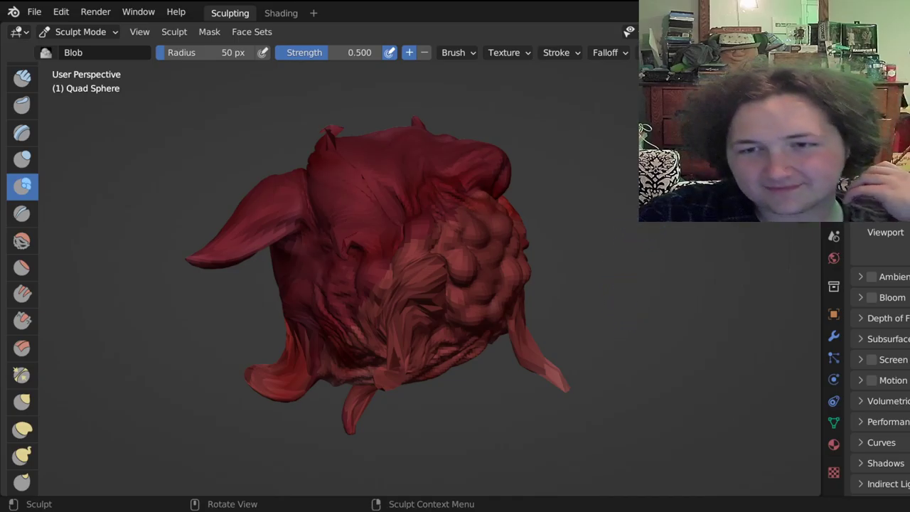
Cover the wrinkled underside between the stretched folds and the pale limb with Blob lumps.
{"action": "mouse_move", "coordinate": [636, 252]}
{"action": "middle_mouse_down"}
{"action": "mouse_move", "coordinate": [569, 174]}
{"action": "mouse_move", "coordinate": [567, 192]}
{"action": "middle_mouse_up"}
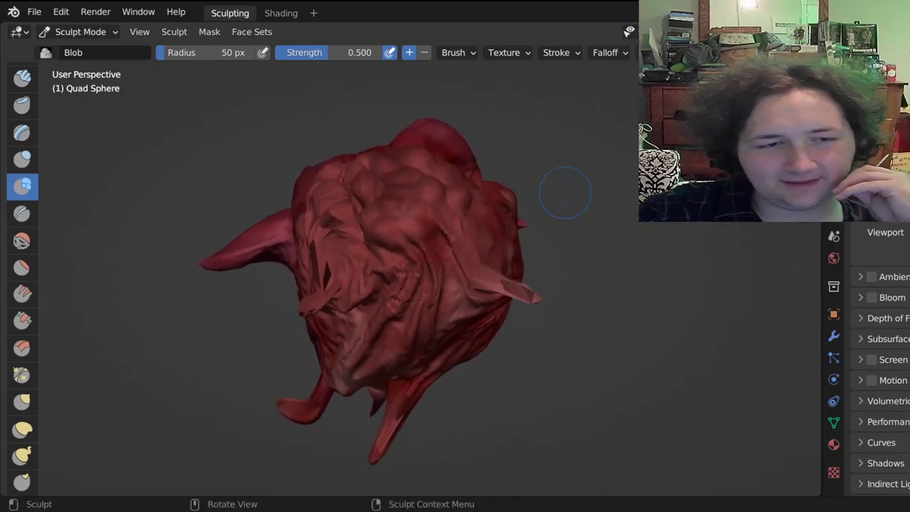
{"action": "mouse_move", "coordinate": [363, 266]}
{"action": "left_mouse_down"}
{"action": "mouse_move", "coordinate": [387, 256]}
{"action": "mouse_move", "coordinate": [382, 245]}
{"action": "mouse_move", "coordinate": [448, 260]}
{"action": "mouse_move", "coordinate": [435, 238]}
{"action": "mouse_move", "coordinate": [448, 270]}
{"action": "mouse_move", "coordinate": [448, 234]}
{"action": "mouse_move", "coordinate": [477, 227]}
{"action": "mouse_move", "coordinate": [472, 254]}
{"action": "mouse_move", "coordinate": [495, 268]}
{"action": "mouse_move", "coordinate": [457, 273]}
{"action": "mouse_move", "coordinate": [458, 290]}
{"action": "mouse_move", "coordinate": [386, 278]}
{"action": "mouse_move", "coordinate": [418, 282]}
{"action": "mouse_move", "coordinate": [422, 293]}
{"action": "mouse_move", "coordinate": [417, 285]}
{"action": "mouse_move", "coordinate": [357, 301]}
{"action": "left_mouse_up"}
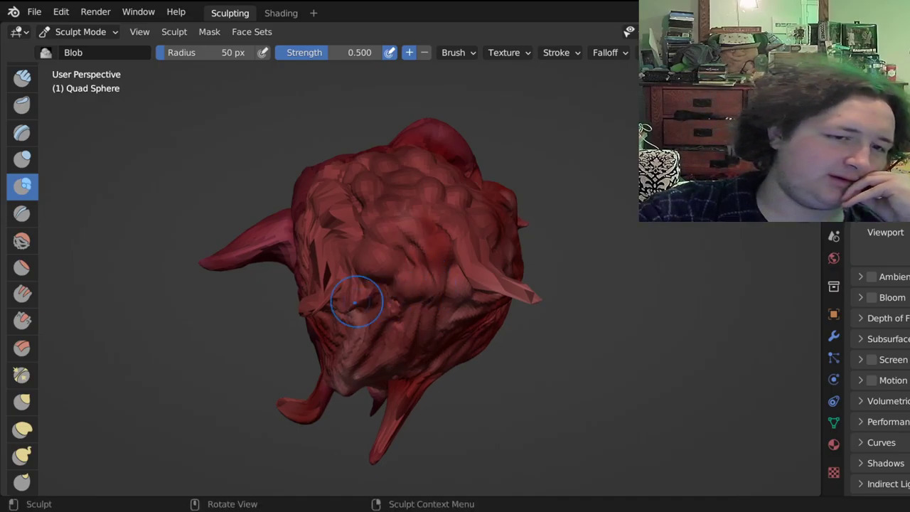
{"action": "mouse_move", "coordinate": [423, 260]}
{"action": "left_mouse_down"}
{"action": "mouse_move", "coordinate": [435, 249]}
{"action": "mouse_move", "coordinate": [414, 235]}
{"action": "left_mouse_up"}
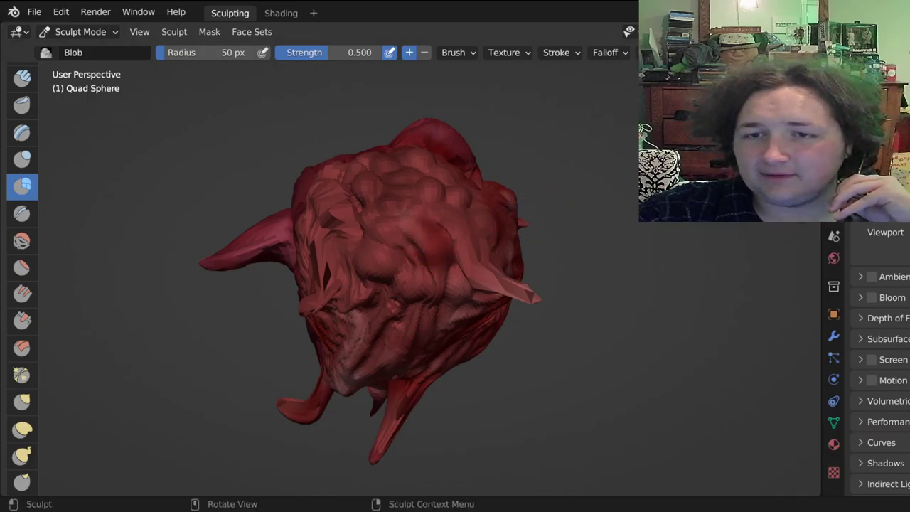
Fill the smooth area right of the cluster, above the pale limb, with Blob lumps and puff up the overhanging fold.
{"action": "middle_click_drag", "start_coordinate": [435, 249], "coordinate": [498, 226]}
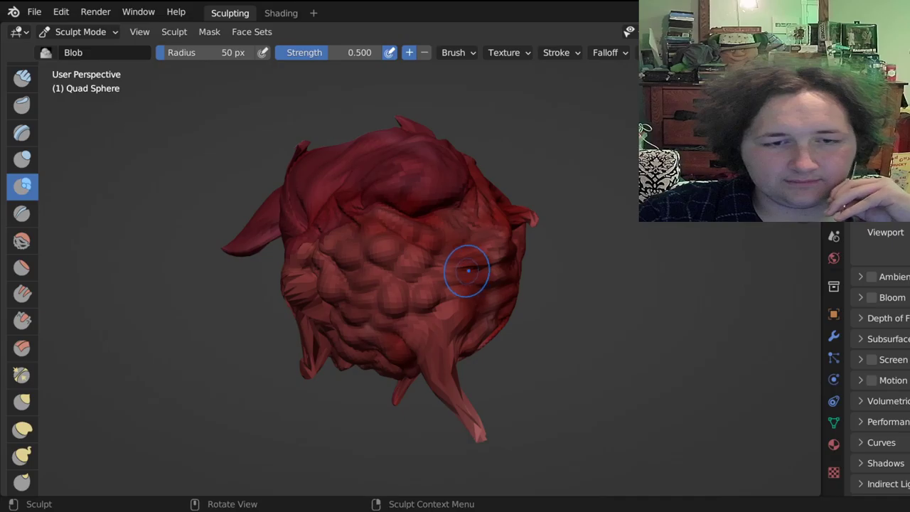
{"action": "left_click_drag", "start_coordinate": [467, 270], "coordinate": [482, 270]}
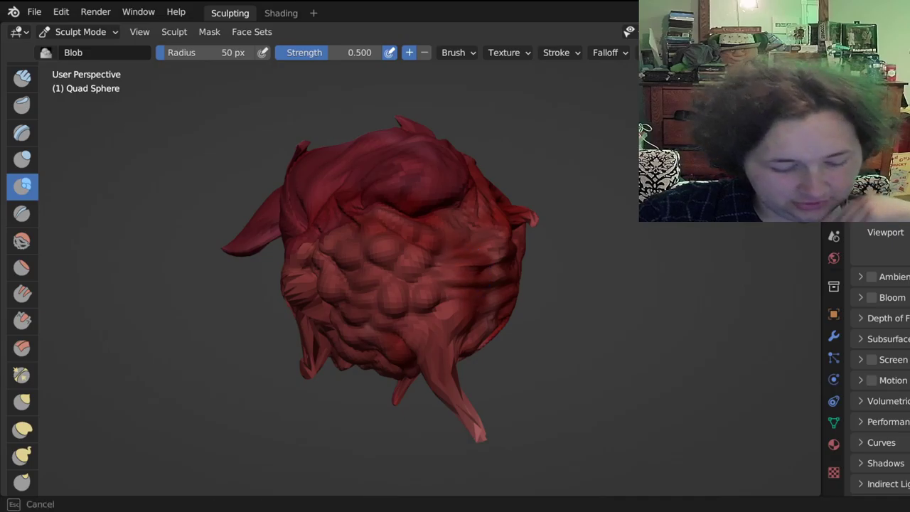
{"action": "left_click_drag", "start_coordinate": [450, 251], "coordinate": [455, 275]}
{"action": "left_click_drag", "start_coordinate": [460, 315], "coordinate": [459, 308]}
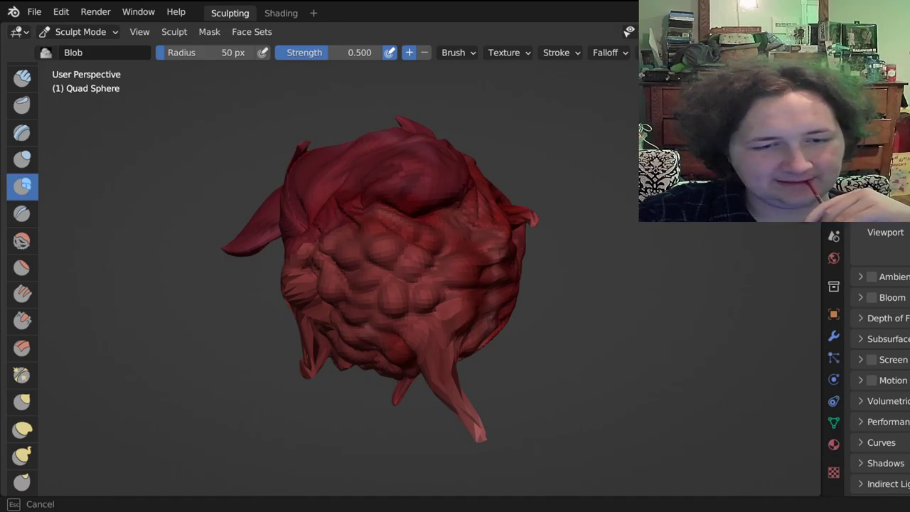
{"action": "left_click_drag", "start_coordinate": [457, 304], "coordinate": [456, 302]}
{"action": "left_click_drag", "start_coordinate": [452, 247], "coordinate": [452, 238]}
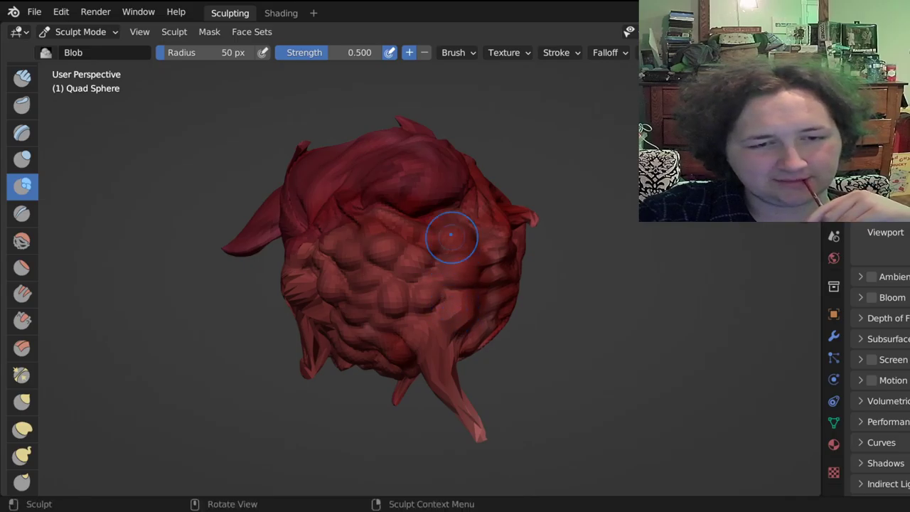
{"action": "left_click_drag", "start_coordinate": [428, 202], "coordinate": [432, 208]}
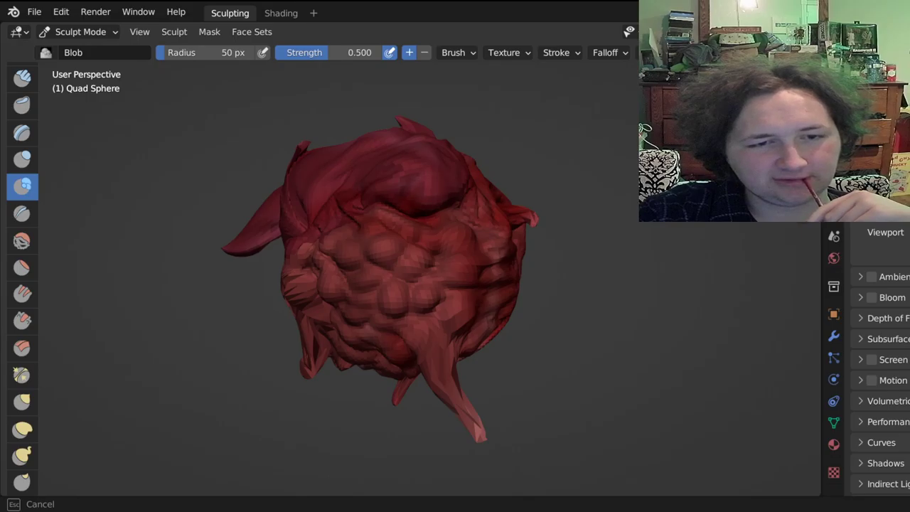
{"action": "left_click_drag", "start_coordinate": [408, 170], "coordinate": [410, 170]}
Extend the Blob lumps from the cluster's upper left corner onto the smooth dark red top of the creature.
{"action": "mouse_move", "coordinate": [409, 171]}
{"action": "middle_mouse_down"}
{"action": "mouse_move", "coordinate": [469, 167]}
{"action": "mouse_move", "coordinate": [508, 146]}
{"action": "middle_mouse_up"}
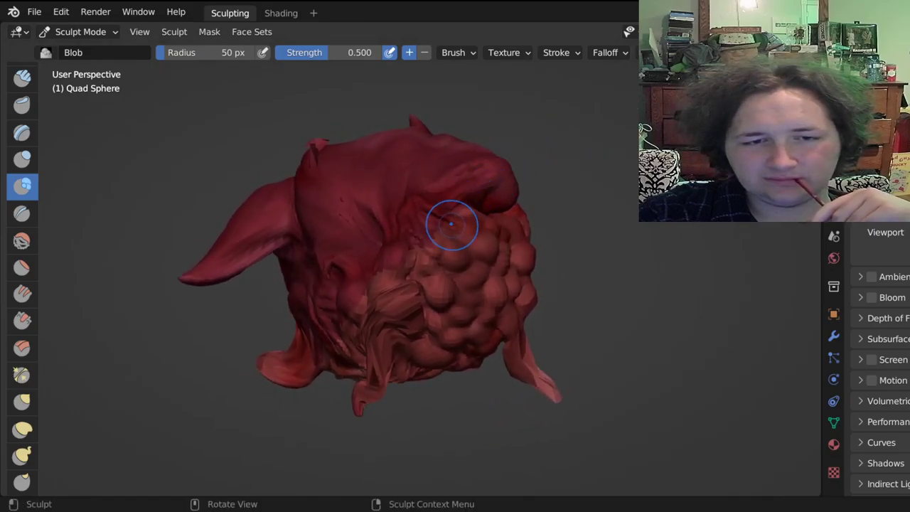
{"action": "mouse_move", "coordinate": [452, 224]}
{"action": "left_mouse_down"}
{"action": "mouse_move", "coordinate": [463, 206]}
{"action": "mouse_move", "coordinate": [460, 219]}
{"action": "mouse_move", "coordinate": [428, 212]}
{"action": "mouse_move", "coordinate": [423, 220]}
{"action": "left_mouse_up"}
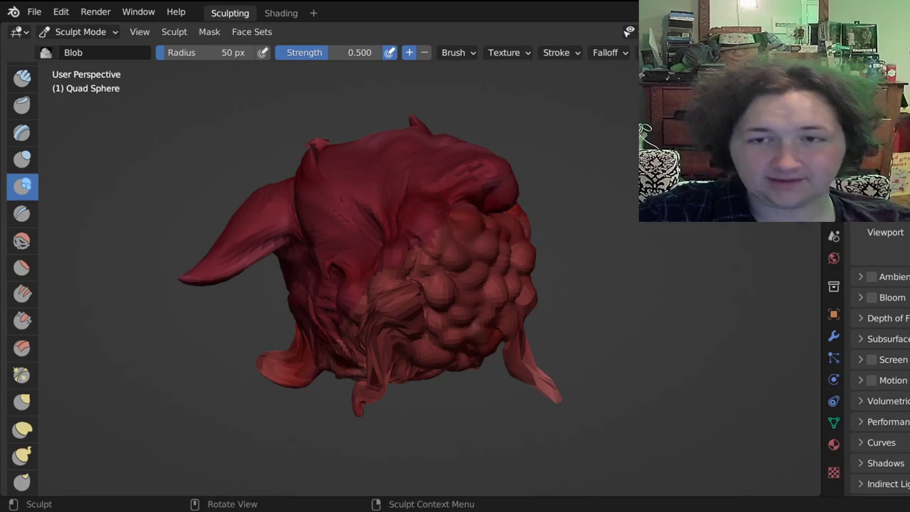
{"action": "mouse_move", "coordinate": [427, 285]}
{"action": "middle_mouse_down"}
{"action": "mouse_move", "coordinate": [342, 235]}
{"action": "mouse_move", "coordinate": [395, 233]}
{"action": "mouse_move", "coordinate": [421, 272]}
{"action": "mouse_move", "coordinate": [494, 237]}
{"action": "middle_mouse_up"}
{"action": "scroll", "coordinate": [494, 237], "scroll_direction": "down", "scroll_amount": 6}
{"action": "scroll", "coordinate": [495, 237], "scroll_direction": "up", "scroll_amount": 6}
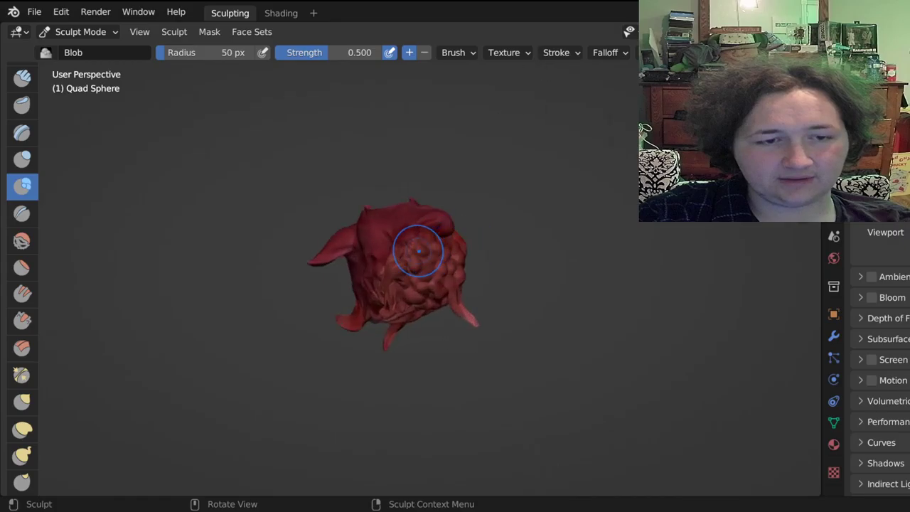
{"action": "left_click_drag", "start_coordinate": [386, 166], "coordinate": [384, 158]}
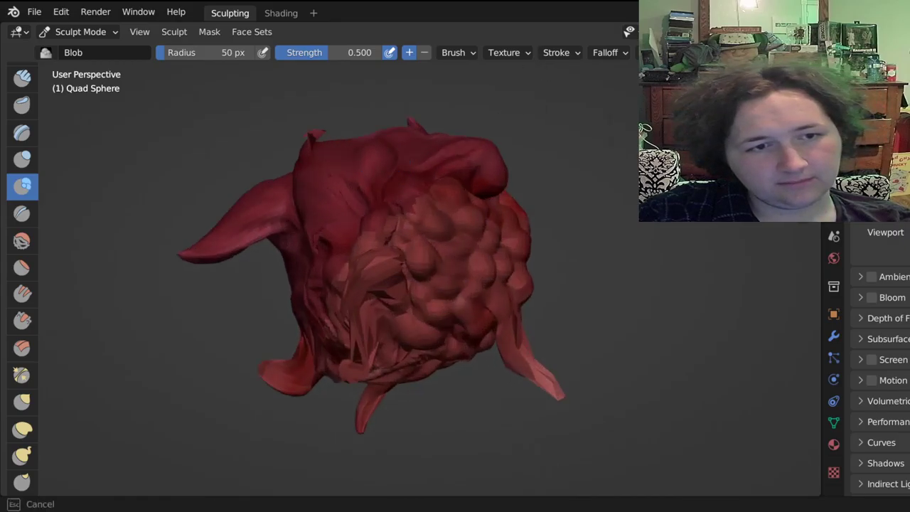
{"action": "left_click_drag", "start_coordinate": [338, 165], "coordinate": [334, 171]}
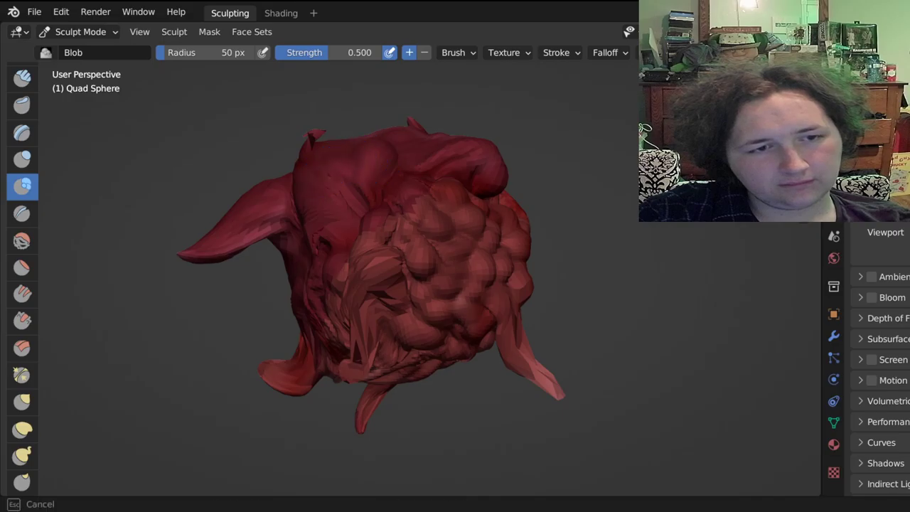
Swell rounded Blob bulges on the dark red side above the large ear-like limb.
{"action": "middle_click_drag", "start_coordinate": [333, 166], "coordinate": [386, 203]}
{"action": "mouse_move", "coordinate": [386, 203]}
{"action": "left_mouse_down"}
{"action": "mouse_move", "coordinate": [379, 221]}
{"action": "mouse_move", "coordinate": [396, 209]}
{"action": "left_mouse_up"}
{"action": "mouse_move", "coordinate": [484, 193]}
{"action": "left_mouse_down"}
{"action": "mouse_move", "coordinate": [468, 196]}
{"action": "mouse_move", "coordinate": [471, 204]}
{"action": "left_mouse_up"}
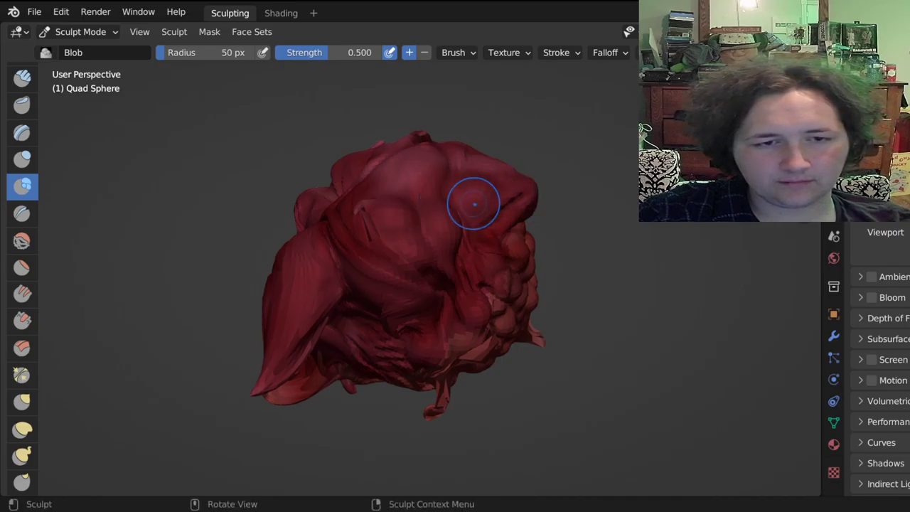
Raise Blob bulges across the dark folds between the ear-like limb and the pale lump cluster.
{"action": "scroll", "coordinate": [462, 241], "scroll_direction": "up", "scroll_amount": 4}
{"action": "left_click_drag", "start_coordinate": [463, 238], "coordinate": [519, 245]}
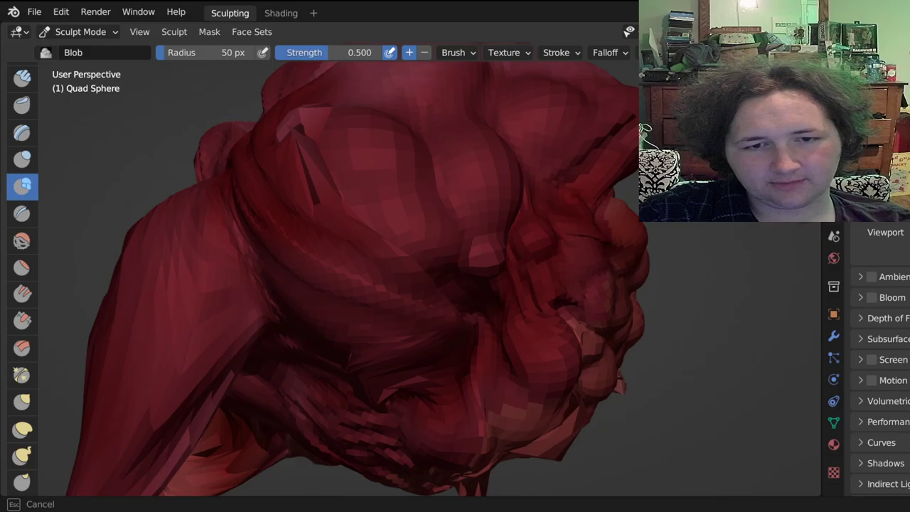
{"action": "mouse_move", "coordinate": [549, 183]}
{"action": "left_mouse_down"}
{"action": "mouse_move", "coordinate": [605, 209]}
{"action": "mouse_move", "coordinate": [554, 209]}
{"action": "mouse_move", "coordinate": [573, 193]}
{"action": "left_mouse_up"}
{"action": "left_click_drag", "start_coordinate": [532, 231], "coordinate": [539, 242]}
{"action": "left_click_drag", "start_coordinate": [354, 269], "coordinate": [363, 278]}
{"action": "mouse_move", "coordinate": [398, 203]}
{"action": "left_mouse_down"}
{"action": "mouse_move", "coordinate": [403, 235]}
{"action": "mouse_move", "coordinate": [416, 222]}
{"action": "left_mouse_up"}
{"action": "scroll", "coordinate": [566, 221], "scroll_direction": "down", "scroll_amount": 5}
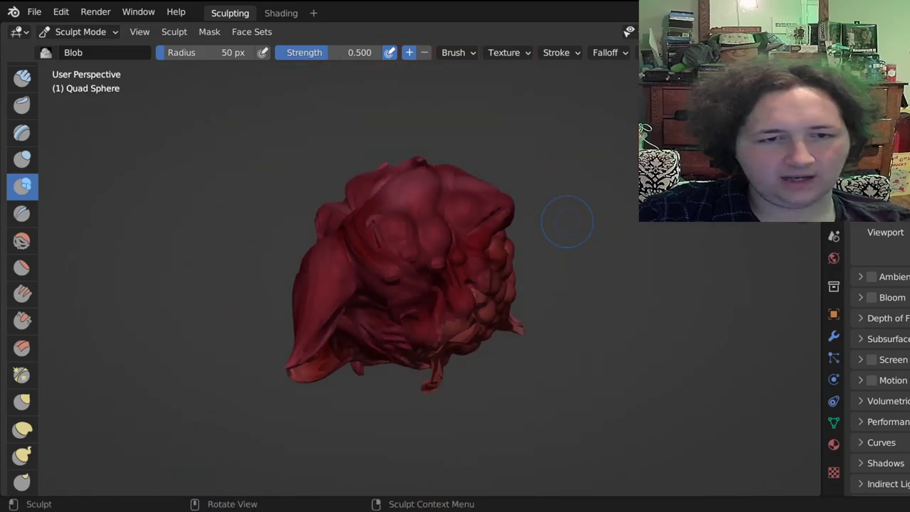
Add Blob lumps near the crown, along the lower dark fold and on the thick fold above the cluster.
{"action": "scroll", "coordinate": [396, 212], "scroll_direction": "up", "scroll_amount": 4}
{"action": "mouse_move", "coordinate": [392, 187]}
{"action": "left_mouse_down"}
{"action": "mouse_move", "coordinate": [399, 153]}
{"action": "mouse_move", "coordinate": [407, 158]}
{"action": "mouse_move", "coordinate": [417, 138]}
{"action": "mouse_move", "coordinate": [434, 133]}
{"action": "left_mouse_up"}
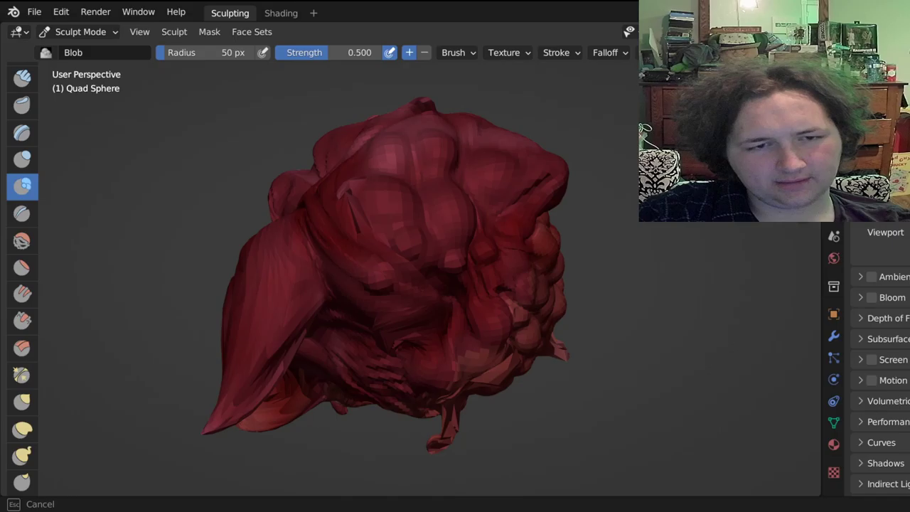
{"action": "left_click_drag", "start_coordinate": [434, 133], "coordinate": [436, 142]}
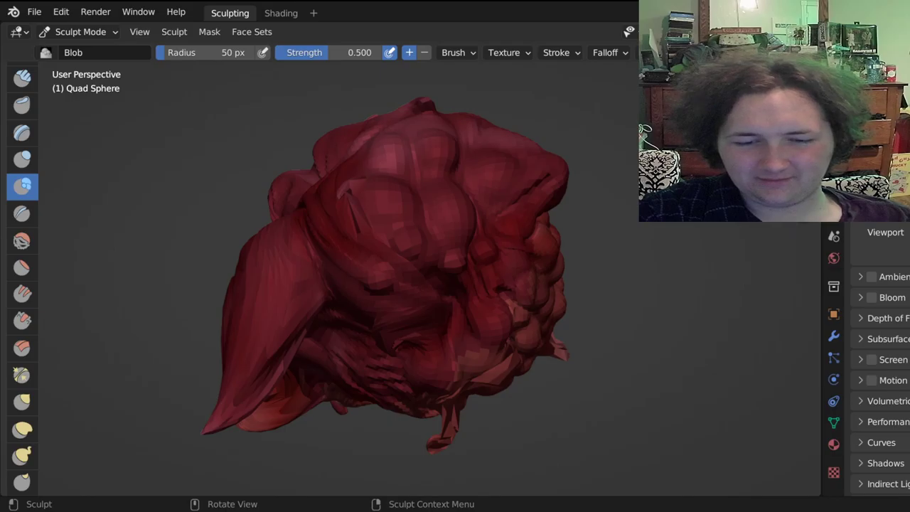
{"action": "mouse_move", "coordinate": [417, 300]}
{"action": "left_mouse_down"}
{"action": "mouse_move", "coordinate": [435, 290]}
{"action": "mouse_move", "coordinate": [457, 229]}
{"action": "mouse_move", "coordinate": [455, 202]}
{"action": "left_mouse_up"}
{"action": "mouse_move", "coordinate": [504, 178]}
{"action": "left_mouse_down"}
{"action": "mouse_move", "coordinate": [519, 169]}
{"action": "mouse_move", "coordinate": [498, 141]}
{"action": "mouse_move", "coordinate": [533, 179]}
{"action": "left_mouse_up"}
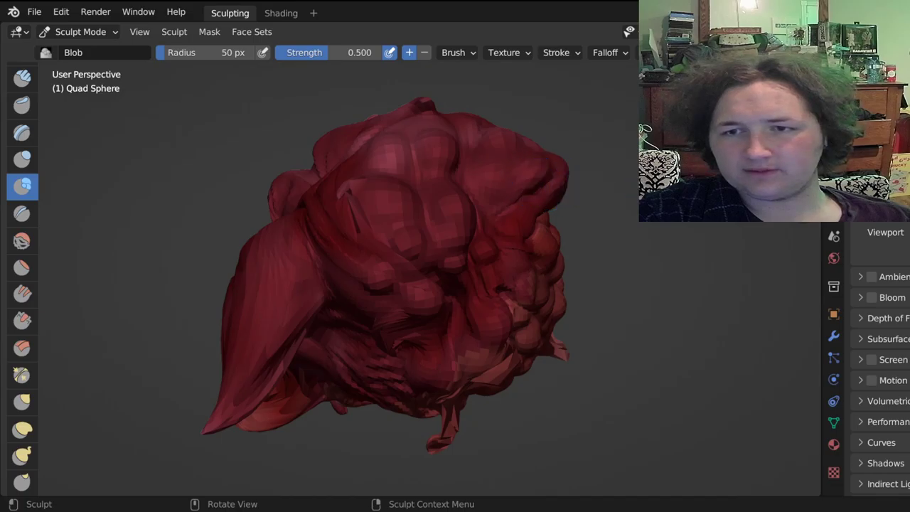
Puff up the red crease between the dark bulges and the cluster, and the overhang's lower right edge, with the Blob brush.
{"action": "mouse_move", "coordinate": [533, 178]}
{"action": "middle_mouse_down"}
{"action": "mouse_move", "coordinate": [445, 191]}
{"action": "mouse_move", "coordinate": [387, 169]}
{"action": "mouse_move", "coordinate": [409, 189]}
{"action": "mouse_move", "coordinate": [515, 185]}
{"action": "middle_mouse_up"}
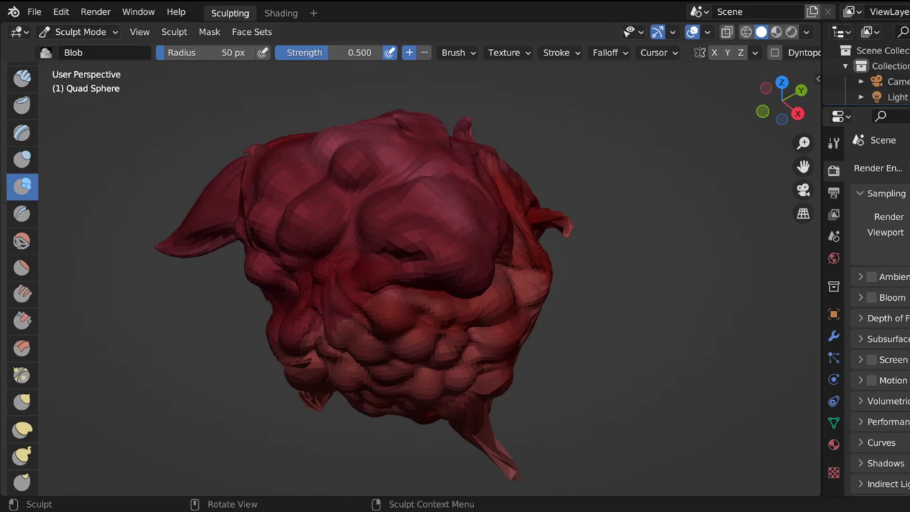
{"action": "left_click_drag", "start_coordinate": [338, 263], "coordinate": [339, 265]}
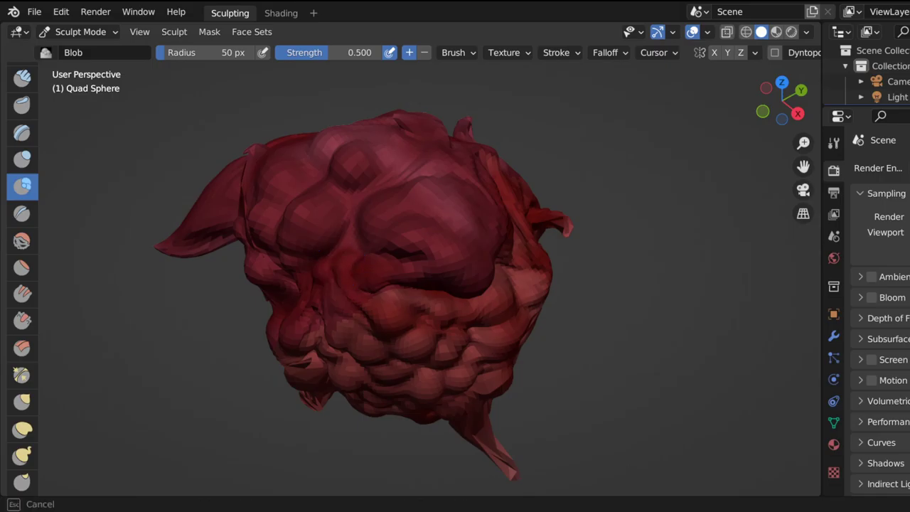
{"action": "left_click_drag", "start_coordinate": [492, 264], "coordinate": [495, 267]}
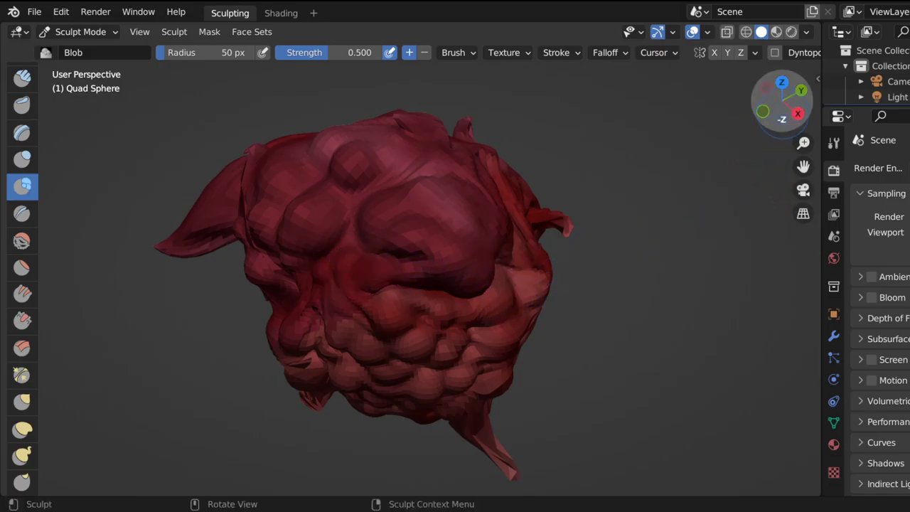
Examine the sculpted creature from the wrinkled back and the lumpy front, both close up and at a distance.
{"action": "left_click_drag", "start_coordinate": [782, 100], "coordinate": [739, 109]}
{"action": "left_click_drag", "start_coordinate": [356, 189], "coordinate": [407, 205]}
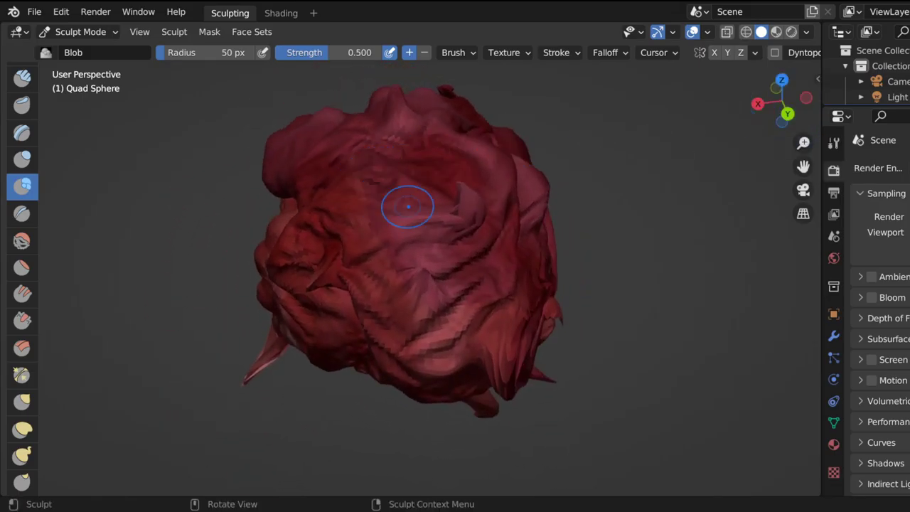
{"action": "scroll", "coordinate": [682, 168], "scroll_direction": "down", "scroll_amount": 8}
{"action": "scroll", "coordinate": [417, 254], "scroll_direction": "up", "scroll_amount": 8}
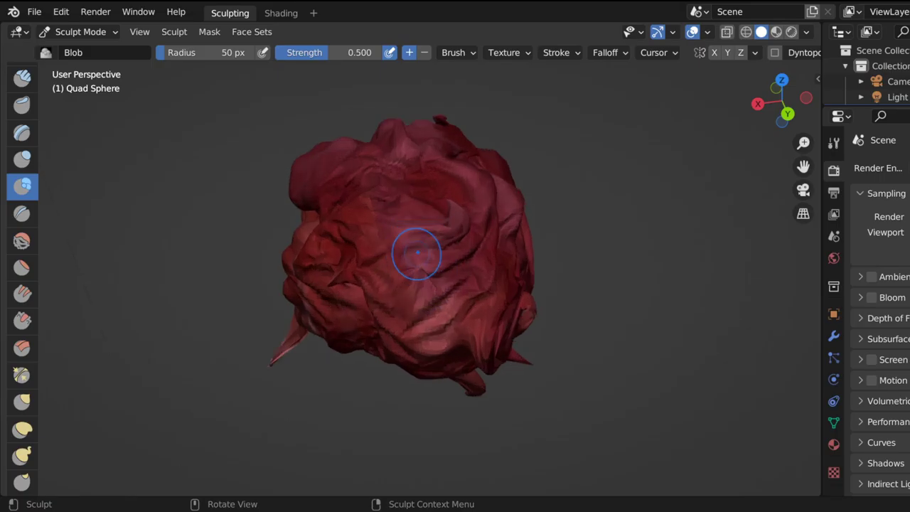
{"action": "mouse_move", "coordinate": [782, 100]}
{"action": "left_mouse_down"}
{"action": "mouse_move", "coordinate": [740, 104]}
{"action": "mouse_move", "coordinate": [704, 181]}
{"action": "mouse_move", "coordinate": [761, 160]}
{"action": "mouse_move", "coordinate": [796, 213]}
{"action": "mouse_move", "coordinate": [711, 107]}
{"action": "mouse_move", "coordinate": [753, 78]}
{"action": "mouse_move", "coordinate": [789, 99]}
{"action": "mouse_move", "coordinate": [762, 144]}
{"action": "left_mouse_up"}
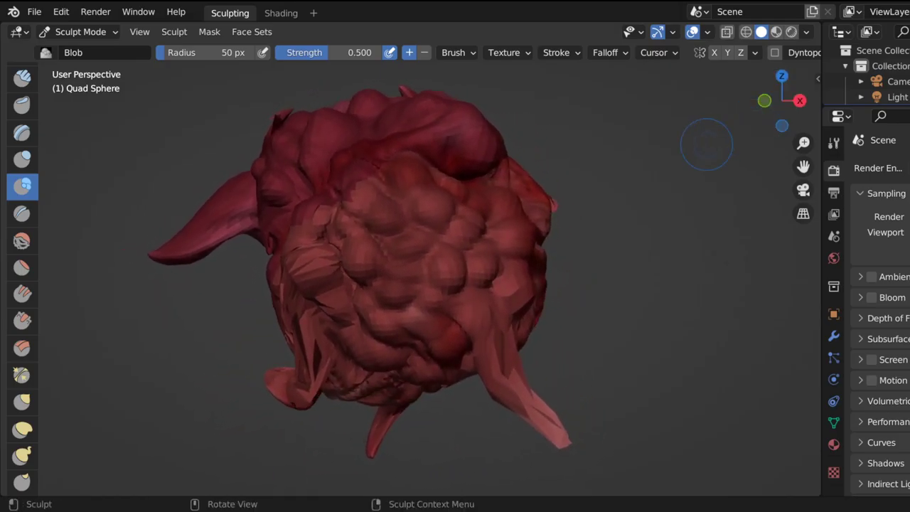
{"action": "scroll", "coordinate": [558, 215], "scroll_direction": "down", "scroll_amount": 3}
{"action": "scroll", "coordinate": [409, 284], "scroll_direction": "up", "scroll_amount": 2}
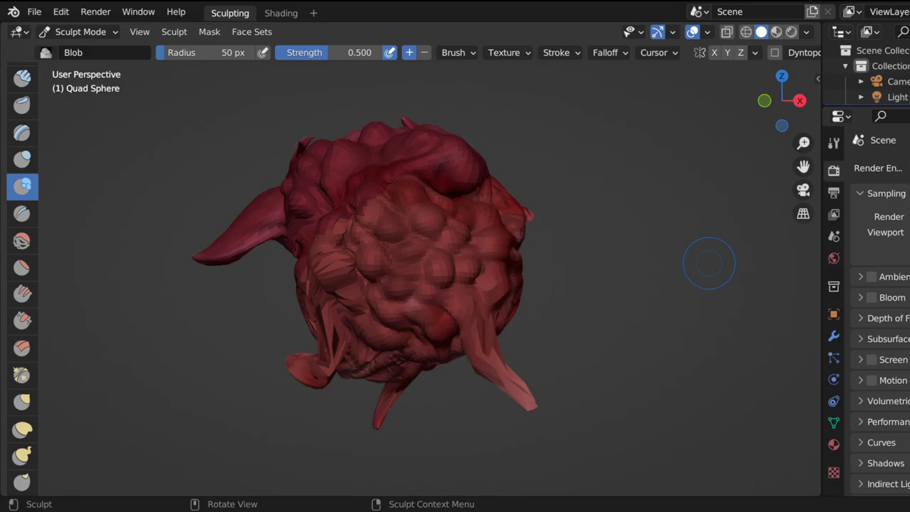
{"action": "scroll", "coordinate": [709, 264], "scroll_direction": "down", "scroll_amount": 4}
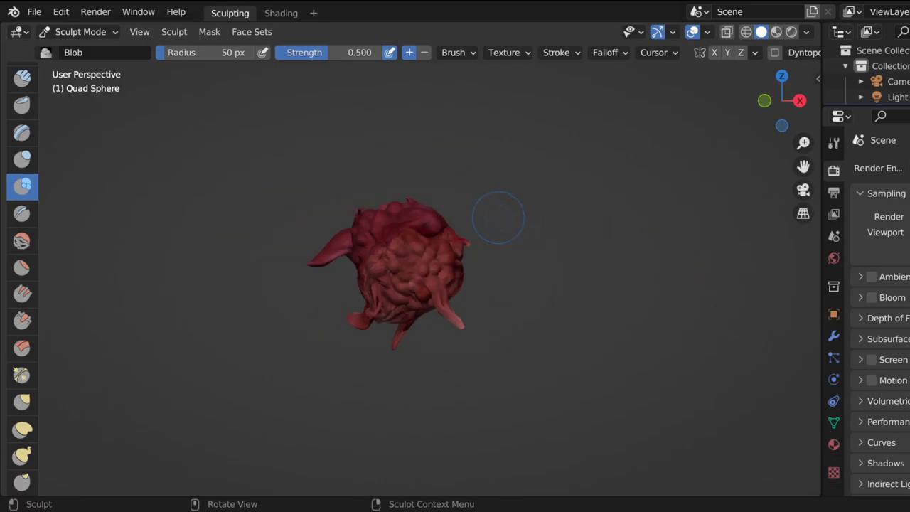
{"action": "scroll", "coordinate": [555, 242], "scroll_direction": "down", "scroll_amount": 1}
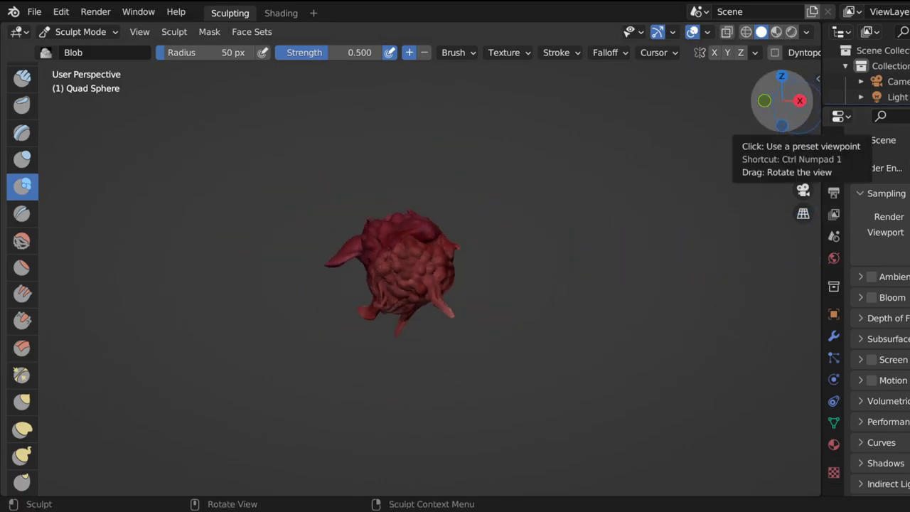
Try Cloth brush strokes over the creature's lumpy front and undo them.
{"action": "left_click_drag", "start_coordinate": [795, 122], "coordinate": [796, 99]}
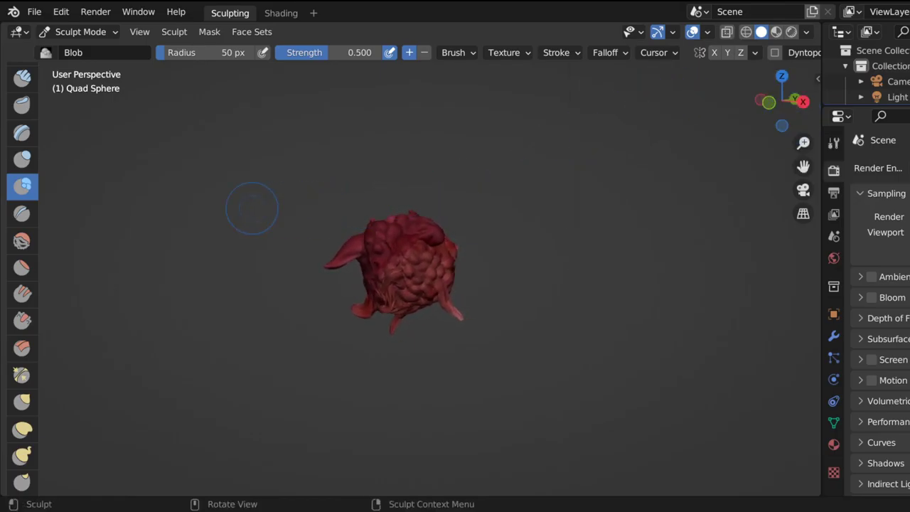
{"action": "scroll", "coordinate": [22, 284], "scroll_direction": "down", "scroll_amount": 2}
{"action": "scroll", "coordinate": [22, 285], "scroll_direction": "down", "scroll_amount": 8}
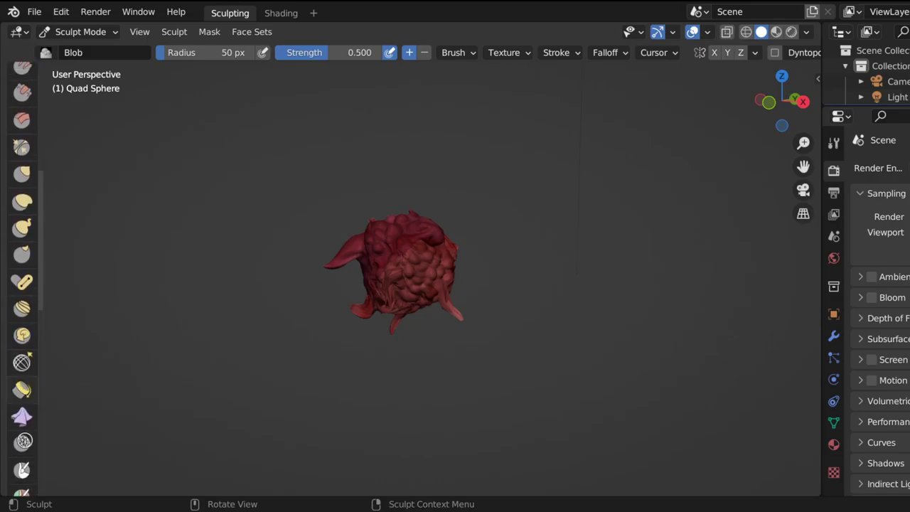
{"action": "left_click", "coordinate": [22, 417]}
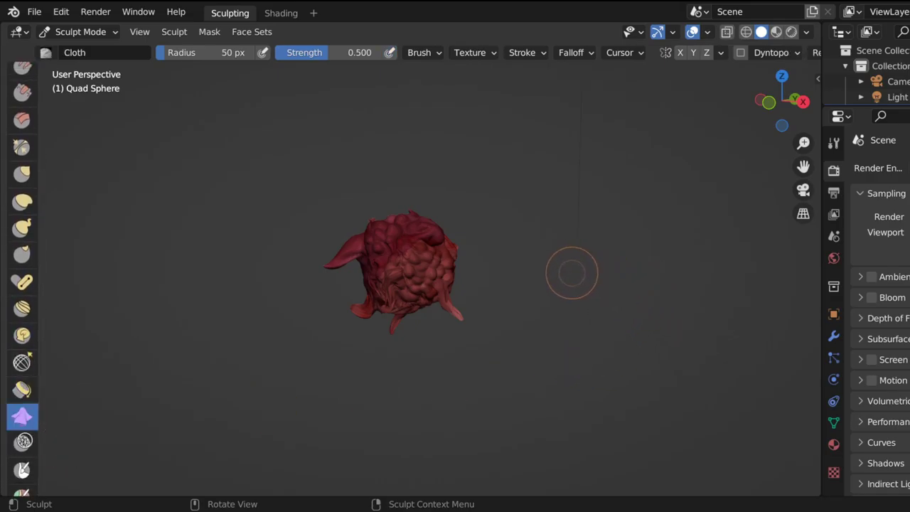
{"action": "scroll", "coordinate": [571, 273], "scroll_direction": "down", "scroll_amount": 2}
{"action": "scroll", "coordinate": [439, 217], "scroll_direction": "up", "scroll_amount": 3}
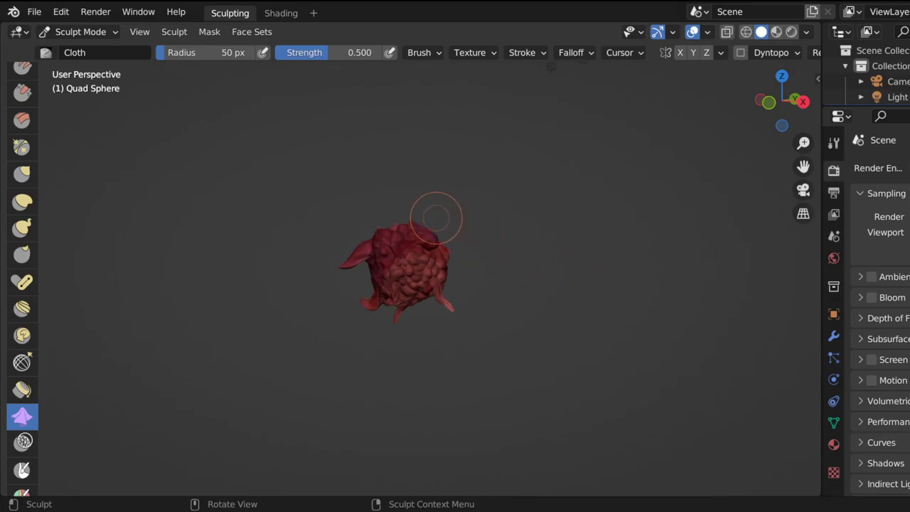
{"action": "left_click_drag", "start_coordinate": [401, 276], "coordinate": [402, 277]}
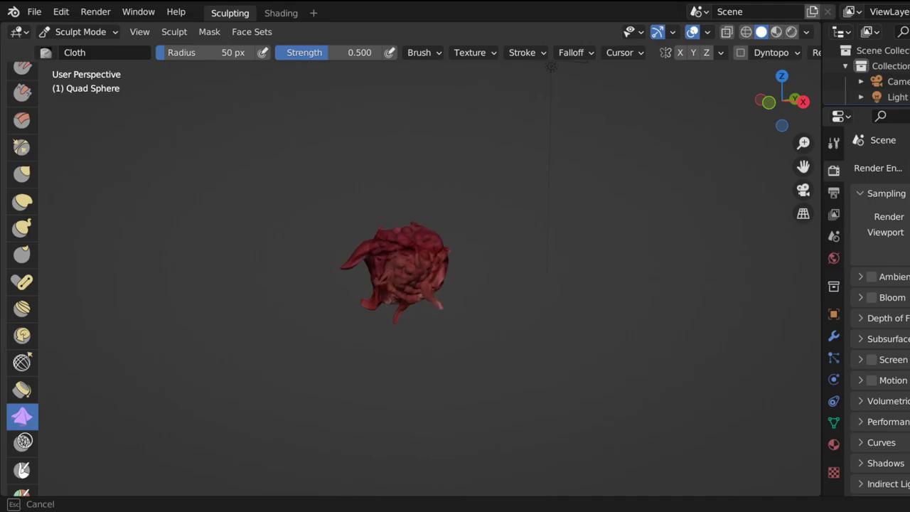
{"action": "left_click_drag", "start_coordinate": [403, 277], "coordinate": [402, 277]}
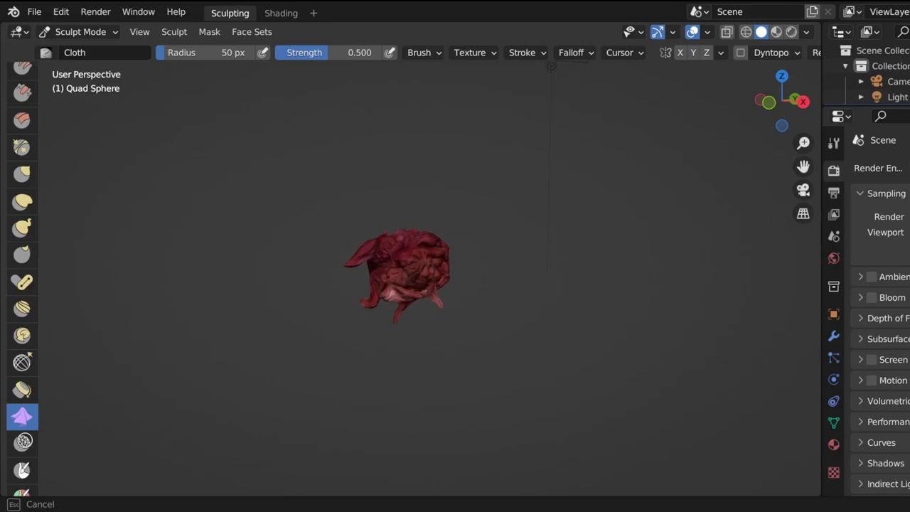
{"action": "mouse_move", "coordinate": [419, 273]}
{"action": "left_mouse_down"}
{"action": "mouse_move", "coordinate": [428, 281]}
{"action": "mouse_move", "coordinate": [387, 274]}
{"action": "left_mouse_up"}
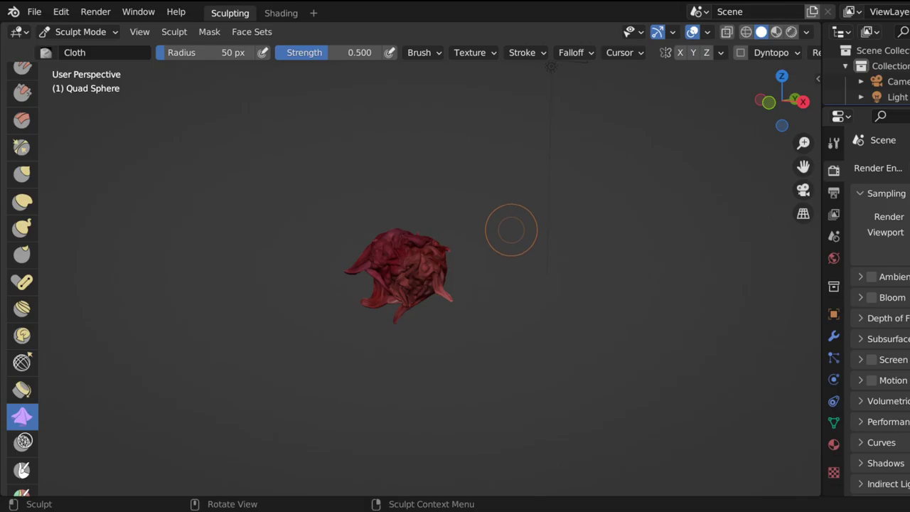
{"action": "key", "text": "ctrl+z"}
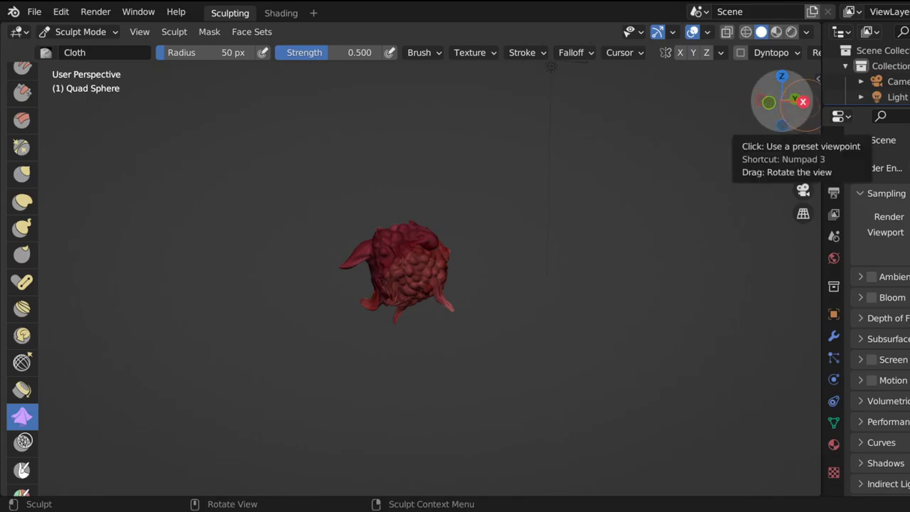
Swell the fold between the dark folds and the pale lump cluster with the Inflate/Deflate brush.
{"action": "left_click_drag", "start_coordinate": [786, 106], "coordinate": [583, 110]}
{"action": "scroll", "coordinate": [463, 230], "scroll_direction": "up", "scroll_amount": 5}
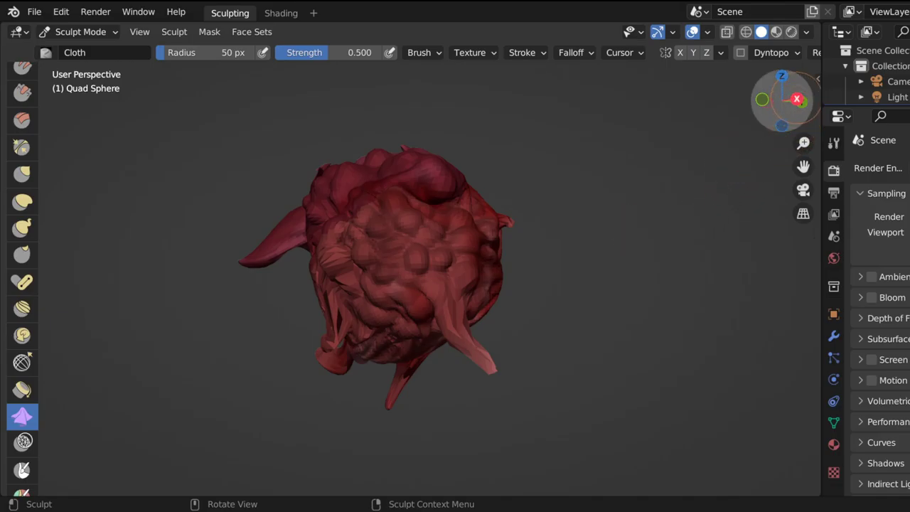
{"action": "mouse_move", "coordinate": [782, 100]}
{"action": "left_mouse_down"}
{"action": "mouse_move", "coordinate": [740, 102]}
{"action": "mouse_move", "coordinate": [730, 147]}
{"action": "mouse_move", "coordinate": [739, 111]}
{"action": "left_mouse_up"}
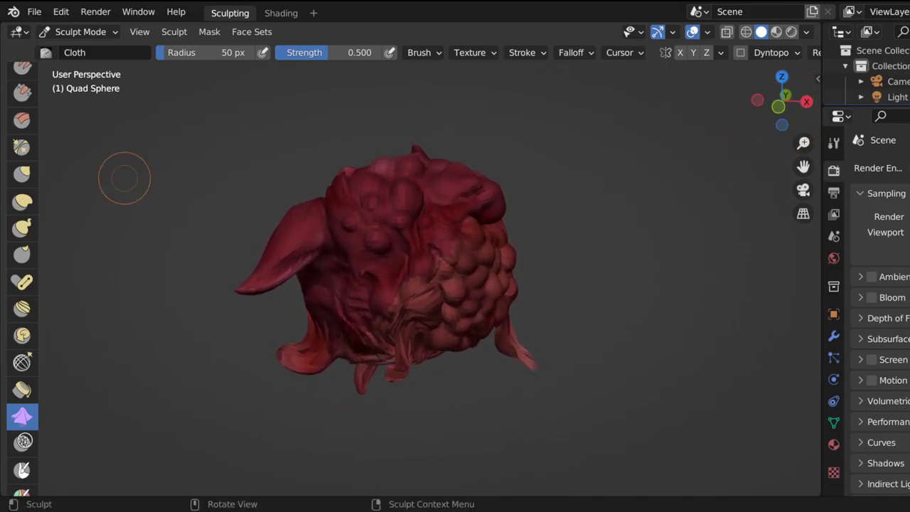
{"action": "scroll", "coordinate": [23, 226], "scroll_direction": "up", "scroll_amount": 5}
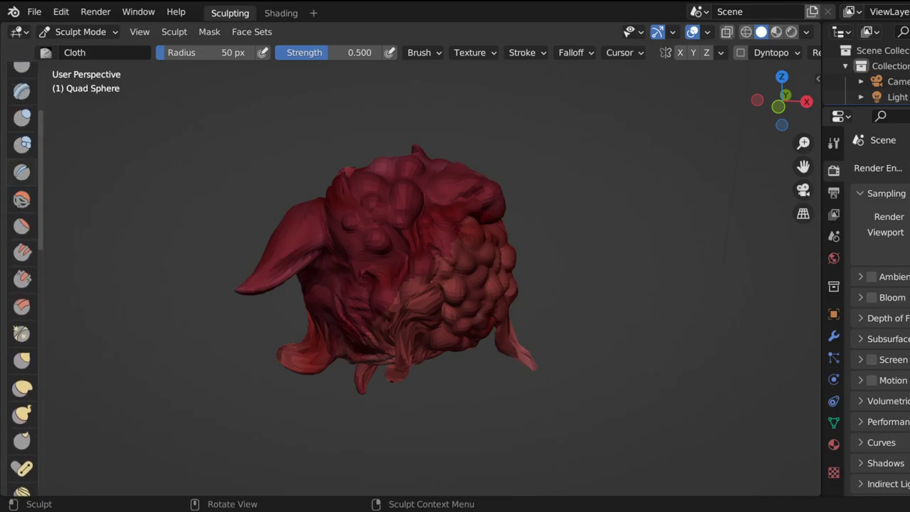
{"action": "left_click", "coordinate": [22, 117]}
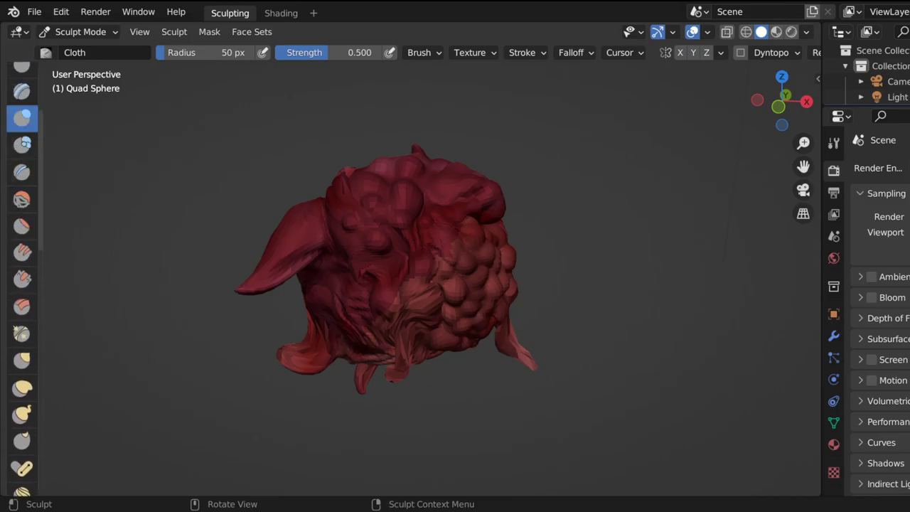
{"action": "scroll", "coordinate": [412, 214], "scroll_direction": "up", "scroll_amount": 8}
{"action": "left_click_drag", "start_coordinate": [417, 219], "coordinate": [417, 219]}
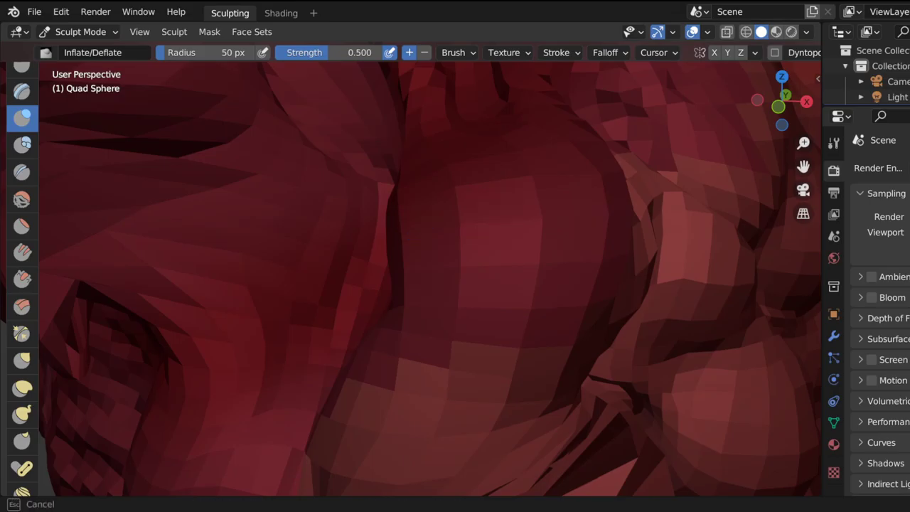
Raise Blob bulges in the creases just above the inflated fold, between the dark lumps and the cluster.
{"action": "left_click", "coordinate": [22, 145]}
{"action": "scroll", "coordinate": [295, 203], "scroll_direction": "down", "scroll_amount": 8}
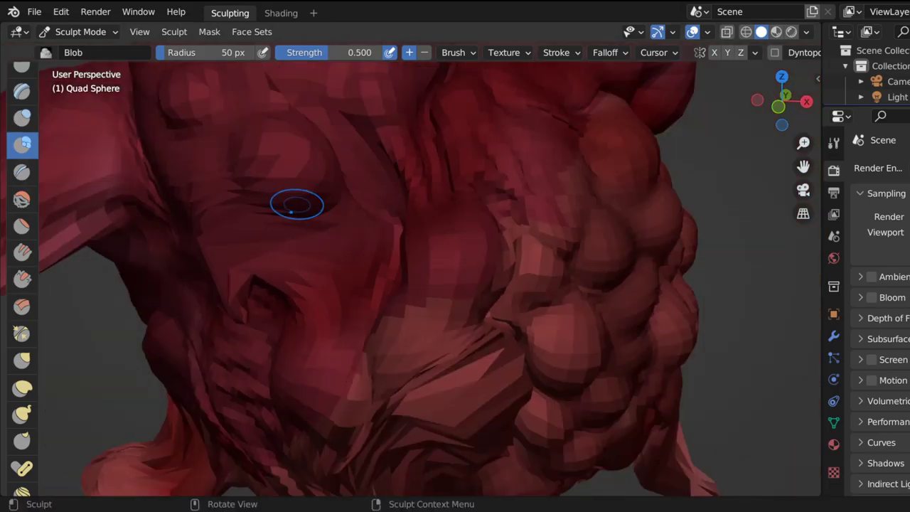
{"action": "mouse_move", "coordinate": [396, 220]}
{"action": "left_mouse_down"}
{"action": "mouse_move", "coordinate": [453, 223]}
{"action": "mouse_move", "coordinate": [437, 199]}
{"action": "left_mouse_up"}
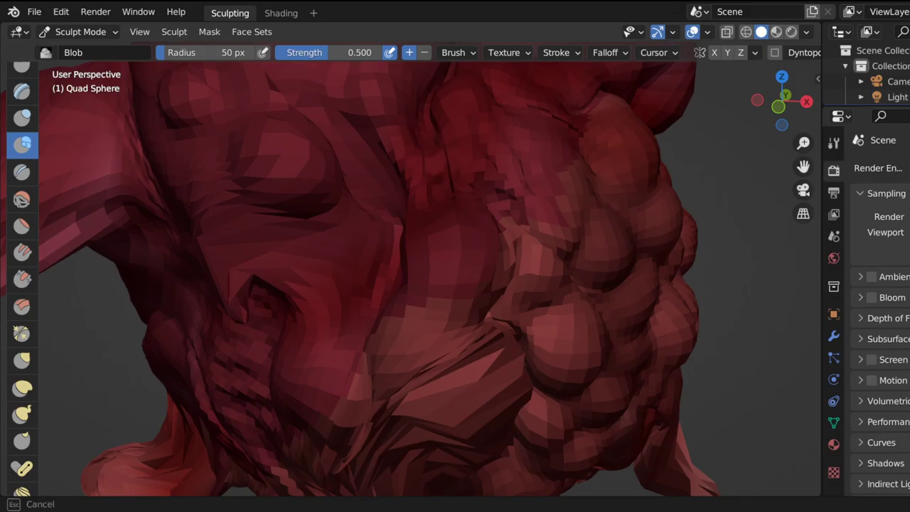
{"action": "mouse_move", "coordinate": [425, 188]}
{"action": "left_mouse_down"}
{"action": "mouse_move", "coordinate": [395, 186]}
{"action": "mouse_move", "coordinate": [389, 163]}
{"action": "mouse_move", "coordinate": [386, 173]}
{"action": "left_mouse_up"}
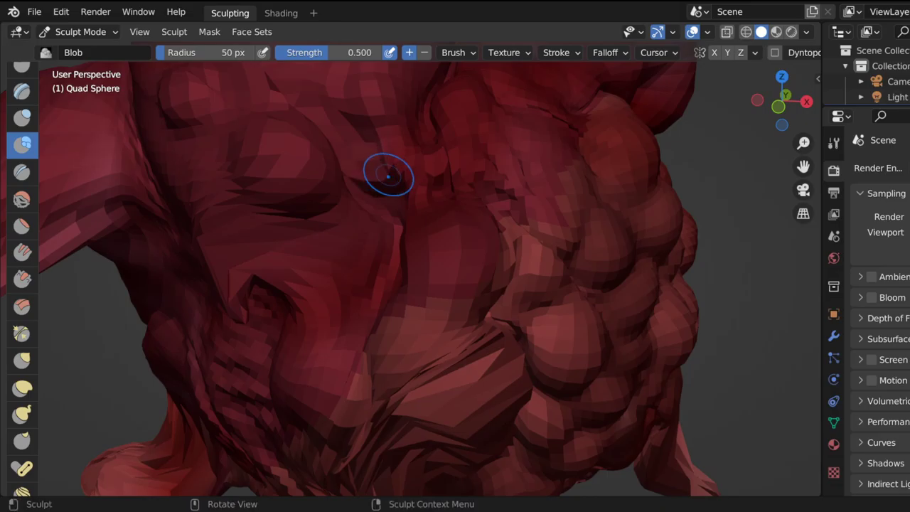
Add Blob lumps on the dark folds around the small hollow, between the ear-like limb and the pale wrinkled patch.
{"action": "scroll", "coordinate": [398, 173], "scroll_direction": "down", "scroll_amount": 5}
{"action": "scroll", "coordinate": [386, 214], "scroll_direction": "up", "scroll_amount": 4}
{"action": "left_click_drag", "start_coordinate": [375, 282], "coordinate": [339, 284]}
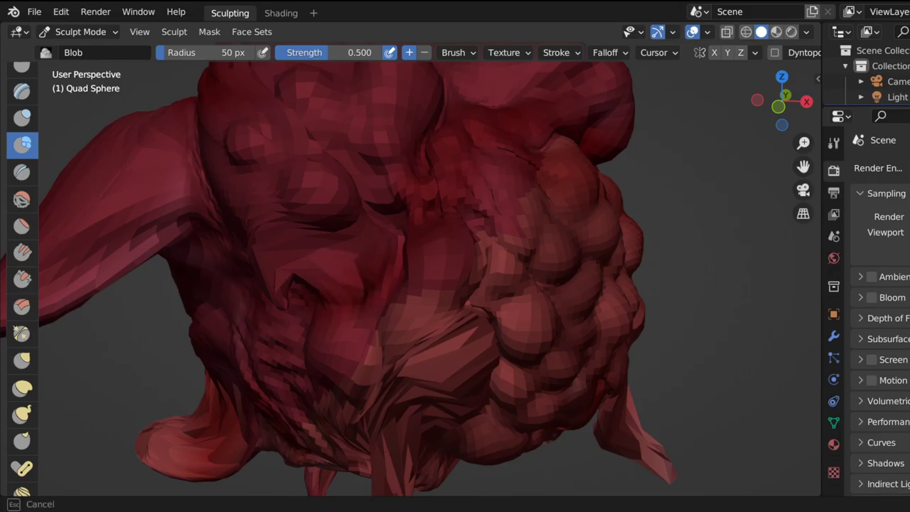
{"action": "left_click_drag", "start_coordinate": [331, 283], "coordinate": [329, 282]}
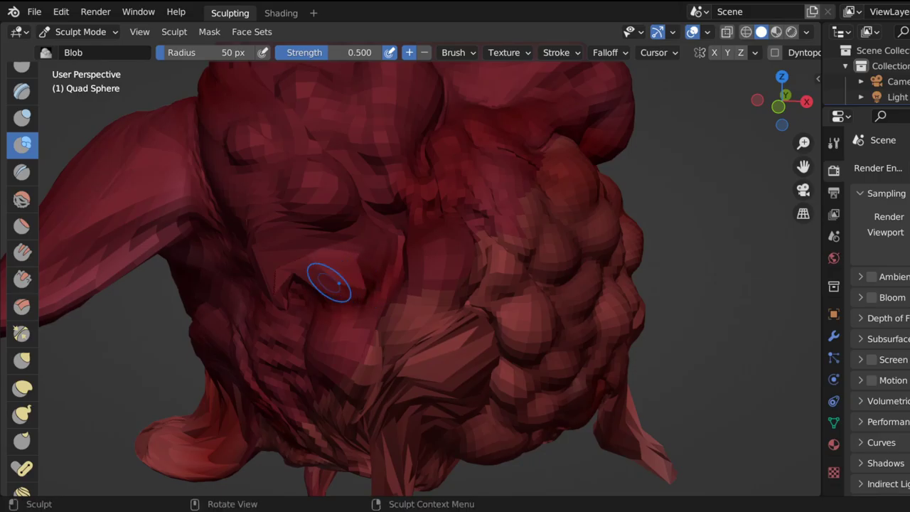
{"action": "left_click_drag", "start_coordinate": [286, 260], "coordinate": [280, 266]}
{"action": "left_click_drag", "start_coordinate": [280, 266], "coordinate": [279, 265]}
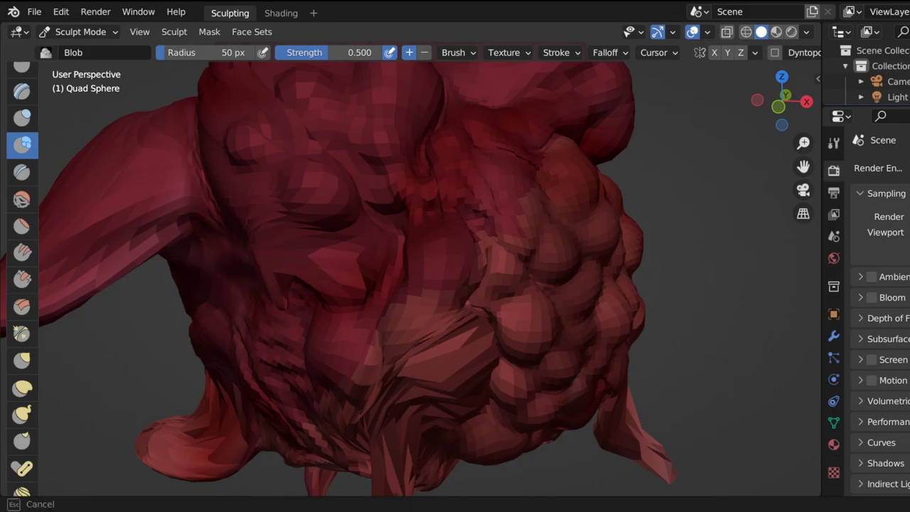
{"action": "mouse_move", "coordinate": [299, 320]}
{"action": "left_mouse_down"}
{"action": "mouse_move", "coordinate": [320, 359]}
{"action": "mouse_move", "coordinate": [298, 320]}
{"action": "left_mouse_up"}
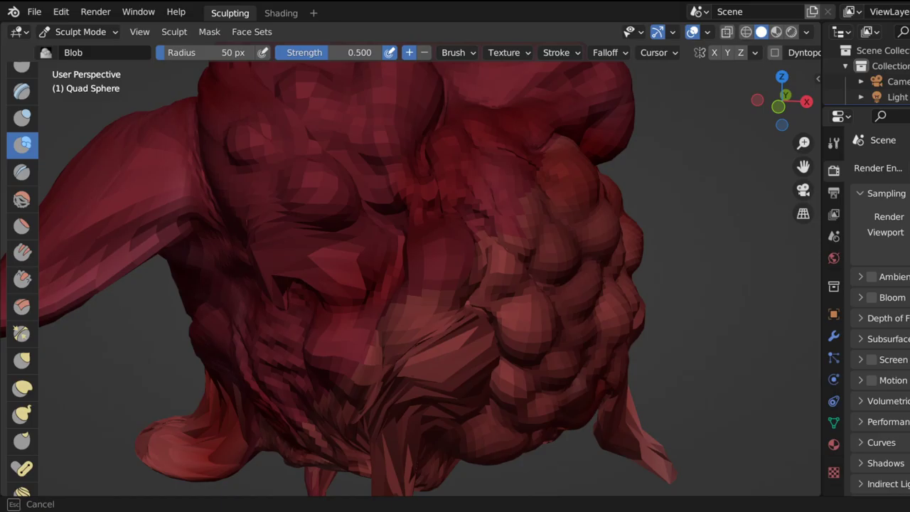
{"action": "left_click_drag", "start_coordinate": [327, 347], "coordinate": [304, 355]}
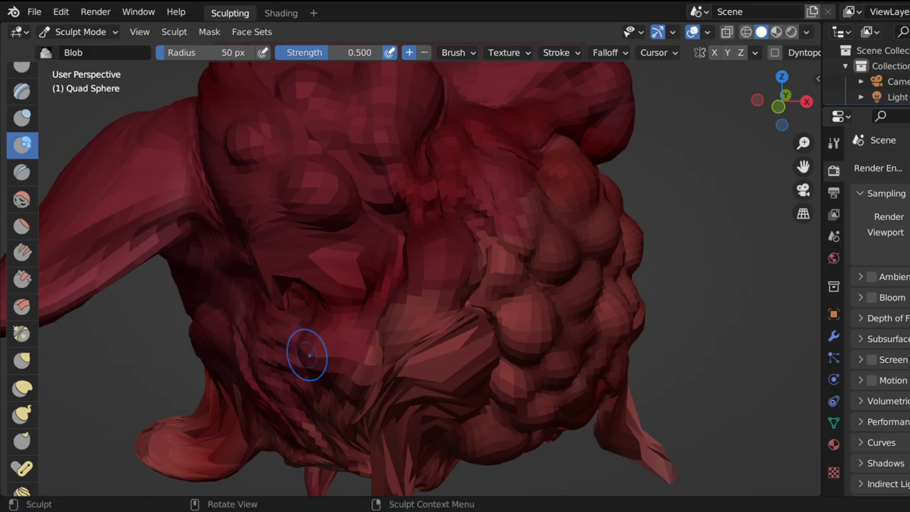
Build up Blob lumps on the thick overhang and across the smooth crown behind it.
{"action": "left_click_drag", "start_coordinate": [782, 100], "coordinate": [754, 103]}
{"action": "mouse_move", "coordinate": [482, 187]}
{"action": "left_mouse_down"}
{"action": "mouse_move", "coordinate": [484, 219]}
{"action": "mouse_move", "coordinate": [509, 215]}
{"action": "mouse_move", "coordinate": [509, 191]}
{"action": "mouse_move", "coordinate": [500, 193]}
{"action": "left_mouse_up"}
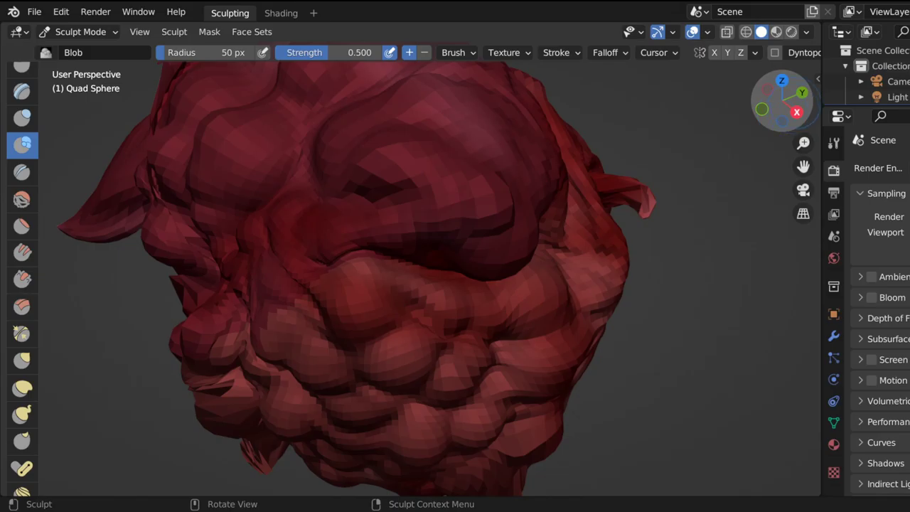
{"action": "left_click_drag", "start_coordinate": [786, 102], "coordinate": [779, 125]}
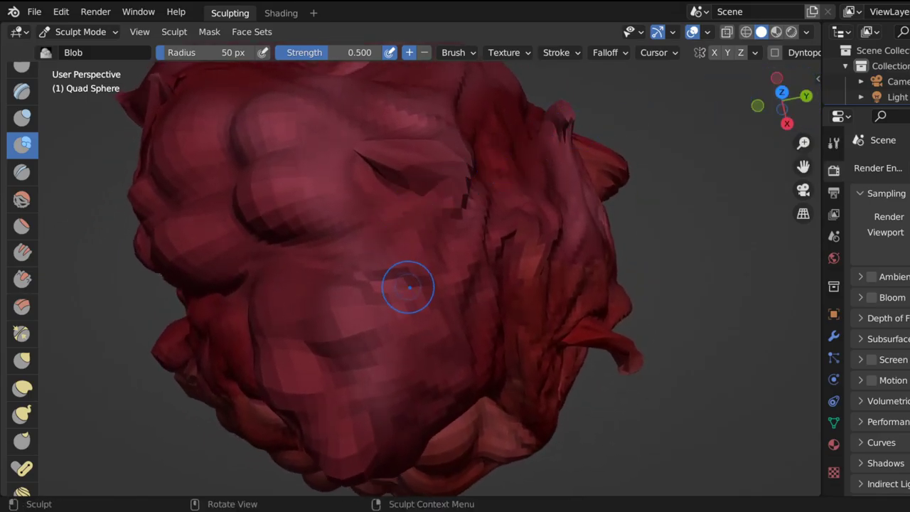
{"action": "left_click_drag", "start_coordinate": [410, 311], "coordinate": [410, 318]}
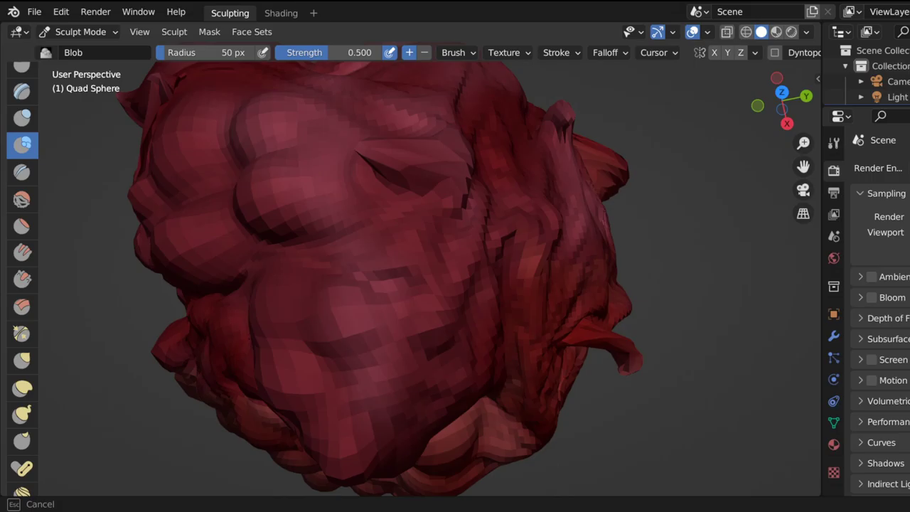
{"action": "mouse_move", "coordinate": [415, 247]}
{"action": "left_mouse_down"}
{"action": "mouse_move", "coordinate": [408, 245]}
{"action": "mouse_move", "coordinate": [410, 258]}
{"action": "left_mouse_up"}
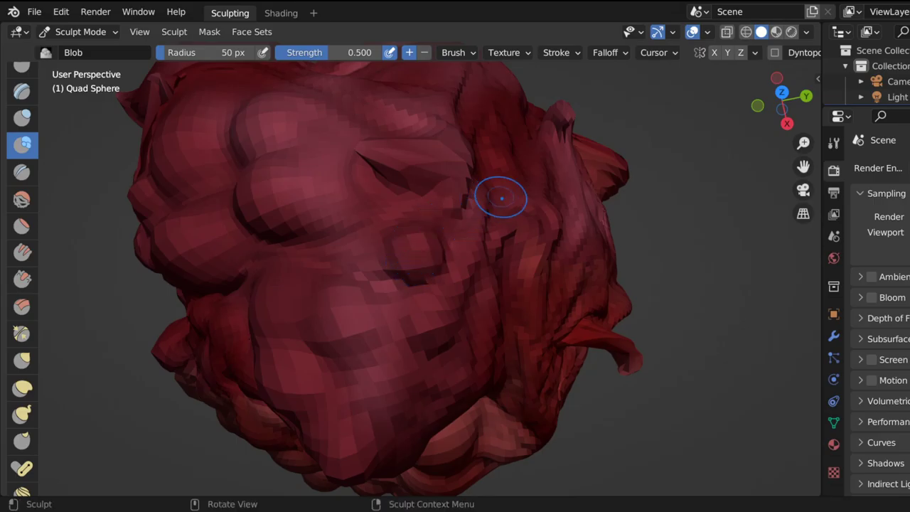
{"action": "scroll", "coordinate": [501, 198], "scroll_direction": "down", "scroll_amount": 4}
{"action": "scroll", "coordinate": [378, 230], "scroll_direction": "up", "scroll_amount": 2}
{"action": "mouse_move", "coordinate": [384, 258]}
{"action": "left_mouse_down"}
{"action": "mouse_move", "coordinate": [376, 248]}
{"action": "mouse_move", "coordinate": [380, 255]}
{"action": "mouse_move", "coordinate": [348, 263]}
{"action": "mouse_move", "coordinate": [407, 218]}
{"action": "left_mouse_up"}
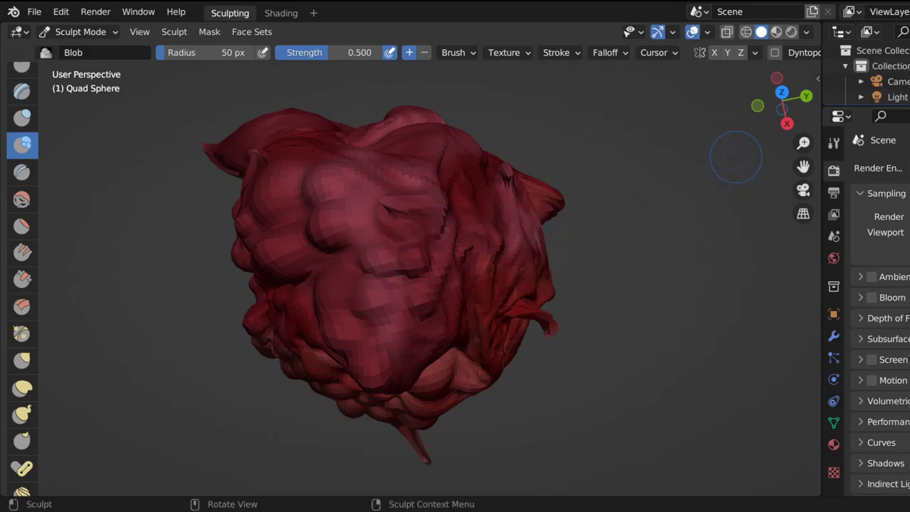
Raise rounded Blob bulges across the wrinkled folds of the upper back.
{"action": "left_click_drag", "start_coordinate": [782, 101], "coordinate": [761, 109]}
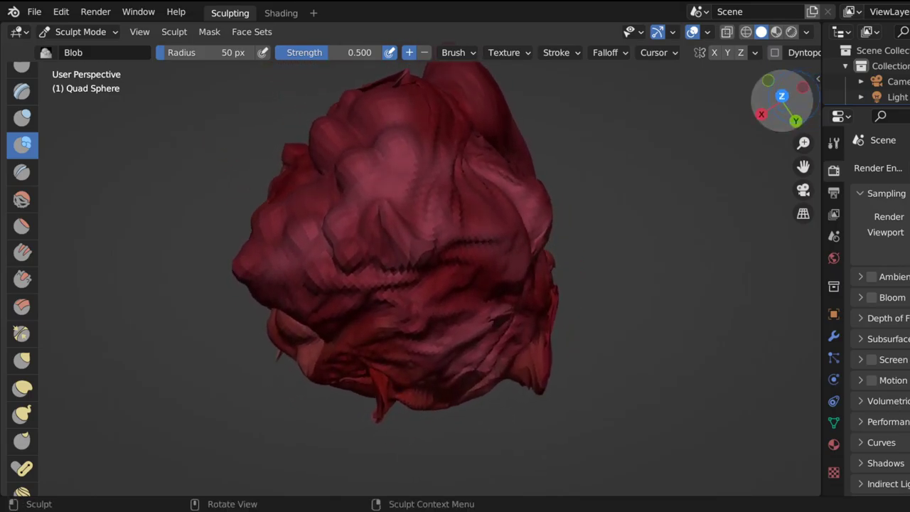
{"action": "mouse_move", "coordinate": [446, 224]}
{"action": "left_mouse_down"}
{"action": "mouse_move", "coordinate": [441, 240]}
{"action": "mouse_move", "coordinate": [440, 194]}
{"action": "mouse_move", "coordinate": [463, 203]}
{"action": "mouse_move", "coordinate": [453, 156]}
{"action": "mouse_move", "coordinate": [461, 169]}
{"action": "mouse_move", "coordinate": [469, 157]}
{"action": "left_mouse_up"}
{"action": "scroll", "coordinate": [504, 154], "scroll_direction": "up", "scroll_amount": 4}
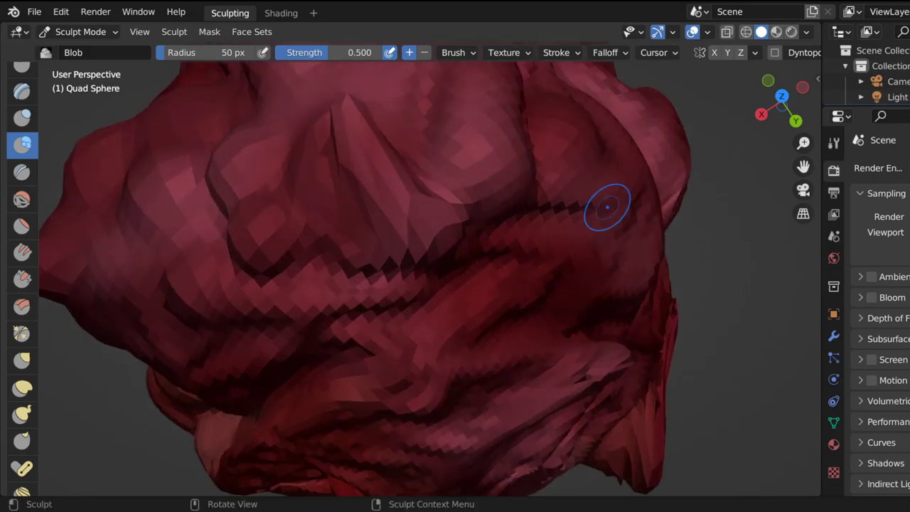
{"action": "mouse_move", "coordinate": [782, 103]}
{"action": "left_mouse_down"}
{"action": "mouse_move", "coordinate": [782, 139]}
{"action": "mouse_move", "coordinate": [768, 114]}
{"action": "mouse_move", "coordinate": [707, 86]}
{"action": "left_mouse_up"}
{"action": "mouse_move", "coordinate": [585, 272]}
{"action": "left_mouse_down"}
{"action": "mouse_move", "coordinate": [558, 291]}
{"action": "mouse_move", "coordinate": [519, 291]}
{"action": "left_mouse_up"}
{"action": "left_click_drag", "start_coordinate": [620, 259], "coordinate": [628, 254]}
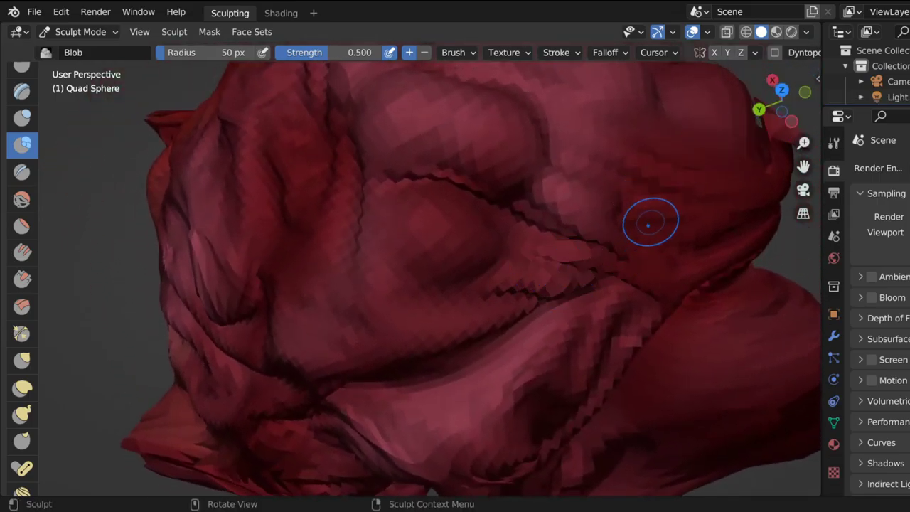
Add smaller Blob bumps along the back creases and near the base of the ear-like limb.
{"action": "left_click_drag", "start_coordinate": [651, 223], "coordinate": [636, 213]}
{"action": "mouse_move", "coordinate": [515, 244]}
{"action": "left_mouse_down"}
{"action": "mouse_move", "coordinate": [531, 228]}
{"action": "mouse_move", "coordinate": [528, 238]}
{"action": "left_mouse_up"}
{"action": "left_click_drag", "start_coordinate": [686, 367], "coordinate": [694, 366]}
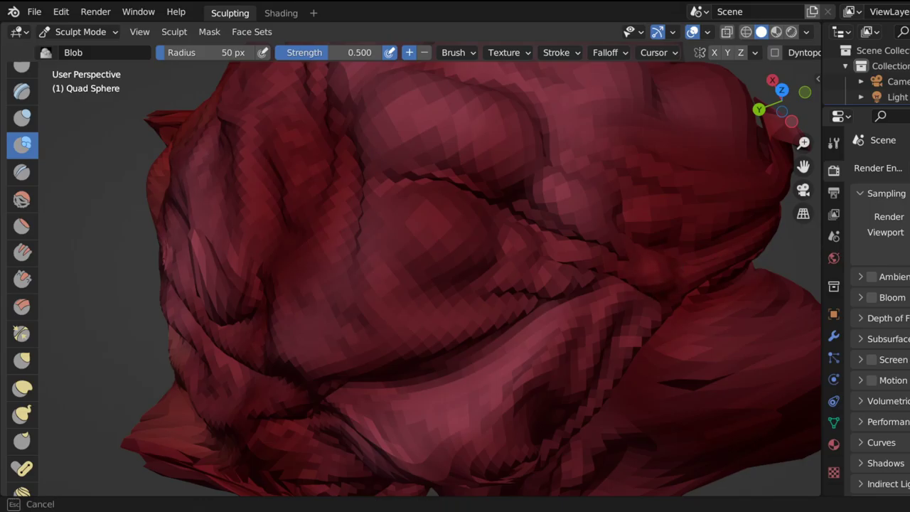
{"action": "left_click_drag", "start_coordinate": [639, 268], "coordinate": [628, 265]}
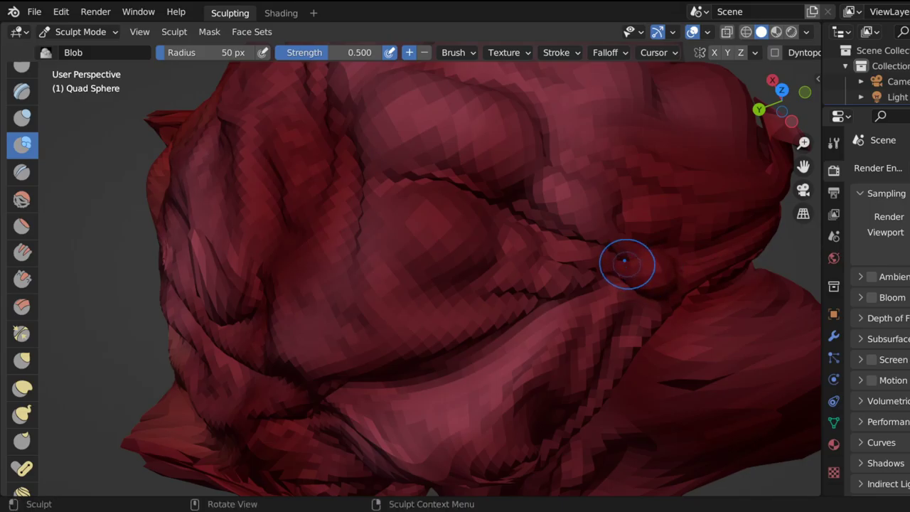
{"action": "mouse_move", "coordinate": [581, 210]}
{"action": "left_mouse_down"}
{"action": "mouse_move", "coordinate": [565, 212]}
{"action": "mouse_move", "coordinate": [569, 203]}
{"action": "left_mouse_up"}
Puff up the red hollow above the ear-like limb, beside the small spike, with the Blob brush.
{"action": "left_click_drag", "start_coordinate": [783, 100], "coordinate": [736, 107]}
{"action": "left_click_drag", "start_coordinate": [545, 203], "coordinate": [536, 217]}
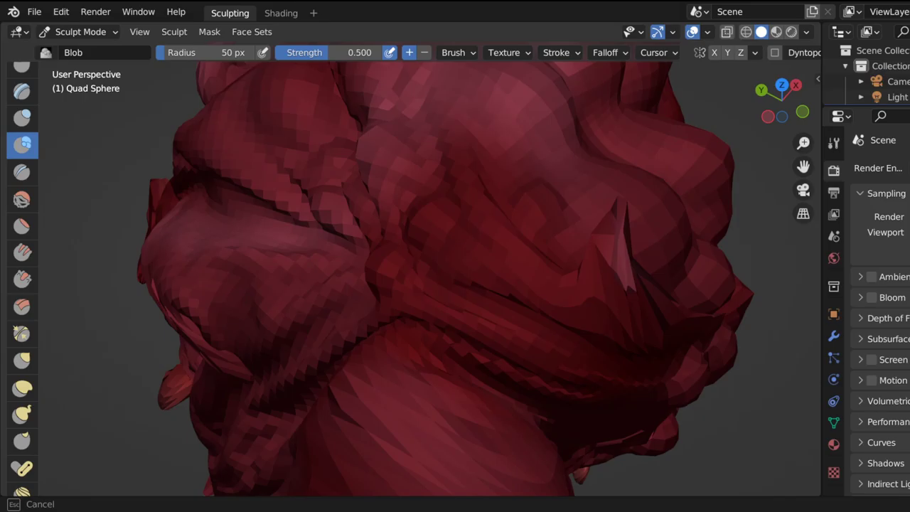
{"action": "left_click_drag", "start_coordinate": [537, 217], "coordinate": [540, 214]}
{"action": "scroll", "coordinate": [679, 152], "scroll_direction": "down", "scroll_amount": 6}
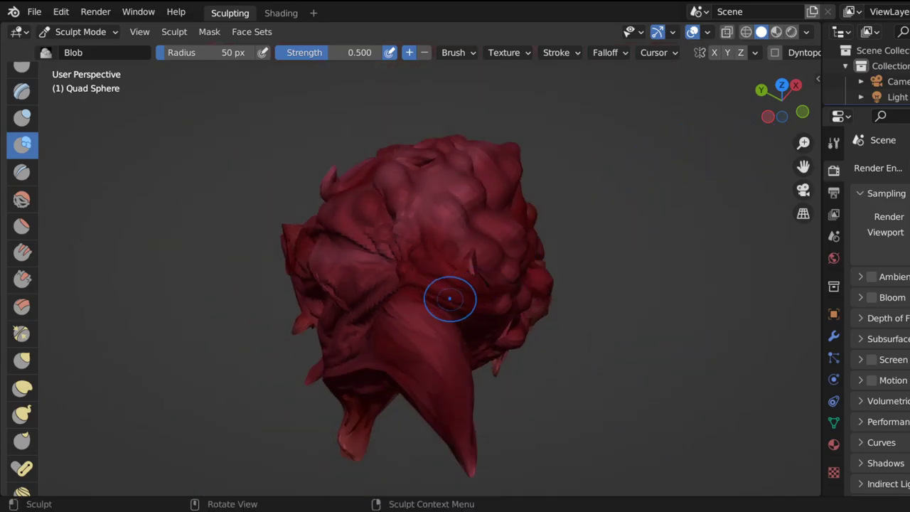
{"action": "scroll", "coordinate": [418, 248], "scroll_direction": "up", "scroll_amount": 6}
{"action": "left_click_drag", "start_coordinate": [465, 230], "coordinate": [477, 200]}
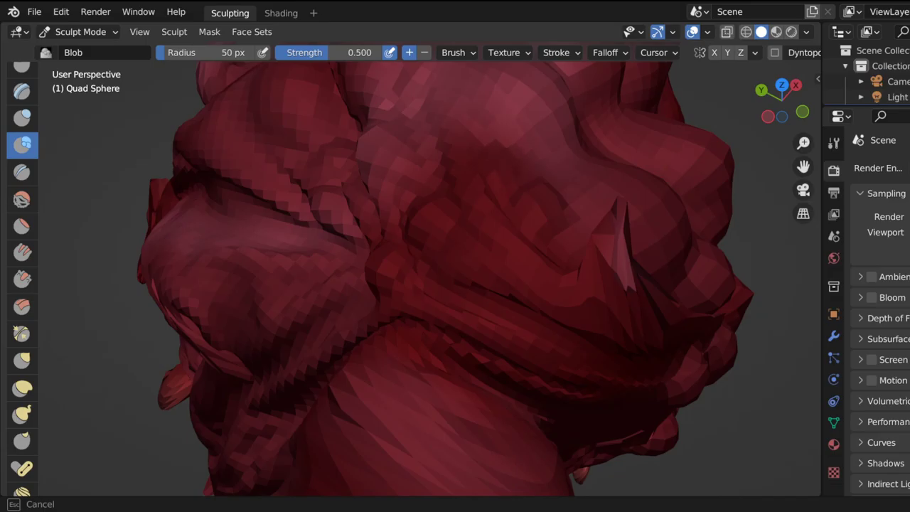
{"action": "left_click_drag", "start_coordinate": [476, 199], "coordinate": [497, 182]}
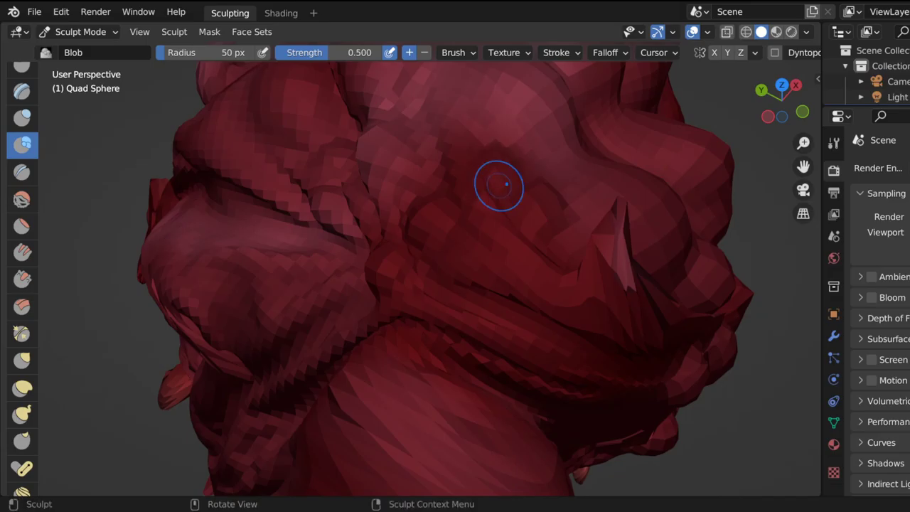
Raise more Blob bumps along the upper edge of the red hollow, where it meets the smooth crown.
{"action": "scroll", "coordinate": [491, 214], "scroll_direction": "down", "scroll_amount": 3}
{"action": "scroll", "coordinate": [476, 177], "scroll_direction": "up", "scroll_amount": 4}
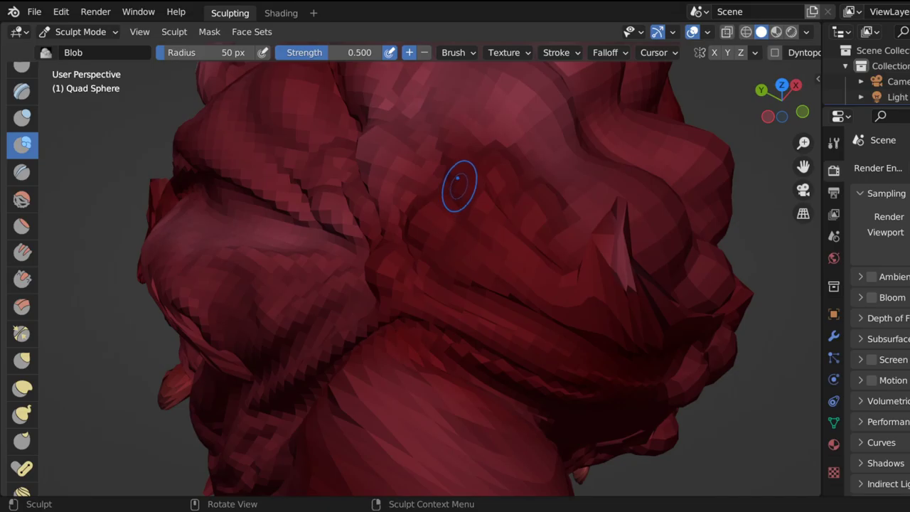
{"action": "left_click_drag", "start_coordinate": [458, 183], "coordinate": [471, 132]}
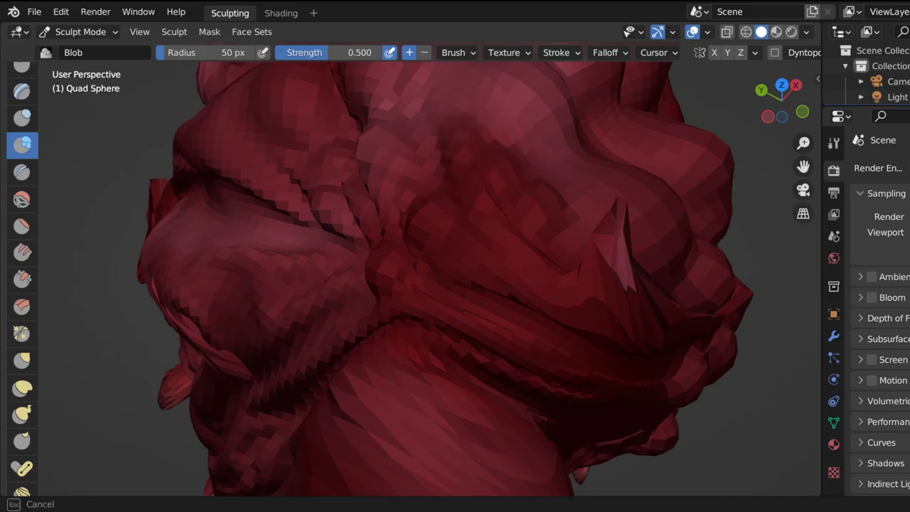
{"action": "left_click_drag", "start_coordinate": [471, 132], "coordinate": [451, 159]}
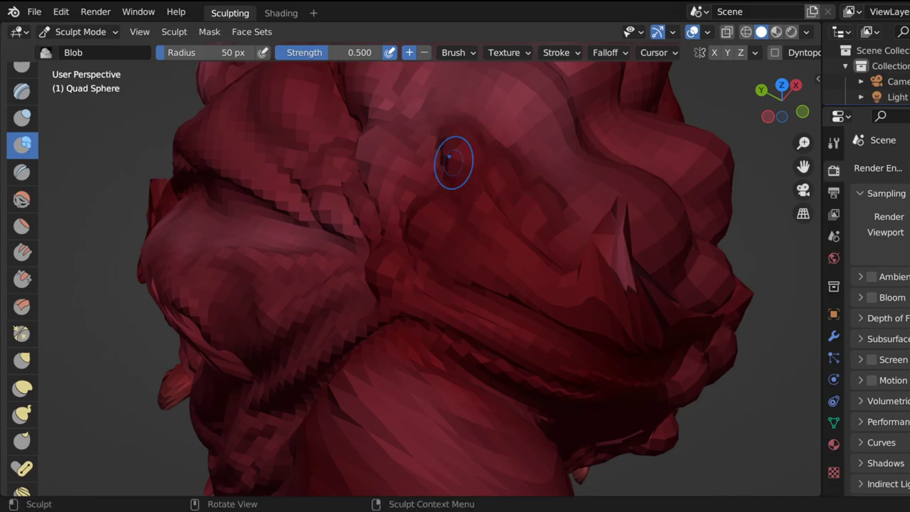
{"action": "scroll", "coordinate": [467, 177], "scroll_direction": "down", "scroll_amount": 4}
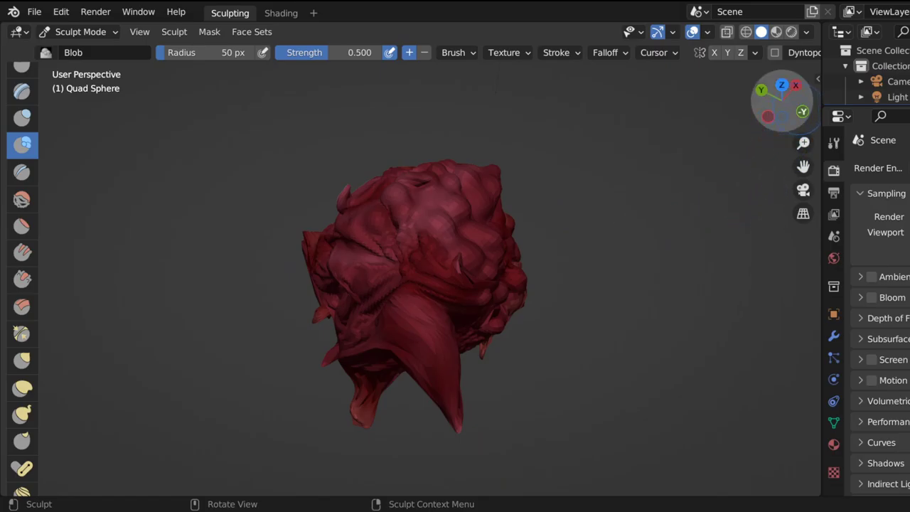
Add rounded Blob bumps below the V-shaped crease on the crown and across the front of the thick overhang.
{"action": "left_click_drag", "start_coordinate": [800, 128], "coordinate": [723, 144]}
{"action": "scroll", "coordinate": [469, 245], "scroll_direction": "up", "scroll_amount": 4}
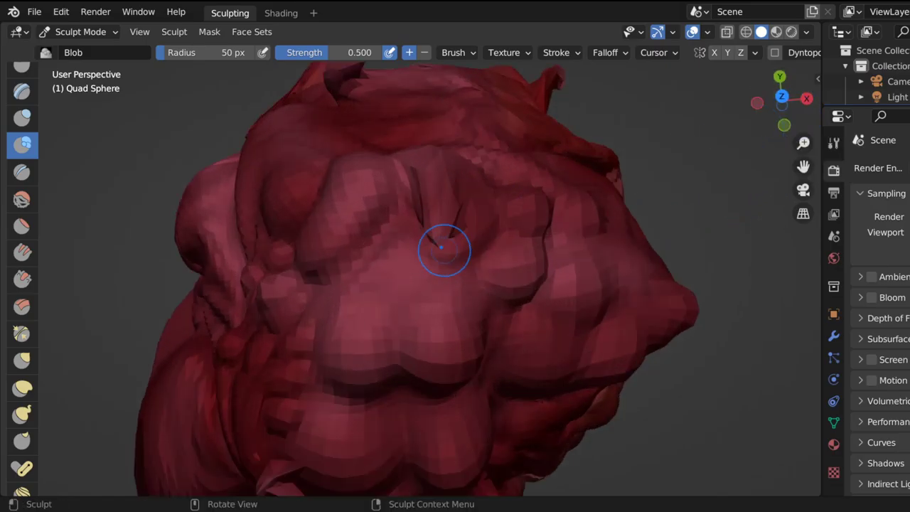
{"action": "mouse_move", "coordinate": [413, 272]}
{"action": "left_mouse_down"}
{"action": "mouse_move", "coordinate": [401, 281]}
{"action": "mouse_move", "coordinate": [424, 270]}
{"action": "mouse_move", "coordinate": [427, 288]}
{"action": "mouse_move", "coordinate": [413, 261]}
{"action": "mouse_move", "coordinate": [433, 258]}
{"action": "left_mouse_up"}
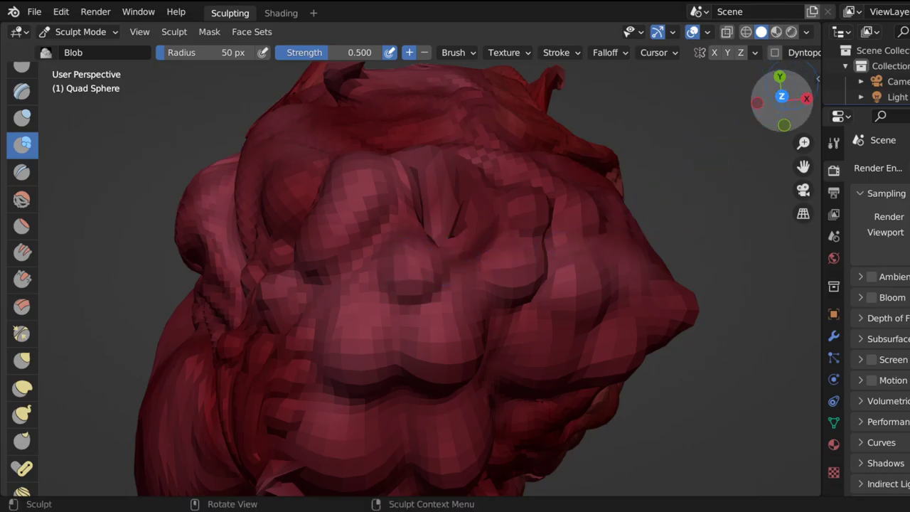
{"action": "mouse_move", "coordinate": [802, 100]}
{"action": "left_mouse_down"}
{"action": "mouse_move", "coordinate": [758, 81]}
{"action": "mouse_move", "coordinate": [704, 36]}
{"action": "mouse_move", "coordinate": [722, 50]}
{"action": "left_mouse_up"}
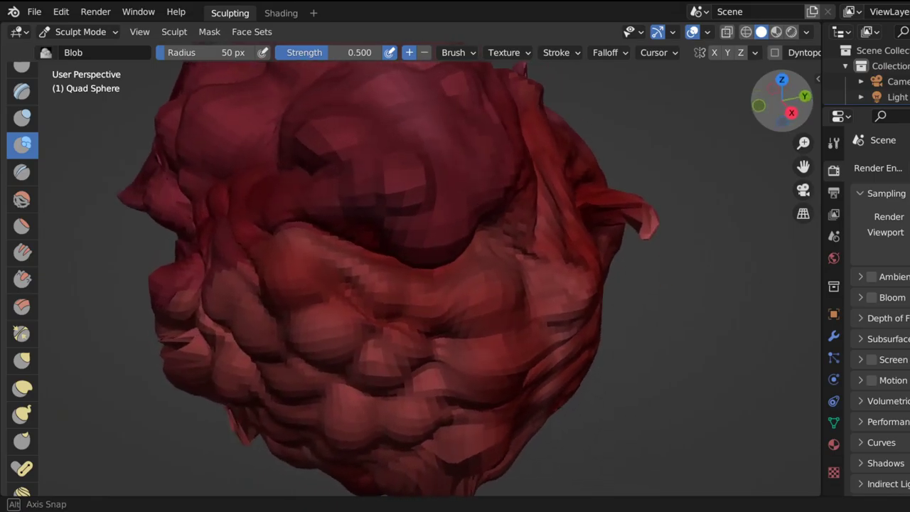
{"action": "mouse_move", "coordinate": [412, 173]}
{"action": "left_mouse_down"}
{"action": "mouse_move", "coordinate": [430, 164]}
{"action": "mouse_move", "coordinate": [448, 173]}
{"action": "mouse_move", "coordinate": [448, 187]}
{"action": "left_mouse_up"}
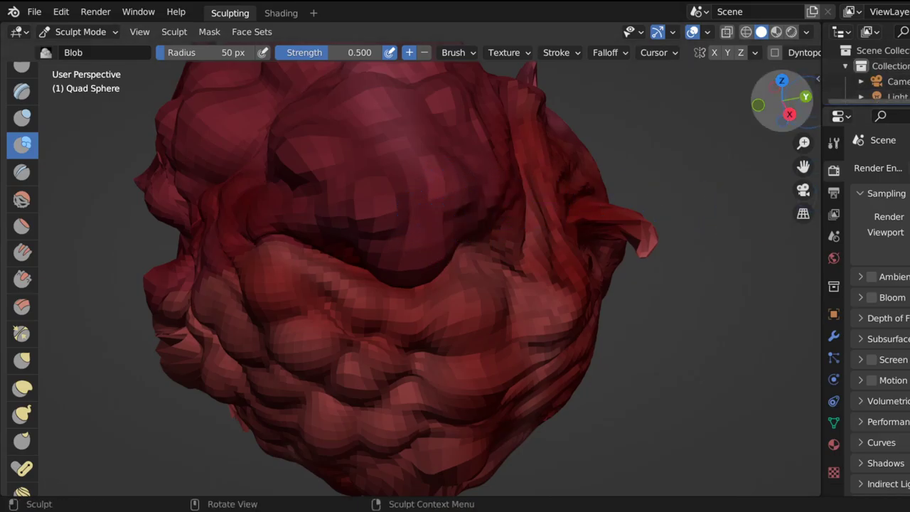
Build up Blob lumps on the side of the overhang, along its border with the wrinkled folds.
{"action": "mouse_move", "coordinate": [782, 103]}
{"action": "left_mouse_down"}
{"action": "mouse_move", "coordinate": [739, 105]}
{"action": "mouse_move", "coordinate": [748, 110]}
{"action": "left_mouse_up"}
{"action": "mouse_move", "coordinate": [320, 232]}
{"action": "left_mouse_down"}
{"action": "mouse_move", "coordinate": [329, 250]}
{"action": "mouse_move", "coordinate": [341, 248]}
{"action": "left_mouse_up"}
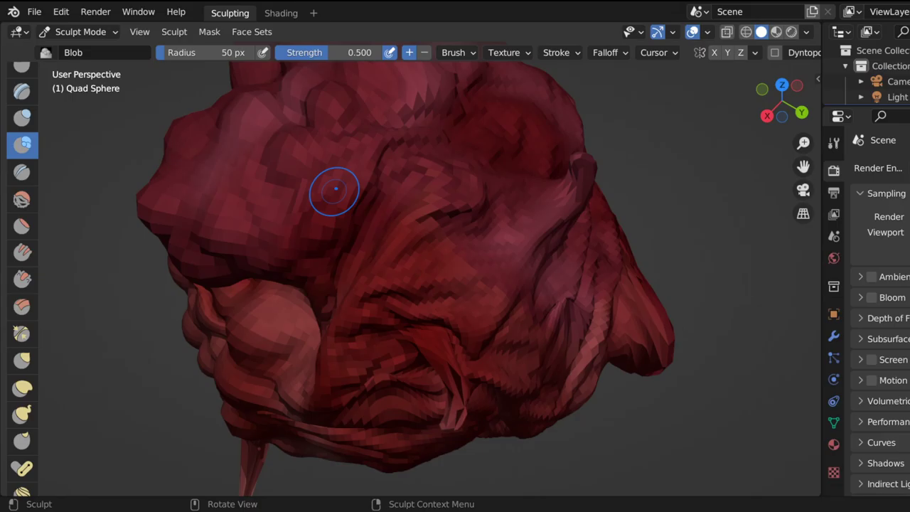
{"action": "mouse_move", "coordinate": [335, 173]}
{"action": "left_mouse_down"}
{"action": "mouse_move", "coordinate": [372, 175]}
{"action": "mouse_move", "coordinate": [369, 186]}
{"action": "mouse_move", "coordinate": [381, 170]}
{"action": "mouse_move", "coordinate": [367, 167]}
{"action": "left_mouse_up"}
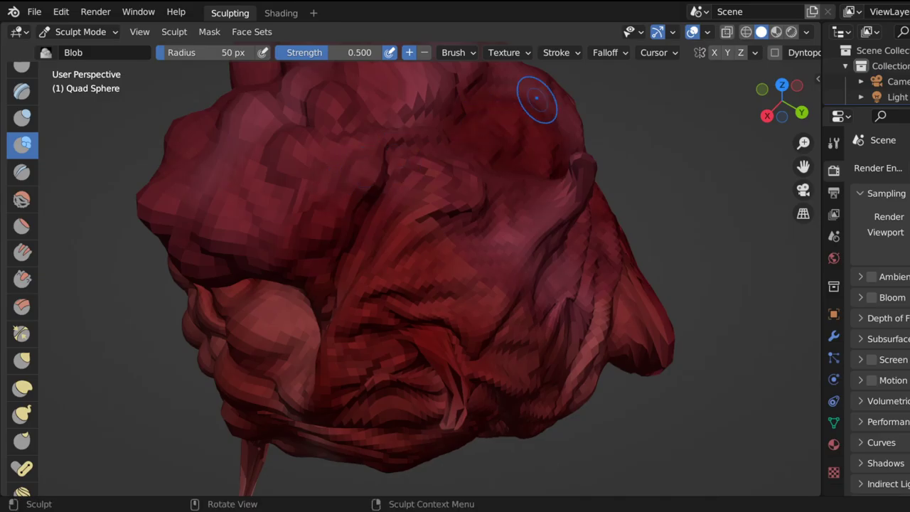
Puff up the red hollow above the curled spike and the smooth ridge beside it with the Blob brush.
{"action": "left_click_drag", "start_coordinate": [782, 99], "coordinate": [732, 103]}
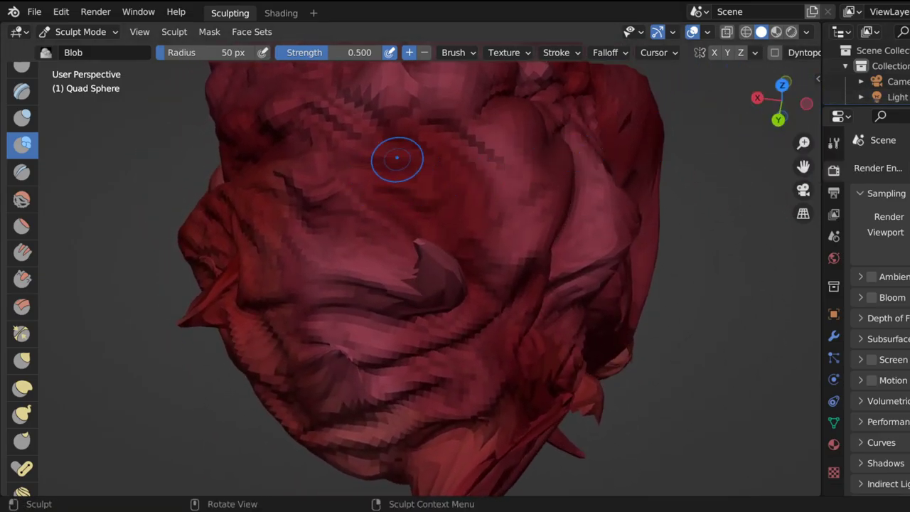
{"action": "left_click_drag", "start_coordinate": [398, 156], "coordinate": [458, 150]}
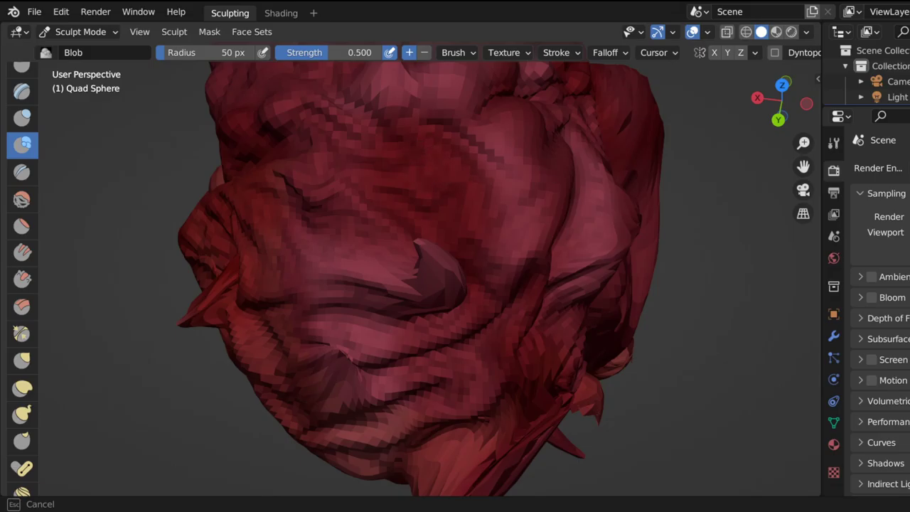
{"action": "left_click_drag", "start_coordinate": [458, 151], "coordinate": [444, 165]}
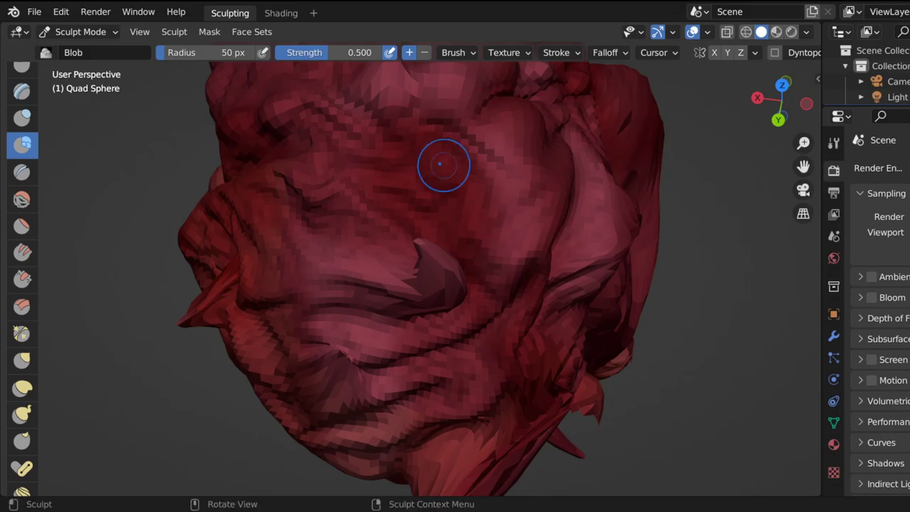
{"action": "left_click_drag", "start_coordinate": [517, 170], "coordinate": [520, 179]}
{"action": "scroll", "coordinate": [595, 193], "scroll_direction": "down", "scroll_amount": 2}
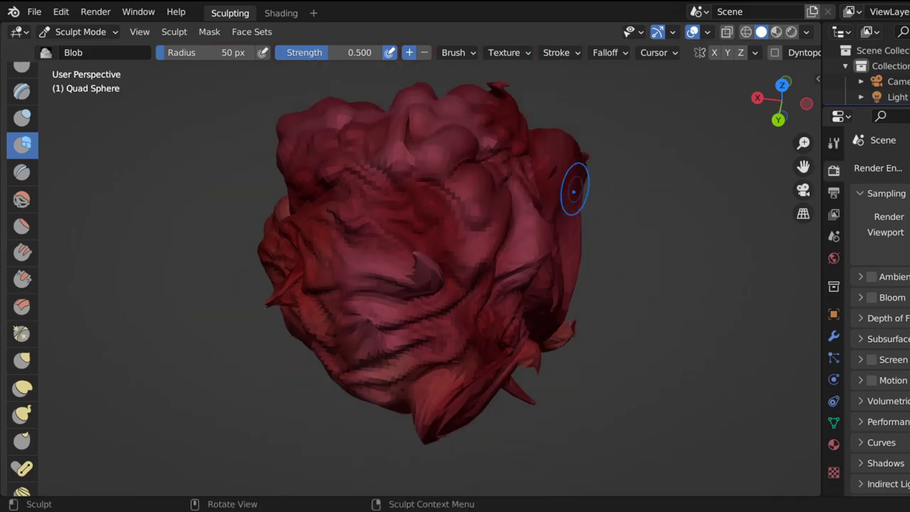
{"action": "scroll", "coordinate": [522, 101], "scroll_direction": "up", "scroll_amount": 1}
{"action": "left_click_drag", "start_coordinate": [473, 162], "coordinate": [464, 186]}
Swell the smooth back fold into Blob bulges and add small bumps in the crease above the ear-like limb.
{"action": "left_click_drag", "start_coordinate": [805, 104], "coordinate": [701, 118]}
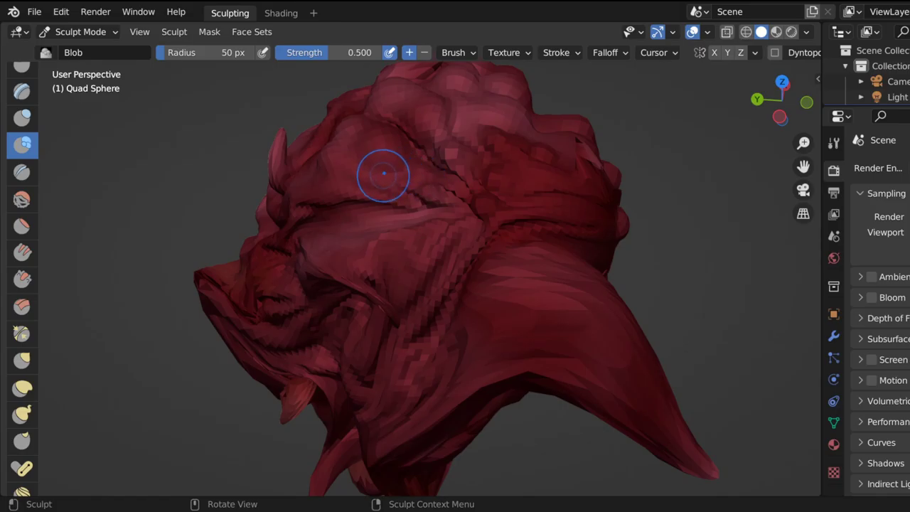
{"action": "mouse_move", "coordinate": [384, 172]}
{"action": "left_mouse_down"}
{"action": "mouse_move", "coordinate": [411, 213]}
{"action": "mouse_move", "coordinate": [402, 190]}
{"action": "left_mouse_up"}
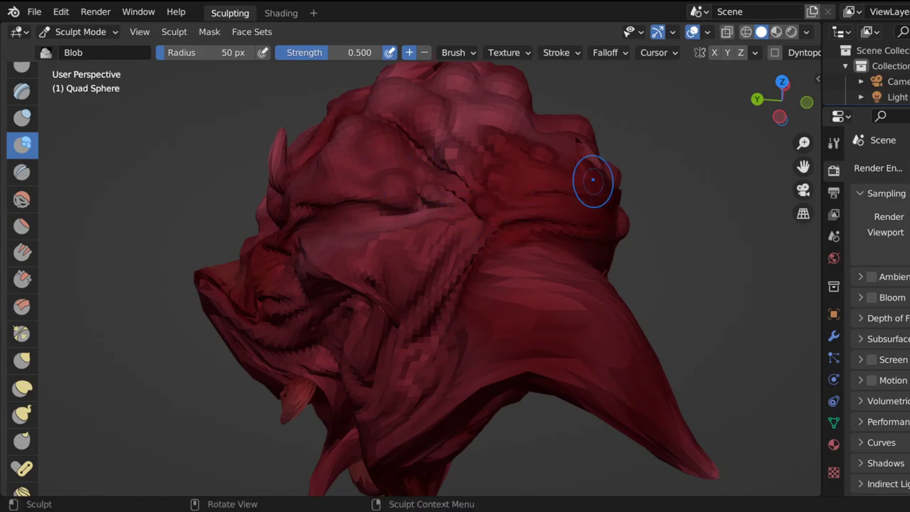
{"action": "left_click_drag", "start_coordinate": [782, 101], "coordinate": [765, 77]}
{"action": "left_click_drag", "start_coordinate": [443, 215], "coordinate": [466, 206]}
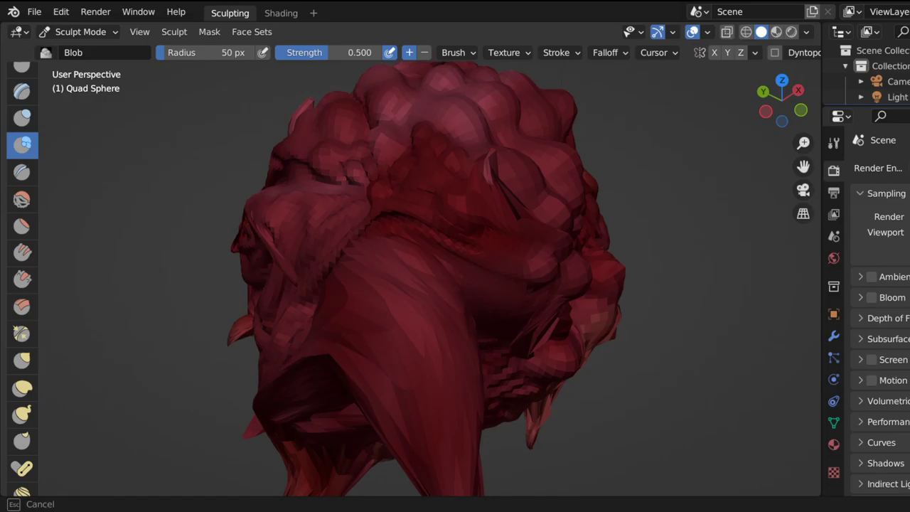
{"action": "left_click_drag", "start_coordinate": [469, 210], "coordinate": [476, 215]}
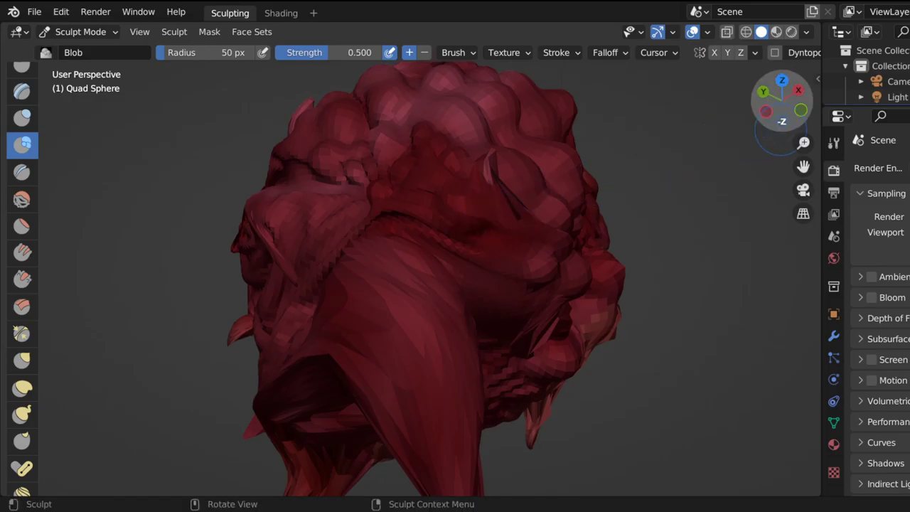
Add small Blob bumps beneath the large bulges beside the ear-like limb and fill the gap between them and the overhang.
{"action": "mouse_move", "coordinate": [786, 108]}
{"action": "left_mouse_down"}
{"action": "mouse_move", "coordinate": [716, 103]}
{"action": "mouse_move", "coordinate": [737, 108]}
{"action": "left_mouse_up"}
{"action": "left_click_drag", "start_coordinate": [358, 241], "coordinate": [317, 178]}
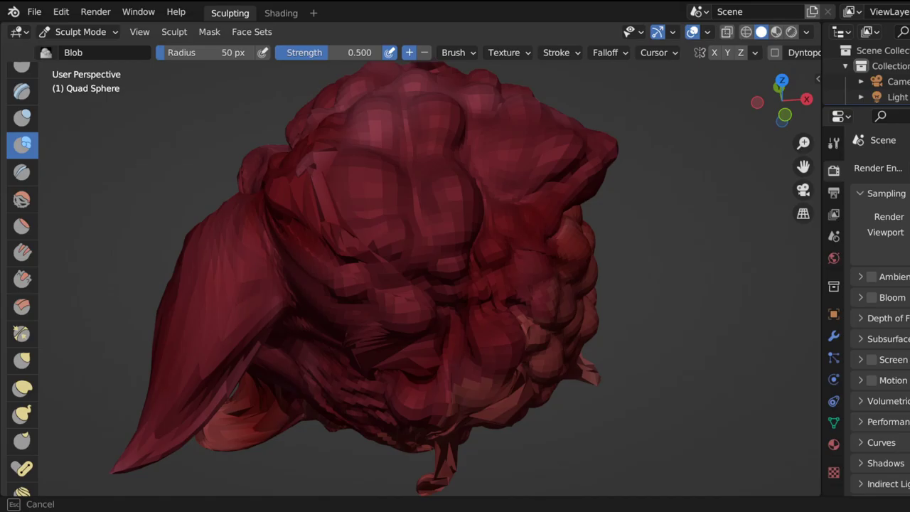
{"action": "left_click_drag", "start_coordinate": [356, 240], "coordinate": [359, 242]}
{"action": "left_click_drag", "start_coordinate": [422, 256], "coordinate": [424, 255]}
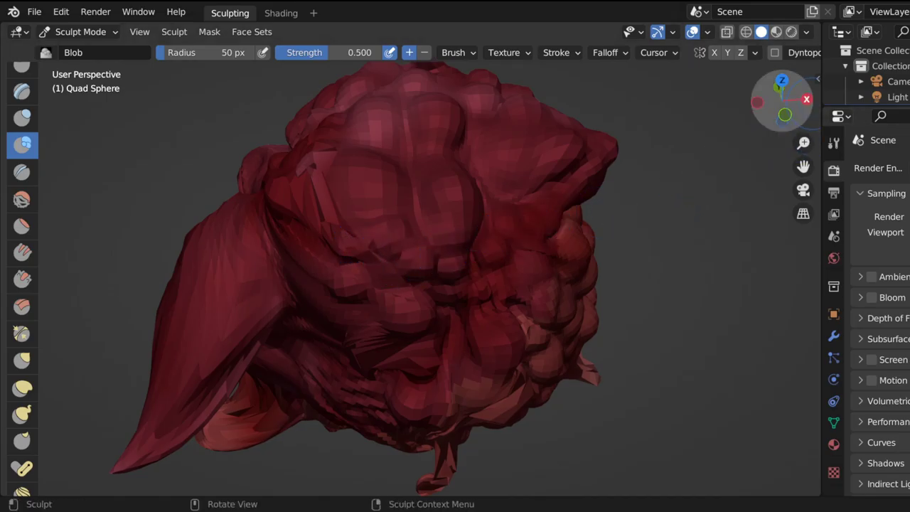
{"action": "mouse_move", "coordinate": [782, 101]}
{"action": "left_mouse_down"}
{"action": "mouse_move", "coordinate": [707, 101]}
{"action": "mouse_move", "coordinate": [780, 101]}
{"action": "left_mouse_up"}
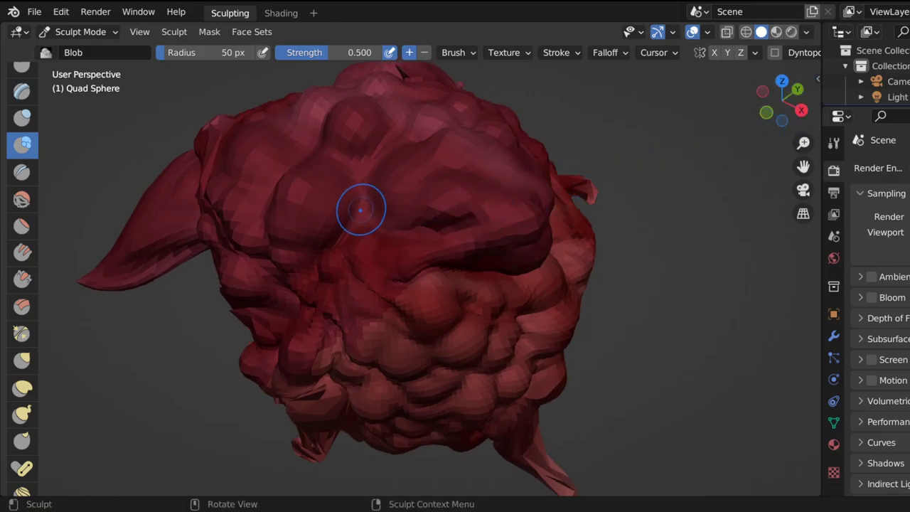
{"action": "left_click_drag", "start_coordinate": [362, 209], "coordinate": [372, 178]}
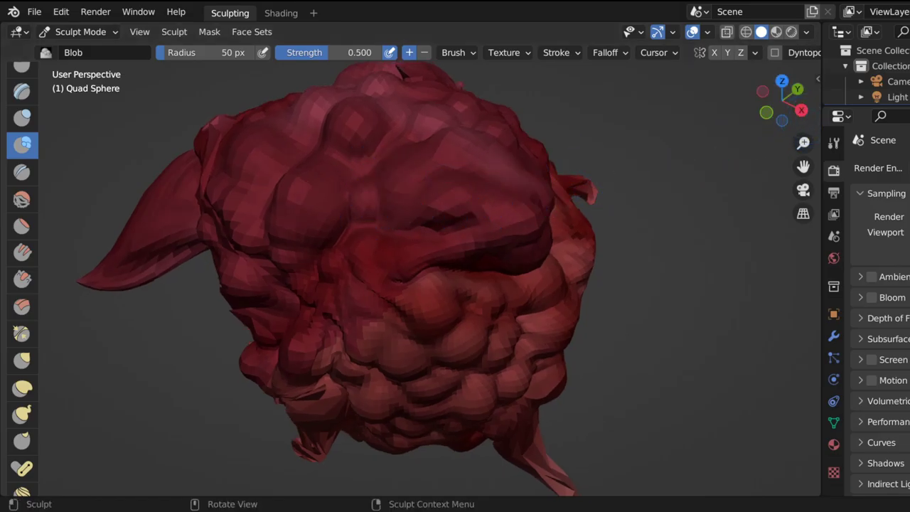
Raise Blob lumps over the side of the overhang and in the lower folds of the back.
{"action": "left_click_drag", "start_coordinate": [782, 101], "coordinate": [672, 114]}
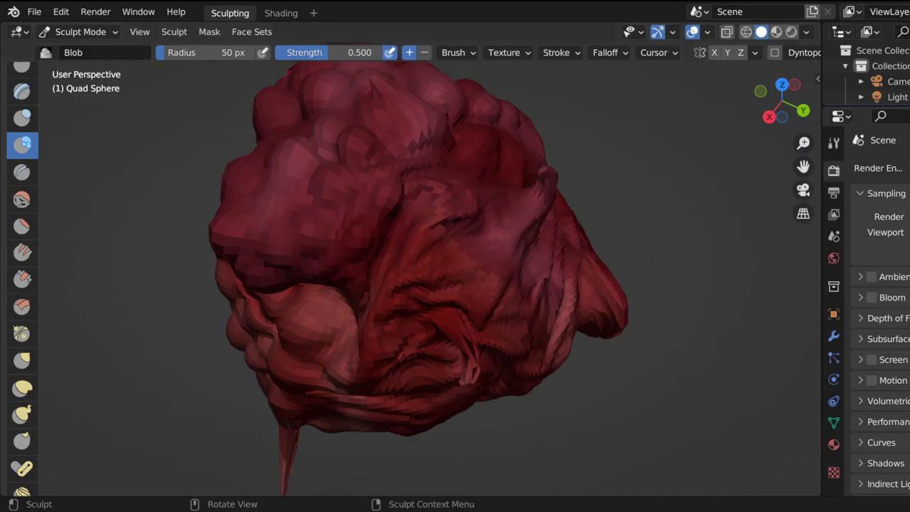
{"action": "left_click_drag", "start_coordinate": [782, 107], "coordinate": [771, 104]}
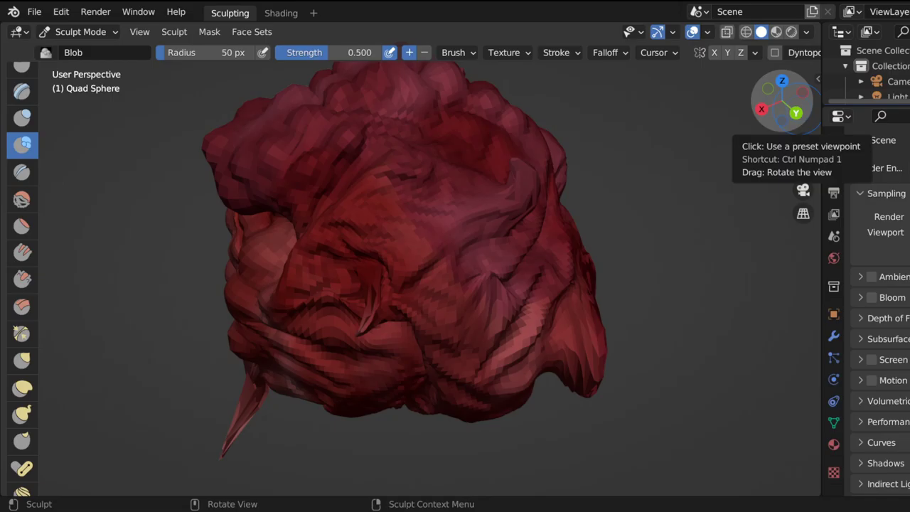
{"action": "mouse_move", "coordinate": [782, 106]}
{"action": "left_mouse_down"}
{"action": "mouse_move", "coordinate": [758, 121]}
{"action": "mouse_move", "coordinate": [741, 114]}
{"action": "mouse_move", "coordinate": [787, 119]}
{"action": "left_mouse_up"}
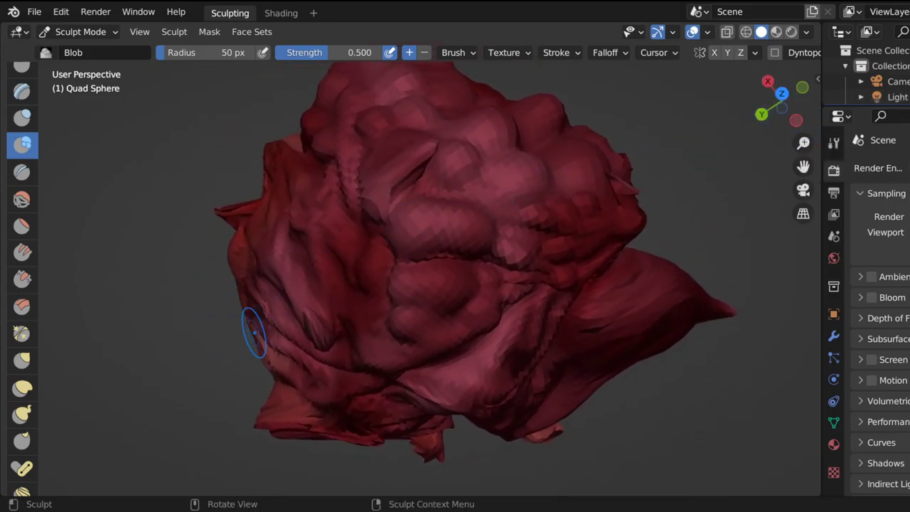
{"action": "left_click_drag", "start_coordinate": [362, 321], "coordinate": [359, 319]}
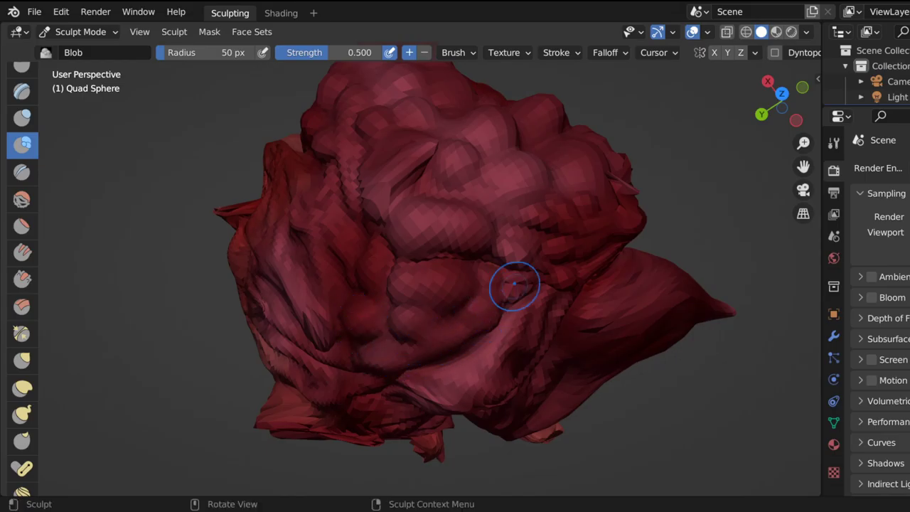
{"action": "left_click_drag", "start_coordinate": [782, 99], "coordinate": [742, 112]}
{"action": "mouse_move", "coordinate": [362, 172]}
{"action": "left_mouse_down"}
{"action": "mouse_move", "coordinate": [355, 177]}
{"action": "mouse_move", "coordinate": [391, 151]}
{"action": "left_mouse_up"}
Raise round Blob bumps on the smooth skin between the ear-like limb and the lumpy front.
{"action": "scroll", "coordinate": [439, 164], "scroll_direction": "down", "scroll_amount": 4}
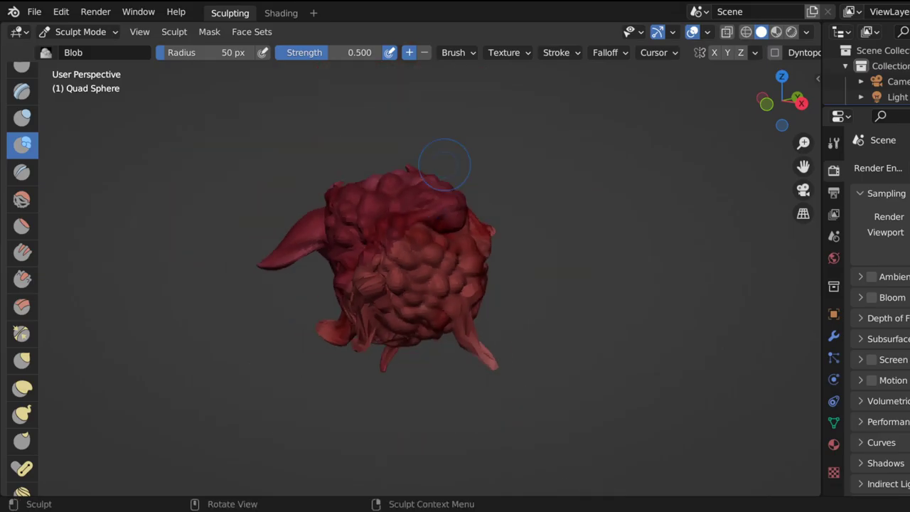
{"action": "scroll", "coordinate": [427, 261], "scroll_direction": "down", "scroll_amount": 3}
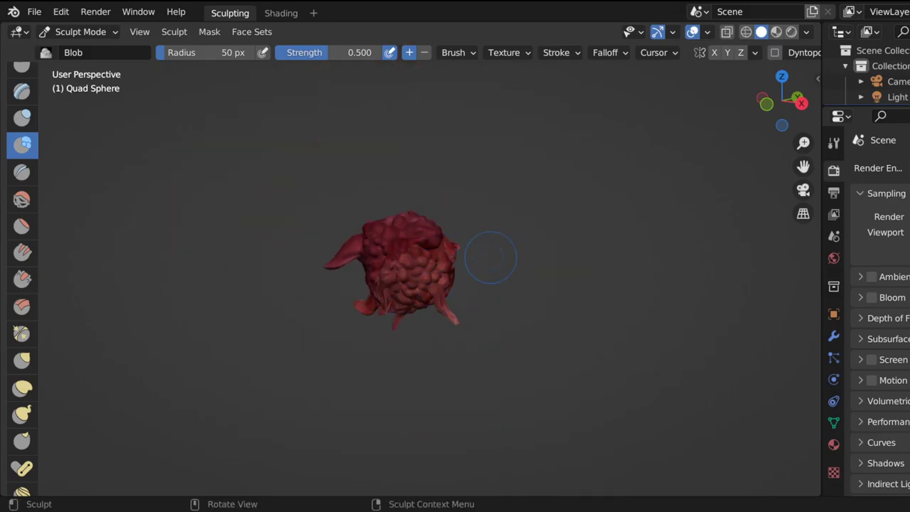
{"action": "left_click_drag", "start_coordinate": [782, 103], "coordinate": [773, 127]}
{"action": "mouse_move", "coordinate": [782, 101]}
{"action": "left_mouse_down"}
{"action": "mouse_move", "coordinate": [843, 127]}
{"action": "mouse_move", "coordinate": [867, 114]}
{"action": "left_mouse_up"}
{"action": "mouse_move", "coordinate": [277, 162]}
{"action": "middle_mouse_down"}
{"action": "mouse_move", "coordinate": [29, 162]}
{"action": "mouse_move", "coordinate": [595, 159]}
{"action": "middle_mouse_up"}
{"action": "scroll", "coordinate": [413, 274], "scroll_direction": "up", "scroll_amount": 6}
{"action": "mouse_move", "coordinate": [450, 160]}
{"action": "left_mouse_down"}
{"action": "mouse_move", "coordinate": [435, 172]}
{"action": "mouse_move", "coordinate": [445, 181]}
{"action": "left_mouse_up"}
{"action": "scroll", "coordinate": [445, 180], "scroll_direction": "down", "scroll_amount": 6}
{"action": "left_click_drag", "start_coordinate": [415, 281], "coordinate": [414, 281]}
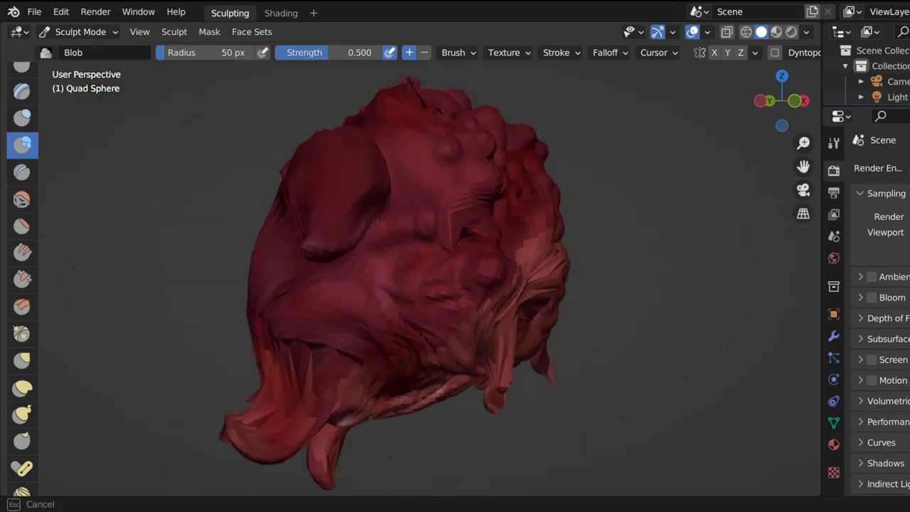
{"action": "left_click_drag", "start_coordinate": [427, 207], "coordinate": [426, 200]}
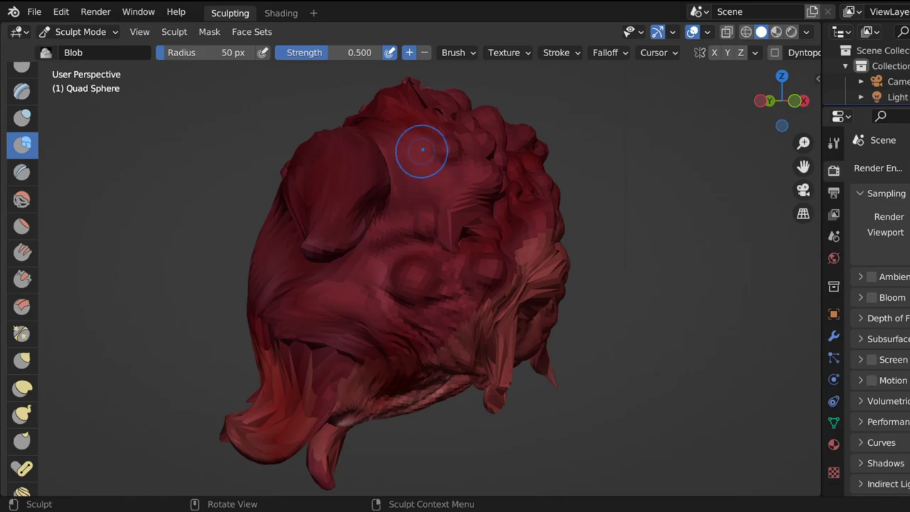
Cover the skin around the small pointed flap beside the ear-like limb with clustered Blob bumps.
{"action": "scroll", "coordinate": [421, 153], "scroll_direction": "up", "scroll_amount": 1}
{"action": "mouse_move", "coordinate": [444, 165]}
{"action": "left_mouse_down"}
{"action": "mouse_move", "coordinate": [456, 185]}
{"action": "mouse_move", "coordinate": [438, 161]}
{"action": "left_mouse_up"}
{"action": "left_click_drag", "start_coordinate": [416, 113], "coordinate": [417, 114]}
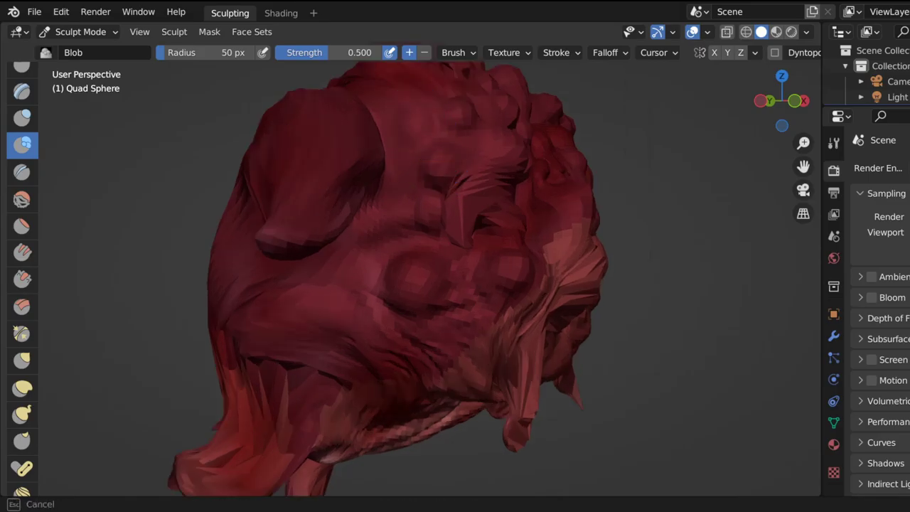
{"action": "left_click_drag", "start_coordinate": [430, 122], "coordinate": [459, 137]}
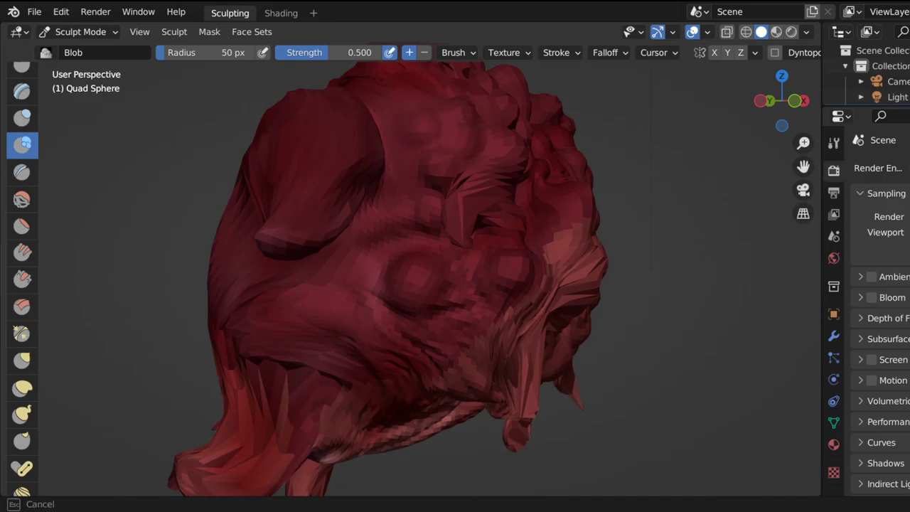
{"action": "mouse_move", "coordinate": [414, 166]}
{"action": "left_mouse_down"}
{"action": "mouse_move", "coordinate": [400, 178]}
{"action": "mouse_move", "coordinate": [402, 224]}
{"action": "left_mouse_up"}
{"action": "mouse_move", "coordinate": [477, 250]}
{"action": "left_mouse_down"}
{"action": "mouse_move", "coordinate": [469, 299]}
{"action": "mouse_move", "coordinate": [483, 347]}
{"action": "left_mouse_up"}
{"action": "mouse_move", "coordinate": [366, 312]}
{"action": "left_mouse_down"}
{"action": "mouse_move", "coordinate": [359, 288]}
{"action": "mouse_move", "coordinate": [349, 299]}
{"action": "left_mouse_up"}
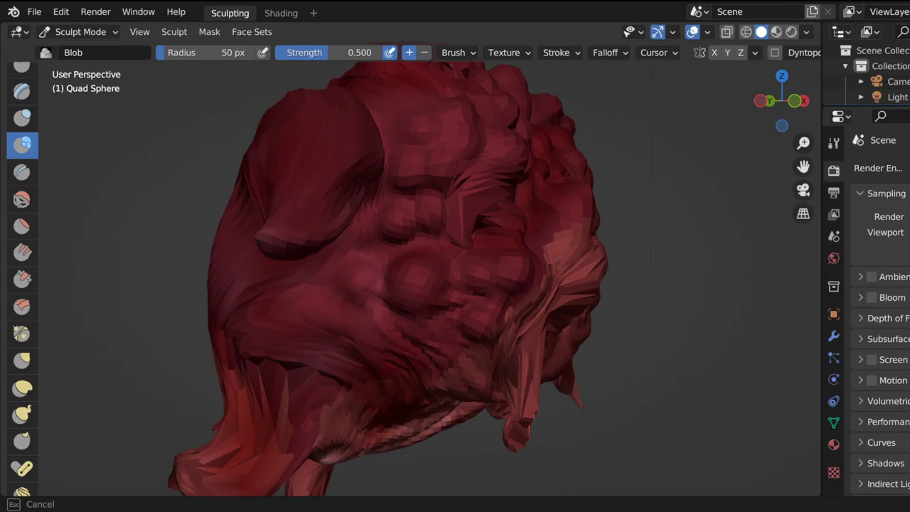
{"action": "left_click_drag", "start_coordinate": [366, 269], "coordinate": [362, 266]}
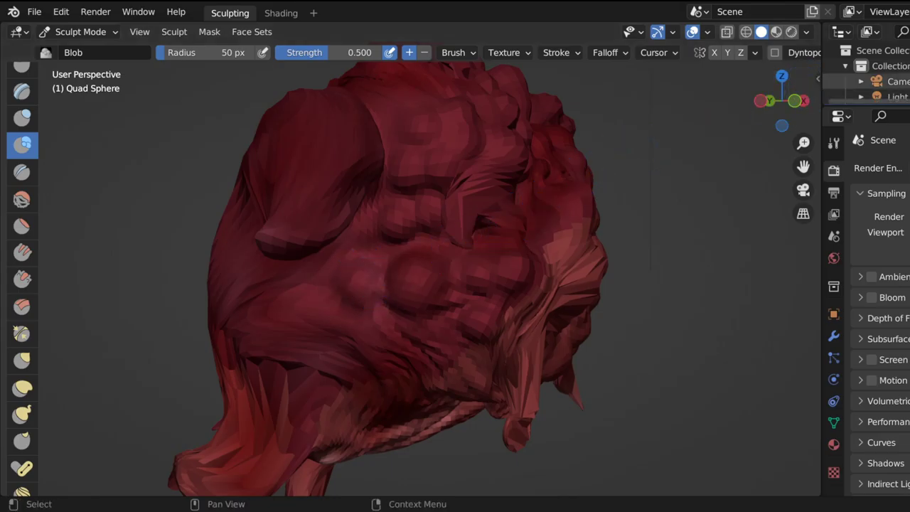
Add Blob bumps to the folded skin beneath the base of the ear-like limb on its rear side.
{"action": "left_click_drag", "start_coordinate": [782, 101], "coordinate": [760, 98]}
{"action": "mouse_move", "coordinate": [482, 308]}
{"action": "left_mouse_down"}
{"action": "mouse_move", "coordinate": [489, 297]}
{"action": "mouse_move", "coordinate": [504, 302]}
{"action": "mouse_move", "coordinate": [491, 301]}
{"action": "mouse_move", "coordinate": [483, 266]}
{"action": "mouse_move", "coordinate": [492, 254]}
{"action": "mouse_move", "coordinate": [479, 239]}
{"action": "left_mouse_up"}
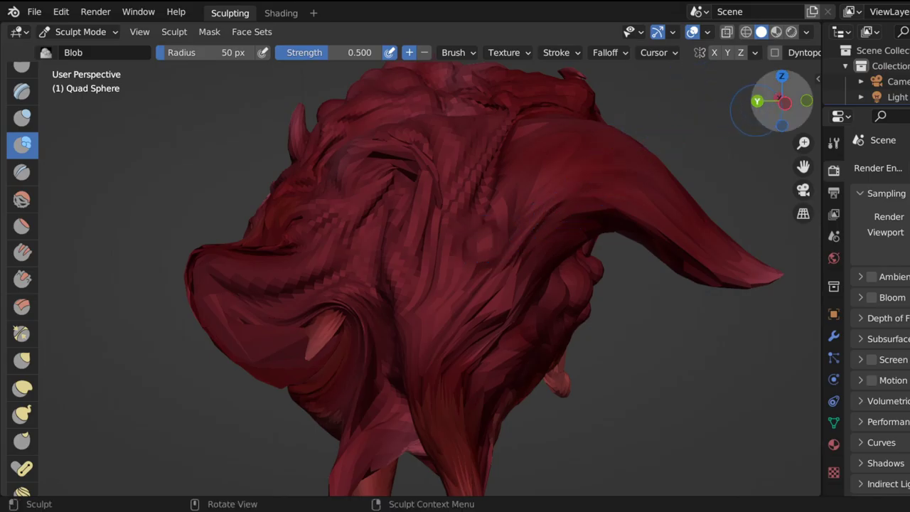
Raise rounded Blob bumps on the smooth folds between the lumpy back and the base of the ear-like limb.
{"action": "left_click_drag", "start_coordinate": [766, 97], "coordinate": [817, 109]}
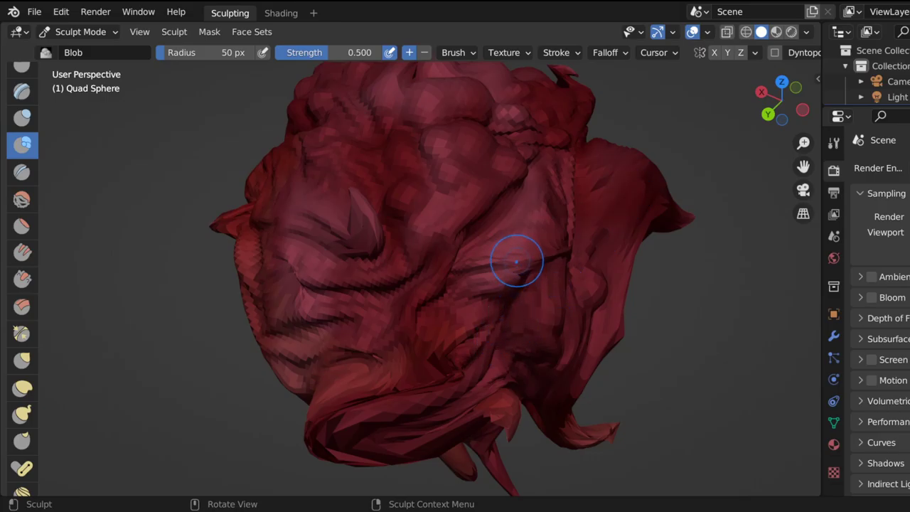
{"action": "left_click_drag", "start_coordinate": [517, 261], "coordinate": [528, 246]}
{"action": "left_click_drag", "start_coordinate": [520, 211], "coordinate": [519, 192]}
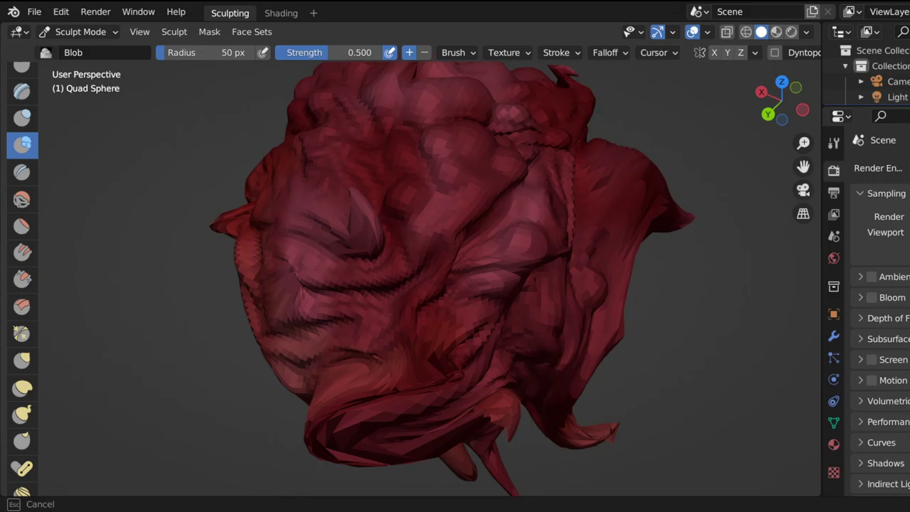
{"action": "mouse_move", "coordinate": [489, 261]}
{"action": "left_mouse_down"}
{"action": "mouse_move", "coordinate": [472, 247]}
{"action": "mouse_move", "coordinate": [477, 274]}
{"action": "left_mouse_up"}
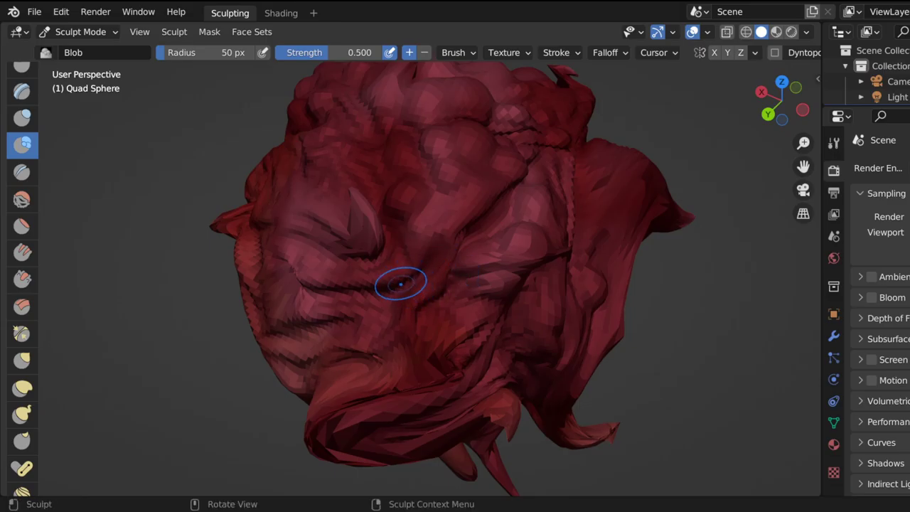
Add Blob bumps in the crease beside the small horn-like flap and along the ridge above it.
{"action": "mouse_move", "coordinate": [396, 280]}
{"action": "left_mouse_down"}
{"action": "mouse_move", "coordinate": [411, 282]}
{"action": "mouse_move", "coordinate": [403, 257]}
{"action": "left_mouse_up"}
{"action": "left_click_drag", "start_coordinate": [451, 231], "coordinate": [453, 229]}
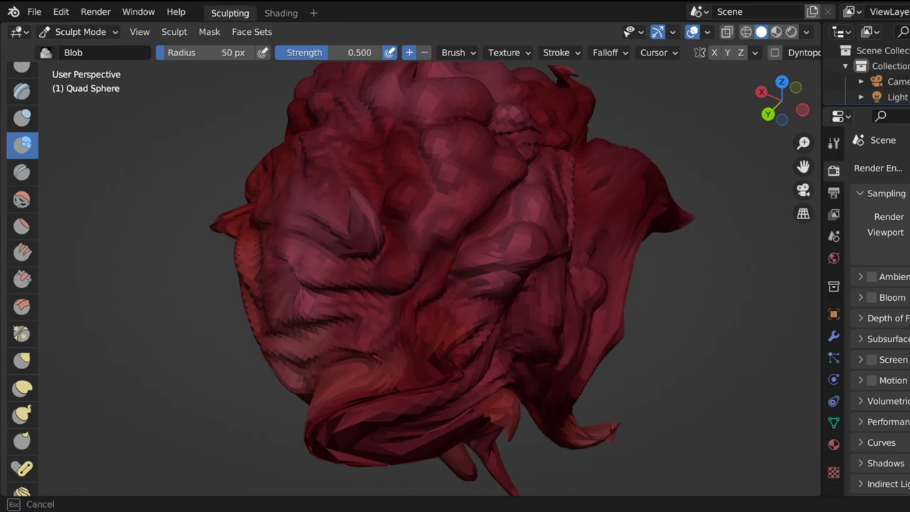
{"action": "left_click_drag", "start_coordinate": [503, 171], "coordinate": [509, 178]}
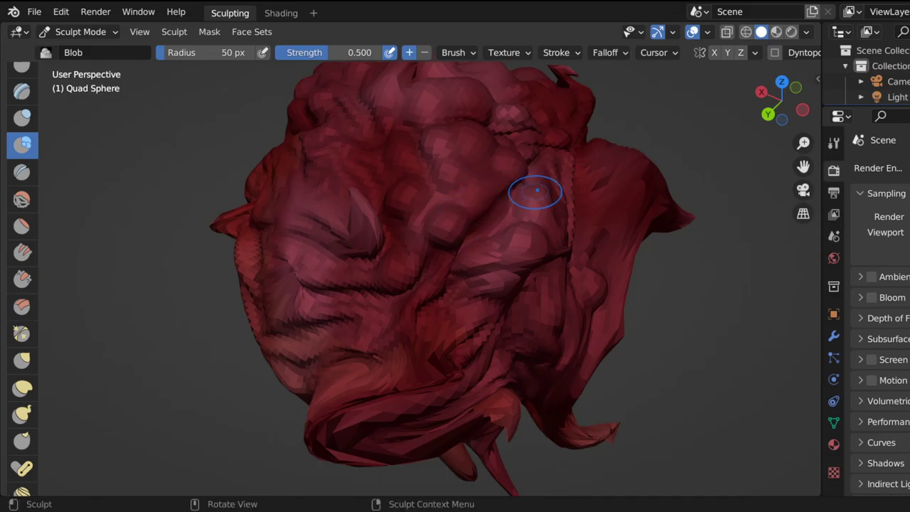
Build up the wrinkled skin just above the small horn-like flap with the Blob brush.
{"action": "left_click_drag", "start_coordinate": [780, 102], "coordinate": [743, 106]}
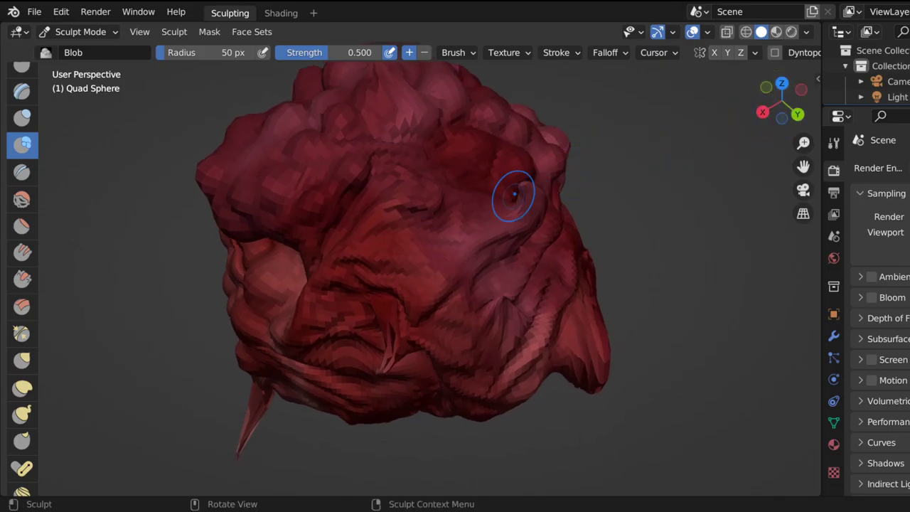
{"action": "scroll", "coordinate": [496, 189], "scroll_direction": "up", "scroll_amount": 5}
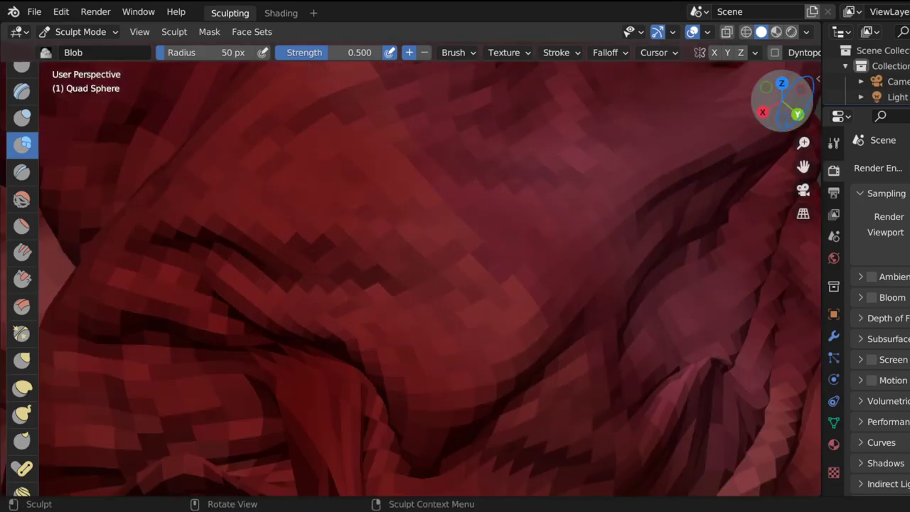
{"action": "left_click_drag", "start_coordinate": [782, 100], "coordinate": [764, 104]}
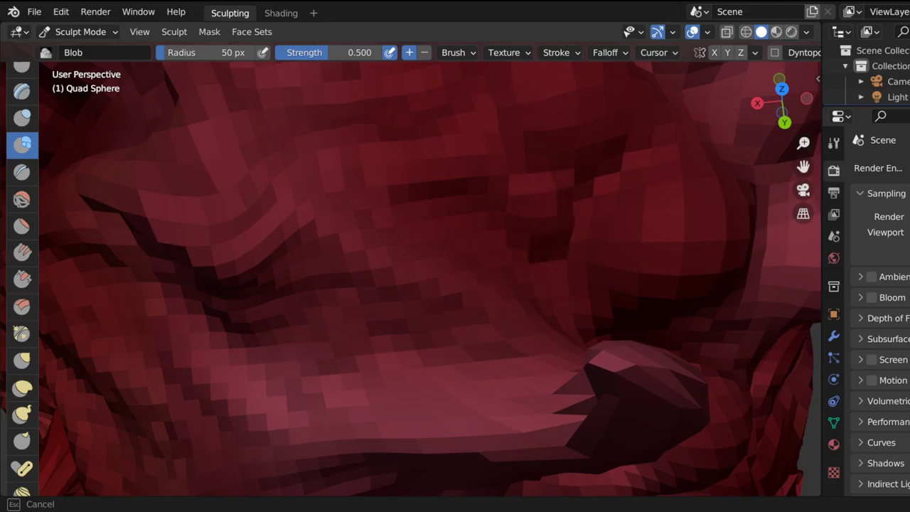
{"action": "scroll", "coordinate": [586, 203], "scroll_direction": "down", "scroll_amount": 8}
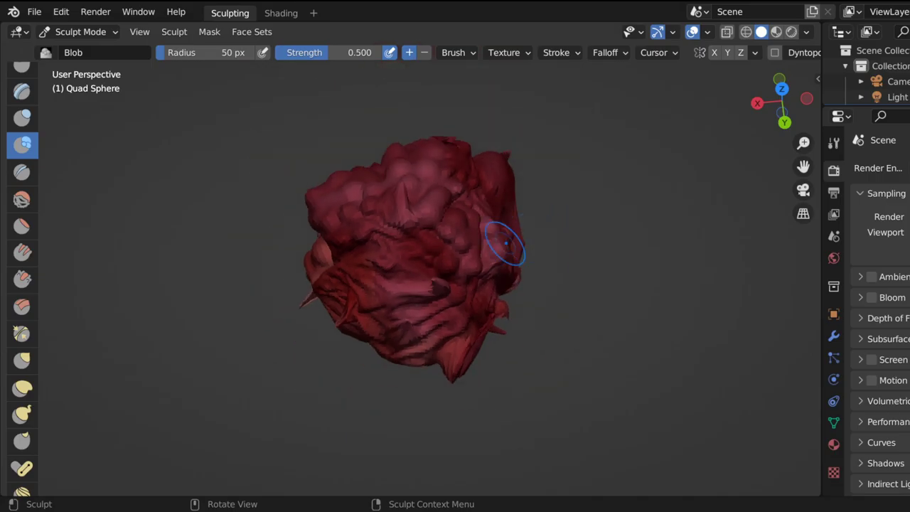
{"action": "scroll", "coordinate": [505, 243], "scroll_direction": "up", "scroll_amount": 6}
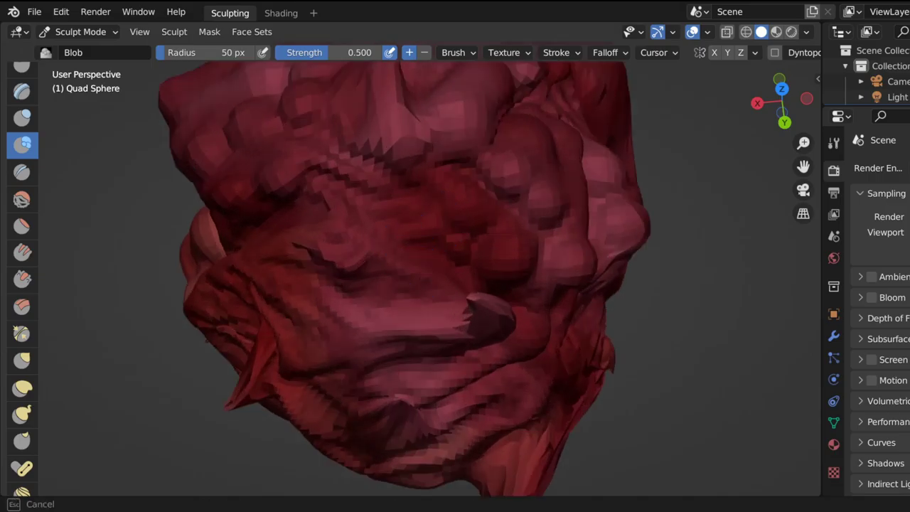
{"action": "left_click_drag", "start_coordinate": [427, 278], "coordinate": [449, 280]}
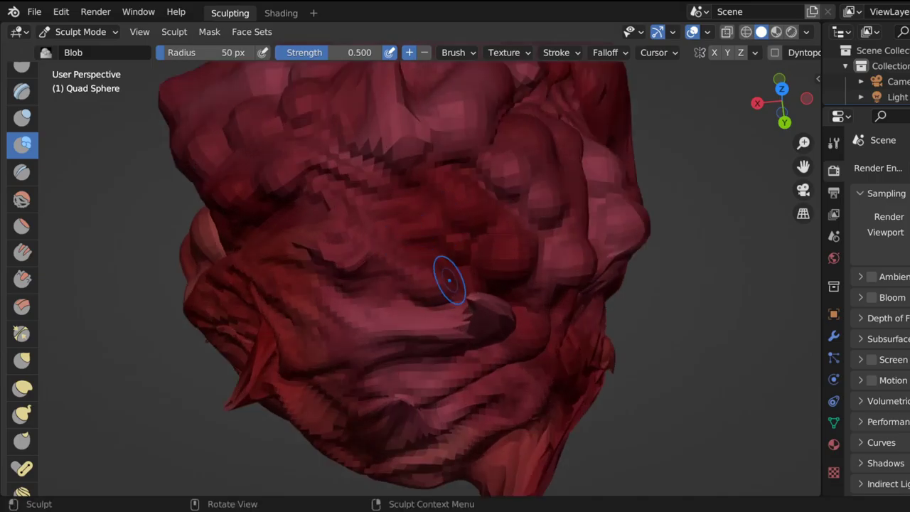
Raise Blob volume across the broad smooth lump on the crown.
{"action": "mouse_move", "coordinate": [782, 103]}
{"action": "left_mouse_down"}
{"action": "mouse_move", "coordinate": [701, 111]}
{"action": "mouse_move", "coordinate": [740, 112]}
{"action": "left_mouse_up"}
{"action": "left_click_drag", "start_coordinate": [454, 236], "coordinate": [457, 238]}
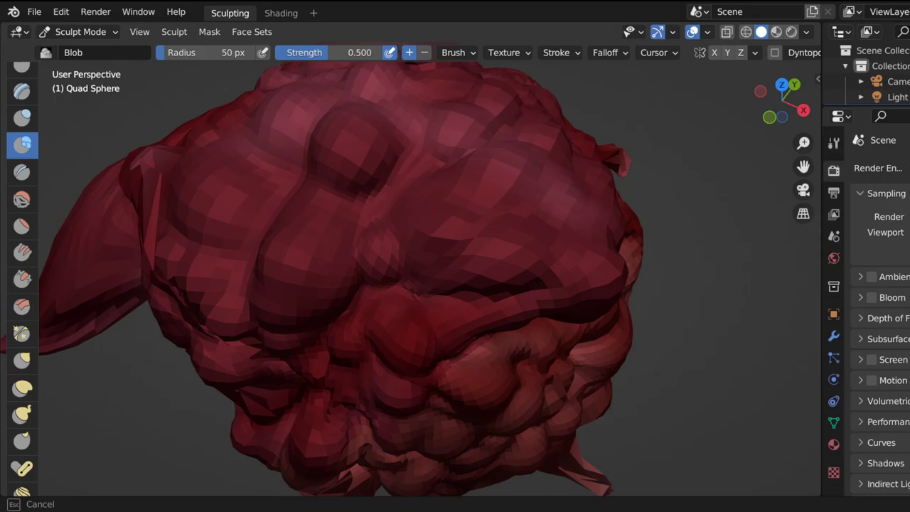
{"action": "left_click_drag", "start_coordinate": [458, 237], "coordinate": [459, 214]}
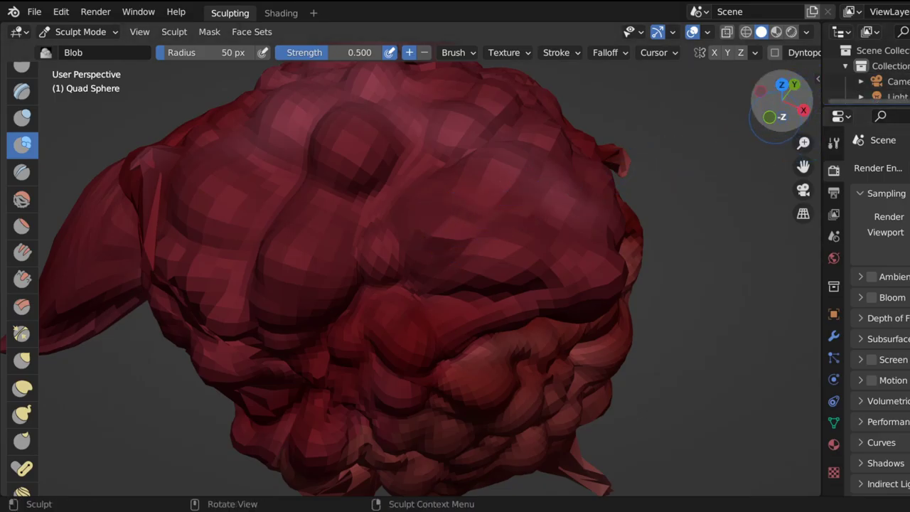
Fill the creases beneath the overhang and the stretched folds on the front with Blob bumps.
{"action": "left_click_drag", "start_coordinate": [766, 119], "coordinate": [754, 137]}
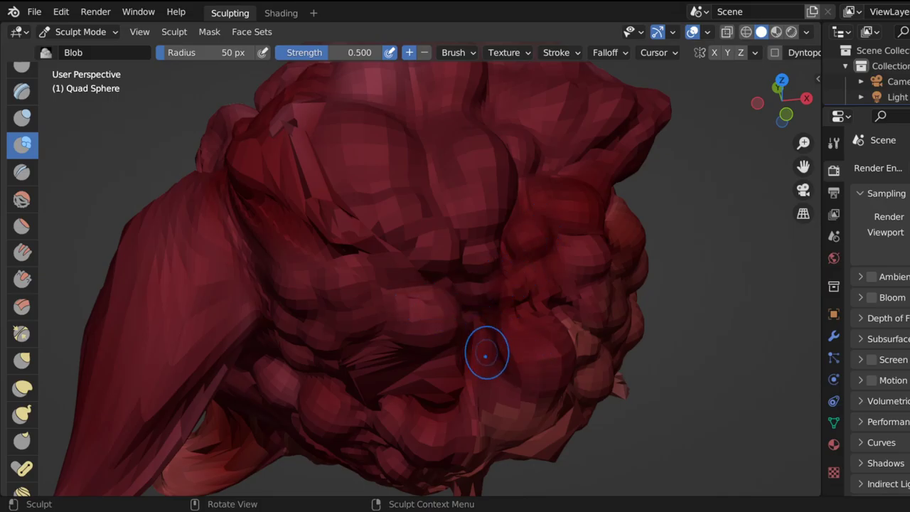
{"action": "scroll", "coordinate": [486, 353], "scroll_direction": "up", "scroll_amount": 4}
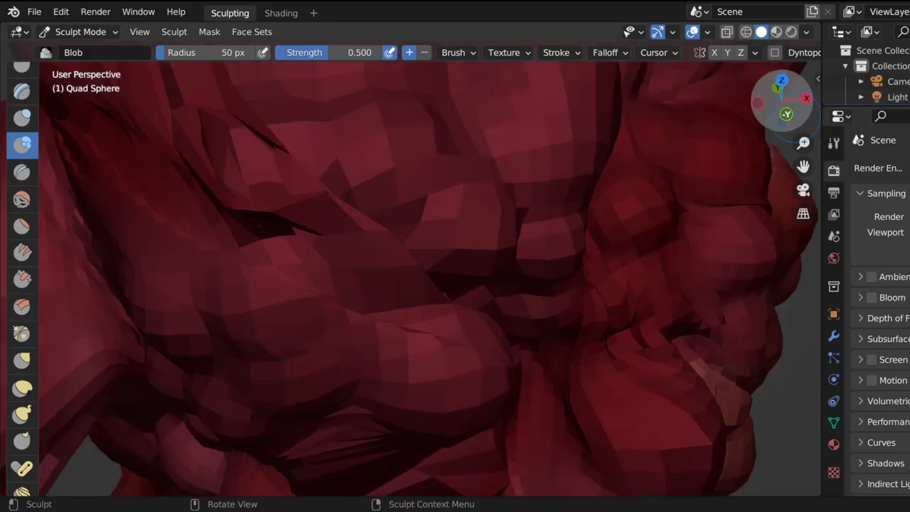
{"action": "left_click_drag", "start_coordinate": [793, 117], "coordinate": [783, 86]}
{"action": "left_click_drag", "start_coordinate": [695, 291], "coordinate": [696, 291]}
{"action": "scroll", "coordinate": [491, 284], "scroll_direction": "down", "scroll_amount": 5}
{"action": "left_click_drag", "start_coordinate": [493, 287], "coordinate": [493, 282]}
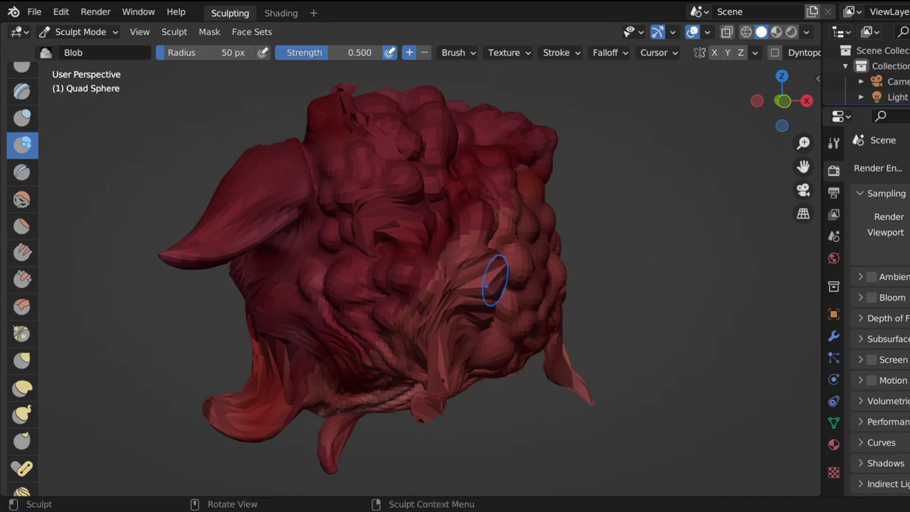
Add Blob lumps to the stretched skin beneath the ear-like limb and along the lower side of the body.
{"action": "mouse_move", "coordinate": [782, 101]}
{"action": "left_mouse_down"}
{"action": "mouse_move", "coordinate": [770, 106]}
{"action": "mouse_move", "coordinate": [817, 104]}
{"action": "left_mouse_up"}
{"action": "left_click_drag", "start_coordinate": [484, 314], "coordinate": [485, 310]}
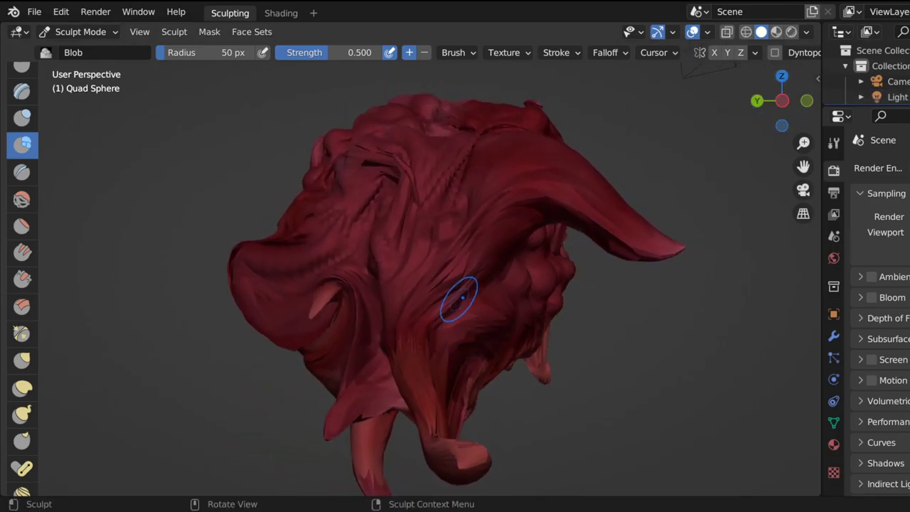
{"action": "mouse_move", "coordinate": [782, 100]}
{"action": "left_mouse_down"}
{"action": "mouse_move", "coordinate": [480, 71]}
{"action": "mouse_move", "coordinate": [575, 94]}
{"action": "left_mouse_up"}
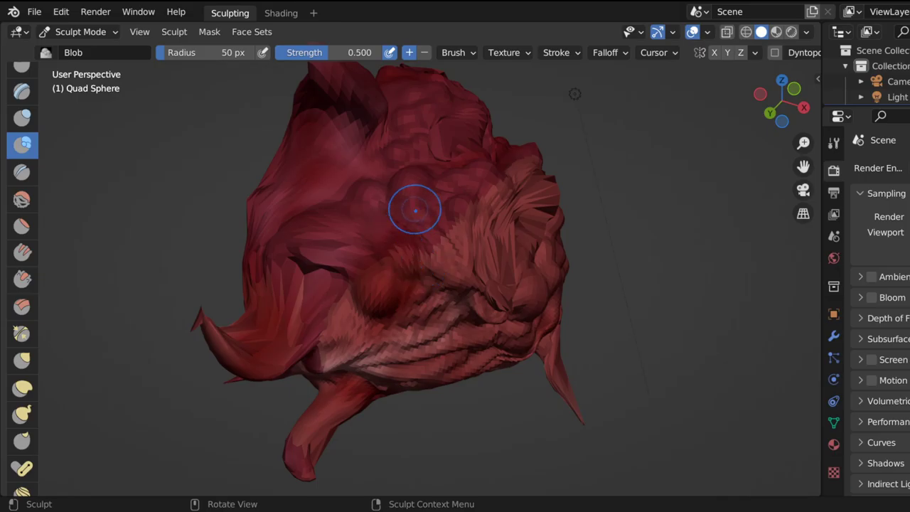
{"action": "left_click_drag", "start_coordinate": [801, 110], "coordinate": [722, 119]}
{"action": "left_click_drag", "start_coordinate": [359, 349], "coordinate": [356, 329]}
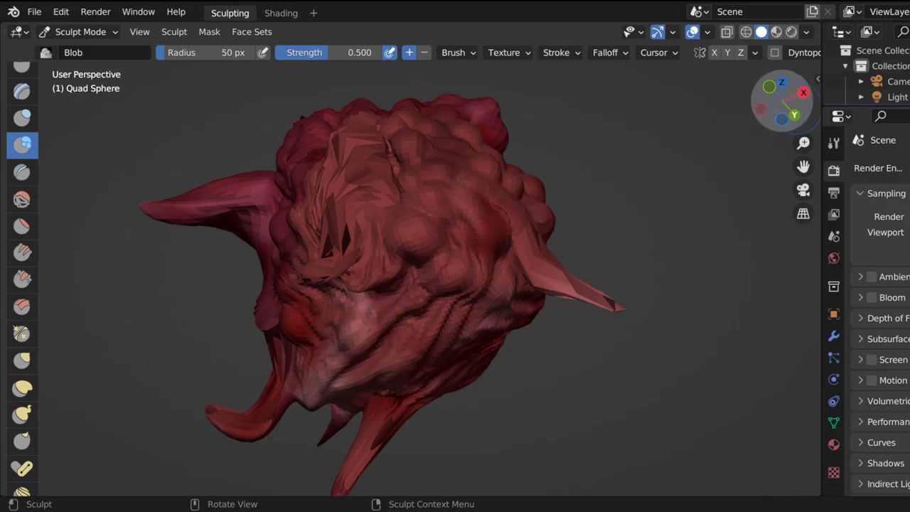
{"action": "mouse_move", "coordinate": [782, 99]}
{"action": "left_mouse_down"}
{"action": "mouse_move", "coordinate": [575, 201]}
{"action": "mouse_move", "coordinate": [614, 195]}
{"action": "left_mouse_up"}
{"action": "left_click_drag", "start_coordinate": [414, 309], "coordinate": [415, 309]}
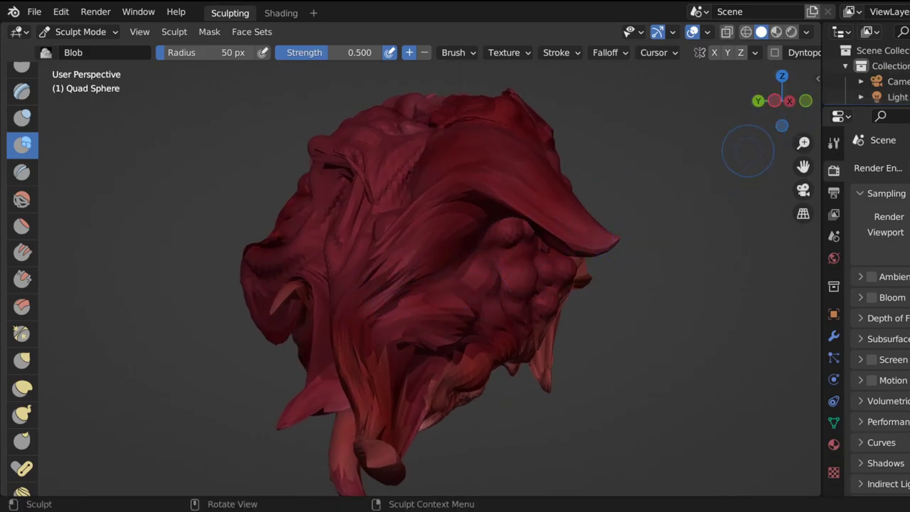
Raise Blob ridges on the large rolled fold above the lower limbs.
{"action": "mouse_move", "coordinate": [771, 105]}
{"action": "left_mouse_down"}
{"action": "mouse_move", "coordinate": [886, 114]}
{"action": "mouse_move", "coordinate": [874, 124]}
{"action": "left_mouse_up"}
{"action": "left_click_drag", "start_coordinate": [393, 357], "coordinate": [411, 370]}
{"action": "left_click_drag", "start_coordinate": [425, 332], "coordinate": [430, 327]}
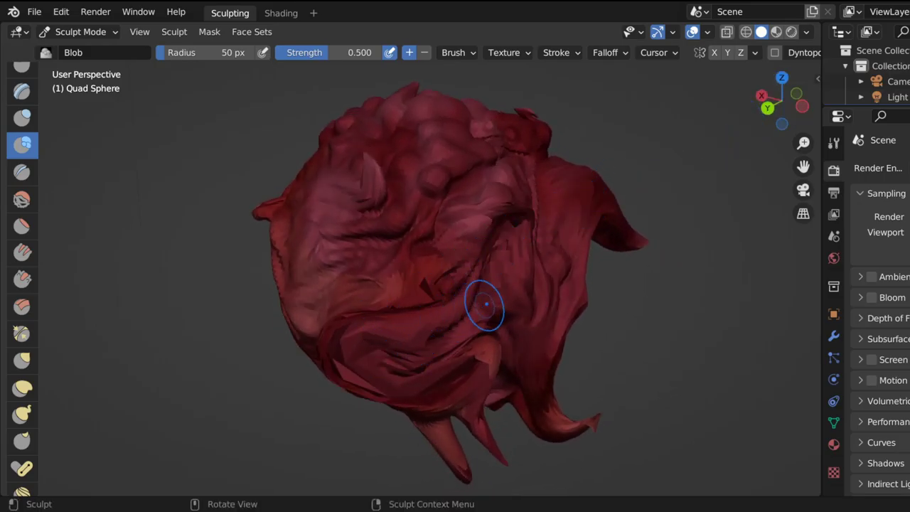
Sculpt an elongated Blob bulge and rounded lumps on the skin between the rolled fold and the ear-like limb.
{"action": "mouse_move", "coordinate": [484, 303]}
{"action": "left_mouse_down"}
{"action": "mouse_move", "coordinate": [495, 278]}
{"action": "mouse_move", "coordinate": [512, 281]}
{"action": "mouse_move", "coordinate": [515, 255]}
{"action": "left_mouse_up"}
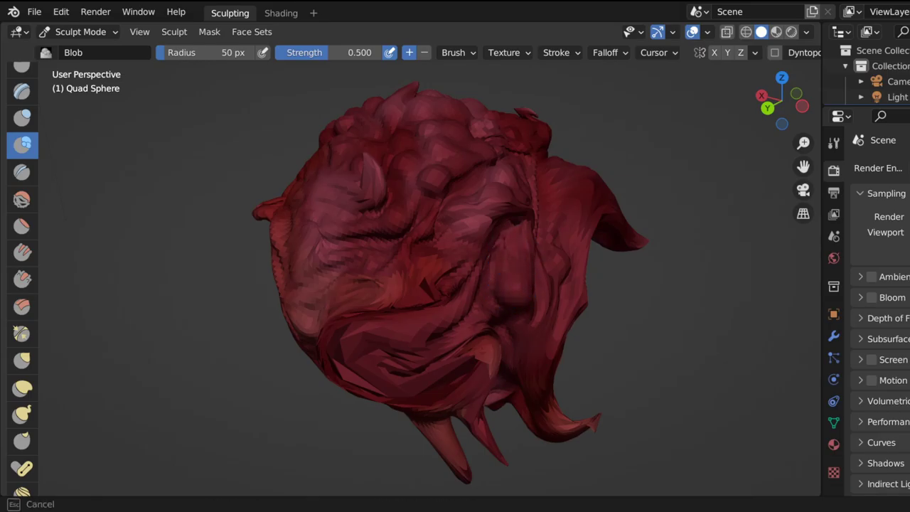
{"action": "left_click_drag", "start_coordinate": [514, 252], "coordinate": [512, 245]}
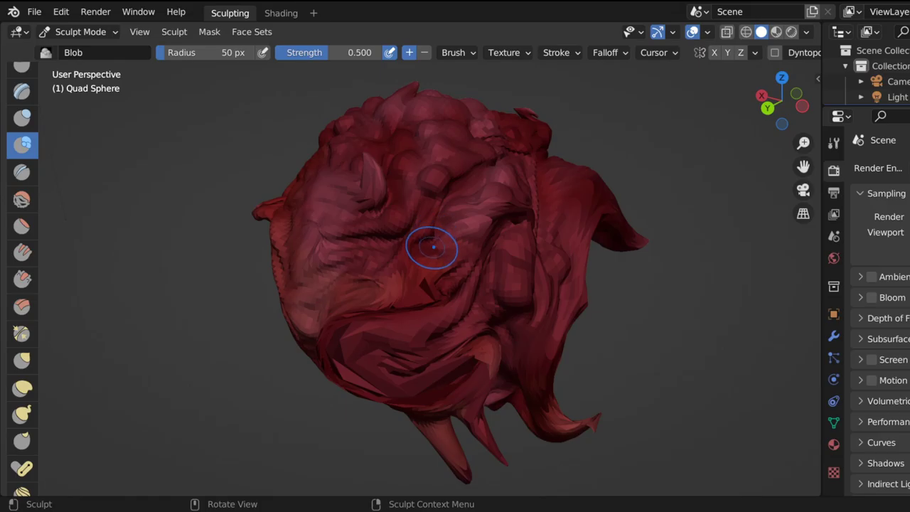
{"action": "left_click_drag", "start_coordinate": [432, 247], "coordinate": [453, 222]}
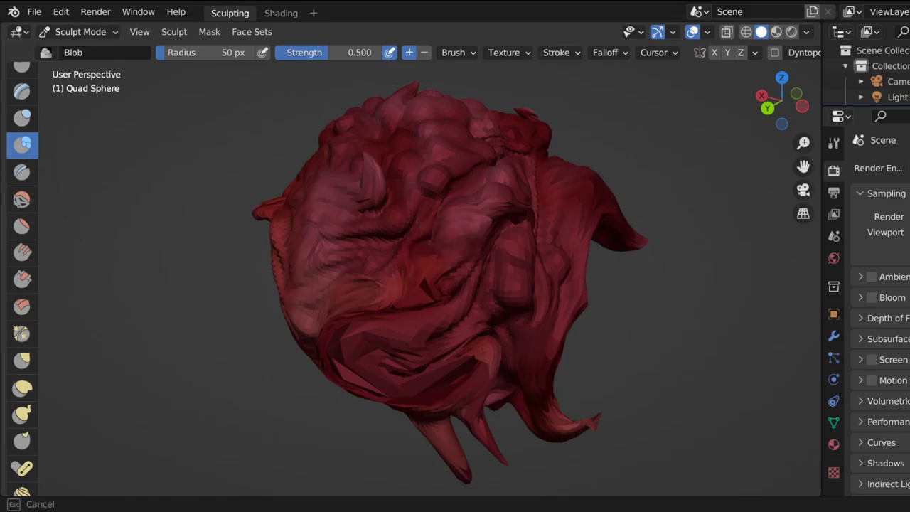
{"action": "left_click_drag", "start_coordinate": [580, 184], "coordinate": [583, 182]}
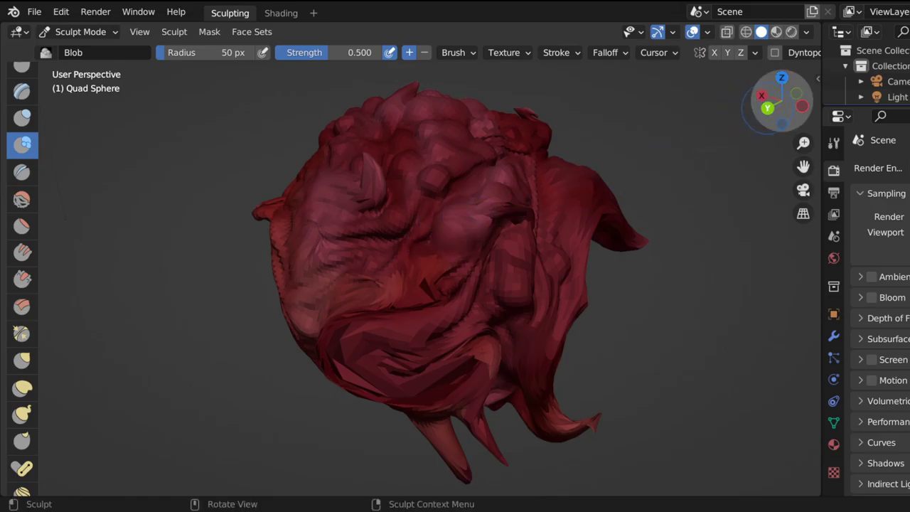
Add Blob bumps to the ribbed folds below the small flaps on the wrinkled side.
{"action": "left_click_drag", "start_coordinate": [777, 107], "coordinate": [775, 105]}
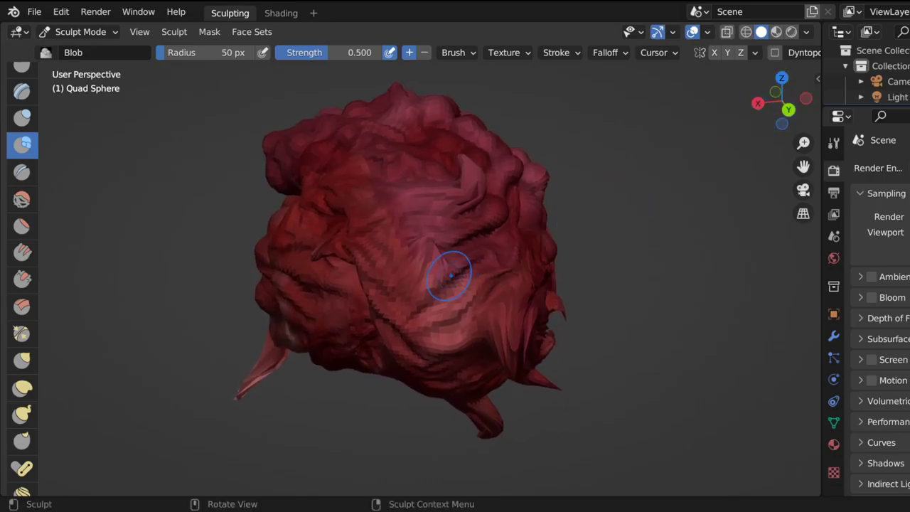
{"action": "left_click_drag", "start_coordinate": [453, 271], "coordinate": [469, 274]}
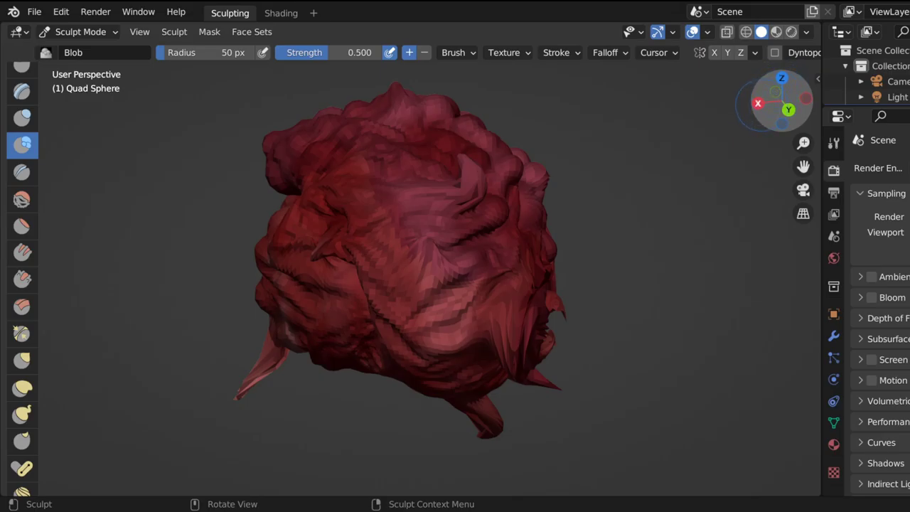
{"action": "left_click_drag", "start_coordinate": [762, 104], "coordinate": [812, 89]}
{"action": "left_click_drag", "start_coordinate": [451, 280], "coordinate": [446, 274]}
{"action": "left_click_drag", "start_coordinate": [391, 274], "coordinate": [408, 268]}
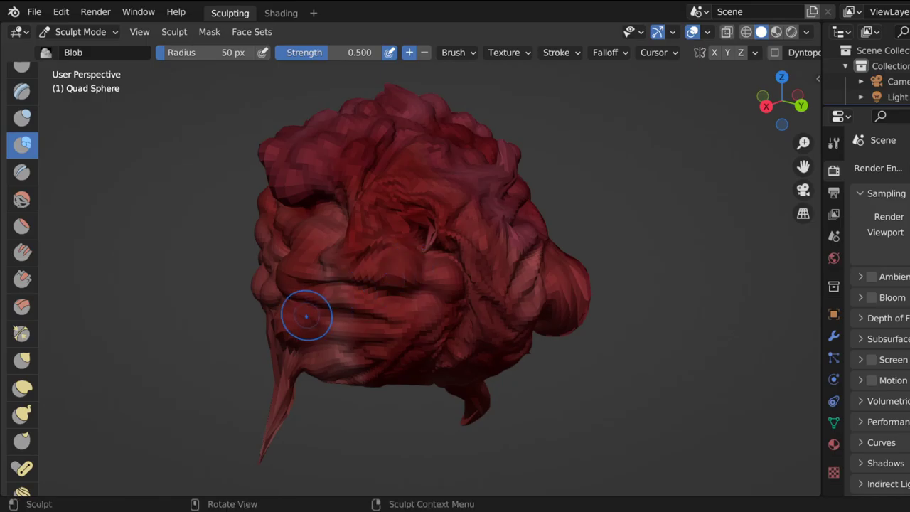
Raise round Blob bumps across the horizontal wrinkles beside the thin leg.
{"action": "left_click_drag", "start_coordinate": [782, 103], "coordinate": [771, 107]}
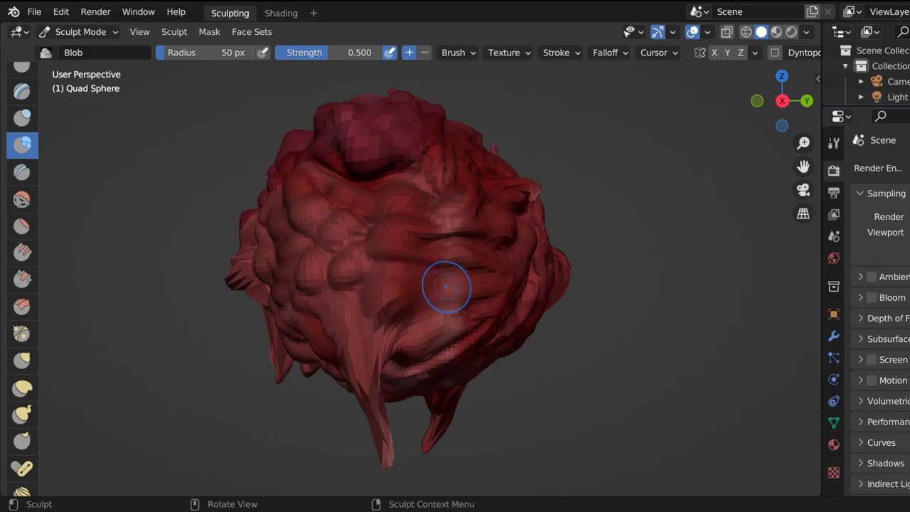
{"action": "left_click_drag", "start_coordinate": [447, 290], "coordinate": [446, 290]}
{"action": "left_click_drag", "start_coordinate": [441, 255], "coordinate": [451, 256]}
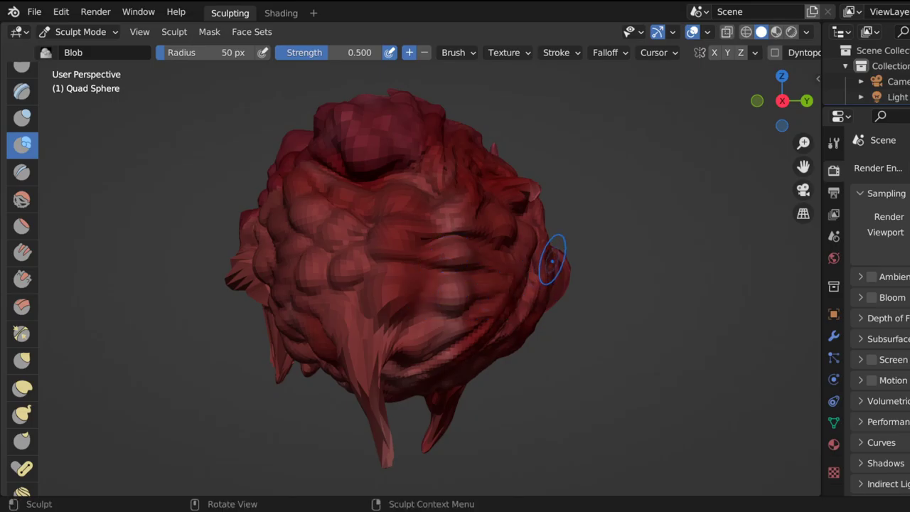
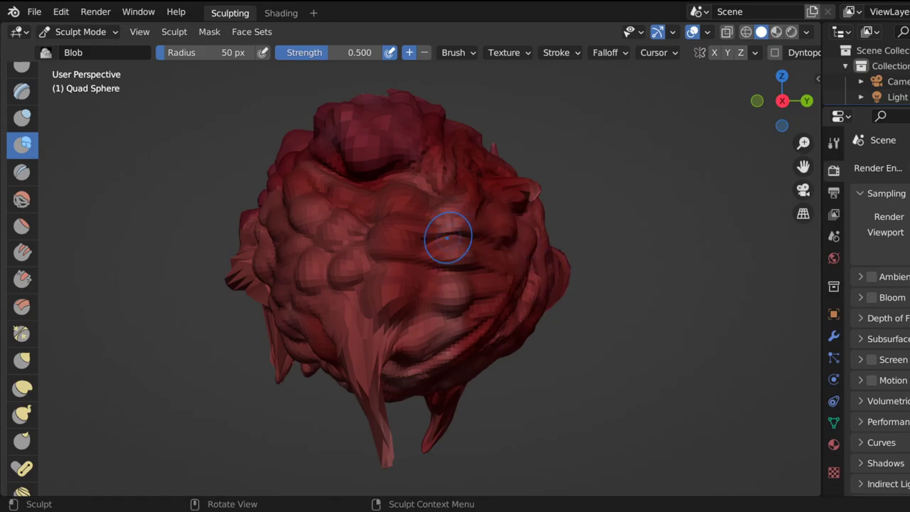
{"action": "mouse_move", "coordinate": [513, 290]}
{"action": "left_mouse_down"}
{"action": "mouse_move", "coordinate": [527, 273]}
{"action": "mouse_move", "coordinate": [515, 293]}
{"action": "mouse_move", "coordinate": [525, 283]}
{"action": "left_mouse_up"}
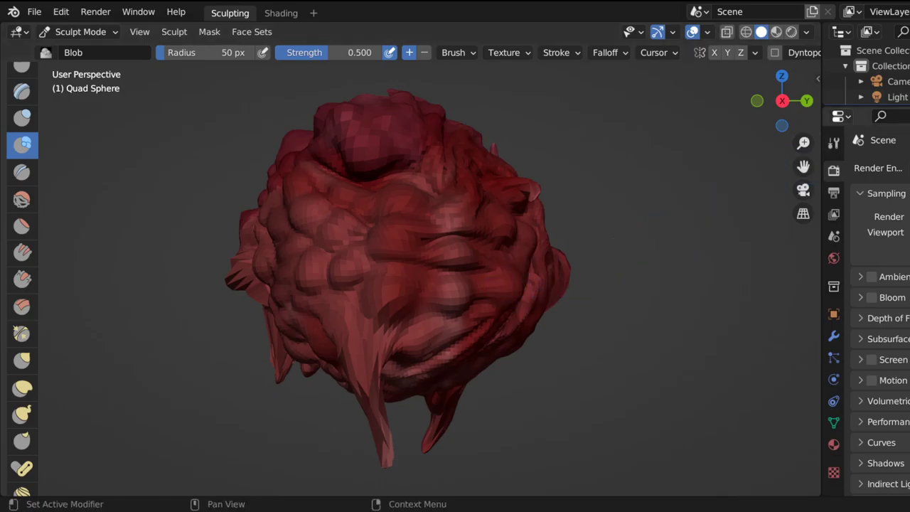
Add Blob bumps at the base of the thin leg and on the lumpy skin near the ear-like limb.
{"action": "left_click_drag", "start_coordinate": [759, 103], "coordinate": [812, 104]}
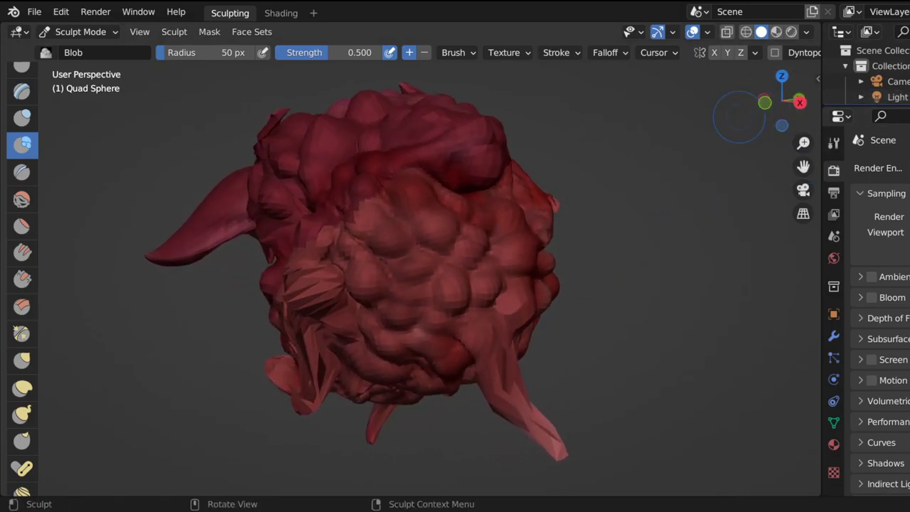
{"action": "mouse_move", "coordinate": [507, 334]}
{"action": "left_mouse_down"}
{"action": "mouse_move", "coordinate": [512, 306]}
{"action": "mouse_move", "coordinate": [506, 332]}
{"action": "mouse_move", "coordinate": [510, 318]}
{"action": "left_mouse_up"}
{"action": "mouse_move", "coordinate": [775, 103]}
{"action": "left_mouse_down"}
{"action": "mouse_move", "coordinate": [810, 104]}
{"action": "mouse_move", "coordinate": [791, 101]}
{"action": "mouse_move", "coordinate": [801, 103]}
{"action": "left_mouse_up"}
{"action": "left_click_drag", "start_coordinate": [349, 173], "coordinate": [361, 166]}
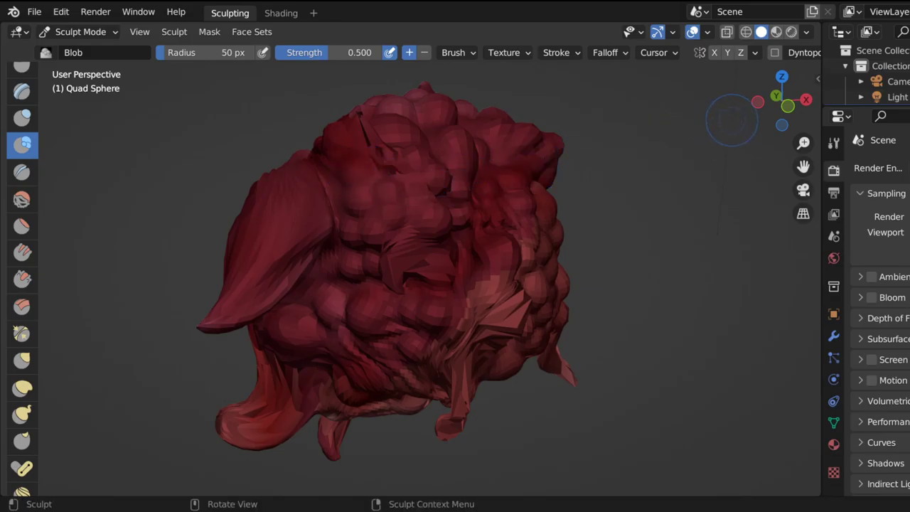
Raise rounded Blob bulges along the central folds between the crown and the large rolled fold.
{"action": "mouse_move", "coordinate": [758, 102]}
{"action": "left_mouse_down"}
{"action": "mouse_move", "coordinate": [502, 197]}
{"action": "mouse_move", "coordinate": [455, 235]}
{"action": "mouse_move", "coordinate": [438, 186]}
{"action": "left_mouse_up"}
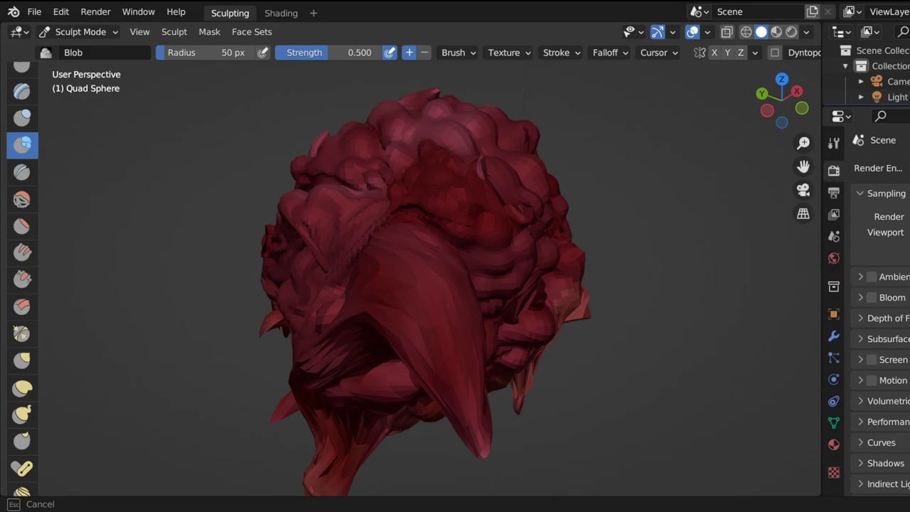
{"action": "mouse_move", "coordinate": [768, 111]}
{"action": "left_mouse_down"}
{"action": "mouse_move", "coordinate": [882, 113]}
{"action": "mouse_move", "coordinate": [853, 114]}
{"action": "left_mouse_up"}
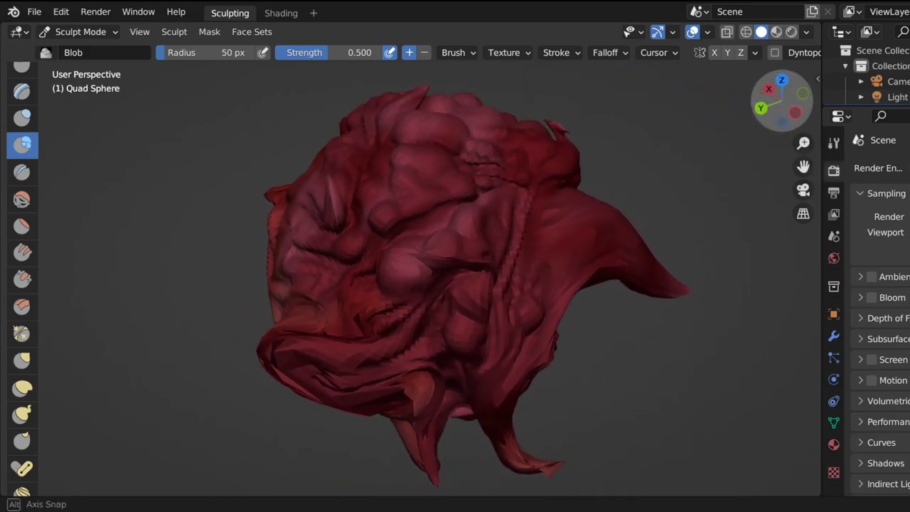
{"action": "left_click_drag", "start_coordinate": [633, 125], "coordinate": [618, 126]}
{"action": "left_click_drag", "start_coordinate": [447, 226], "coordinate": [425, 211]}
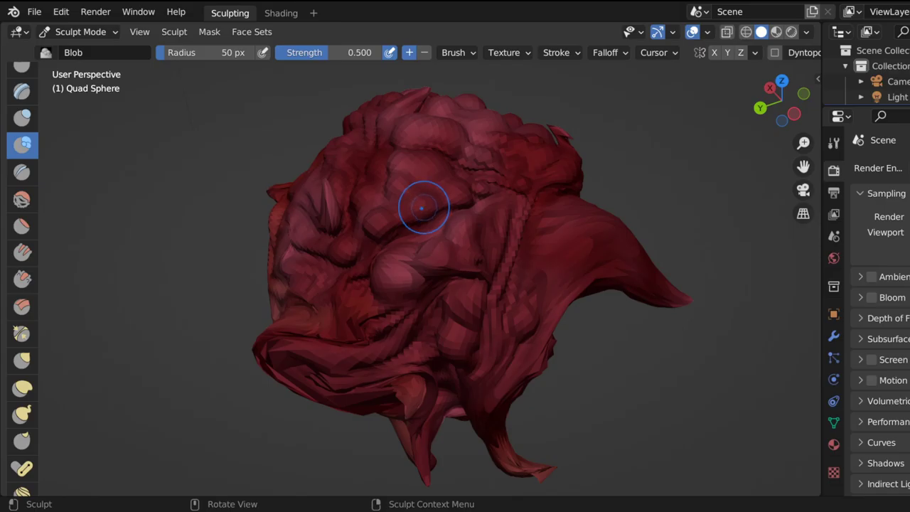
{"action": "mouse_move", "coordinate": [434, 173]}
{"action": "left_mouse_down"}
{"action": "mouse_move", "coordinate": [454, 179]}
{"action": "mouse_move", "coordinate": [450, 200]}
{"action": "left_mouse_up"}
{"action": "left_click_drag", "start_coordinate": [527, 240], "coordinate": [526, 235]}
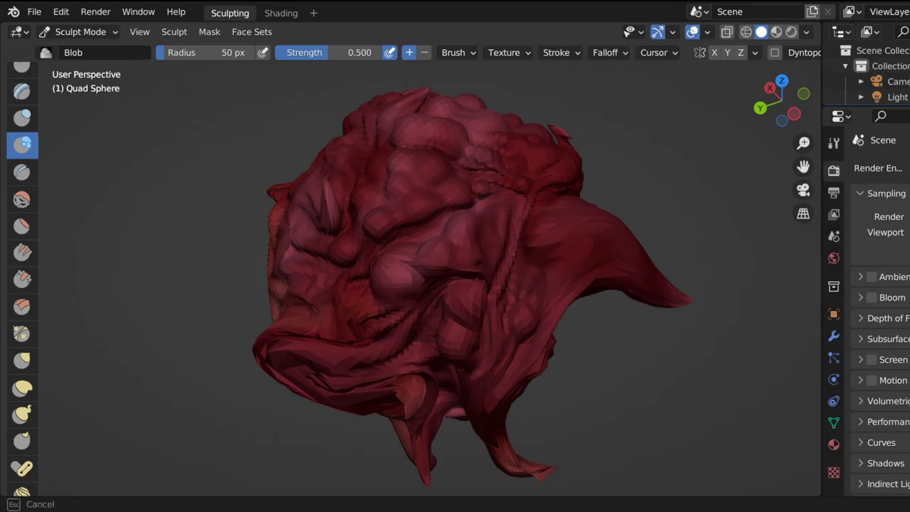
Build up rounded Blob lumps in the crease and vertical folds beside the large overhanging lump.
{"action": "mouse_move", "coordinate": [772, 110]}
{"action": "left_mouse_down"}
{"action": "mouse_move", "coordinate": [850, 96]}
{"action": "mouse_move", "coordinate": [795, 106]}
{"action": "mouse_move", "coordinate": [813, 108]}
{"action": "left_mouse_up"}
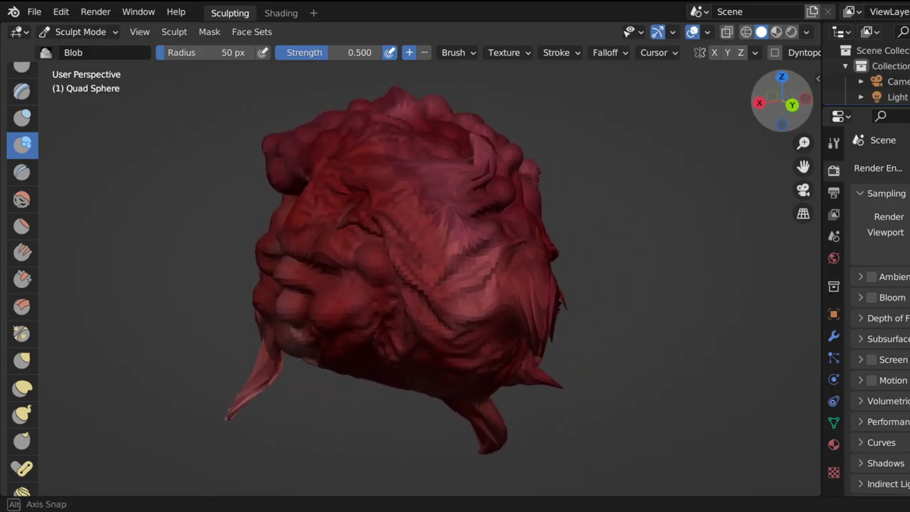
{"action": "left_click_drag", "start_coordinate": [813, 108], "coordinate": [843, 109]}
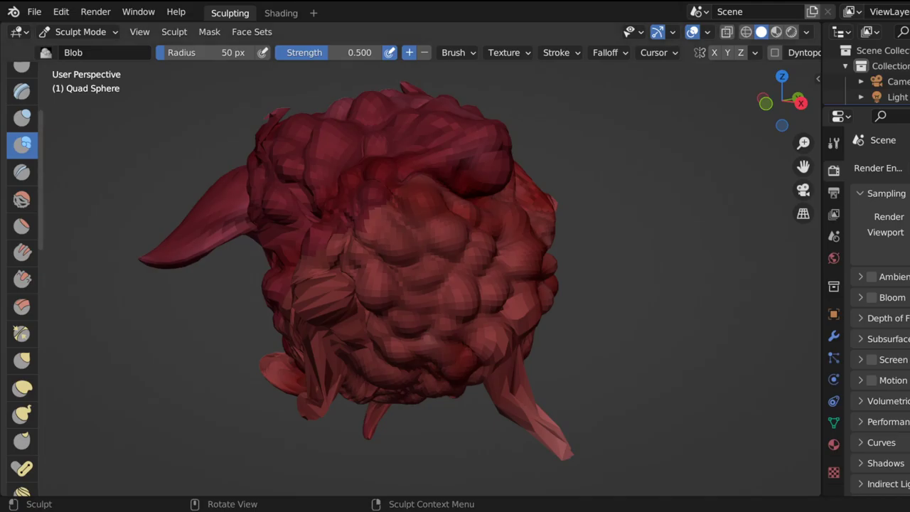
{"action": "left_click_drag", "start_coordinate": [500, 189], "coordinate": [503, 173]}
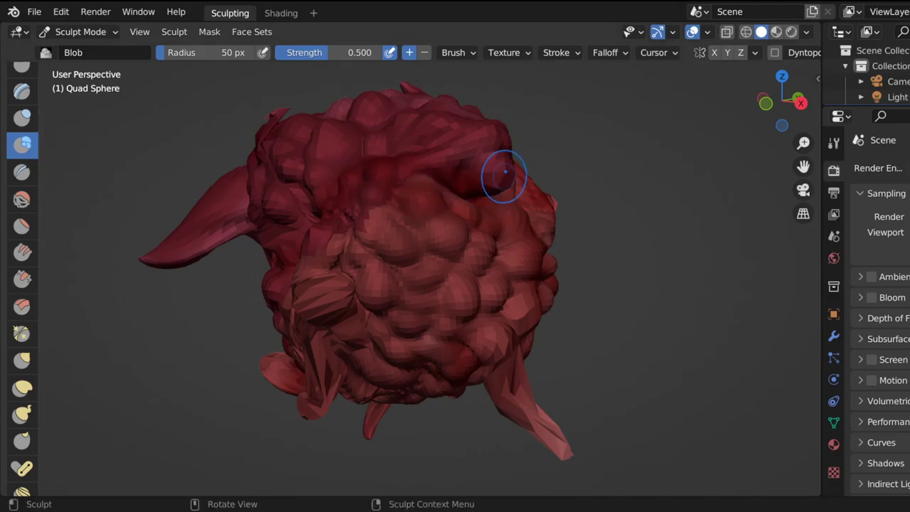
{"action": "scroll", "coordinate": [518, 199], "scroll_direction": "up", "scroll_amount": 5}
{"action": "middle_click_drag", "start_coordinate": [518, 199], "coordinate": [540, 202]}
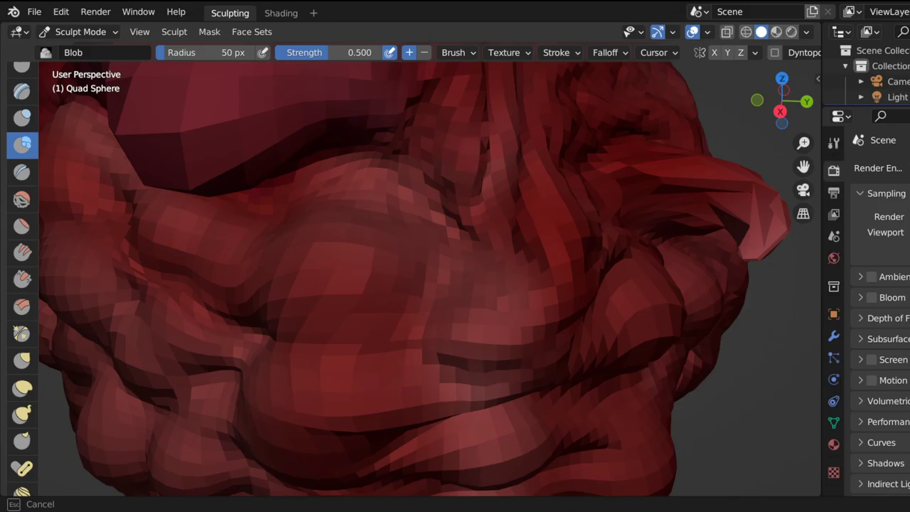
{"action": "mouse_move", "coordinate": [468, 148]}
{"action": "left_mouse_down"}
{"action": "mouse_move", "coordinate": [469, 167]}
{"action": "mouse_move", "coordinate": [482, 151]}
{"action": "mouse_move", "coordinate": [538, 172]}
{"action": "left_mouse_up"}
{"action": "scroll", "coordinate": [452, 230], "scroll_direction": "down", "scroll_amount": 3}
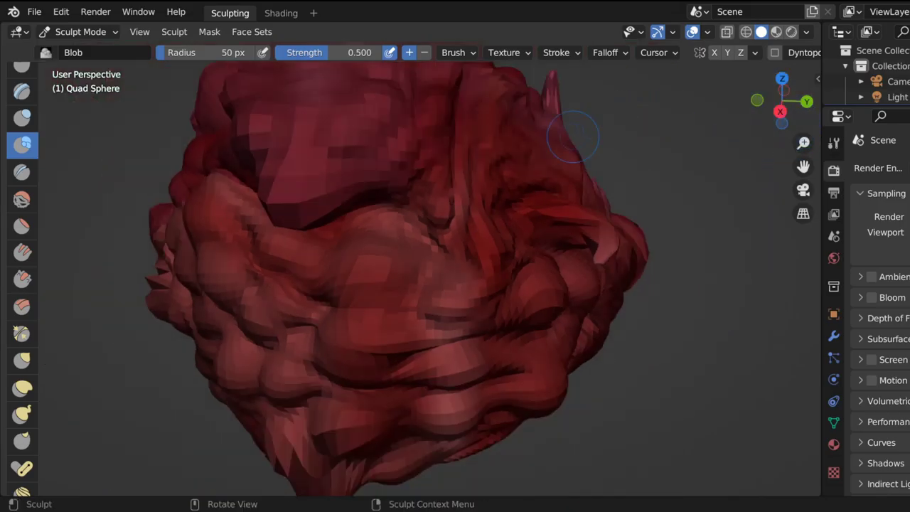
{"action": "mouse_move", "coordinate": [452, 230]}
{"action": "left_mouse_down"}
{"action": "mouse_move", "coordinate": [462, 264]}
{"action": "mouse_move", "coordinate": [423, 227]}
{"action": "mouse_move", "coordinate": [414, 239]}
{"action": "mouse_move", "coordinate": [431, 215]}
{"action": "left_mouse_up"}
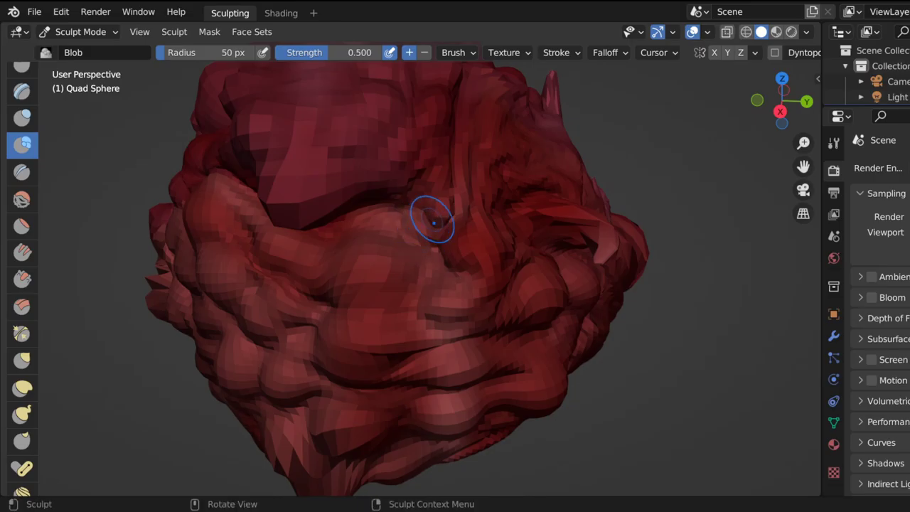
{"action": "scroll", "coordinate": [431, 242], "scroll_direction": "down", "scroll_amount": 4}
{"action": "scroll", "coordinate": [444, 171], "scroll_direction": "up", "scroll_amount": 5}
{"action": "left_click_drag", "start_coordinate": [444, 171], "coordinate": [447, 126]}
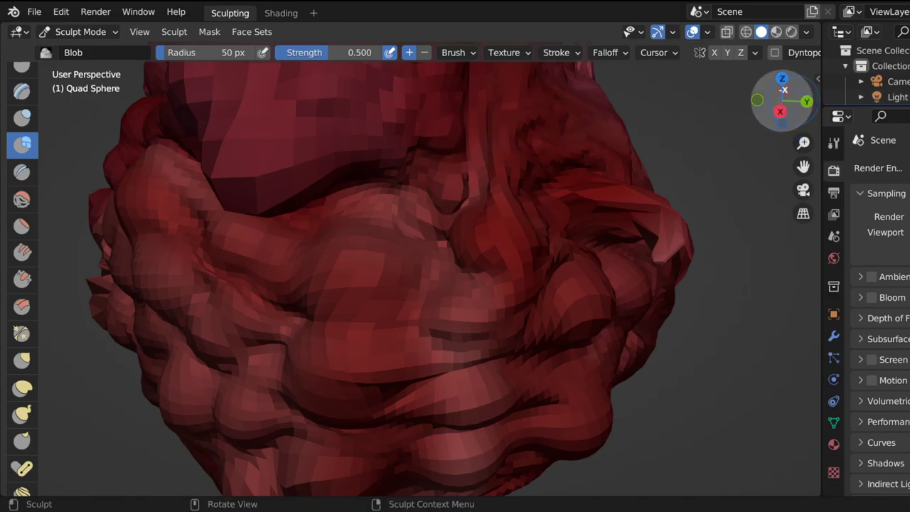
Raise Blob bumps across the smooth wrinkled skin below the lumpy crown.
{"action": "left_click_drag", "start_coordinate": [782, 99], "coordinate": [754, 121]}
{"action": "scroll", "coordinate": [431, 199], "scroll_direction": "down", "scroll_amount": 3}
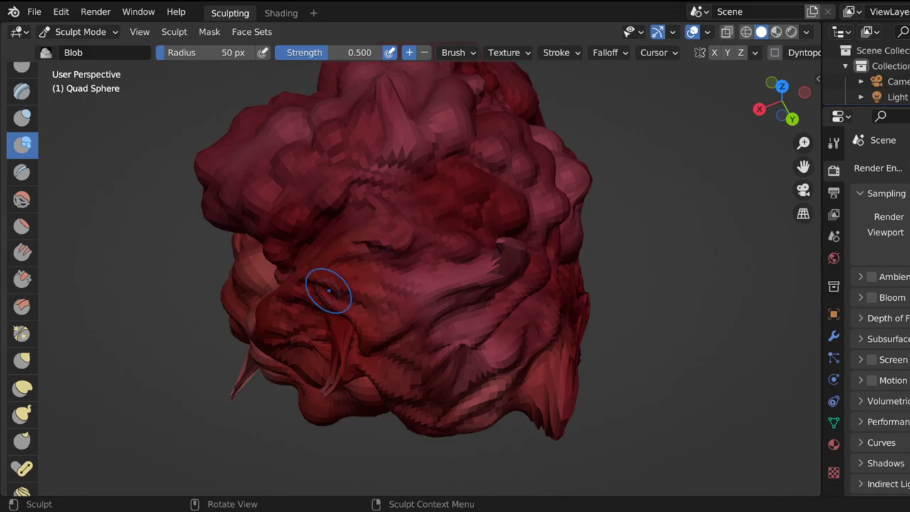
{"action": "mouse_move", "coordinate": [325, 290]}
{"action": "left_mouse_down"}
{"action": "mouse_move", "coordinate": [370, 309]}
{"action": "mouse_move", "coordinate": [377, 325]}
{"action": "mouse_move", "coordinate": [390, 323]}
{"action": "mouse_move", "coordinate": [388, 305]}
{"action": "left_mouse_up"}
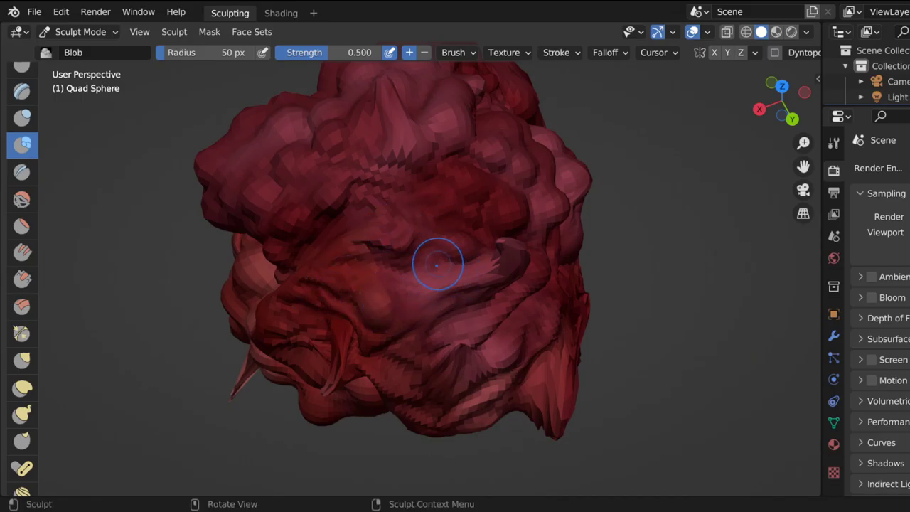
{"action": "scroll", "coordinate": [428, 273], "scroll_direction": "up", "scroll_amount": 2}
{"action": "mouse_move", "coordinate": [428, 272]}
{"action": "left_mouse_down"}
{"action": "mouse_move", "coordinate": [437, 318]}
{"action": "mouse_move", "coordinate": [428, 285]}
{"action": "left_mouse_up"}
{"action": "left_click_drag", "start_coordinate": [396, 234], "coordinate": [410, 240]}
Thicken the large rolled fold with Blob strokes and add a bulge in the red hollow directly above it.
{"action": "mouse_move", "coordinate": [782, 99]}
{"action": "left_mouse_down"}
{"action": "mouse_move", "coordinate": [752, 94]}
{"action": "mouse_move", "coordinate": [732, 48]}
{"action": "left_mouse_up"}
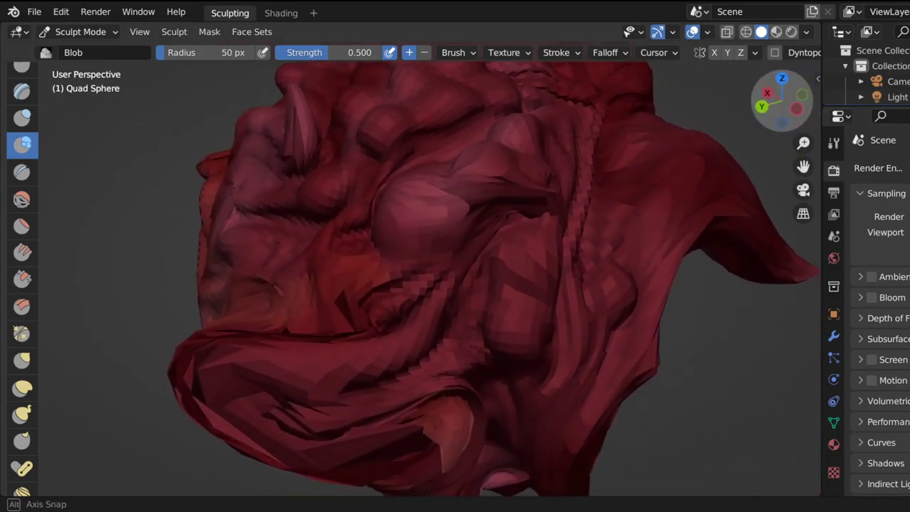
{"action": "left_click_drag", "start_coordinate": [752, 109], "coordinate": [752, 109]}
{"action": "scroll", "coordinate": [583, 207], "scroll_direction": "down", "scroll_amount": 5}
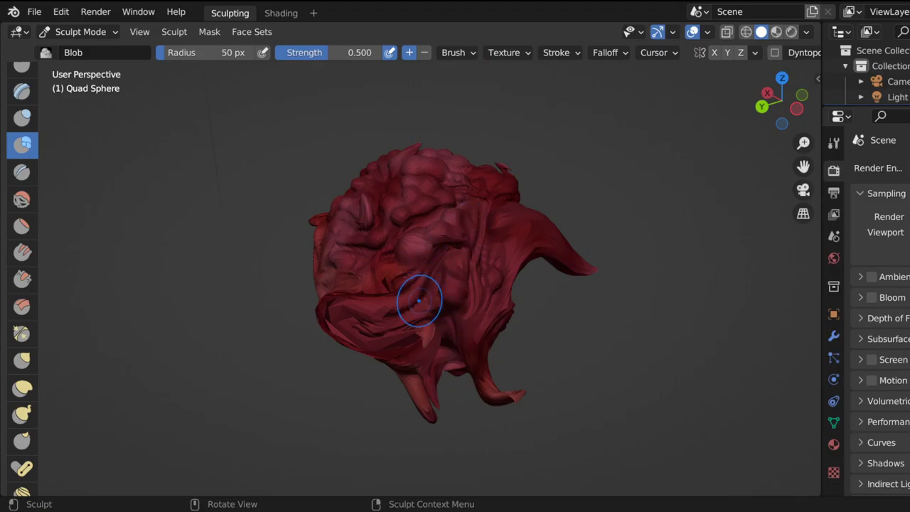
{"action": "mouse_move", "coordinate": [419, 301]}
{"action": "left_mouse_down"}
{"action": "mouse_move", "coordinate": [363, 320]}
{"action": "mouse_move", "coordinate": [385, 324]}
{"action": "left_mouse_up"}
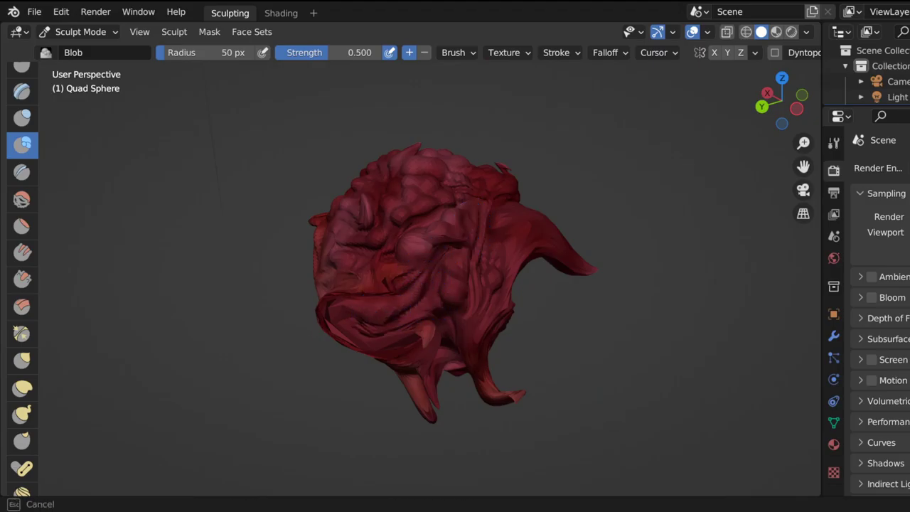
{"action": "mouse_move", "coordinate": [388, 284]}
{"action": "left_mouse_down"}
{"action": "mouse_move", "coordinate": [383, 297]}
{"action": "mouse_move", "coordinate": [394, 281]}
{"action": "left_mouse_up"}
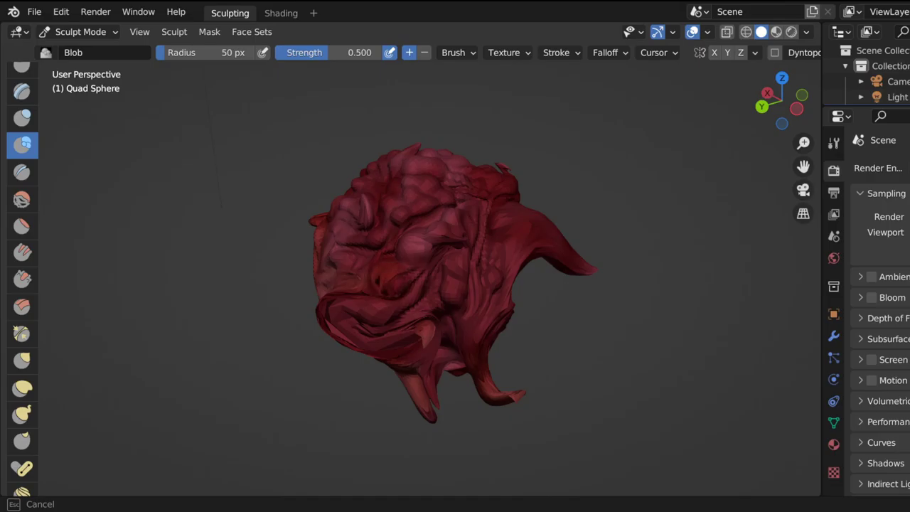
Sculpt rounded Blob bulges into the vertical folds at the base of the ear-like limb.
{"action": "left_click_drag", "start_coordinate": [493, 269], "coordinate": [489, 271]}
{"action": "mouse_move", "coordinate": [494, 268]}
{"action": "left_mouse_down"}
{"action": "mouse_move", "coordinate": [485, 224]}
{"action": "mouse_move", "coordinate": [505, 242]}
{"action": "mouse_move", "coordinate": [485, 225]}
{"action": "mouse_move", "coordinate": [491, 229]}
{"action": "left_mouse_up"}
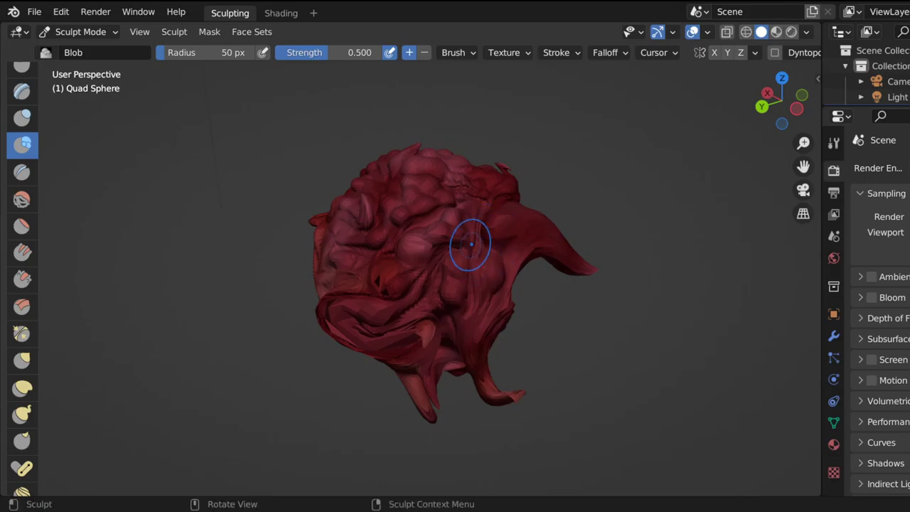
{"action": "left_click_drag", "start_coordinate": [437, 258], "coordinate": [512, 268]}
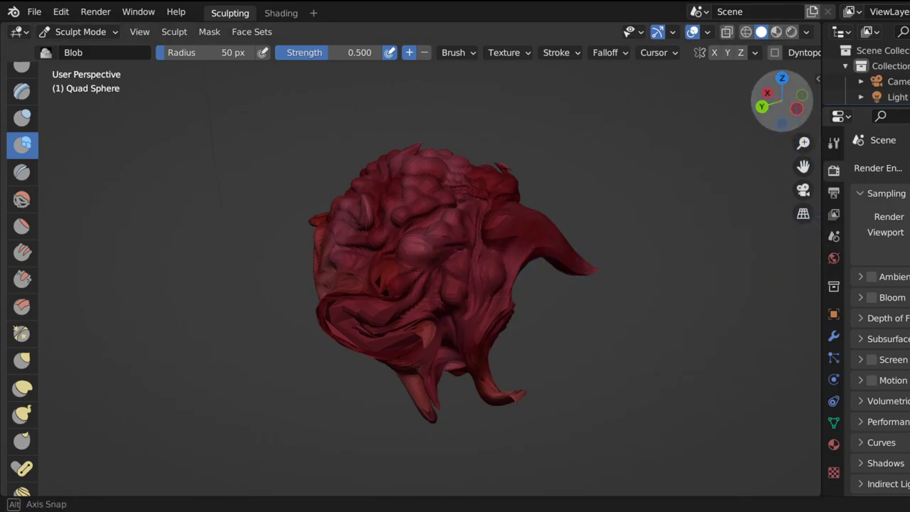
Apply a Blob stroke to the jagged folds beside the folded flap, on the side opposite the thin leg.
{"action": "mouse_move", "coordinate": [771, 106]}
{"action": "left_mouse_down"}
{"action": "mouse_move", "coordinate": [800, 104]}
{"action": "mouse_move", "coordinate": [788, 80]}
{"action": "mouse_move", "coordinate": [809, 65]}
{"action": "mouse_move", "coordinate": [812, 48]}
{"action": "mouse_move", "coordinate": [794, 112]}
{"action": "left_mouse_up"}
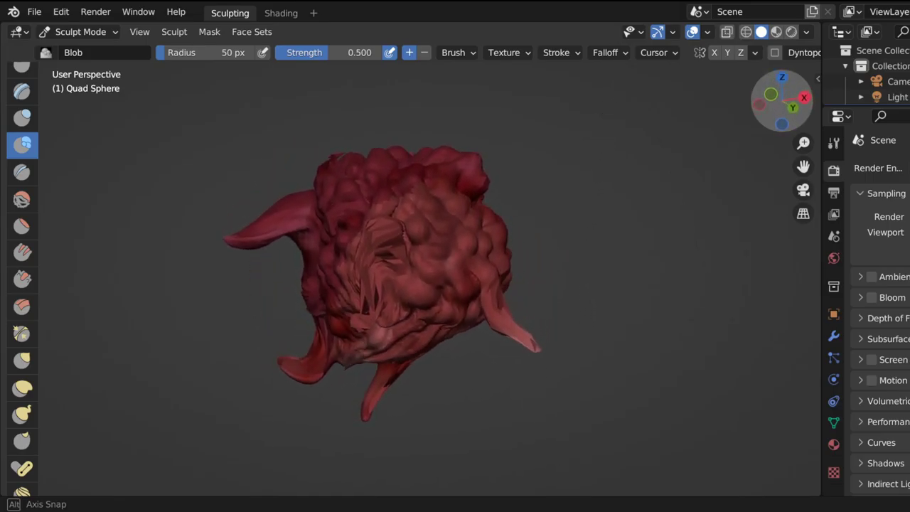
{"action": "middle_click_drag", "start_coordinate": [547, 362], "coordinate": [735, 146]}
{"action": "scroll", "coordinate": [443, 308], "scroll_direction": "down", "scroll_amount": 6}
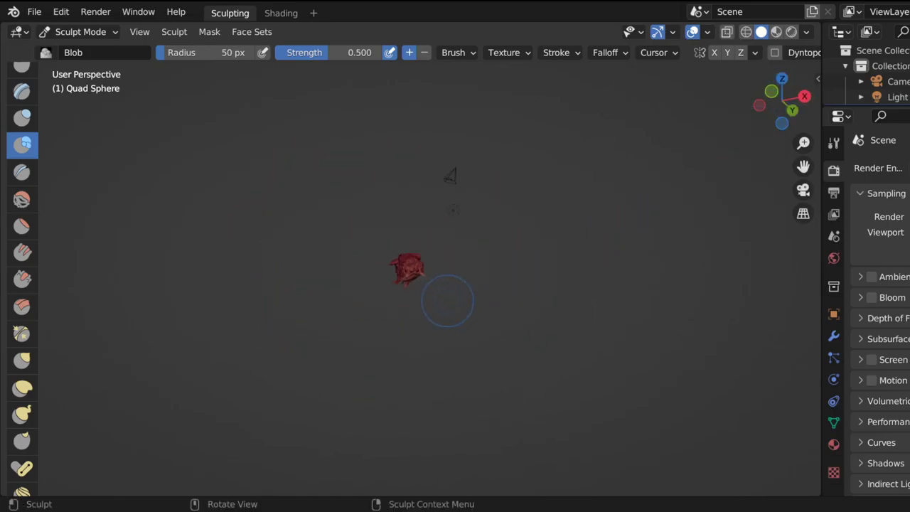
{"action": "scroll", "coordinate": [447, 301], "scroll_direction": "up", "scroll_amount": 10}
{"action": "left_click_drag", "start_coordinate": [301, 206], "coordinate": [295, 219]}
{"action": "scroll", "coordinate": [286, 222], "scroll_direction": "up", "scroll_amount": 6}
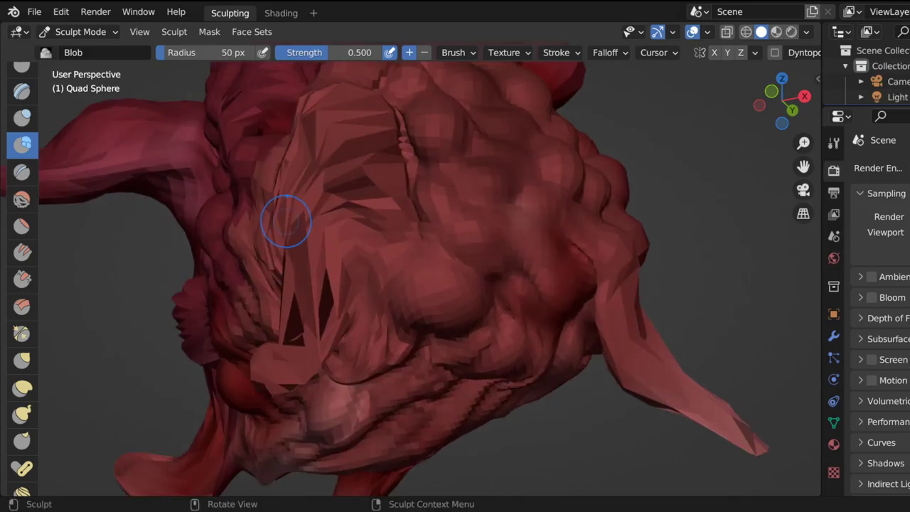
Thicken the ear-like limb with Blob strokes along its surface and round off its tip.
{"action": "mouse_move", "coordinate": [793, 118]}
{"action": "left_mouse_down"}
{"action": "mouse_move", "coordinate": [854, 139]}
{"action": "mouse_move", "coordinate": [877, 167]}
{"action": "left_mouse_up"}
{"action": "left_click_drag", "start_coordinate": [418, 217], "coordinate": [434, 257]}
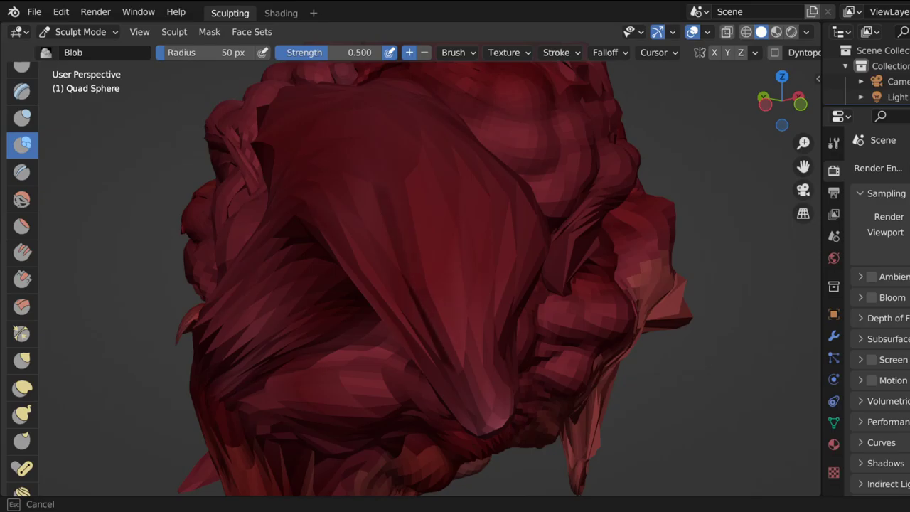
{"action": "left_click_drag", "start_coordinate": [432, 281], "coordinate": [430, 290]}
{"action": "scroll", "coordinate": [455, 292], "scroll_direction": "down", "scroll_amount": 6}
{"action": "scroll", "coordinate": [469, 291], "scroll_direction": "up", "scroll_amount": 2}
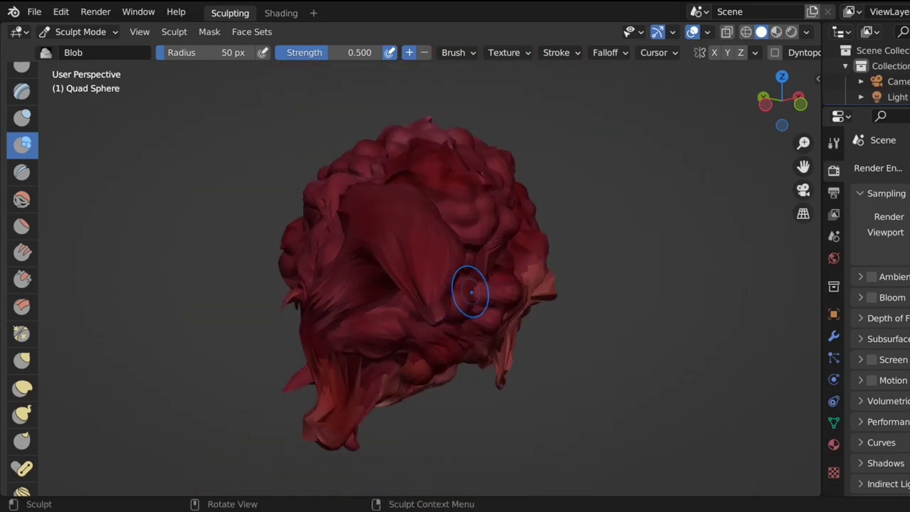
{"action": "scroll", "coordinate": [471, 292], "scroll_direction": "up", "scroll_amount": 2}
{"action": "middle_click_drag", "start_coordinate": [438, 325], "coordinate": [439, 325]}
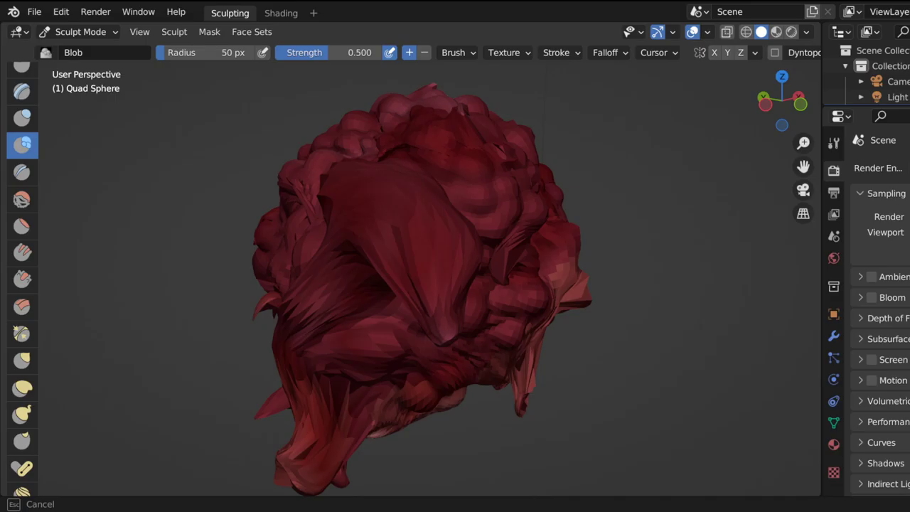
{"action": "left_click_drag", "start_coordinate": [439, 325], "coordinate": [437, 327]}
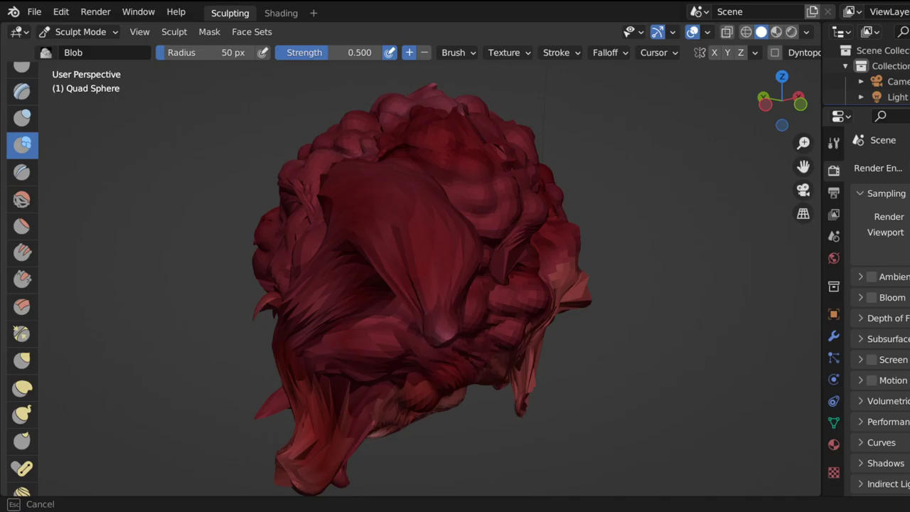
{"action": "middle_click_drag", "start_coordinate": [438, 325], "coordinate": [448, 323]}
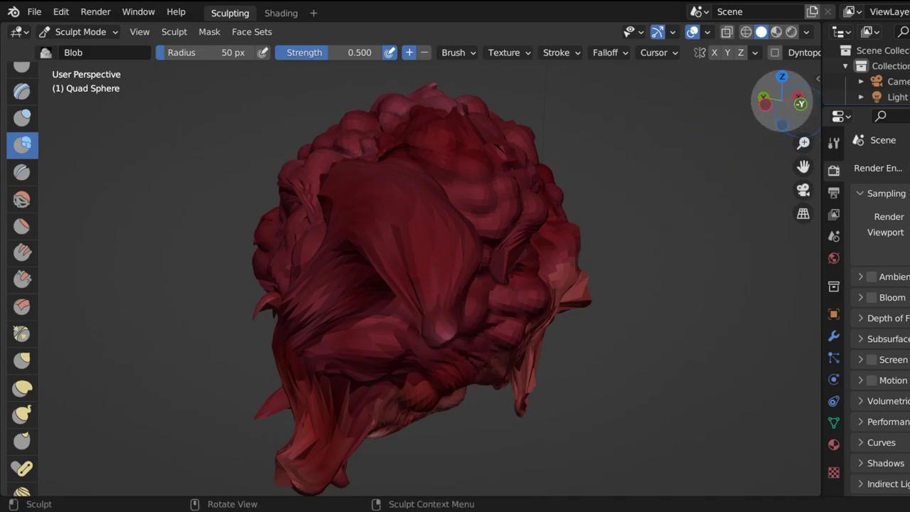
Add Blob volume to the underside of the ear-like limb where it joins the body.
{"action": "left_click_drag", "start_coordinate": [782, 103], "coordinate": [739, 107]}
{"action": "left_click_drag", "start_coordinate": [254, 257], "coordinate": [248, 267]}
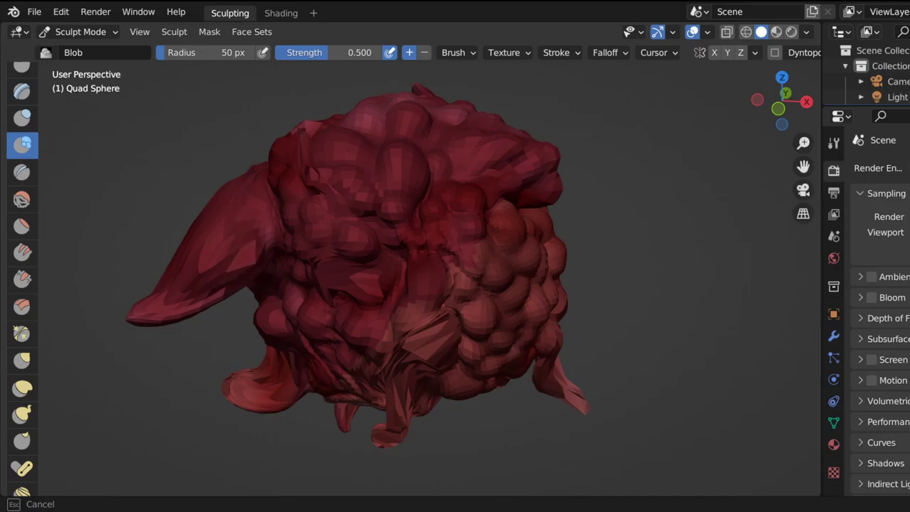
{"action": "middle_click_drag", "start_coordinate": [249, 254], "coordinate": [260, 260]}
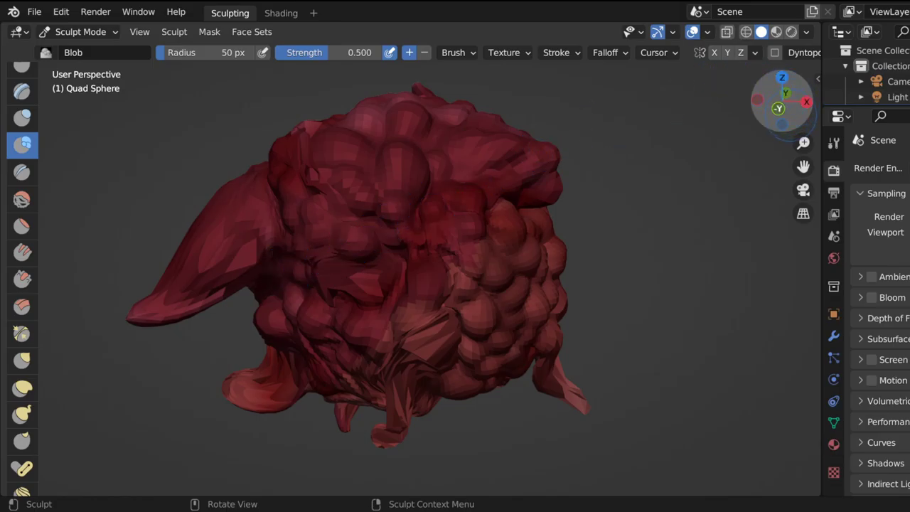
Build up rounded Blob lumps over the vertical wrinkles between the rolled fold and the ear-like limb's base.
{"action": "left_click_drag", "start_coordinate": [778, 108], "coordinate": [786, 108]}
{"action": "middle_click_drag", "start_coordinate": [497, 206], "coordinate": [554, 204]}
{"action": "mouse_move", "coordinate": [561, 225]}
{"action": "left_mouse_down"}
{"action": "mouse_move", "coordinate": [533, 227]}
{"action": "mouse_move", "coordinate": [541, 223]}
{"action": "left_mouse_up"}
{"action": "left_click_drag", "start_coordinate": [499, 317], "coordinate": [486, 315]}
{"action": "left_click_drag", "start_coordinate": [426, 317], "coordinate": [426, 299]}
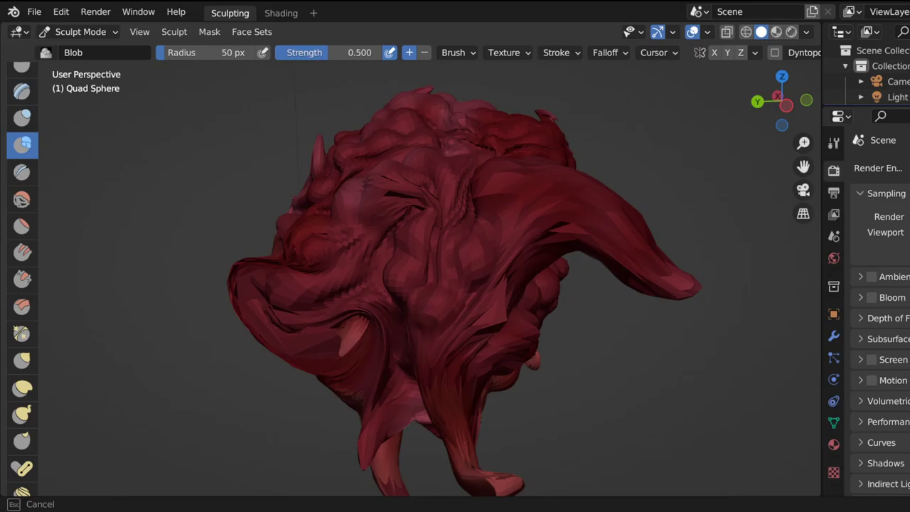
{"action": "left_click_drag", "start_coordinate": [425, 298], "coordinate": [422, 305]}
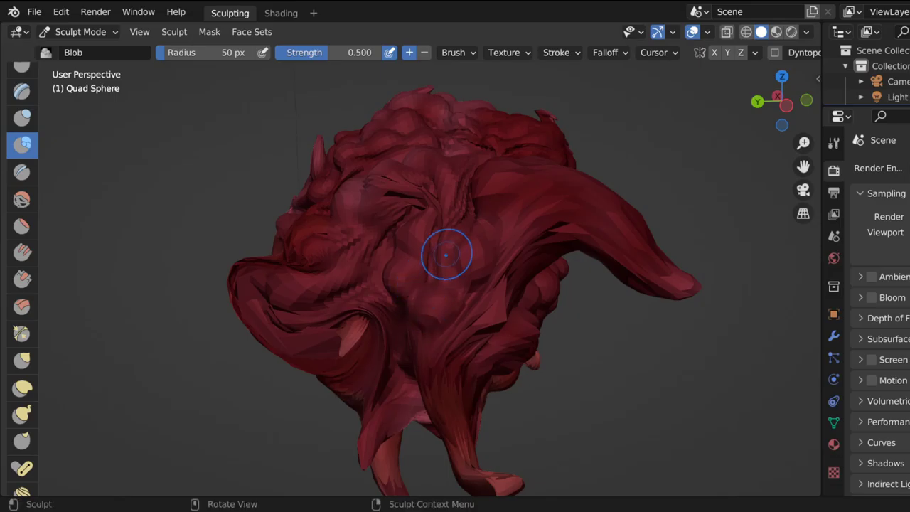
{"action": "mouse_move", "coordinate": [446, 255]}
{"action": "left_mouse_down"}
{"action": "mouse_move", "coordinate": [428, 270]}
{"action": "mouse_move", "coordinate": [398, 246]}
{"action": "left_mouse_up"}
{"action": "left_click_drag", "start_coordinate": [463, 209], "coordinate": [461, 217]}
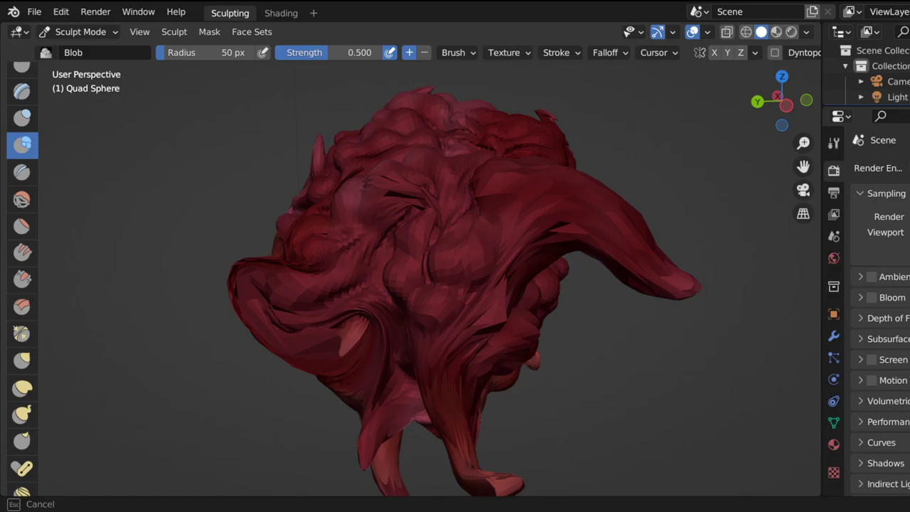
{"action": "left_click_drag", "start_coordinate": [460, 217], "coordinate": [488, 204]}
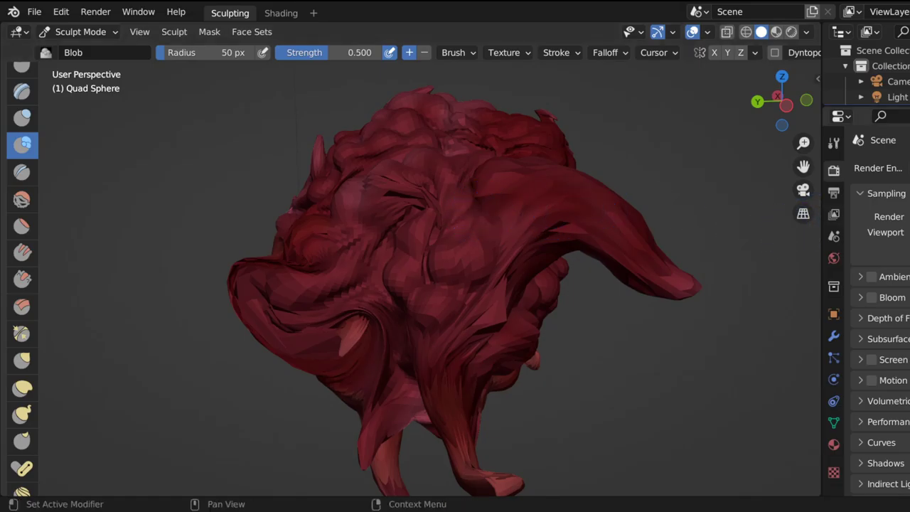
Fill the dark hollow above the rolled fold with a short Blob stroke.
{"action": "left_click_drag", "start_coordinate": [759, 102], "coordinate": [716, 109]}
{"action": "mouse_move", "coordinate": [464, 315]}
{"action": "left_mouse_down"}
{"action": "mouse_move", "coordinate": [468, 329]}
{"action": "mouse_move", "coordinate": [467, 311]}
{"action": "left_mouse_up"}
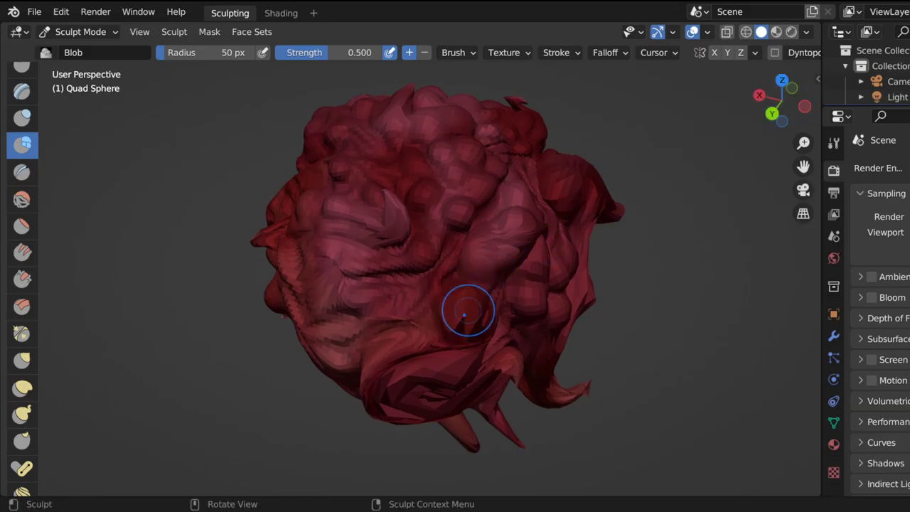
{"action": "scroll", "coordinate": [441, 309], "scroll_direction": "down", "scroll_amount": 1}
{"action": "scroll", "coordinate": [442, 310], "scroll_direction": "down", "scroll_amount": 3}
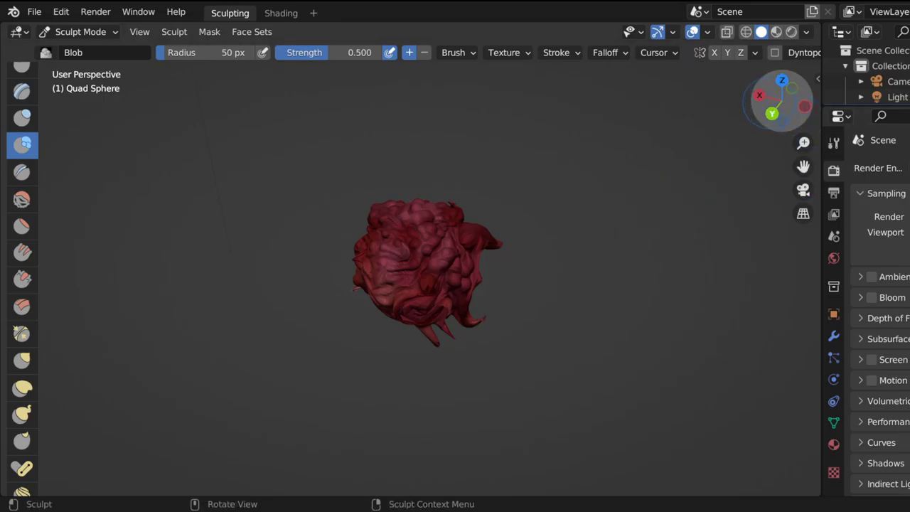
Build up the upper lumpy mass with a Blob stroke just above the crease that separates it from the lighter lower lobes.
{"action": "left_click_drag", "start_coordinate": [782, 99], "coordinate": [696, 101]}
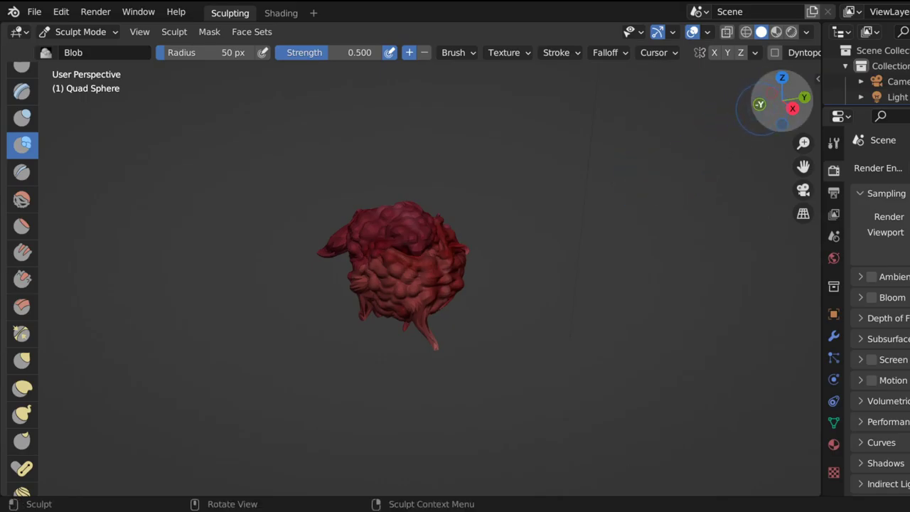
{"action": "left_click_drag", "start_coordinate": [760, 105], "coordinate": [640, 113]}
{"action": "scroll", "coordinate": [564, 226], "scroll_direction": "up", "scroll_amount": 4}
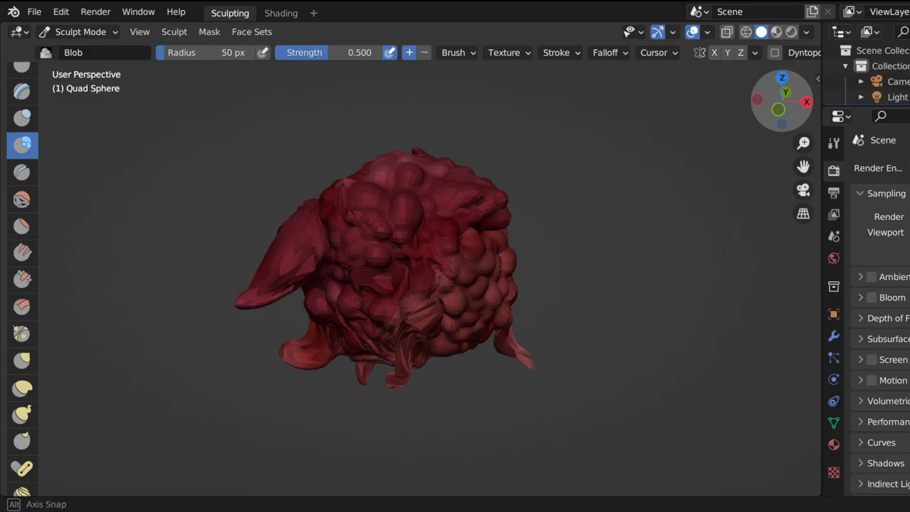
{"action": "left_click_drag", "start_coordinate": [775, 109], "coordinate": [733, 112]}
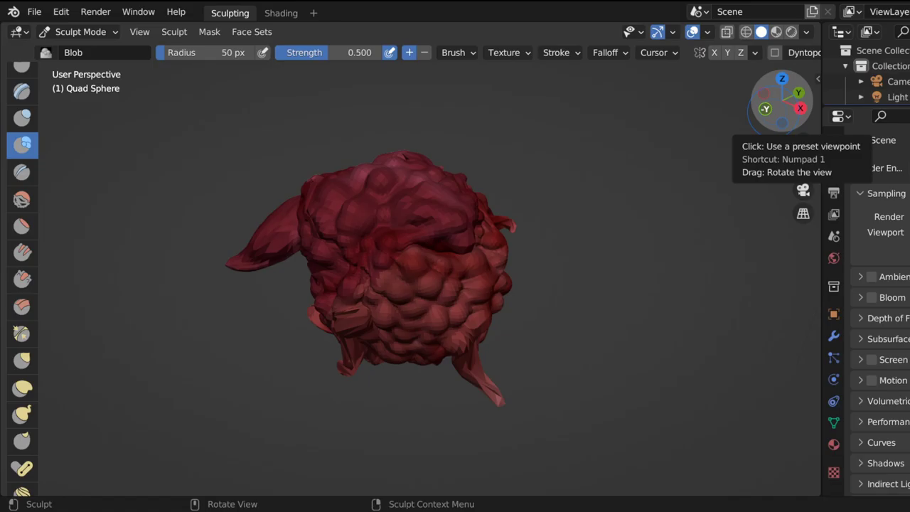
{"action": "scroll", "coordinate": [416, 233], "scroll_direction": "up", "scroll_amount": 2}
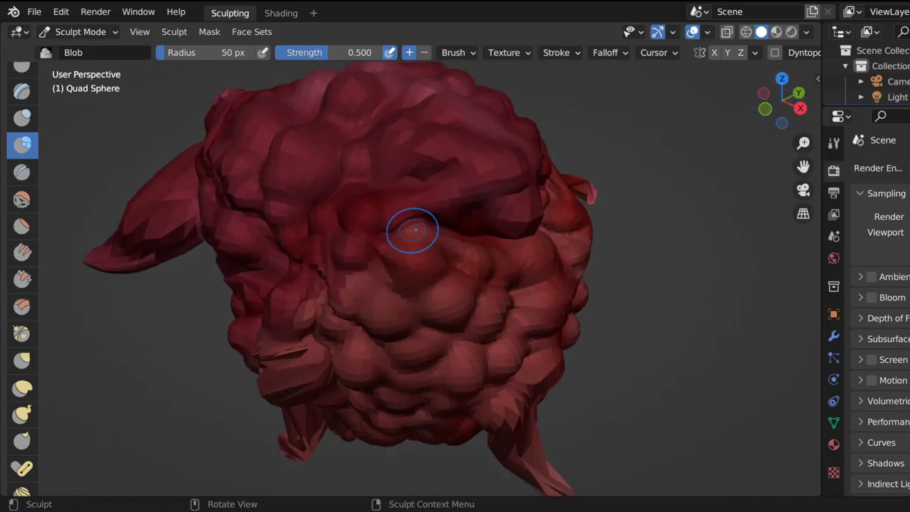
{"action": "scroll", "coordinate": [427, 228], "scroll_direction": "down", "scroll_amount": 3}
{"action": "left_click_drag", "start_coordinate": [800, 99], "coordinate": [838, 84]}
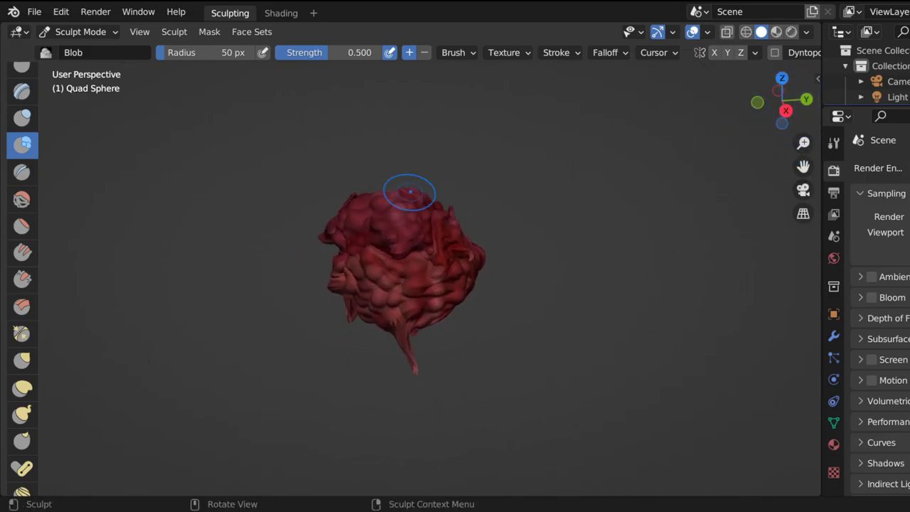
{"action": "scroll", "coordinate": [398, 191], "scroll_direction": "up", "scroll_amount": 4}
{"action": "mouse_move", "coordinate": [369, 207]}
{"action": "left_mouse_down"}
{"action": "mouse_move", "coordinate": [388, 202]}
{"action": "mouse_move", "coordinate": [406, 228]}
{"action": "left_mouse_up"}
{"action": "scroll", "coordinate": [406, 228], "scroll_direction": "down", "scroll_amount": 5}
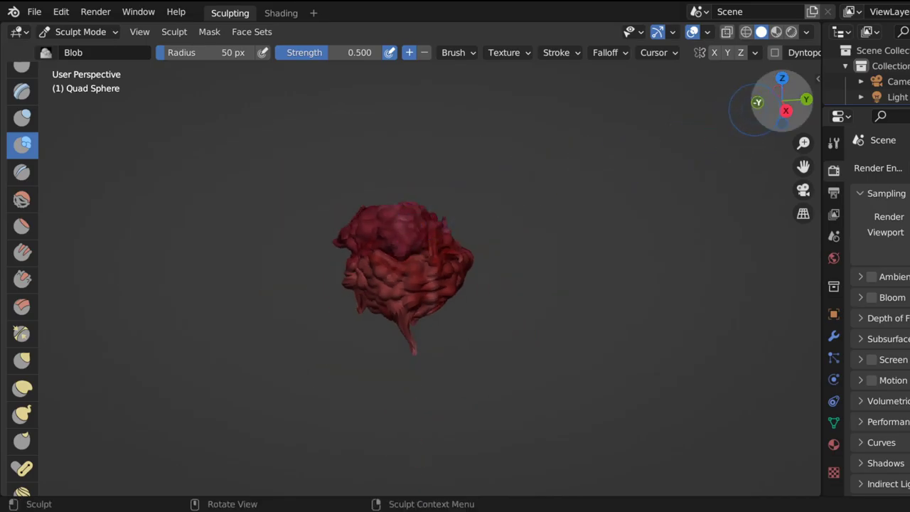
Add Blob volume around the ear-like limb's base, from the crease beneath it across the ridges on its opposite side.
{"action": "left_click_drag", "start_coordinate": [785, 102], "coordinate": [779, 111]}
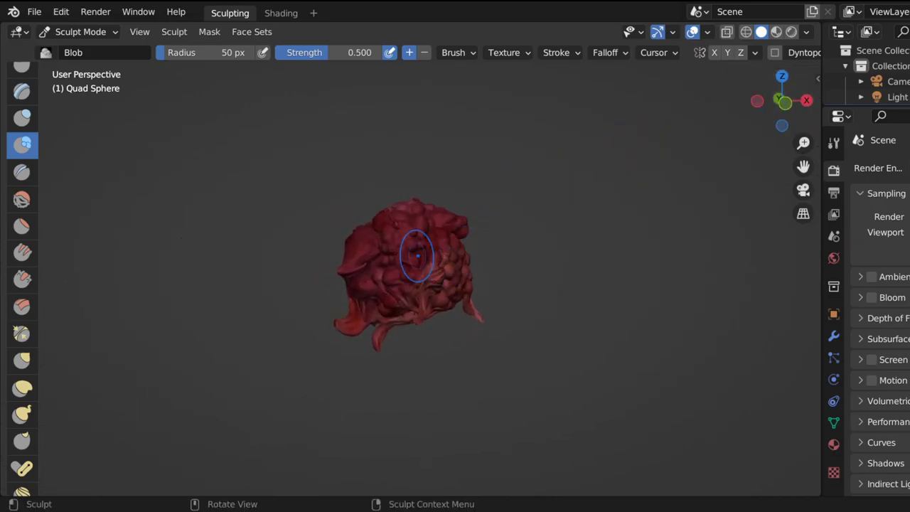
{"action": "scroll", "coordinate": [356, 230], "scroll_direction": "up", "scroll_amount": 2}
{"action": "mouse_move", "coordinate": [346, 260]}
{"action": "left_mouse_down"}
{"action": "mouse_move", "coordinate": [336, 265]}
{"action": "mouse_move", "coordinate": [346, 258]}
{"action": "left_mouse_up"}
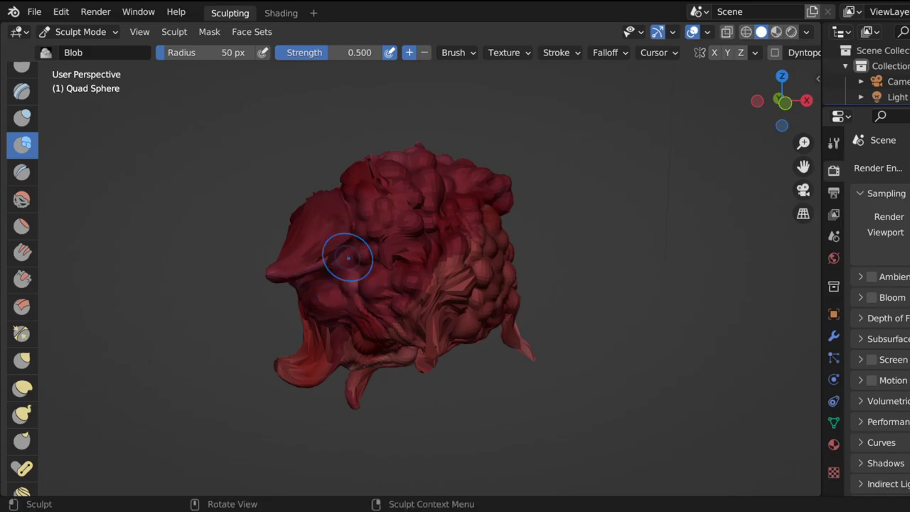
{"action": "left_click_drag", "start_coordinate": [777, 104], "coordinate": [786, 98]}
{"action": "left_click_drag", "start_coordinate": [430, 244], "coordinate": [493, 244]}
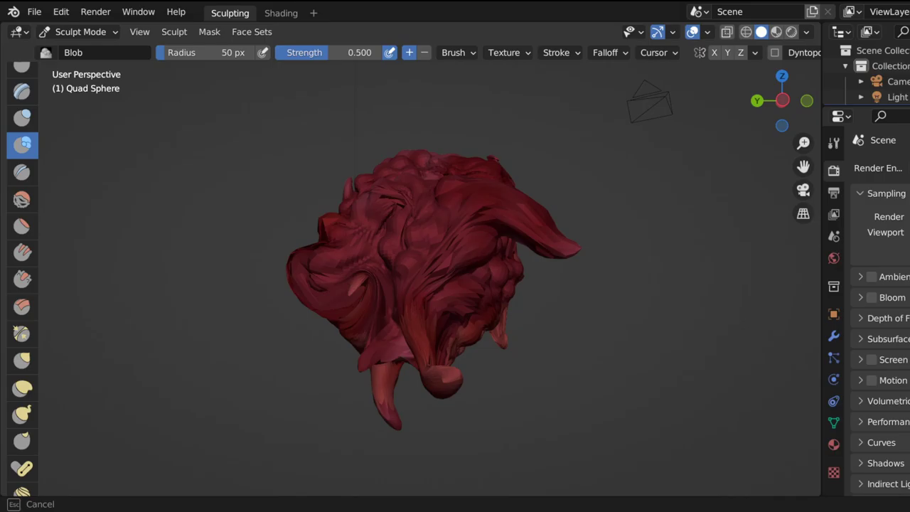
{"action": "left_click_drag", "start_coordinate": [490, 249], "coordinate": [443, 258]}
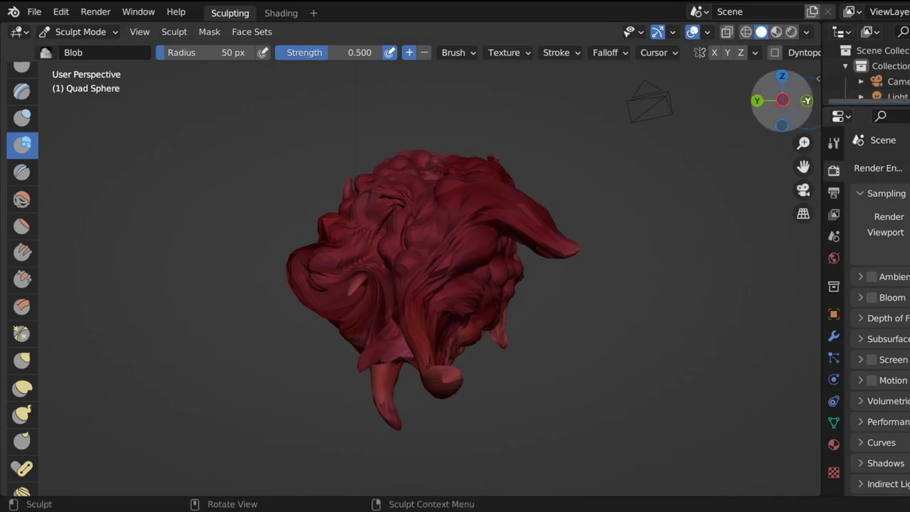
Apply Blob strokes across the rolled fold and to the foot of the curled leg to round it out.
{"action": "left_click_drag", "start_coordinate": [782, 107], "coordinate": [760, 103]}
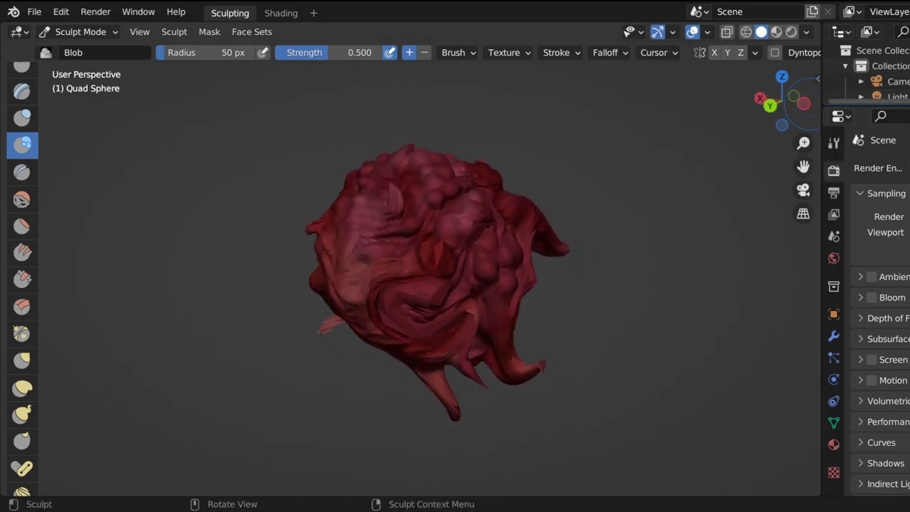
{"action": "mouse_move", "coordinate": [442, 341]}
{"action": "left_mouse_down"}
{"action": "mouse_move", "coordinate": [448, 320]}
{"action": "mouse_move", "coordinate": [440, 338]}
{"action": "mouse_move", "coordinate": [497, 328]}
{"action": "mouse_move", "coordinate": [646, 187]}
{"action": "left_mouse_up"}
{"action": "left_click_drag", "start_coordinate": [783, 103], "coordinate": [816, 101]}
{"action": "mouse_move", "coordinate": [471, 386]}
{"action": "left_mouse_down"}
{"action": "mouse_move", "coordinate": [492, 383]}
{"action": "mouse_move", "coordinate": [481, 389]}
{"action": "left_mouse_up"}
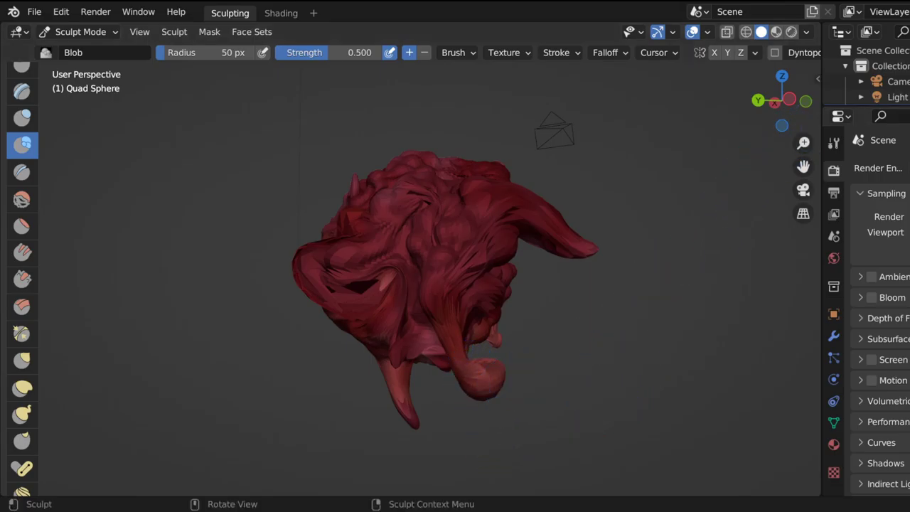
Thicken the ear-like limb with Blob strokes on its upper surface near the tip and where it joins the body.
{"action": "mouse_move", "coordinate": [795, 107]}
{"action": "left_mouse_down"}
{"action": "mouse_move", "coordinate": [795, 124]}
{"action": "mouse_move", "coordinate": [815, 116]}
{"action": "left_mouse_up"}
{"action": "left_click_drag", "start_coordinate": [556, 283], "coordinate": [562, 264]}
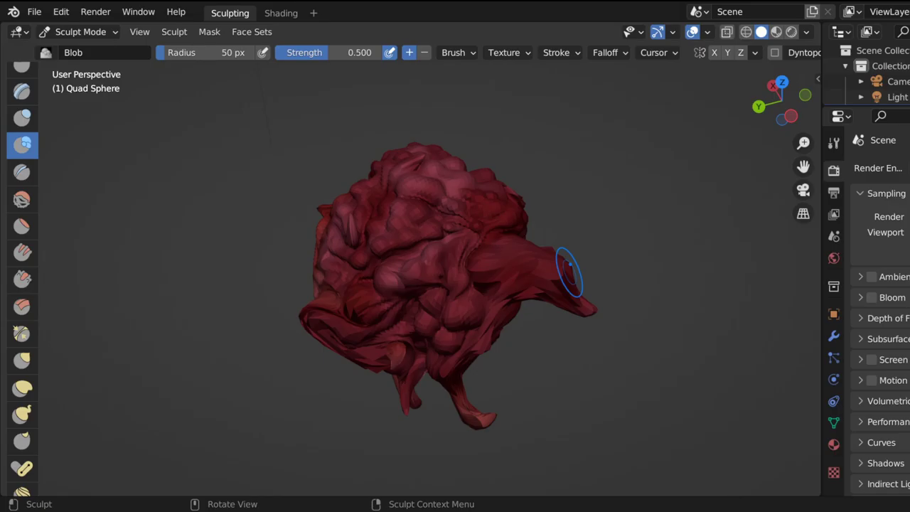
{"action": "left_click_drag", "start_coordinate": [547, 272], "coordinate": [552, 275]}
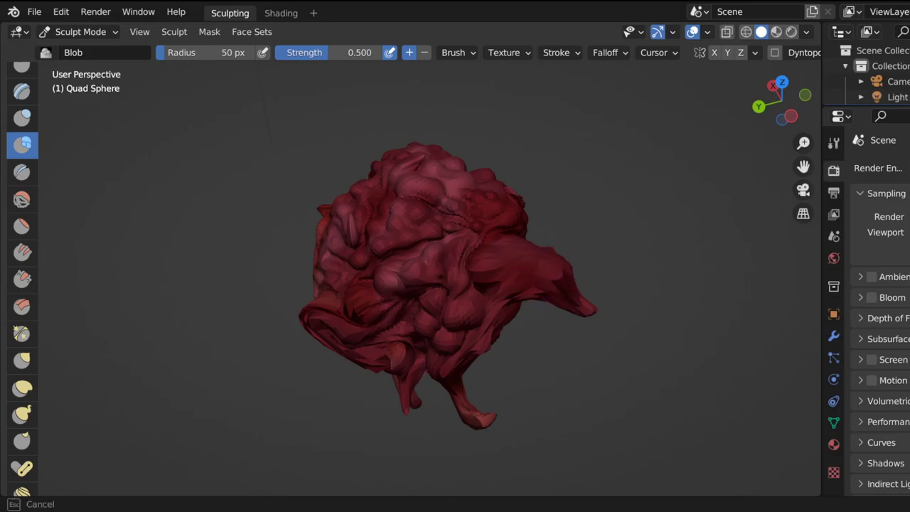
{"action": "scroll", "coordinate": [455, 284], "scroll_direction": "up", "scroll_amount": 3}
{"action": "scroll", "coordinate": [455, 285], "scroll_direction": "down", "scroll_amount": 1}
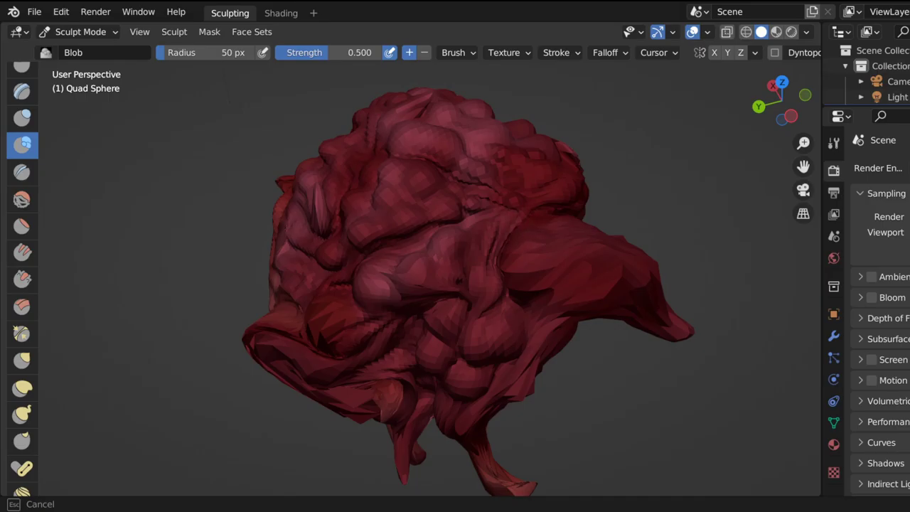
{"action": "mouse_move", "coordinate": [514, 251]}
{"action": "left_mouse_down"}
{"action": "mouse_move", "coordinate": [506, 242]}
{"action": "mouse_move", "coordinate": [500, 249]}
{"action": "left_mouse_up"}
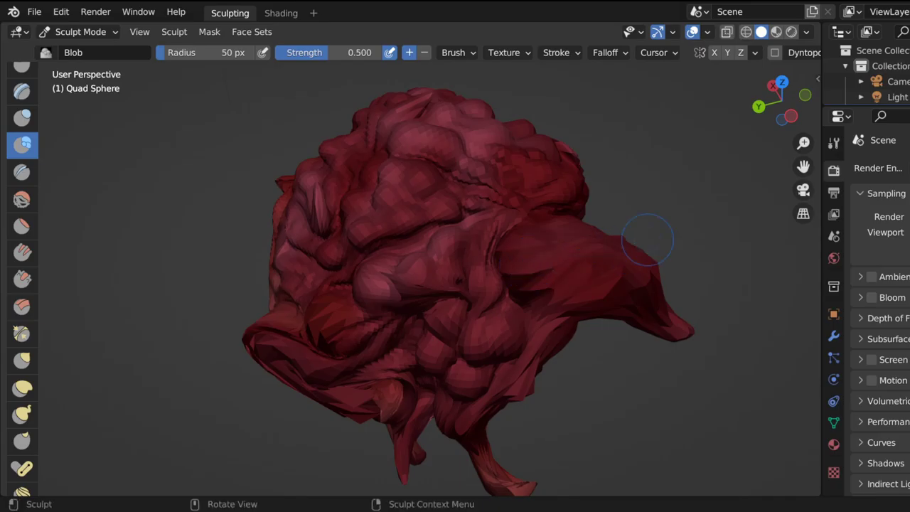
Build up the red folds beside the large overhanging lobe and the lobe's own surface with Blob strokes.
{"action": "left_click_drag", "start_coordinate": [782, 107], "coordinate": [718, 108]}
{"action": "left_click_drag", "start_coordinate": [379, 189], "coordinate": [419, 187]}
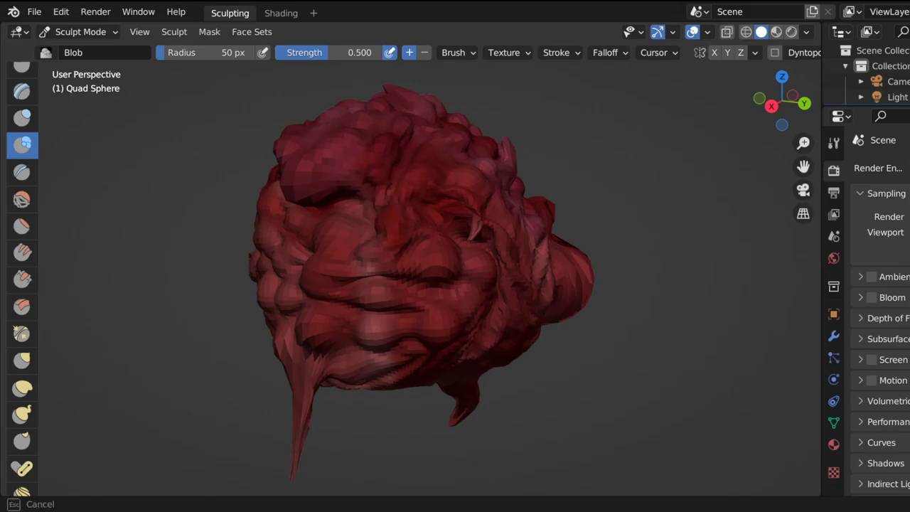
{"action": "left_click_drag", "start_coordinate": [420, 186], "coordinate": [427, 181]}
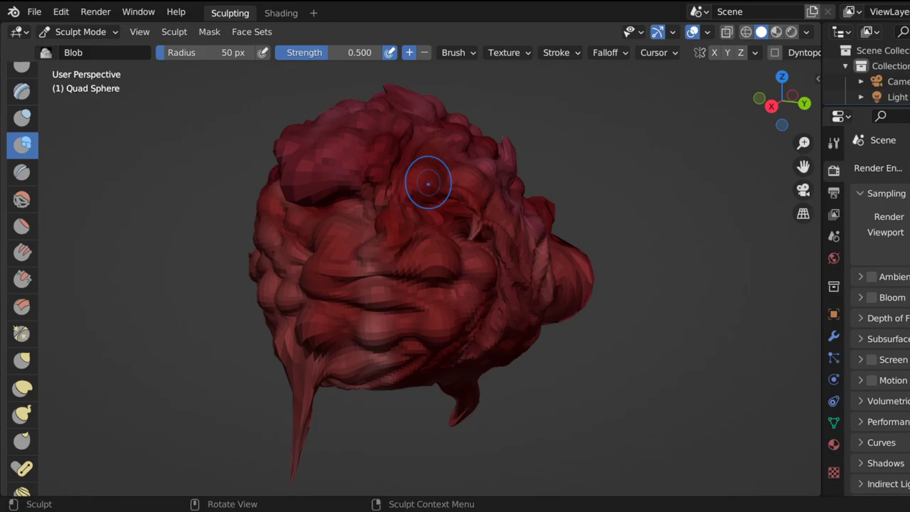
{"action": "scroll", "coordinate": [488, 192], "scroll_direction": "down", "scroll_amount": 7}
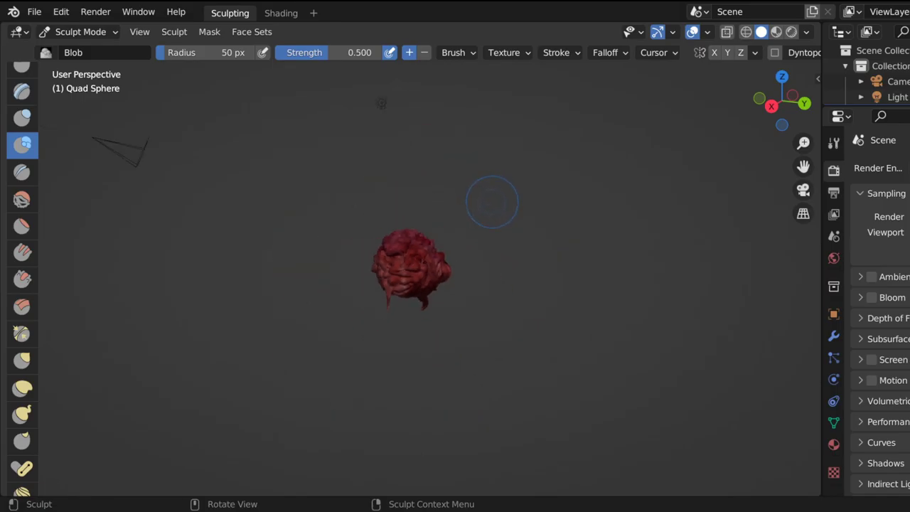
{"action": "scroll", "coordinate": [481, 231], "scroll_direction": "up", "scroll_amount": 7}
{"action": "mouse_move", "coordinate": [329, 185]}
{"action": "left_mouse_down"}
{"action": "mouse_move", "coordinate": [340, 183]}
{"action": "mouse_move", "coordinate": [360, 205]}
{"action": "left_mouse_up"}
{"action": "scroll", "coordinate": [768, 192], "scroll_direction": "down", "scroll_amount": 3}
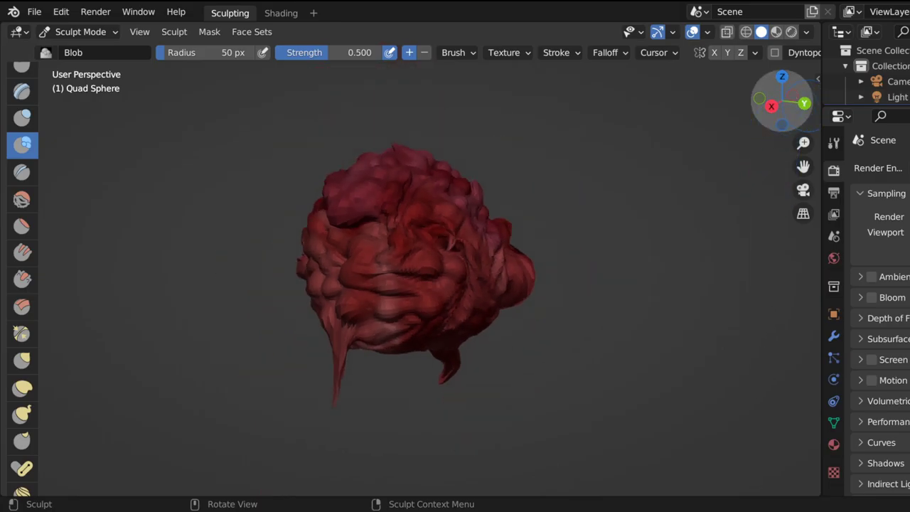
Apply a Blob stroke to the jagged creased patch between the limb side and the round lumps of the lower body.
{"action": "mouse_move", "coordinate": [786, 104]}
{"action": "left_mouse_down"}
{"action": "mouse_move", "coordinate": [643, 148]}
{"action": "mouse_move", "coordinate": [640, 122]}
{"action": "mouse_move", "coordinate": [629, 119]}
{"action": "left_mouse_up"}
{"action": "mouse_move", "coordinate": [753, 109]}
{"action": "left_mouse_down"}
{"action": "mouse_move", "coordinate": [684, 115]}
{"action": "mouse_move", "coordinate": [715, 116]}
{"action": "left_mouse_up"}
{"action": "scroll", "coordinate": [484, 249], "scroll_direction": "down", "scroll_amount": 4}
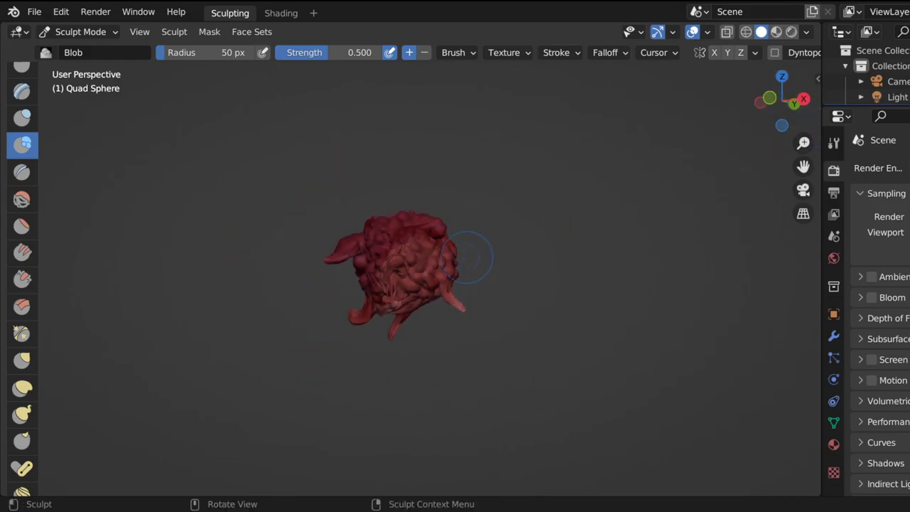
{"action": "scroll", "coordinate": [366, 265], "scroll_direction": "up", "scroll_amount": 2}
{"action": "mouse_move", "coordinate": [390, 283]}
{"action": "left_mouse_down"}
{"action": "mouse_move", "coordinate": [349, 301]}
{"action": "mouse_move", "coordinate": [368, 301]}
{"action": "left_mouse_up"}
{"action": "scroll", "coordinate": [382, 284], "scroll_direction": "up", "scroll_amount": 5}
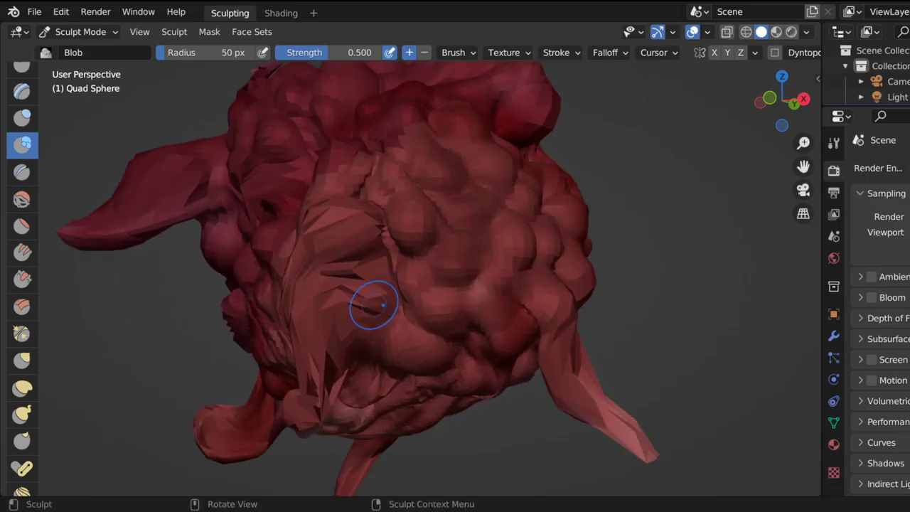
{"action": "scroll", "coordinate": [375, 303], "scroll_direction": "down", "scroll_amount": 5}
{"action": "scroll", "coordinate": [555, 195], "scroll_direction": "down", "scroll_amount": 3}
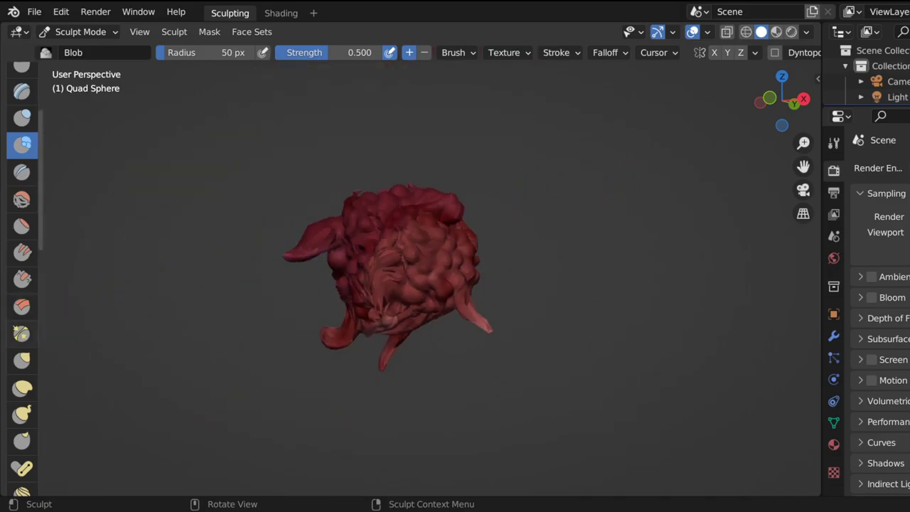
Switch to the Cloth brush for sculpting the creature.
{"action": "scroll", "coordinate": [22, 285], "scroll_direction": "down", "scroll_amount": 6}
{"action": "scroll", "coordinate": [22, 284], "scroll_direction": "down", "scroll_amount": 3}
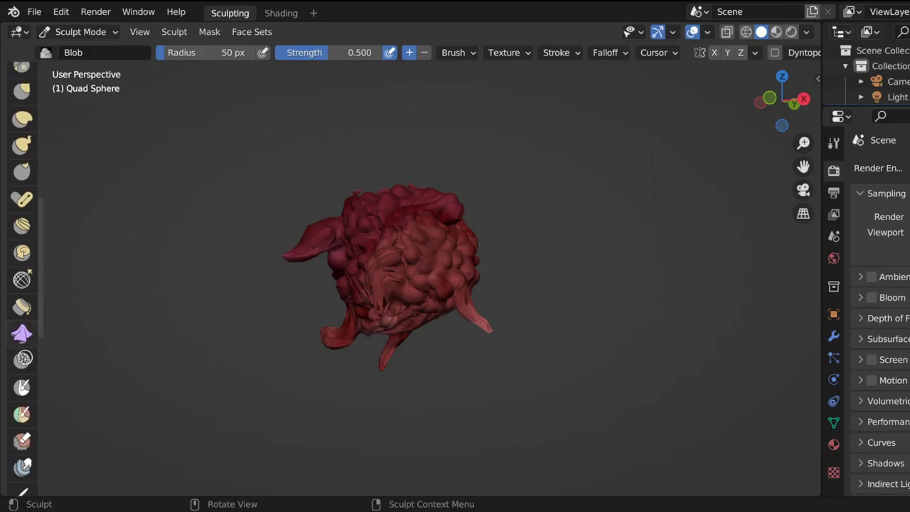
{"action": "left_click", "coordinate": [22, 333]}
{"action": "scroll", "coordinate": [406, 243], "scroll_direction": "down", "scroll_amount": 2}
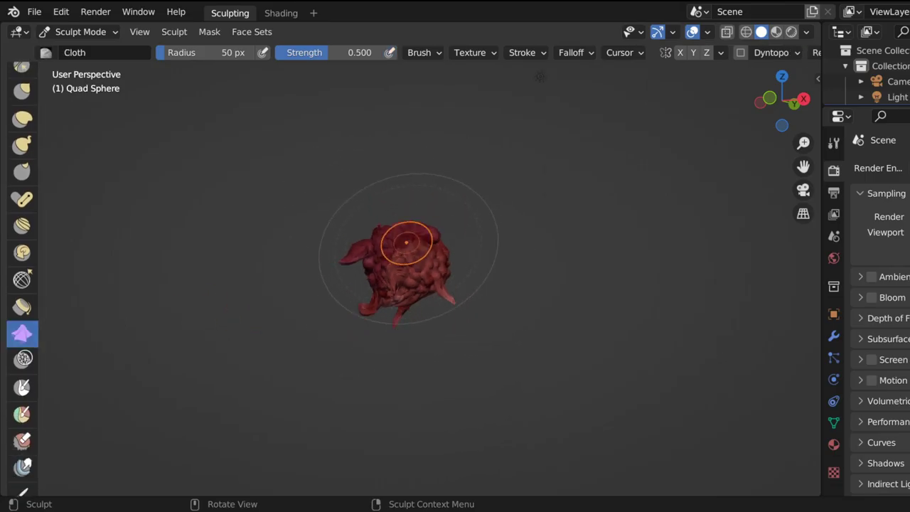
Try a Cloth stroke on the middle of the lumpy side and undo it.
{"action": "scroll", "coordinate": [402, 265], "scroll_direction": "up", "scroll_amount": 1}
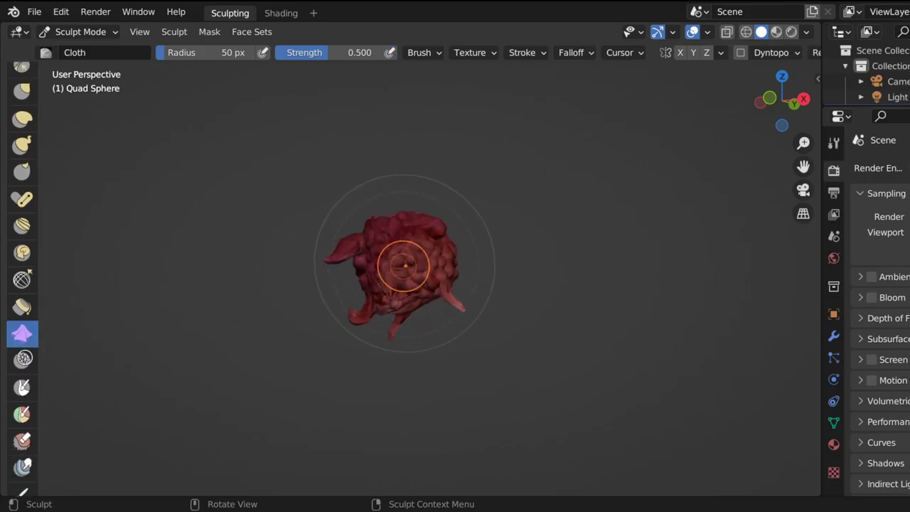
{"action": "left_click_drag", "start_coordinate": [404, 266], "coordinate": [407, 266]}
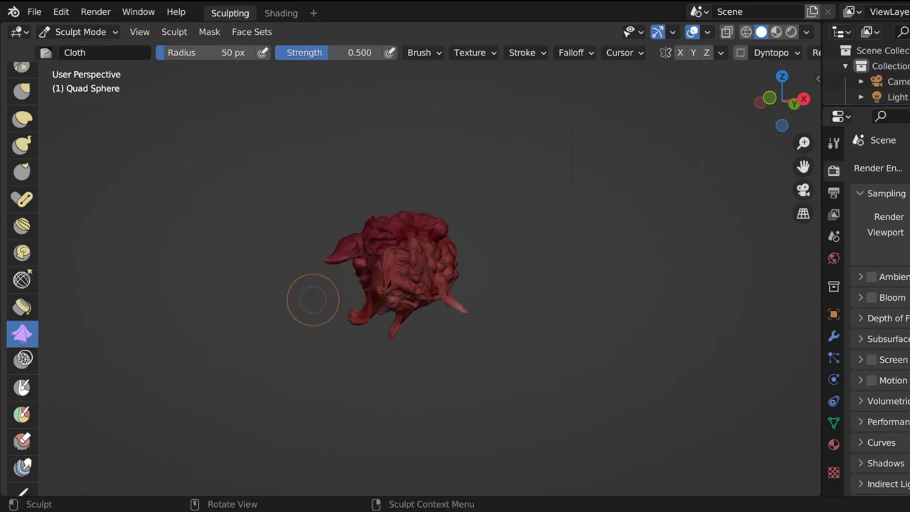
{"action": "key", "text": "ctrl+z"}
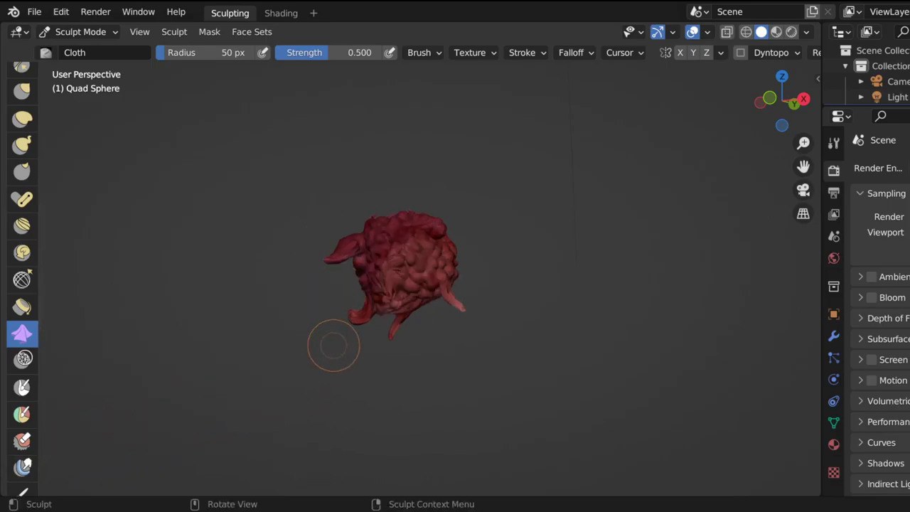
Try several Cloth strokes on the middle of the lumpy side and undo them.
{"action": "left_click_drag", "start_coordinate": [406, 278], "coordinate": [403, 280]}
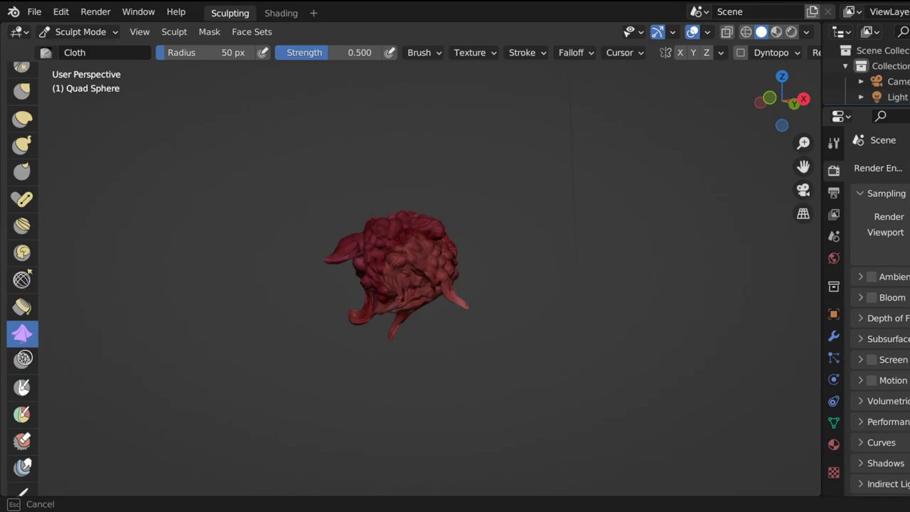
{"action": "left_click_drag", "start_coordinate": [403, 280], "coordinate": [402, 280]}
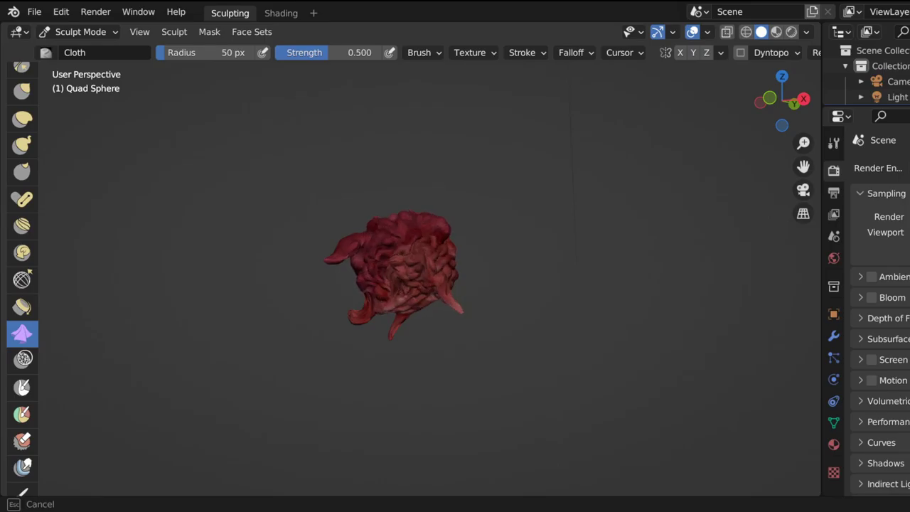
{"action": "left_click_drag", "start_coordinate": [420, 273], "coordinate": [405, 293]}
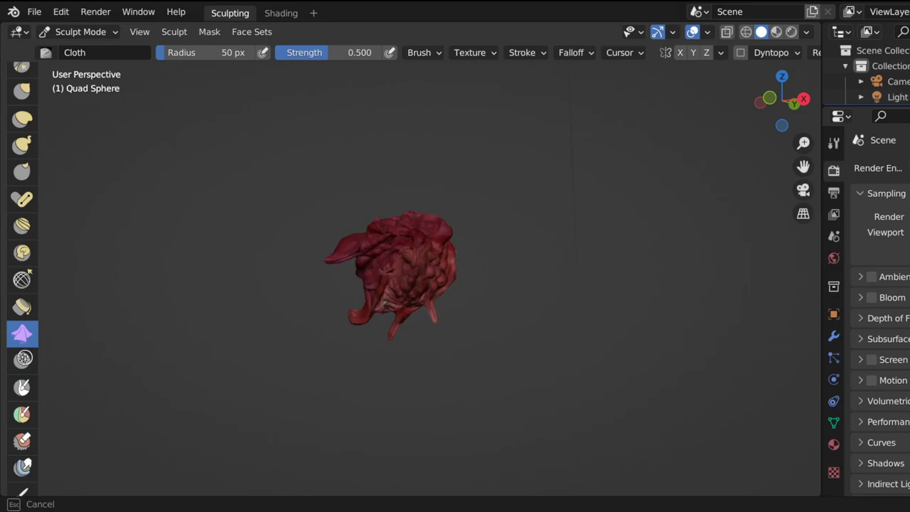
{"action": "left_click_drag", "start_coordinate": [409, 259], "coordinate": [420, 274]}
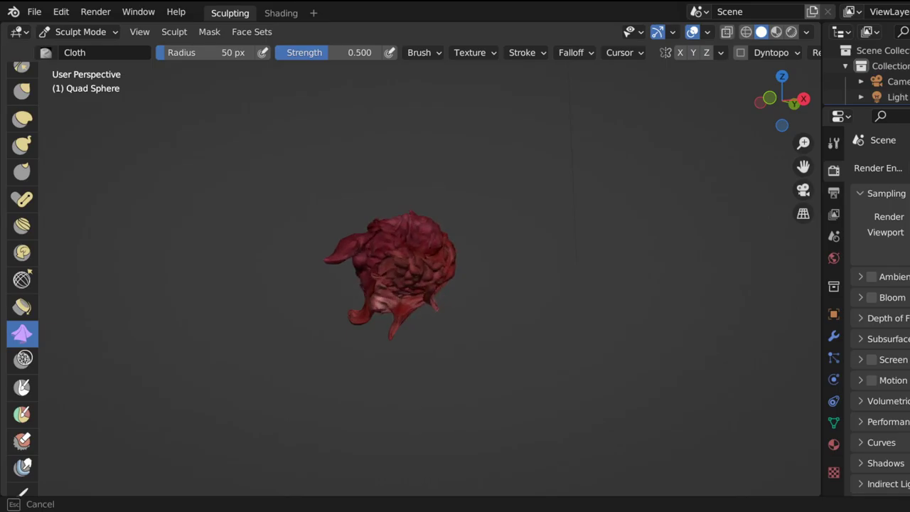
{"action": "mouse_move", "coordinate": [416, 278]}
{"action": "left_mouse_down"}
{"action": "mouse_move", "coordinate": [391, 269]}
{"action": "mouse_move", "coordinate": [404, 273]}
{"action": "left_mouse_up"}
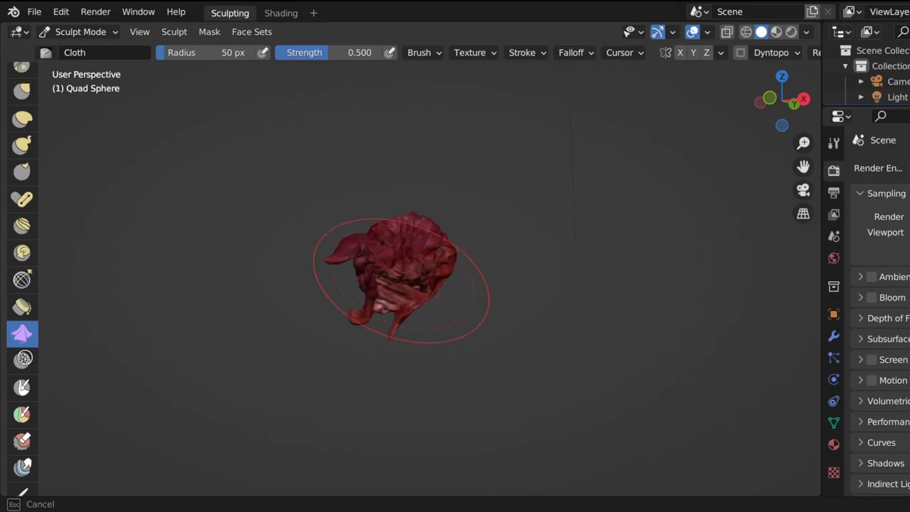
{"action": "left_click_drag", "start_coordinate": [402, 281], "coordinate": [407, 279]}
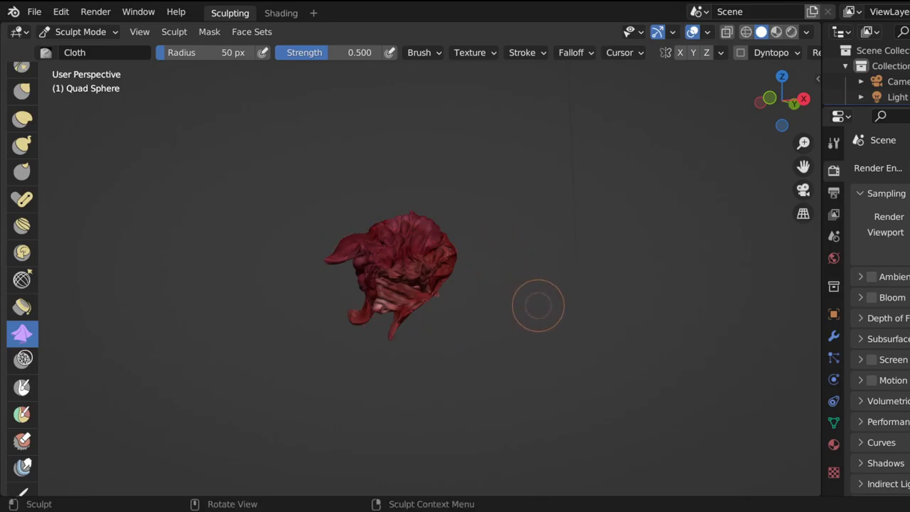
{"action": "key", "text": "ctrl+z"}
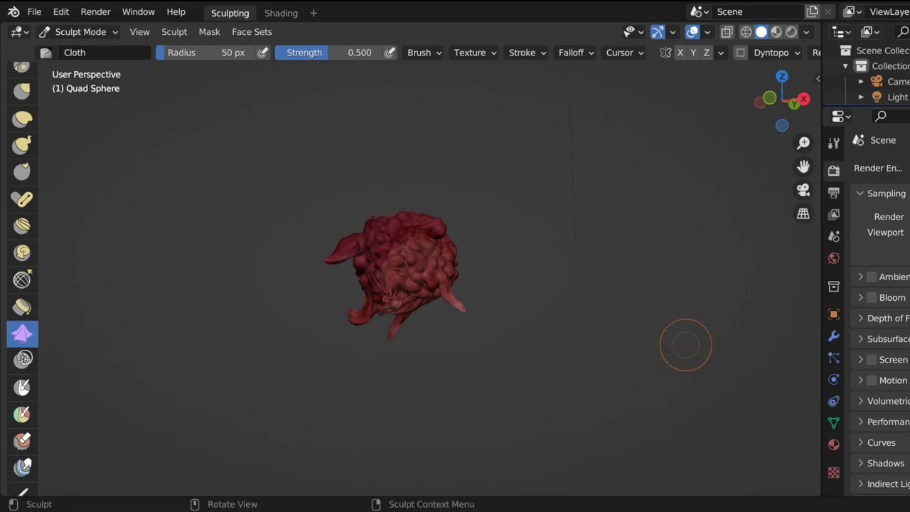
Try Cloth strokes on the upper part of the lumpy side, above the jagged creased patch, and undo them.
{"action": "scroll", "coordinate": [439, 260], "scroll_direction": "up", "scroll_amount": 7}
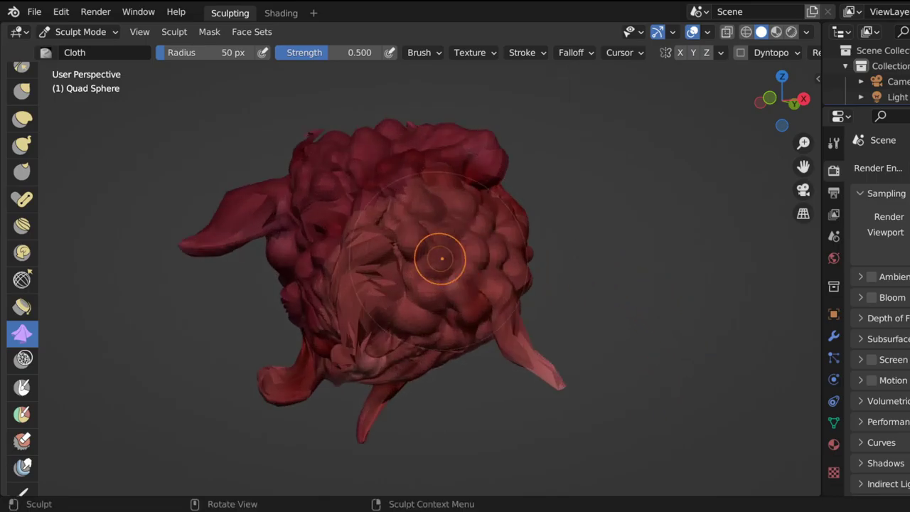
{"action": "mouse_move", "coordinate": [344, 331]}
{"action": "left_mouse_down"}
{"action": "mouse_move", "coordinate": [347, 342]}
{"action": "mouse_move", "coordinate": [320, 306]}
{"action": "mouse_move", "coordinate": [345, 317]}
{"action": "mouse_move", "coordinate": [332, 349]}
{"action": "mouse_move", "coordinate": [348, 356]}
{"action": "mouse_move", "coordinate": [341, 322]}
{"action": "left_mouse_up"}
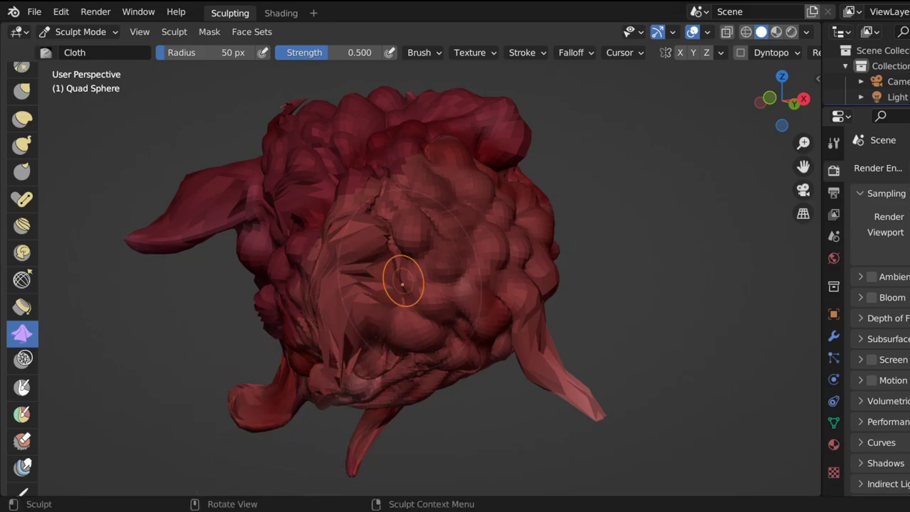
{"action": "scroll", "coordinate": [402, 283], "scroll_direction": "down", "scroll_amount": 5}
{"action": "scroll", "coordinate": [472, 251], "scroll_direction": "up", "scroll_amount": 6}
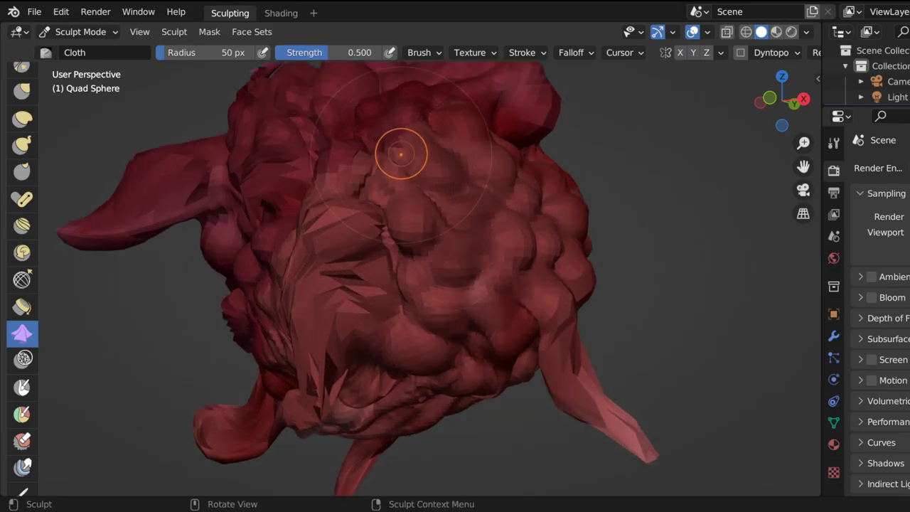
{"action": "mouse_move", "coordinate": [401, 155]}
{"action": "left_mouse_down"}
{"action": "mouse_move", "coordinate": [396, 165]}
{"action": "mouse_move", "coordinate": [401, 159]}
{"action": "left_mouse_up"}
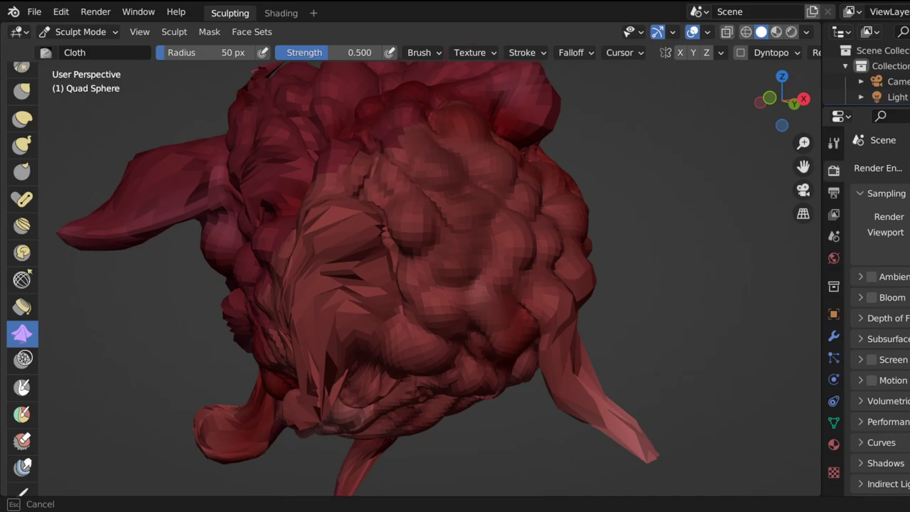
{"action": "left_click_drag", "start_coordinate": [401, 159], "coordinate": [402, 161]}
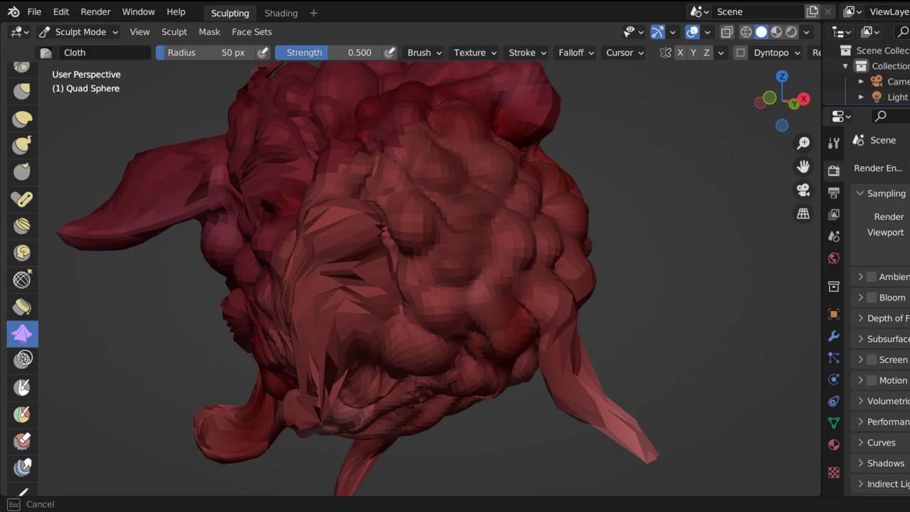
{"action": "left_click_drag", "start_coordinate": [402, 160], "coordinate": [402, 160]}
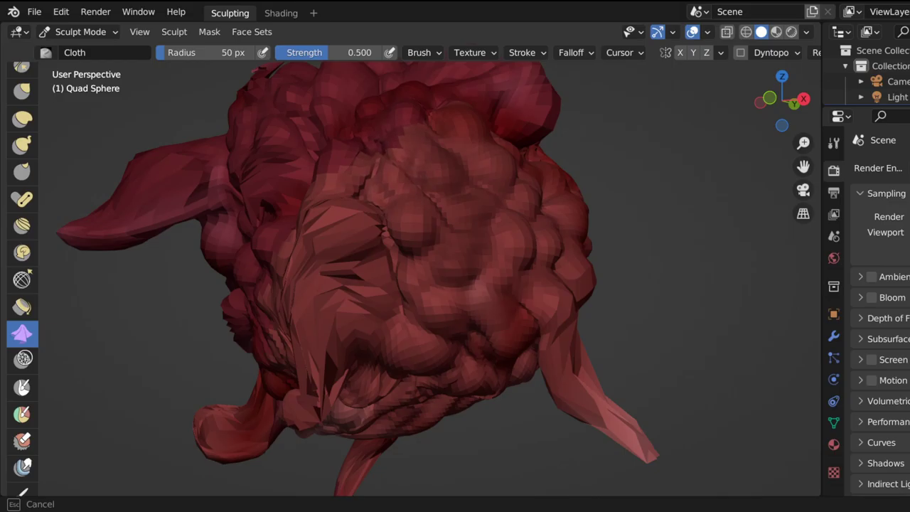
{"action": "left_click_drag", "start_coordinate": [401, 161], "coordinate": [346, 126]}
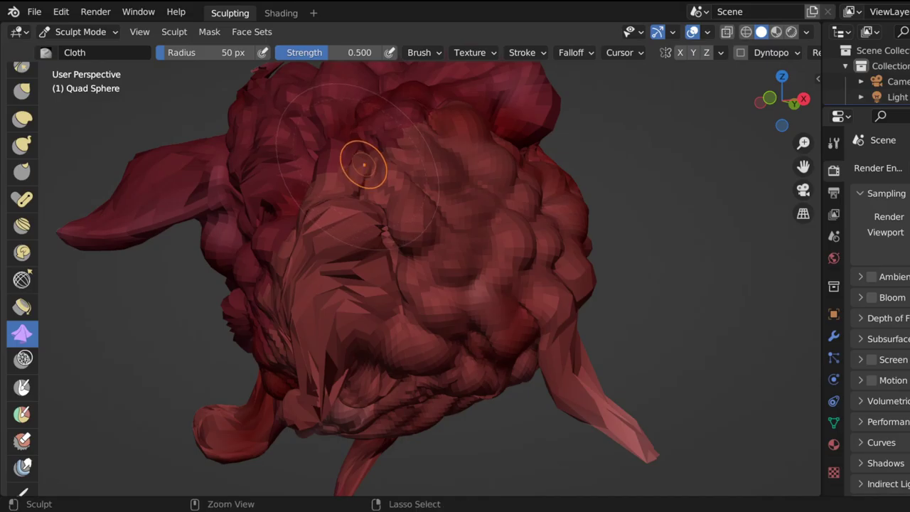
{"action": "key", "text": "ctrl+z"}
{"action": "key", "text": "ctrl+z"}
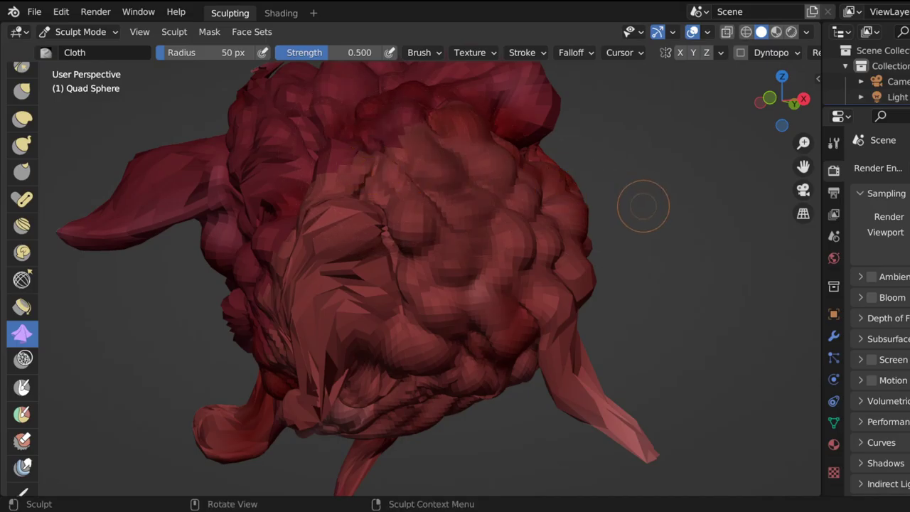
Try Cloth strokes on the wrinkled opposite side of the creature and undo them.
{"action": "scroll", "coordinate": [643, 206], "scroll_direction": "down", "scroll_amount": 8}
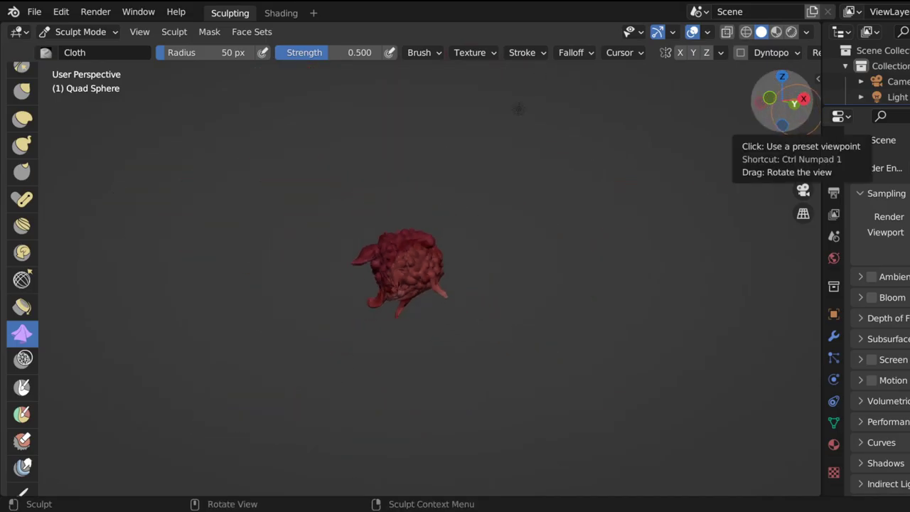
{"action": "left_click_drag", "start_coordinate": [782, 103], "coordinate": [747, 105]}
{"action": "scroll", "coordinate": [552, 171], "scroll_direction": "up", "scroll_amount": 5}
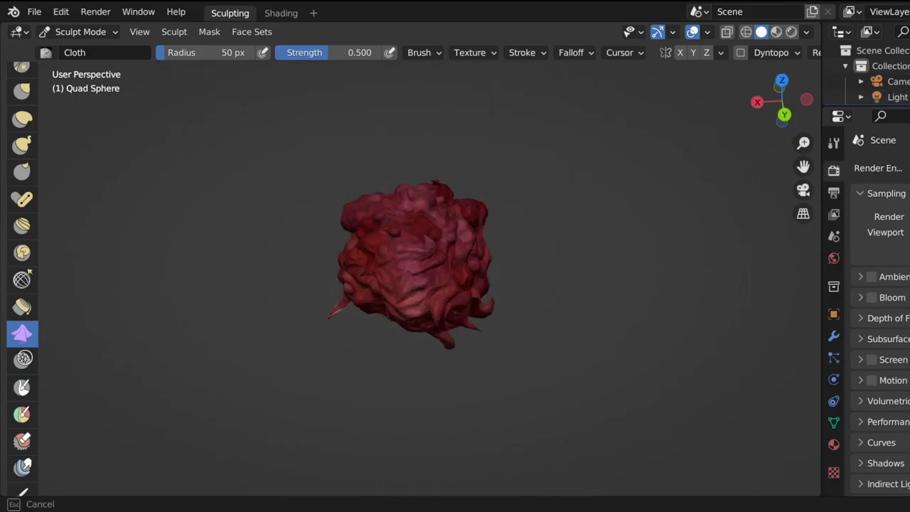
{"action": "mouse_move", "coordinate": [412, 252]}
{"action": "left_mouse_down"}
{"action": "mouse_move", "coordinate": [399, 267]}
{"action": "mouse_move", "coordinate": [405, 286]}
{"action": "left_mouse_up"}
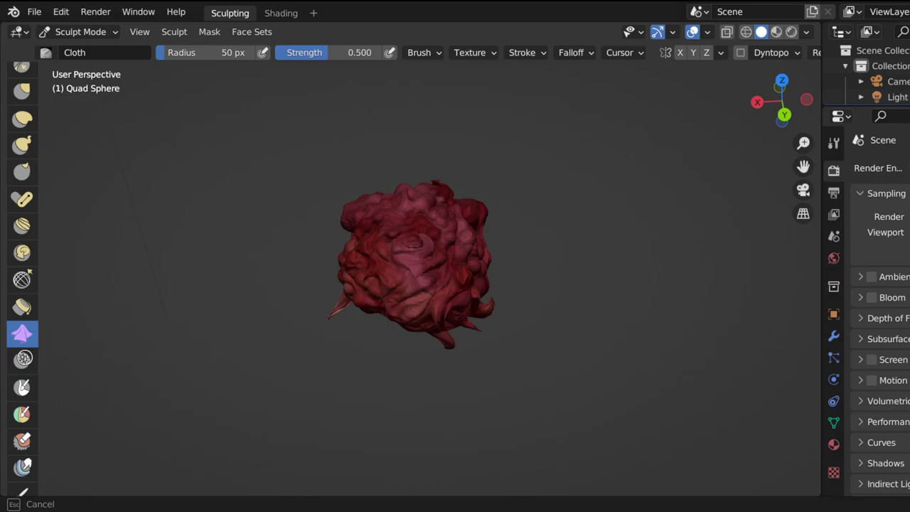
{"action": "left_click_drag", "start_coordinate": [398, 256], "coordinate": [390, 249]}
{"action": "key", "text": "ctrl+z"}
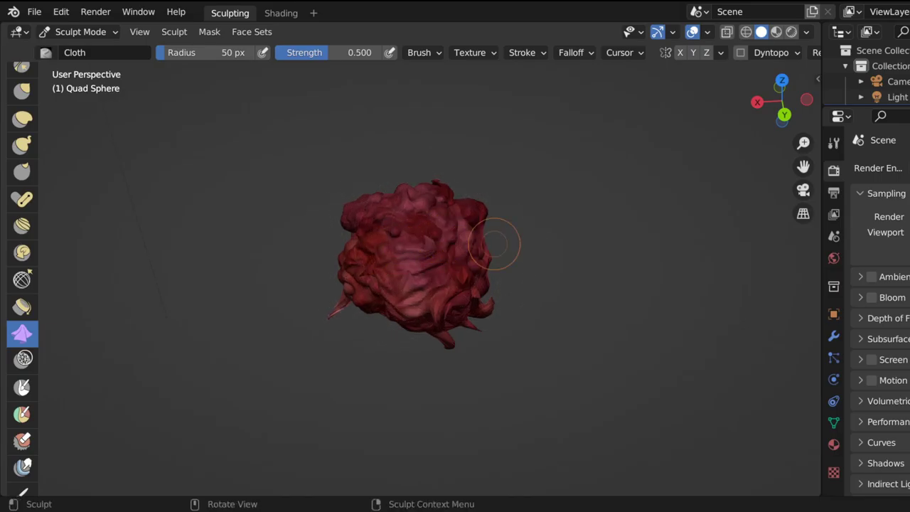
Examine the creature's overall shape and limbs from the wrinkled side and the lumpy side.
{"action": "scroll", "coordinate": [604, 220], "scroll_direction": "down", "scroll_amount": 5}
{"action": "scroll", "coordinate": [590, 220], "scroll_direction": "up", "scroll_amount": 8}
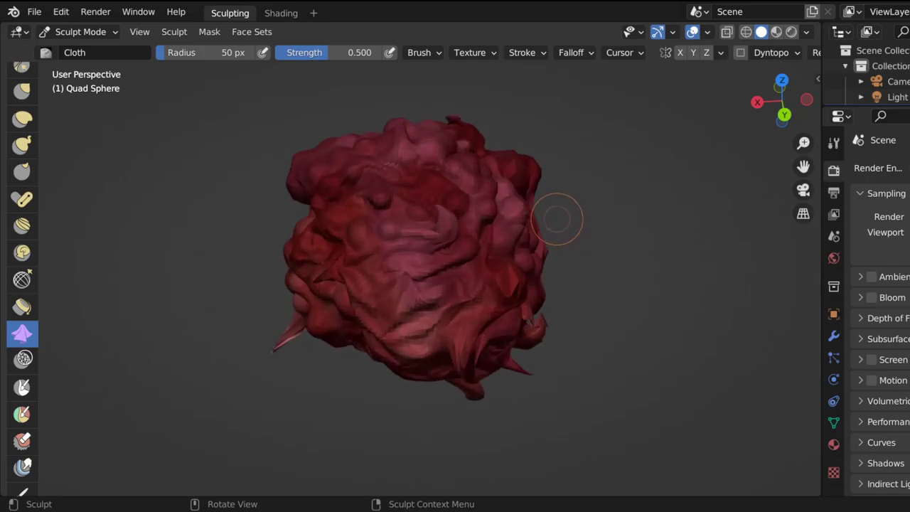
{"action": "mouse_move", "coordinate": [782, 99]}
{"action": "left_mouse_down"}
{"action": "mouse_move", "coordinate": [686, 107]}
{"action": "mouse_move", "coordinate": [615, 139]}
{"action": "mouse_move", "coordinate": [605, 127]}
{"action": "mouse_move", "coordinate": [565, 130]}
{"action": "mouse_move", "coordinate": [607, 122]}
{"action": "left_mouse_up"}
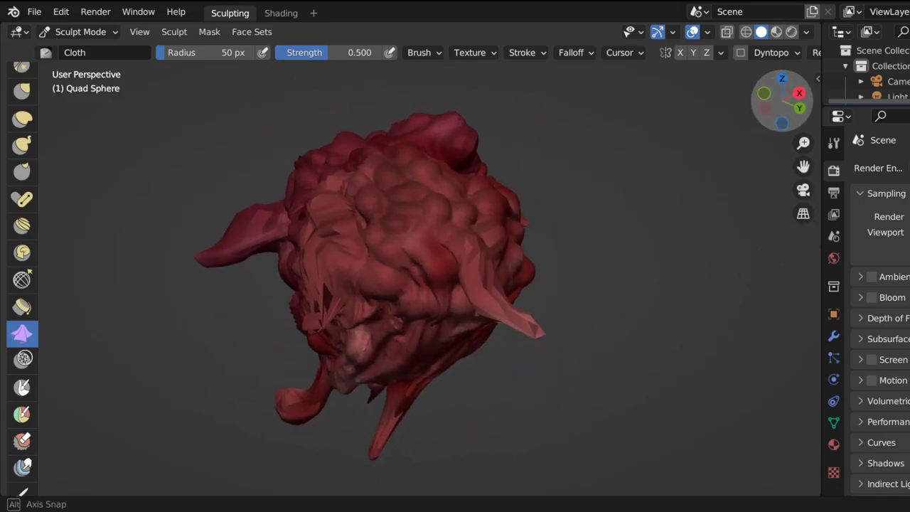
{"action": "left_click_drag", "start_coordinate": [519, 120], "coordinate": [448, 123]}
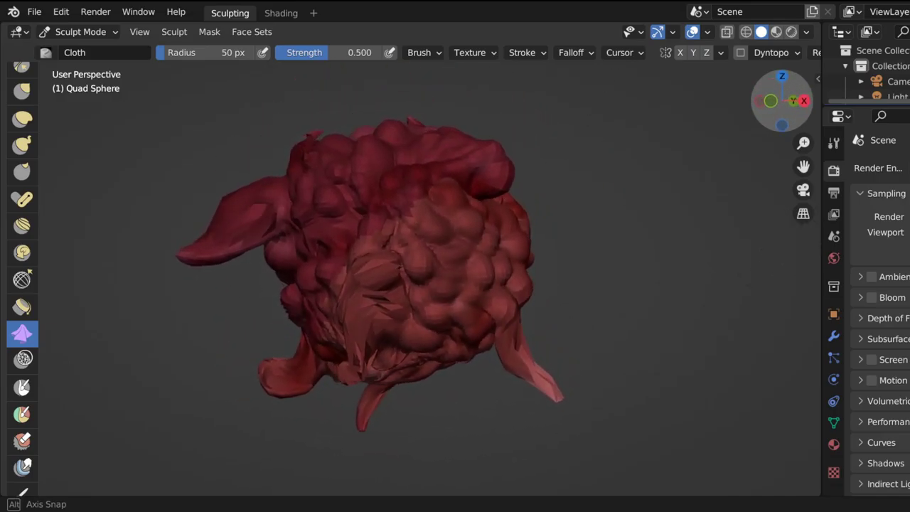
{"action": "left_click_drag", "start_coordinate": [759, 113], "coordinate": [763, 113]}
{"action": "scroll", "coordinate": [622, 193], "scroll_direction": "down", "scroll_amount": 1}
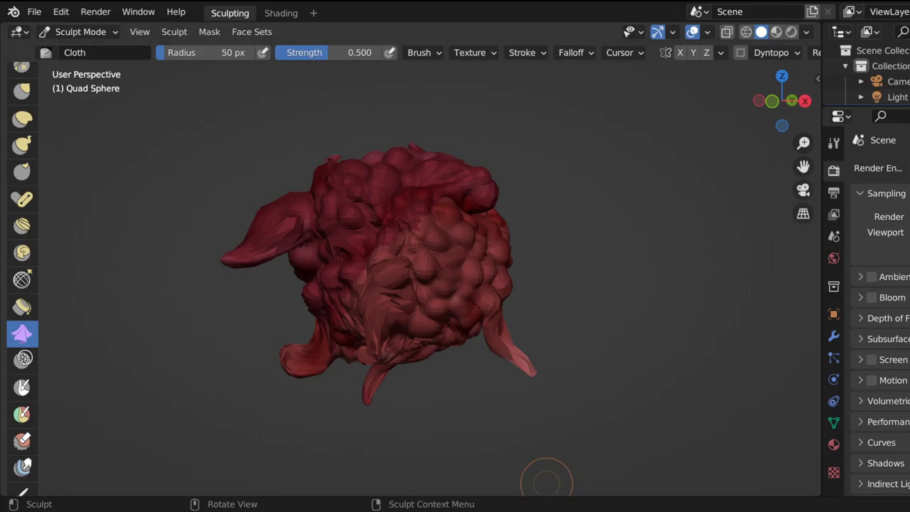
{"action": "scroll", "coordinate": [716, 287], "scroll_direction": "down", "scroll_amount": 5}
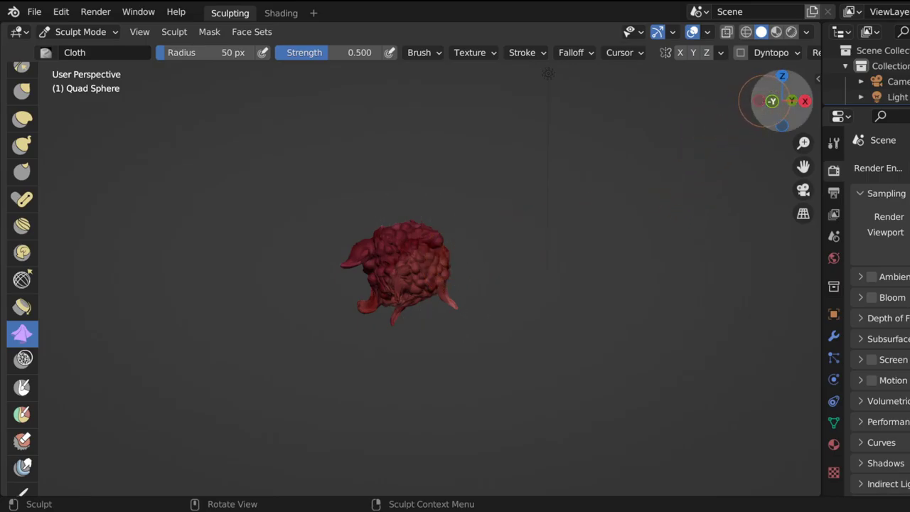
Apply a short Cloth stroke to the dark hollow above the large lower fold on the wrinkled side.
{"action": "mouse_move", "coordinate": [782, 100]}
{"action": "left_mouse_down"}
{"action": "mouse_move", "coordinate": [758, 100]}
{"action": "mouse_move", "coordinate": [768, 100]}
{"action": "left_mouse_up"}
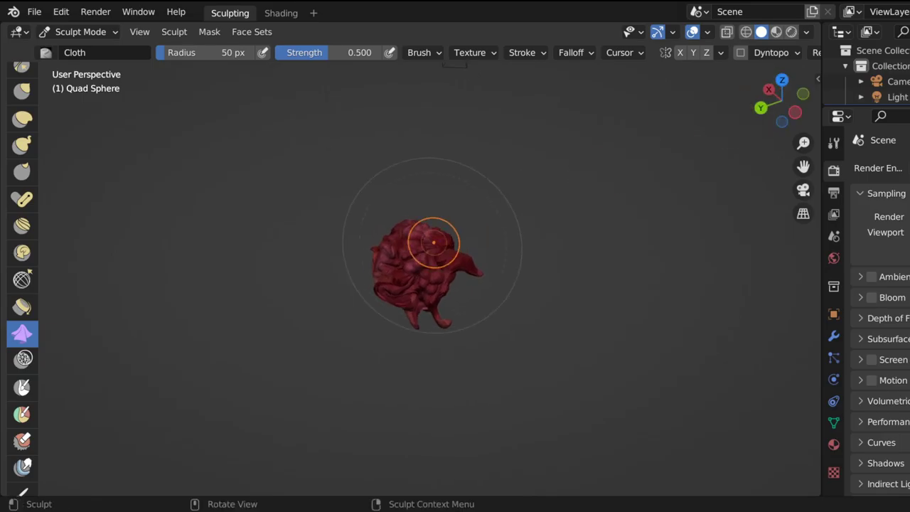
{"action": "scroll", "coordinate": [420, 263], "scroll_direction": "up", "scroll_amount": 4}
{"action": "scroll", "coordinate": [359, 325], "scroll_direction": "up", "scroll_amount": 2}
{"action": "mouse_move", "coordinate": [352, 332]}
{"action": "left_mouse_down"}
{"action": "mouse_move", "coordinate": [358, 326]}
{"action": "mouse_move", "coordinate": [355, 334]}
{"action": "left_mouse_up"}
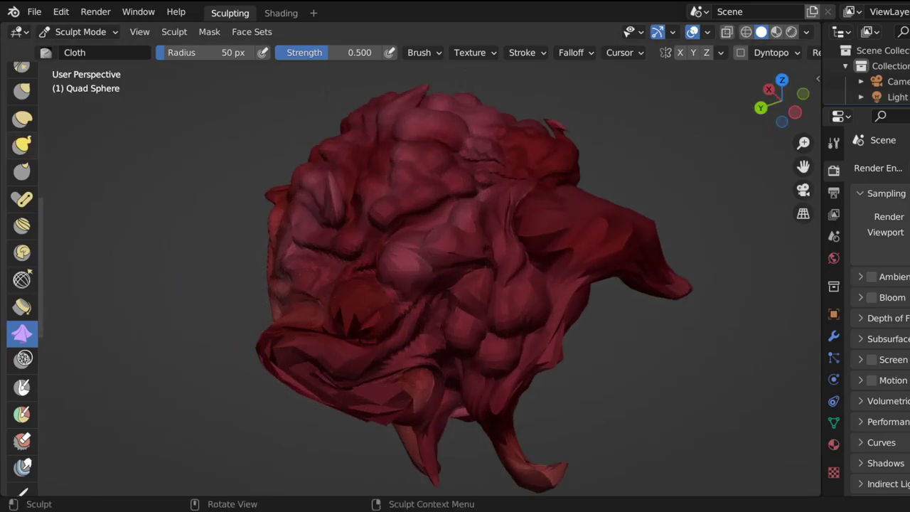
Pull a flap out of the jagged creased patch beside the round lumps with the Snake Hook brush.
{"action": "left_click", "coordinate": [22, 145]}
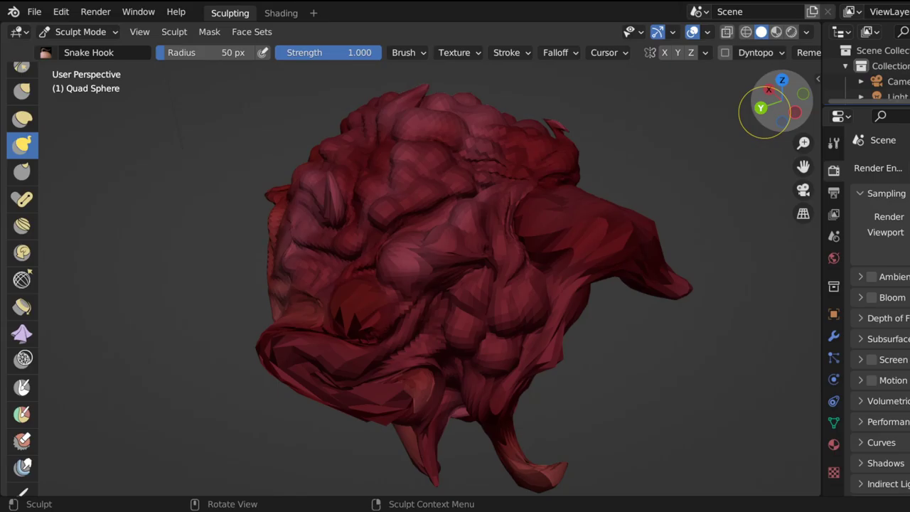
{"action": "mouse_move", "coordinate": [771, 104]}
{"action": "left_mouse_down"}
{"action": "mouse_move", "coordinate": [805, 101]}
{"action": "mouse_move", "coordinate": [784, 100]}
{"action": "mouse_move", "coordinate": [797, 100]}
{"action": "left_mouse_up"}
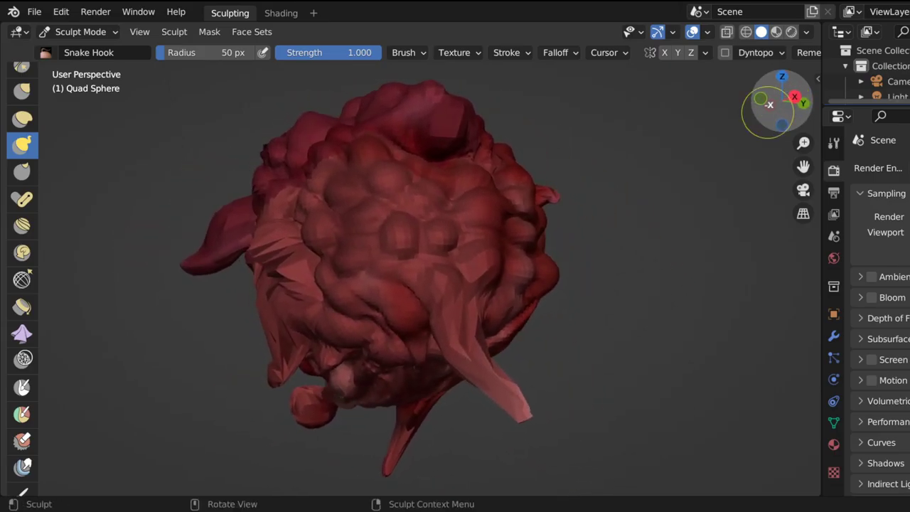
{"action": "scroll", "coordinate": [455, 193], "scroll_direction": "down", "scroll_amount": 5}
{"action": "scroll", "coordinate": [407, 228], "scroll_direction": "up", "scroll_amount": 3}
{"action": "scroll", "coordinate": [408, 228], "scroll_direction": "up", "scroll_amount": 2}
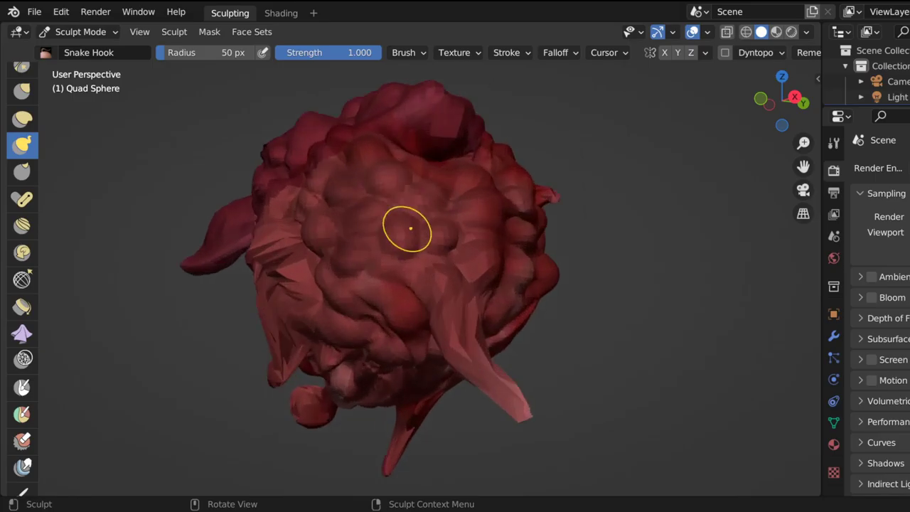
{"action": "left_click_drag", "start_coordinate": [797, 100], "coordinate": [820, 100]}
{"action": "mouse_move", "coordinate": [440, 301]}
{"action": "left_mouse_down"}
{"action": "mouse_move", "coordinate": [446, 307]}
{"action": "mouse_move", "coordinate": [470, 292]}
{"action": "mouse_move", "coordinate": [461, 312]}
{"action": "left_mouse_up"}
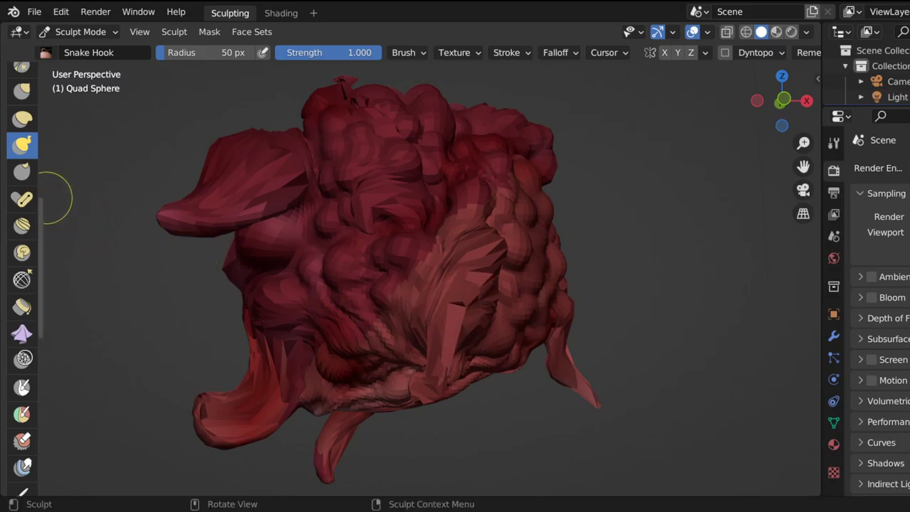
Switch to the Smooth brush and turn the creature to its lumpy side.
{"action": "scroll", "coordinate": [57, 197], "scroll_direction": "up", "scroll_amount": 3}
{"action": "scroll", "coordinate": [21, 213], "scroll_direction": "up", "scroll_amount": 5}
{"action": "scroll", "coordinate": [21, 285], "scroll_direction": "down", "scroll_amount": 1}
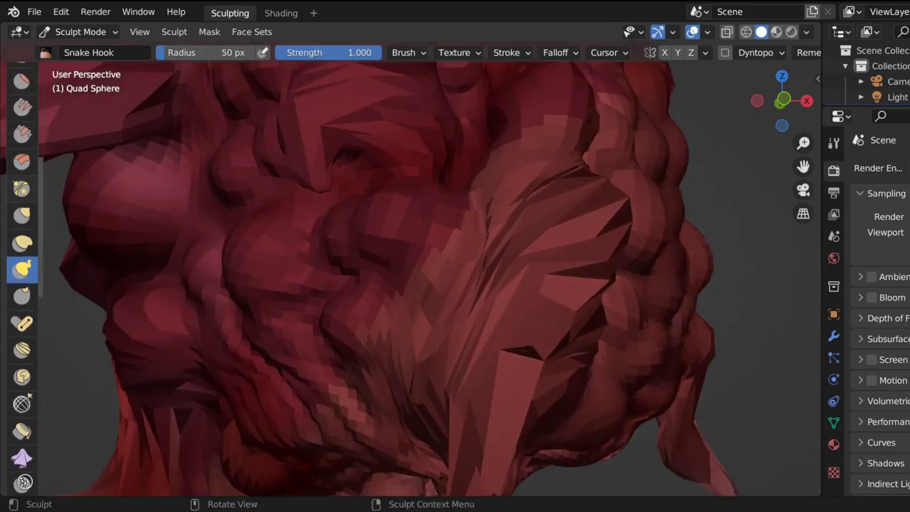
{"action": "scroll", "coordinate": [252, 183], "scroll_direction": "down", "scroll_amount": 6}
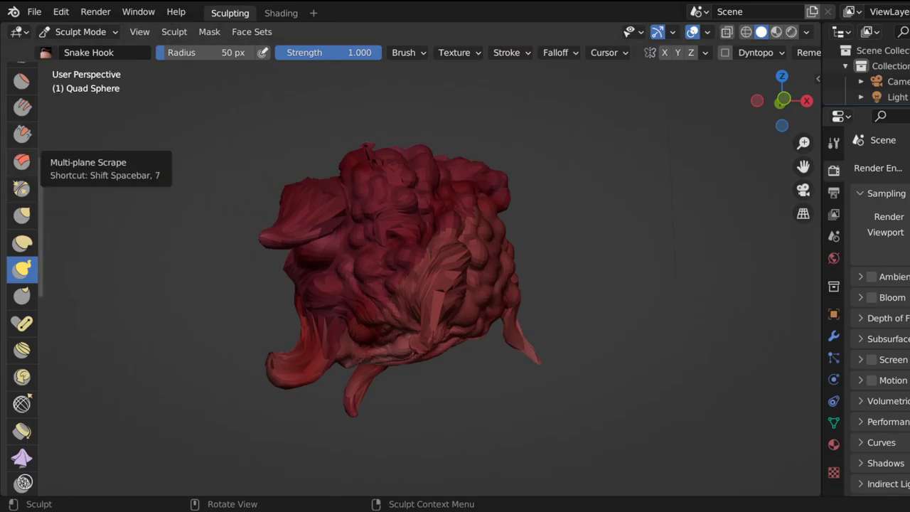
{"action": "scroll", "coordinate": [21, 143], "scroll_direction": "up", "scroll_amount": 3}
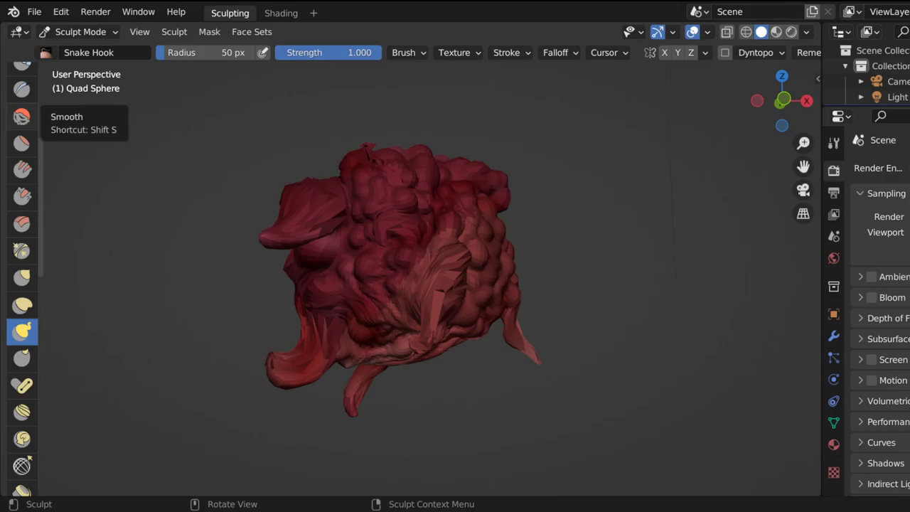
{"action": "left_click", "coordinate": [21, 116]}
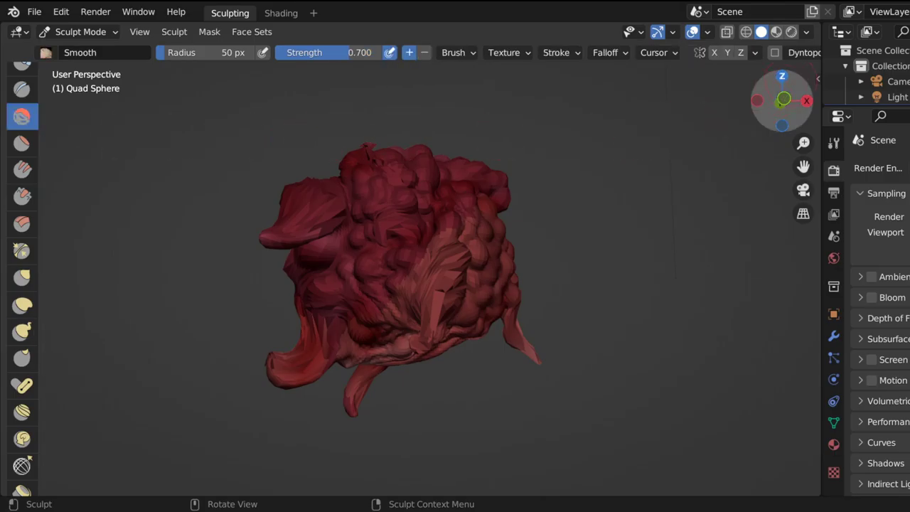
{"action": "left_click_drag", "start_coordinate": [782, 100], "coordinate": [754, 103]}
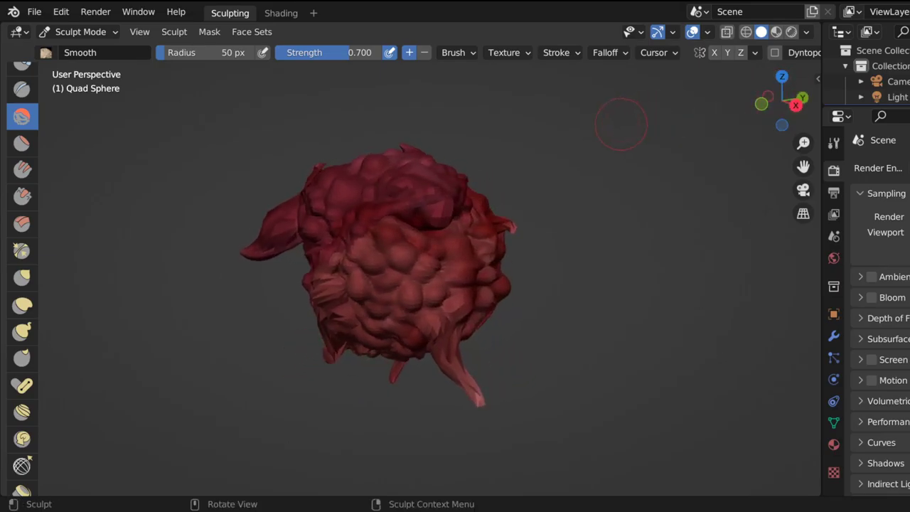
Flatten the round lumps, upper fold and limbs on the creature's lumpy side with short Smooth brush strokes.
{"action": "scroll", "coordinate": [553, 160], "scroll_direction": "down", "scroll_amount": 3}
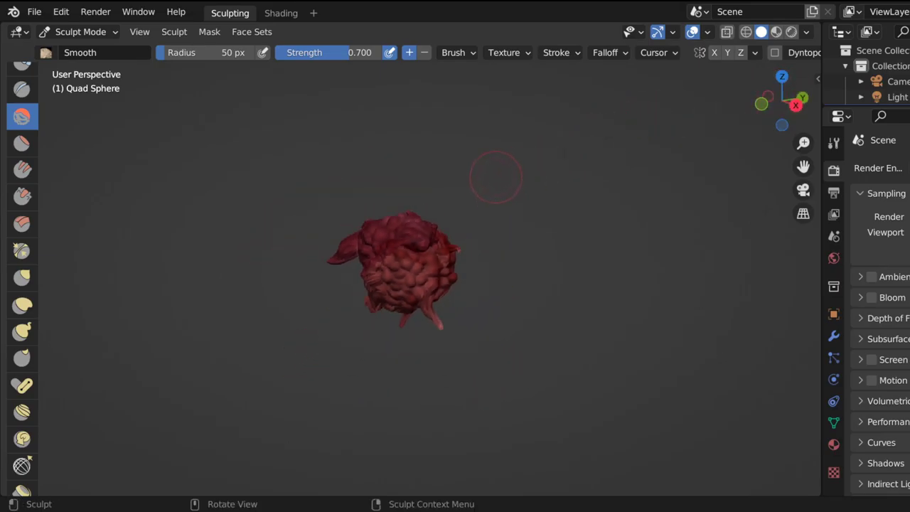
{"action": "scroll", "coordinate": [436, 195], "scroll_direction": "down", "scroll_amount": 2}
{"action": "mouse_move", "coordinate": [393, 205]}
{"action": "left_mouse_down"}
{"action": "mouse_move", "coordinate": [421, 288]}
{"action": "mouse_move", "coordinate": [384, 281]}
{"action": "mouse_move", "coordinate": [367, 238]}
{"action": "mouse_move", "coordinate": [392, 299]}
{"action": "mouse_move", "coordinate": [381, 265]}
{"action": "left_mouse_up"}
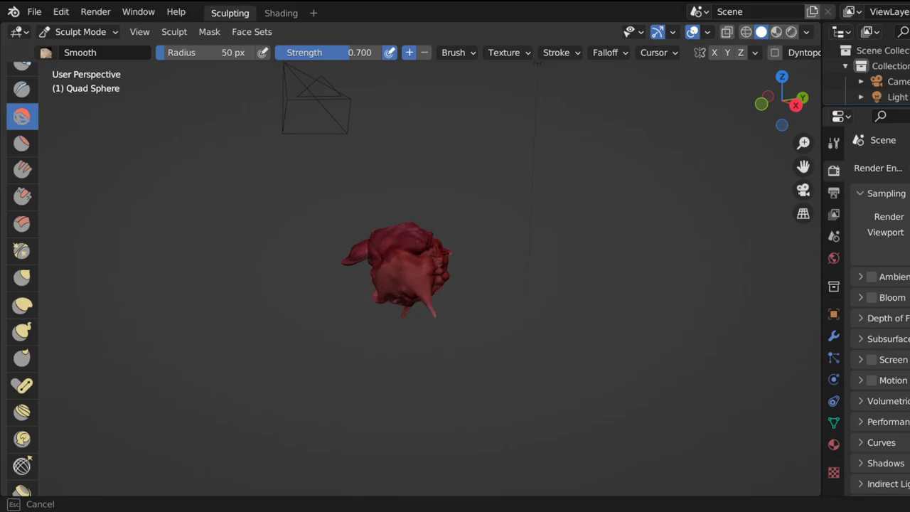
{"action": "mouse_move", "coordinate": [436, 254]}
{"action": "left_mouse_down"}
{"action": "mouse_move", "coordinate": [414, 244]}
{"action": "mouse_move", "coordinate": [447, 277]}
{"action": "left_mouse_up"}
{"action": "mouse_move", "coordinate": [412, 302]}
{"action": "left_mouse_down"}
{"action": "mouse_move", "coordinate": [405, 309]}
{"action": "mouse_move", "coordinate": [430, 306]}
{"action": "mouse_move", "coordinate": [427, 297]}
{"action": "left_mouse_up"}
{"action": "left_click_drag", "start_coordinate": [355, 257], "coordinate": [359, 250]}
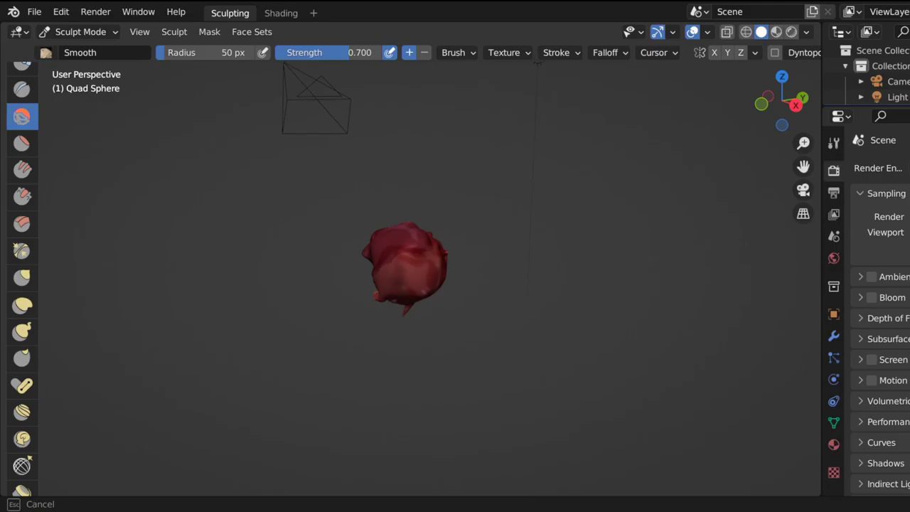
{"action": "left_click_drag", "start_coordinate": [405, 313], "coordinate": [407, 309]}
Smooth down the wrinkled side and its protruding lower limbs with the Smooth brush.
{"action": "left_click_drag", "start_coordinate": [782, 101], "coordinate": [508, 103]}
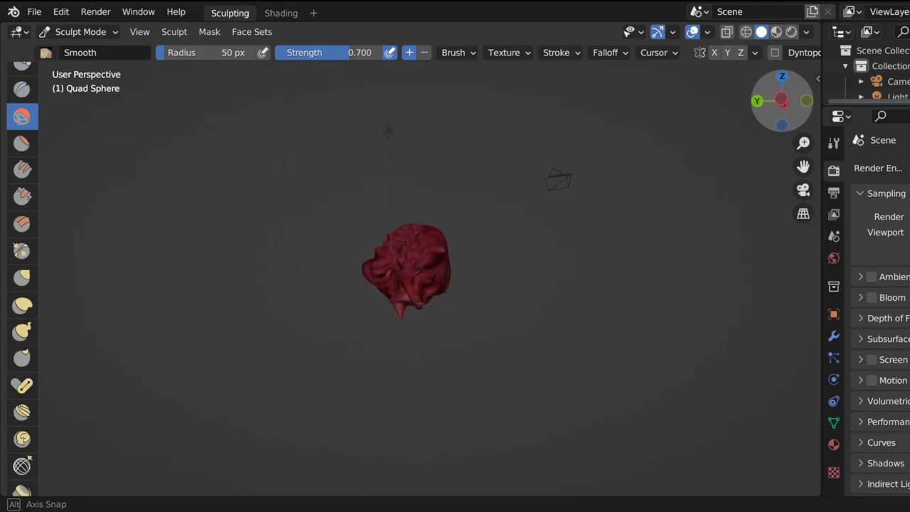
{"action": "left_click_drag", "start_coordinate": [846, 107], "coordinate": [907, 108]}
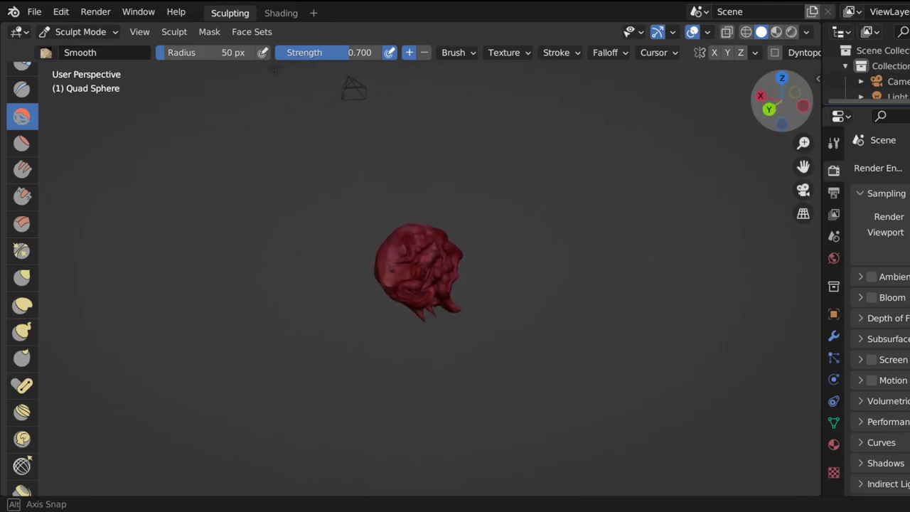
{"action": "left_click_drag", "start_coordinate": [783, 101], "coordinate": [747, 103]}
{"action": "mouse_move", "coordinate": [413, 238]}
{"action": "left_mouse_down"}
{"action": "mouse_move", "coordinate": [423, 259]}
{"action": "mouse_move", "coordinate": [442, 256]}
{"action": "mouse_move", "coordinate": [388, 286]}
{"action": "mouse_move", "coordinate": [406, 292]}
{"action": "left_mouse_up"}
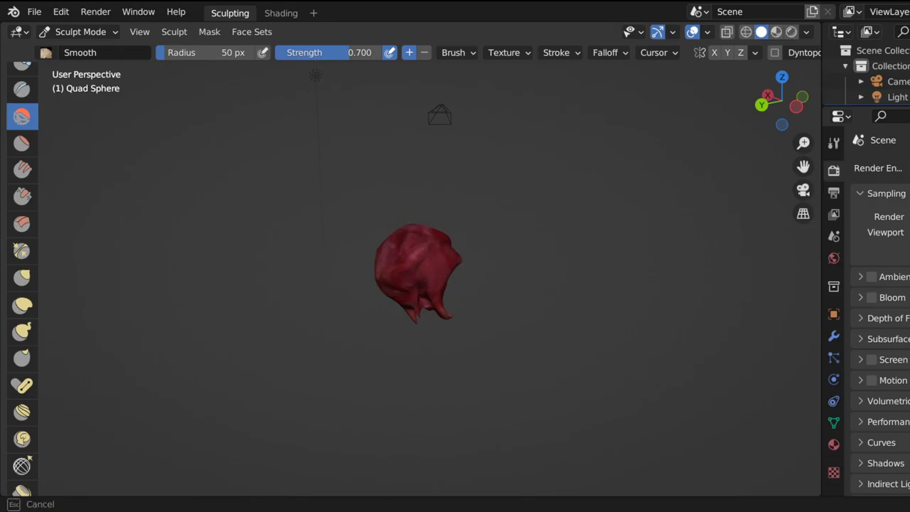
{"action": "mouse_move", "coordinate": [414, 306]}
{"action": "left_mouse_down"}
{"action": "mouse_move", "coordinate": [417, 315]}
{"action": "mouse_move", "coordinate": [444, 314]}
{"action": "left_mouse_up"}
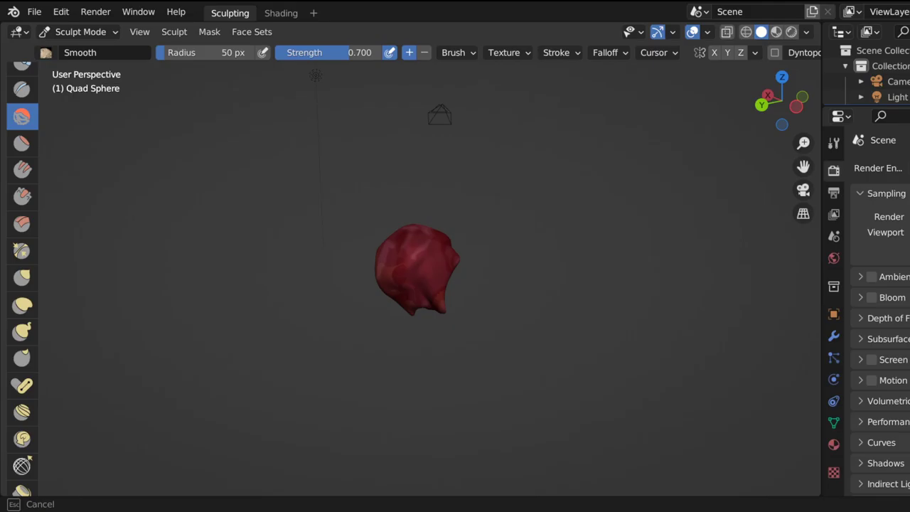
{"action": "left_click_drag", "start_coordinate": [444, 314], "coordinate": [438, 313]}
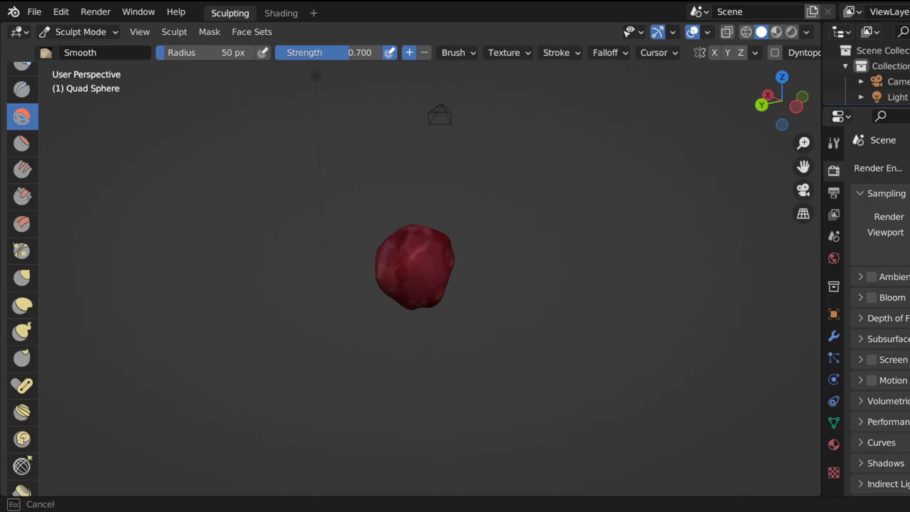
Turn back to the lumpy side and undo the smoothing strokes over the body and limbs.
{"action": "mouse_move", "coordinate": [758, 111]}
{"action": "left_mouse_down"}
{"action": "mouse_move", "coordinate": [854, 110]}
{"action": "mouse_move", "coordinate": [902, 85]}
{"action": "mouse_move", "coordinate": [739, 106]}
{"action": "mouse_move", "coordinate": [717, 72]}
{"action": "mouse_move", "coordinate": [752, 82]}
{"action": "mouse_move", "coordinate": [761, 109]}
{"action": "left_mouse_up"}
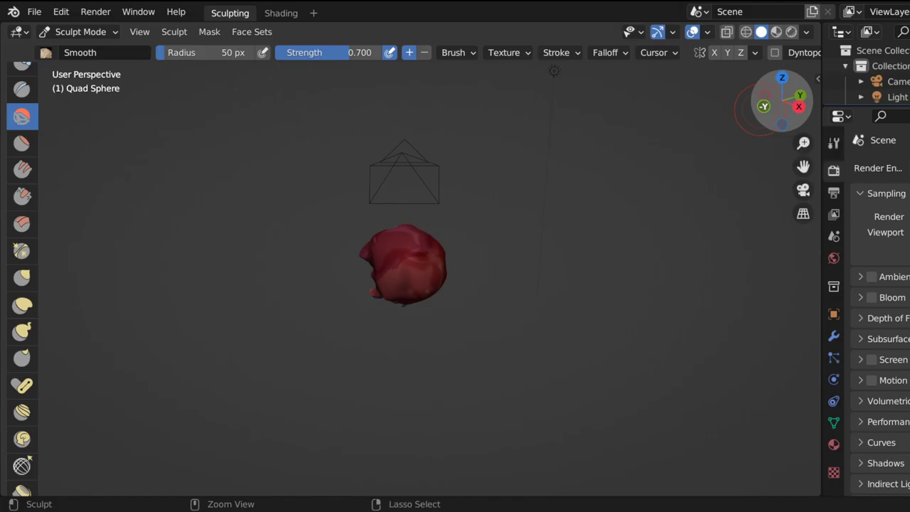
{"action": "scroll", "coordinate": [384, 302], "scroll_direction": "up", "scroll_amount": 6}
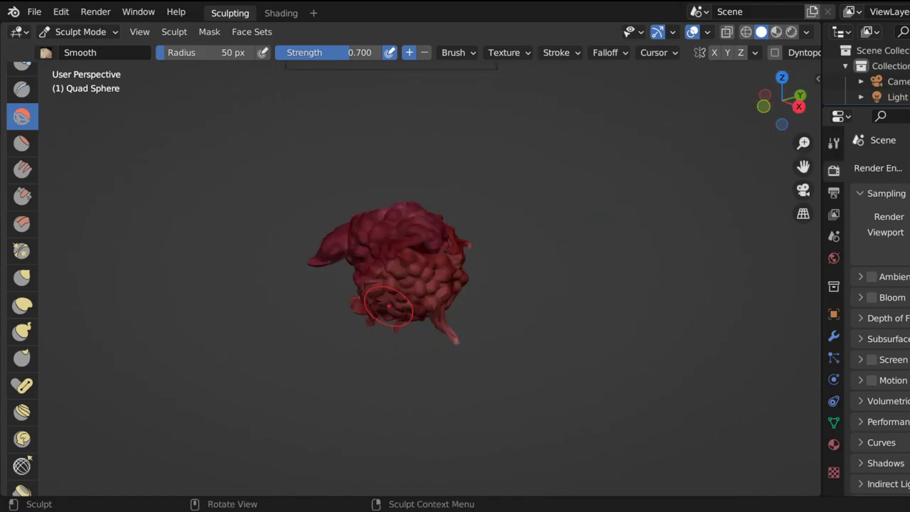
{"action": "scroll", "coordinate": [391, 298], "scroll_direction": "up", "scroll_amount": 10}
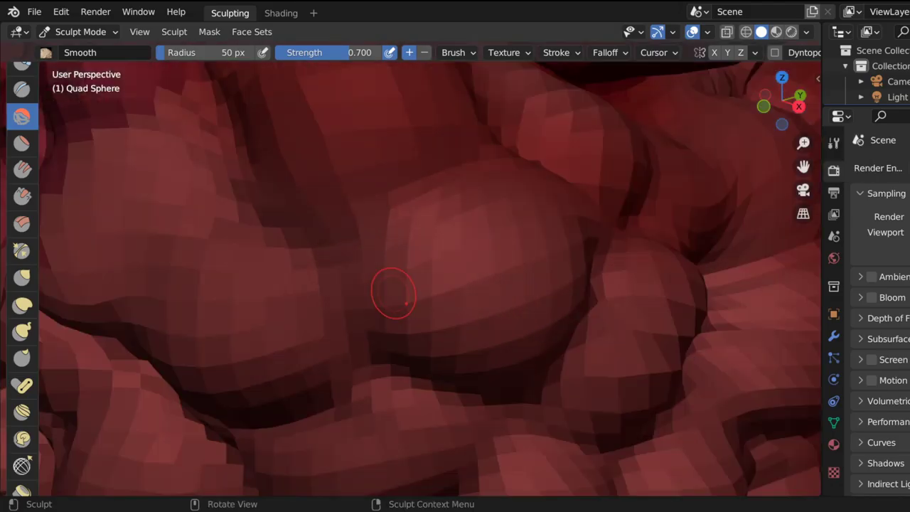
{"action": "scroll", "coordinate": [393, 294], "scroll_direction": "down", "scroll_amount": 2}
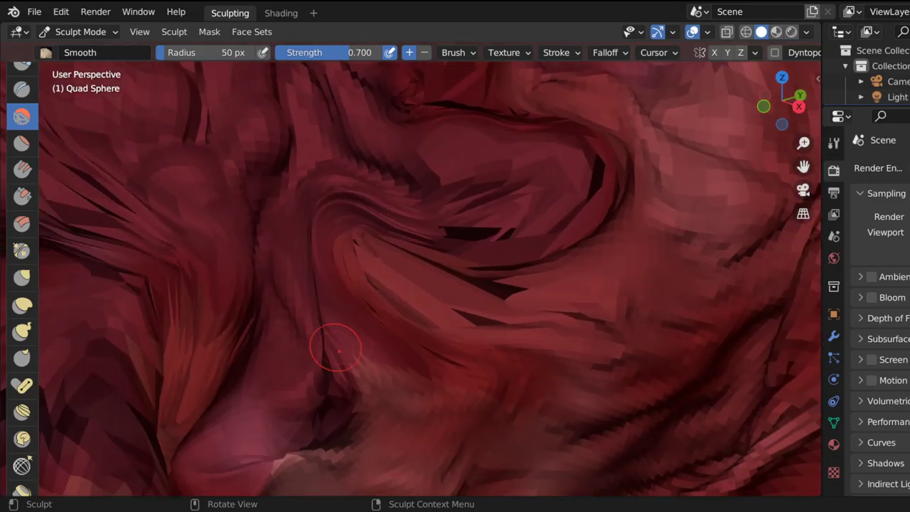
Apply short Cloth strokes to the hollow beside the round lumps, and set the brush radius to 275 px.
{"action": "mouse_move", "coordinate": [640, 235]}
{"action": "middle_mouse_down"}
{"action": "mouse_move", "coordinate": [381, 232]}
{"action": "mouse_move", "coordinate": [139, 174]}
{"action": "mouse_move", "coordinate": [114, 75]}
{"action": "middle_mouse_up"}
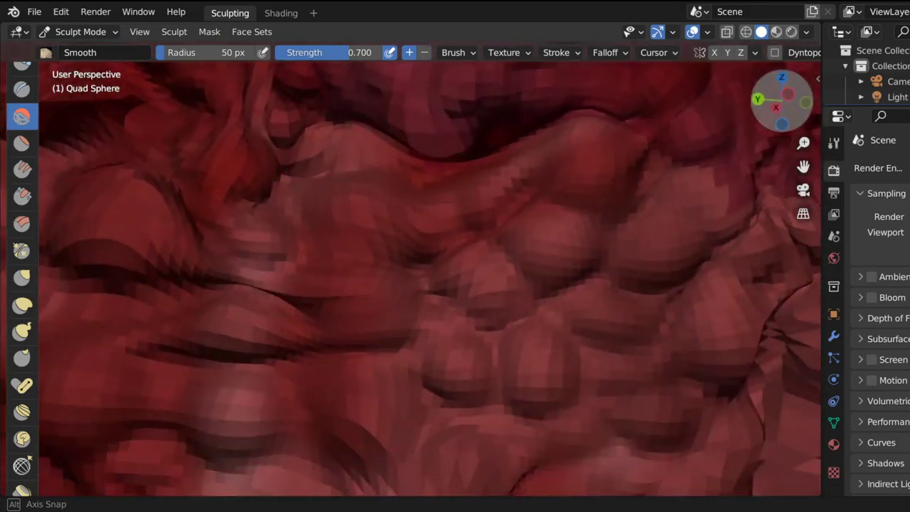
{"action": "middle_click_drag", "start_coordinate": [427, 270], "coordinate": [625, 298]}
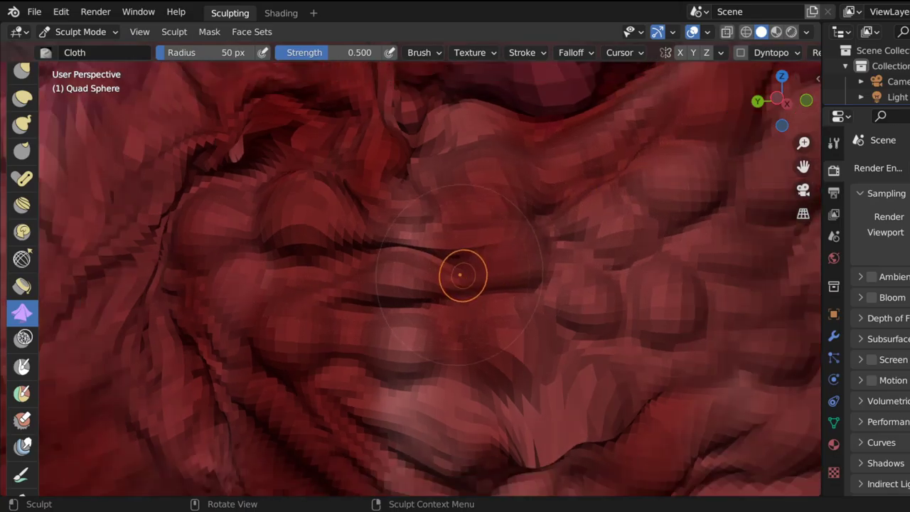
{"action": "left_click_drag", "start_coordinate": [782, 101], "coordinate": [764, 107]}
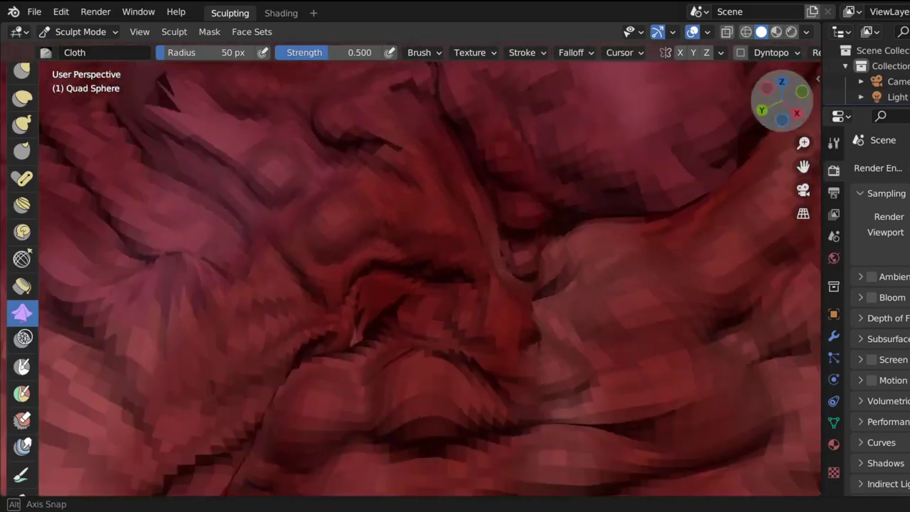
{"action": "middle_click_drag", "start_coordinate": [526, 185], "coordinate": [587, 125]}
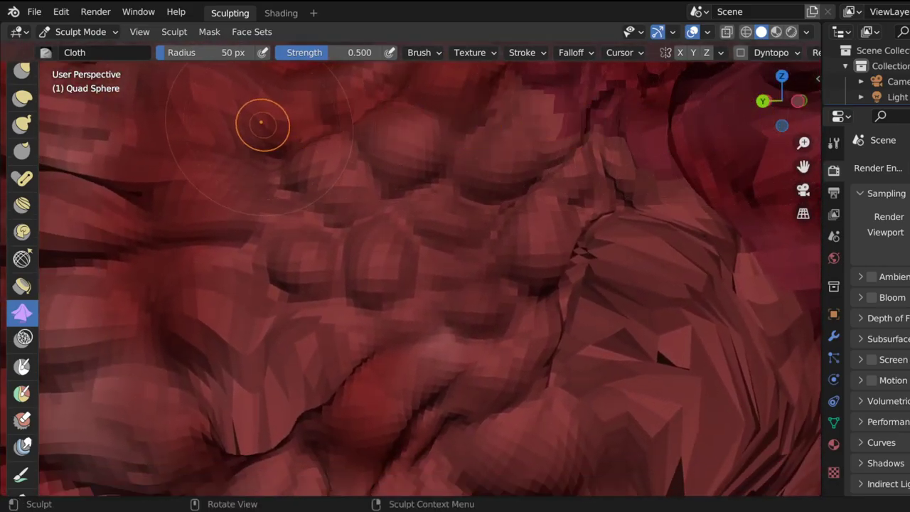
{"action": "key", "text": "f"}
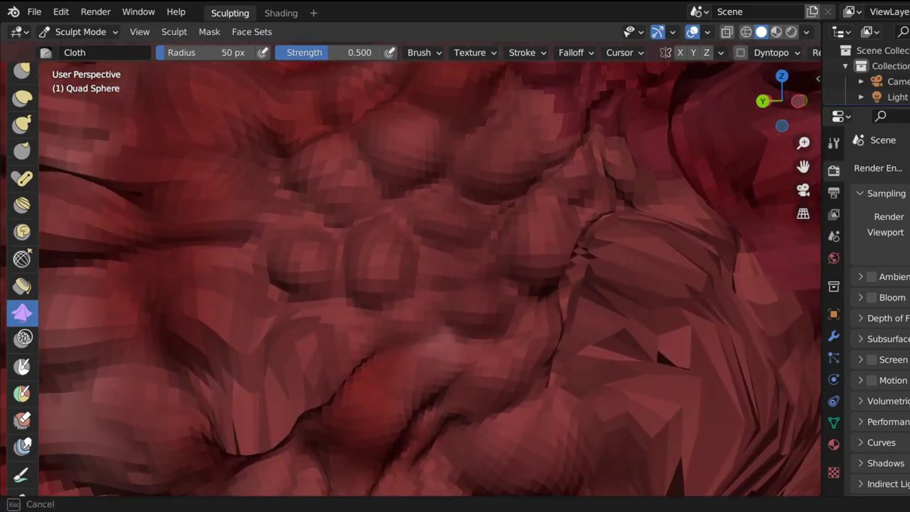
{"action": "left_click_drag", "start_coordinate": [286, 142], "coordinate": [302, 129]}
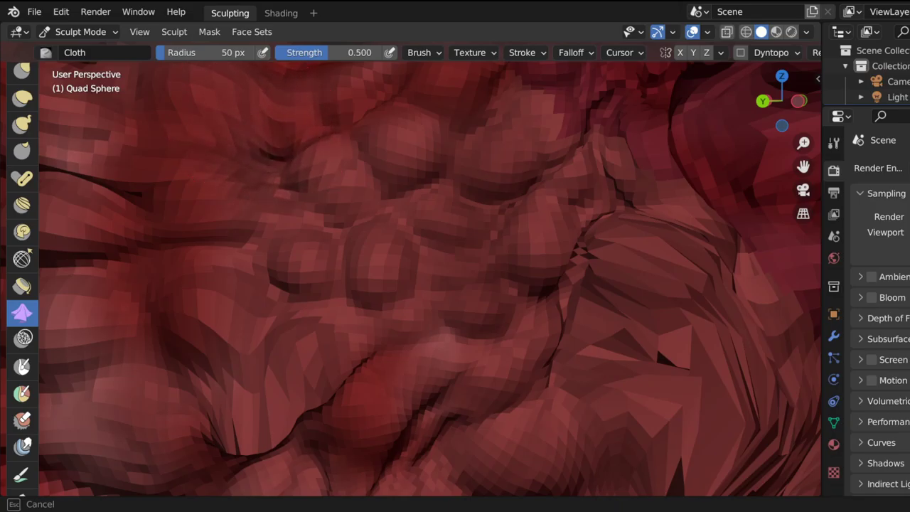
{"action": "left_click_drag", "start_coordinate": [246, 175], "coordinate": [229, 169]}
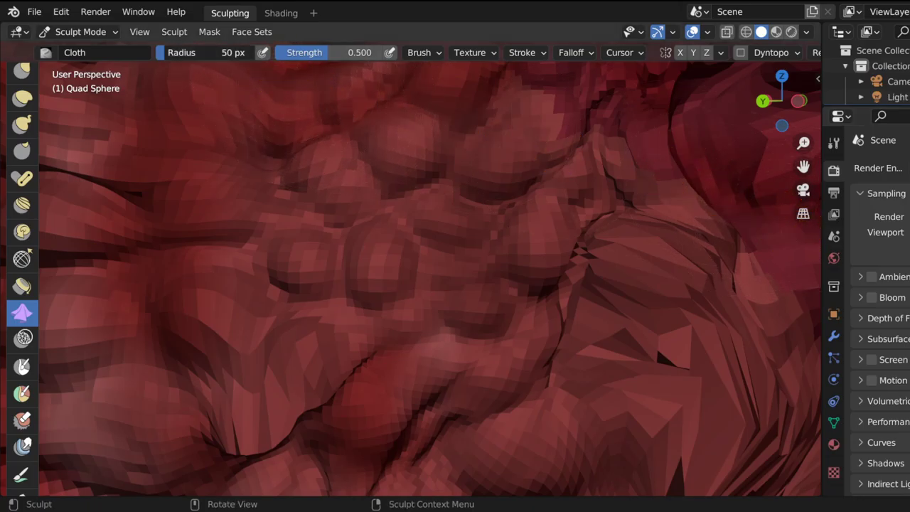
{"action": "left_click_drag", "start_coordinate": [209, 53], "coordinate": [210, 52]}
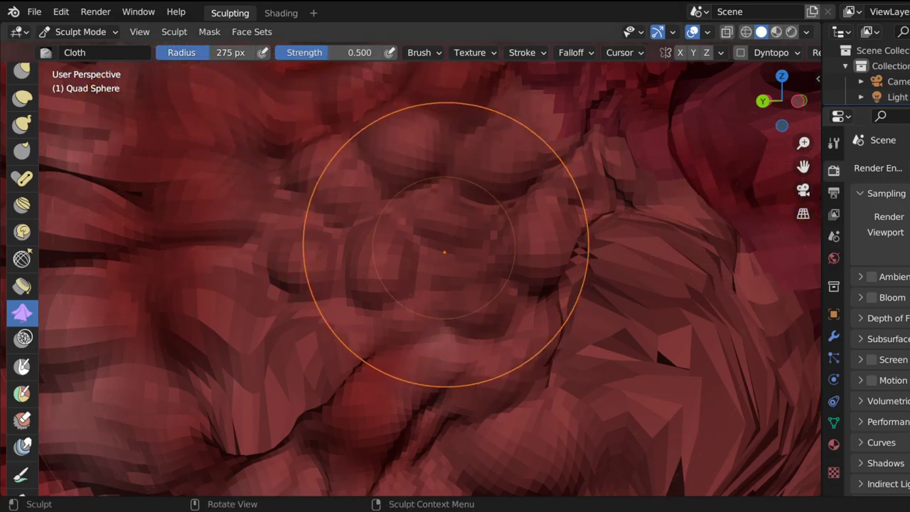
{"action": "scroll", "coordinate": [496, 240], "scroll_direction": "down", "scroll_amount": 1}
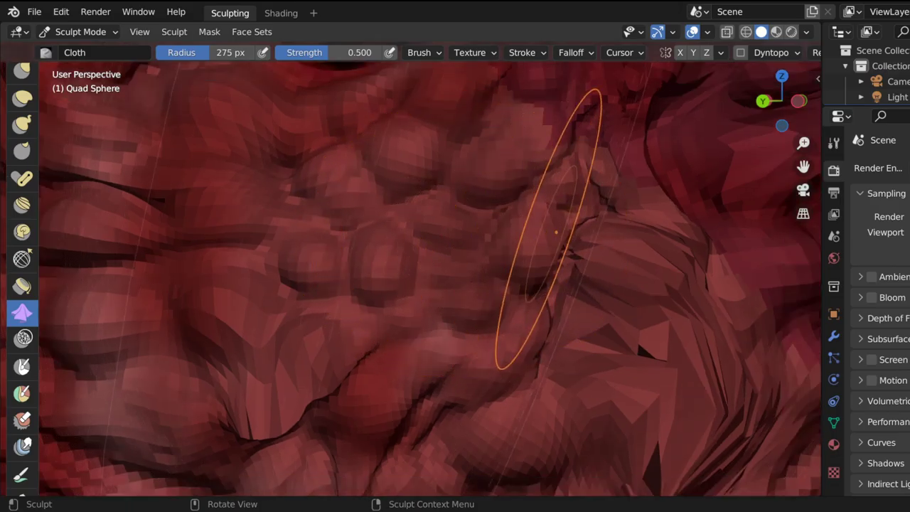
Crumple the round lumps and the neighbouring jagged creased patch with large Cloth strokes in several directions.
{"action": "mouse_move", "coordinate": [485, 248]}
{"action": "left_mouse_down"}
{"action": "mouse_move", "coordinate": [526, 220]}
{"action": "mouse_move", "coordinate": [590, 341]}
{"action": "mouse_move", "coordinate": [427, 327]}
{"action": "mouse_move", "coordinate": [384, 313]}
{"action": "mouse_move", "coordinate": [391, 292]}
{"action": "mouse_move", "coordinate": [405, 306]}
{"action": "mouse_move", "coordinate": [490, 312]}
{"action": "mouse_move", "coordinate": [562, 299]}
{"action": "mouse_move", "coordinate": [569, 284]}
{"action": "mouse_move", "coordinate": [504, 249]}
{"action": "mouse_move", "coordinate": [441, 234]}
{"action": "mouse_move", "coordinate": [384, 249]}
{"action": "mouse_move", "coordinate": [555, 263]}
{"action": "mouse_move", "coordinate": [590, 242]}
{"action": "mouse_move", "coordinate": [568, 220]}
{"action": "mouse_move", "coordinate": [519, 214]}
{"action": "mouse_move", "coordinate": [463, 249]}
{"action": "mouse_move", "coordinate": [533, 178]}
{"action": "mouse_move", "coordinate": [427, 263]}
{"action": "mouse_move", "coordinate": [441, 284]}
{"action": "mouse_move", "coordinate": [398, 327]}
{"action": "mouse_move", "coordinate": [426, 206]}
{"action": "mouse_move", "coordinate": [405, 171]}
{"action": "mouse_move", "coordinate": [413, 160]}
{"action": "mouse_move", "coordinate": [391, 152]}
{"action": "mouse_move", "coordinate": [419, 178]}
{"action": "mouse_move", "coordinate": [409, 181]}
{"action": "mouse_move", "coordinate": [426, 135]}
{"action": "left_mouse_up"}
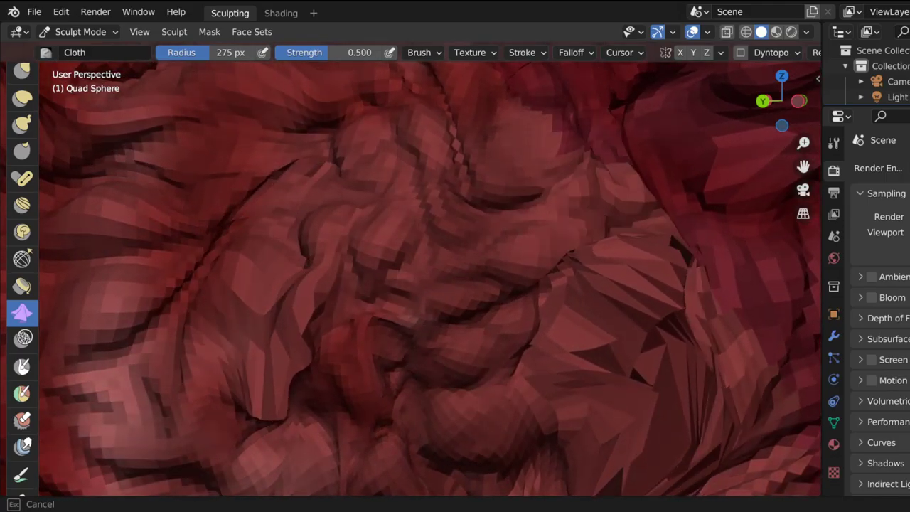
{"action": "mouse_move", "coordinate": [419, 213]}
{"action": "left_mouse_down"}
{"action": "mouse_move", "coordinate": [401, 298]}
{"action": "mouse_move", "coordinate": [391, 266]}
{"action": "mouse_move", "coordinate": [363, 285]}
{"action": "mouse_move", "coordinate": [426, 331]}
{"action": "mouse_move", "coordinate": [430, 324]}
{"action": "mouse_move", "coordinate": [413, 310]}
{"action": "mouse_move", "coordinate": [427, 310]}
{"action": "mouse_move", "coordinate": [426, 324]}
{"action": "mouse_move", "coordinate": [416, 298]}
{"action": "mouse_move", "coordinate": [429, 322]}
{"action": "mouse_move", "coordinate": [410, 320]}
{"action": "left_mouse_up"}
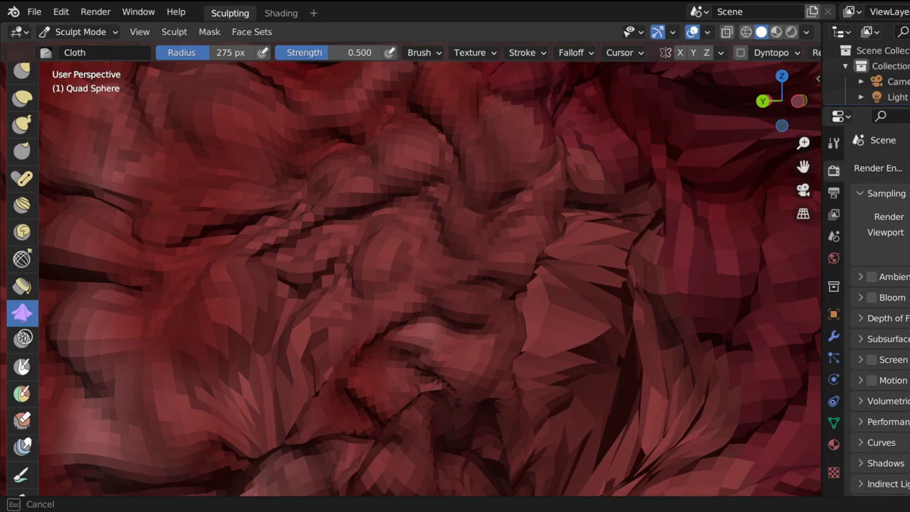
{"action": "left_click_drag", "start_coordinate": [410, 320], "coordinate": [404, 307]}
{"action": "mouse_move", "coordinate": [213, 128]}
{"action": "left_mouse_down"}
{"action": "mouse_move", "coordinate": [142, 121]}
{"action": "mouse_move", "coordinate": [206, 157]}
{"action": "mouse_move", "coordinate": [93, 100]}
{"action": "mouse_move", "coordinate": [71, 114]}
{"action": "left_mouse_up"}
{"action": "mouse_move", "coordinate": [285, 142]}
{"action": "left_mouse_down"}
{"action": "mouse_move", "coordinate": [213, 142]}
{"action": "mouse_move", "coordinate": [235, 171]}
{"action": "mouse_move", "coordinate": [270, 156]}
{"action": "mouse_move", "coordinate": [192, 135]}
{"action": "mouse_move", "coordinate": [206, 157]}
{"action": "mouse_move", "coordinate": [185, 164]}
{"action": "mouse_move", "coordinate": [157, 149]}
{"action": "mouse_move", "coordinate": [192, 143]}
{"action": "mouse_move", "coordinate": [185, 164]}
{"action": "mouse_move", "coordinate": [163, 171]}
{"action": "mouse_move", "coordinate": [206, 305]}
{"action": "mouse_move", "coordinate": [285, 284]}
{"action": "mouse_move", "coordinate": [398, 299]}
{"action": "left_mouse_up"}
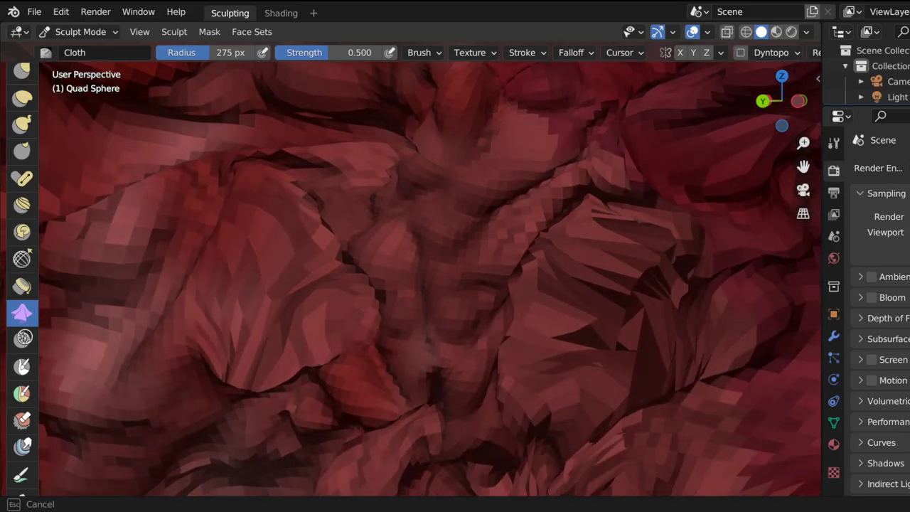
{"action": "left_click_drag", "start_coordinate": [633, 221], "coordinate": [683, 271]}
{"action": "left_click_drag", "start_coordinate": [156, 277], "coordinate": [590, 223]}
Examine the crumpled folds from a distance, from the wrinkled side and close up beside the jagged patch.
{"action": "scroll", "coordinate": [590, 224], "scroll_direction": "down", "scroll_amount": 10}
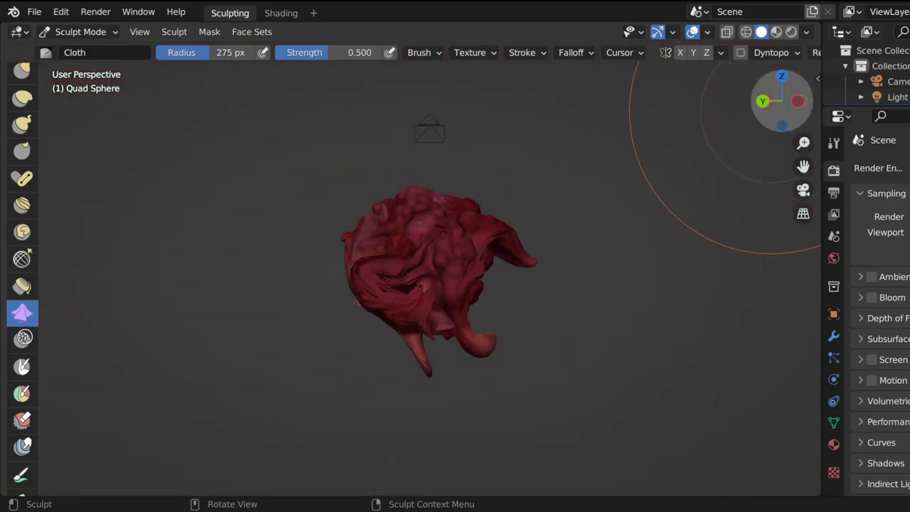
{"action": "mouse_move", "coordinate": [782, 103]}
{"action": "left_mouse_down"}
{"action": "mouse_move", "coordinate": [711, 103]}
{"action": "mouse_move", "coordinate": [768, 106]}
{"action": "left_mouse_up"}
{"action": "scroll", "coordinate": [368, 259], "scroll_direction": "up", "scroll_amount": 10}
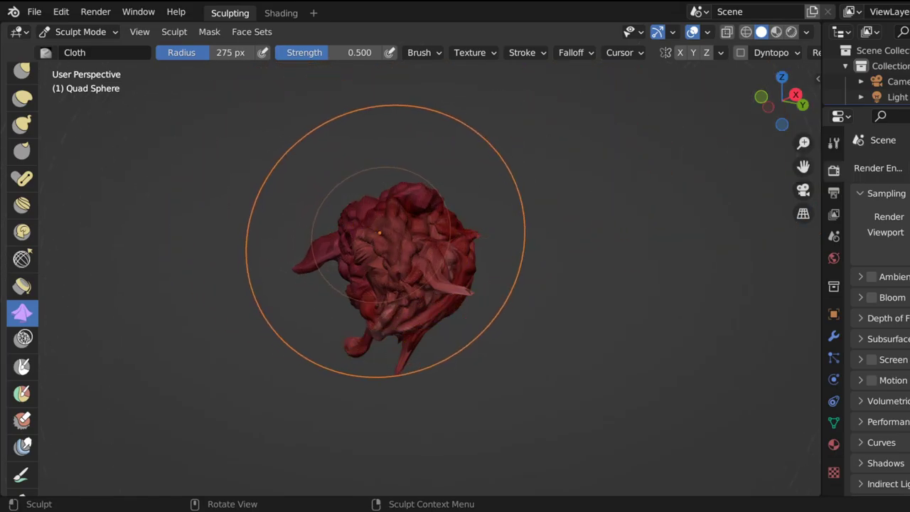
{"action": "scroll", "coordinate": [366, 193], "scroll_direction": "down", "scroll_amount": 6}
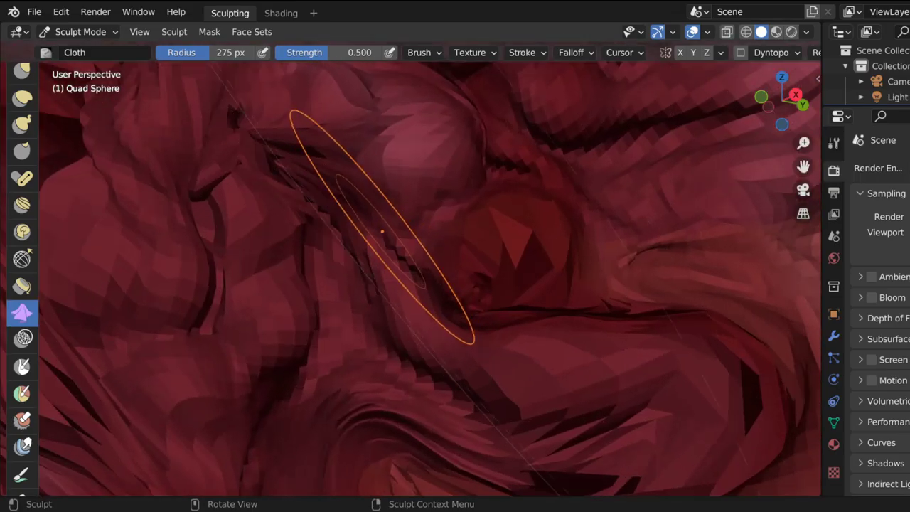
{"action": "middle_click_drag", "start_coordinate": [743, 128], "coordinate": [533, 149]}
{"action": "left_click_drag", "start_coordinate": [775, 101], "coordinate": [757, 105]}
{"action": "scroll", "coordinate": [559, 207], "scroll_direction": "down", "scroll_amount": 2}
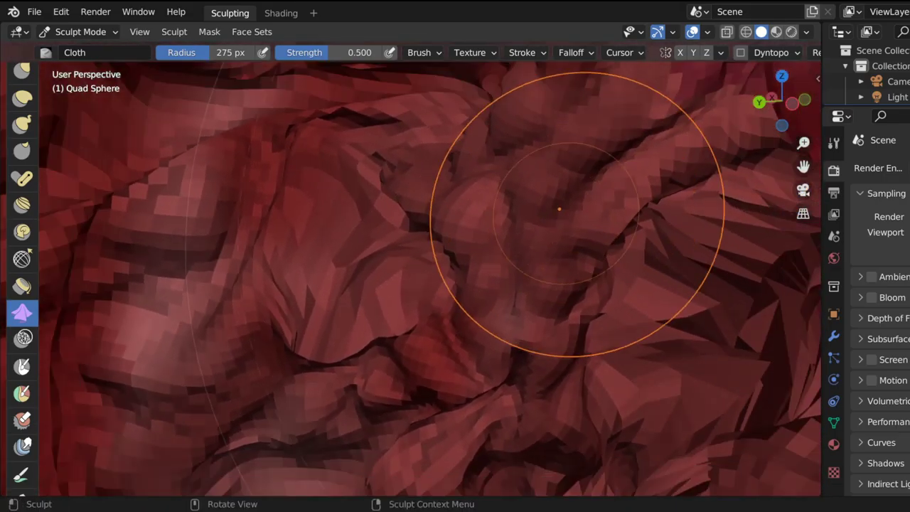
{"action": "scroll", "coordinate": [547, 245], "scroll_direction": "up", "scroll_amount": 5}
{"action": "scroll", "coordinate": [535, 259], "scroll_direction": "down", "scroll_amount": 5}
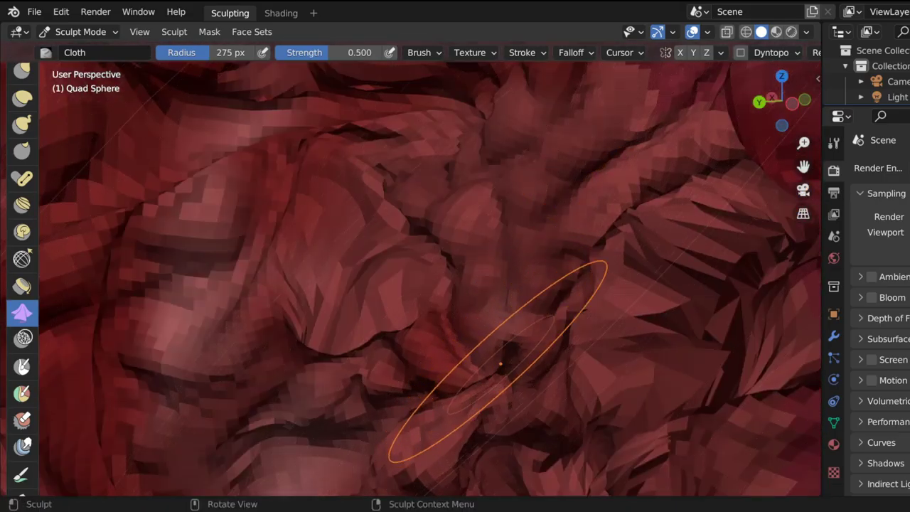
Pull one more Cloth stroke through the crumpled folds, and undo the large Cloth strokes on the lumps.
{"action": "mouse_move", "coordinate": [419, 337]}
{"action": "left_mouse_down"}
{"action": "mouse_move", "coordinate": [458, 322]}
{"action": "mouse_move", "coordinate": [466, 338]}
{"action": "mouse_move", "coordinate": [409, 320]}
{"action": "mouse_move", "coordinate": [427, 298]}
{"action": "mouse_move", "coordinate": [483, 306]}
{"action": "mouse_move", "coordinate": [420, 242]}
{"action": "mouse_move", "coordinate": [452, 186]}
{"action": "left_mouse_up"}
{"action": "key", "text": "ctrl+z"}
{"action": "key", "text": "ctrl+z"}
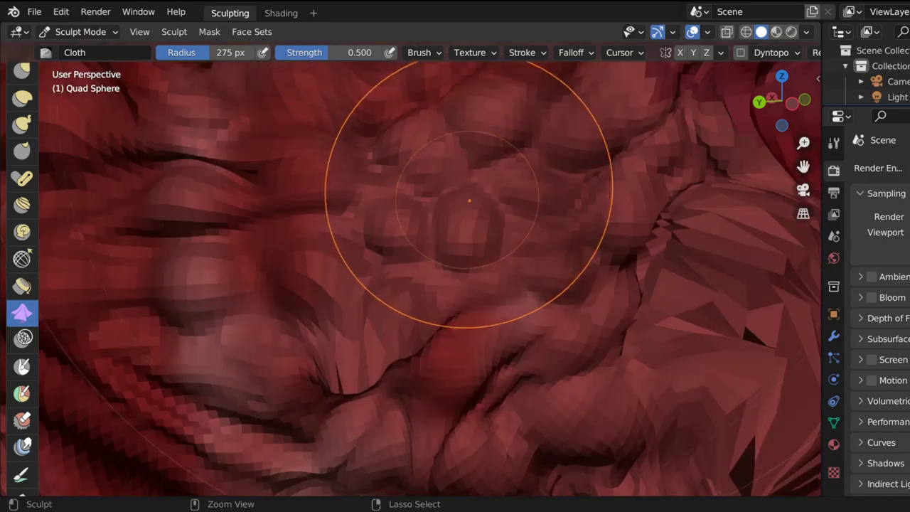
Apply short 275 px Cloth strokes to the lumpy body from a far zoom distance, with the whole creature inside the brush.
{"action": "scroll", "coordinate": [642, 223], "scroll_direction": "down", "scroll_amount": 10}
{"action": "middle_click_drag", "start_coordinate": [786, 128], "coordinate": [661, 132]}
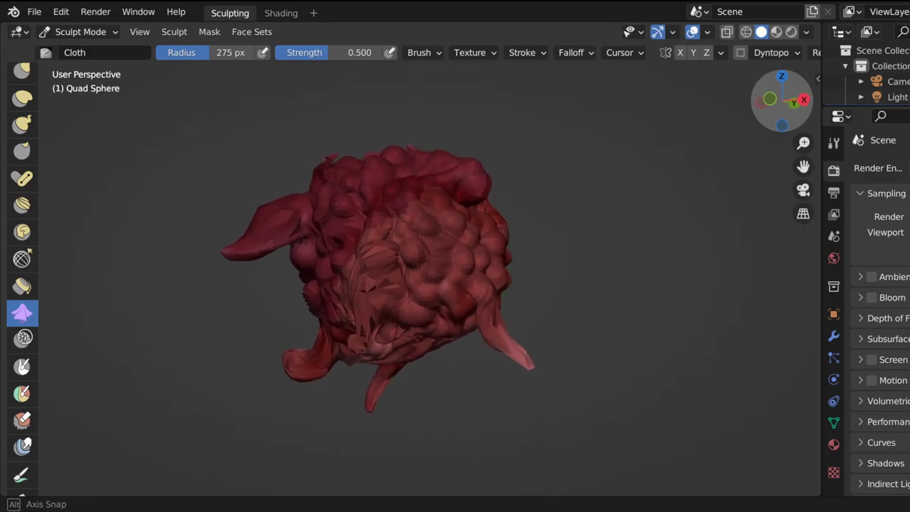
{"action": "middle_click_drag", "start_coordinate": [662, 132], "coordinate": [670, 142]}
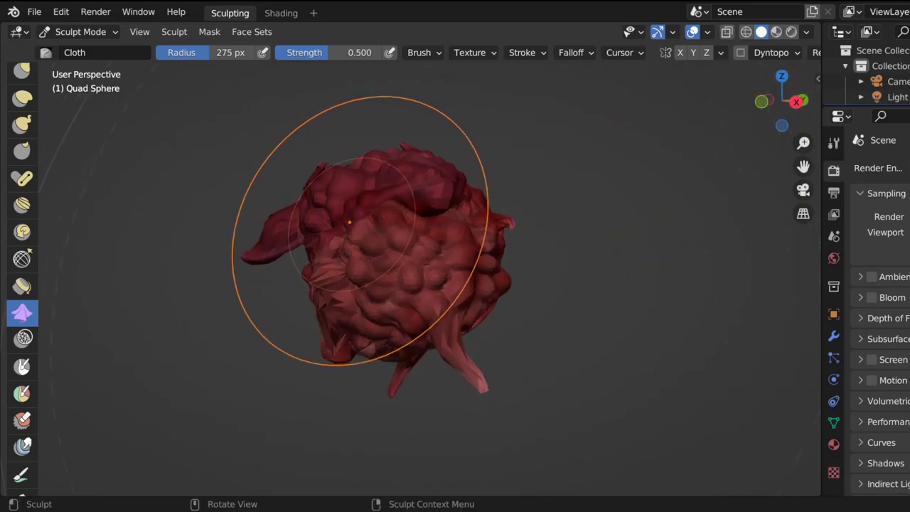
{"action": "scroll", "coordinate": [384, 216], "scroll_direction": "down", "scroll_amount": 7}
{"action": "left_click_drag", "start_coordinate": [402, 272], "coordinate": [404, 277]}
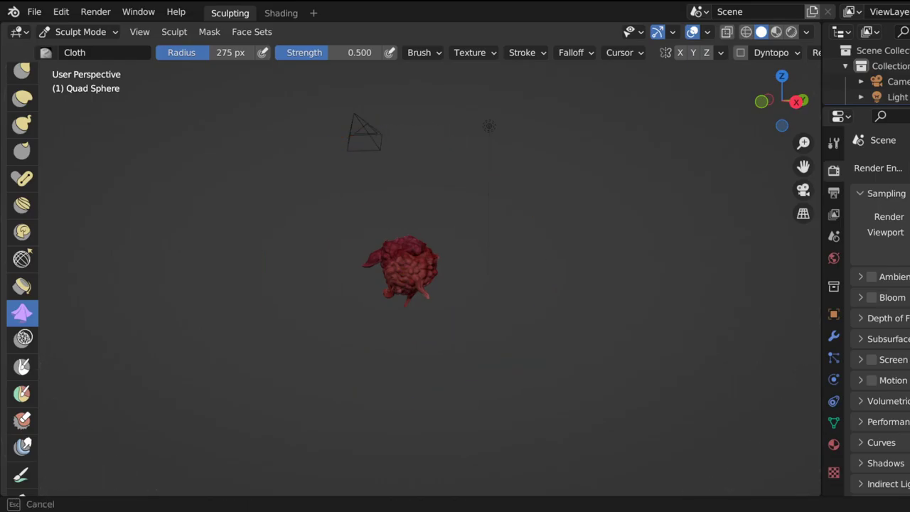
{"action": "left_click_drag", "start_coordinate": [428, 291], "coordinate": [434, 295]}
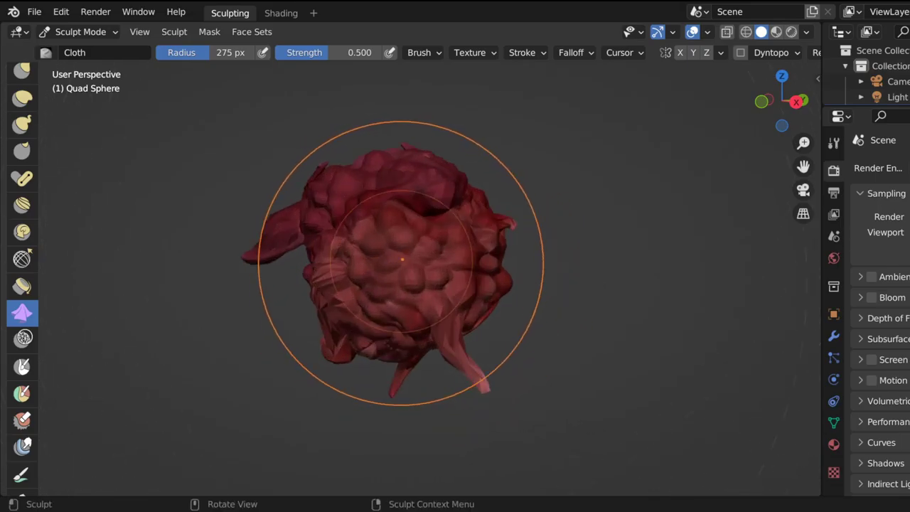
Crumple the whole creature with a long Cloth stroke over the round lumps at medium distance, and undo it.
{"action": "scroll", "coordinate": [402, 260], "scroll_direction": "up", "scroll_amount": 2}
{"action": "middle_click_drag", "start_coordinate": [402, 259], "coordinate": [401, 263], "text": "ctrl"}
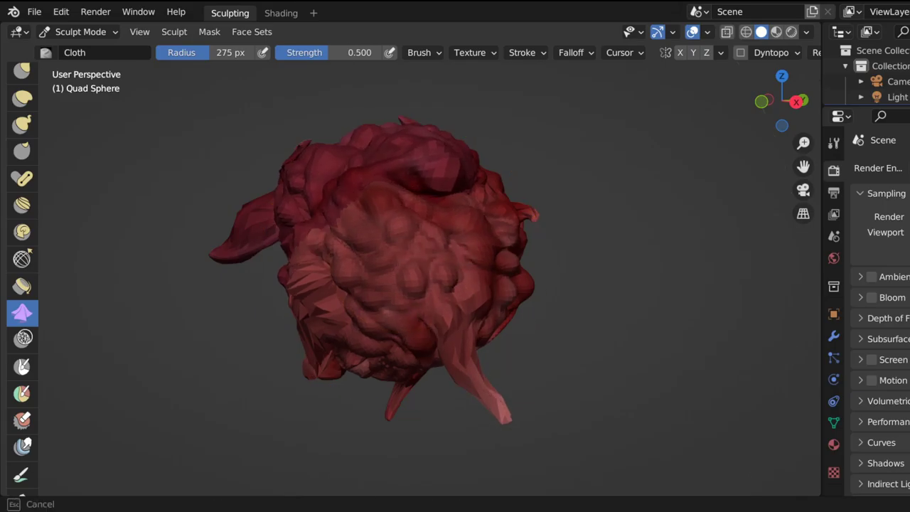
{"action": "left_click_drag", "start_coordinate": [404, 256], "coordinate": [410, 209]}
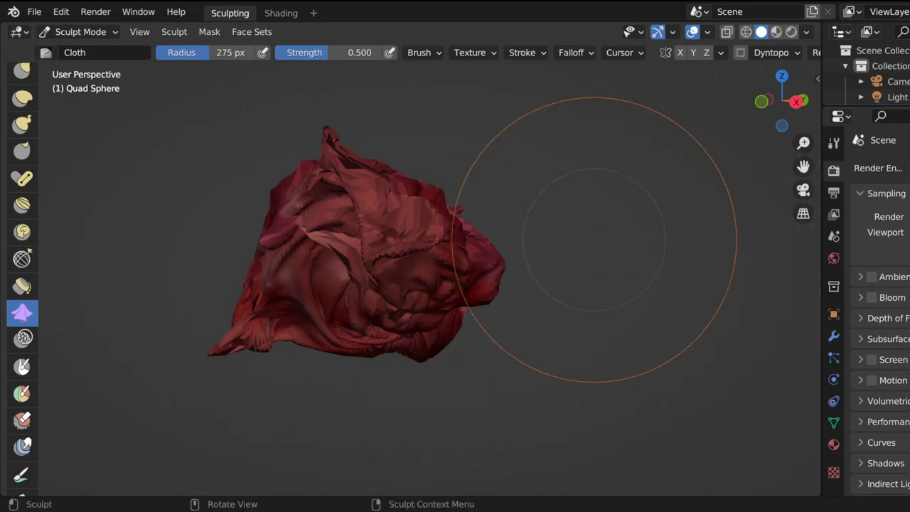
{"action": "mouse_move", "coordinate": [782, 110]}
{"action": "left_mouse_down"}
{"action": "mouse_move", "coordinate": [822, 120]}
{"action": "mouse_move", "coordinate": [775, 96]}
{"action": "mouse_move", "coordinate": [782, 101]}
{"action": "mouse_move", "coordinate": [771, 109]}
{"action": "left_mouse_up"}
{"action": "key", "text": "ctrl+z"}
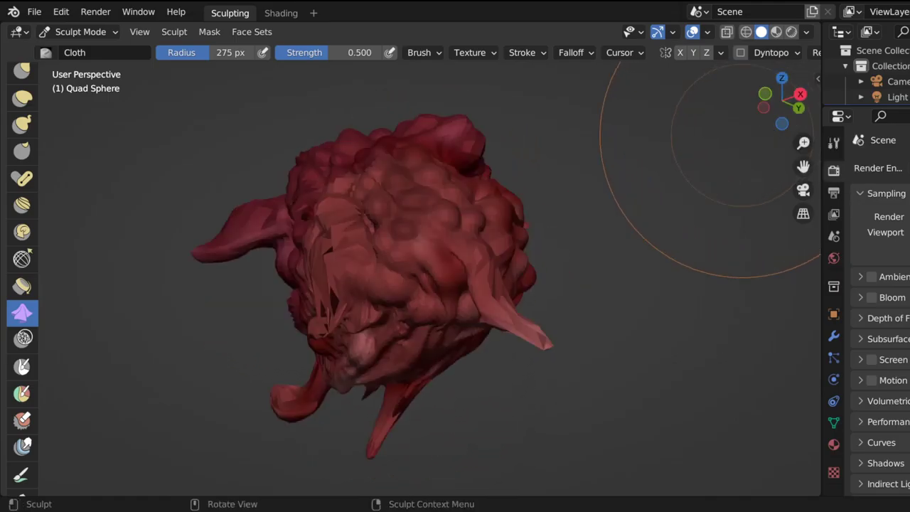
Reduce the Cloth brush radius to 10 px, and raise it to 50 px.
{"action": "scroll", "coordinate": [598, 212], "scroll_direction": "down", "scroll_amount": 9}
{"action": "scroll", "coordinate": [392, 322], "scroll_direction": "up", "scroll_amount": 2}
{"action": "scroll", "coordinate": [392, 321], "scroll_direction": "up", "scroll_amount": 9}
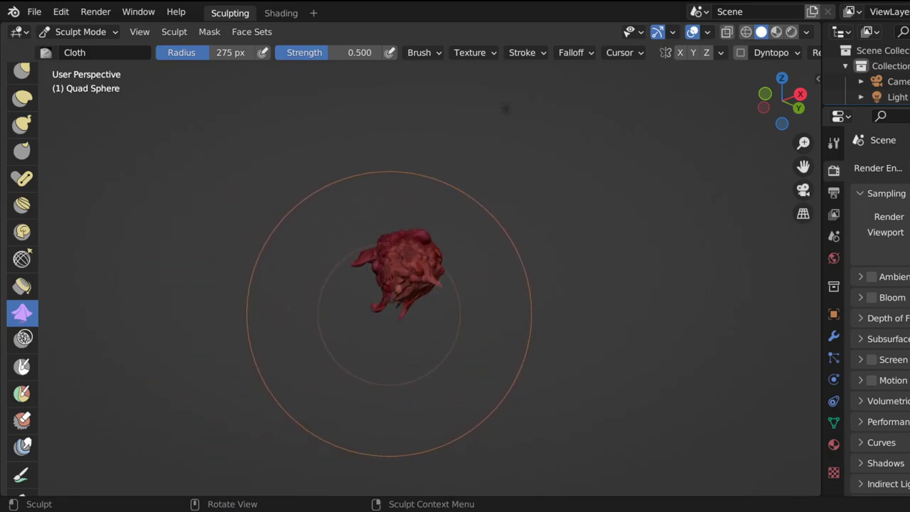
{"action": "scroll", "coordinate": [386, 312], "scroll_direction": "down", "scroll_amount": 6}
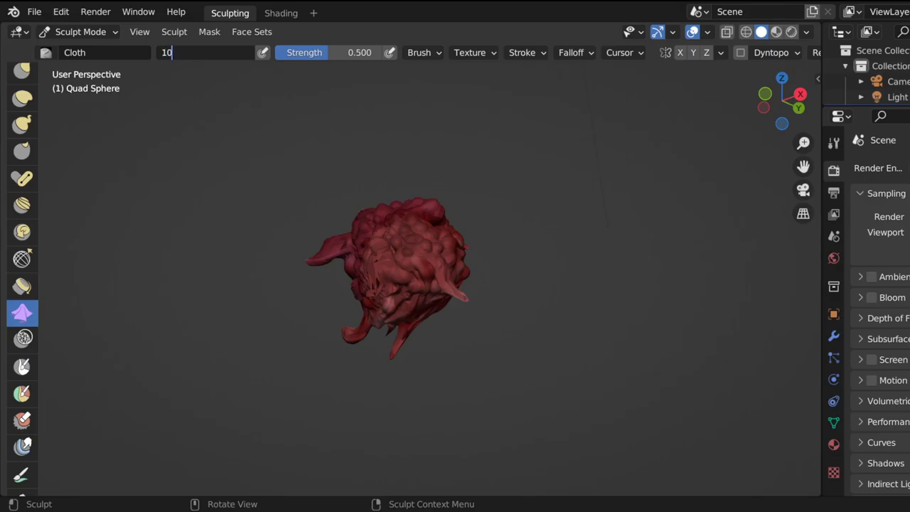
{"action": "key", "text": "Return"}
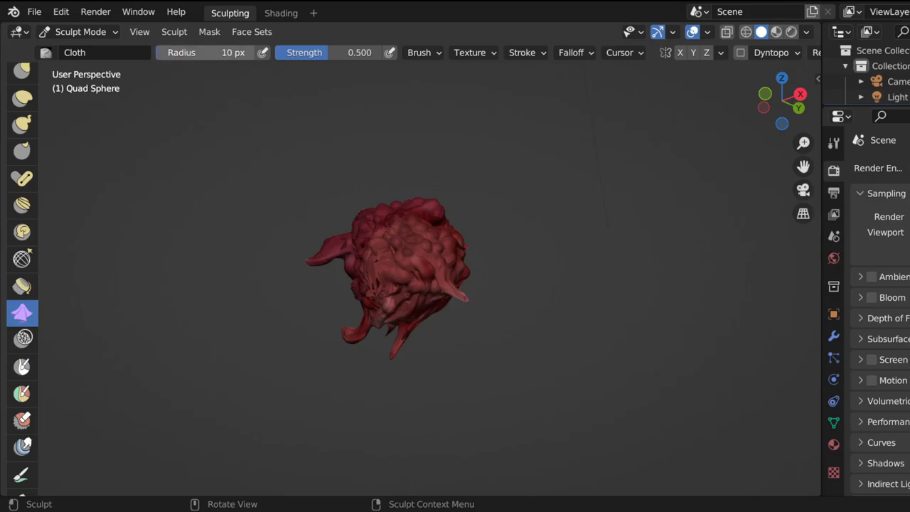
{"action": "double_click", "coordinate": [213, 53]}
{"action": "type", "text": "50"}
{"action": "key", "text": "Return"}
Pull a short Cloth stroke across the lumps between the jagged creased patch and the long pointed limb.
{"action": "scroll", "coordinate": [377, 246], "scroll_direction": "up", "scroll_amount": 4}
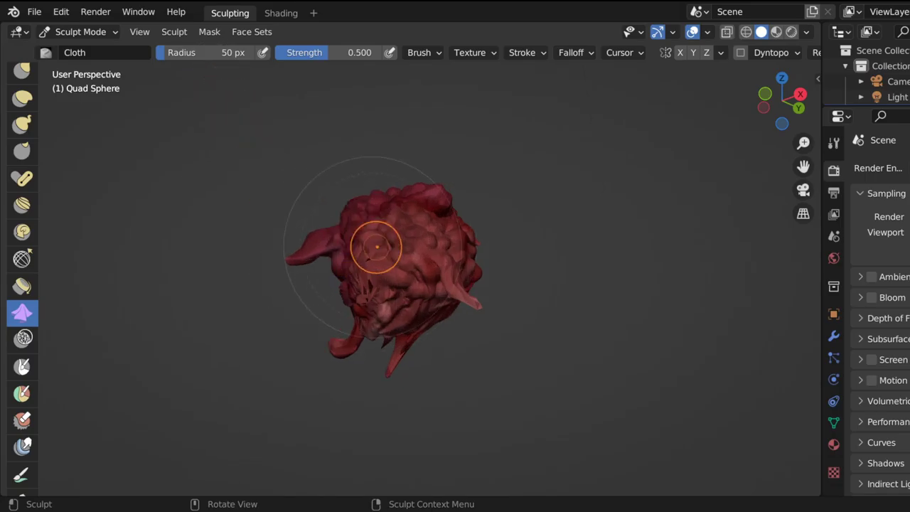
{"action": "scroll", "coordinate": [387, 264], "scroll_direction": "up", "scroll_amount": 3}
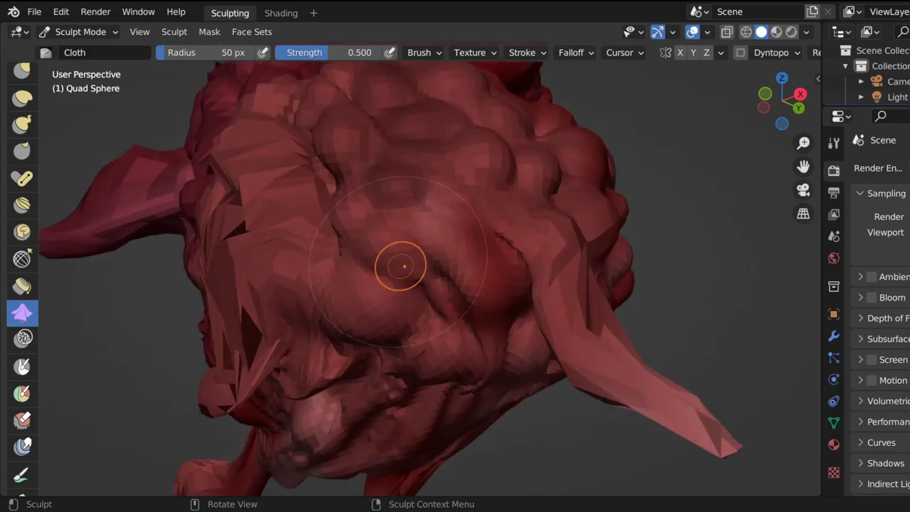
{"action": "left_click_drag", "start_coordinate": [404, 266], "coordinate": [410, 267]}
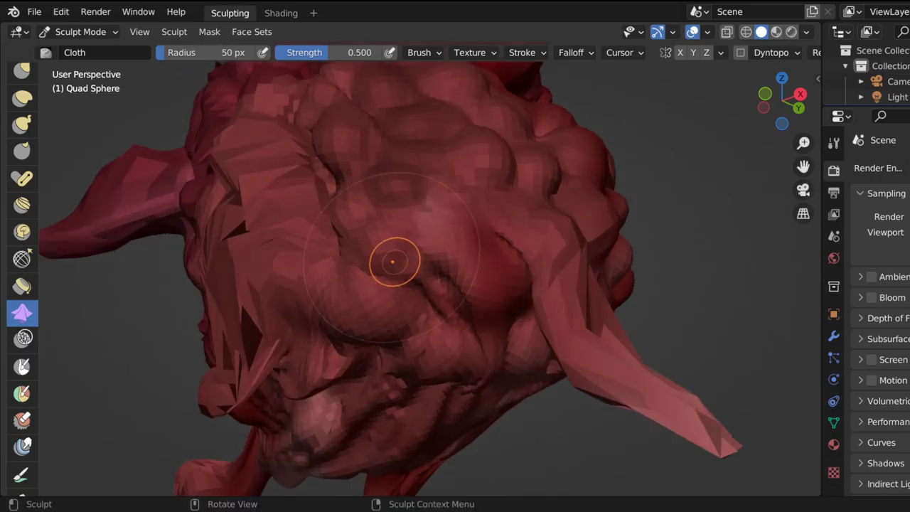
Apply a tiny Cloth stroke inside the dark red hollow among the deep folds, working very close up.
{"action": "scroll", "coordinate": [398, 262], "scroll_direction": "down", "scroll_amount": 5}
{"action": "scroll", "coordinate": [401, 263], "scroll_direction": "up", "scroll_amount": 14}
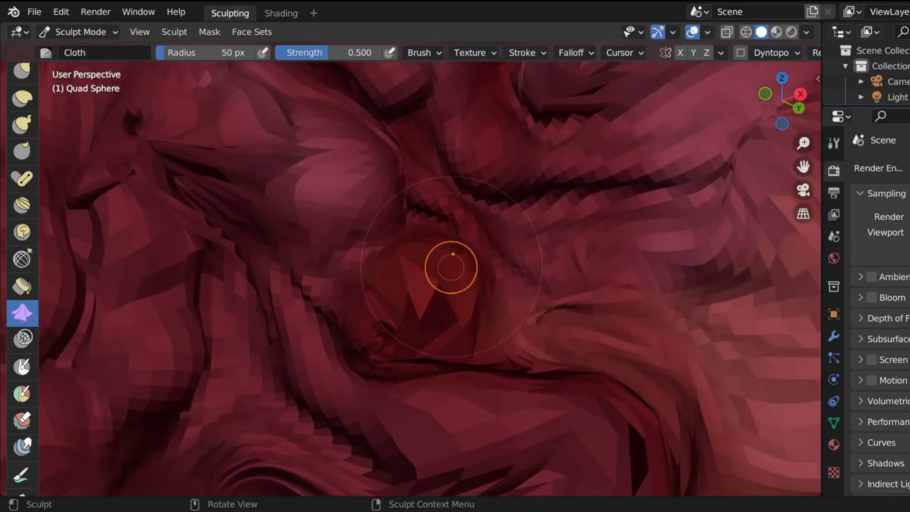
{"action": "left_click_drag", "start_coordinate": [451, 264], "coordinate": [462, 266]}
{"action": "scroll", "coordinate": [615, 271], "scroll_direction": "down", "scroll_amount": 5}
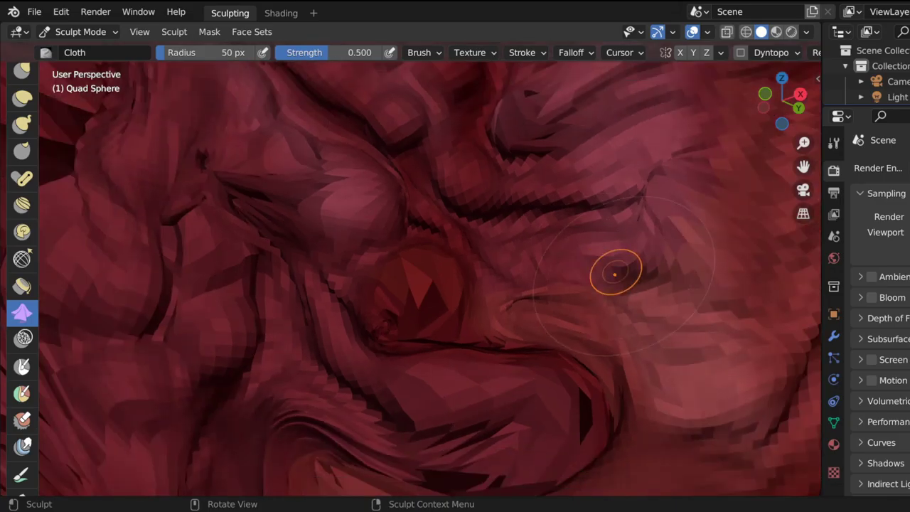
{"action": "scroll", "coordinate": [615, 271], "scroll_direction": "up", "scroll_amount": 3}
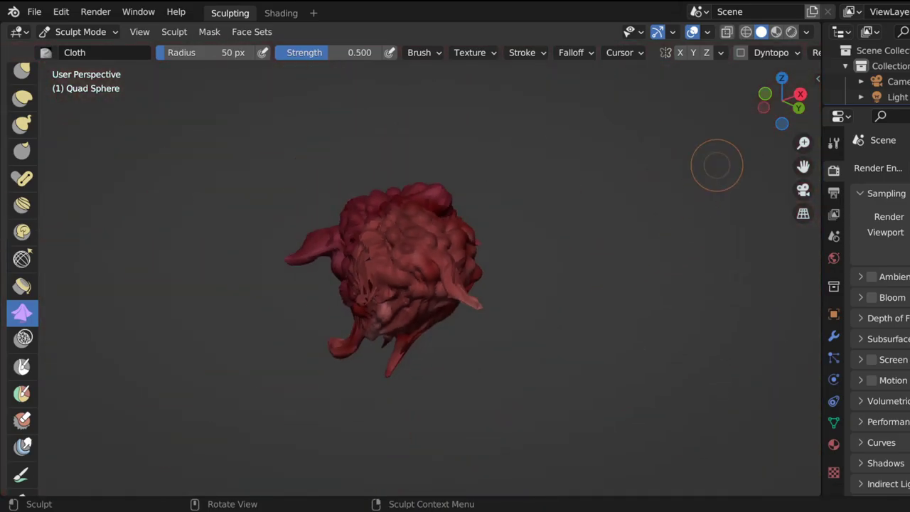
Pull short Cloth strokes over the light wrinkled patch on the creature's opposite side.
{"action": "mouse_move", "coordinate": [783, 100]}
{"action": "left_mouse_down"}
{"action": "mouse_move", "coordinate": [729, 107]}
{"action": "mouse_move", "coordinate": [769, 100]}
{"action": "left_mouse_up"}
{"action": "scroll", "coordinate": [414, 252], "scroll_direction": "up", "scroll_amount": 4}
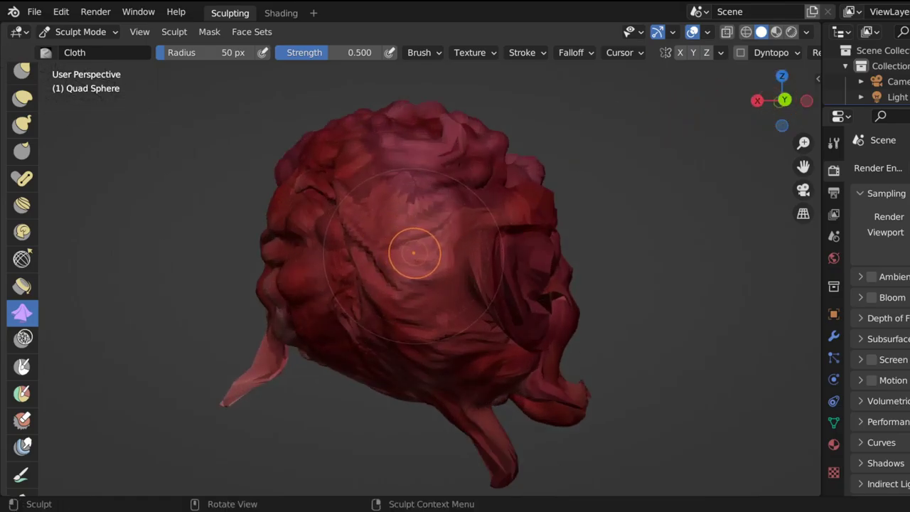
{"action": "scroll", "coordinate": [416, 254], "scroll_direction": "up", "scroll_amount": 4}
{"action": "left_click_drag", "start_coordinate": [414, 254], "coordinate": [408, 228]}
{"action": "scroll", "coordinate": [414, 228], "scroll_direction": "down", "scroll_amount": 5}
{"action": "scroll", "coordinate": [414, 227], "scroll_direction": "down", "scroll_amount": 5}
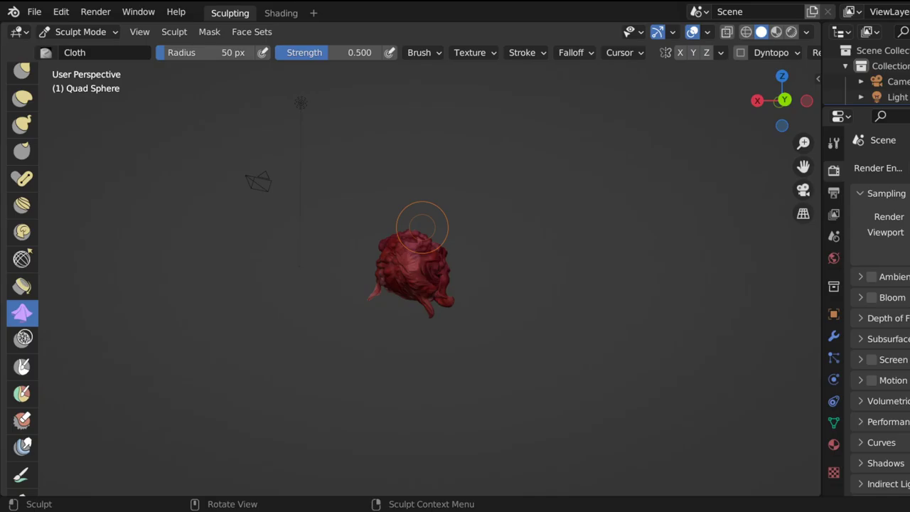
{"action": "scroll", "coordinate": [394, 291], "scroll_direction": "up", "scroll_amount": 10}
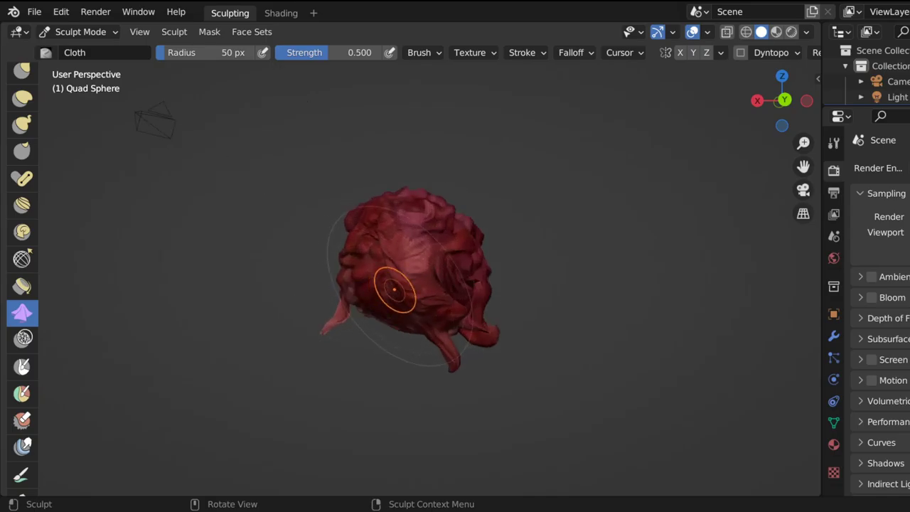
{"action": "left_click_drag", "start_coordinate": [404, 248], "coordinate": [418, 243]}
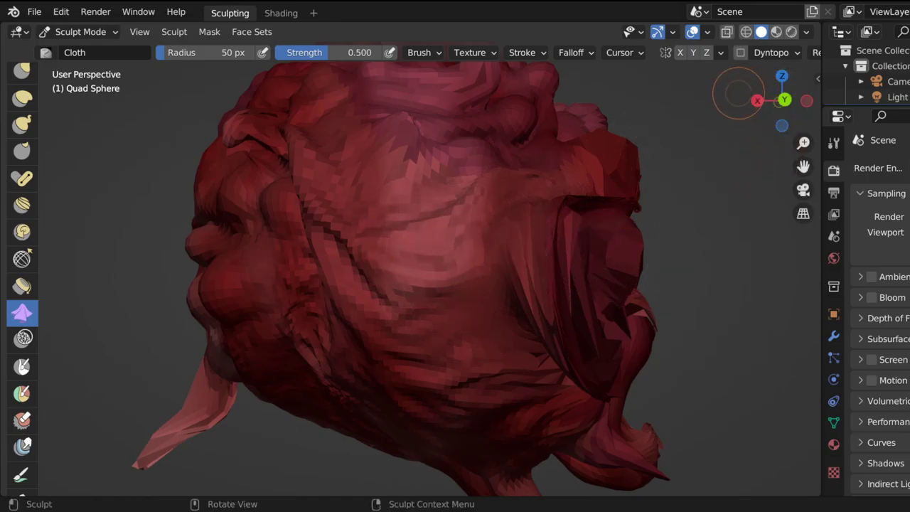
{"action": "left_click_drag", "start_coordinate": [775, 100], "coordinate": [732, 117]}
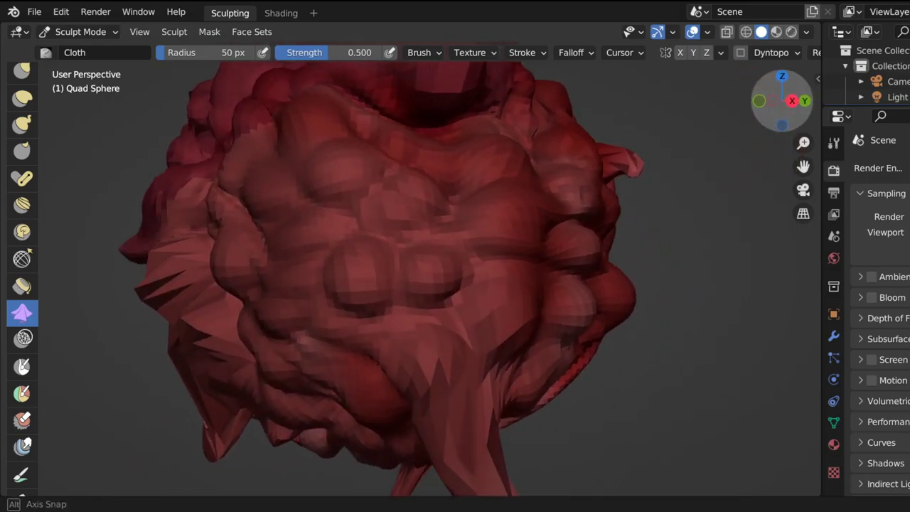
{"action": "scroll", "coordinate": [473, 178], "scroll_direction": "down", "scroll_amount": 10}
{"action": "mouse_move", "coordinate": [350, 260]}
{"action": "left_mouse_down"}
{"action": "mouse_move", "coordinate": [374, 247]}
{"action": "mouse_move", "coordinate": [355, 248]}
{"action": "left_mouse_up"}
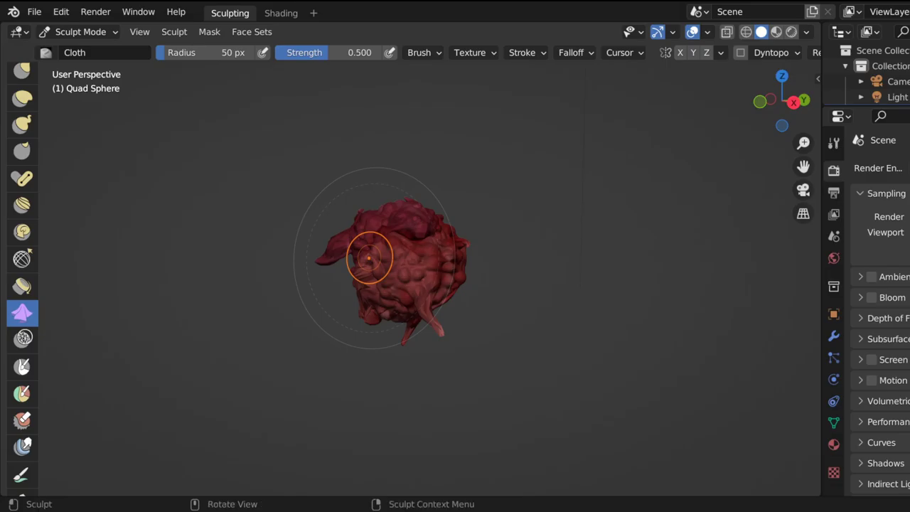
{"action": "key", "text": "ctrl"}
{"action": "key", "text": "ctrl+z"}
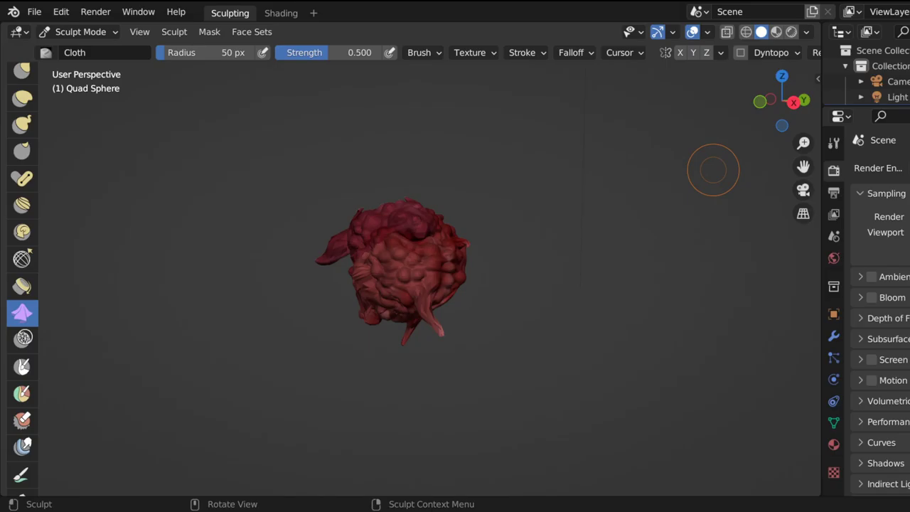
Save the red quad sphere sculpt as titled.blend.
{"action": "scroll", "coordinate": [284, 189], "scroll_direction": "down", "scroll_amount": 5}
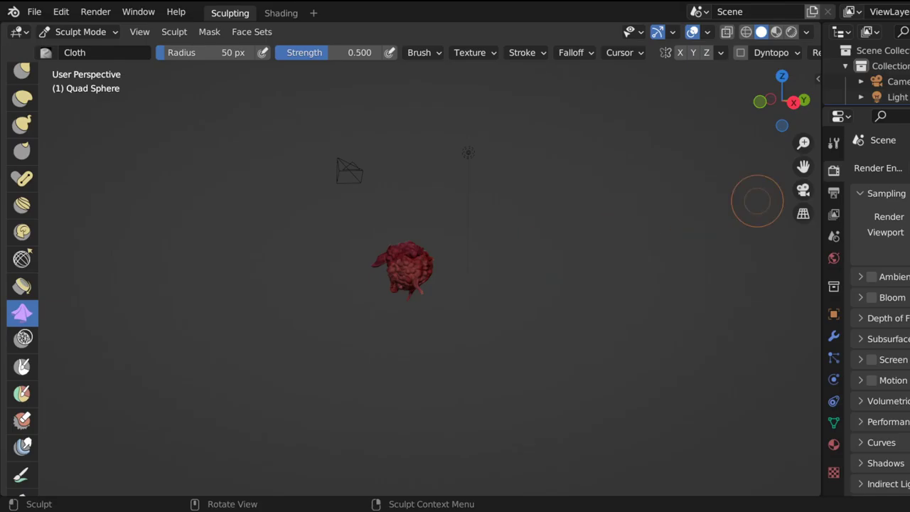
{"action": "mouse_move", "coordinate": [796, 119]}
{"action": "left_mouse_down"}
{"action": "mouse_move", "coordinate": [765, 103]}
{"action": "mouse_move", "coordinate": [771, 89]}
{"action": "mouse_move", "coordinate": [782, 96]}
{"action": "mouse_move", "coordinate": [778, 110]}
{"action": "left_mouse_up"}
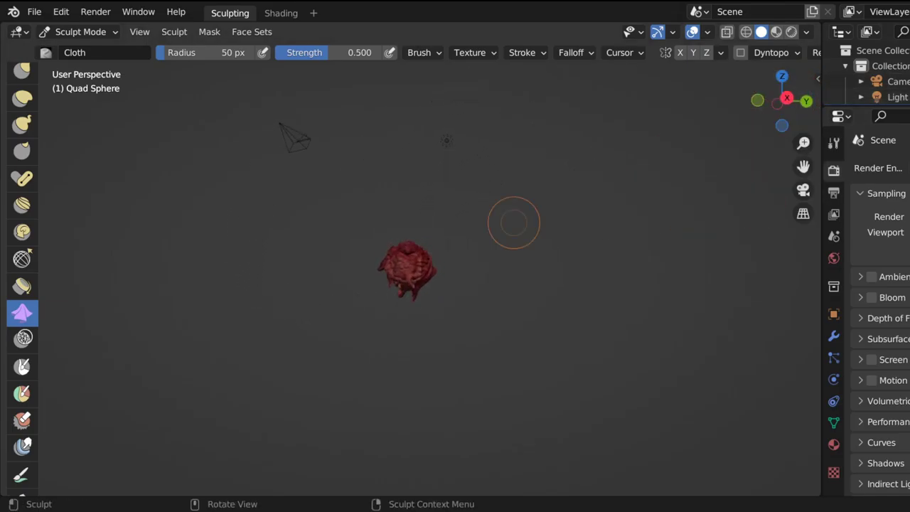
{"action": "scroll", "coordinate": [406, 259], "scroll_direction": "up", "scroll_amount": 5}
{"action": "scroll", "coordinate": [406, 259], "scroll_direction": "up", "scroll_amount": 3}
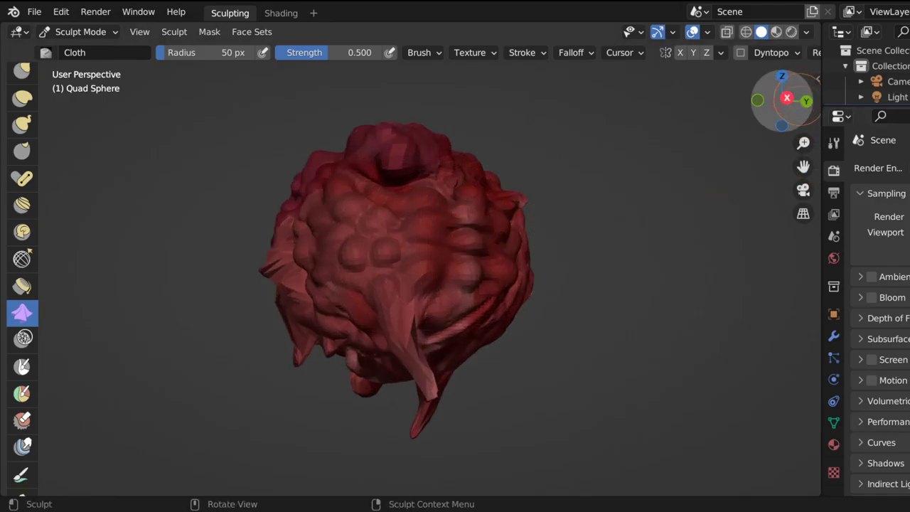
{"action": "mouse_move", "coordinate": [782, 99]}
{"action": "left_mouse_down"}
{"action": "mouse_move", "coordinate": [780, 121]}
{"action": "mouse_move", "coordinate": [764, 87]}
{"action": "left_mouse_up"}
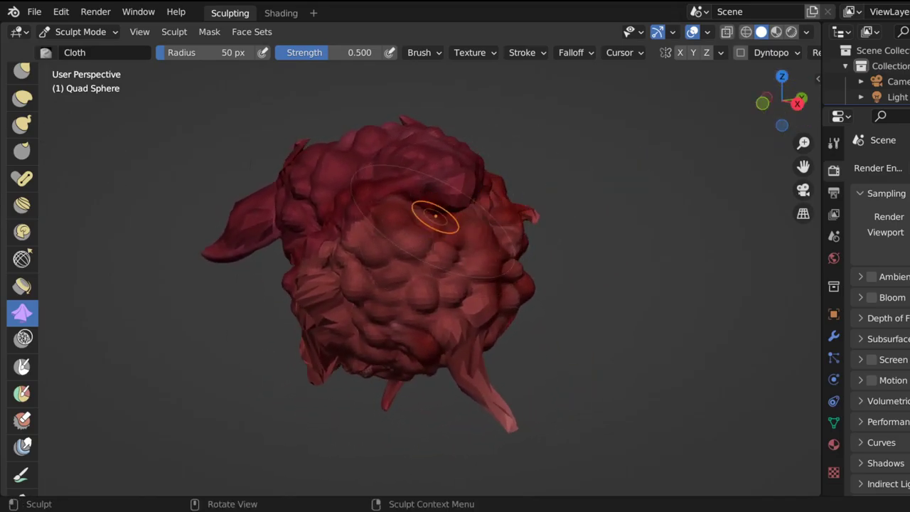
{"action": "scroll", "coordinate": [435, 214], "scroll_direction": "down", "scroll_amount": 5}
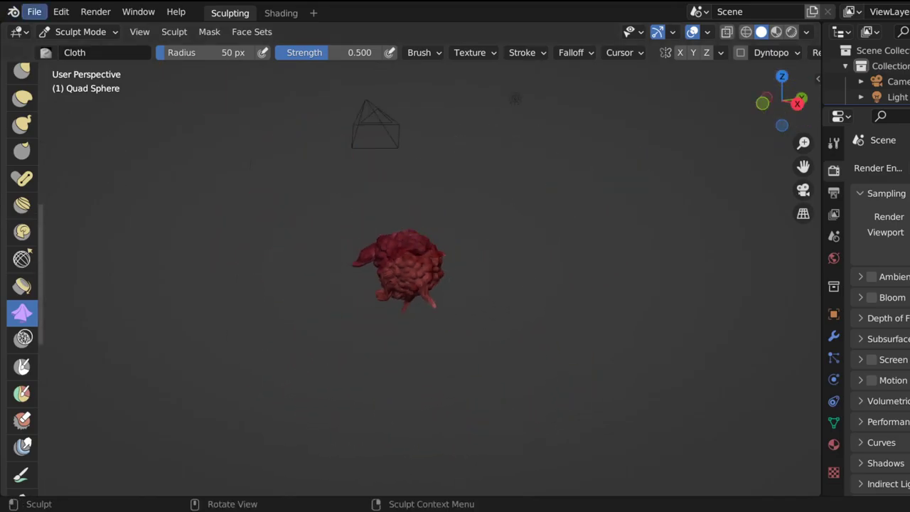
{"action": "left_click", "coordinate": [35, 11]}
{"action": "mouse_move", "coordinate": [73, 61]}
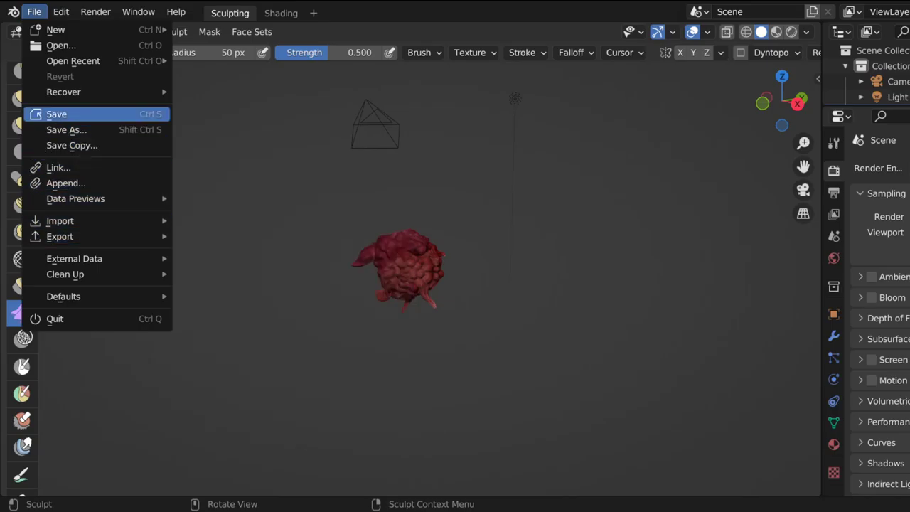
{"action": "left_click", "coordinate": [84, 134]}
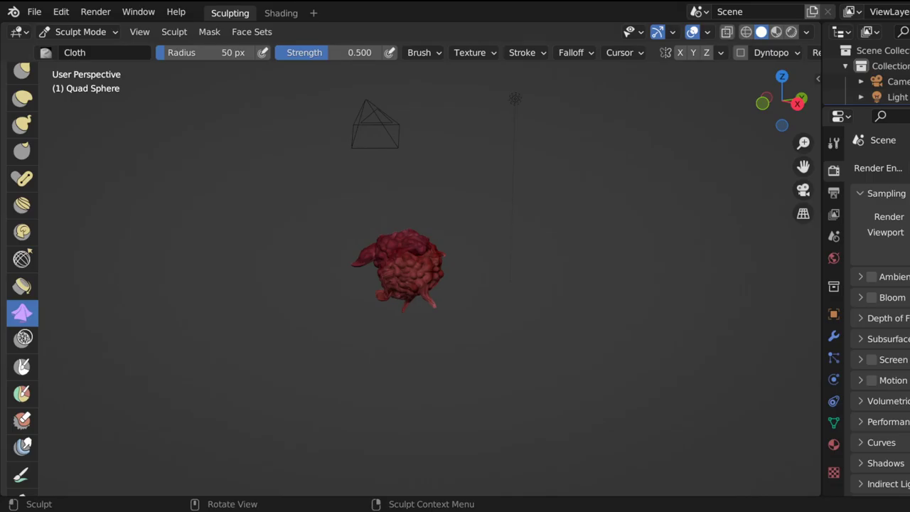
{"action": "key", "text": "ctrl+s"}
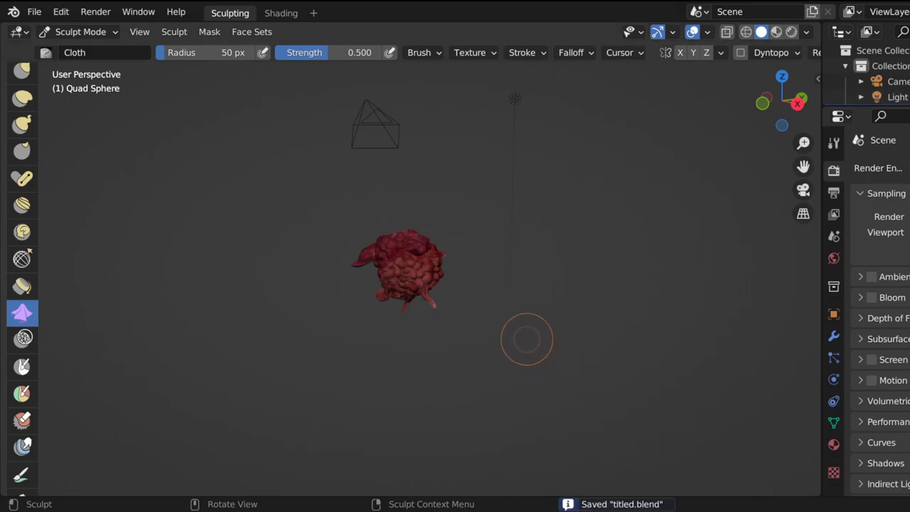
Create a new file from the General template.
{"action": "scroll", "coordinate": [398, 263], "scroll_direction": "up", "scroll_amount": 6}
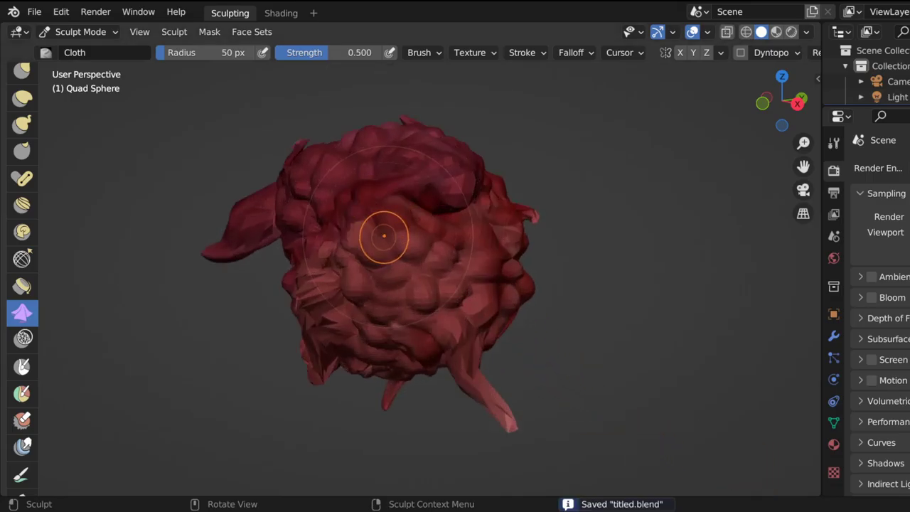
{"action": "scroll", "coordinate": [387, 236], "scroll_direction": "down", "scroll_amount": 4}
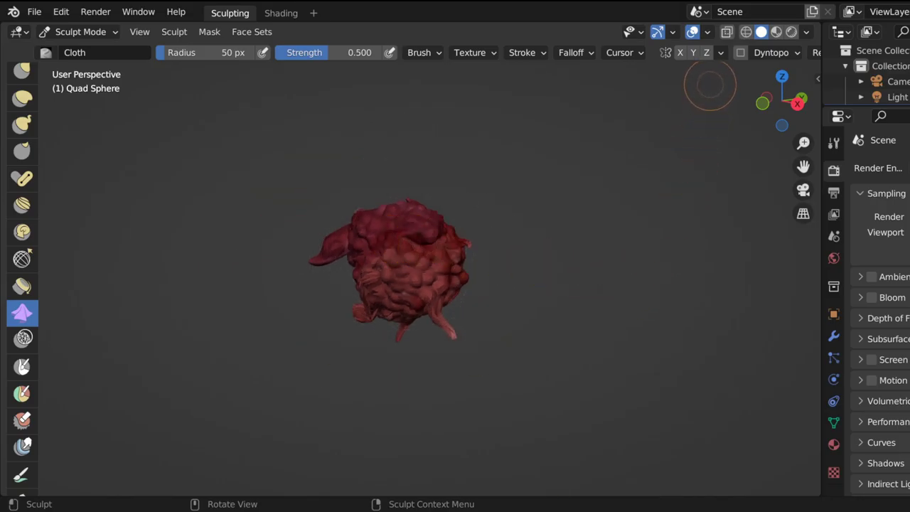
{"action": "mouse_move", "coordinate": [782, 99]}
{"action": "left_mouse_down"}
{"action": "mouse_move", "coordinate": [750, 99]}
{"action": "mouse_move", "coordinate": [795, 100]}
{"action": "mouse_move", "coordinate": [789, 113]}
{"action": "mouse_move", "coordinate": [765, 104]}
{"action": "mouse_move", "coordinate": [790, 96]}
{"action": "mouse_move", "coordinate": [778, 103]}
{"action": "mouse_move", "coordinate": [790, 107]}
{"action": "left_mouse_up"}
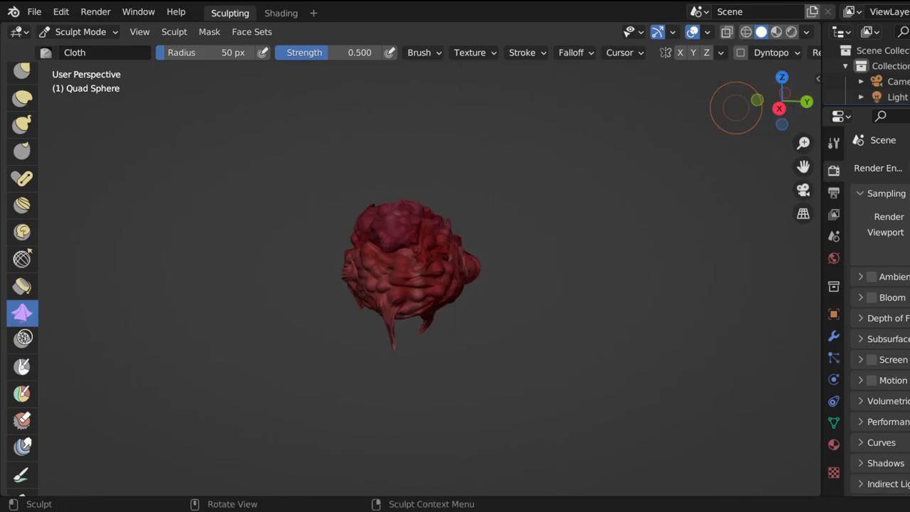
{"action": "left_click", "coordinate": [34, 12]}
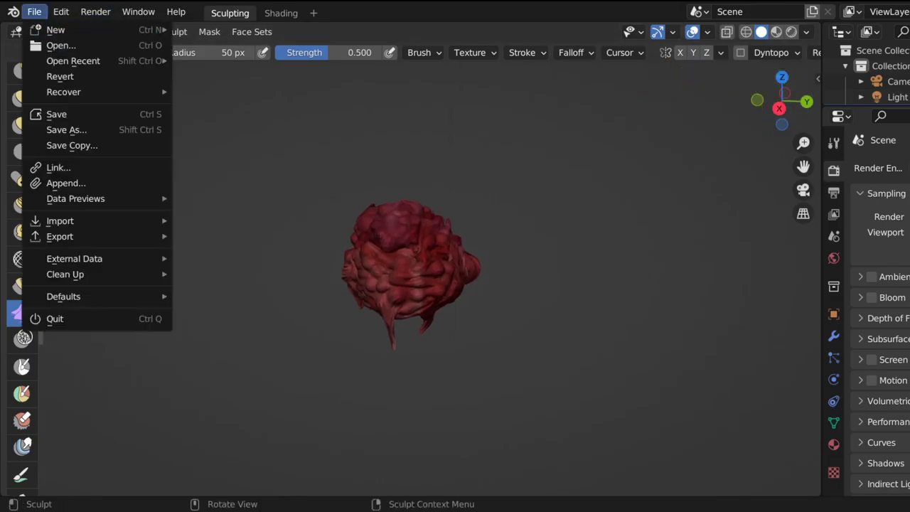
{"action": "mouse_move", "coordinate": [56, 29]}
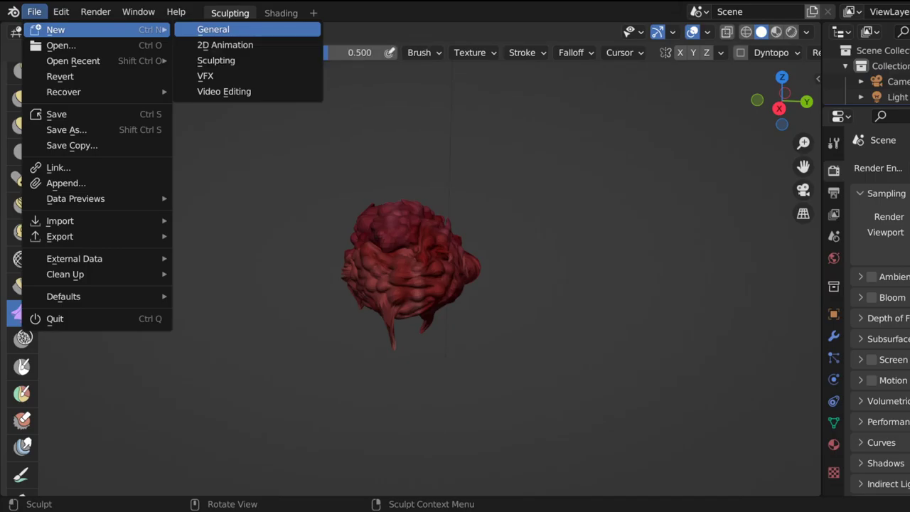
{"action": "left_click", "coordinate": [213, 30]}
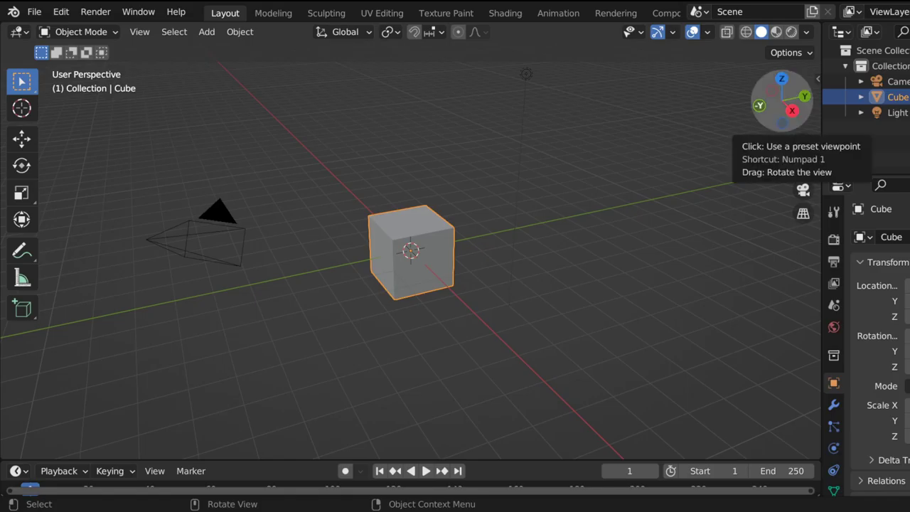
Examine the default cube from several sides, both close up and from a distance.
{"action": "left_click_drag", "start_coordinate": [782, 100], "coordinate": [718, 54]}
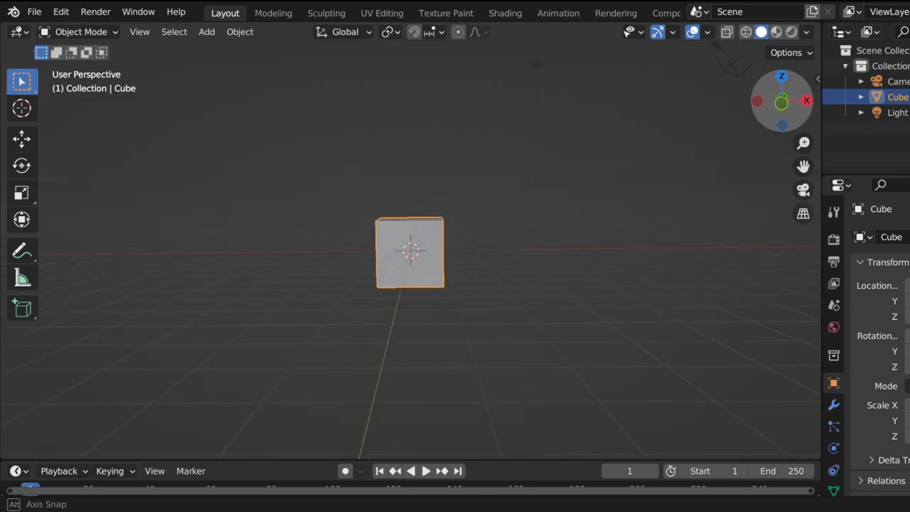
{"action": "mouse_move", "coordinate": [717, 54]}
{"action": "left_mouse_down"}
{"action": "mouse_move", "coordinate": [732, 54]}
{"action": "mouse_move", "coordinate": [726, 67]}
{"action": "left_mouse_up"}
{"action": "scroll", "coordinate": [726, 68], "scroll_direction": "up", "scroll_amount": 10}
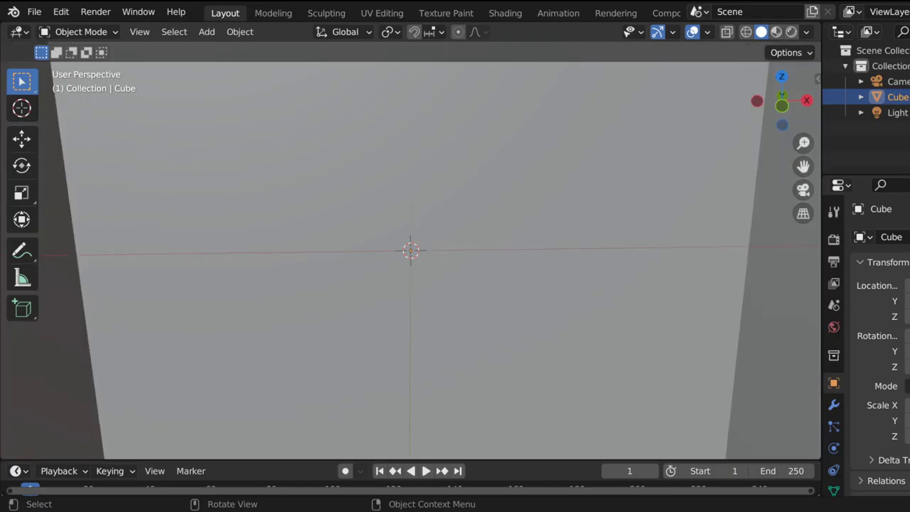
{"action": "scroll", "coordinate": [411, 250], "scroll_direction": "down", "scroll_amount": 8}
{"action": "scroll", "coordinate": [411, 250], "scroll_direction": "down", "scroll_amount": 3}
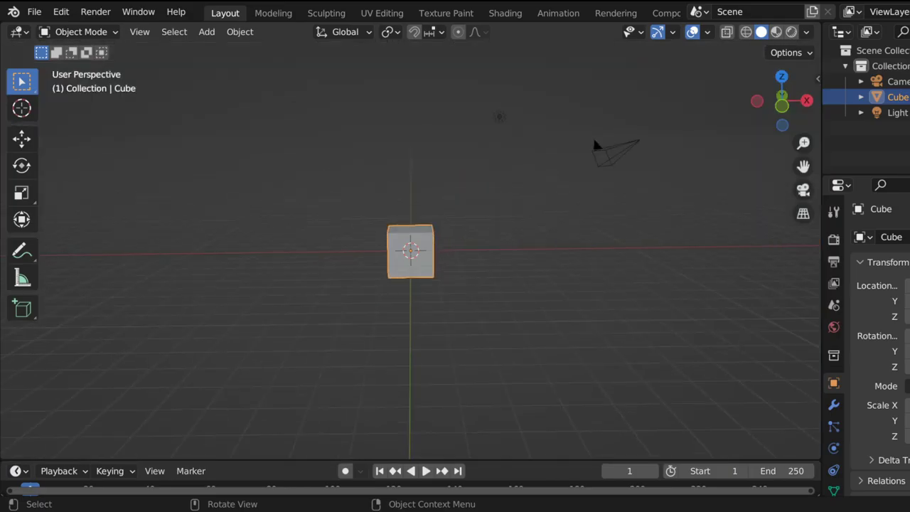
{"action": "left_click_drag", "start_coordinate": [783, 101], "coordinate": [643, 96]}
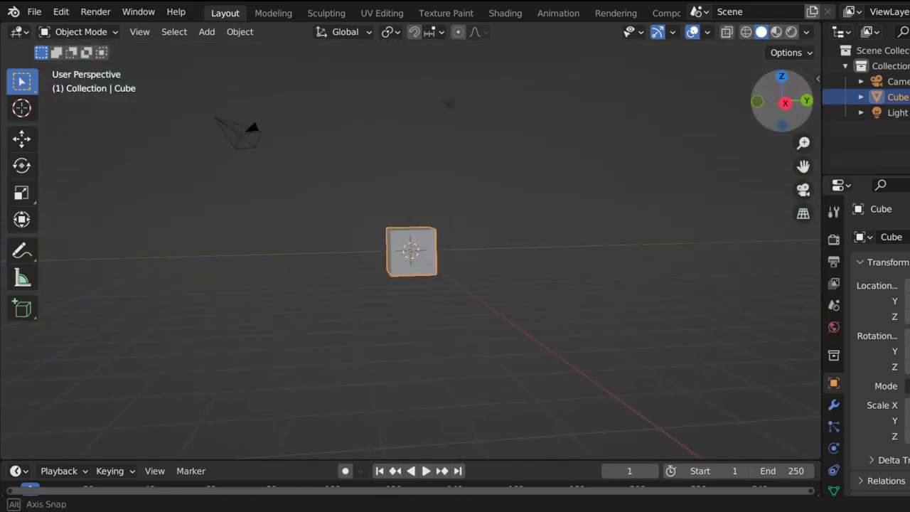
{"action": "left_click_drag", "start_coordinate": [704, 102], "coordinate": [696, 91]}
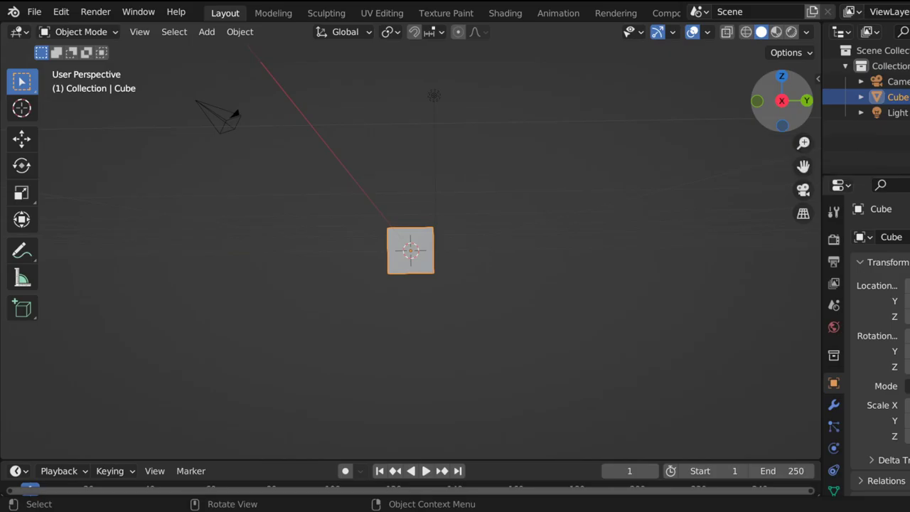
{"action": "mouse_move", "coordinate": [781, 103]}
{"action": "left_mouse_down"}
{"action": "mouse_move", "coordinate": [781, 112]}
{"action": "mouse_move", "coordinate": [791, 97]}
{"action": "mouse_move", "coordinate": [782, 110]}
{"action": "left_mouse_up"}
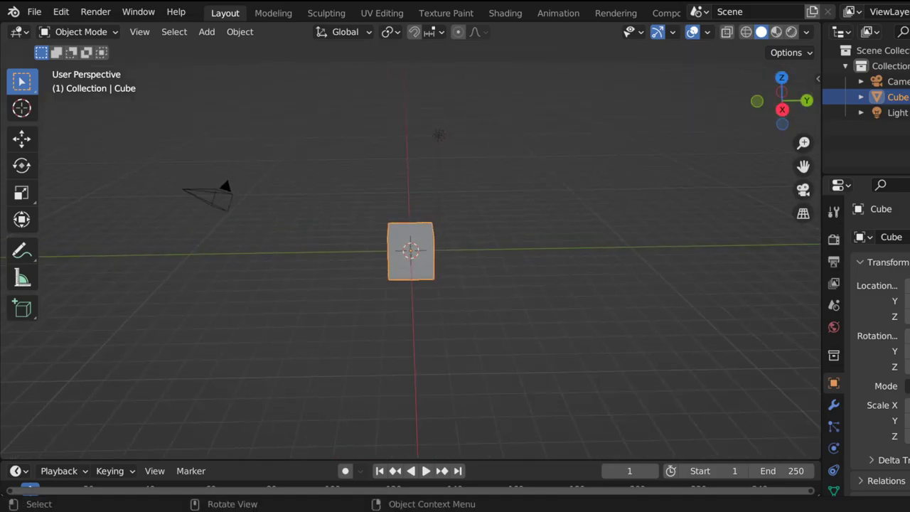
{"action": "scroll", "coordinate": [411, 250], "scroll_direction": "up", "scroll_amount": 5}
{"action": "scroll", "coordinate": [783, 107], "scroll_direction": "up", "scroll_amount": 8}
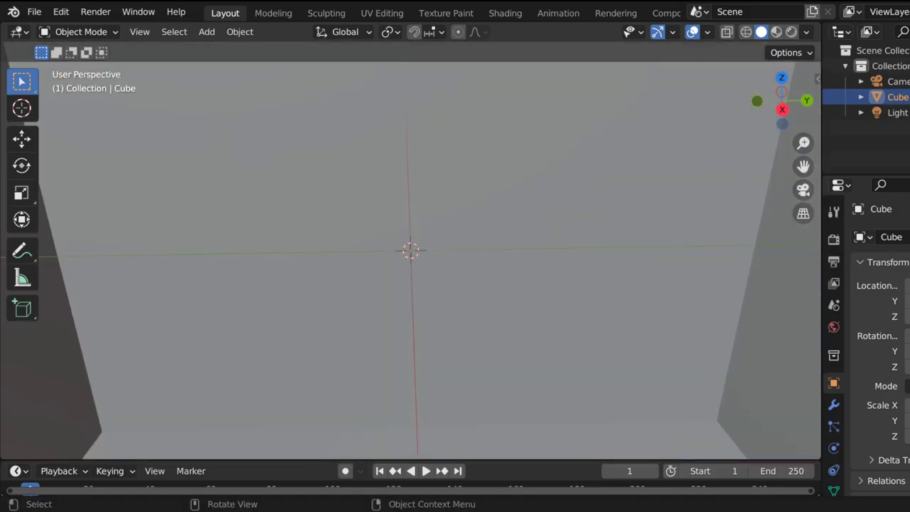
{"action": "scroll", "coordinate": [410, 260], "scroll_direction": "down", "scroll_amount": 10}
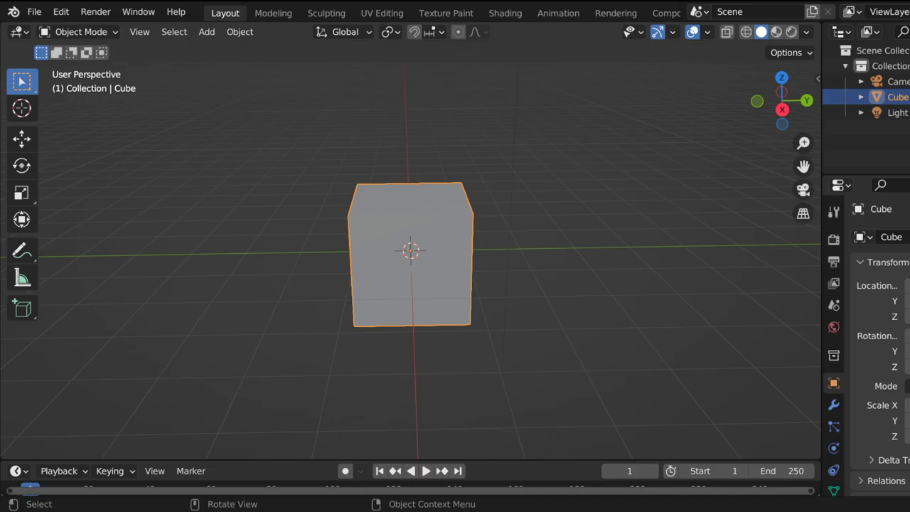
Deselect the cube and create a new Sculpting file without saving the changes to untitled.blend.
{"action": "key", "text": "alt+a"}
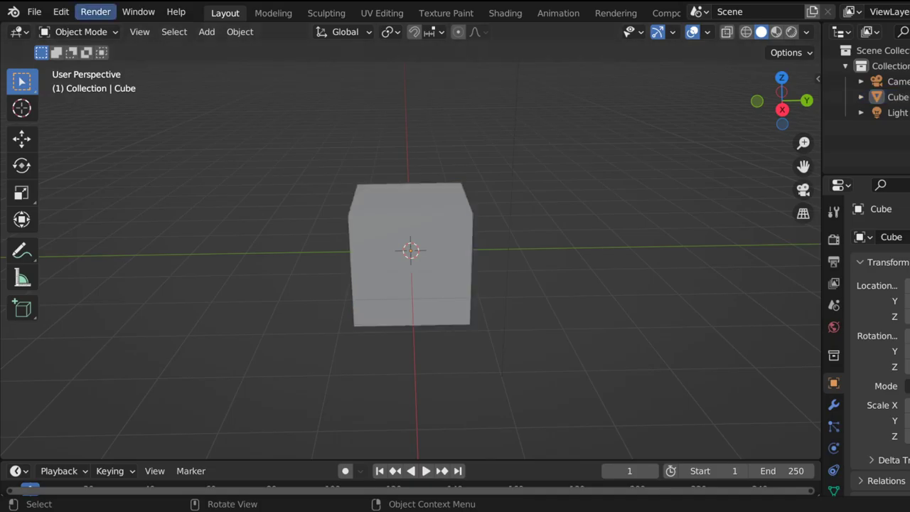
{"action": "left_click", "coordinate": [34, 11]}
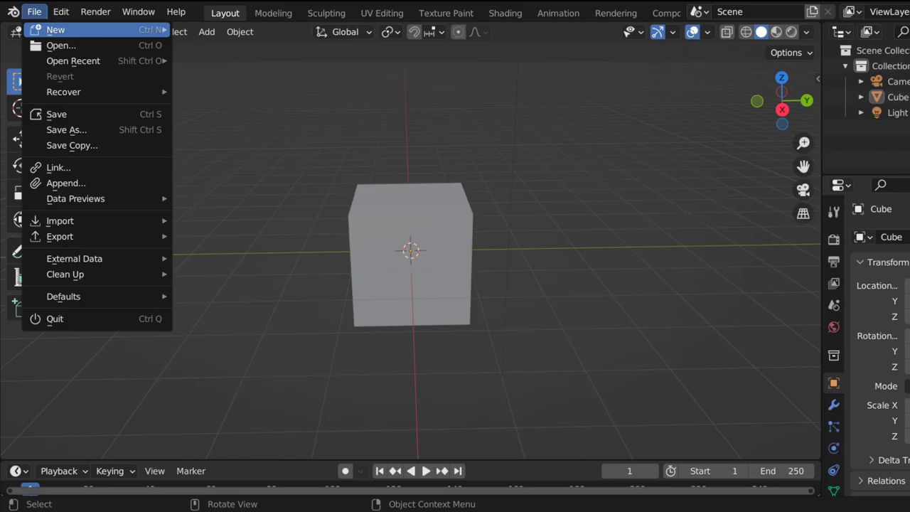
{"action": "mouse_move", "coordinate": [71, 29]}
{"action": "left_click", "coordinate": [216, 61]}
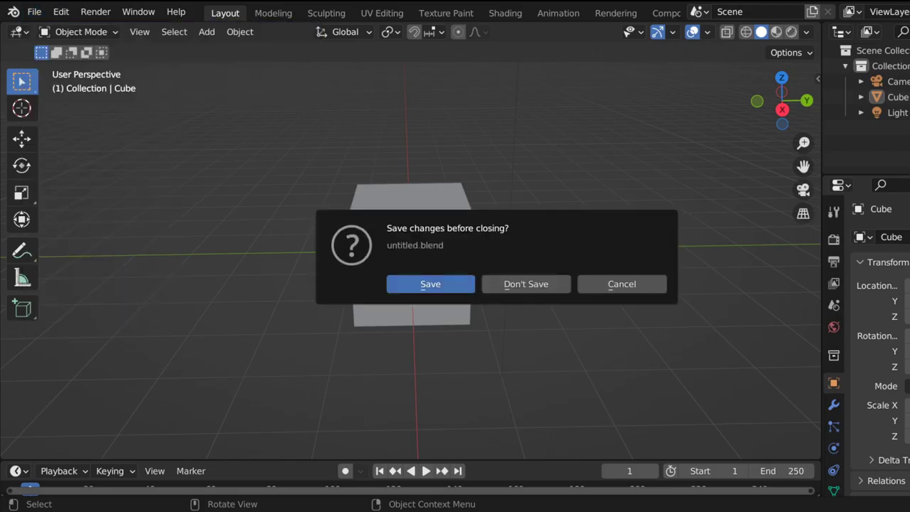
{"action": "left_click", "coordinate": [508, 283]}
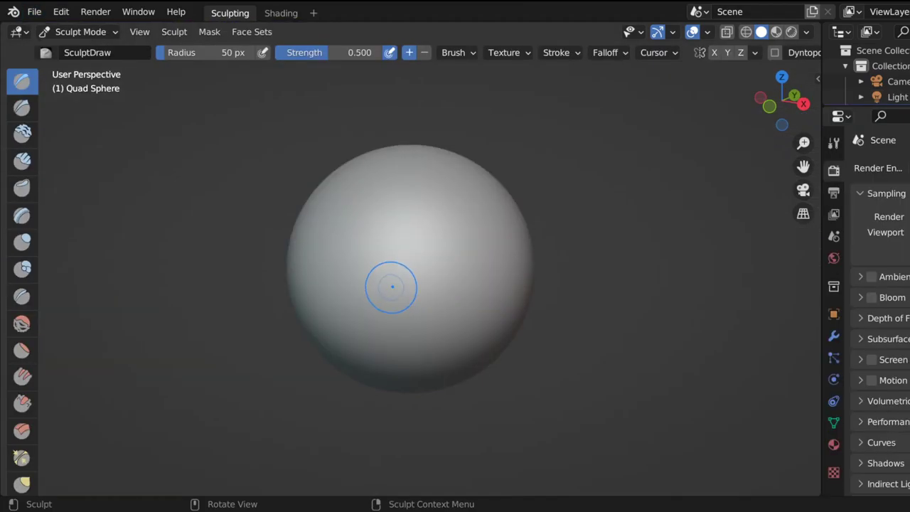
Choose the Grab brush for sculpting the new quad sphere.
{"action": "scroll", "coordinate": [392, 286], "scroll_direction": "down", "scroll_amount": 6}
{"action": "scroll", "coordinate": [433, 246], "scroll_direction": "up", "scroll_amount": 8}
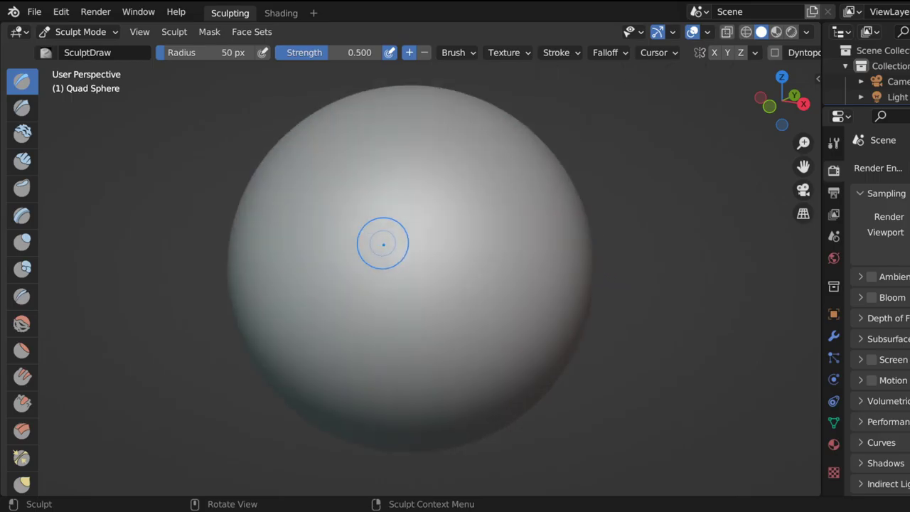
{"action": "scroll", "coordinate": [383, 244], "scroll_direction": "down", "scroll_amount": 2}
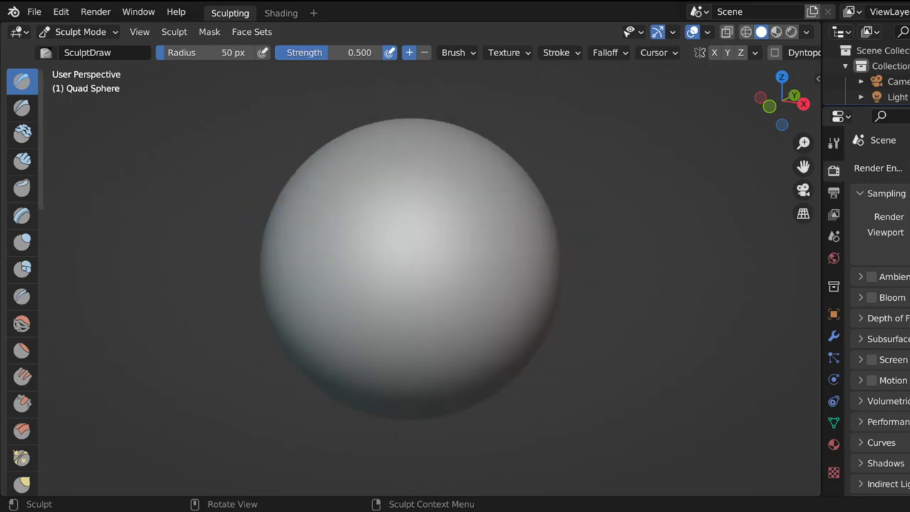
{"action": "scroll", "coordinate": [22, 162], "scroll_direction": "down", "scroll_amount": 1}
{"action": "scroll", "coordinate": [22, 167], "scroll_direction": "down", "scroll_amount": 3}
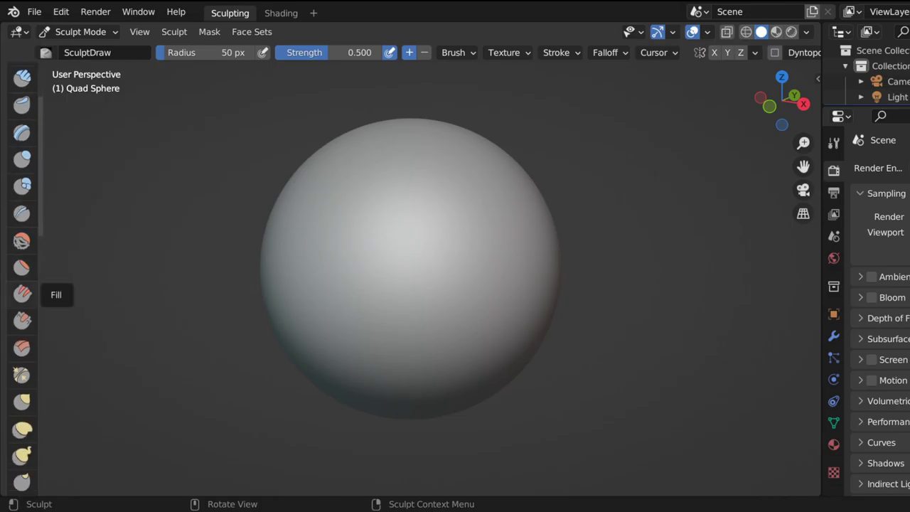
{"action": "scroll", "coordinate": [22, 347], "scroll_direction": "down", "scroll_amount": 3}
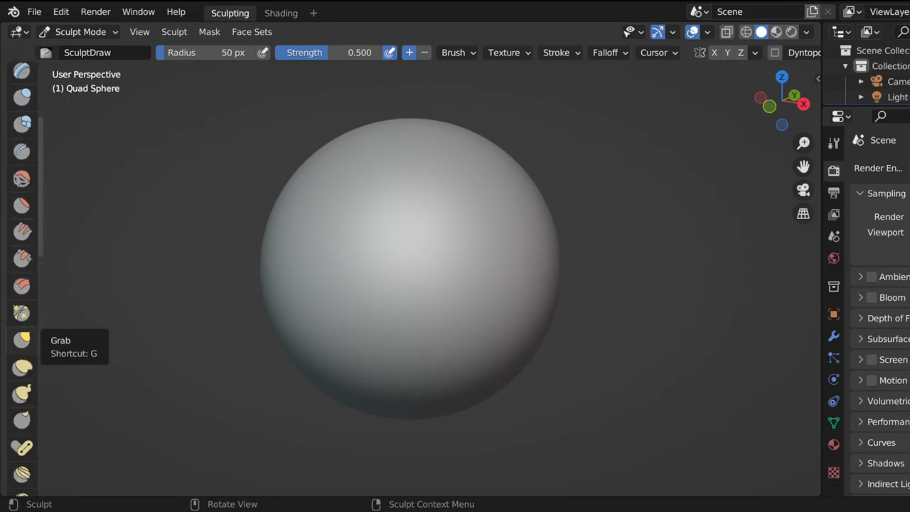
{"action": "left_click", "coordinate": [22, 339]}
{"action": "scroll", "coordinate": [292, 359], "scroll_direction": "down", "scroll_amount": 3}
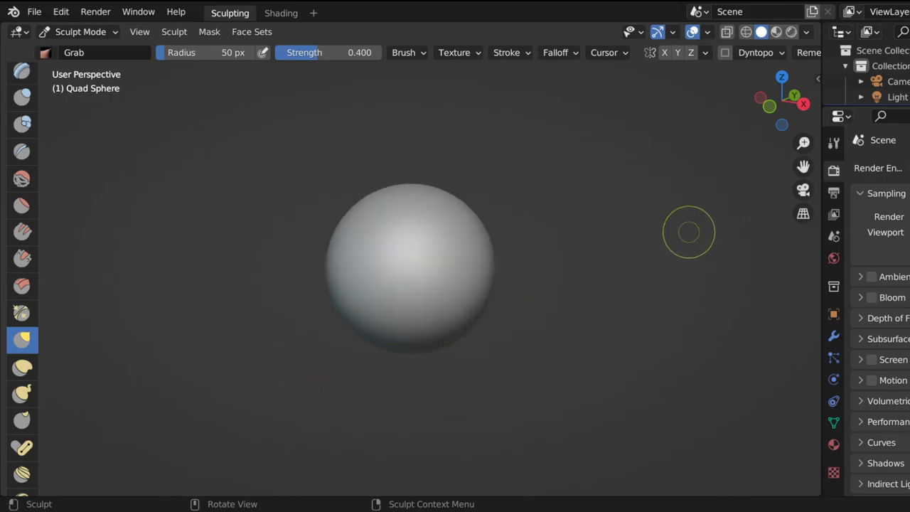
{"action": "left_click_drag", "start_coordinate": [782, 101], "coordinate": [783, 116]}
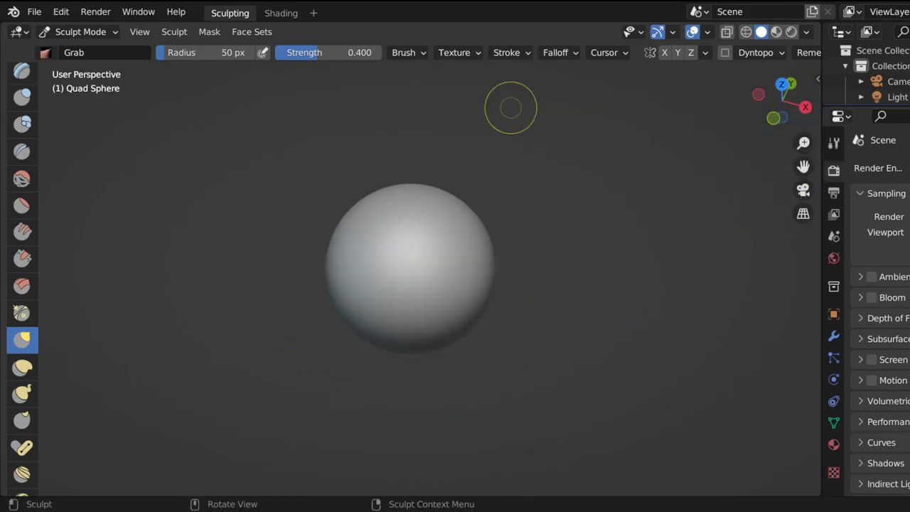
Set the Grab brush radius to 122 px and pull a small bump up on the front of the sphere.
{"action": "left_click_drag", "start_coordinate": [206, 52], "coordinate": [257, 52]}
{"action": "left_click_drag", "start_coordinate": [411, 268], "coordinate": [407, 266]}
{"action": "mouse_move", "coordinate": [776, 122]}
{"action": "left_mouse_down"}
{"action": "mouse_move", "coordinate": [776, 101]}
{"action": "mouse_move", "coordinate": [773, 111]}
{"action": "left_mouse_up"}
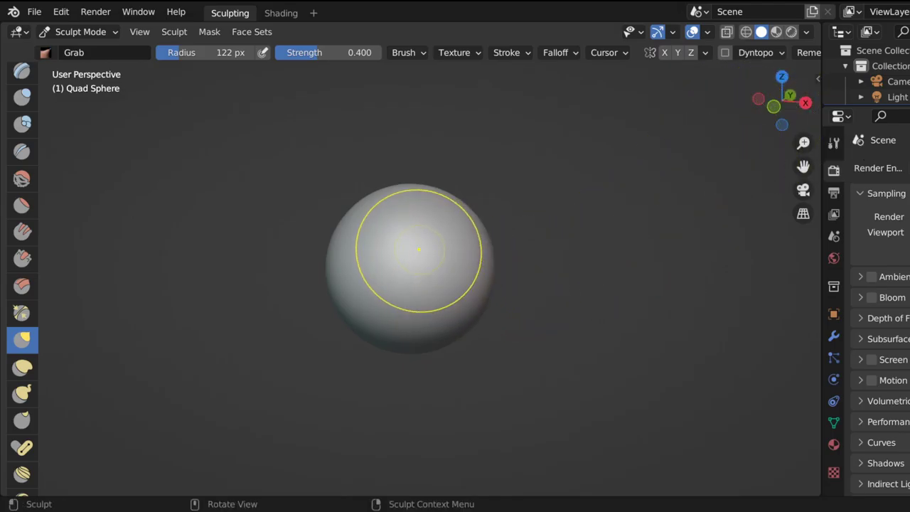
{"action": "left_click_drag", "start_coordinate": [420, 233], "coordinate": [416, 217]}
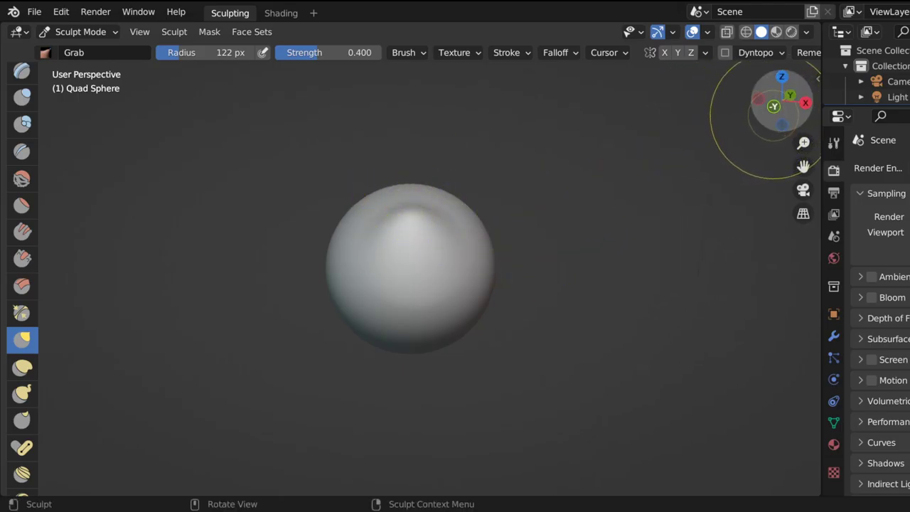
Undo the small bump, set the Grab brush radius to 311 px and pull one side of the sphere out into an egg shape.
{"action": "mouse_move", "coordinate": [768, 114]}
{"action": "left_mouse_down"}
{"action": "mouse_move", "coordinate": [775, 106]}
{"action": "mouse_move", "coordinate": [711, 96]}
{"action": "mouse_move", "coordinate": [758, 107]}
{"action": "left_mouse_up"}
{"action": "left_click_drag", "start_coordinate": [213, 53], "coordinate": [262, 53]}
{"action": "mouse_move", "coordinate": [385, 231]}
{"action": "left_mouse_down"}
{"action": "mouse_move", "coordinate": [299, 198]}
{"action": "mouse_move", "coordinate": [343, 192]}
{"action": "left_mouse_up"}
{"action": "key", "text": "ctrl+z"}
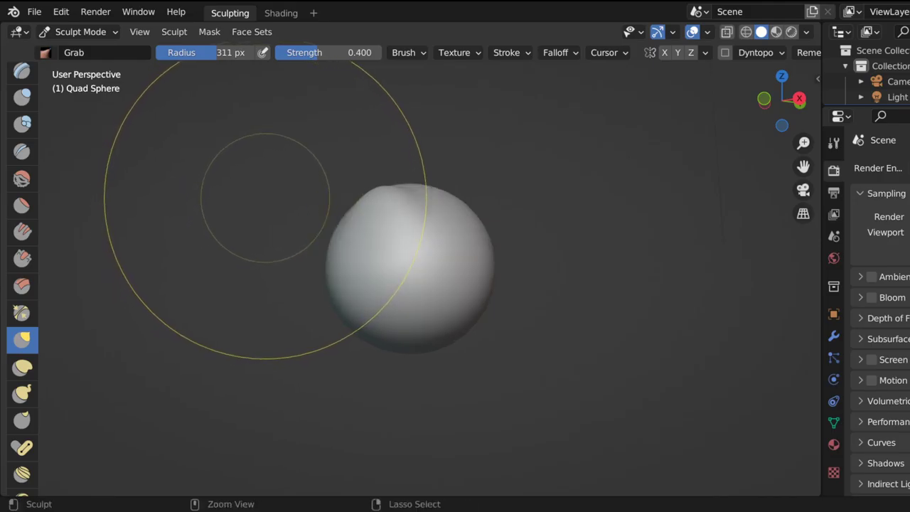
{"action": "left_click_drag", "start_coordinate": [404, 215], "coordinate": [375, 214]}
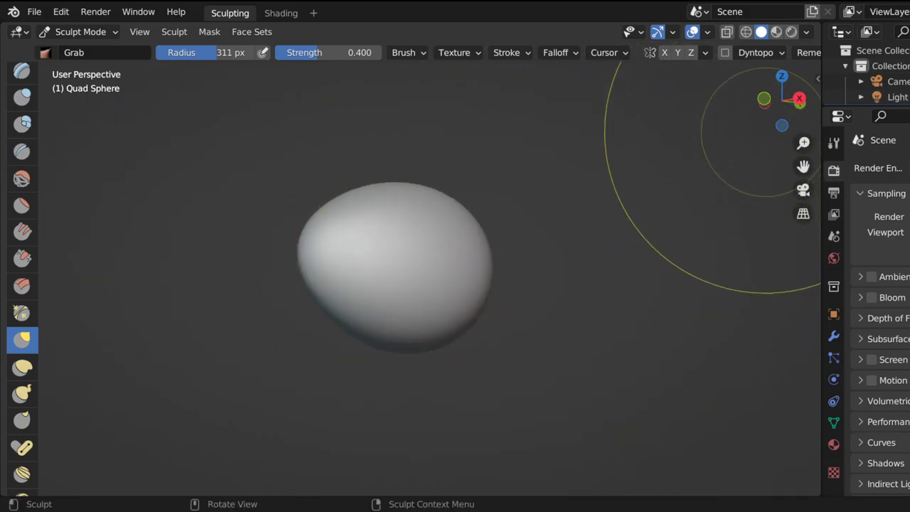
Flatten the narrow tip of the egg shape with the Flatten/Contrast brush, viewed from below.
{"action": "mouse_move", "coordinate": [782, 100]}
{"action": "left_mouse_down"}
{"action": "mouse_move", "coordinate": [568, 278]}
{"action": "mouse_move", "coordinate": [778, 93]}
{"action": "mouse_move", "coordinate": [782, 100]}
{"action": "left_mouse_up"}
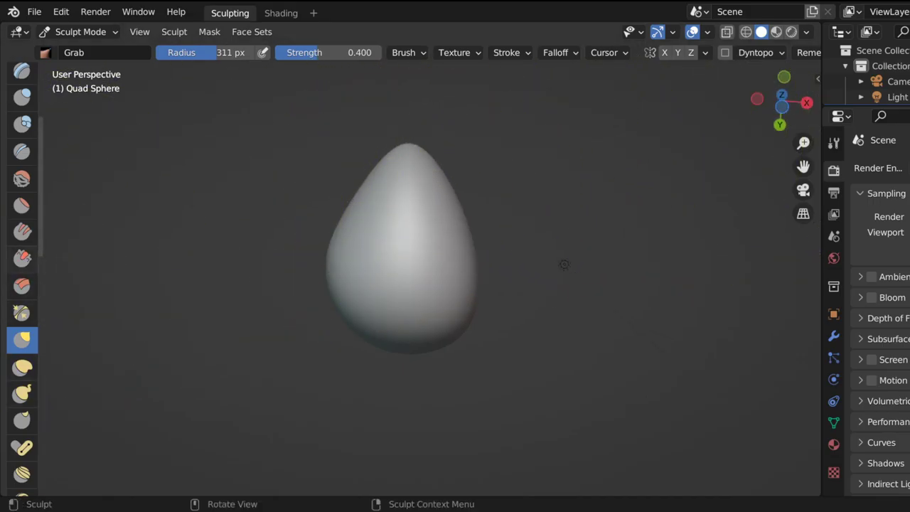
{"action": "left_click", "coordinate": [22, 205]}
{"action": "left_click_drag", "start_coordinate": [404, 154], "coordinate": [408, 156]}
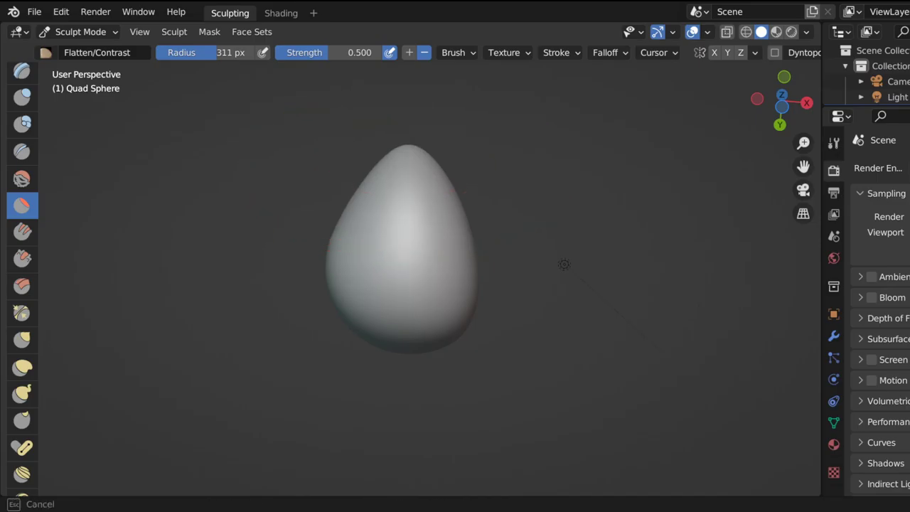
{"action": "left_click_drag", "start_coordinate": [409, 151], "coordinate": [409, 155]}
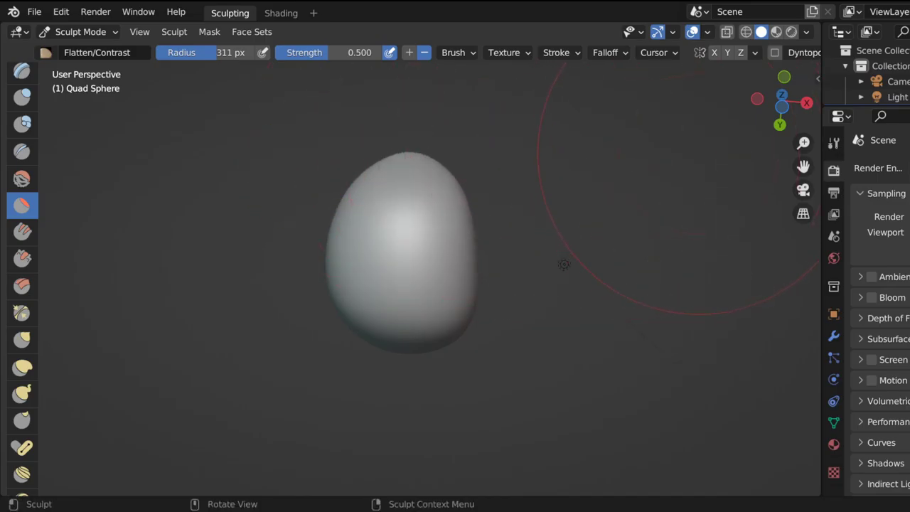
Smooth the flattened end and its edges from the side with the Smooth brush.
{"action": "left_click_drag", "start_coordinate": [782, 107], "coordinate": [754, 128]}
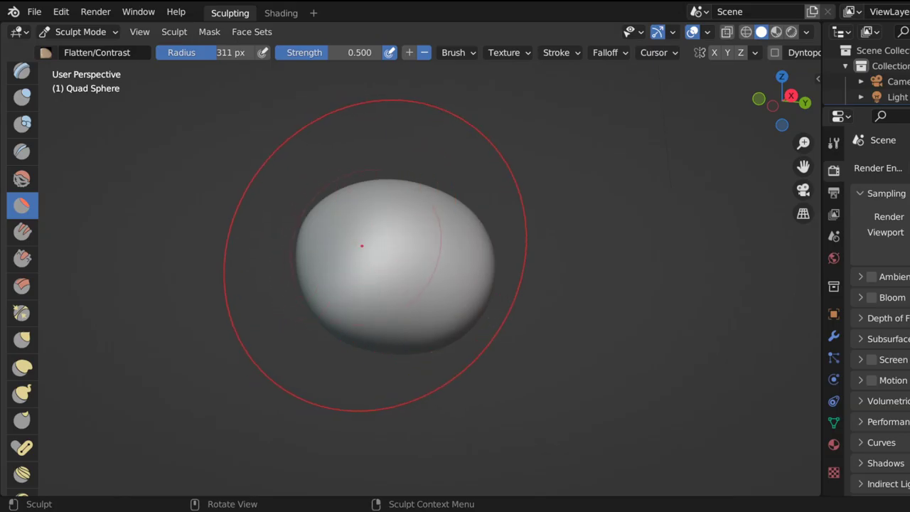
{"action": "left_click", "coordinate": [22, 178]}
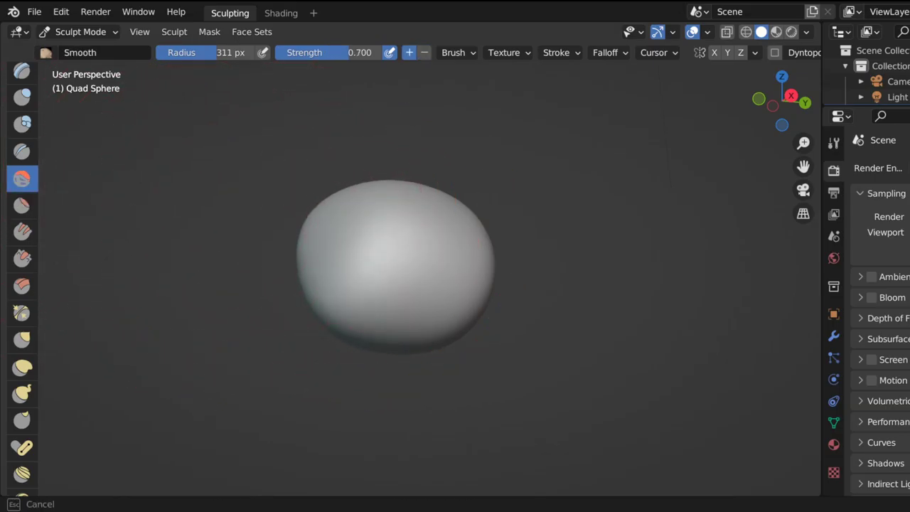
{"action": "mouse_move", "coordinate": [790, 99]}
{"action": "left_mouse_down"}
{"action": "mouse_move", "coordinate": [779, 101]}
{"action": "mouse_move", "coordinate": [795, 107]}
{"action": "mouse_move", "coordinate": [800, 96]}
{"action": "mouse_move", "coordinate": [788, 96]}
{"action": "left_mouse_up"}
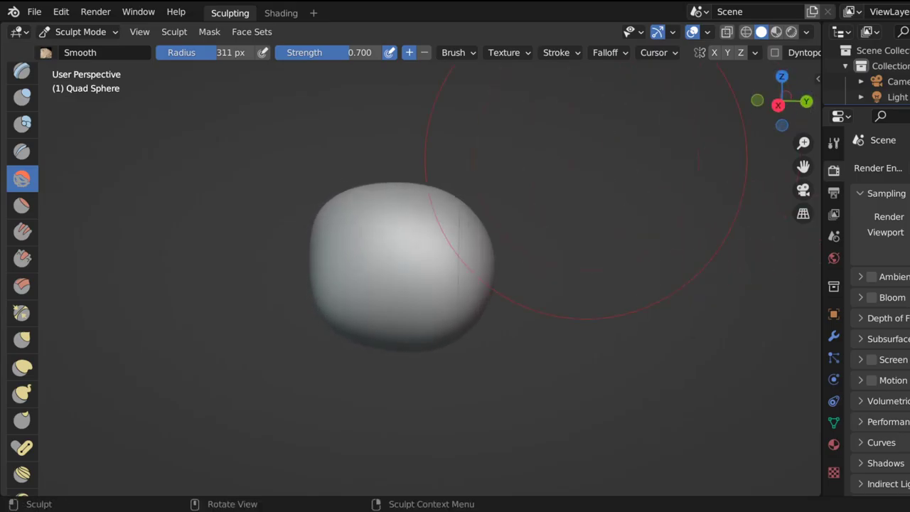
{"action": "left_click_drag", "start_coordinate": [335, 207], "coordinate": [348, 214]}
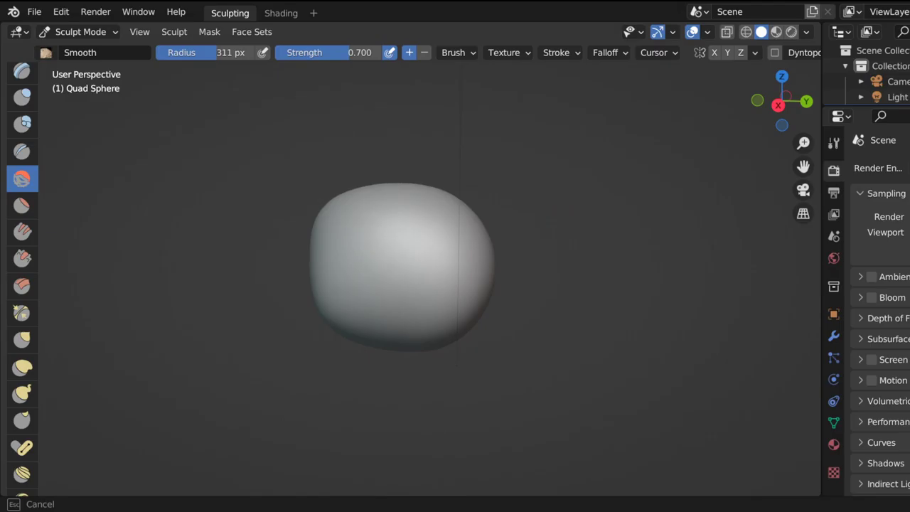
{"action": "mouse_move", "coordinate": [801, 100]}
{"action": "left_mouse_down"}
{"action": "mouse_move", "coordinate": [772, 108]}
{"action": "mouse_move", "coordinate": [732, 160]}
{"action": "mouse_move", "coordinate": [775, 105]}
{"action": "left_mouse_up"}
{"action": "left_click_drag", "start_coordinate": [392, 203], "coordinate": [393, 203]}
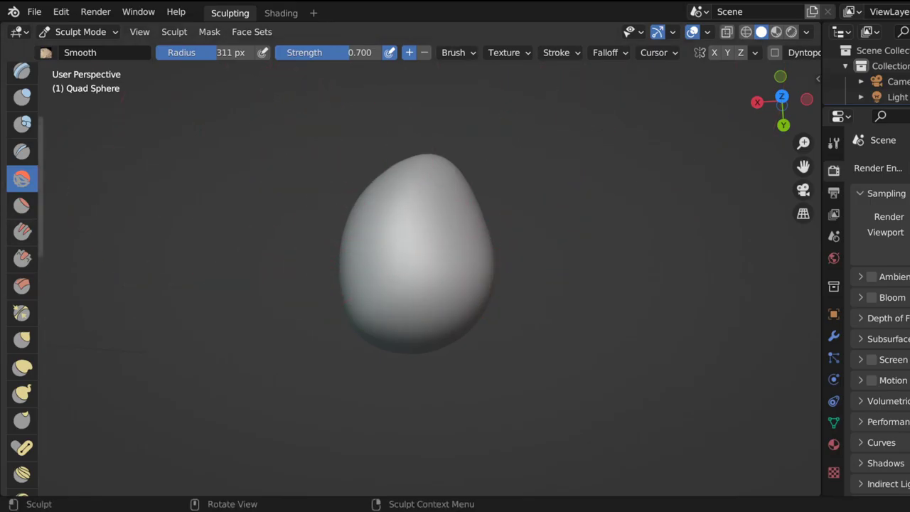
Flatten the slanted side of the narrow end with the Flatten/Contrast brush to round it off.
{"action": "left_click", "coordinate": [21, 206]}
{"action": "left_click_drag", "start_coordinate": [449, 171], "coordinate": [488, 204]}
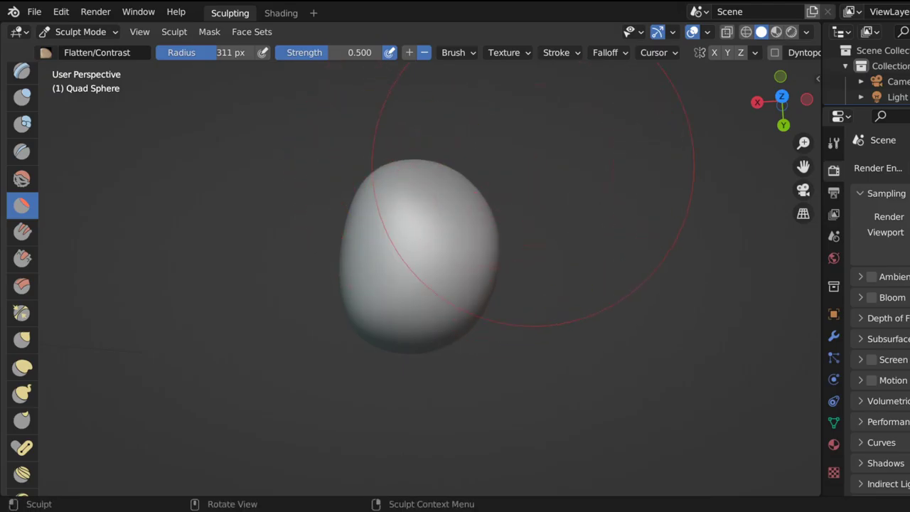
{"action": "mouse_move", "coordinate": [782, 107]}
{"action": "left_mouse_down"}
{"action": "mouse_move", "coordinate": [789, 114]}
{"action": "mouse_move", "coordinate": [779, 116]}
{"action": "mouse_move", "coordinate": [785, 107]}
{"action": "left_mouse_up"}
Build two large round eyes and a small nose between them on the egg shape with the Blob brush at 68 px radius.
{"action": "scroll", "coordinate": [315, 250], "scroll_direction": "up", "scroll_amount": 4}
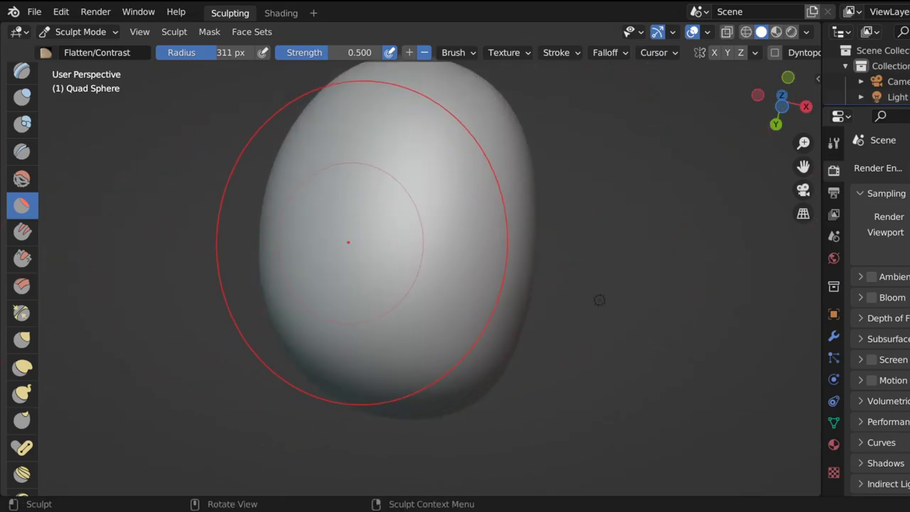
{"action": "scroll", "coordinate": [349, 244], "scroll_direction": "down", "scroll_amount": 4}
{"action": "scroll", "coordinate": [22, 278], "scroll_direction": "up", "scroll_amount": 2}
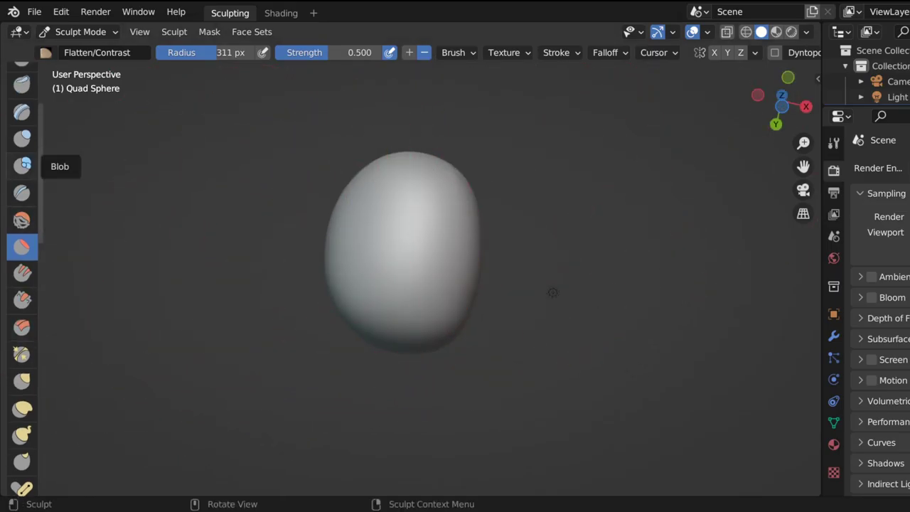
{"action": "left_click", "coordinate": [21, 139]}
{"action": "left_click", "coordinate": [21, 164]}
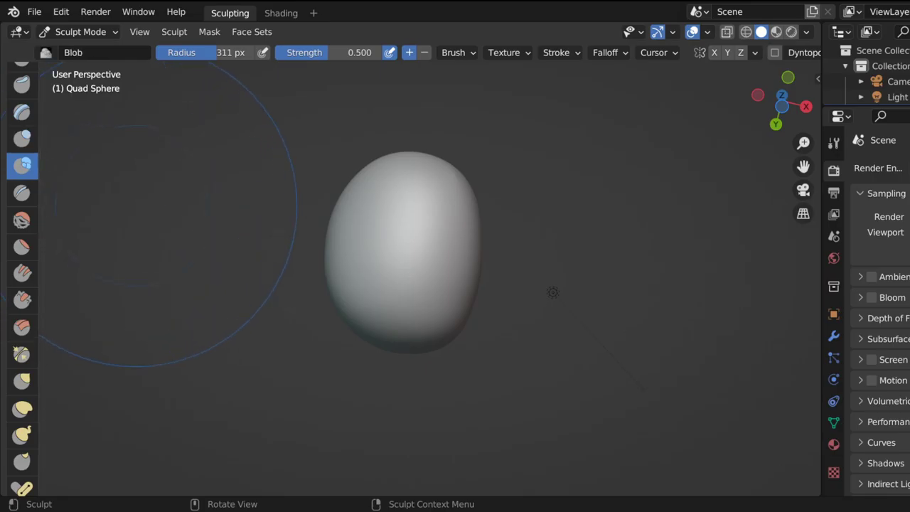
{"action": "scroll", "coordinate": [400, 244], "scroll_direction": "up", "scroll_amount": 3}
{"action": "left_click_drag", "start_coordinate": [235, 52], "coordinate": [185, 52]}
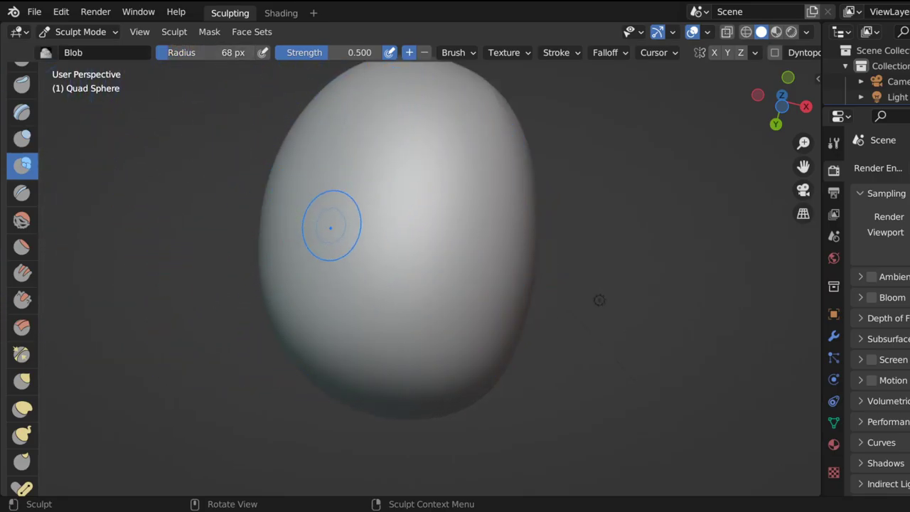
{"action": "mouse_move", "coordinate": [333, 222]}
{"action": "left_mouse_down"}
{"action": "mouse_move", "coordinate": [318, 227]}
{"action": "mouse_move", "coordinate": [313, 217]}
{"action": "mouse_move", "coordinate": [317, 226]}
{"action": "mouse_move", "coordinate": [306, 227]}
{"action": "mouse_move", "coordinate": [307, 210]}
{"action": "mouse_move", "coordinate": [326, 207]}
{"action": "mouse_move", "coordinate": [313, 219]}
{"action": "mouse_move", "coordinate": [326, 214]}
{"action": "left_mouse_up"}
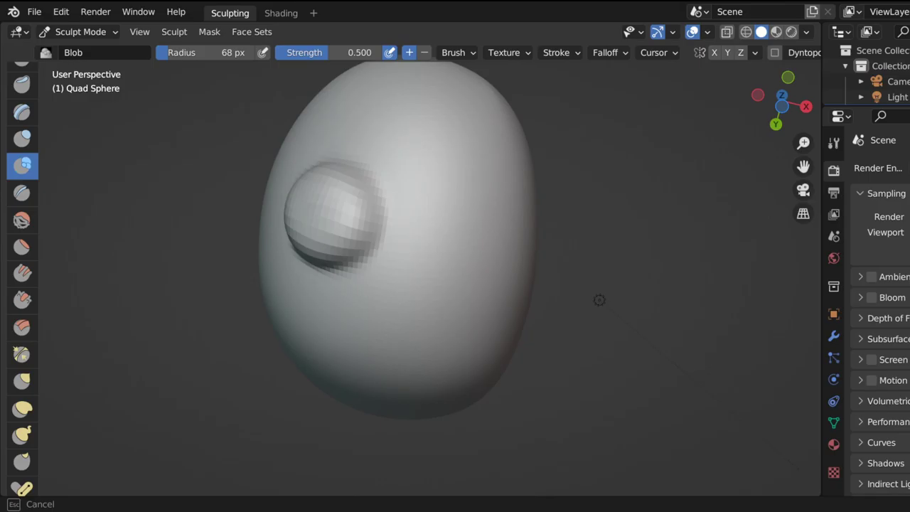
{"action": "left_click_drag", "start_coordinate": [326, 215], "coordinate": [333, 192]}
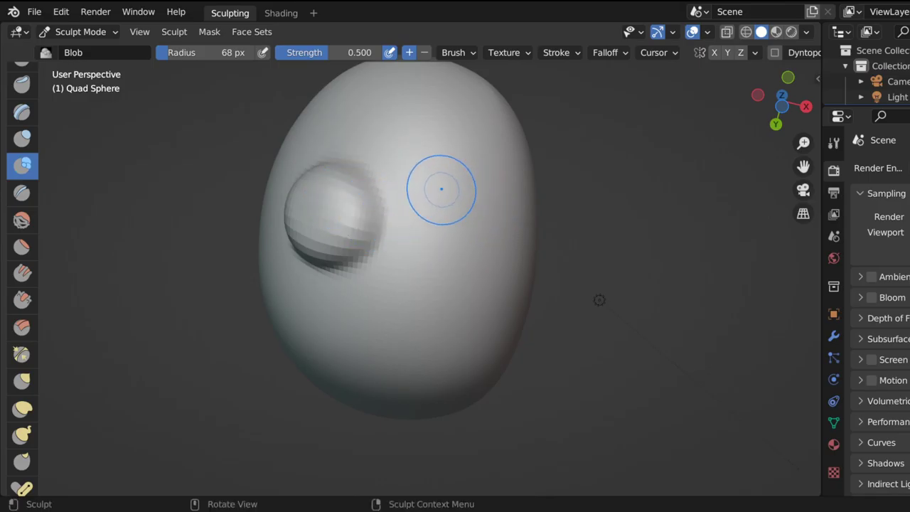
{"action": "mouse_move", "coordinate": [438, 182]}
{"action": "left_mouse_down"}
{"action": "mouse_move", "coordinate": [435, 213]}
{"action": "mouse_move", "coordinate": [462, 213]}
{"action": "mouse_move", "coordinate": [469, 228]}
{"action": "mouse_move", "coordinate": [466, 259]}
{"action": "mouse_move", "coordinate": [490, 214]}
{"action": "mouse_move", "coordinate": [452, 271]}
{"action": "mouse_move", "coordinate": [396, 278]}
{"action": "mouse_move", "coordinate": [388, 289]}
{"action": "left_mouse_up"}
Nudge the surface of the small nose with the Grab brush from different viewing angles.
{"action": "left_click", "coordinate": [22, 381]}
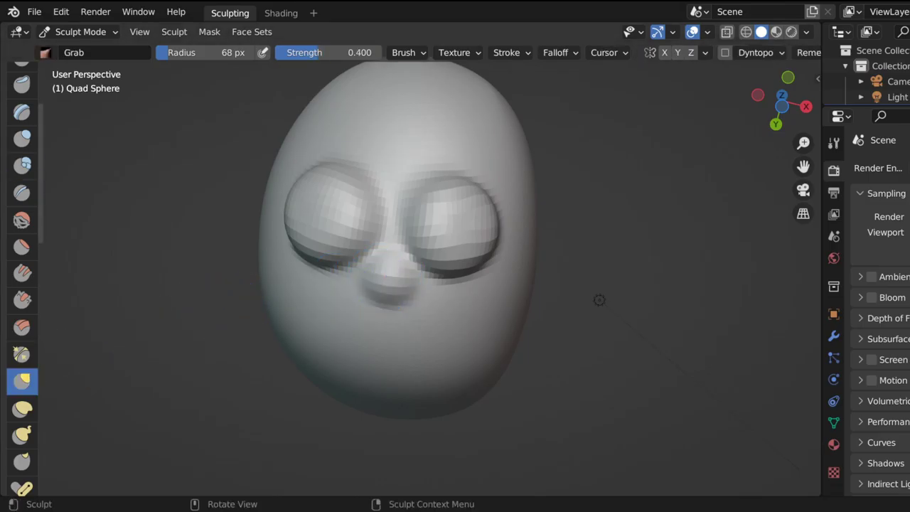
{"action": "mouse_move", "coordinate": [388, 284]}
{"action": "left_mouse_down"}
{"action": "mouse_move", "coordinate": [385, 304]}
{"action": "mouse_move", "coordinate": [389, 293]}
{"action": "left_mouse_up"}
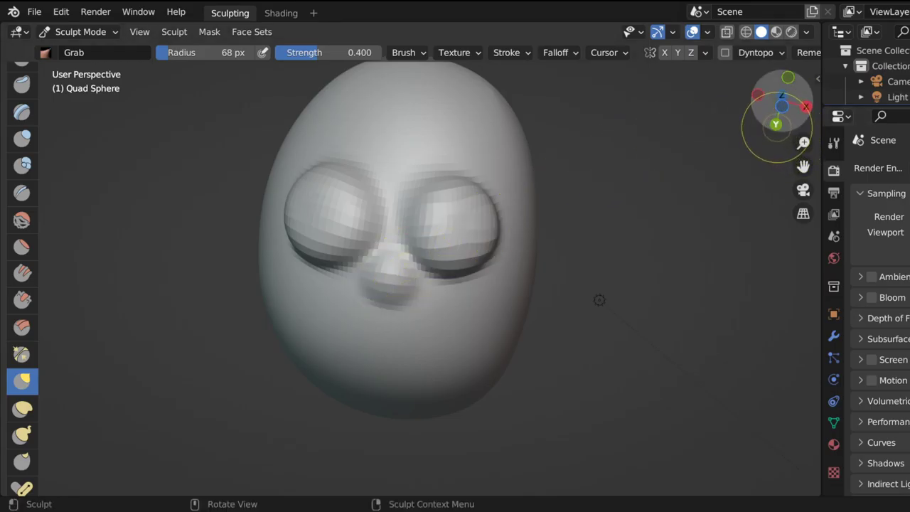
{"action": "mouse_move", "coordinate": [777, 127]}
{"action": "left_mouse_down"}
{"action": "mouse_move", "coordinate": [808, 110]}
{"action": "mouse_move", "coordinate": [854, 158]}
{"action": "mouse_move", "coordinate": [861, 184]}
{"action": "mouse_move", "coordinate": [852, 162]}
{"action": "mouse_move", "coordinate": [808, 147]}
{"action": "left_mouse_up"}
{"action": "mouse_move", "coordinate": [781, 107]}
{"action": "left_mouse_down"}
{"action": "mouse_move", "coordinate": [626, 351]}
{"action": "mouse_move", "coordinate": [619, 310]}
{"action": "mouse_move", "coordinate": [324, 278]}
{"action": "left_mouse_up"}
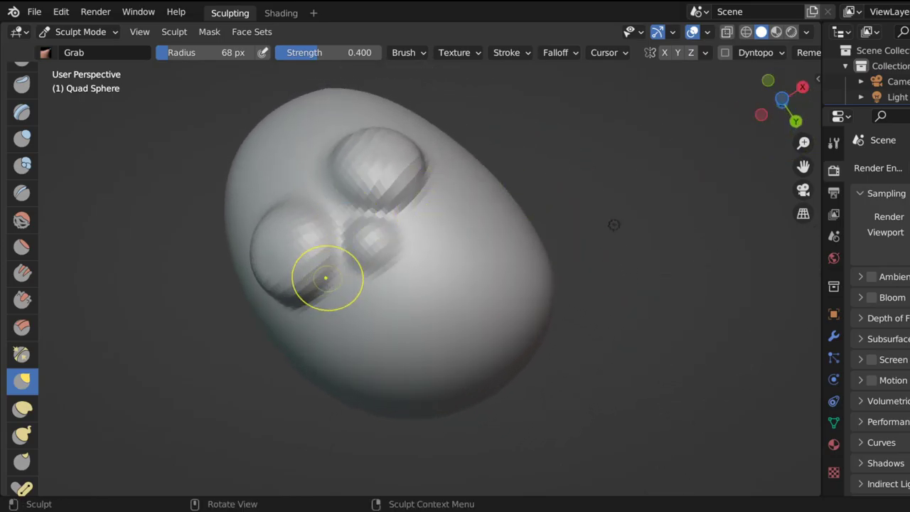
{"action": "left_click_drag", "start_coordinate": [368, 243], "coordinate": [371, 246]}
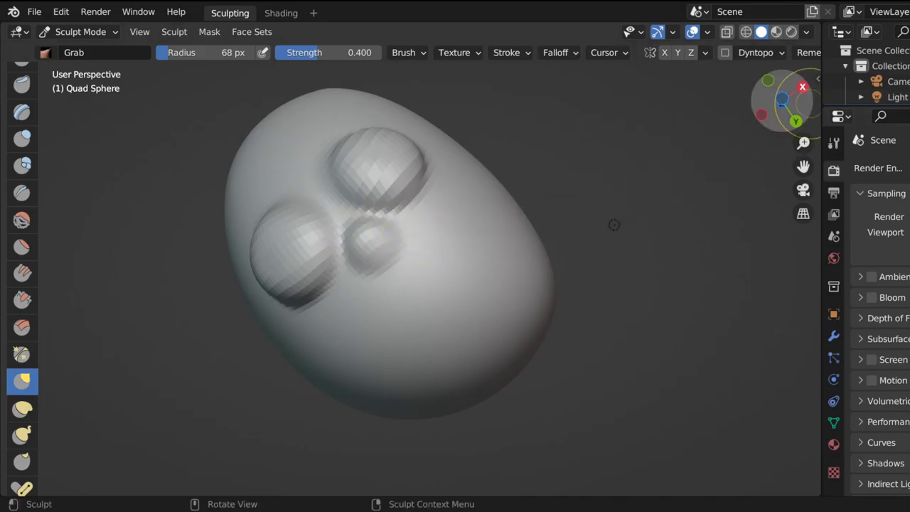
{"action": "left_click_drag", "start_coordinate": [788, 106], "coordinate": [782, 100]}
{"action": "left_click_drag", "start_coordinate": [589, 263], "coordinate": [441, 147]}
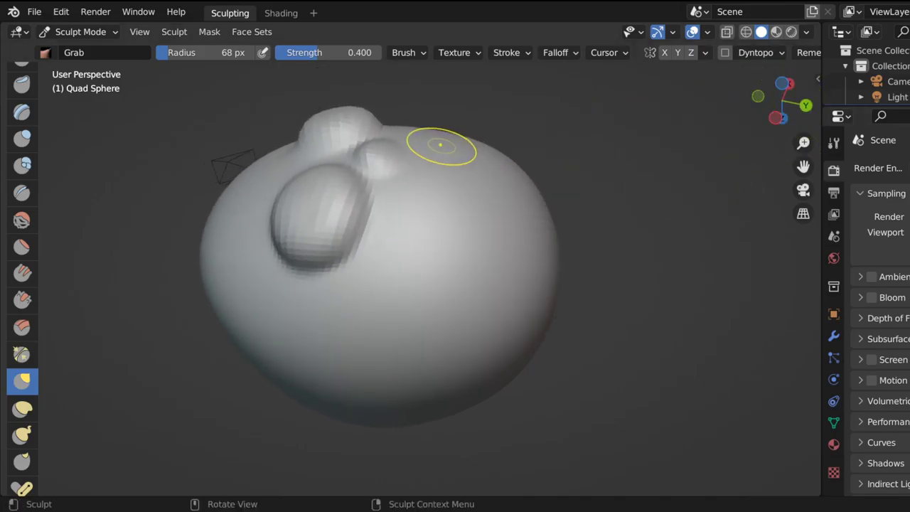
Pull the nose up into a point between the eyes with the Grab brush.
{"action": "left_click_drag", "start_coordinate": [782, 101], "coordinate": [882, 68]}
{"action": "left_click", "coordinate": [22, 488]}
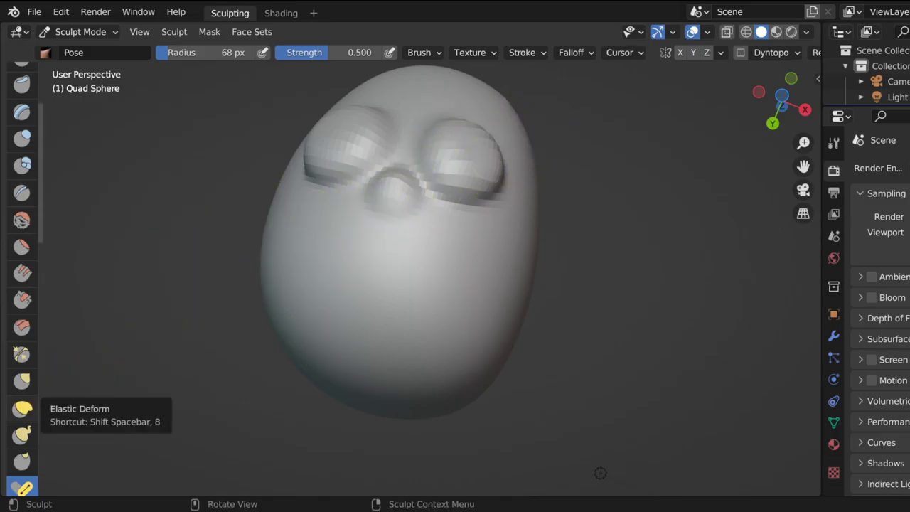
{"action": "left_click", "coordinate": [22, 408]}
{"action": "left_click", "coordinate": [23, 381]}
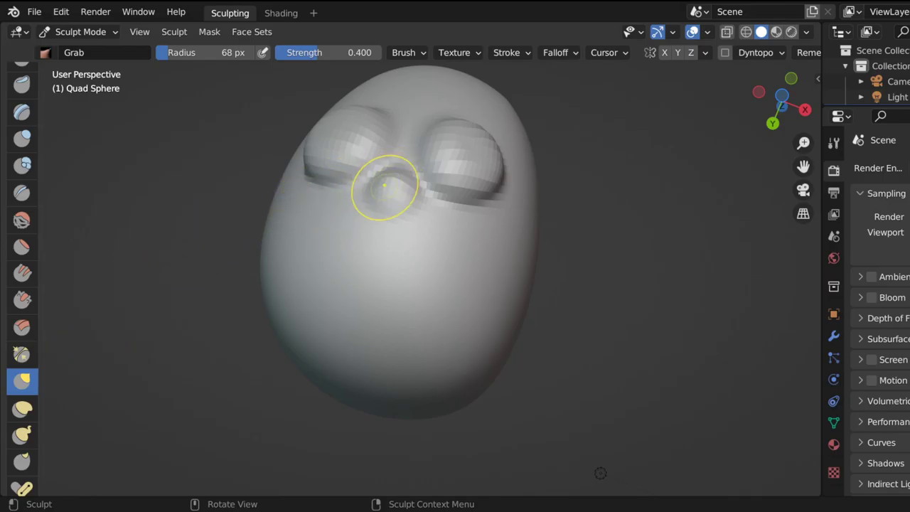
{"action": "left_click_drag", "start_coordinate": [392, 188], "coordinate": [377, 120]}
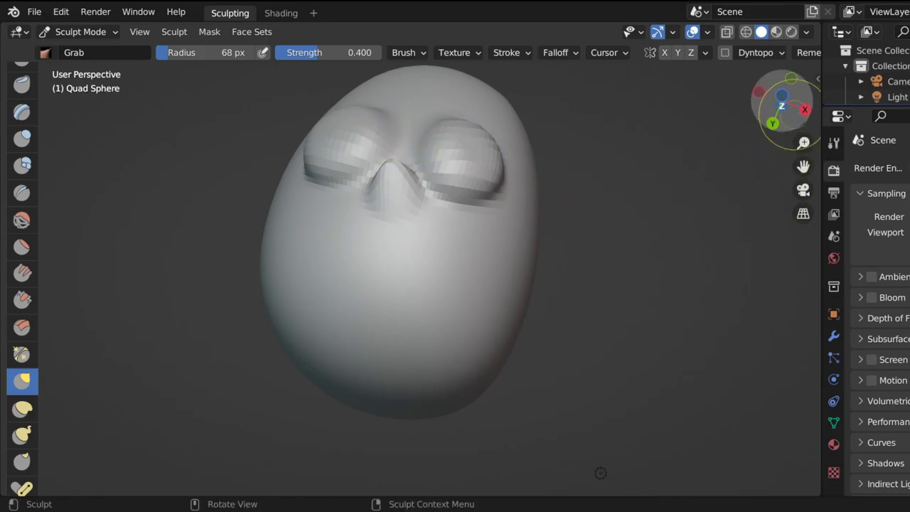
Try to reshape the nose with the Pose brush, and undo the nose deformations.
{"action": "left_click_drag", "start_coordinate": [782, 101], "coordinate": [777, 106]}
{"action": "middle_click_drag", "start_coordinate": [557, 336], "coordinate": [608, 446]}
{"action": "left_click", "coordinate": [24, 488]}
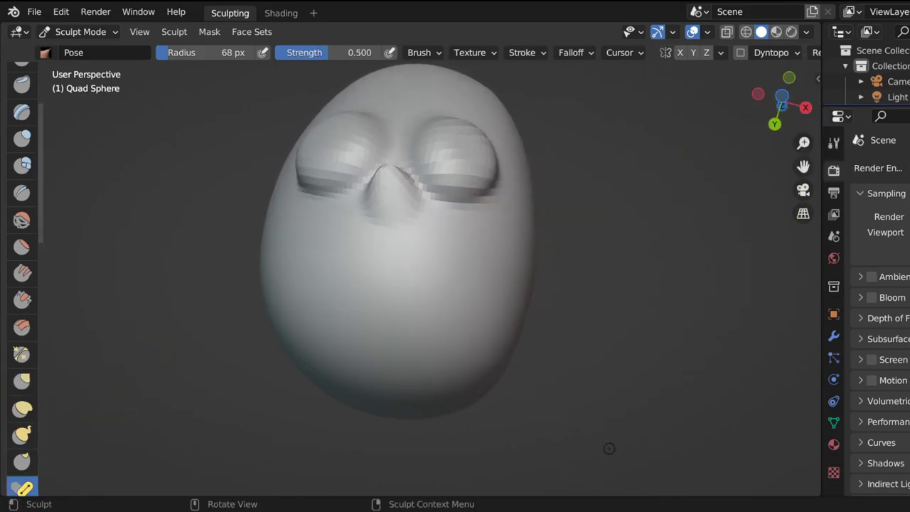
{"action": "mouse_move", "coordinate": [395, 188]}
{"action": "left_mouse_down"}
{"action": "mouse_move", "coordinate": [405, 224]}
{"action": "mouse_move", "coordinate": [388, 212]}
{"action": "mouse_move", "coordinate": [395, 219]}
{"action": "mouse_move", "coordinate": [391, 191]}
{"action": "left_mouse_up"}
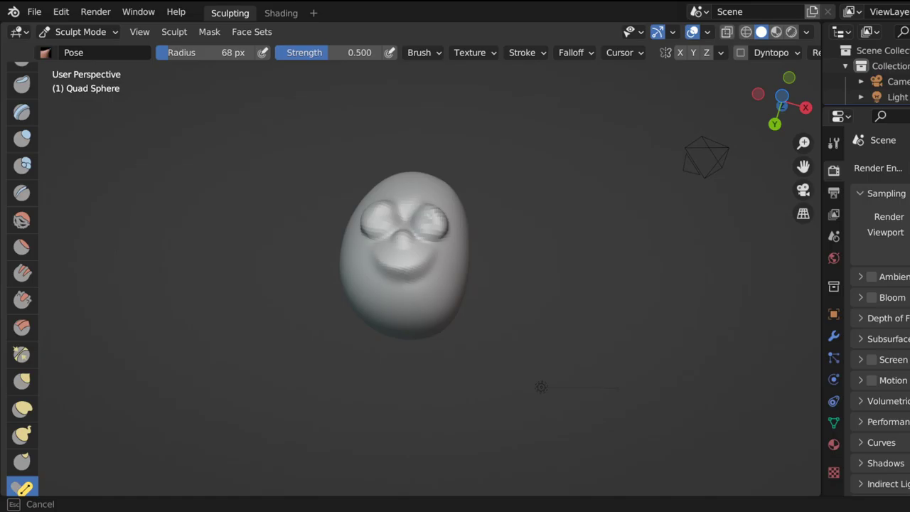
{"action": "mouse_move", "coordinate": [402, 234]}
{"action": "left_mouse_down"}
{"action": "mouse_move", "coordinate": [398, 228]}
{"action": "mouse_move", "coordinate": [408, 242]}
{"action": "mouse_move", "coordinate": [396, 242]}
{"action": "mouse_move", "coordinate": [399, 229]}
{"action": "mouse_move", "coordinate": [402, 250]}
{"action": "mouse_move", "coordinate": [409, 238]}
{"action": "mouse_move", "coordinate": [404, 249]}
{"action": "mouse_move", "coordinate": [398, 239]}
{"action": "mouse_move", "coordinate": [407, 231]}
{"action": "mouse_move", "coordinate": [402, 256]}
{"action": "left_mouse_up"}
{"action": "key", "text": "ctrl+z"}
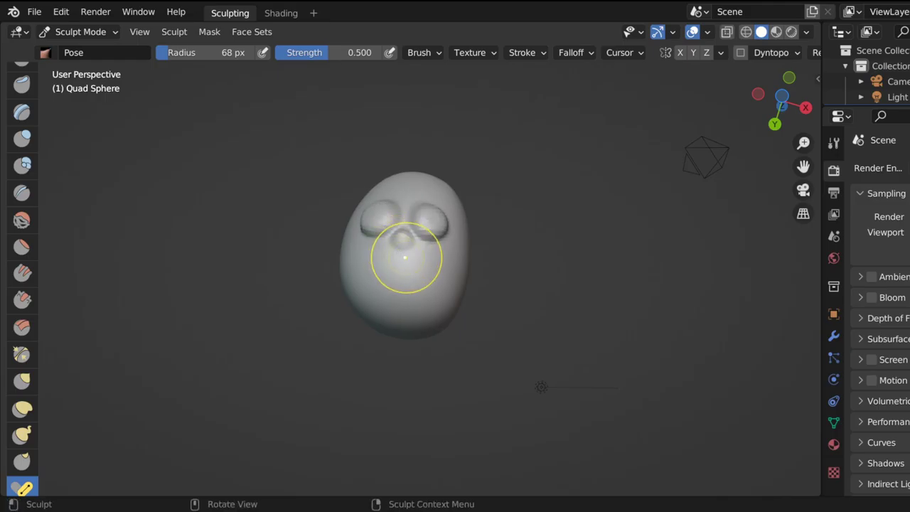
Inflate the area below the nose into a wide, rounded muzzle with the Inflate/Deflate brush.
{"action": "left_click", "coordinate": [22, 138]}
{"action": "left_click_drag", "start_coordinate": [368, 290], "coordinate": [387, 305]}
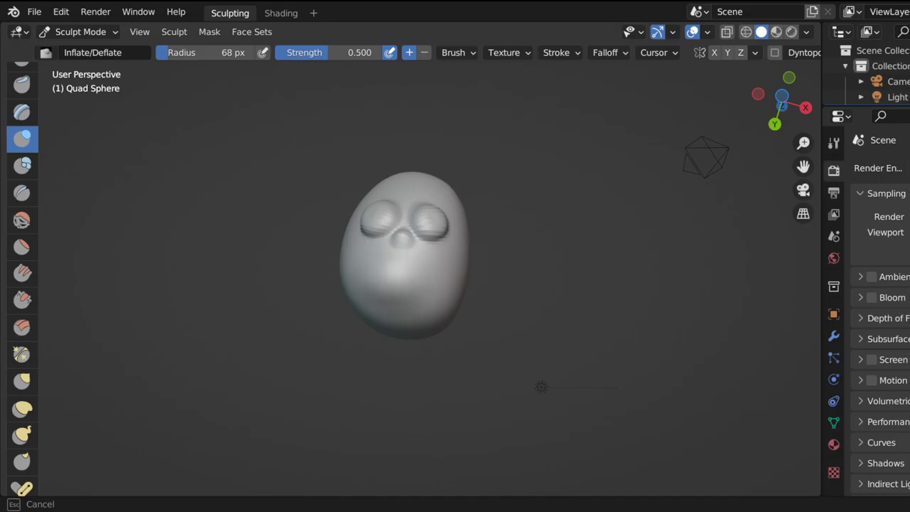
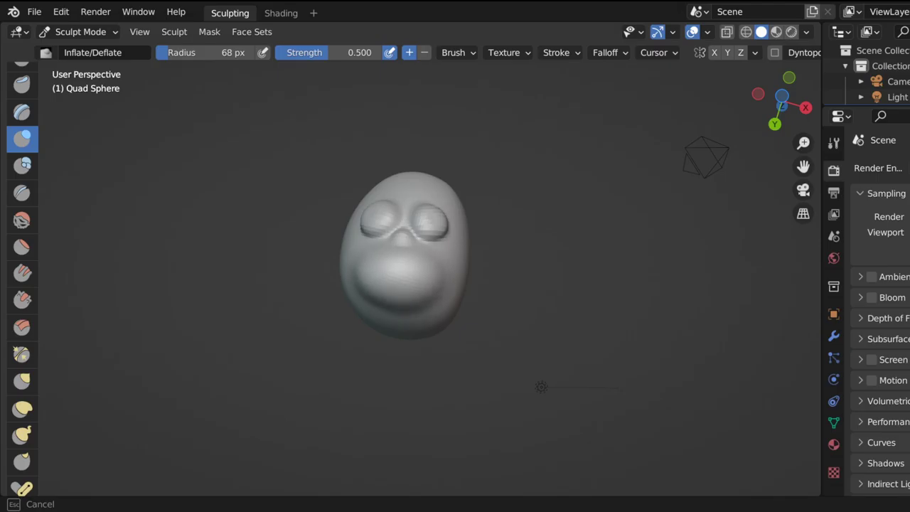
{"action": "left_click_drag", "start_coordinate": [388, 263], "coordinate": [371, 262]}
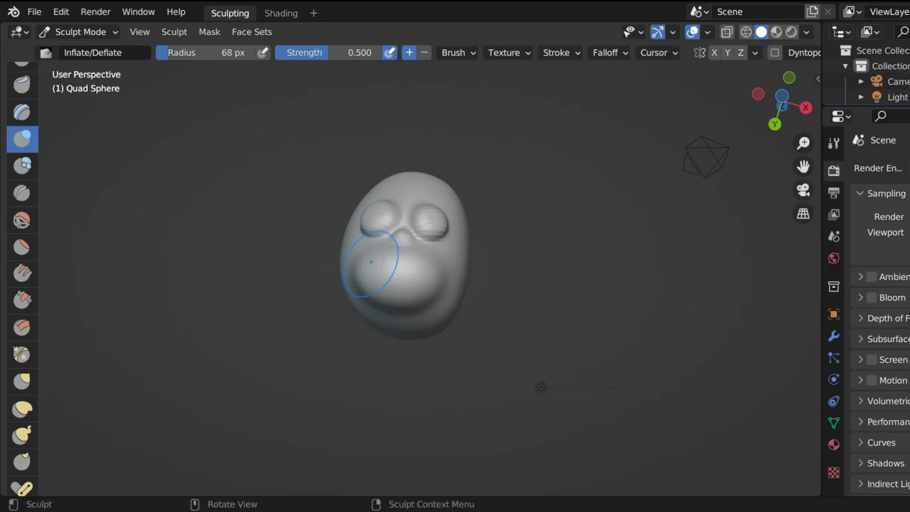
Examine the muzzle, nose and eyes up close from several angles.
{"action": "scroll", "coordinate": [370, 261], "scroll_direction": "up", "scroll_amount": 5}
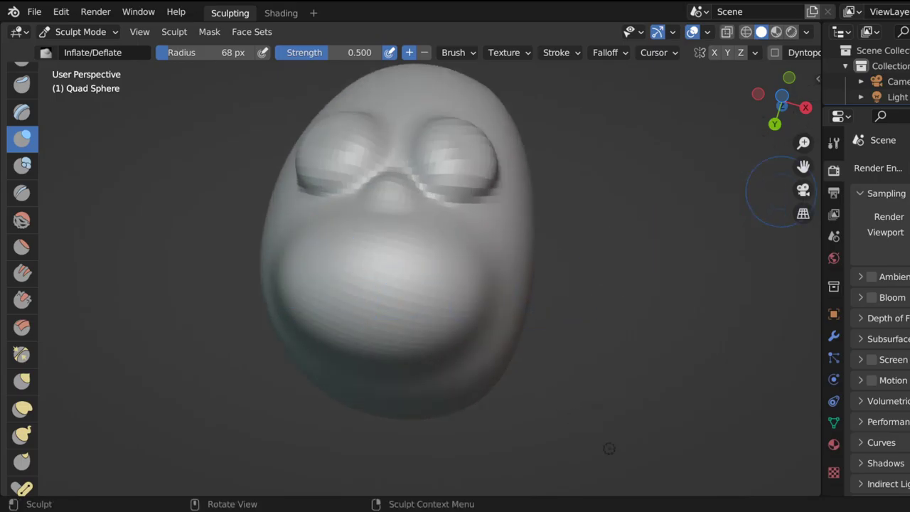
{"action": "mouse_move", "coordinate": [607, 447]}
{"action": "middle_mouse_down"}
{"action": "mouse_move", "coordinate": [632, 334]}
{"action": "mouse_move", "coordinate": [583, 426]}
{"action": "middle_mouse_up"}
{"action": "mouse_move", "coordinate": [626, 327]}
{"action": "middle_mouse_down"}
{"action": "mouse_move", "coordinate": [646, 364]}
{"action": "mouse_move", "coordinate": [640, 401]}
{"action": "mouse_move", "coordinate": [634, 339]}
{"action": "middle_mouse_up"}
{"action": "mouse_move", "coordinate": [622, 409]}
{"action": "middle_mouse_down"}
{"action": "mouse_move", "coordinate": [583, 433]}
{"action": "mouse_move", "coordinate": [508, 147]}
{"action": "mouse_move", "coordinate": [579, 164]}
{"action": "mouse_move", "coordinate": [628, 292]}
{"action": "middle_mouse_up"}
{"action": "left_click_drag", "start_coordinate": [782, 101], "coordinate": [782, 106]}
{"action": "scroll", "coordinate": [26, 153], "scroll_direction": "up", "scroll_amount": 2}
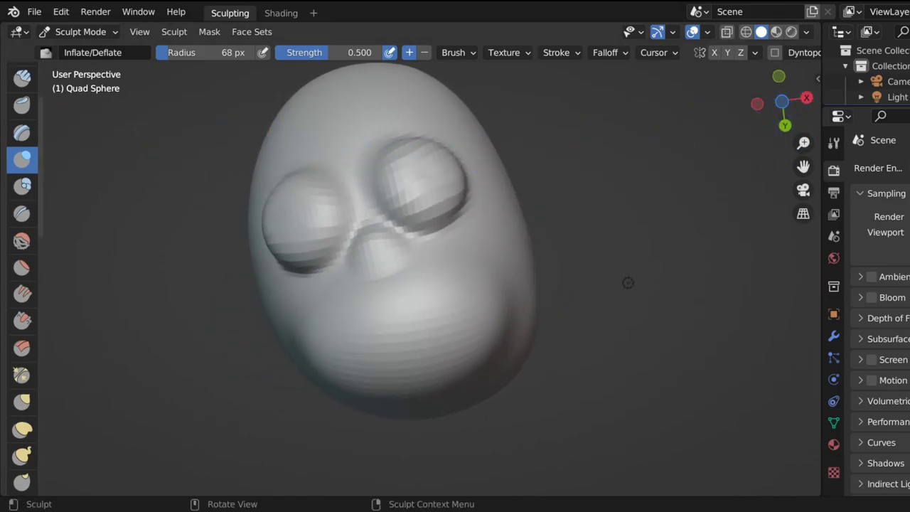
Raise an eyebrow ridge above each eye with the Draw brush at a 40 px radius.
{"action": "scroll", "coordinate": [21, 277], "scroll_direction": "up", "scroll_amount": 3}
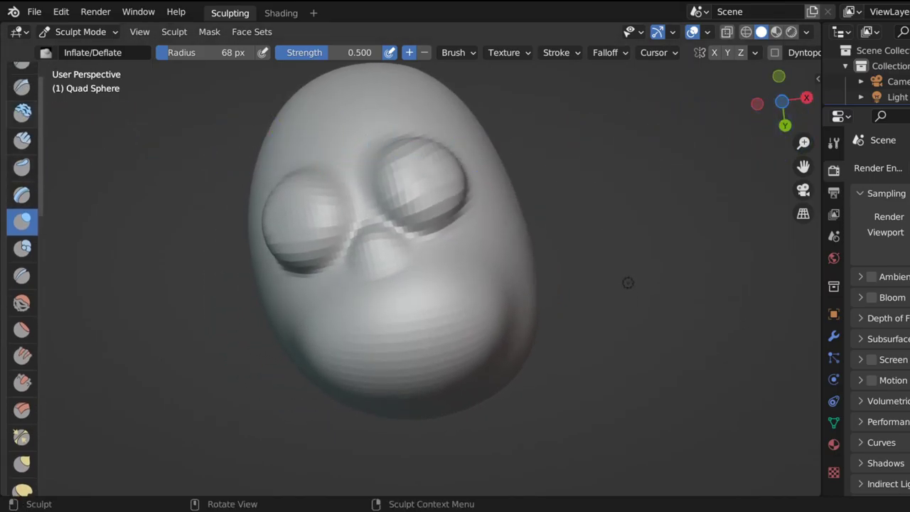
{"action": "left_click", "coordinate": [21, 81]}
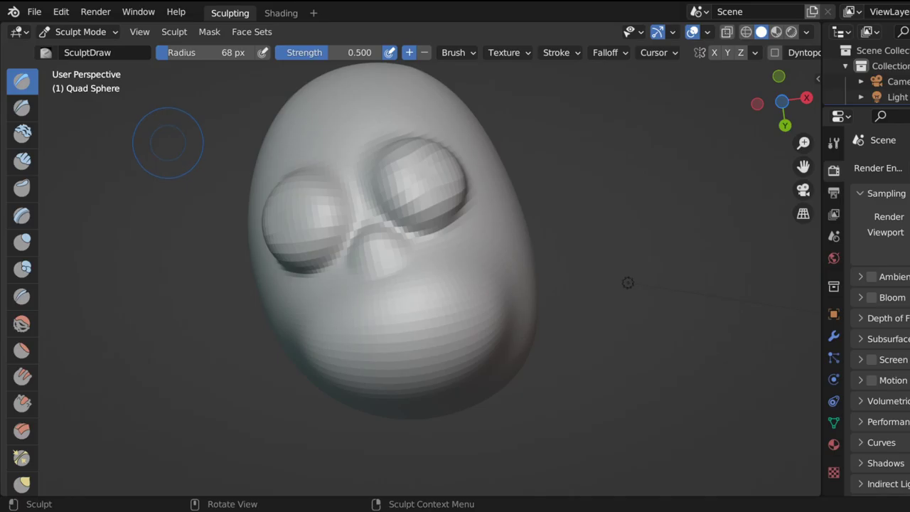
{"action": "left_click", "coordinate": [192, 52]}
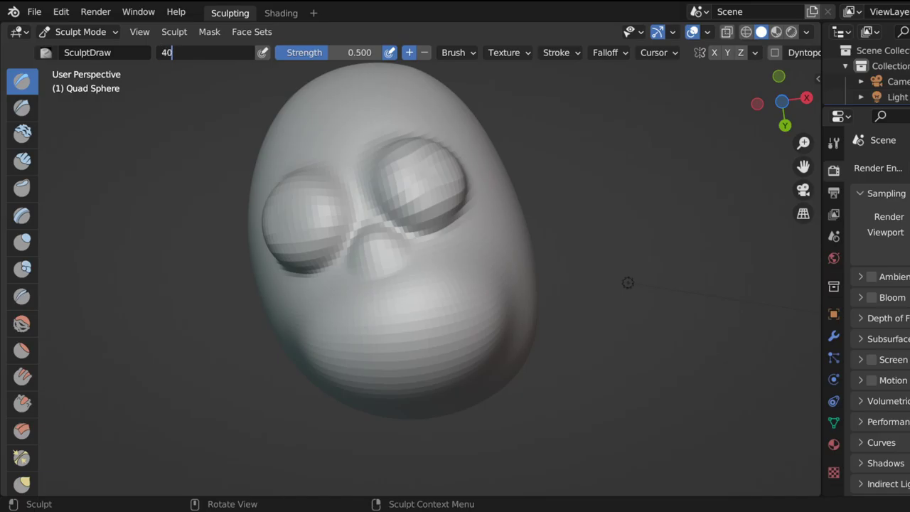
{"action": "key", "text": "Return"}
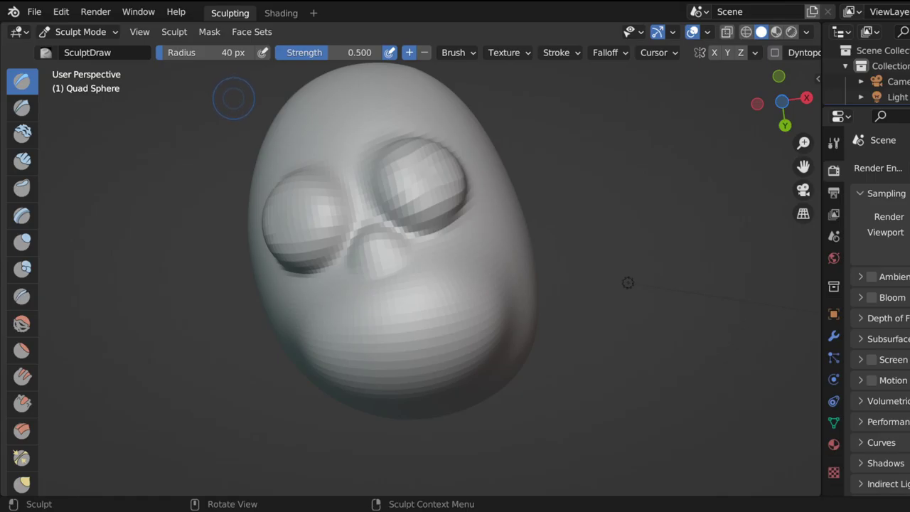
{"action": "left_click_drag", "start_coordinate": [430, 134], "coordinate": [435, 137]}
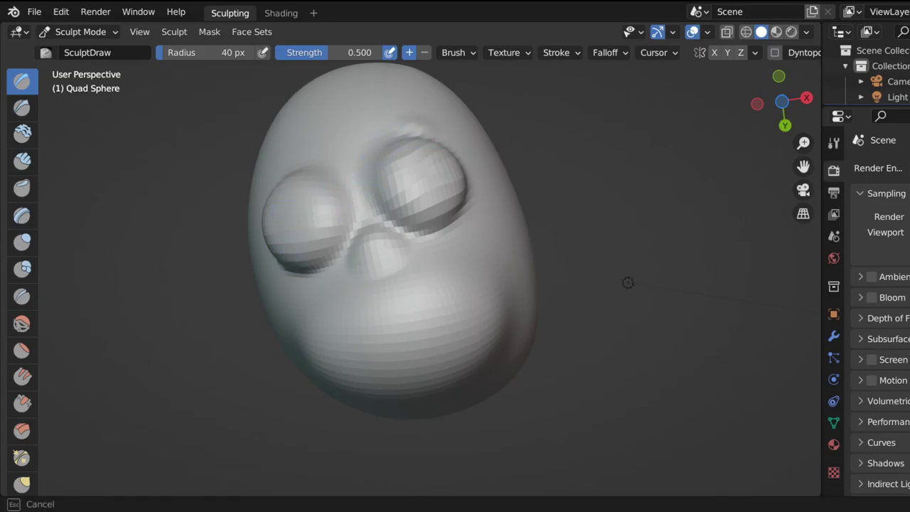
{"action": "mouse_move", "coordinate": [365, 148]}
{"action": "left_mouse_down"}
{"action": "mouse_move", "coordinate": [391, 133]}
{"action": "mouse_move", "coordinate": [435, 135]}
{"action": "mouse_move", "coordinate": [373, 146]}
{"action": "left_mouse_up"}
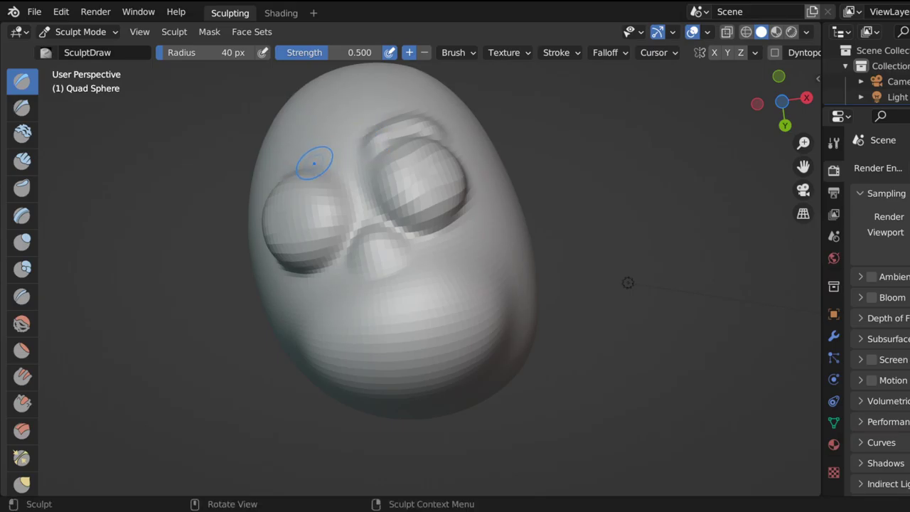
{"action": "left_click_drag", "start_coordinate": [327, 165], "coordinate": [324, 165]}
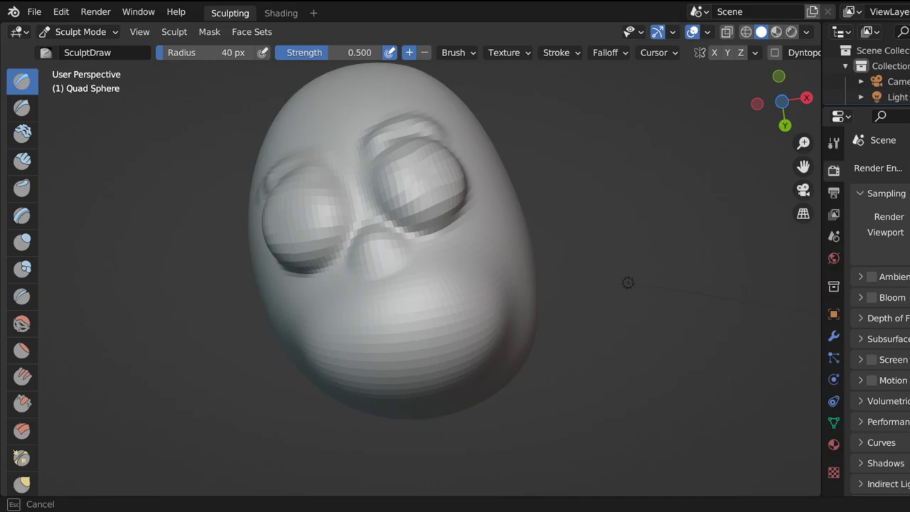
{"action": "left_click_drag", "start_coordinate": [293, 164], "coordinate": [303, 158]}
Build up a rounded nose tip and a raised bag under each eye with the Draw brush.
{"action": "left_click_drag", "start_coordinate": [382, 247], "coordinate": [370, 254]}
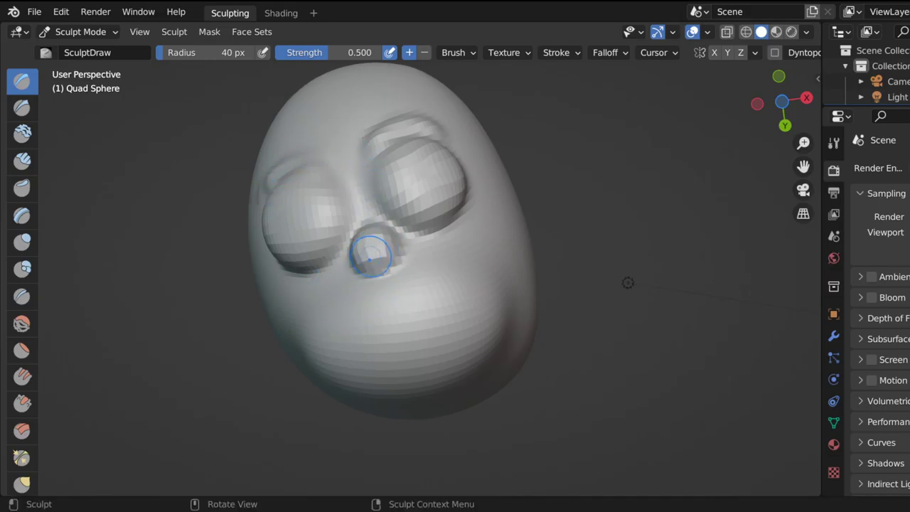
{"action": "mouse_move", "coordinate": [308, 291]}
{"action": "left_mouse_down"}
{"action": "mouse_move", "coordinate": [320, 278]}
{"action": "mouse_move", "coordinate": [303, 287]}
{"action": "mouse_move", "coordinate": [277, 281]}
{"action": "left_mouse_up"}
{"action": "mouse_move", "coordinate": [443, 244]}
{"action": "left_mouse_down"}
{"action": "mouse_move", "coordinate": [435, 236]}
{"action": "mouse_move", "coordinate": [452, 226]}
{"action": "mouse_move", "coordinate": [447, 238]}
{"action": "mouse_move", "coordinate": [462, 234]}
{"action": "left_mouse_up"}
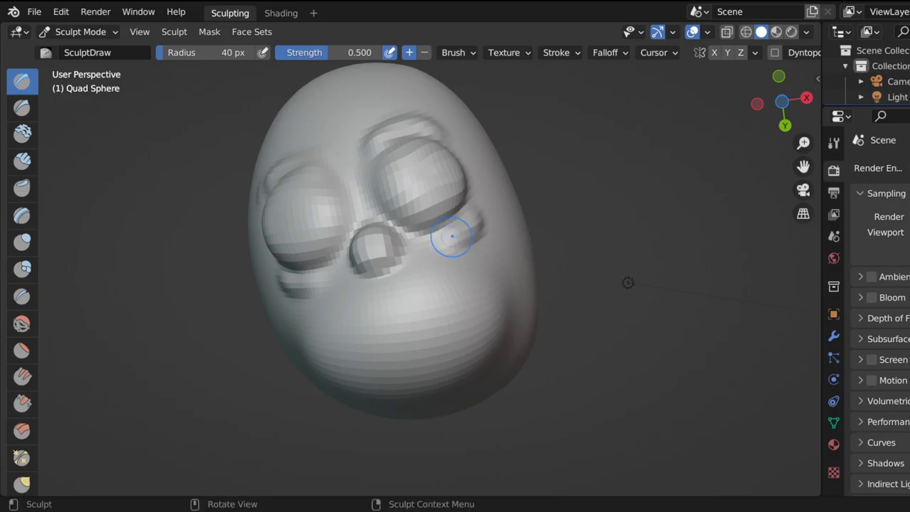
{"action": "scroll", "coordinate": [526, 203], "scroll_direction": "down", "scroll_amount": 5}
{"action": "scroll", "coordinate": [559, 177], "scroll_direction": "up", "scroll_amount": 4}
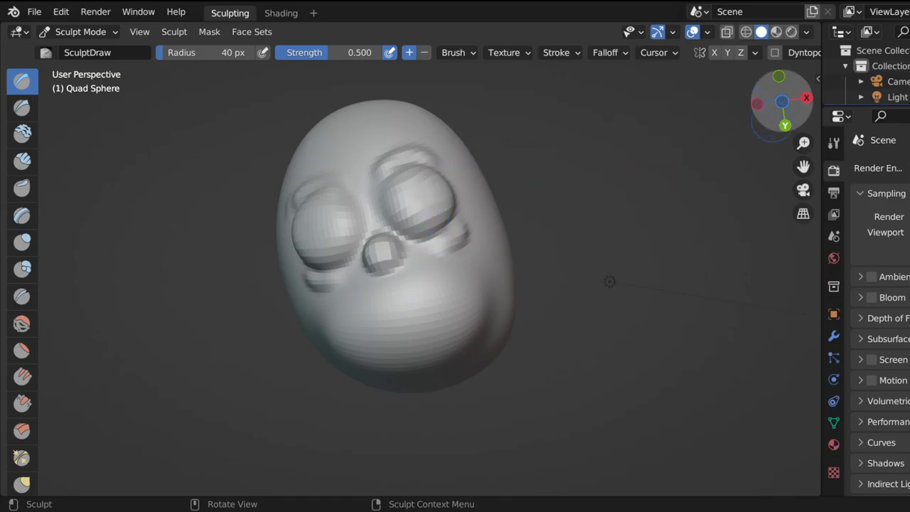
Carve a wide horizontal mouth across the muzzle with the Draw Sharp brush.
{"action": "mouse_move", "coordinate": [609, 282]}
{"action": "middle_mouse_down"}
{"action": "mouse_move", "coordinate": [613, 368]}
{"action": "mouse_move", "coordinate": [596, 366]}
{"action": "middle_mouse_up"}
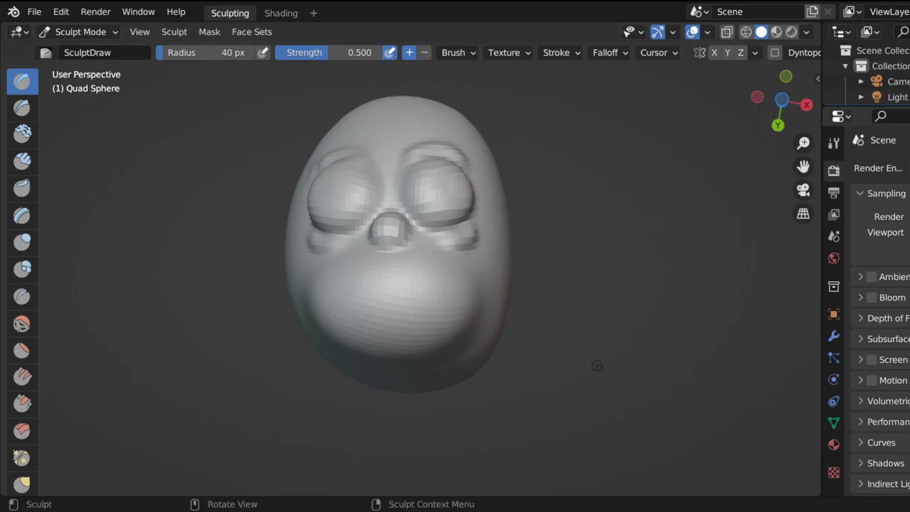
{"action": "left_click", "coordinate": [22, 107]}
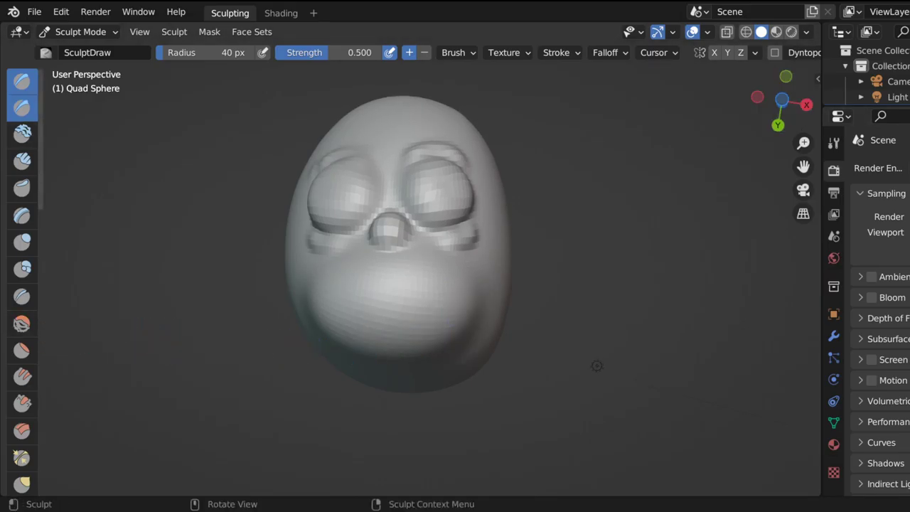
{"action": "mouse_move", "coordinate": [454, 300]}
{"action": "left_mouse_down"}
{"action": "mouse_move", "coordinate": [451, 317]}
{"action": "mouse_move", "coordinate": [331, 316]}
{"action": "mouse_move", "coordinate": [425, 313]}
{"action": "mouse_move", "coordinate": [345, 311]}
{"action": "mouse_move", "coordinate": [419, 307]}
{"action": "left_mouse_up"}
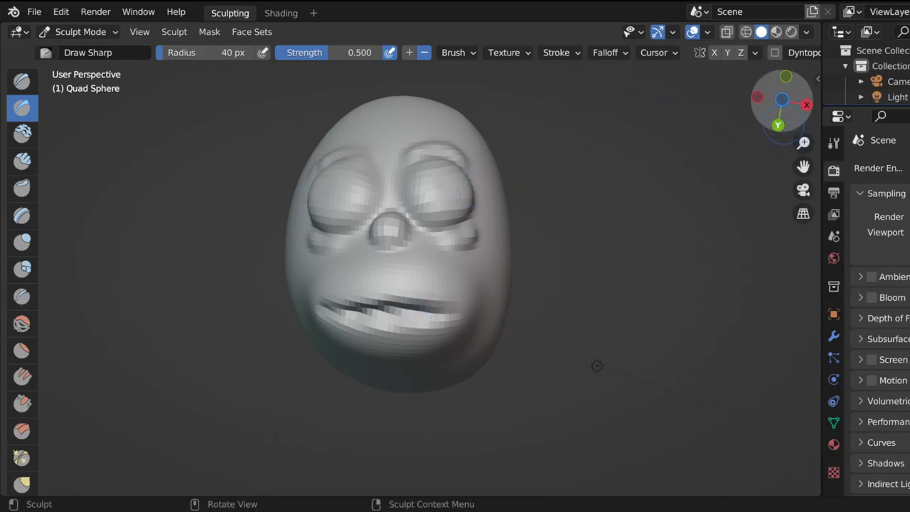
Deepen the mouth opening along its length with further Draw Sharp strokes.
{"action": "left_click_drag", "start_coordinate": [783, 123], "coordinate": [683, 53]}
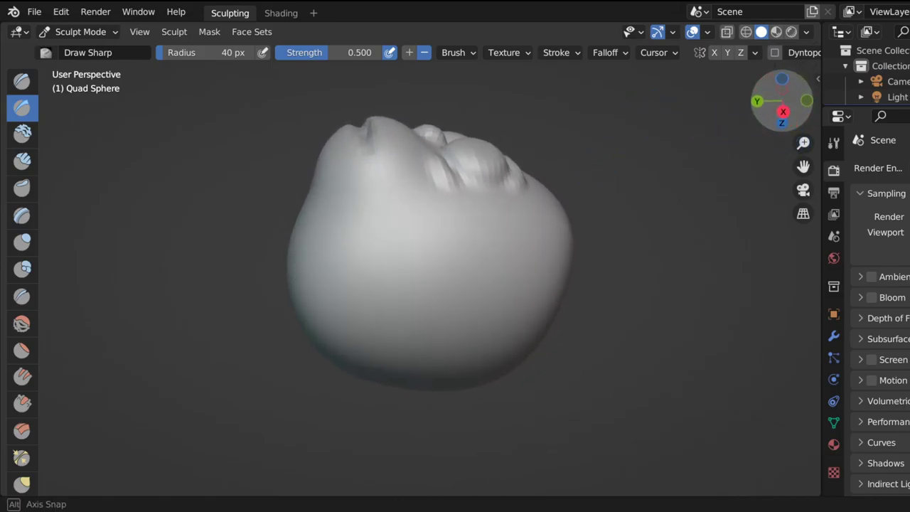
{"action": "mouse_move", "coordinate": [768, 64]}
{"action": "left_mouse_down"}
{"action": "mouse_move", "coordinate": [755, 62]}
{"action": "mouse_move", "coordinate": [765, 68]}
{"action": "left_mouse_up"}
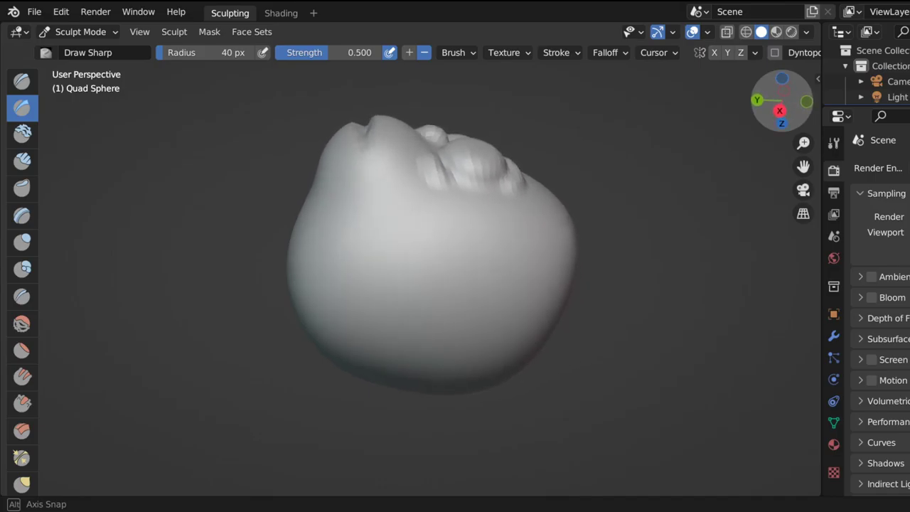
{"action": "mouse_move", "coordinate": [441, 313]}
{"action": "left_mouse_down"}
{"action": "mouse_move", "coordinate": [466, 388]}
{"action": "mouse_move", "coordinate": [522, 463]}
{"action": "mouse_move", "coordinate": [572, 396]}
{"action": "mouse_move", "coordinate": [567, 385]}
{"action": "left_mouse_up"}
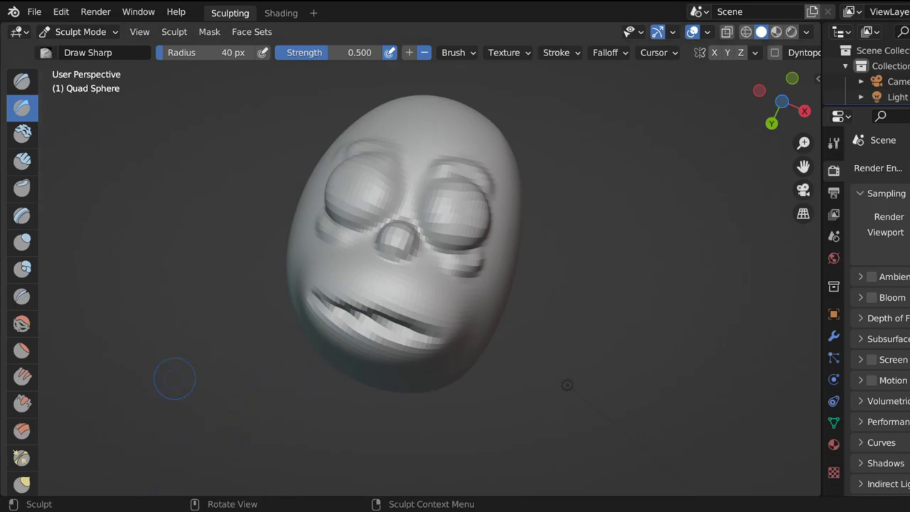
{"action": "mouse_move", "coordinate": [431, 335]}
{"action": "left_mouse_down"}
{"action": "mouse_move", "coordinate": [345, 313]}
{"action": "mouse_move", "coordinate": [359, 323]}
{"action": "mouse_move", "coordinate": [329, 303]}
{"action": "left_mouse_up"}
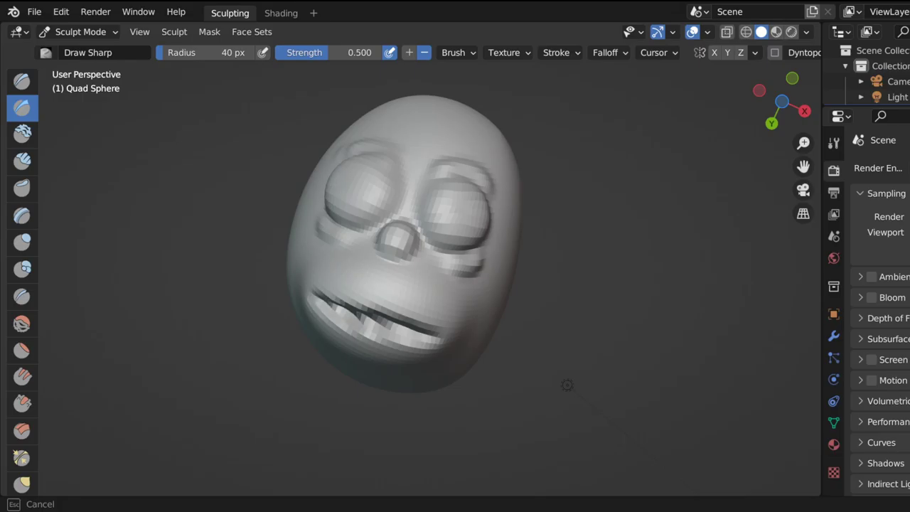
{"action": "left_click_drag", "start_coordinate": [398, 332], "coordinate": [433, 341]}
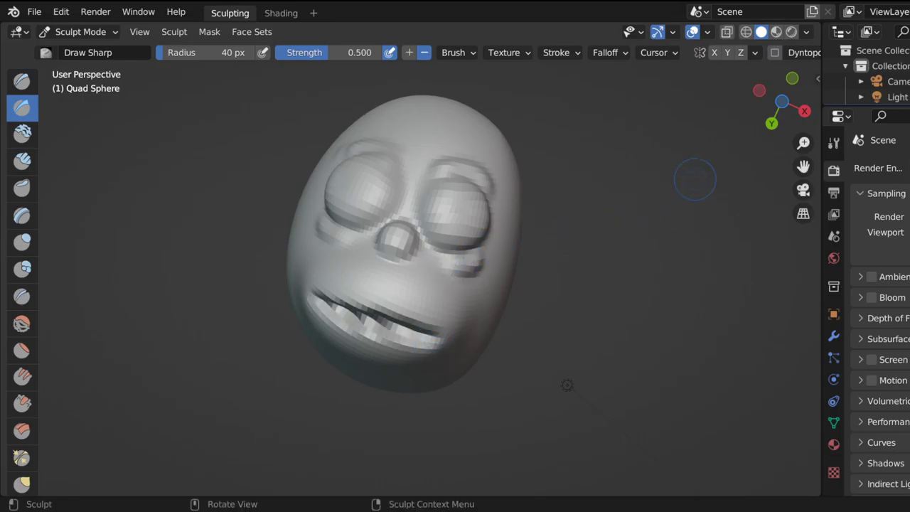
Push the surface of the cheek below one eye with the Clay Thumb brush.
{"action": "left_click_drag", "start_coordinate": [778, 103], "coordinate": [786, 147]}
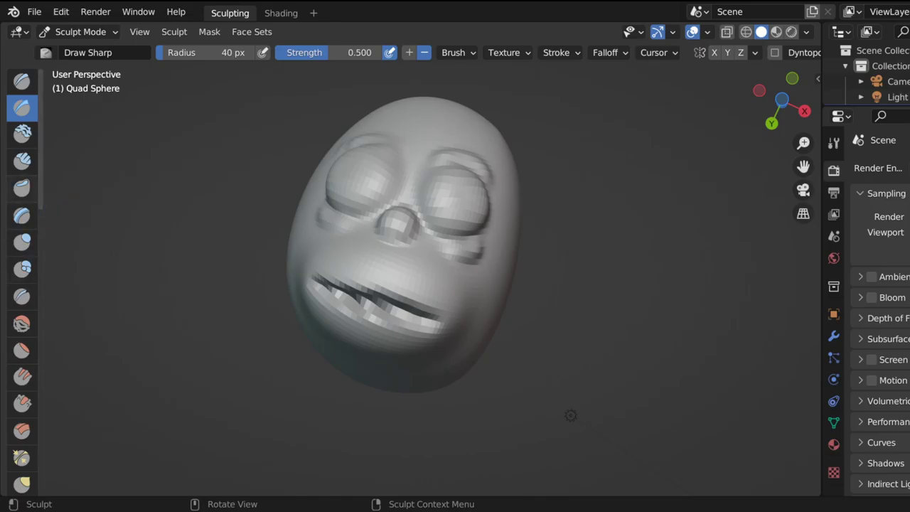
{"action": "left_click", "coordinate": [21, 187]}
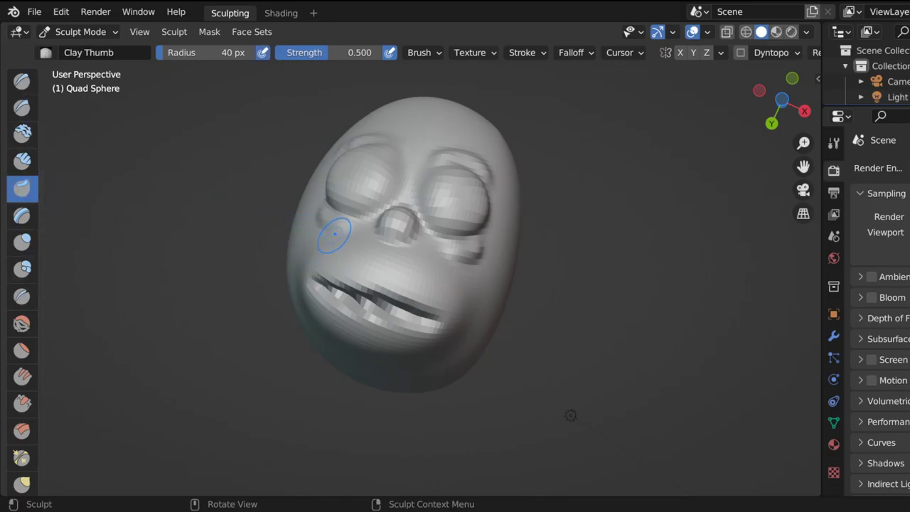
{"action": "left_click_drag", "start_coordinate": [334, 235], "coordinate": [318, 241]}
{"action": "scroll", "coordinate": [878, 298], "scroll_direction": "down", "scroll_amount": 4}
{"action": "scroll", "coordinate": [585, 270], "scroll_direction": "down", "scroll_amount": 4}
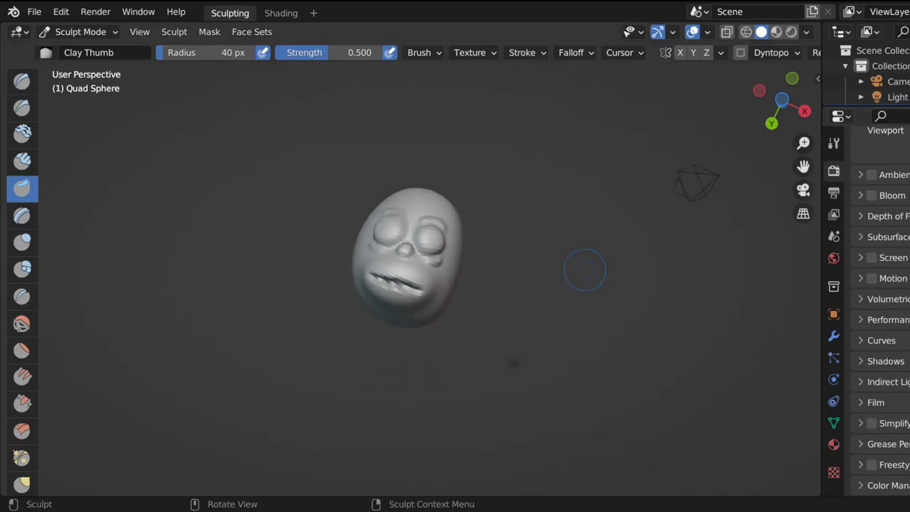
Apply an Inflate/Deflate stroke across the side of the head.
{"action": "scroll", "coordinate": [584, 270], "scroll_direction": "down", "scroll_amount": 2}
{"action": "left_click_drag", "start_coordinate": [782, 100], "coordinate": [790, 130]}
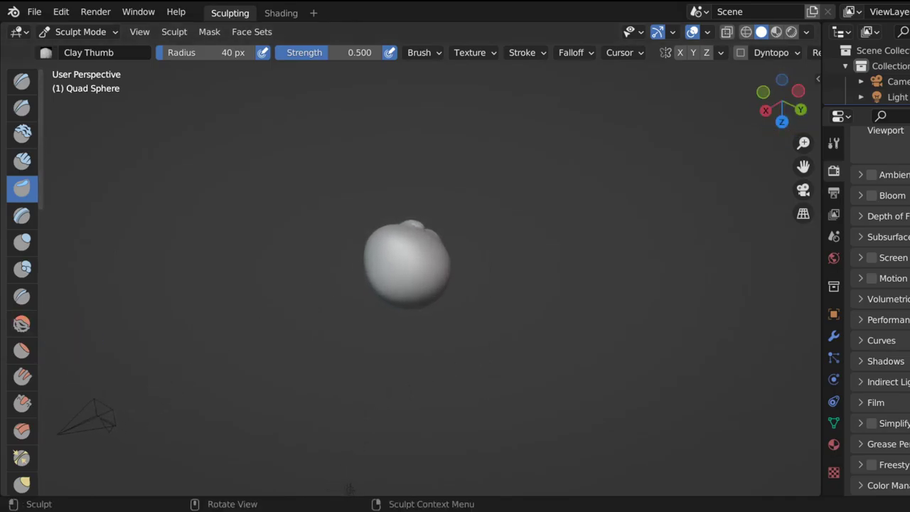
{"action": "left_click", "coordinate": [24, 243]}
{"action": "left_click_drag", "start_coordinate": [343, 273], "coordinate": [399, 281]}
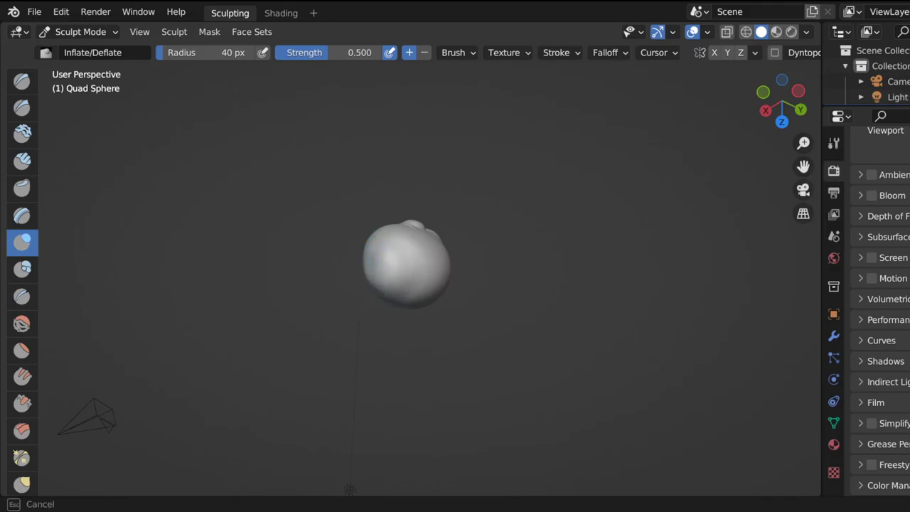
{"action": "key", "text": "Escape"}
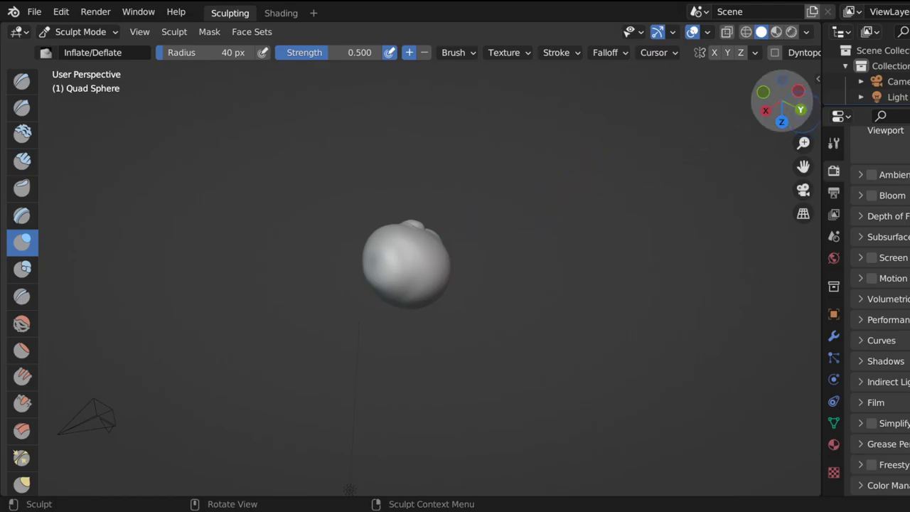
Carve a small pupil into the centre of each eyeball with the Draw Sharp brush.
{"action": "mouse_move", "coordinate": [782, 99]}
{"action": "left_mouse_down"}
{"action": "mouse_move", "coordinate": [762, 101]}
{"action": "mouse_move", "coordinate": [779, 111]}
{"action": "left_mouse_up"}
{"action": "scroll", "coordinate": [508, 339], "scroll_direction": "up", "scroll_amount": 5}
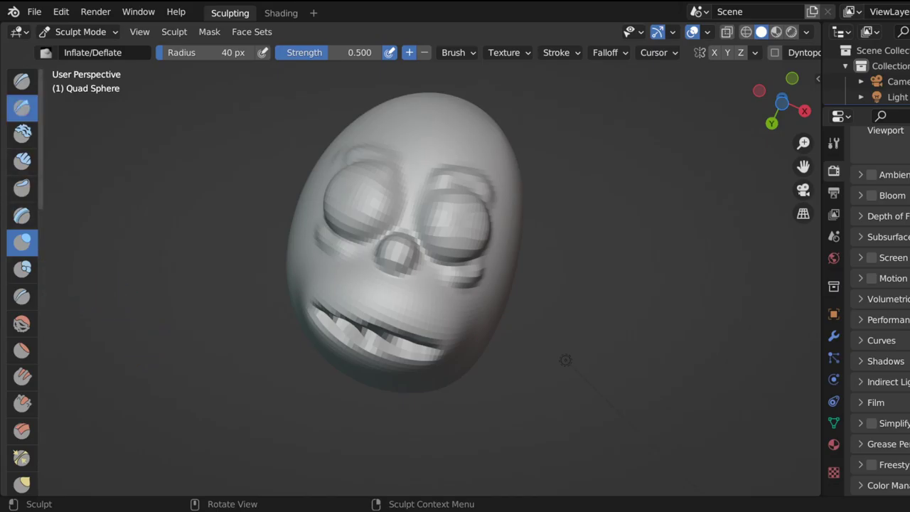
{"action": "left_click", "coordinate": [22, 107]}
{"action": "left_click_drag", "start_coordinate": [362, 197], "coordinate": [359, 197]}
{"action": "left_click_drag", "start_coordinate": [457, 223], "coordinate": [462, 220]}
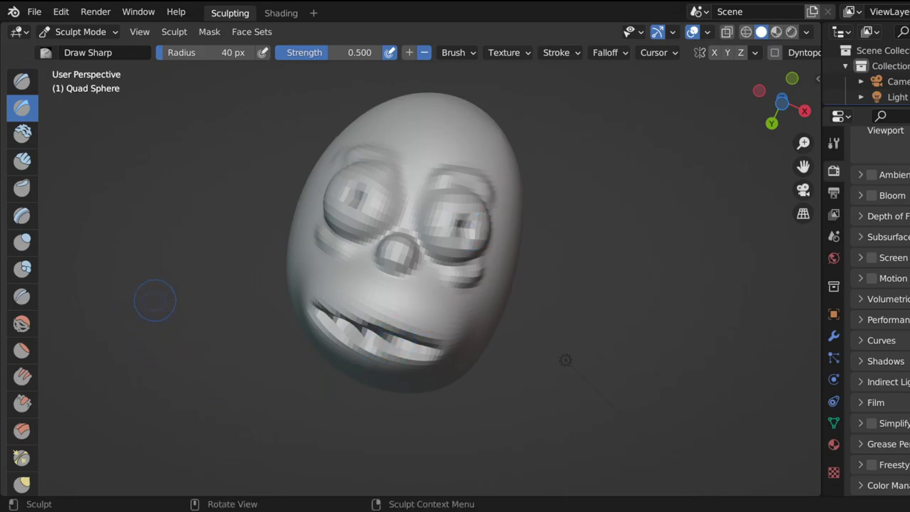
{"action": "scroll", "coordinate": [559, 234], "scroll_direction": "down", "scroll_amount": 6}
{"action": "scroll", "coordinate": [530, 222], "scroll_direction": "up", "scroll_amount": 6}
{"action": "scroll", "coordinate": [427, 276], "scroll_direction": "down", "scroll_amount": 5}
{"action": "scroll", "coordinate": [438, 270], "scroll_direction": "up", "scroll_amount": 3}
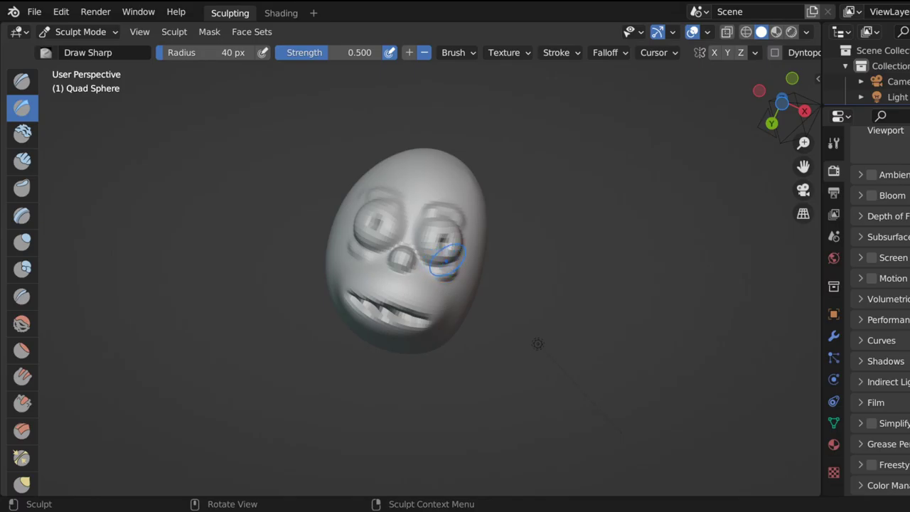
Try to pull an ear out of the side of the head with the Grab brush.
{"action": "mouse_move", "coordinate": [538, 343]}
{"action": "middle_mouse_down"}
{"action": "mouse_move", "coordinate": [578, 331]}
{"action": "mouse_move", "coordinate": [430, 112]}
{"action": "middle_mouse_up"}
{"action": "middle_click_drag", "start_coordinate": [430, 285], "coordinate": [420, 153]}
{"action": "left_click_drag", "start_coordinate": [782, 101], "coordinate": [769, 106]}
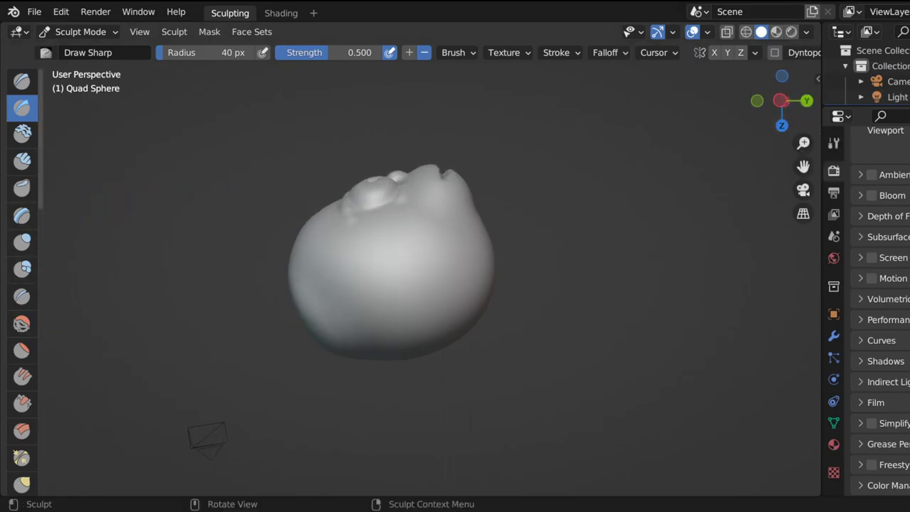
{"action": "scroll", "coordinate": [23, 278], "scroll_direction": "down", "scroll_amount": 1}
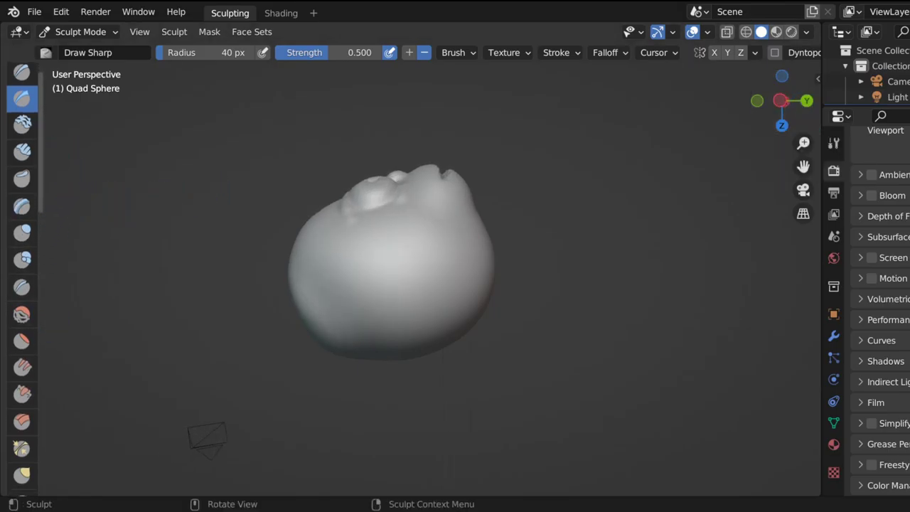
{"action": "scroll", "coordinate": [22, 277], "scroll_direction": "down", "scroll_amount": 15}
{"action": "left_click", "coordinate": [22, 222]}
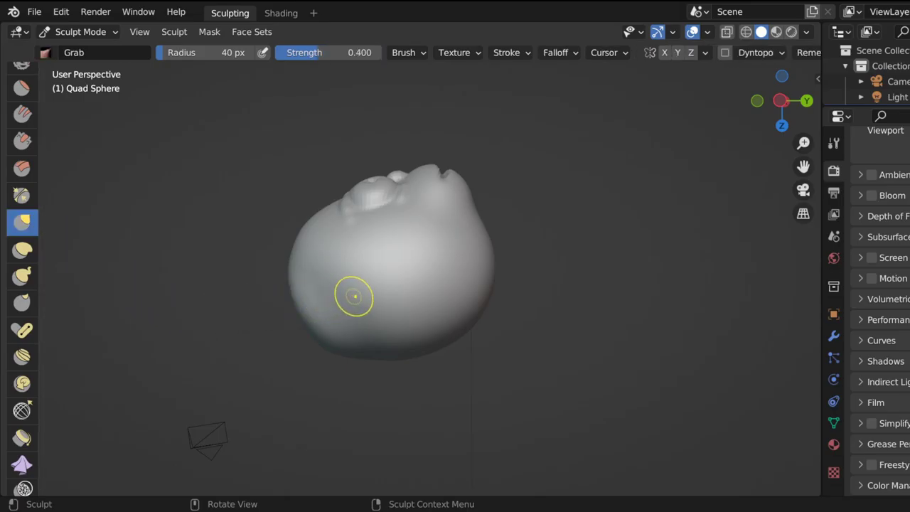
{"action": "left_click_drag", "start_coordinate": [394, 289], "coordinate": [393, 277]}
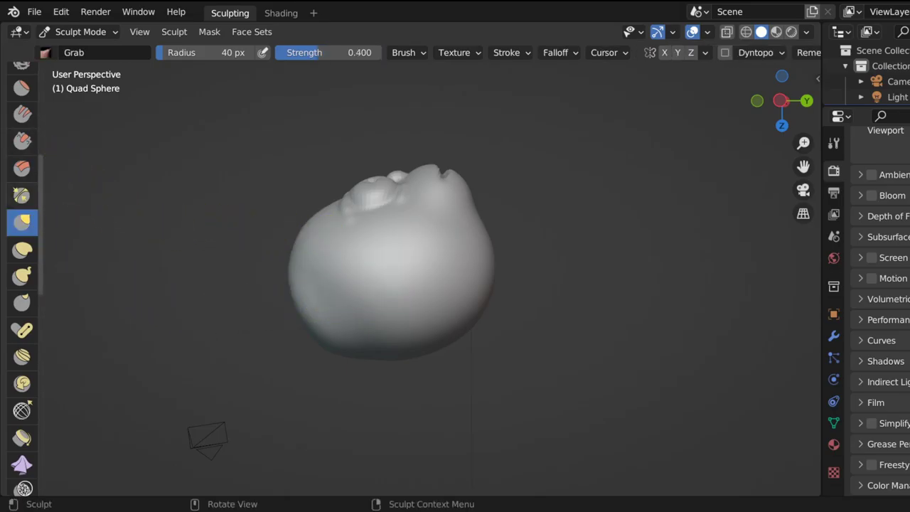
Add small round ears to the sides of the head with the Blob brush.
{"action": "scroll", "coordinate": [27, 186], "scroll_direction": "up", "scroll_amount": 1}
{"action": "scroll", "coordinate": [22, 259], "scroll_direction": "up", "scroll_amount": 14}
{"action": "scroll", "coordinate": [22, 260], "scroll_direction": "down", "scroll_amount": 1}
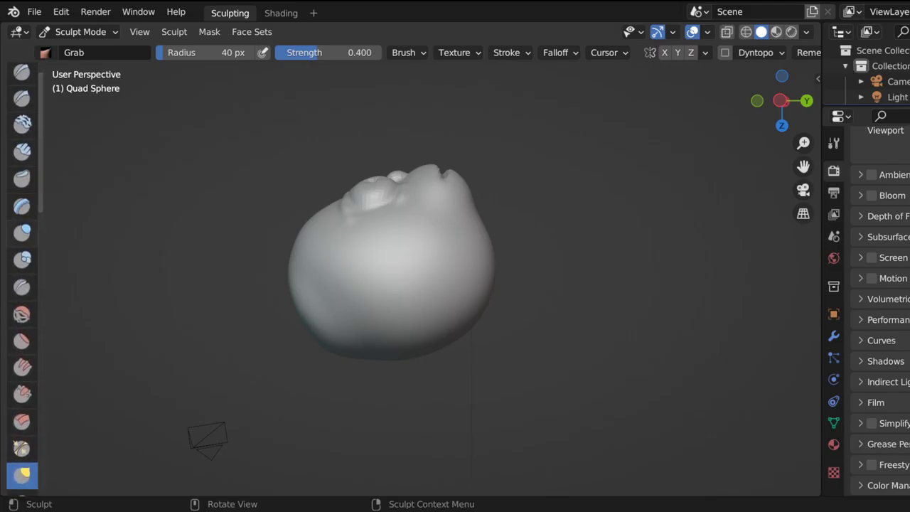
{"action": "left_click", "coordinate": [22, 260]}
{"action": "left_click_drag", "start_coordinate": [384, 285], "coordinate": [386, 285]}
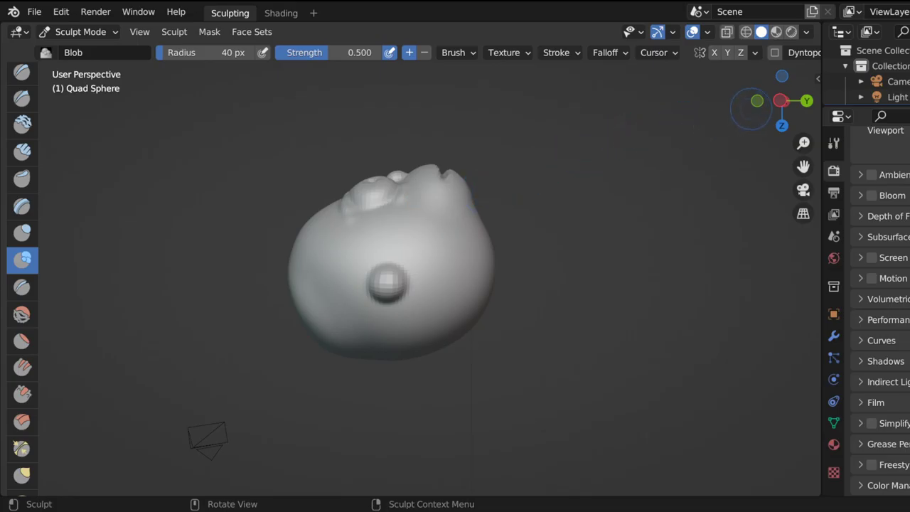
{"action": "mouse_move", "coordinate": [781, 101]}
{"action": "left_mouse_down"}
{"action": "mouse_move", "coordinate": [753, 142]}
{"action": "mouse_move", "coordinate": [576, 313]}
{"action": "mouse_move", "coordinate": [478, 224]}
{"action": "mouse_move", "coordinate": [470, 229]}
{"action": "mouse_move", "coordinate": [488, 229]}
{"action": "left_mouse_up"}
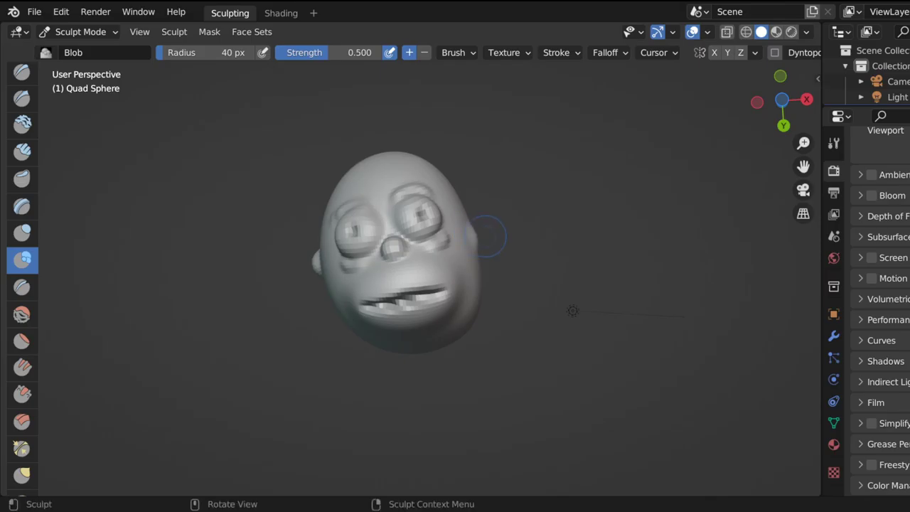
{"action": "mouse_move", "coordinate": [782, 114]}
{"action": "left_mouse_down"}
{"action": "mouse_move", "coordinate": [771, 107]}
{"action": "mouse_move", "coordinate": [711, 118]}
{"action": "left_mouse_up"}
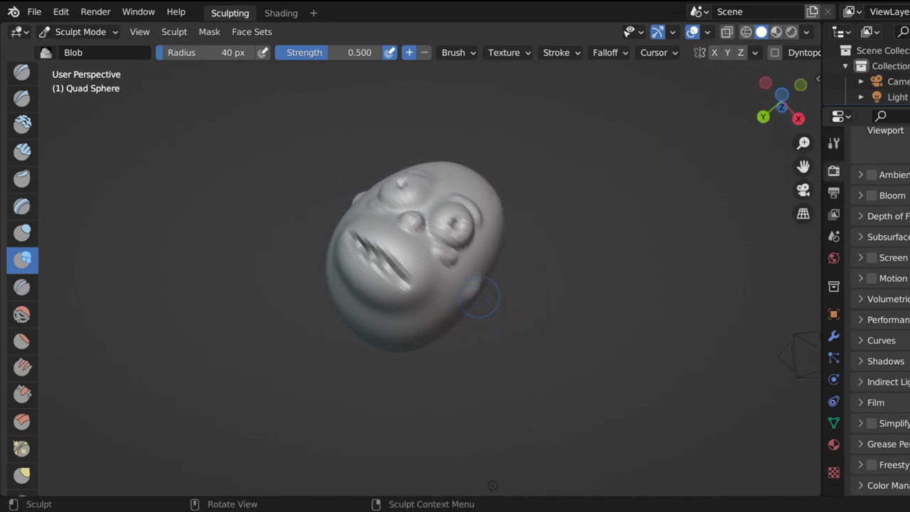
Build up the ears on both sides of the head with more Blob brush strokes.
{"action": "mouse_move", "coordinate": [479, 297]}
{"action": "left_mouse_down"}
{"action": "mouse_move", "coordinate": [473, 290]}
{"action": "mouse_move", "coordinate": [489, 288]}
{"action": "left_mouse_up"}
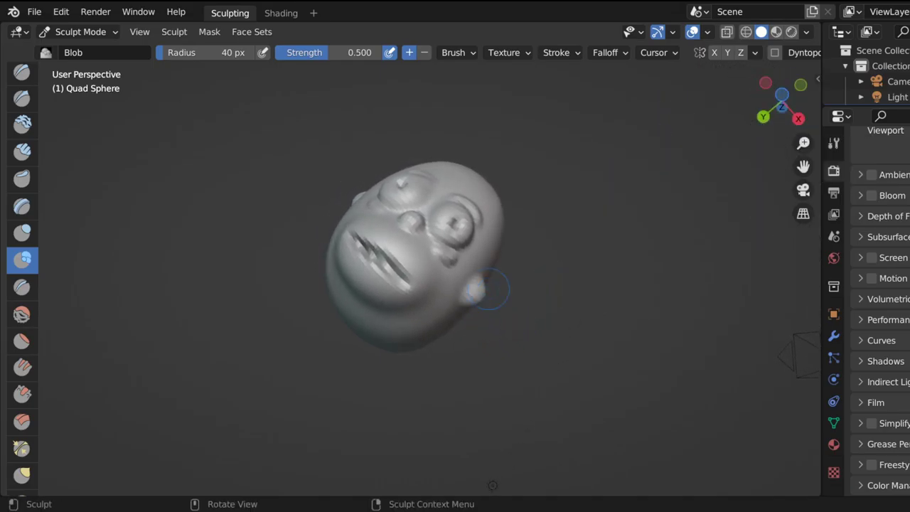
{"action": "left_click_drag", "start_coordinate": [782, 100], "coordinate": [764, 114]}
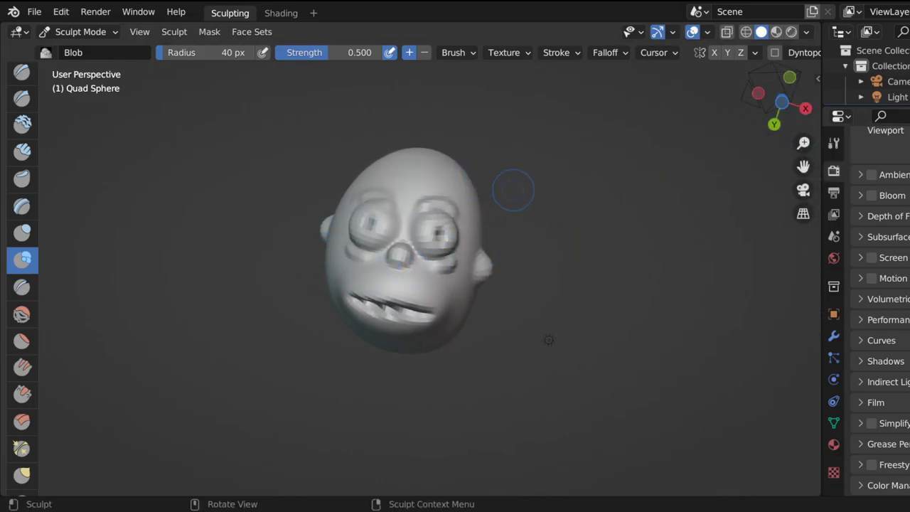
{"action": "left_click_drag", "start_coordinate": [782, 99], "coordinate": [761, 115]}
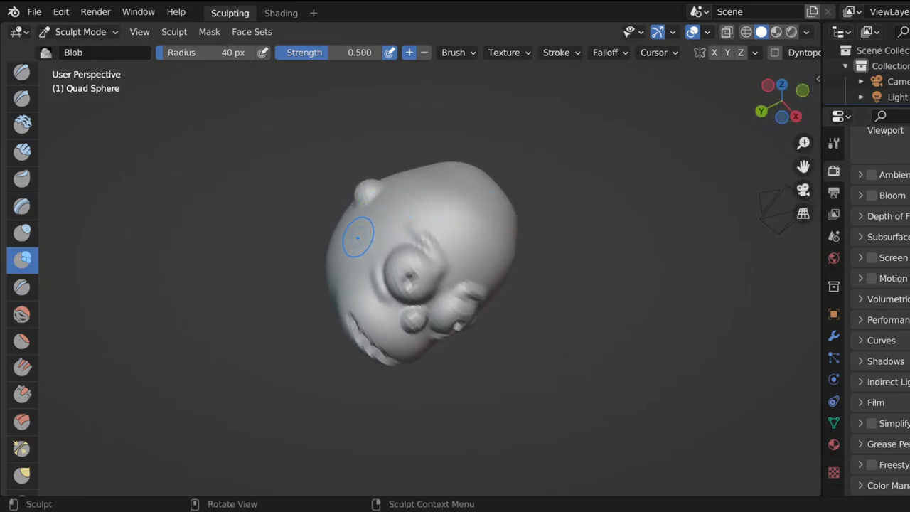
{"action": "mouse_move", "coordinate": [350, 215]}
{"action": "left_mouse_down"}
{"action": "mouse_move", "coordinate": [354, 205]}
{"action": "mouse_move", "coordinate": [355, 216]}
{"action": "left_mouse_up"}
{"action": "left_click_drag", "start_coordinate": [786, 103], "coordinate": [830, 185]}
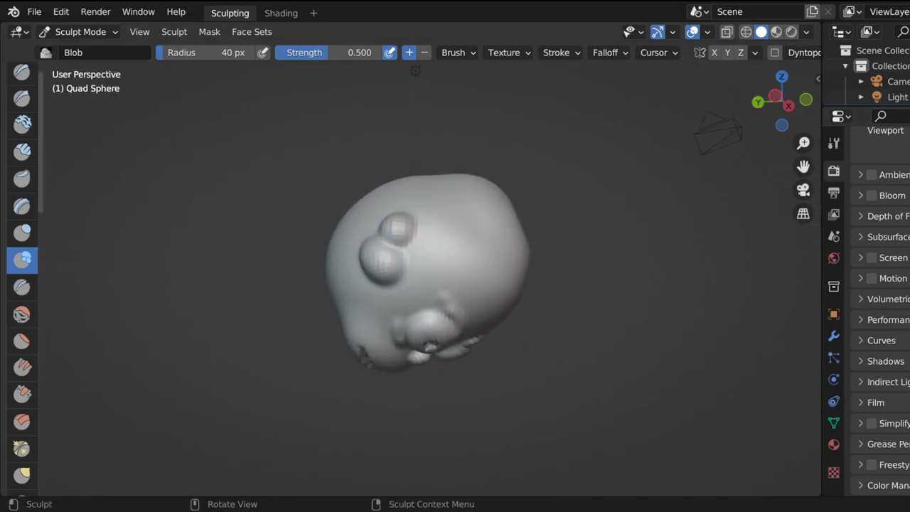
Flatten the extra bump beside one ear, and soften the ear with the Smooth brush.
{"action": "key", "text": "shift+t"}
{"action": "mouse_move", "coordinate": [366, 209]}
{"action": "left_mouse_down"}
{"action": "mouse_move", "coordinate": [400, 240]}
{"action": "mouse_move", "coordinate": [410, 216]}
{"action": "left_mouse_up"}
{"action": "key", "text": "shift+s"}
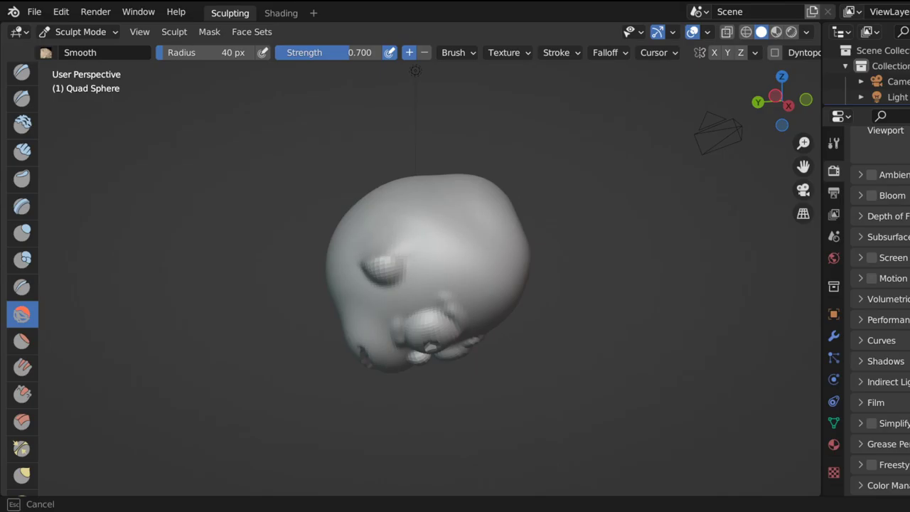
{"action": "left_click_drag", "start_coordinate": [380, 270], "coordinate": [375, 264]}
{"action": "mouse_move", "coordinate": [396, 294]}
{"action": "left_mouse_down"}
{"action": "mouse_move", "coordinate": [392, 279]}
{"action": "mouse_move", "coordinate": [436, 245]}
{"action": "left_mouse_up"}
Smooth the ear on the opposite side of the head so it blends into the surface.
{"action": "left_click_drag", "start_coordinate": [776, 98], "coordinate": [686, 6]}
{"action": "left_click_drag", "start_coordinate": [766, 120], "coordinate": [761, 125]}
{"action": "mouse_move", "coordinate": [337, 191]}
{"action": "left_mouse_down"}
{"action": "mouse_move", "coordinate": [377, 170]}
{"action": "mouse_move", "coordinate": [363, 218]}
{"action": "left_mouse_up"}
{"action": "left_click_drag", "start_coordinate": [485, 276], "coordinate": [477, 290]}
{"action": "left_click_drag", "start_coordinate": [780, 109], "coordinate": [590, 194]}
{"action": "left_click_drag", "start_coordinate": [768, 139], "coordinate": [768, 138]}
{"action": "mouse_move", "coordinate": [416, 263]}
{"action": "left_mouse_down"}
{"action": "mouse_move", "coordinate": [412, 252]}
{"action": "mouse_move", "coordinate": [466, 203]}
{"action": "left_mouse_up"}
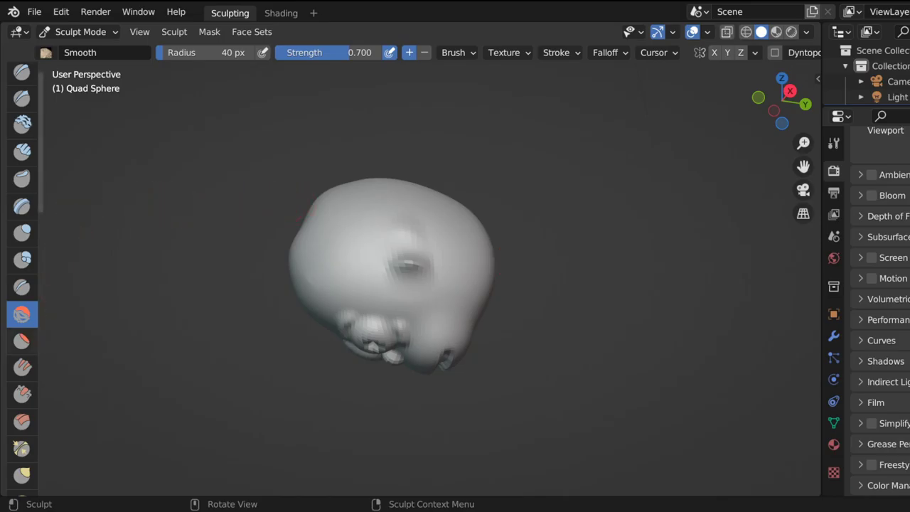
Flatten the same ear with a Flatten/Contrast brush stroke across it.
{"action": "left_click", "coordinate": [21, 341]}
{"action": "mouse_move", "coordinate": [409, 298]}
{"action": "left_mouse_down"}
{"action": "mouse_move", "coordinate": [426, 220]}
{"action": "mouse_move", "coordinate": [423, 242]}
{"action": "mouse_move", "coordinate": [419, 217]}
{"action": "left_mouse_up"}
{"action": "left_click_drag", "start_coordinate": [781, 103], "coordinate": [897, 42]}
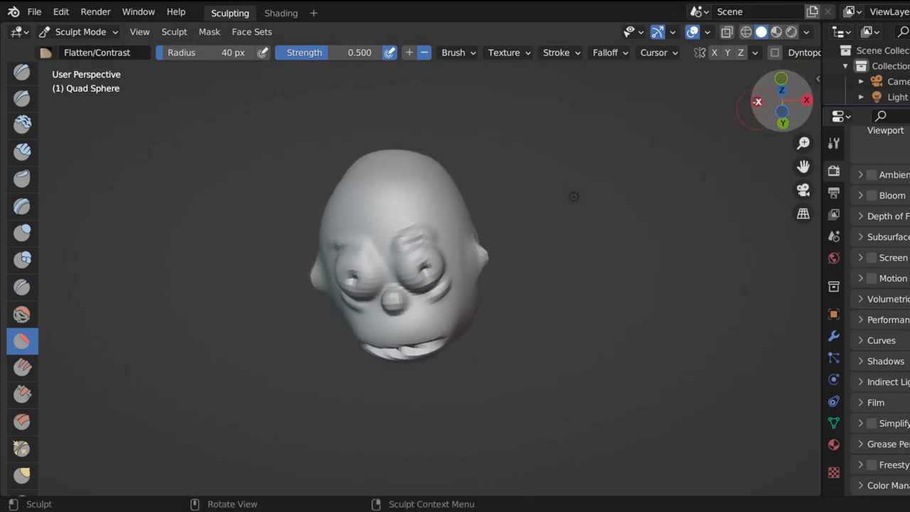
{"action": "mouse_move", "coordinate": [757, 103]}
{"action": "left_mouse_down"}
{"action": "mouse_move", "coordinate": [813, 91]}
{"action": "mouse_move", "coordinate": [792, 104]}
{"action": "mouse_move", "coordinate": [798, 110]}
{"action": "left_mouse_up"}
Flatten the other ear and the surface around its base with several Flatten/Contrast strokes.
{"action": "left_click_drag", "start_coordinate": [374, 186], "coordinate": [369, 190]}
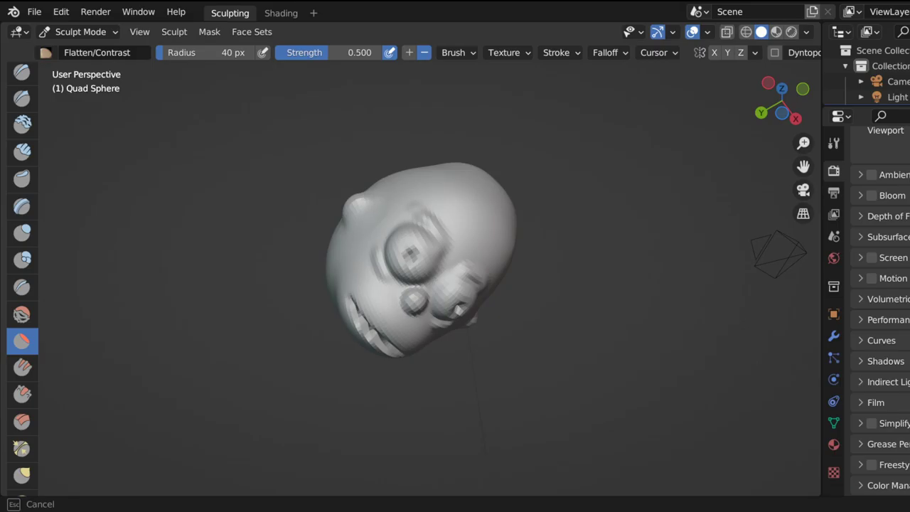
{"action": "mouse_move", "coordinate": [368, 191]}
{"action": "left_mouse_down"}
{"action": "mouse_move", "coordinate": [336, 227]}
{"action": "mouse_move", "coordinate": [354, 219]}
{"action": "left_mouse_up"}
{"action": "left_click_drag", "start_coordinate": [773, 103], "coordinate": [788, 155]}
{"action": "left_click_drag", "start_coordinate": [391, 225], "coordinate": [388, 237]}
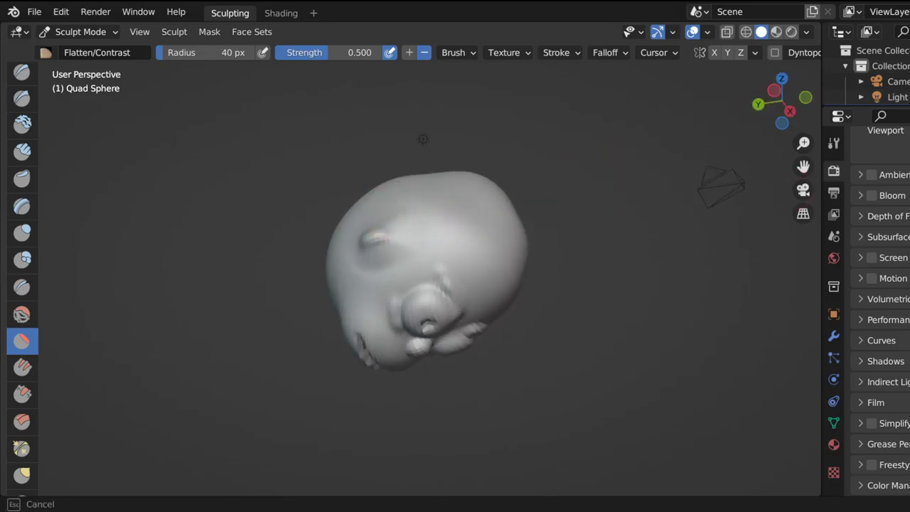
{"action": "left_click_drag", "start_coordinate": [422, 138], "coordinate": [422, 139]}
{"action": "left_click_drag", "start_coordinate": [381, 213], "coordinate": [422, 139]}
{"action": "left_click_drag", "start_coordinate": [359, 266], "coordinate": [358, 299]}
{"action": "mouse_move", "coordinate": [363, 245]}
{"action": "left_mouse_down"}
{"action": "mouse_move", "coordinate": [360, 254]}
{"action": "mouse_move", "coordinate": [388, 234]}
{"action": "left_mouse_up"}
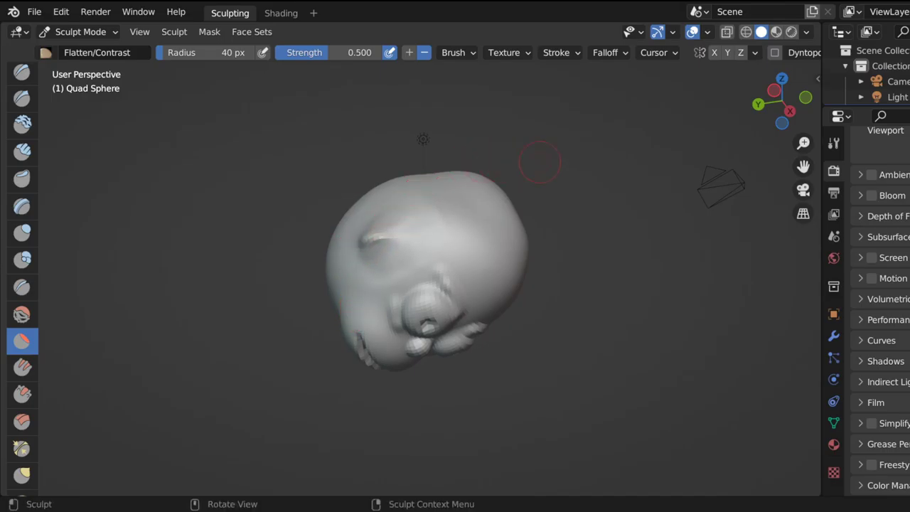
{"action": "mouse_move", "coordinate": [736, 117]}
{"action": "left_mouse_down"}
{"action": "mouse_move", "coordinate": [763, 109]}
{"action": "mouse_move", "coordinate": [785, 144]}
{"action": "left_mouse_up"}
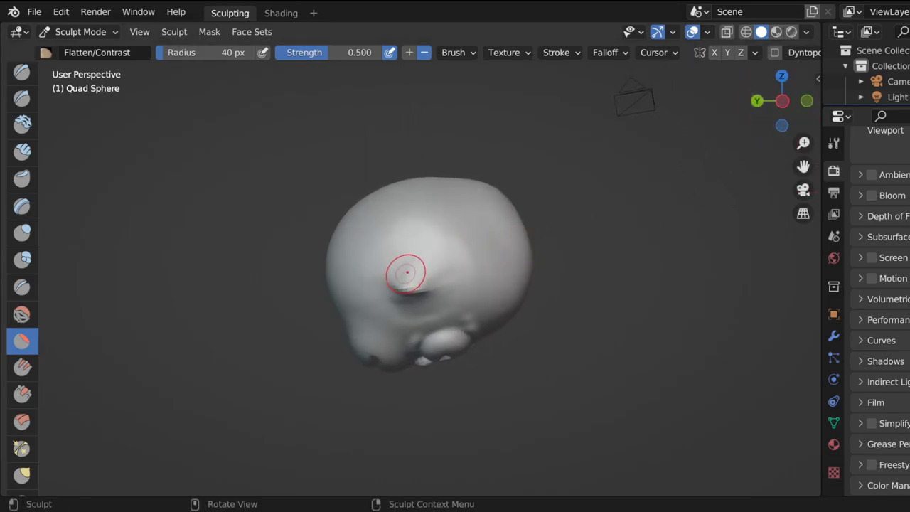
{"action": "mouse_move", "coordinate": [405, 266]}
{"action": "left_mouse_down"}
{"action": "mouse_move", "coordinate": [407, 273]}
{"action": "mouse_move", "coordinate": [386, 258]}
{"action": "left_mouse_up"}
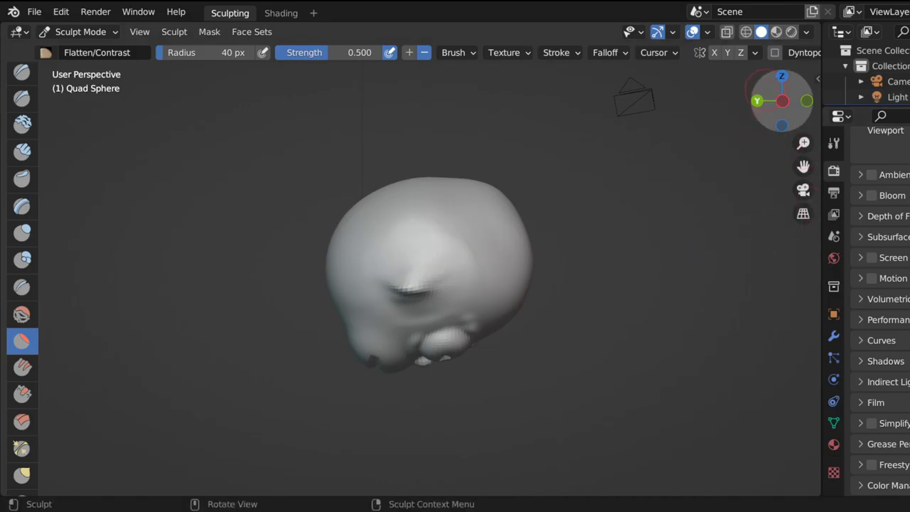
{"action": "mouse_move", "coordinate": [764, 107]}
{"action": "left_mouse_down"}
{"action": "mouse_move", "coordinate": [563, 359]}
{"action": "mouse_move", "coordinate": [525, 320]}
{"action": "left_mouse_up"}
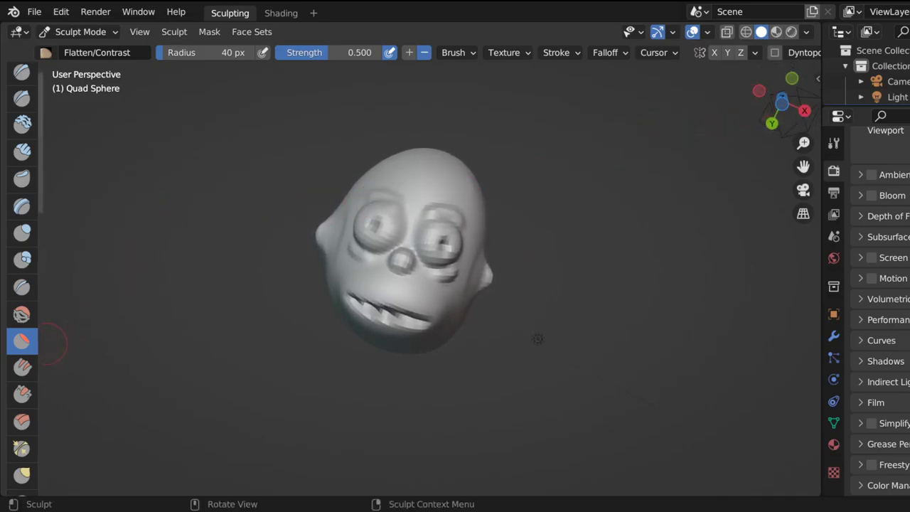
Apply a Smooth stroke above the ear, and return to the Flatten/Contrast brush.
{"action": "left_click", "coordinate": [21, 314]}
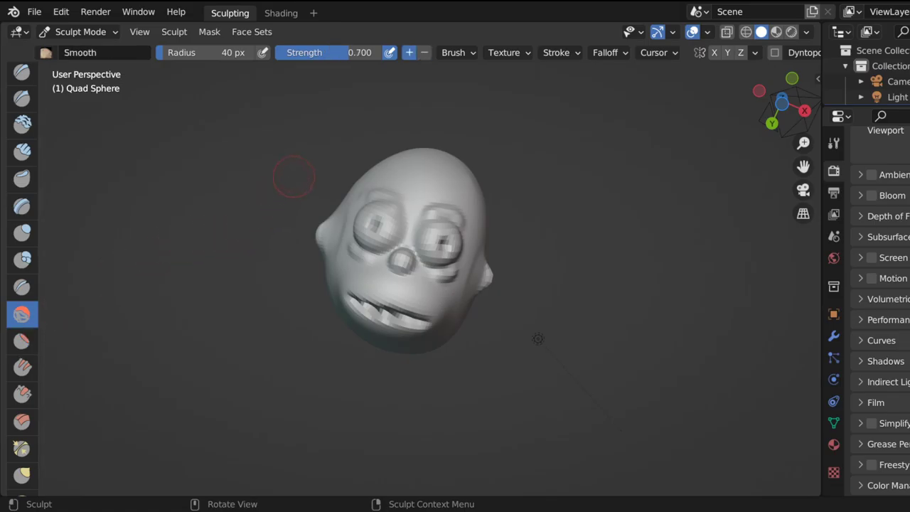
{"action": "mouse_move", "coordinate": [351, 213]}
{"action": "left_mouse_down"}
{"action": "mouse_move", "coordinate": [306, 204]}
{"action": "mouse_move", "coordinate": [321, 222]}
{"action": "mouse_move", "coordinate": [61, 188]}
{"action": "left_mouse_up"}
{"action": "left_click", "coordinate": [21, 341]}
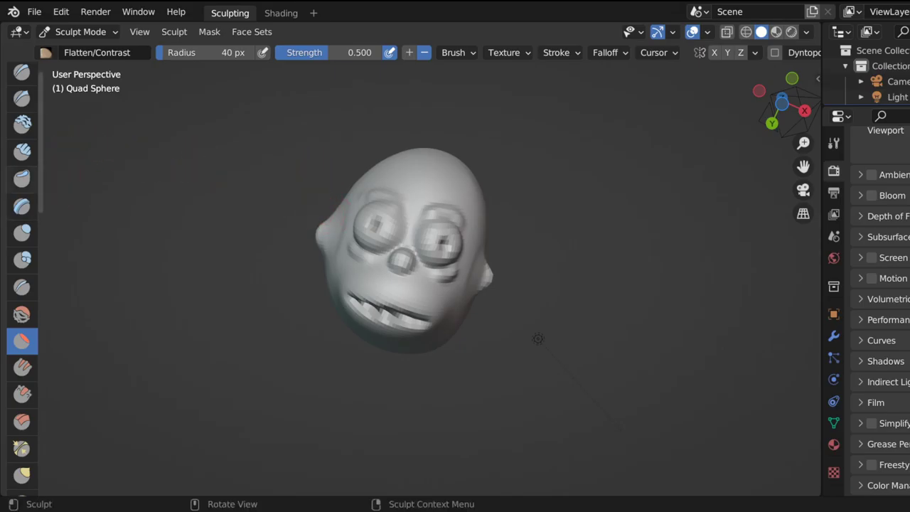
Carve creases where both ears meet the head with the Draw Sharp brush.
{"action": "left_click", "coordinate": [21, 98]}
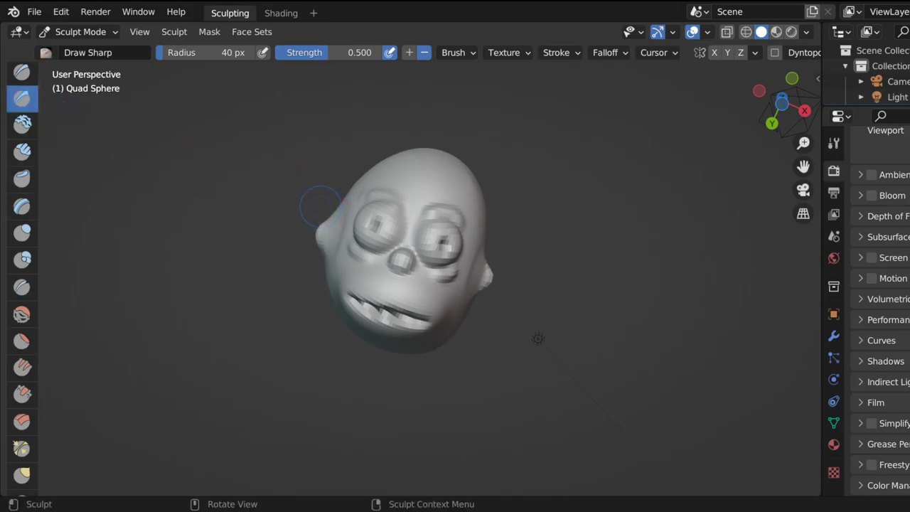
{"action": "left_click_drag", "start_coordinate": [320, 206], "coordinate": [322, 210]}
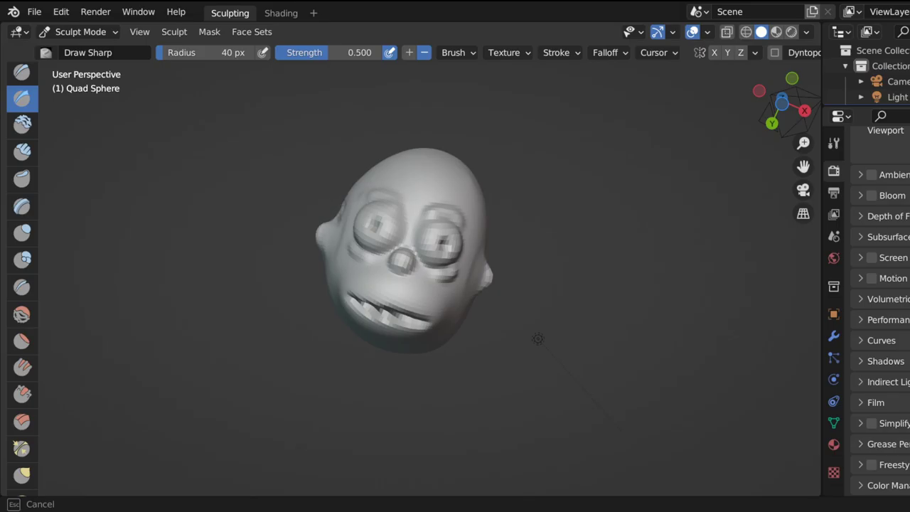
{"action": "mouse_move", "coordinate": [333, 238]}
{"action": "left_mouse_down"}
{"action": "mouse_move", "coordinate": [328, 245]}
{"action": "mouse_move", "coordinate": [340, 228]}
{"action": "left_mouse_up"}
{"action": "left_click_drag", "start_coordinate": [337, 249], "coordinate": [333, 273]}
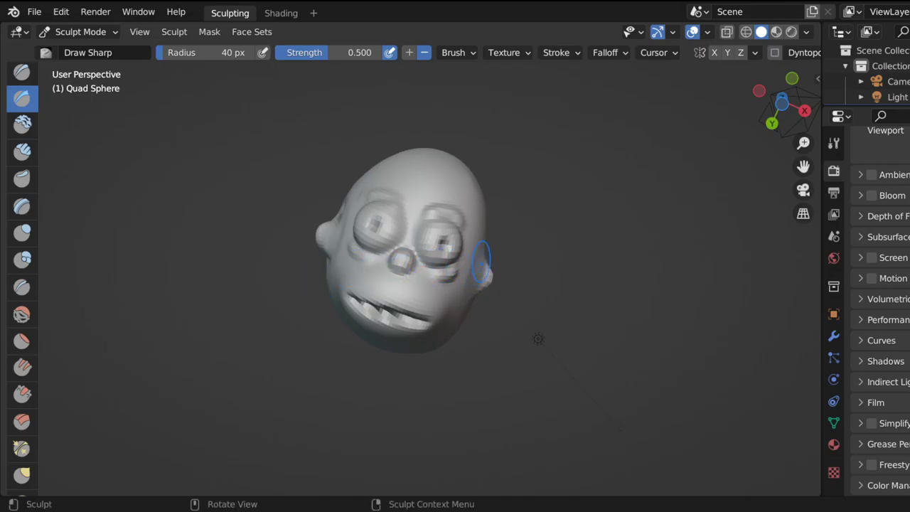
{"action": "left_click_drag", "start_coordinate": [484, 252], "coordinate": [488, 283]}
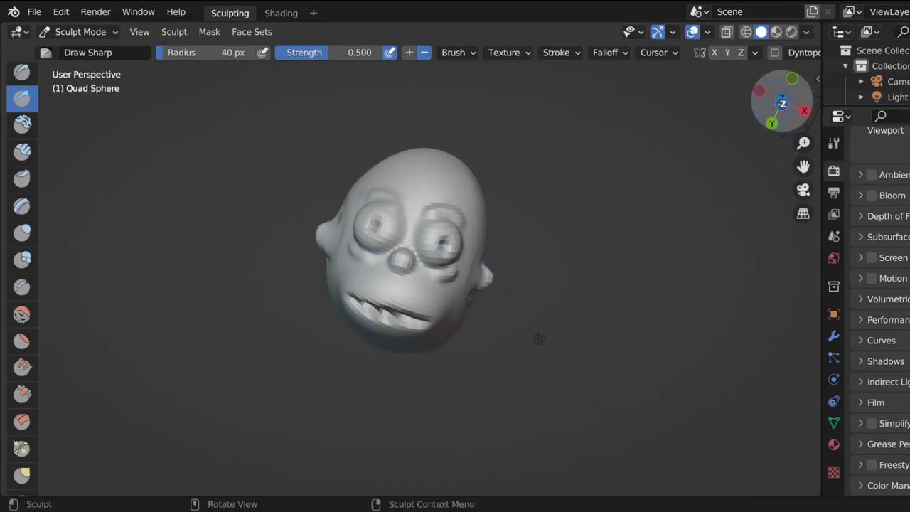
{"action": "mouse_move", "coordinate": [760, 91]}
{"action": "left_mouse_down"}
{"action": "mouse_move", "coordinate": [778, 94]}
{"action": "mouse_move", "coordinate": [760, 93]}
{"action": "left_mouse_up"}
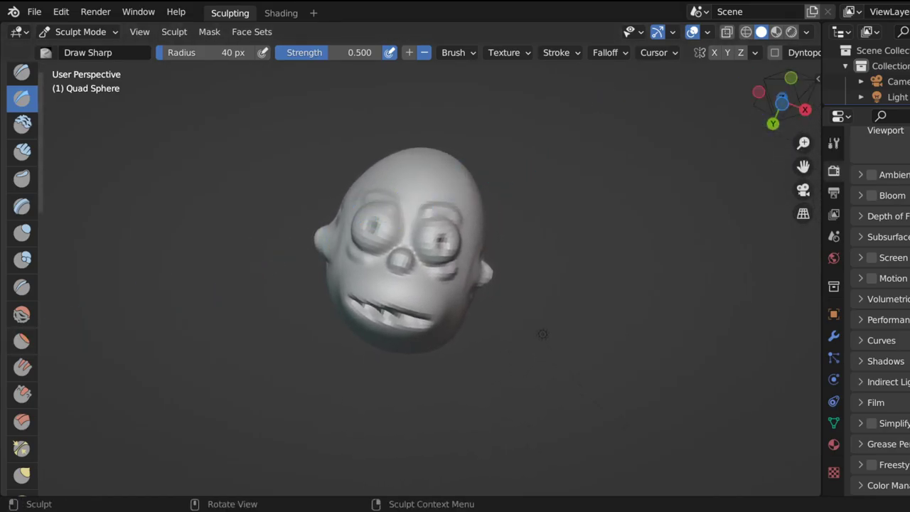
Choose the Paint brush and set its colour to yellow.
{"action": "scroll", "coordinate": [22, 368], "scroll_direction": "down", "scroll_amount": 10}
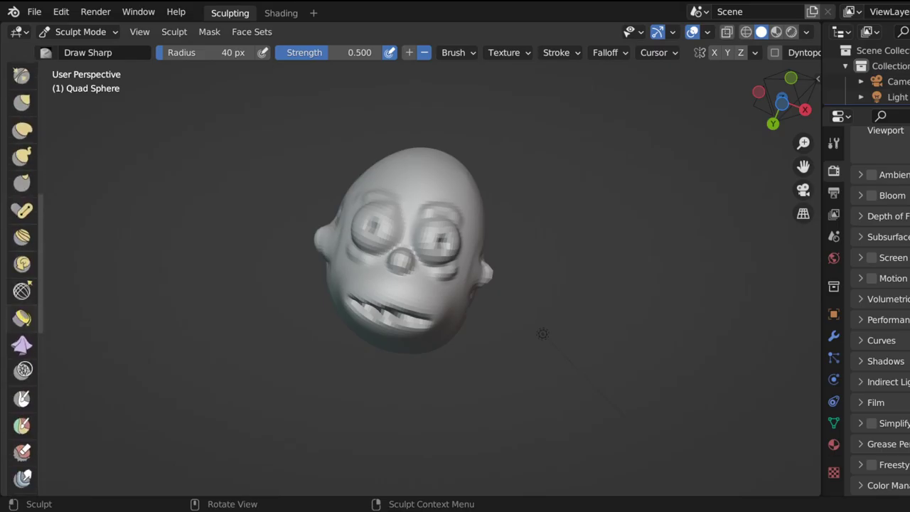
{"action": "scroll", "coordinate": [22, 395], "scroll_direction": "down", "scroll_amount": 1}
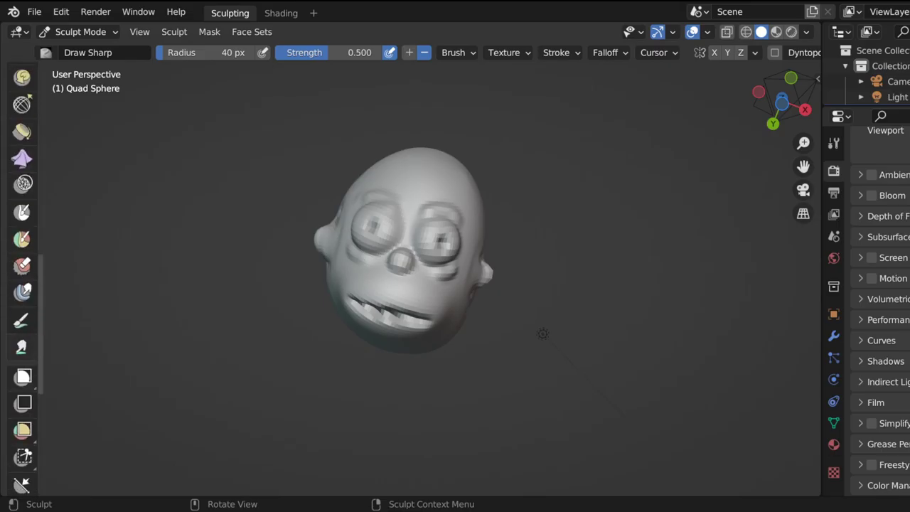
{"action": "left_click", "coordinate": [21, 321]}
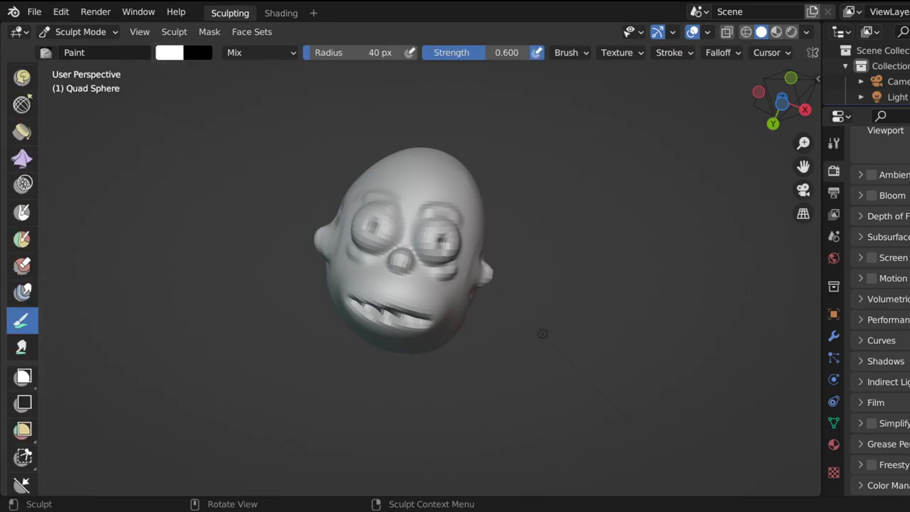
{"action": "left_click", "coordinate": [169, 53]}
{"action": "mouse_move", "coordinate": [181, 149]}
{"action": "left_mouse_down"}
{"action": "mouse_move", "coordinate": [175, 161]}
{"action": "mouse_move", "coordinate": [187, 153]}
{"action": "left_mouse_up"}
Try painting the front of the head yellow, and undo the painting.
{"action": "scroll", "coordinate": [434, 207], "scroll_direction": "down", "scroll_amount": 5}
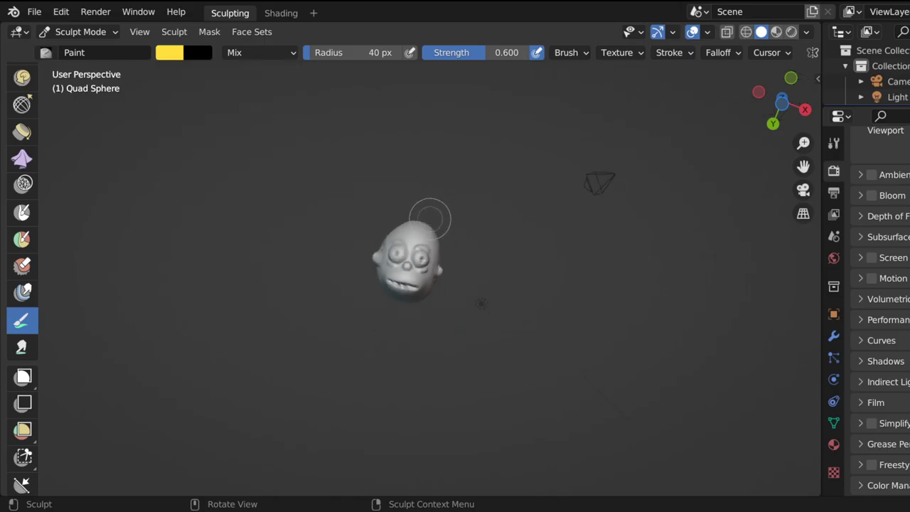
{"action": "left_click_drag", "start_coordinate": [421, 236], "coordinate": [398, 236]}
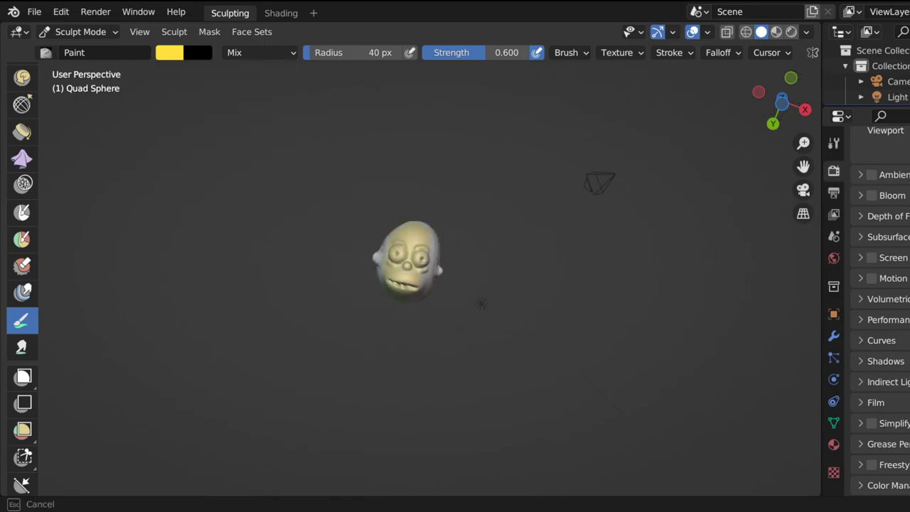
{"action": "mouse_move", "coordinate": [395, 288]}
{"action": "left_mouse_down"}
{"action": "mouse_move", "coordinate": [380, 253]}
{"action": "mouse_move", "coordinate": [386, 240]}
{"action": "left_mouse_up"}
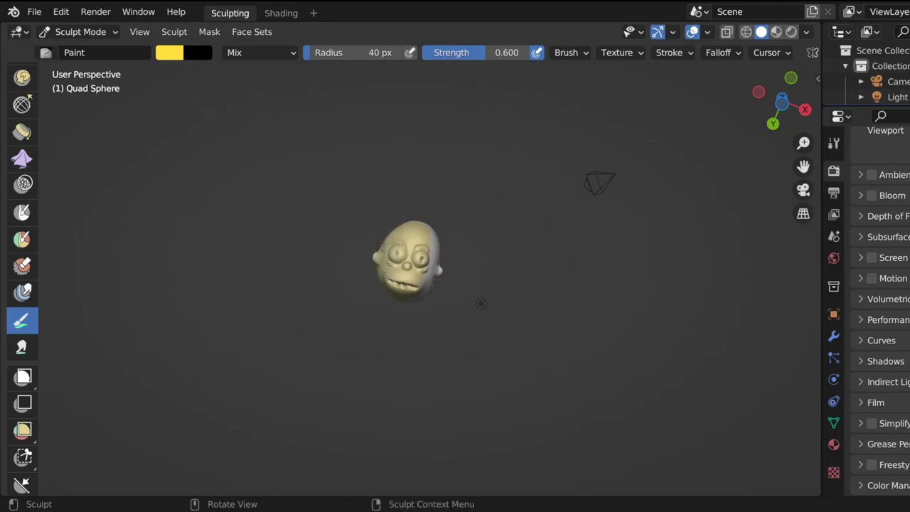
{"action": "left_click", "coordinate": [169, 52]}
{"action": "scroll", "coordinate": [409, 241], "scroll_direction": "up", "scroll_amount": 4}
{"action": "key", "text": "ctrl+z"}
{"action": "scroll", "coordinate": [304, 233], "scroll_direction": "down", "scroll_amount": 3}
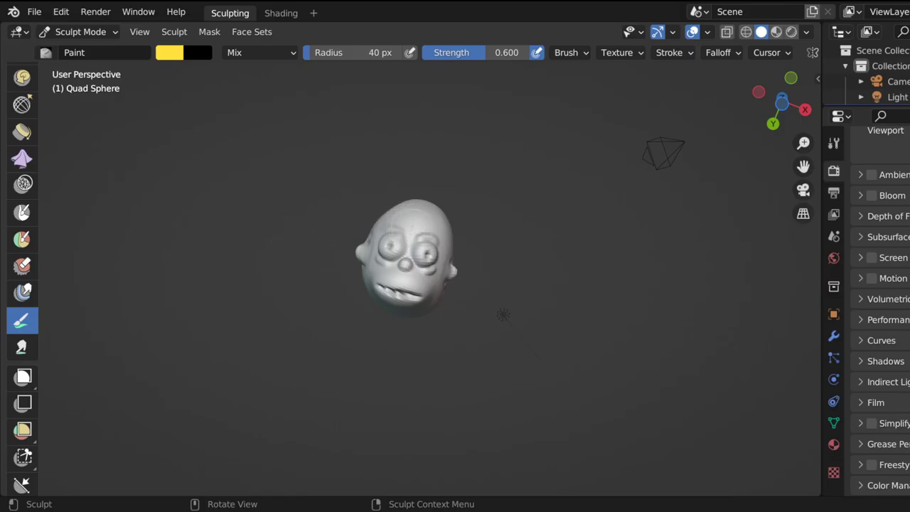
Paint the face, the side and the back of the head yellow with the Paint brush.
{"action": "mouse_move", "coordinate": [424, 207]}
{"action": "left_mouse_down"}
{"action": "mouse_move", "coordinate": [429, 249]}
{"action": "mouse_move", "coordinate": [408, 214]}
{"action": "mouse_move", "coordinate": [423, 280]}
{"action": "mouse_move", "coordinate": [411, 292]}
{"action": "mouse_move", "coordinate": [395, 248]}
{"action": "mouse_move", "coordinate": [377, 265]}
{"action": "mouse_move", "coordinate": [363, 250]}
{"action": "left_mouse_up"}
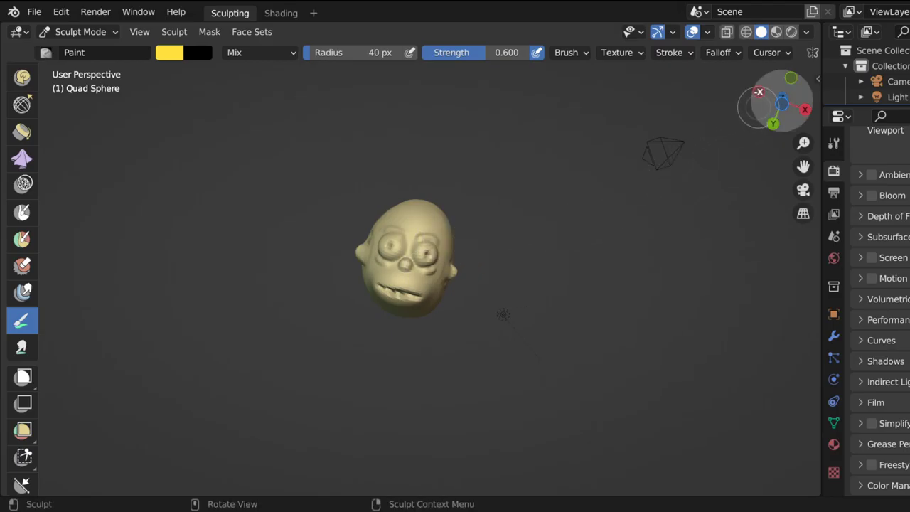
{"action": "mouse_move", "coordinate": [775, 107]}
{"action": "left_mouse_down"}
{"action": "mouse_move", "coordinate": [789, 117]}
{"action": "mouse_move", "coordinate": [746, 120]}
{"action": "mouse_move", "coordinate": [704, 139]}
{"action": "mouse_move", "coordinate": [650, 203]}
{"action": "left_mouse_up"}
{"action": "mouse_move", "coordinate": [423, 291]}
{"action": "left_mouse_down"}
{"action": "mouse_move", "coordinate": [435, 274]}
{"action": "mouse_move", "coordinate": [411, 236]}
{"action": "mouse_move", "coordinate": [359, 255]}
{"action": "left_mouse_up"}
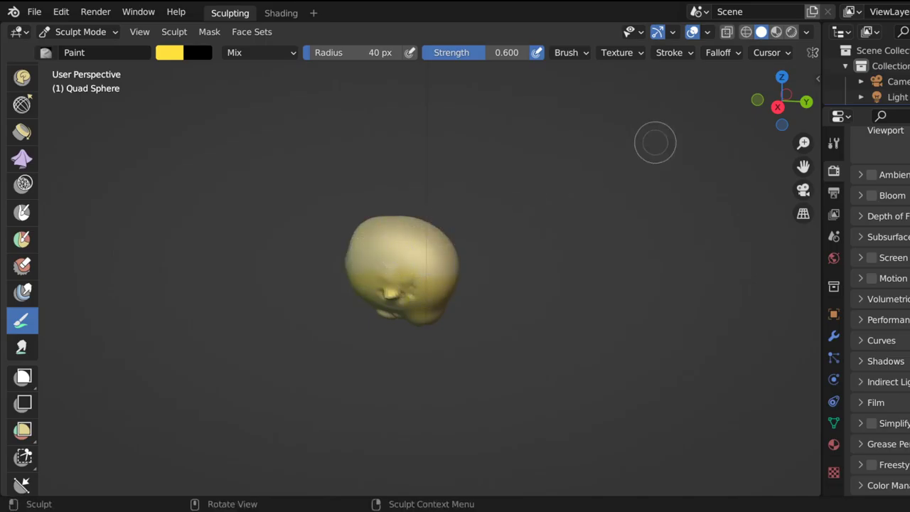
{"action": "mouse_move", "coordinate": [782, 95]}
{"action": "left_mouse_down"}
{"action": "mouse_move", "coordinate": [779, 107]}
{"action": "mouse_move", "coordinate": [704, 96]}
{"action": "left_mouse_up"}
{"action": "mouse_move", "coordinate": [439, 226]}
{"action": "left_mouse_down"}
{"action": "mouse_move", "coordinate": [456, 250]}
{"action": "mouse_move", "coordinate": [380, 285]}
{"action": "left_mouse_up"}
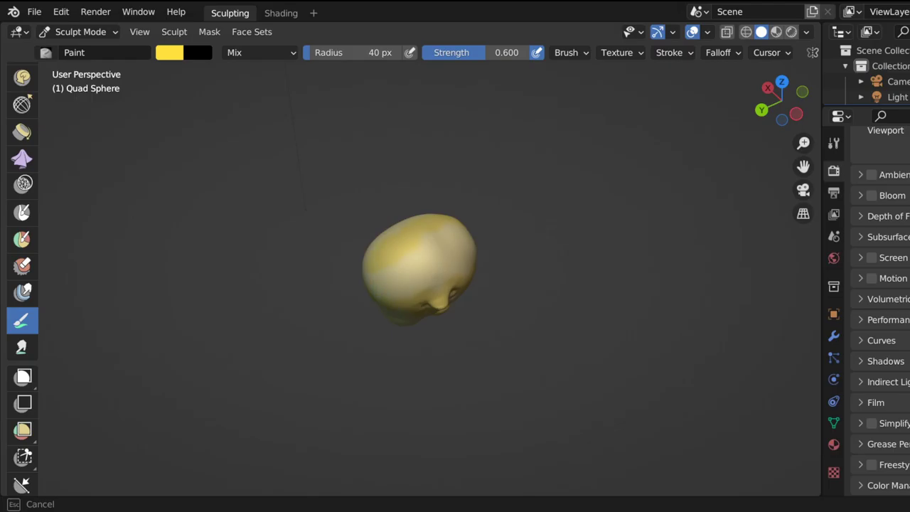
{"action": "mouse_move", "coordinate": [458, 240]}
{"action": "left_mouse_down"}
{"action": "mouse_move", "coordinate": [455, 255]}
{"action": "mouse_move", "coordinate": [455, 246]}
{"action": "mouse_move", "coordinate": [406, 274]}
{"action": "left_mouse_up"}
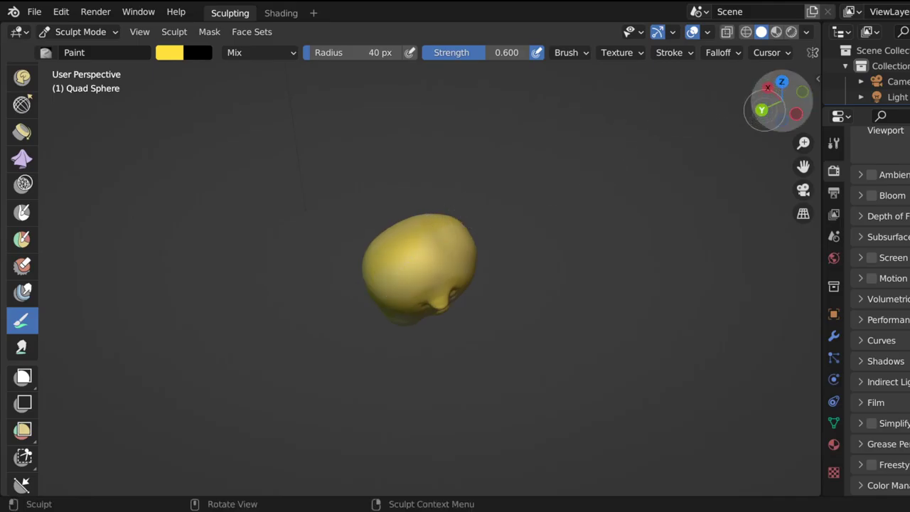
Deepen the yellow over the forehead and face with further Paint strokes.
{"action": "mouse_move", "coordinate": [778, 106]}
{"action": "left_mouse_down"}
{"action": "mouse_move", "coordinate": [712, 89]}
{"action": "mouse_move", "coordinate": [711, 64]}
{"action": "left_mouse_up"}
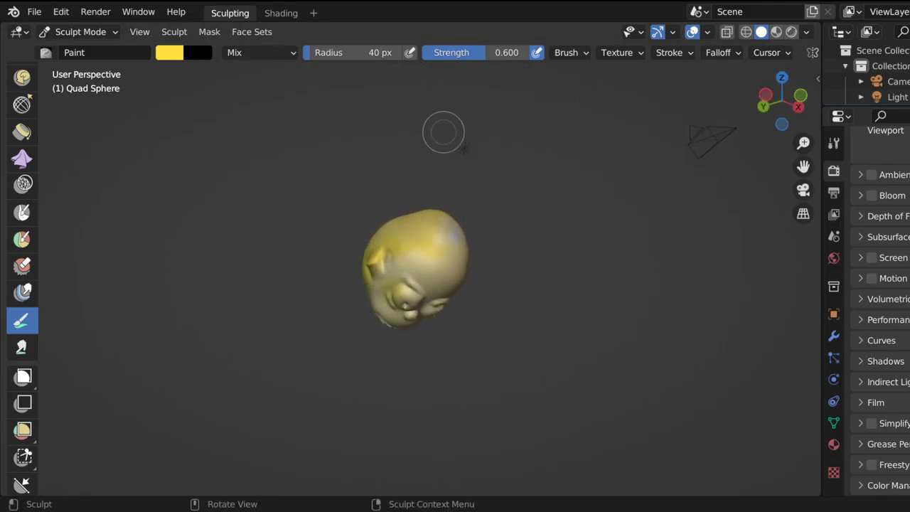
{"action": "left_click_drag", "start_coordinate": [391, 229], "coordinate": [393, 235]}
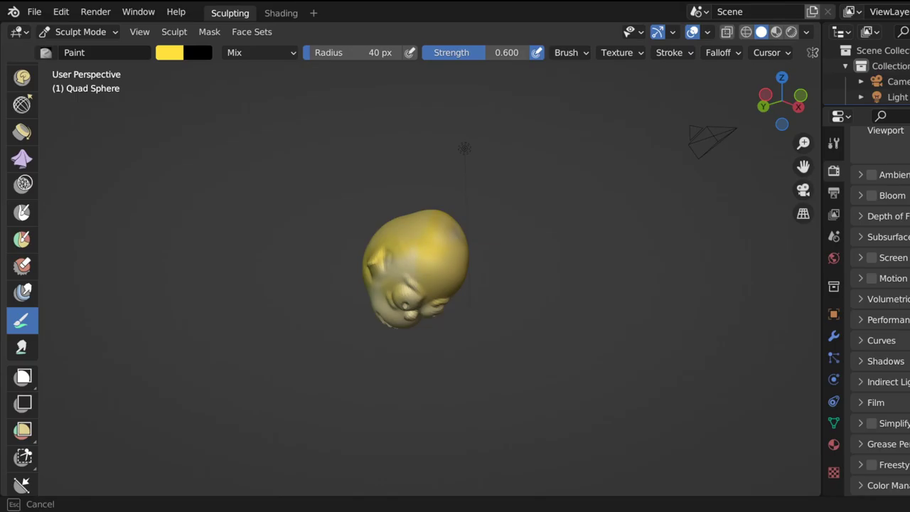
{"action": "left_click_drag", "start_coordinate": [463, 148], "coordinate": [550, 169]}
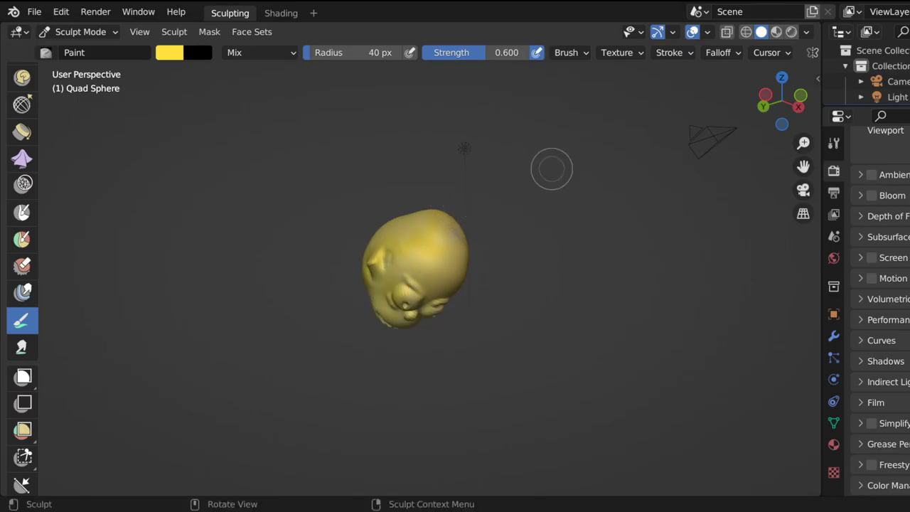
{"action": "left_click_drag", "start_coordinate": [778, 97], "coordinate": [782, 102]}
{"action": "left_click_drag", "start_coordinate": [491, 284], "coordinate": [511, 305]}
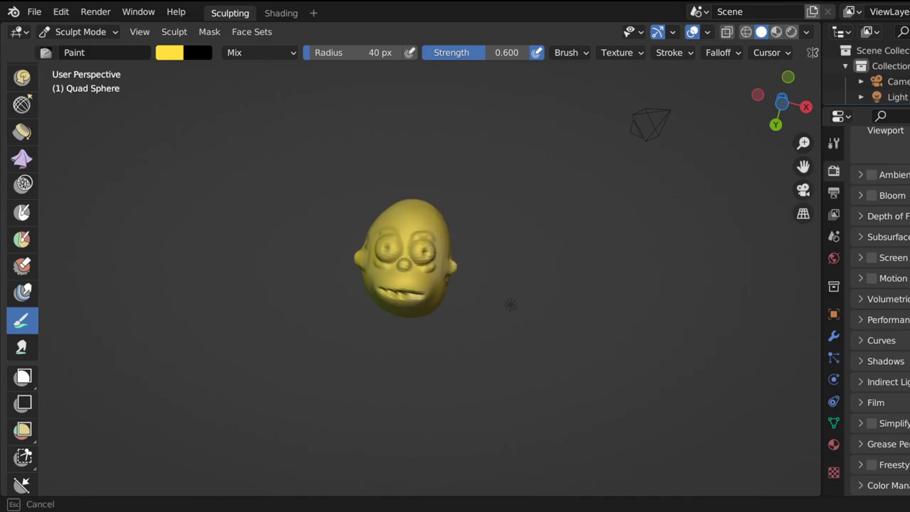
Even out the yellow on the forehead, the top and both sides of the head with more Paint strokes.
{"action": "left_click_drag", "start_coordinate": [377, 249], "coordinate": [370, 246]}
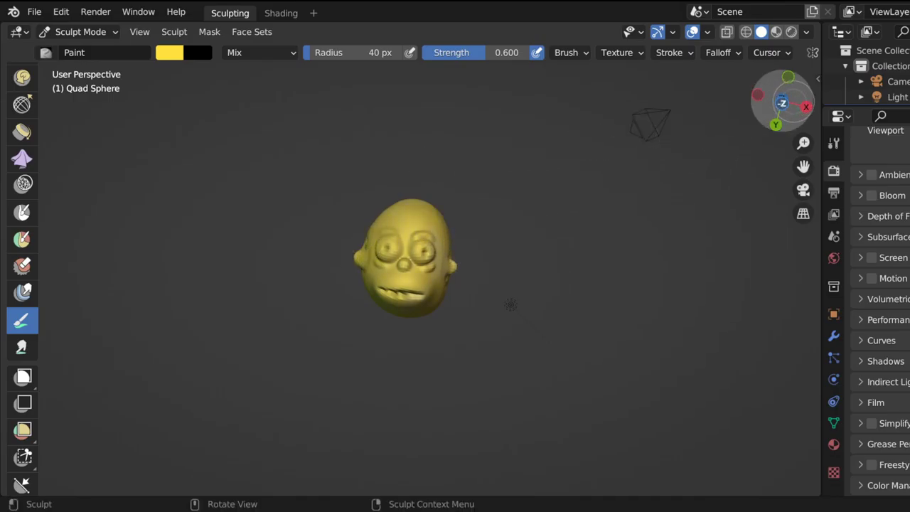
{"action": "left_click_drag", "start_coordinate": [782, 103], "coordinate": [783, 121]}
{"action": "left_click_drag", "start_coordinate": [305, 268], "coordinate": [410, 241]}
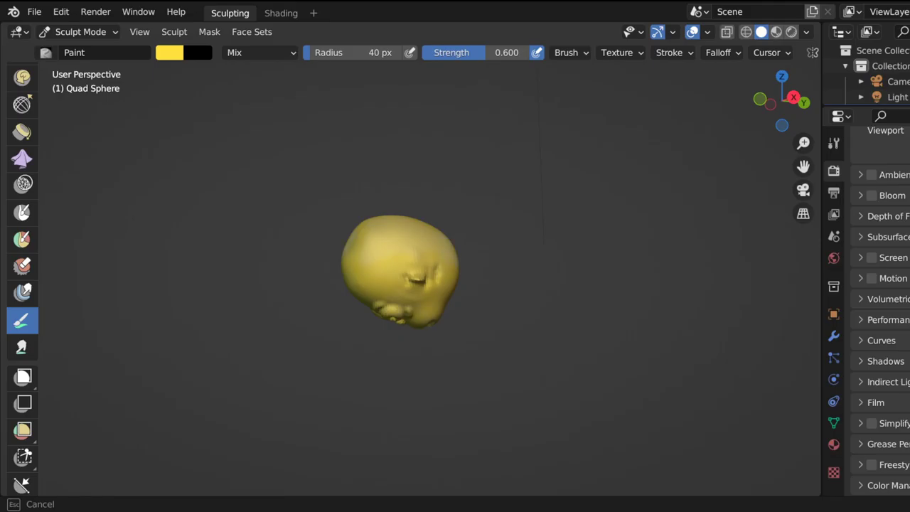
{"action": "left_click_drag", "start_coordinate": [419, 261], "coordinate": [418, 261]}
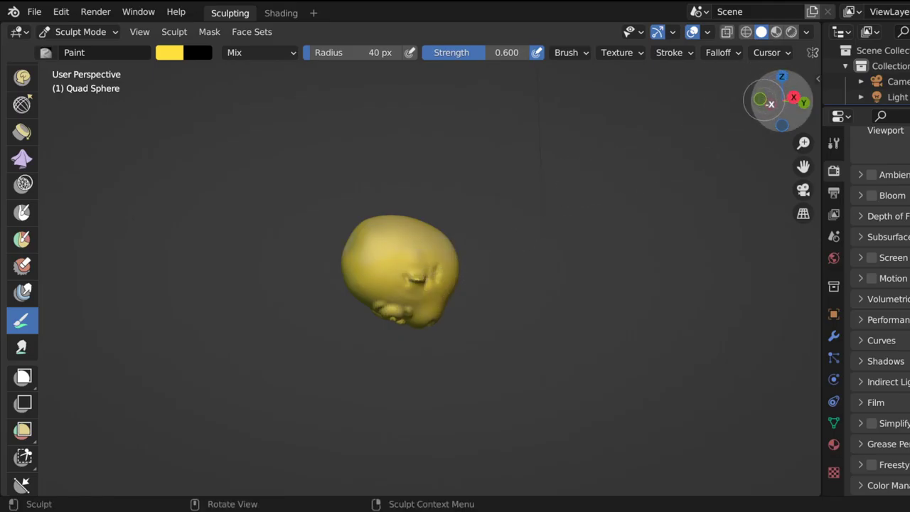
{"action": "left_click_drag", "start_coordinate": [778, 103], "coordinate": [759, 105]}
{"action": "left_click_drag", "start_coordinate": [396, 278], "coordinate": [420, 258]}
{"action": "left_click_drag", "start_coordinate": [778, 101], "coordinate": [758, 64]}
{"action": "left_click_drag", "start_coordinate": [471, 244], "coordinate": [467, 242]}
{"action": "mouse_move", "coordinate": [773, 99]}
{"action": "left_mouse_down"}
{"action": "mouse_move", "coordinate": [780, 136]}
{"action": "mouse_move", "coordinate": [827, 186]}
{"action": "left_mouse_up"}
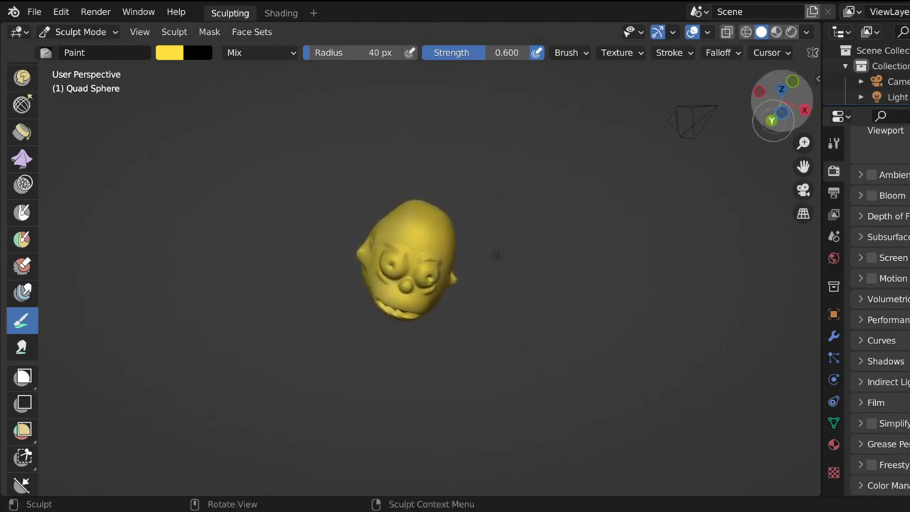
{"action": "left_click_drag", "start_coordinate": [785, 107], "coordinate": [785, 108]}
{"action": "left_click_drag", "start_coordinate": [784, 141], "coordinate": [765, 105]}
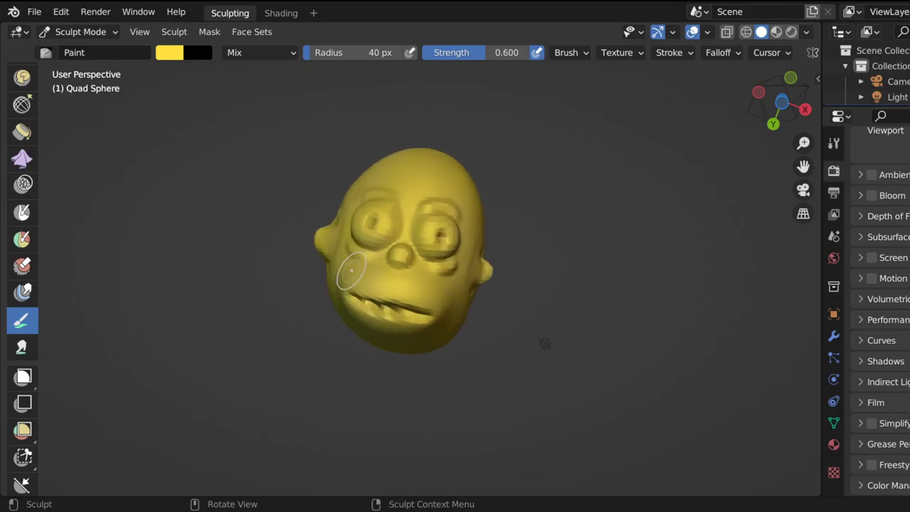
Set the Paint colour to near-white (H 0.901, S 0.038, V 1.000) and paint the fronts of both eyeballs.
{"action": "scroll", "coordinate": [362, 270], "scroll_direction": "up", "scroll_amount": 4}
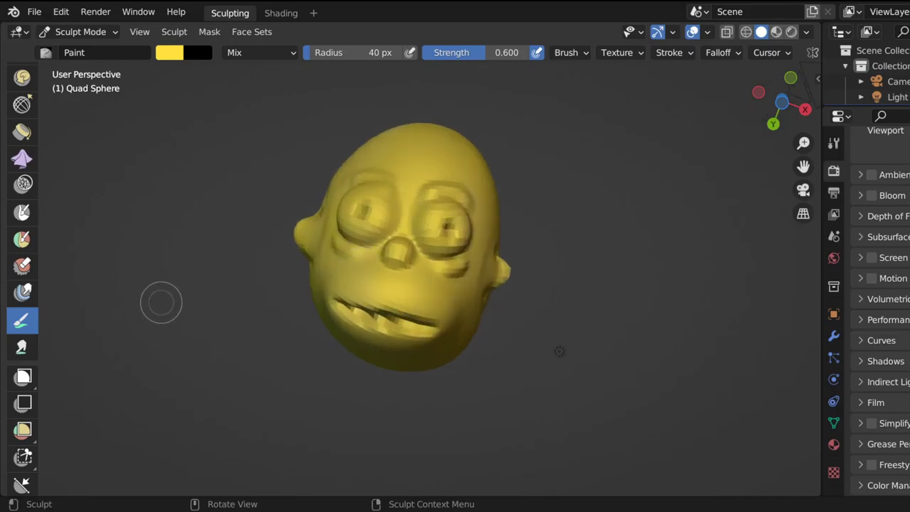
{"action": "left_click", "coordinate": [169, 52]}
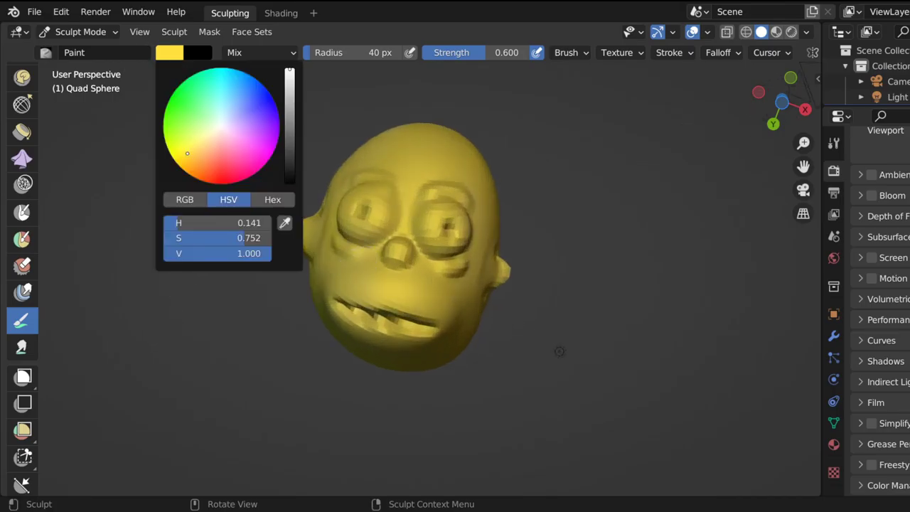
{"action": "left_click_drag", "start_coordinate": [187, 153], "coordinate": [223, 128]}
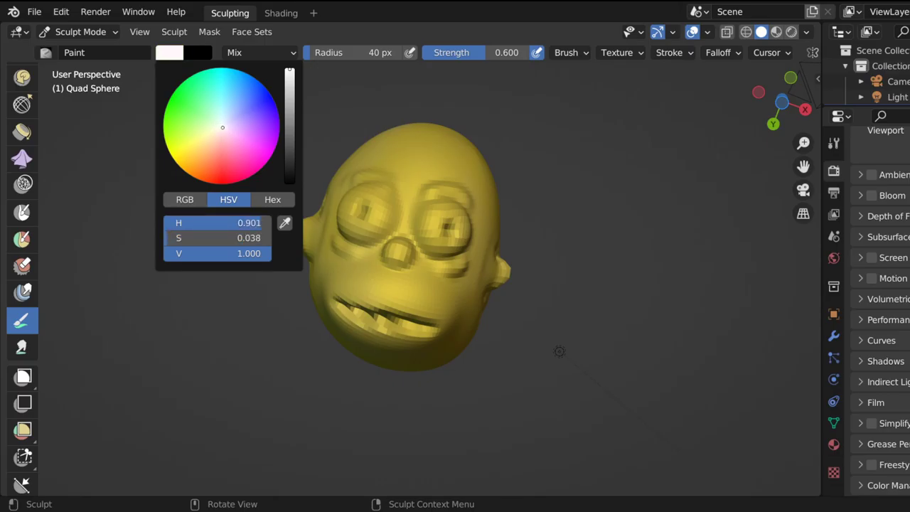
{"action": "left_click_drag", "start_coordinate": [361, 211], "coordinate": [387, 213]}
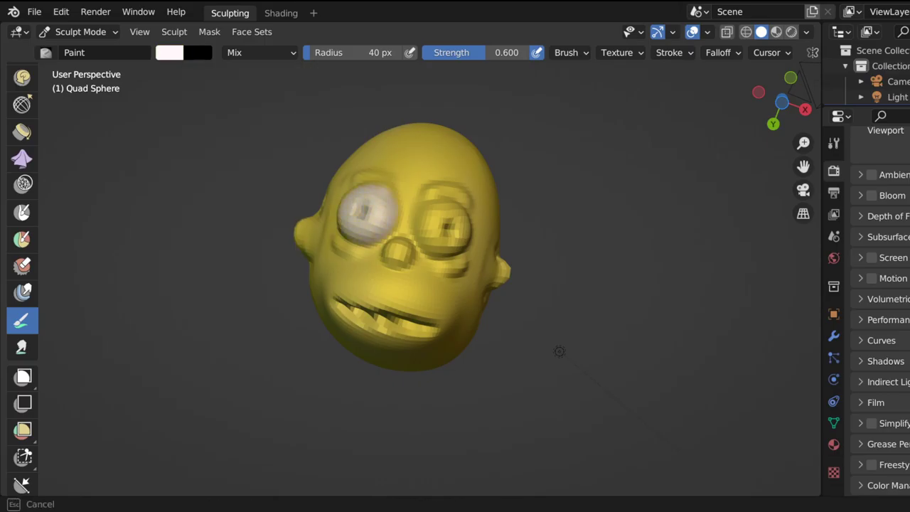
{"action": "left_click_drag", "start_coordinate": [388, 213], "coordinate": [384, 212]}
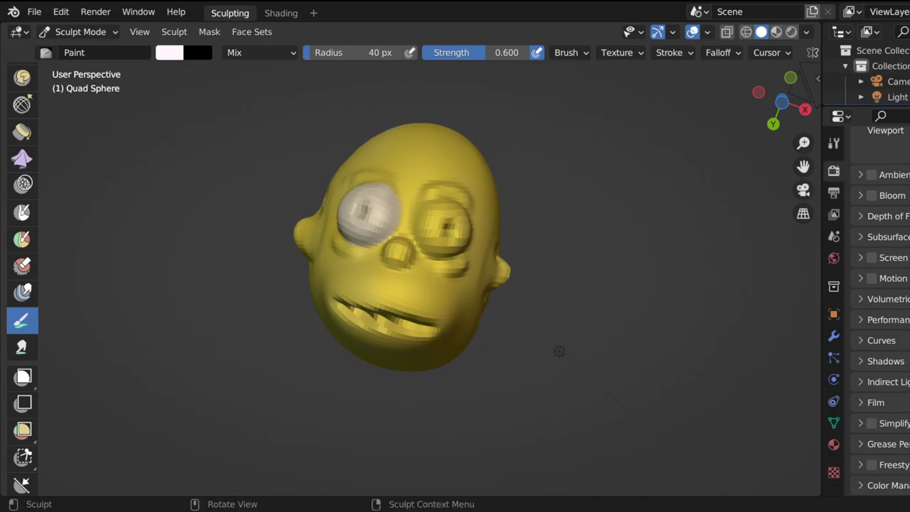
{"action": "left_click_drag", "start_coordinate": [440, 235], "coordinate": [444, 219]}
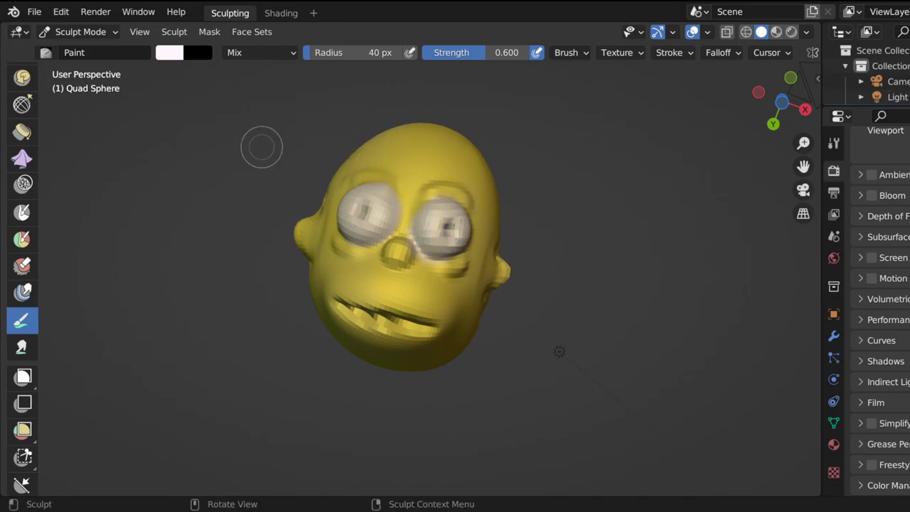
{"action": "key", "text": "ctrl+z"}
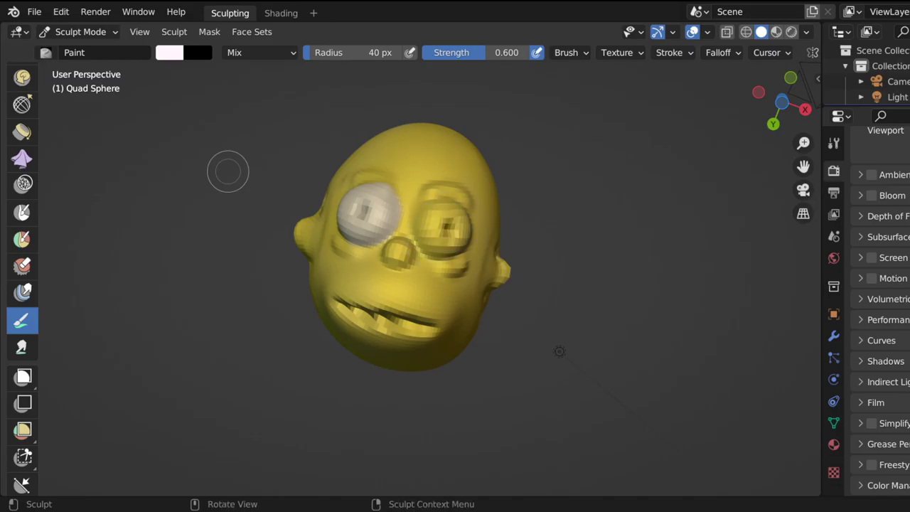
{"action": "left_click_drag", "start_coordinate": [439, 238], "coordinate": [445, 228]}
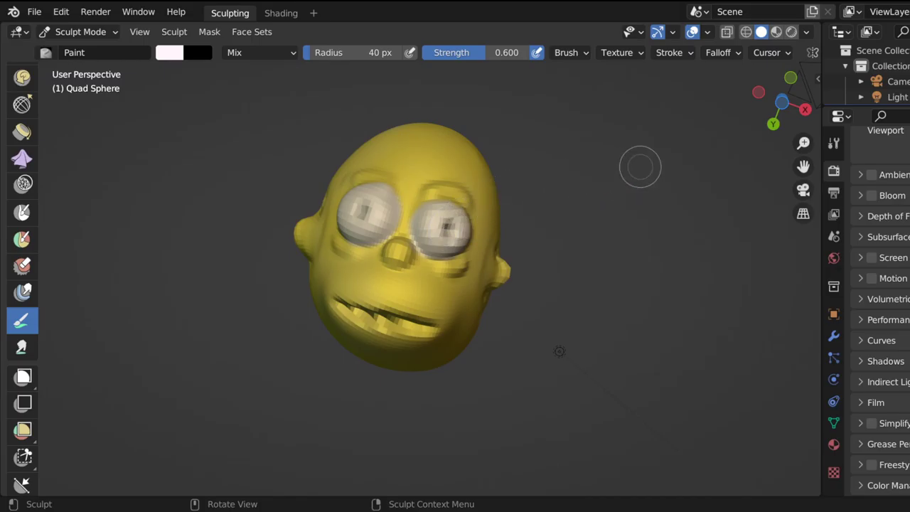
Cover the remaining yellow on the sides and upper edges of both eyeballs with near-white Paint strokes.
{"action": "left_click_drag", "start_coordinate": [783, 100], "coordinate": [593, 196]}
{"action": "left_click_drag", "start_coordinate": [385, 285], "coordinate": [376, 291]}
{"action": "left_click_drag", "start_coordinate": [350, 331], "coordinate": [350, 335]}
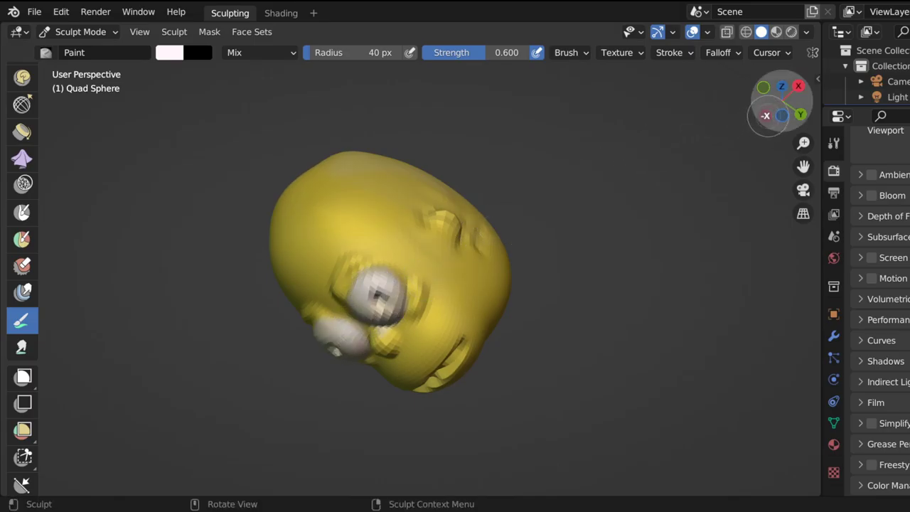
{"action": "left_click_drag", "start_coordinate": [766, 115], "coordinate": [791, 121]}
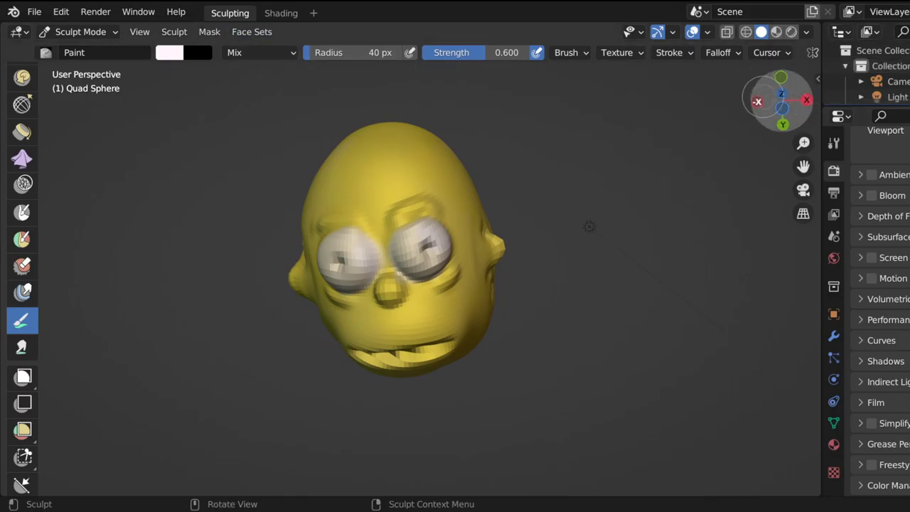
{"action": "mouse_move", "coordinate": [760, 103]}
{"action": "left_mouse_down"}
{"action": "mouse_move", "coordinate": [767, 114]}
{"action": "mouse_move", "coordinate": [764, 103]}
{"action": "left_mouse_up"}
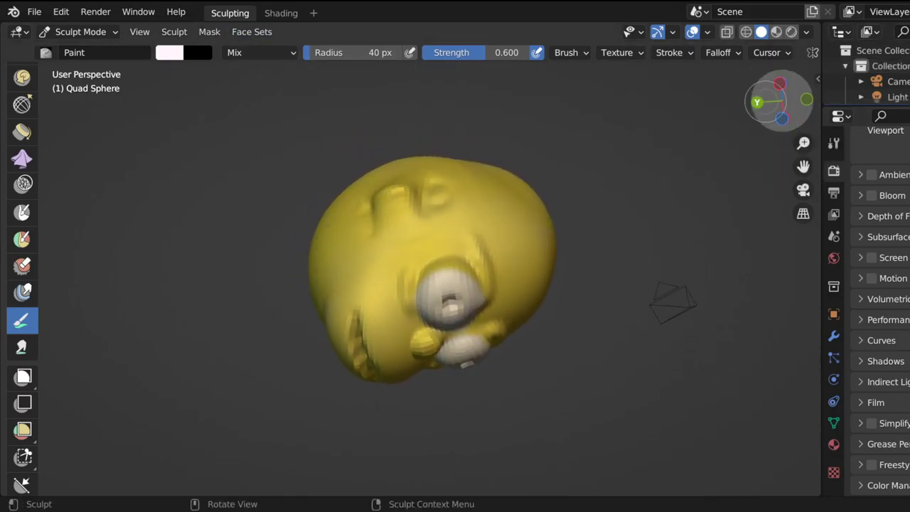
{"action": "mouse_move", "coordinate": [455, 276]}
{"action": "left_mouse_down"}
{"action": "mouse_move", "coordinate": [466, 269]}
{"action": "mouse_move", "coordinate": [451, 243]}
{"action": "left_mouse_up"}
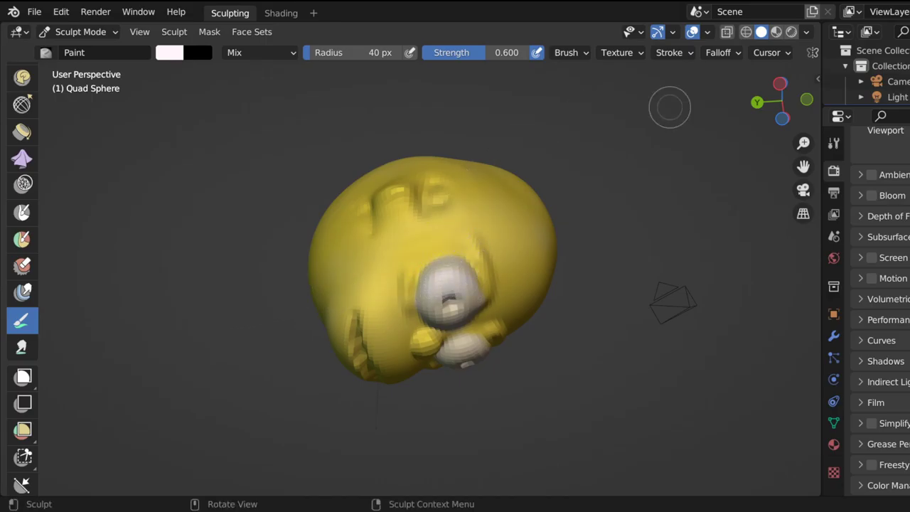
Set the Paint colour to brownish orange (H 0.088, S 0.685, V 0.729) and paint an oval muzzle area around the mouth.
{"action": "mouse_move", "coordinate": [781, 100]}
{"action": "left_mouse_down"}
{"action": "mouse_move", "coordinate": [241, 223]}
{"action": "mouse_move", "coordinate": [240, 346]}
{"action": "mouse_move", "coordinate": [356, 412]}
{"action": "mouse_move", "coordinate": [472, 462]}
{"action": "mouse_move", "coordinate": [561, 351]}
{"action": "left_mouse_up"}
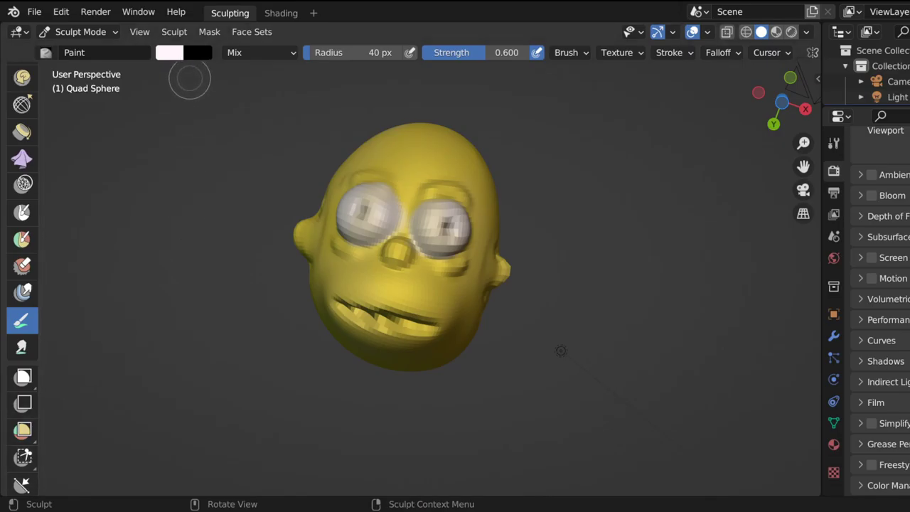
{"action": "left_click", "coordinate": [169, 52]}
{"action": "left_click", "coordinate": [198, 169]}
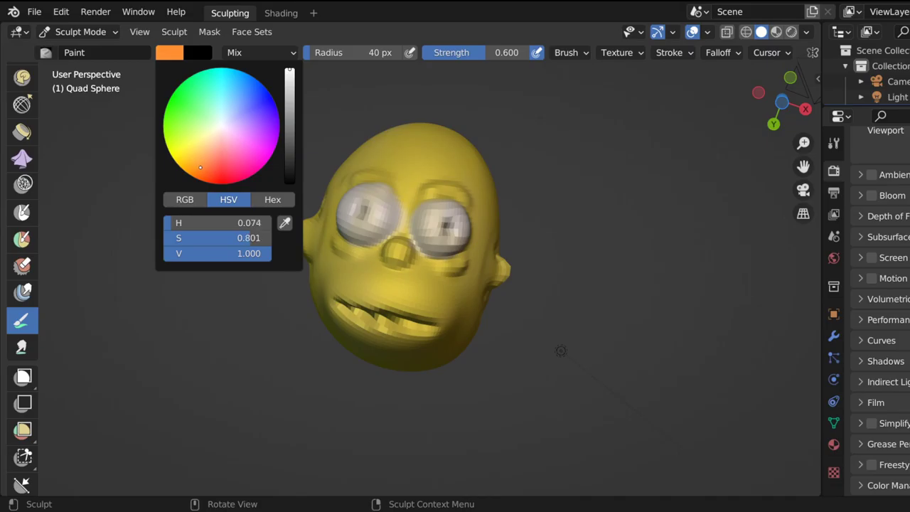
{"action": "left_click_drag", "start_coordinate": [290, 70], "coordinate": [289, 101]}
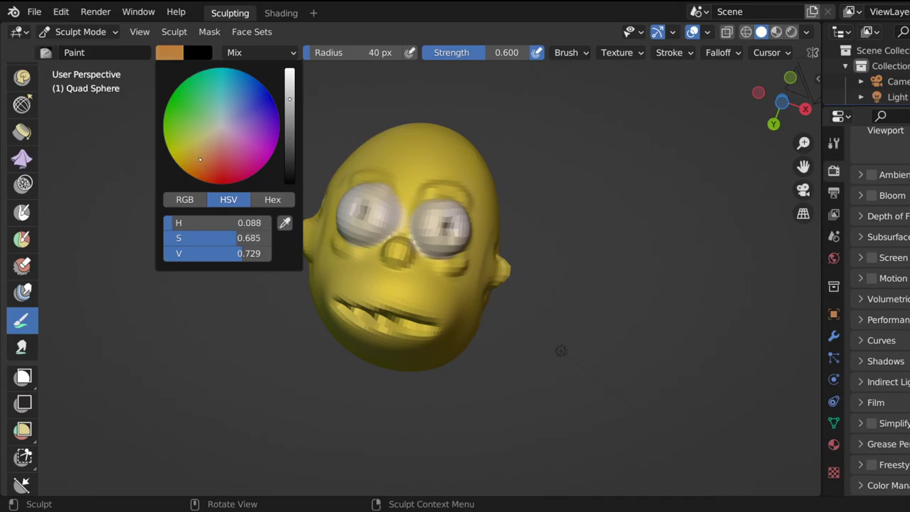
{"action": "left_click_drag", "start_coordinate": [427, 302], "coordinate": [395, 293]}
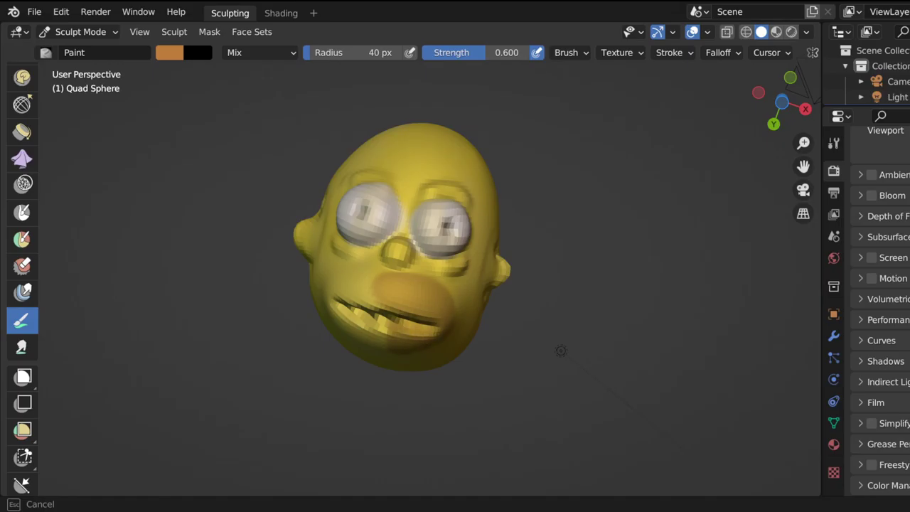
{"action": "left_click_drag", "start_coordinate": [391, 298], "coordinate": [366, 304]}
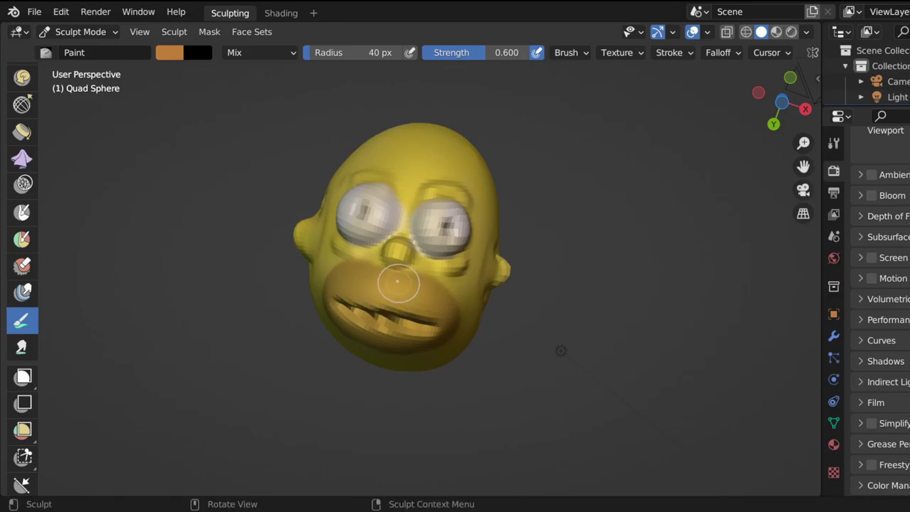
{"action": "left_click_drag", "start_coordinate": [398, 283], "coordinate": [411, 292]}
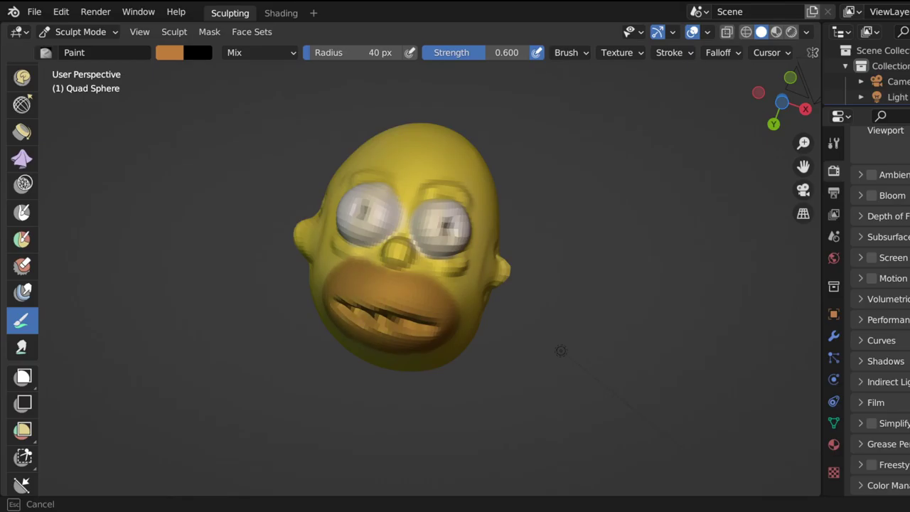
{"action": "left_click_drag", "start_coordinate": [411, 292], "coordinate": [420, 290]}
{"action": "scroll", "coordinate": [497, 263], "scroll_direction": "down", "scroll_amount": 6}
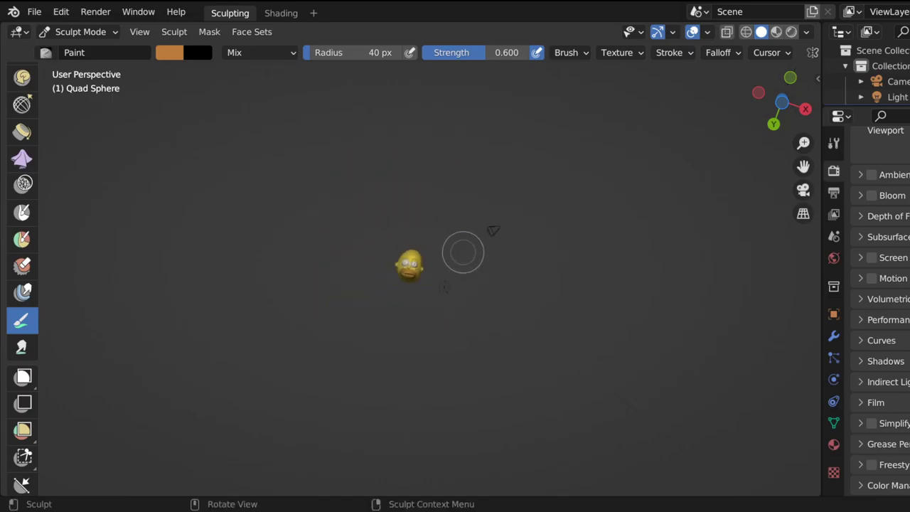
{"action": "scroll", "coordinate": [358, 256], "scroll_direction": "up", "scroll_amount": 6}
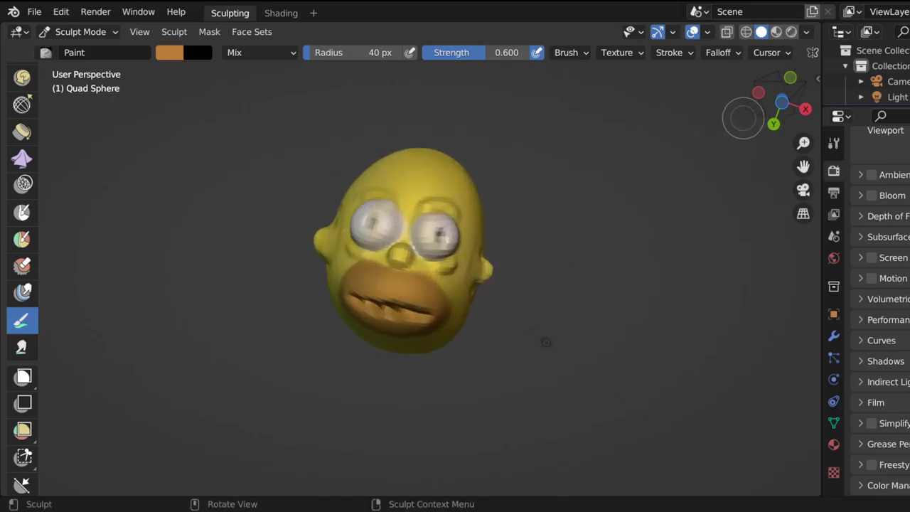
Set the Paint colour to black and paint a zigzag hair line on the side of the head around one ear.
{"action": "left_click_drag", "start_coordinate": [781, 111], "coordinate": [645, 165]}
{"action": "left_click_drag", "start_coordinate": [765, 137], "coordinate": [776, 112]}
{"action": "left_click", "coordinate": [197, 52]}
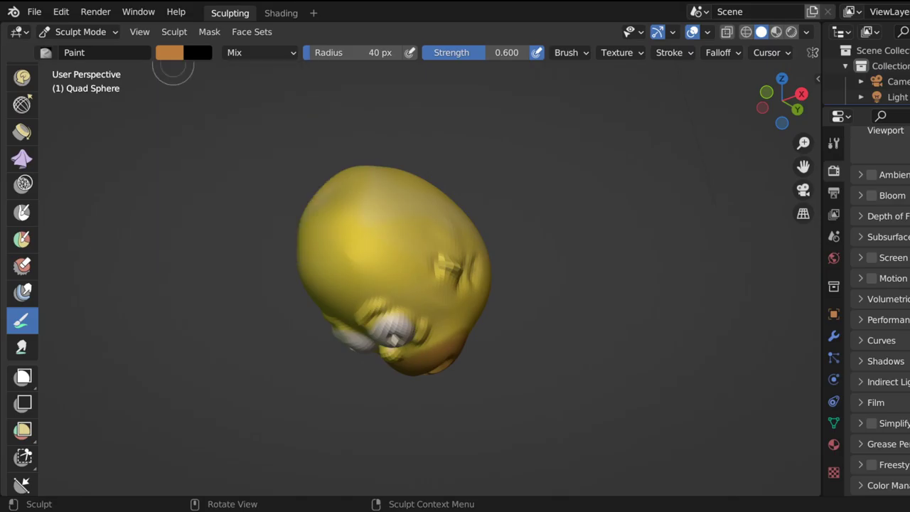
{"action": "left_click", "coordinate": [169, 53]}
{"action": "left_click_drag", "start_coordinate": [289, 99], "coordinate": [290, 185]}
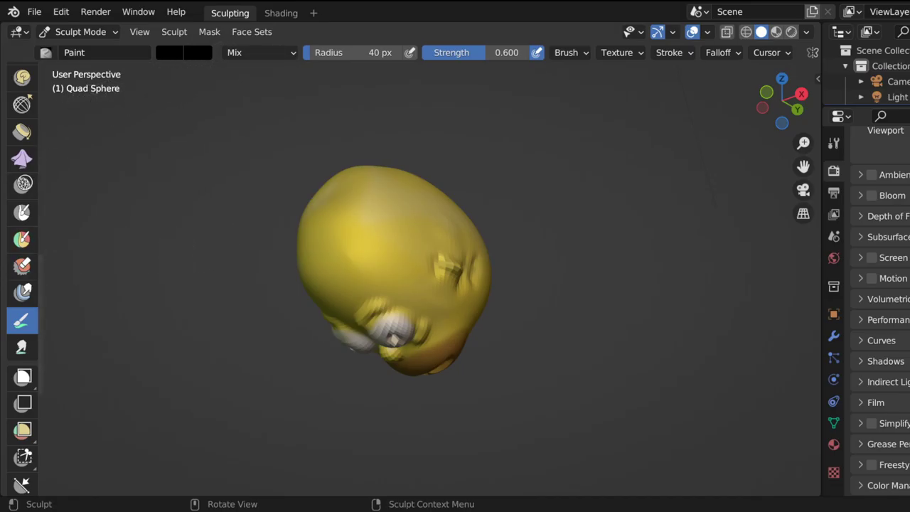
{"action": "scroll", "coordinate": [386, 274], "scroll_direction": "up", "scroll_amount": 8}
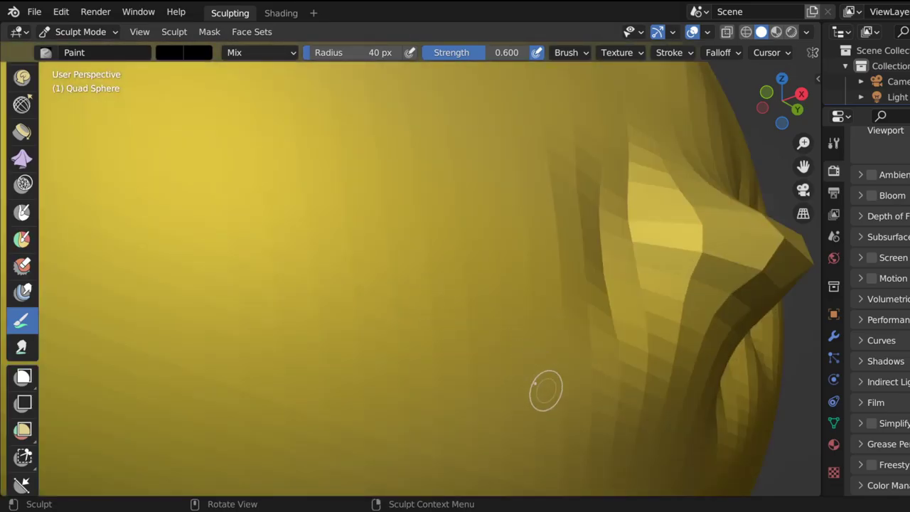
{"action": "mouse_move", "coordinate": [544, 386]}
{"action": "left_mouse_down"}
{"action": "mouse_move", "coordinate": [537, 393]}
{"action": "mouse_move", "coordinate": [355, 167]}
{"action": "mouse_move", "coordinate": [516, 281]}
{"action": "mouse_move", "coordinate": [572, 303]}
{"action": "mouse_move", "coordinate": [455, 96]}
{"action": "mouse_move", "coordinate": [530, 149]}
{"action": "mouse_move", "coordinate": [640, 160]}
{"action": "mouse_move", "coordinate": [625, 89]}
{"action": "left_mouse_up"}
{"action": "scroll", "coordinate": [473, 331], "scroll_direction": "down", "scroll_amount": 6}
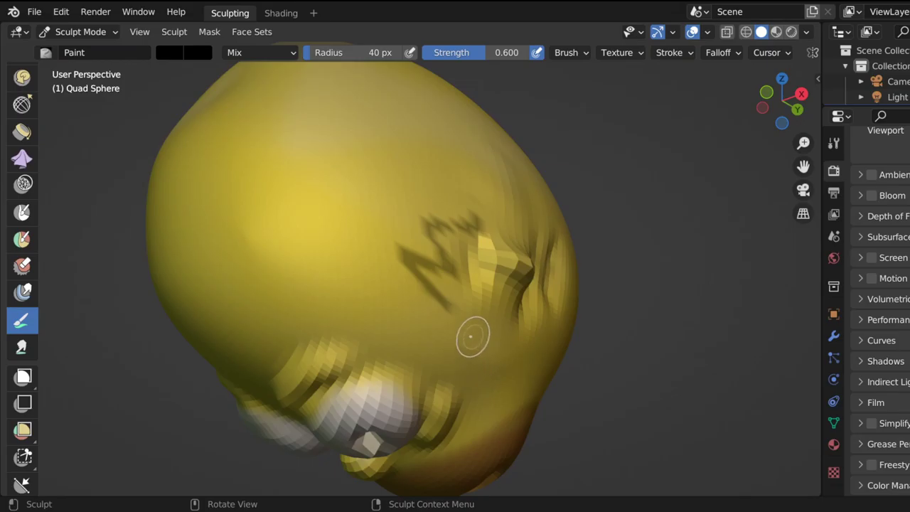
{"action": "scroll", "coordinate": [468, 224], "scroll_direction": "up", "scroll_amount": 4}
{"action": "mouse_move", "coordinate": [475, 217]}
{"action": "left_mouse_down"}
{"action": "mouse_move", "coordinate": [455, 175]}
{"action": "mouse_move", "coordinate": [477, 158]}
{"action": "left_mouse_up"}
{"action": "scroll", "coordinate": [474, 155], "scroll_direction": "up", "scroll_amount": 4}
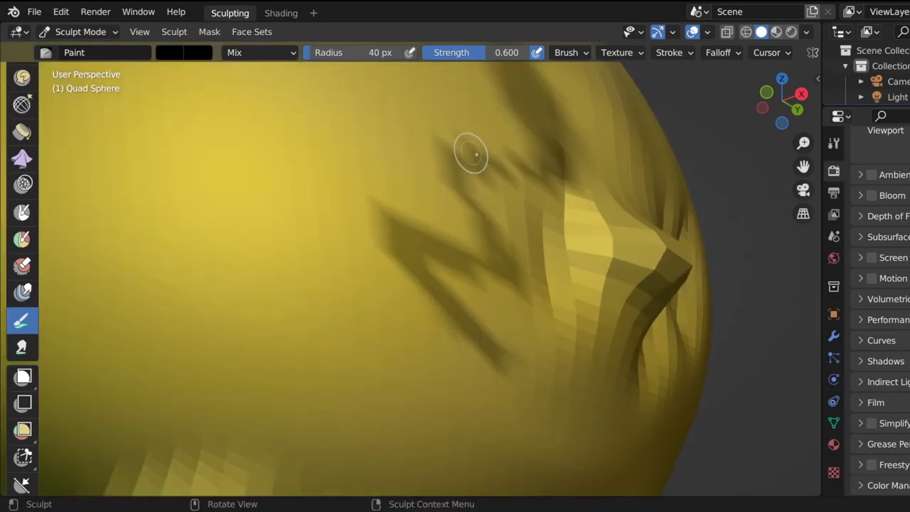
Extend the black zigzag hair line from the painted ear along the side toward the back of the head.
{"action": "left_click_drag", "start_coordinate": [800, 98], "coordinate": [749, 133]}
{"action": "mouse_move", "coordinate": [310, 157]}
{"action": "left_mouse_down"}
{"action": "mouse_move", "coordinate": [367, 274]}
{"action": "mouse_move", "coordinate": [383, 288]}
{"action": "mouse_move", "coordinate": [238, 334]}
{"action": "mouse_move", "coordinate": [284, 398]}
{"action": "mouse_move", "coordinate": [232, 427]}
{"action": "mouse_move", "coordinate": [291, 448]}
{"action": "mouse_move", "coordinate": [324, 483]}
{"action": "mouse_move", "coordinate": [353, 452]}
{"action": "left_mouse_up"}
{"action": "mouse_move", "coordinate": [339, 178]}
{"action": "left_mouse_down"}
{"action": "mouse_move", "coordinate": [487, 231]}
{"action": "mouse_move", "coordinate": [512, 214]}
{"action": "mouse_move", "coordinate": [409, 82]}
{"action": "mouse_move", "coordinate": [467, 192]}
{"action": "mouse_move", "coordinate": [355, 165]}
{"action": "left_mouse_up"}
{"action": "left_click_drag", "start_coordinate": [783, 100], "coordinate": [761, 114]}
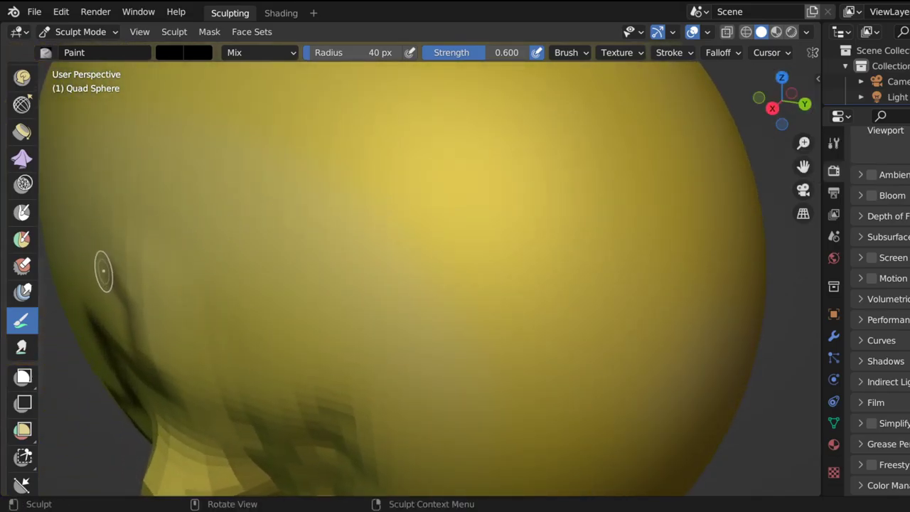
{"action": "mouse_move", "coordinate": [103, 271]}
{"action": "left_mouse_down"}
{"action": "mouse_move", "coordinate": [267, 359]}
{"action": "mouse_move", "coordinate": [246, 167]}
{"action": "mouse_move", "coordinate": [430, 264]}
{"action": "mouse_move", "coordinate": [390, 89]}
{"action": "mouse_move", "coordinate": [483, 153]}
{"action": "mouse_move", "coordinate": [527, 169]}
{"action": "left_mouse_up"}
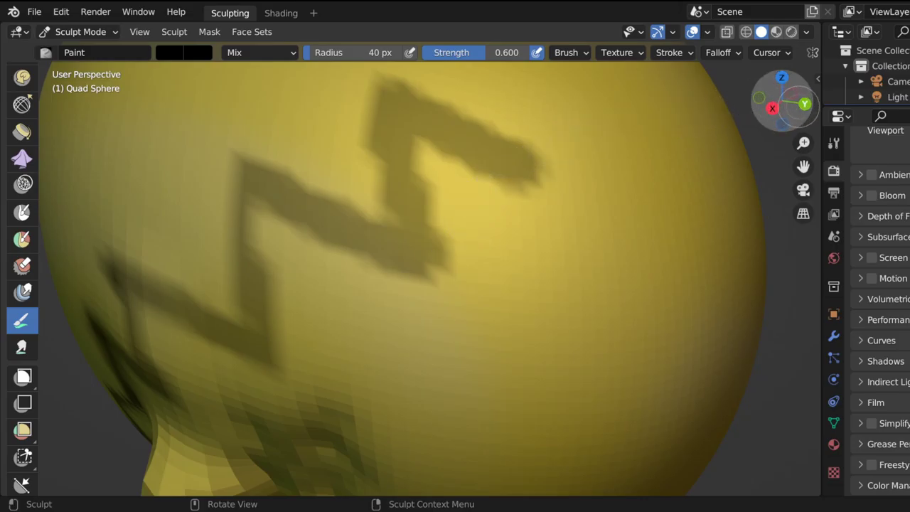
Continue the black zigzag hair line across the back of the head with tall, even peaks.
{"action": "left_click_drag", "start_coordinate": [796, 107], "coordinate": [693, 147]}
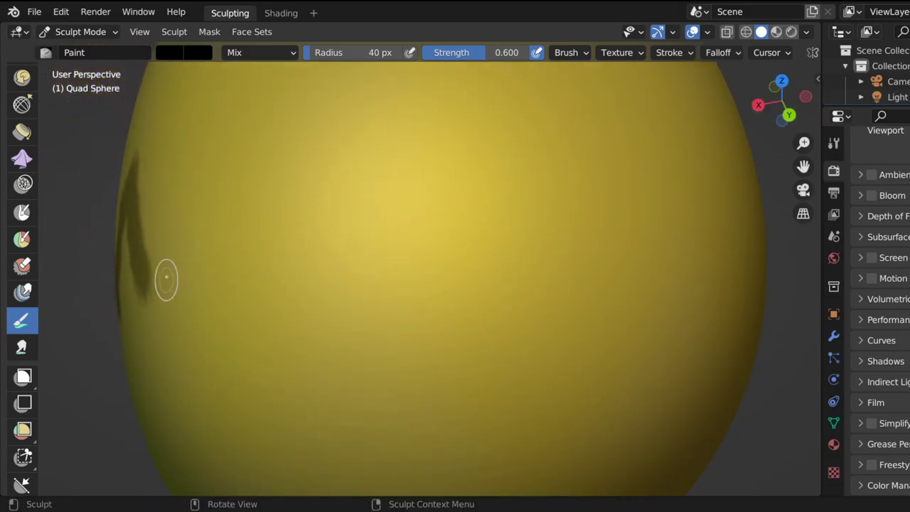
{"action": "mouse_move", "coordinate": [165, 278]}
{"action": "left_mouse_down"}
{"action": "mouse_move", "coordinate": [150, 305]}
{"action": "mouse_move", "coordinate": [214, 128]}
{"action": "mouse_move", "coordinate": [295, 256]}
{"action": "mouse_move", "coordinate": [327, 266]}
{"action": "mouse_move", "coordinate": [388, 128]}
{"action": "mouse_move", "coordinate": [465, 241]}
{"action": "mouse_move", "coordinate": [512, 164]}
{"action": "mouse_move", "coordinate": [537, 93]}
{"action": "mouse_move", "coordinate": [639, 198]}
{"action": "left_mouse_up"}
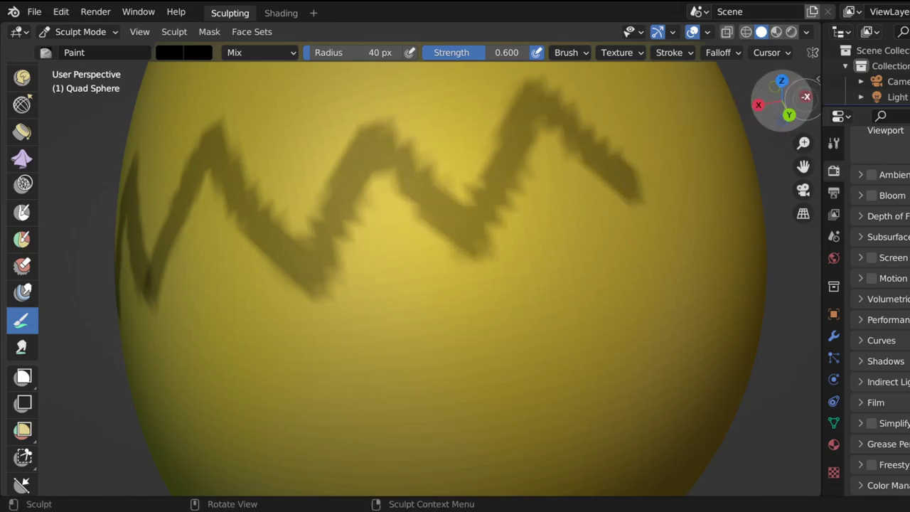
{"action": "left_click_drag", "start_coordinate": [806, 96], "coordinate": [707, 107]}
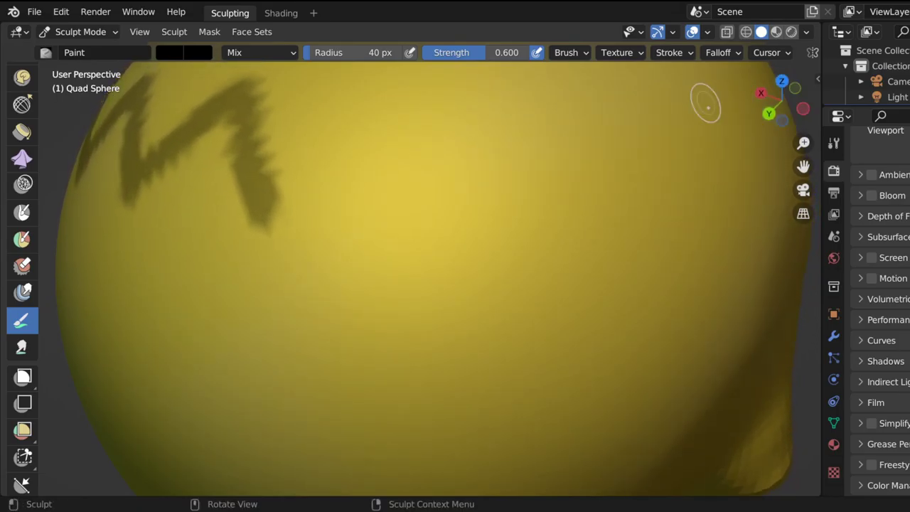
{"action": "mouse_move", "coordinate": [272, 210]}
{"action": "left_mouse_down"}
{"action": "mouse_move", "coordinate": [437, 137]}
{"action": "mouse_move", "coordinate": [409, 293]}
{"action": "mouse_move", "coordinate": [589, 226]}
{"action": "mouse_move", "coordinate": [542, 363]}
{"action": "left_mouse_up"}
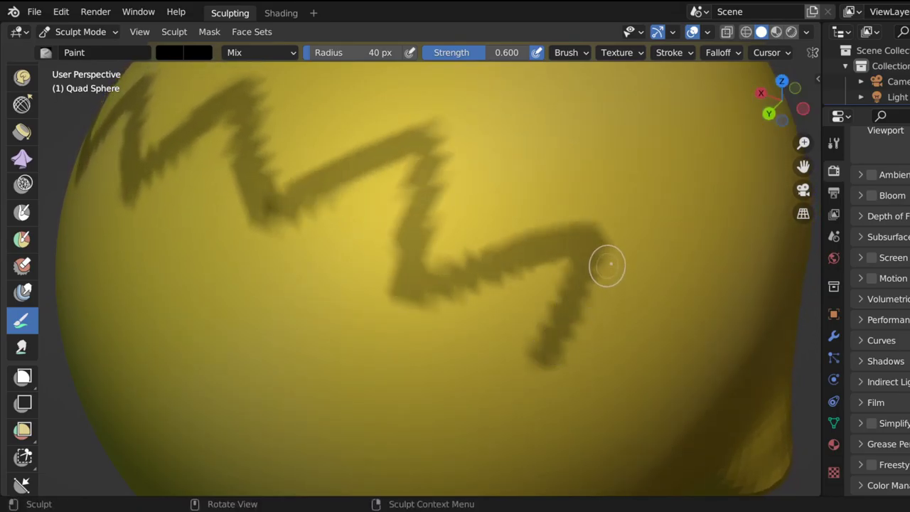
Carry the black zigzag hair line along the opposite side of the head and finish it around the second ear.
{"action": "mouse_move", "coordinate": [783, 123]}
{"action": "left_mouse_down"}
{"action": "mouse_move", "coordinate": [779, 100]}
{"action": "mouse_move", "coordinate": [778, 254]}
{"action": "left_mouse_up"}
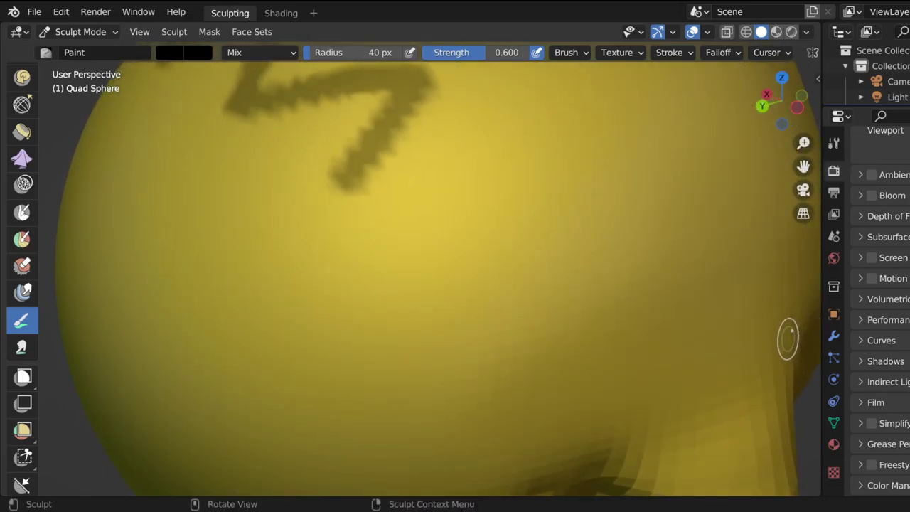
{"action": "scroll", "coordinate": [718, 229], "scroll_direction": "down", "scroll_amount": 6}
{"action": "scroll", "coordinate": [540, 256], "scroll_direction": "up", "scroll_amount": 3}
{"action": "left_click_drag", "start_coordinate": [399, 238], "coordinate": [492, 215]}
{"action": "key", "text": "ctrl+z"}
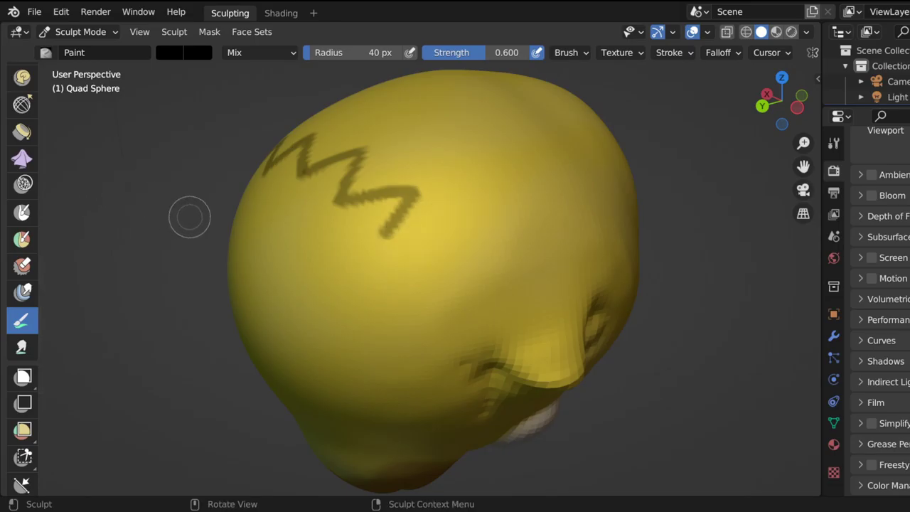
{"action": "scroll", "coordinate": [428, 241], "scroll_direction": "up", "scroll_amount": 2}
{"action": "mouse_move", "coordinate": [374, 213]}
{"action": "left_mouse_down"}
{"action": "mouse_move", "coordinate": [569, 152]}
{"action": "mouse_move", "coordinate": [579, 313]}
{"action": "mouse_move", "coordinate": [711, 256]}
{"action": "mouse_move", "coordinate": [726, 281]}
{"action": "mouse_move", "coordinate": [693, 359]}
{"action": "mouse_move", "coordinate": [704, 355]}
{"action": "left_mouse_up"}
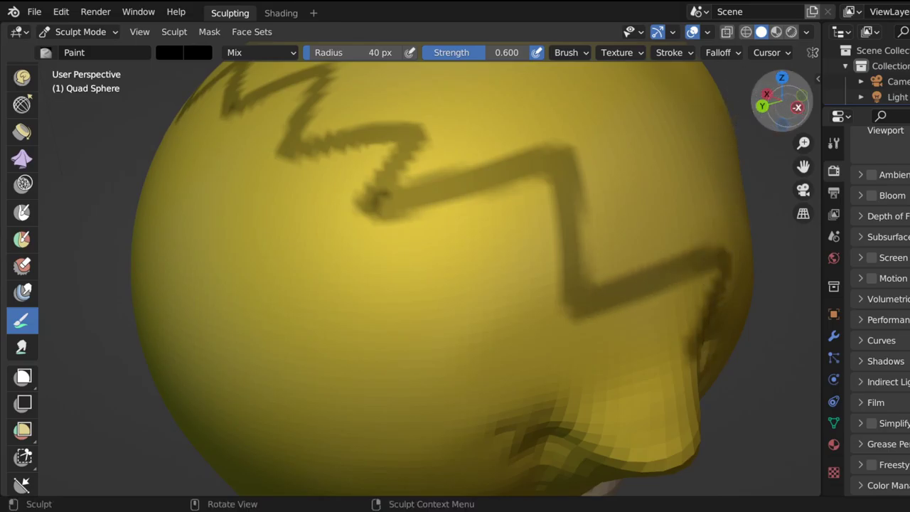
{"action": "left_click_drag", "start_coordinate": [783, 106], "coordinate": [777, 97]}
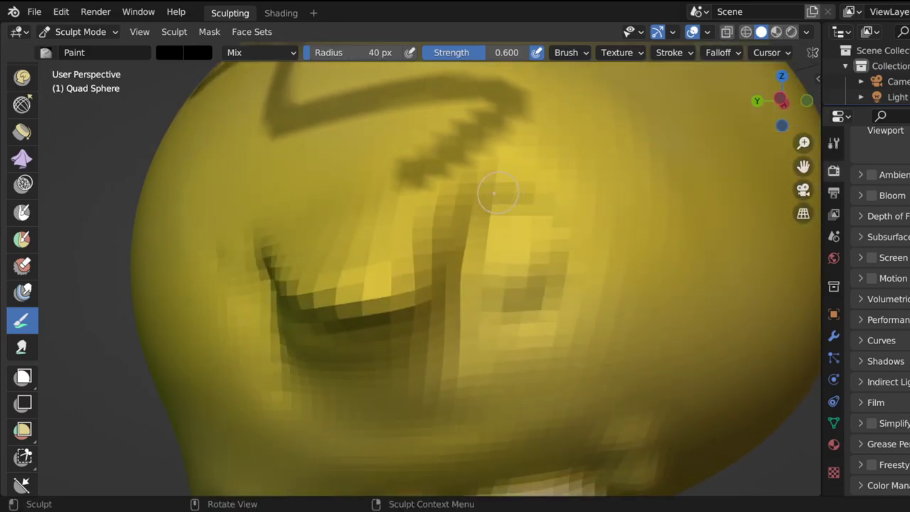
{"action": "mouse_move", "coordinate": [415, 189]}
{"action": "left_mouse_down"}
{"action": "mouse_move", "coordinate": [558, 167]}
{"action": "mouse_move", "coordinate": [490, 281]}
{"action": "mouse_move", "coordinate": [618, 292]}
{"action": "mouse_move", "coordinate": [526, 384]}
{"action": "left_mouse_up"}
{"action": "scroll", "coordinate": [683, 228], "scroll_direction": "down", "scroll_amount": 6}
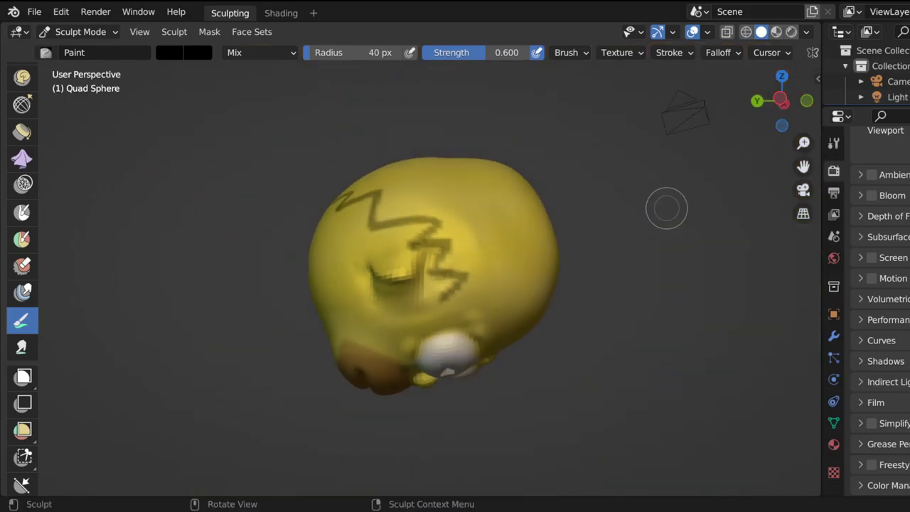
Paint two black curved hair strands across the top of the head, one behind the other.
{"action": "left_click_drag", "start_coordinate": [780, 100], "coordinate": [583, 98]}
{"action": "mouse_move", "coordinate": [440, 320]}
{"action": "middle_mouse_down"}
{"action": "mouse_move", "coordinate": [469, 263]}
{"action": "mouse_move", "coordinate": [394, 279]}
{"action": "middle_mouse_up"}
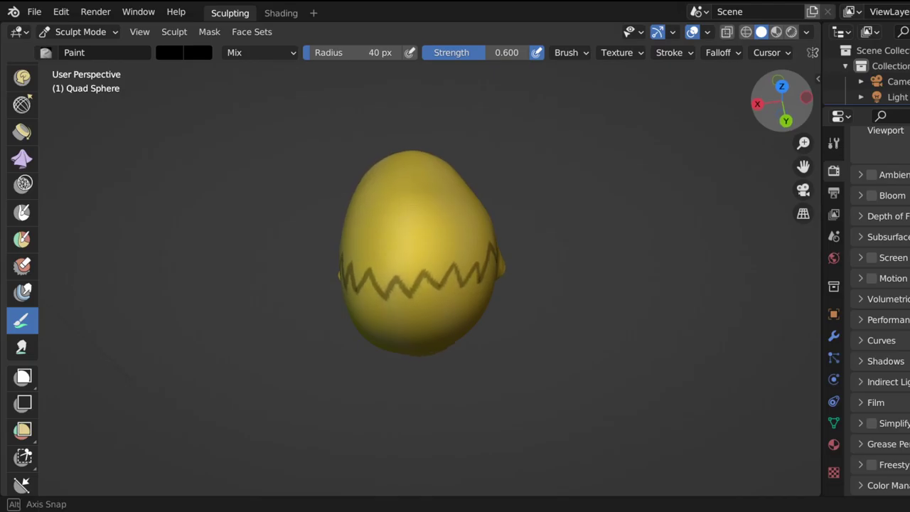
{"action": "mouse_move", "coordinate": [498, 245]}
{"action": "middle_mouse_down"}
{"action": "mouse_move", "coordinate": [483, 266]}
{"action": "mouse_move", "coordinate": [501, 245]}
{"action": "mouse_move", "coordinate": [491, 235]}
{"action": "mouse_move", "coordinate": [462, 224]}
{"action": "mouse_move", "coordinate": [440, 235]}
{"action": "middle_mouse_up"}
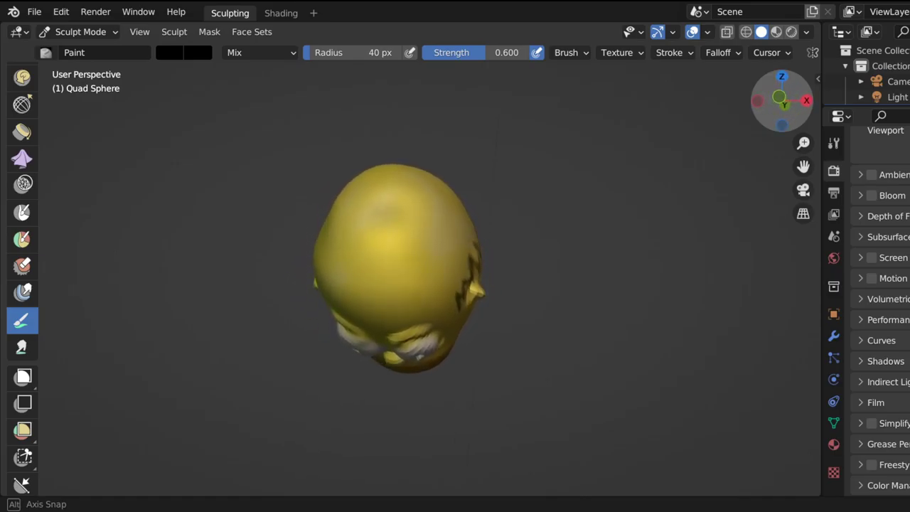
{"action": "middle_click_drag", "start_coordinate": [441, 177], "coordinate": [441, 175]}
{"action": "mouse_move", "coordinate": [436, 257]}
{"action": "left_mouse_down"}
{"action": "mouse_move", "coordinate": [363, 221]}
{"action": "mouse_move", "coordinate": [316, 236]}
{"action": "left_mouse_up"}
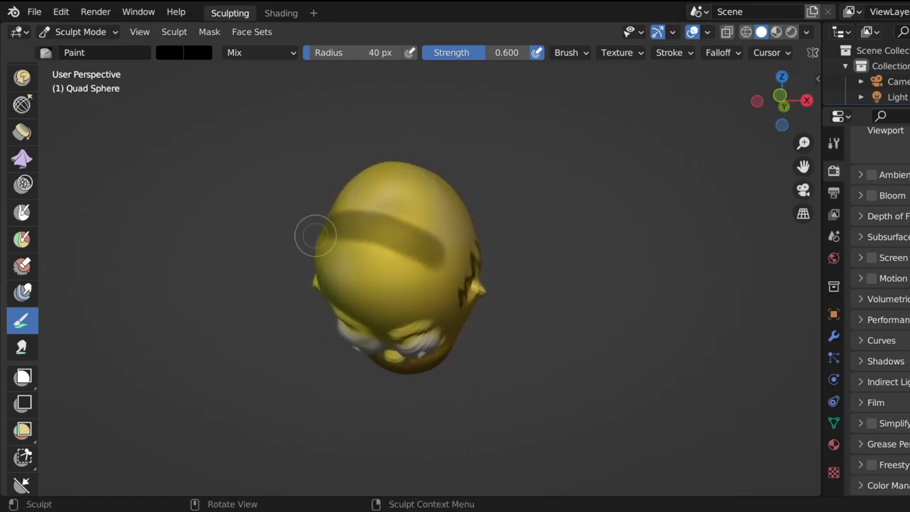
{"action": "left_click_drag", "start_coordinate": [452, 197], "coordinate": [356, 181]}
{"action": "scroll", "coordinate": [498, 156], "scroll_direction": "down", "scroll_amount": 5}
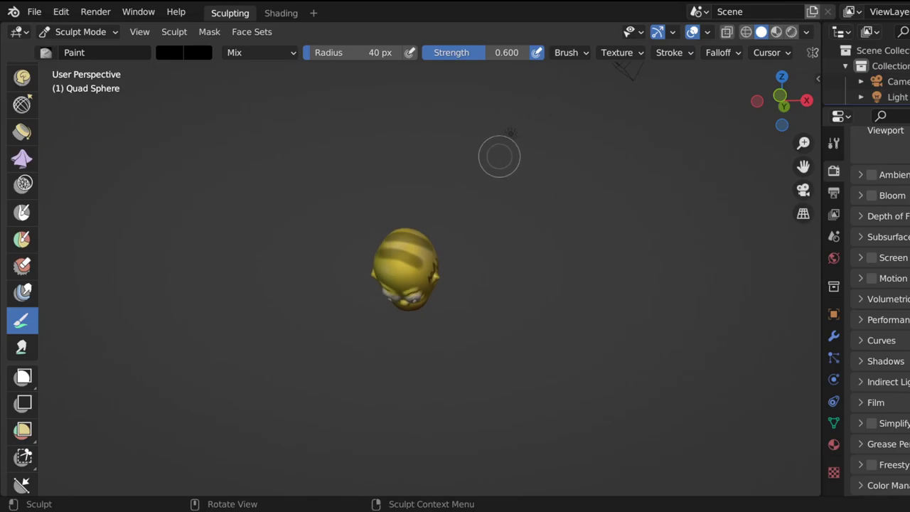
Paint a small black pupil in the centre of each white eyeball.
{"action": "left_click_drag", "start_coordinate": [783, 106], "coordinate": [807, 38]}
{"action": "left_click_drag", "start_coordinate": [484, 260], "coordinate": [474, 276]}
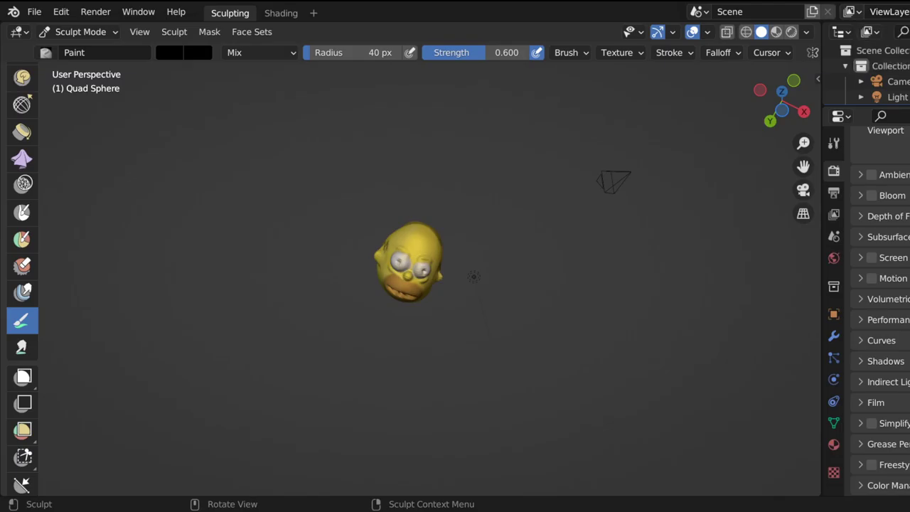
{"action": "scroll", "coordinate": [367, 276], "scroll_direction": "up", "scroll_amount": 9}
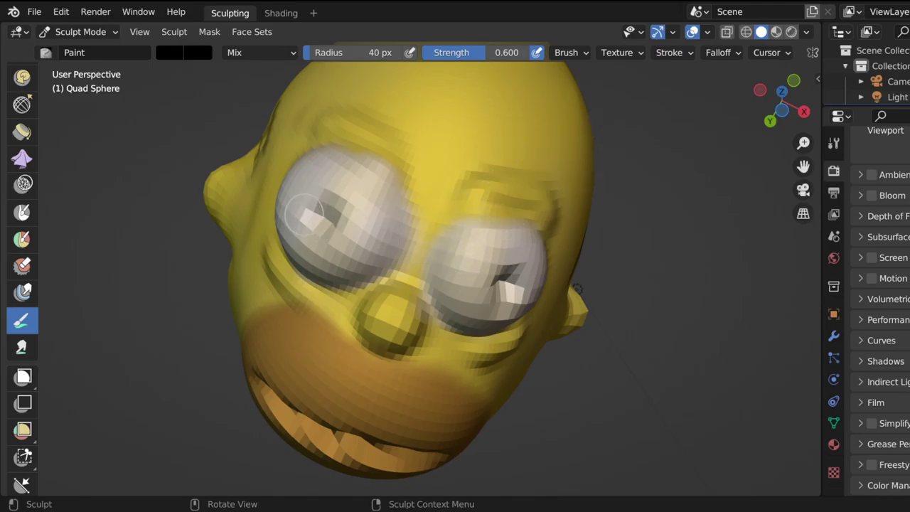
{"action": "mouse_move", "coordinate": [328, 213]}
{"action": "left_mouse_down"}
{"action": "mouse_move", "coordinate": [315, 231]}
{"action": "mouse_move", "coordinate": [327, 217]}
{"action": "left_mouse_up"}
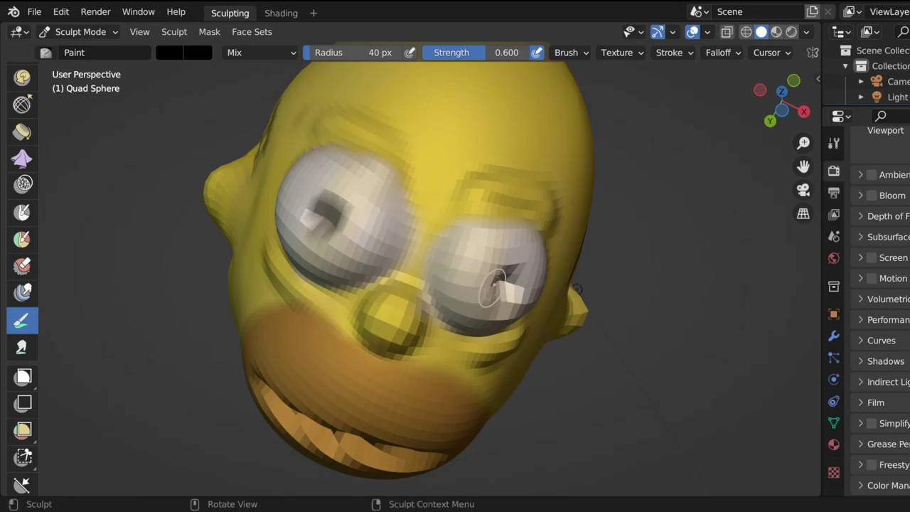
{"action": "left_click_drag", "start_coordinate": [493, 288], "coordinate": [502, 276]}
Examine the painted face from near and far, checking the pupils, eyes and muzzle.
{"action": "scroll", "coordinate": [508, 256], "scroll_direction": "down", "scroll_amount": 10}
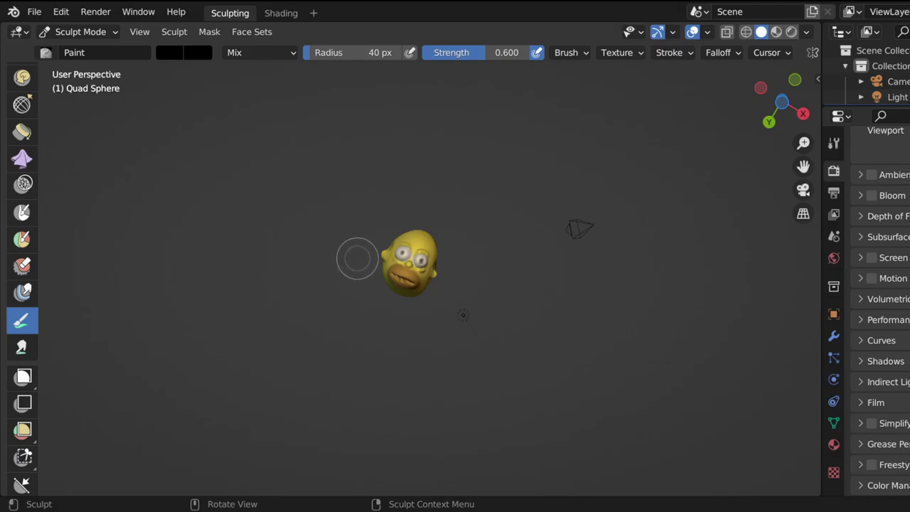
{"action": "scroll", "coordinate": [358, 259], "scroll_direction": "up", "scroll_amount": 6}
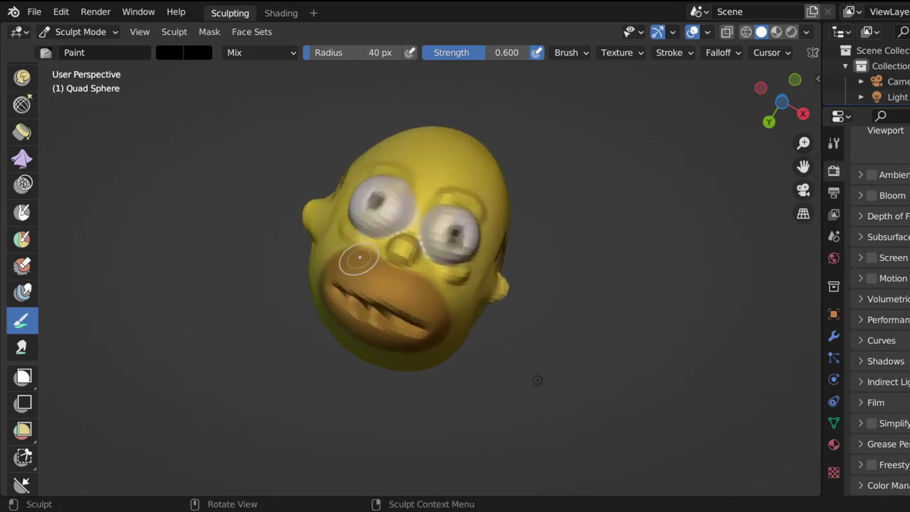
{"action": "scroll", "coordinate": [470, 235], "scroll_direction": "down", "scroll_amount": 5}
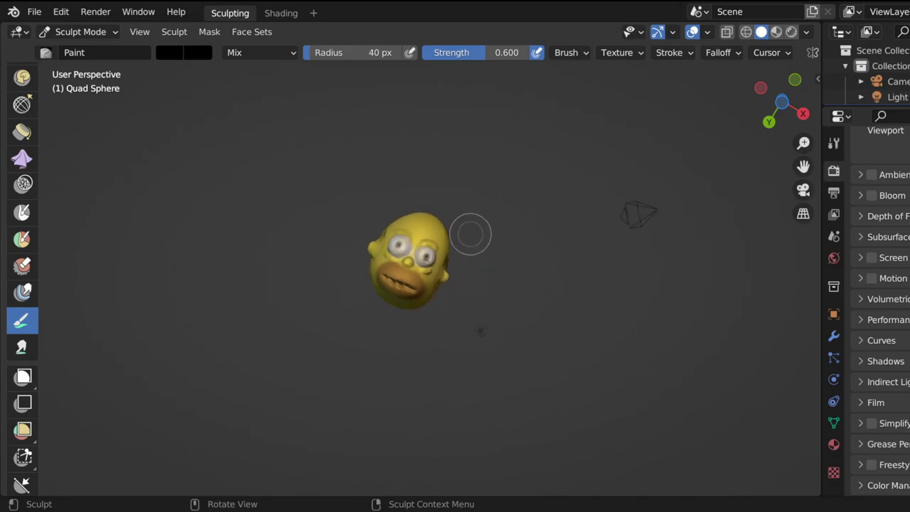
{"action": "scroll", "coordinate": [469, 237], "scroll_direction": "down", "scroll_amount": 3}
{"action": "scroll", "coordinate": [435, 253], "scroll_direction": "up", "scroll_amount": 7}
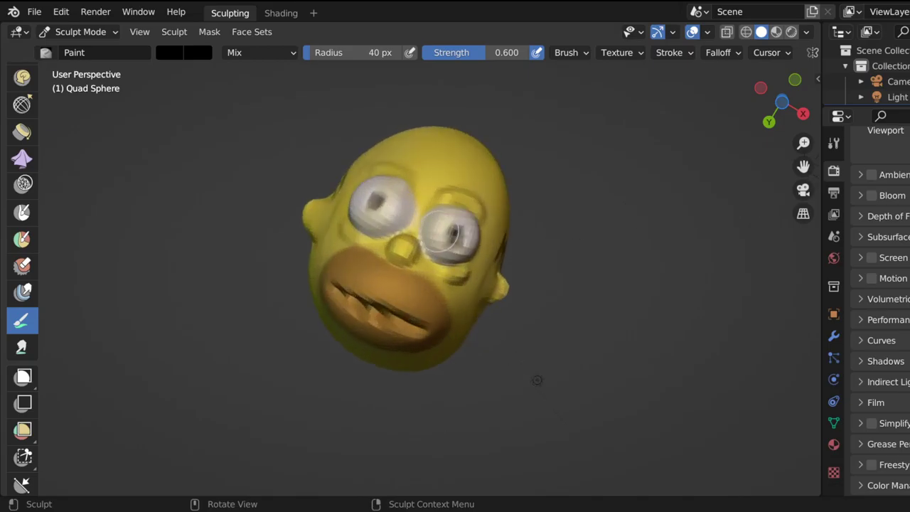
{"action": "scroll", "coordinate": [448, 236], "scroll_direction": "up", "scroll_amount": 2}
{"action": "scroll", "coordinate": [426, 235], "scroll_direction": "down", "scroll_amount": 8}
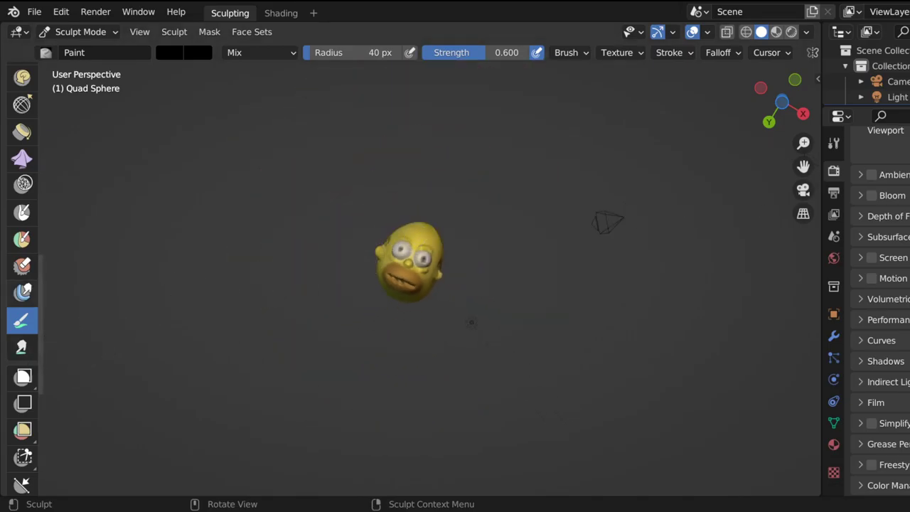
Try deforming the whole face with the Cloth brush at a radius of 170 px.
{"action": "scroll", "coordinate": [21, 234], "scroll_direction": "up", "scroll_amount": 2}
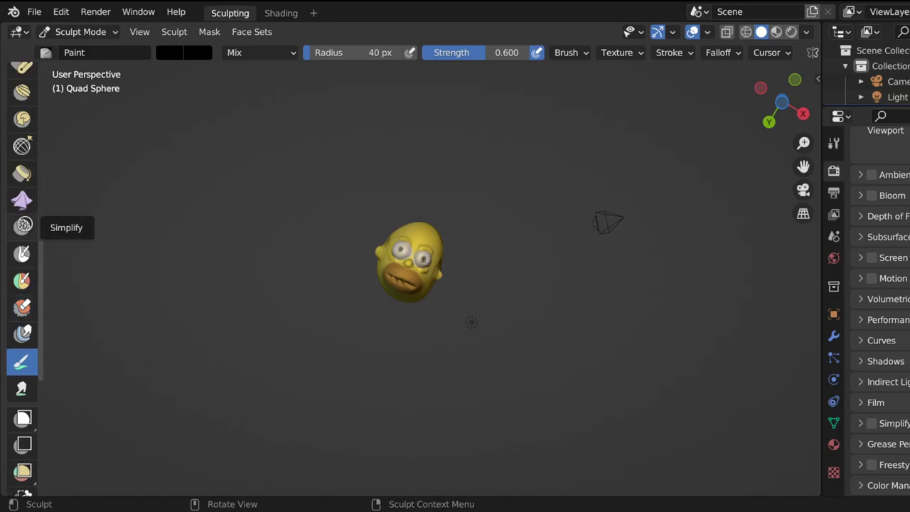
{"action": "left_click", "coordinate": [22, 200]}
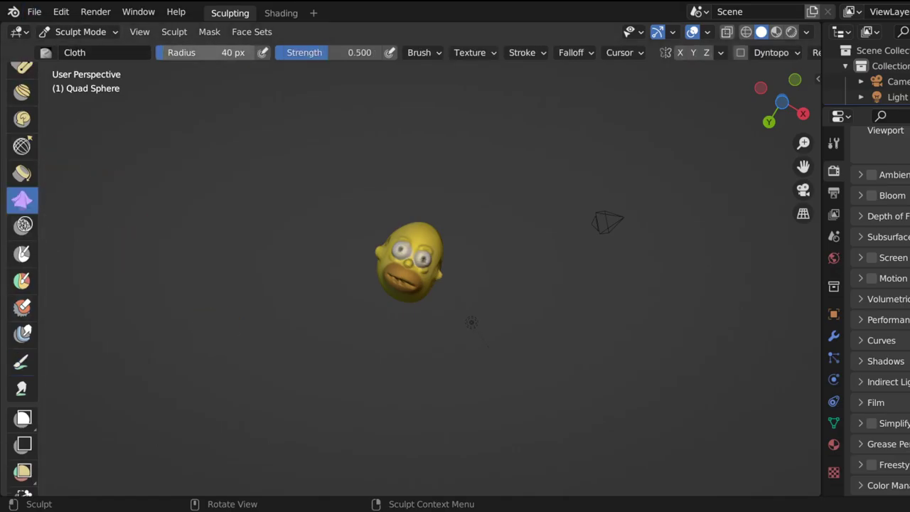
{"action": "left_click_drag", "start_coordinate": [214, 53], "coordinate": [306, 52]}
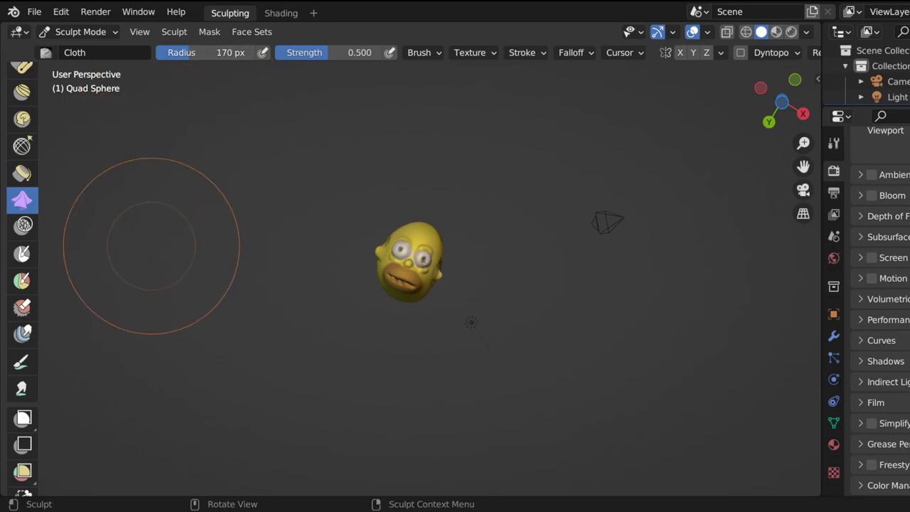
{"action": "left_click_drag", "start_coordinate": [406, 263], "coordinate": [426, 261]}
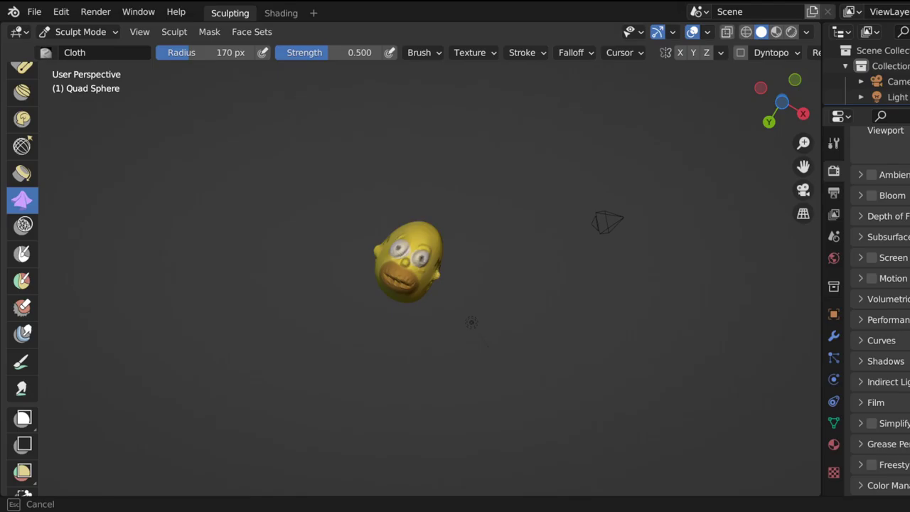
{"action": "left_click_drag", "start_coordinate": [426, 261], "coordinate": [426, 261]}
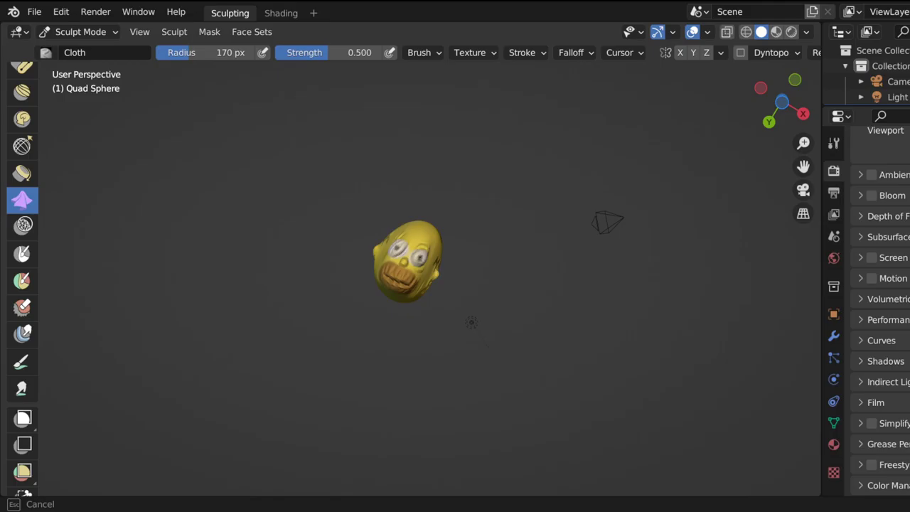
{"action": "left_click_drag", "start_coordinate": [426, 261], "coordinate": [386, 242]}
{"action": "scroll", "coordinate": [355, 263], "scroll_direction": "up", "scroll_amount": 4}
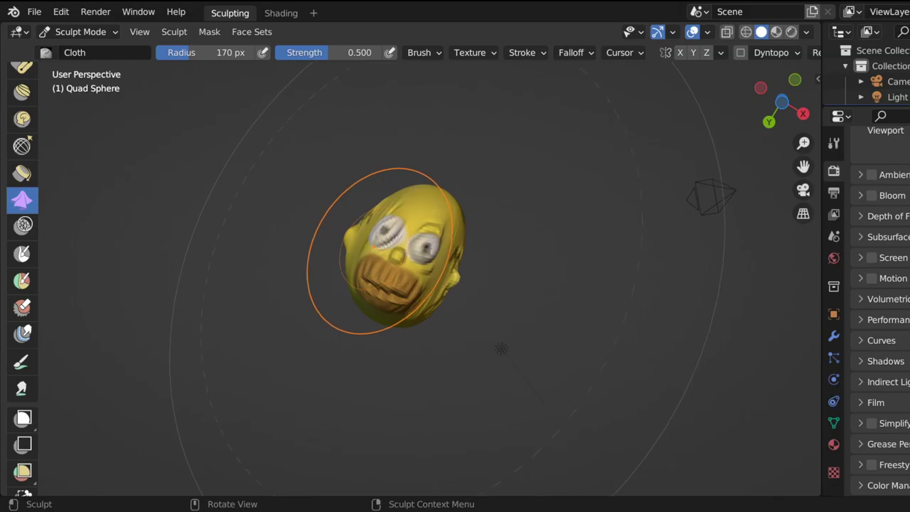
Set the Cloth brush radius to 41 px and undo the Cloth deformations of the face.
{"action": "left_click_drag", "start_coordinate": [213, 52], "coordinate": [189, 52]}
{"action": "mouse_move", "coordinate": [402, 219]}
{"action": "left_mouse_down"}
{"action": "mouse_move", "coordinate": [406, 235]}
{"action": "mouse_move", "coordinate": [407, 206]}
{"action": "mouse_move", "coordinate": [399, 213]}
{"action": "mouse_move", "coordinate": [408, 222]}
{"action": "mouse_move", "coordinate": [400, 222]}
{"action": "mouse_move", "coordinate": [427, 245]}
{"action": "left_mouse_up"}
{"action": "key", "text": "ctrl+z"}
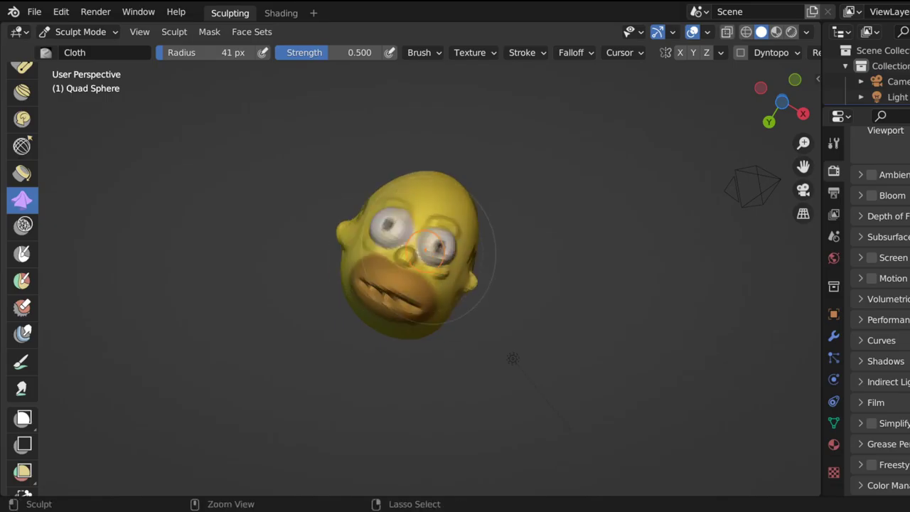
Crumple the muzzle and surrounding skin into deep folds with 41 px Cloth brush strokes starting at the mouth.
{"action": "mouse_move", "coordinate": [391, 295]}
{"action": "left_mouse_down"}
{"action": "mouse_move", "coordinate": [402, 300]}
{"action": "mouse_move", "coordinate": [393, 295]}
{"action": "mouse_move", "coordinate": [388, 310]}
{"action": "mouse_move", "coordinate": [396, 297]}
{"action": "left_mouse_up"}
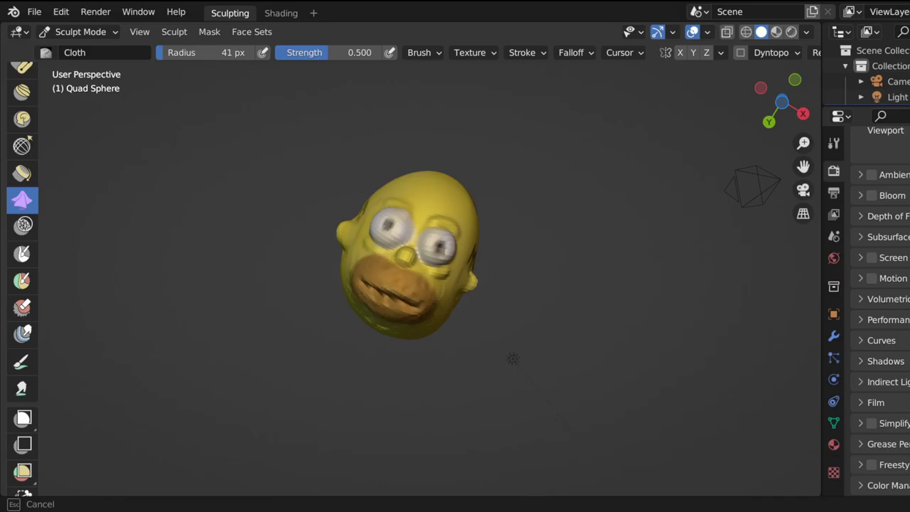
{"action": "mouse_move", "coordinate": [392, 295]}
{"action": "left_mouse_down"}
{"action": "mouse_move", "coordinate": [392, 306]}
{"action": "mouse_move", "coordinate": [396, 291]}
{"action": "mouse_move", "coordinate": [359, 330]}
{"action": "left_mouse_up"}
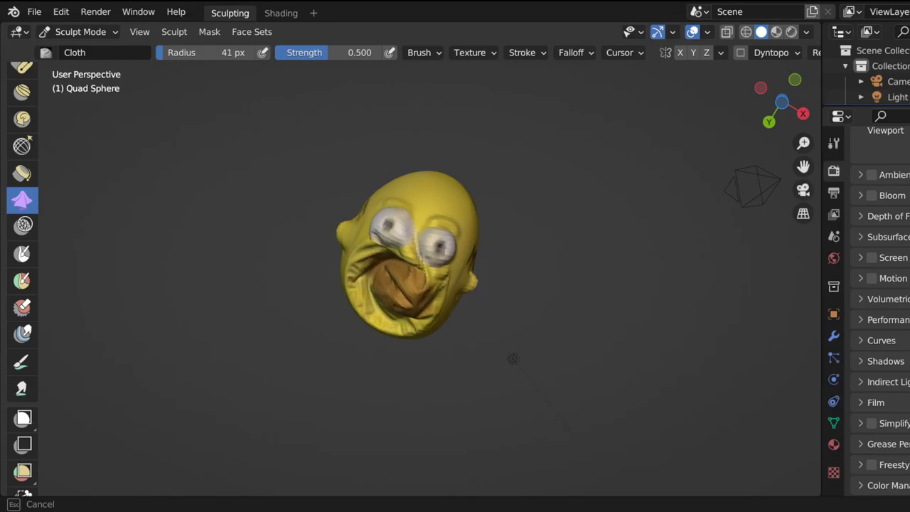
{"action": "left_click_drag", "start_coordinate": [512, 359], "coordinate": [512, 359]}
{"action": "scroll", "coordinate": [465, 264], "scroll_direction": "down", "scroll_amount": 6}
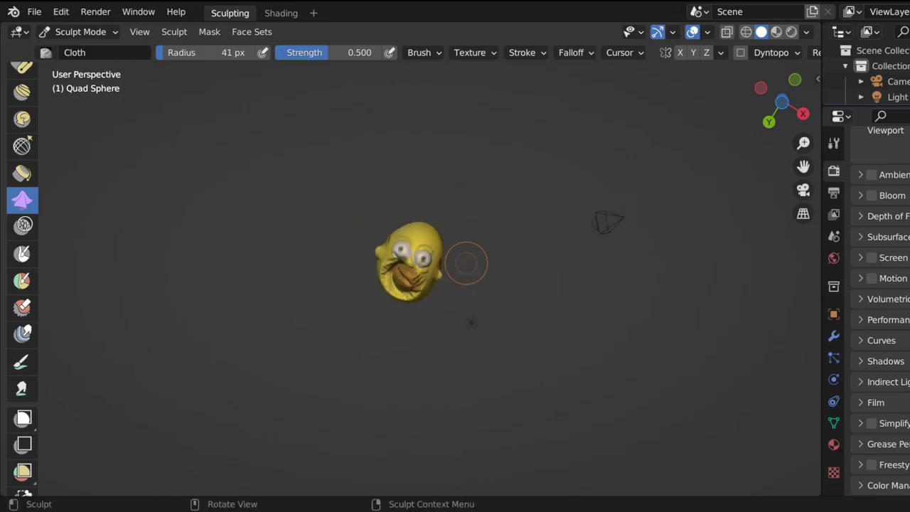
{"action": "scroll", "coordinate": [415, 269], "scroll_direction": "up", "scroll_amount": 12}
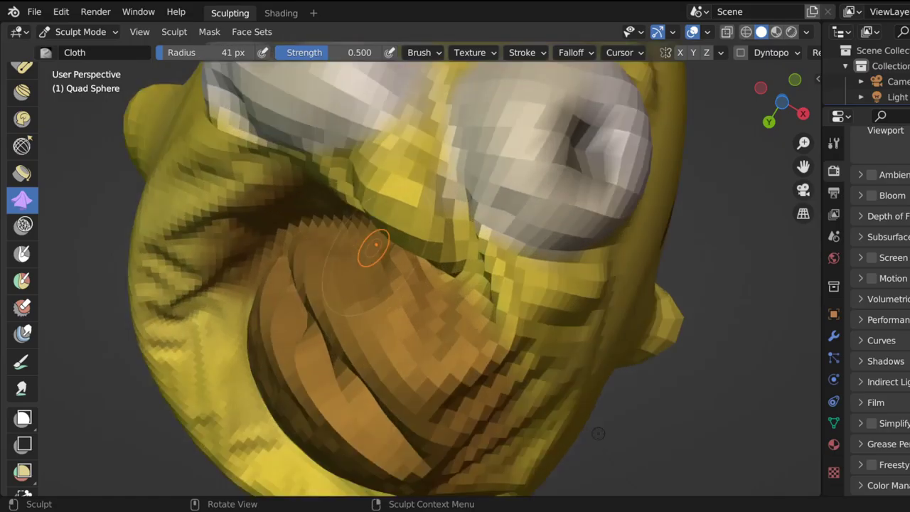
{"action": "scroll", "coordinate": [370, 250], "scroll_direction": "down", "scroll_amount": 6}
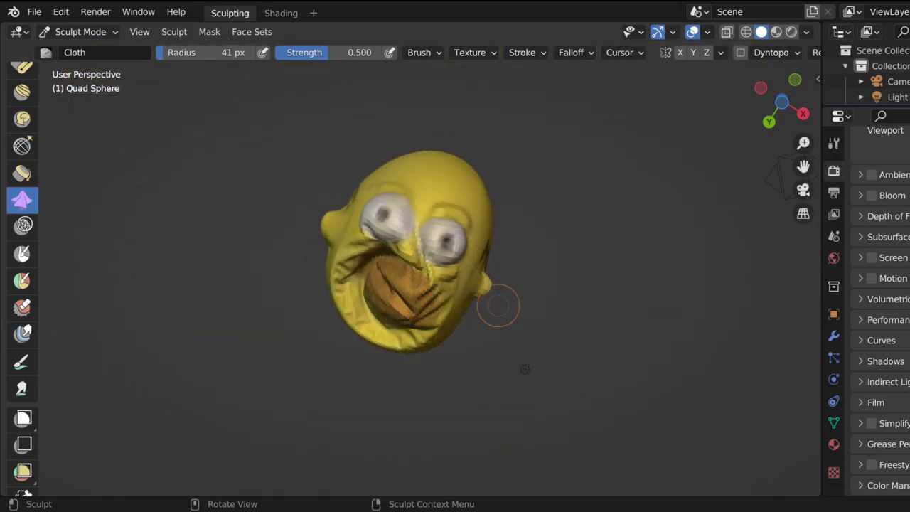
Check the crumpled head from behind and from the front, and undo the Cloth folds on the muzzle.
{"action": "middle_click_drag", "start_coordinate": [524, 365], "coordinate": [435, 330]}
{"action": "middle_click_drag", "start_coordinate": [567, 341], "coordinate": [577, 455]}
{"action": "middle_click_drag", "start_coordinate": [492, 297], "coordinate": [498, 277]}
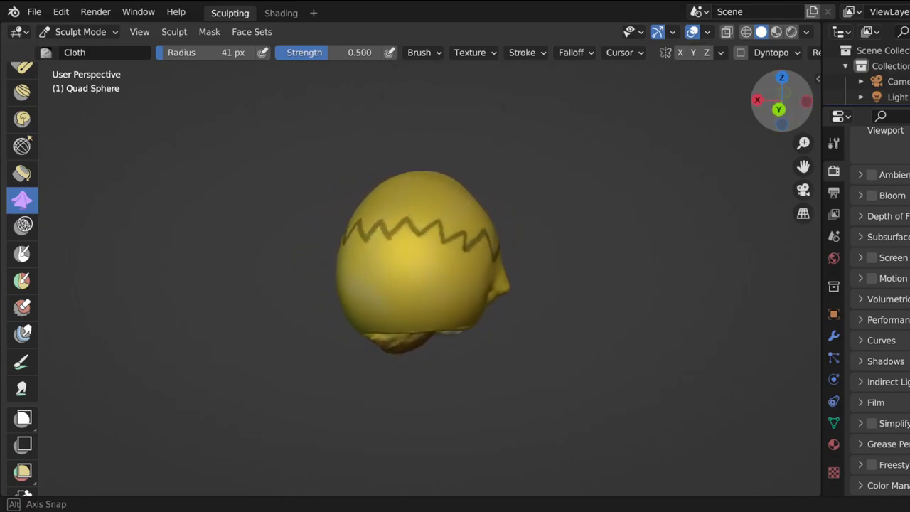
{"action": "middle_click_drag", "start_coordinate": [497, 277], "coordinate": [643, 262]}
{"action": "mouse_move", "coordinate": [586, 251]}
{"action": "middle_mouse_down"}
{"action": "mouse_move", "coordinate": [620, 237]}
{"action": "mouse_move", "coordinate": [494, 331]}
{"action": "mouse_move", "coordinate": [536, 405]}
{"action": "mouse_move", "coordinate": [548, 372]}
{"action": "middle_mouse_up"}
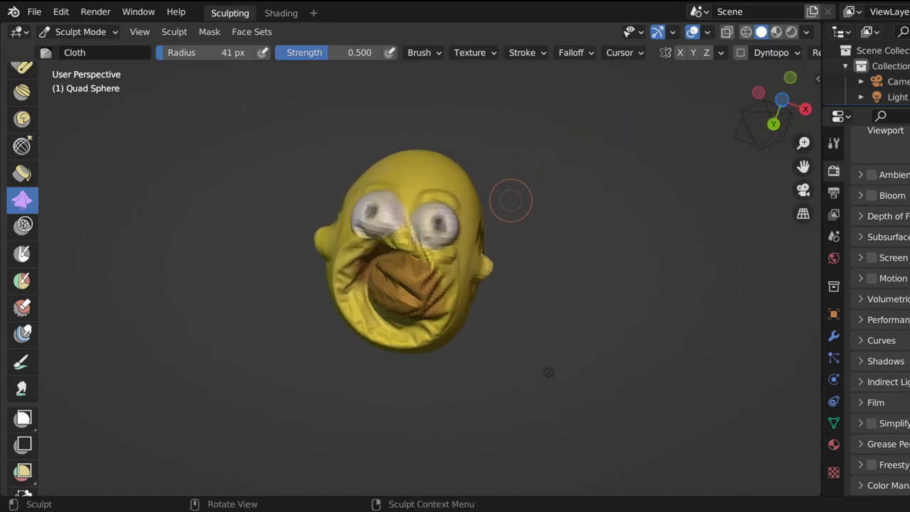
{"action": "key", "text": "ctrl+z"}
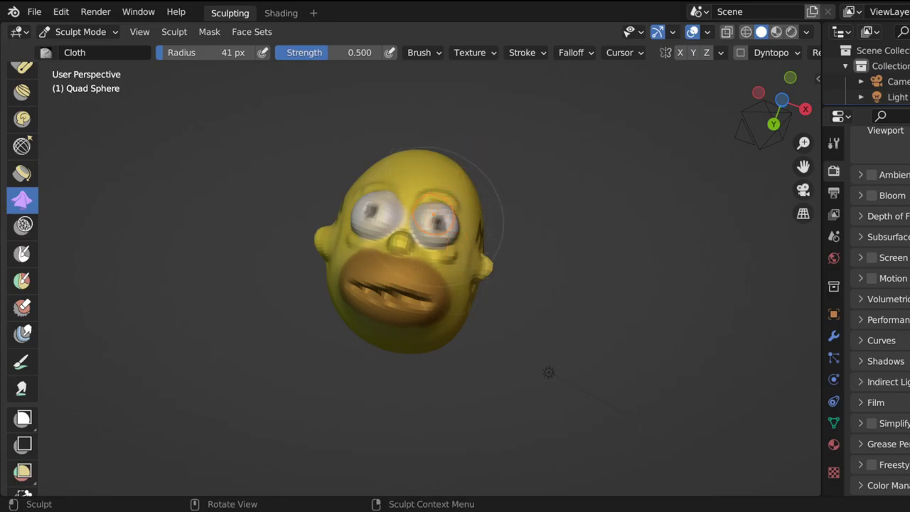
Try wrinkling the skin around one eye with 41 px Cloth brush strokes, and undo the wrinkles.
{"action": "left_click_drag", "start_coordinate": [442, 216], "coordinate": [437, 222]}
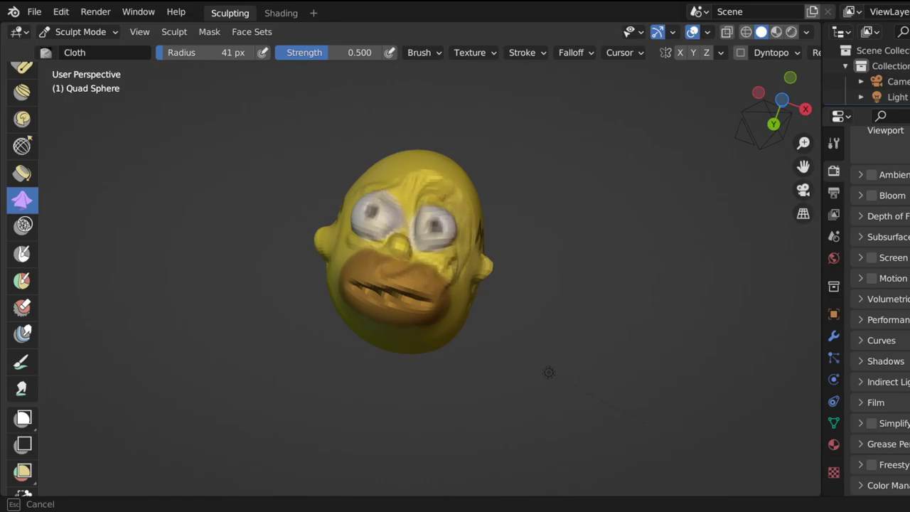
{"action": "mouse_move", "coordinate": [442, 238]}
{"action": "left_mouse_down"}
{"action": "mouse_move", "coordinate": [434, 222]}
{"action": "mouse_move", "coordinate": [423, 226]}
{"action": "left_mouse_up"}
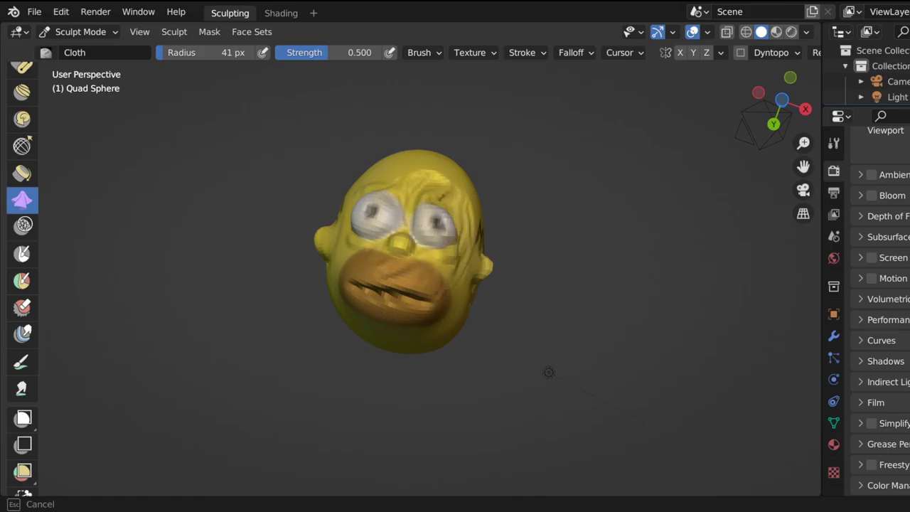
{"action": "left_click_drag", "start_coordinate": [430, 228], "coordinate": [462, 188]}
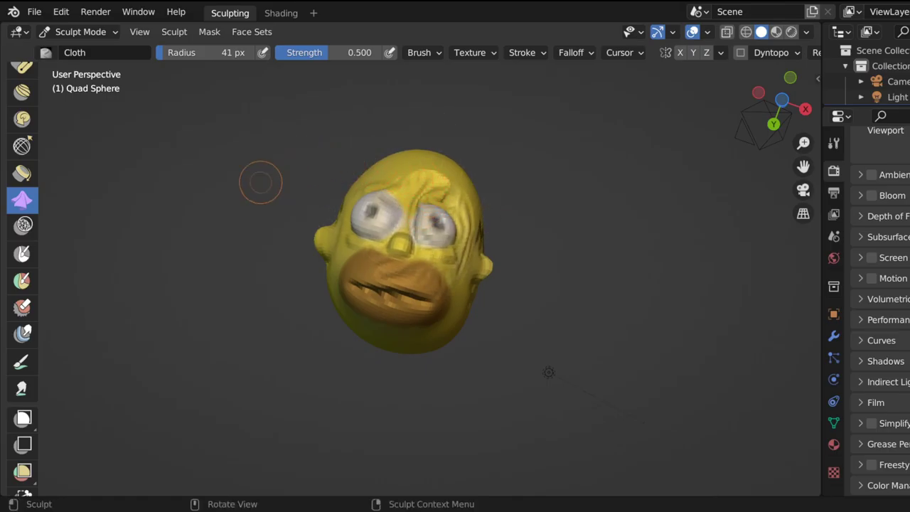
{"action": "key", "text": "ctrl+z"}
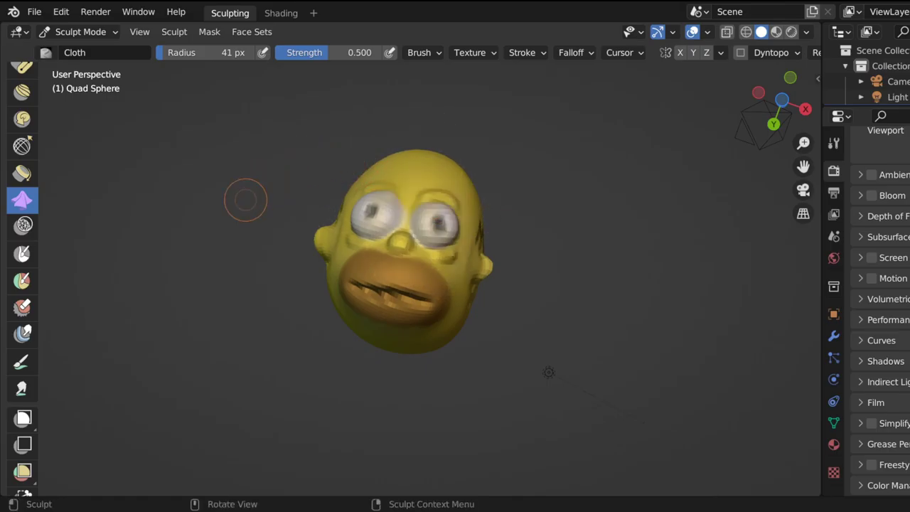
Try twisting the whole face into folds with Cloth strokes from the nose, inspect the folds up close, and undo them.
{"action": "scroll", "coordinate": [469, 260], "scroll_direction": "down", "scroll_amount": 5}
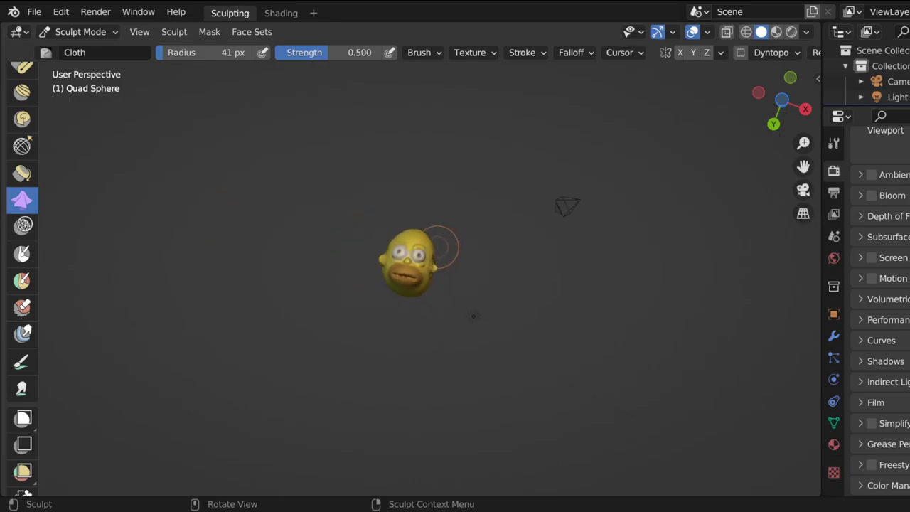
{"action": "scroll", "coordinate": [443, 244], "scroll_direction": "up", "scroll_amount": 7}
{"action": "scroll", "coordinate": [364, 202], "scroll_direction": "up", "scroll_amount": 2}
{"action": "scroll", "coordinate": [377, 235], "scroll_direction": "down", "scroll_amount": 5}
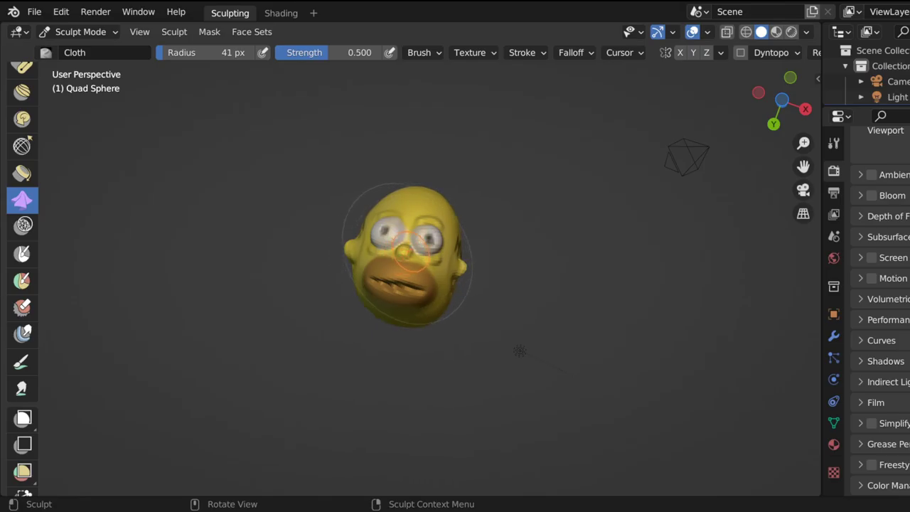
{"action": "left_click_drag", "start_coordinate": [408, 250], "coordinate": [409, 260]}
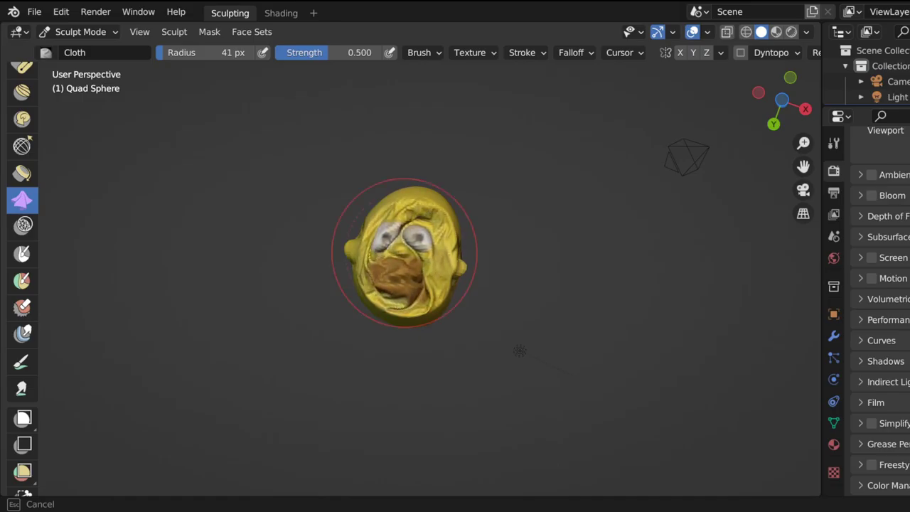
{"action": "left_click_drag", "start_coordinate": [407, 253], "coordinate": [434, 285]}
{"action": "scroll", "coordinate": [477, 284], "scroll_direction": "down", "scroll_amount": 5}
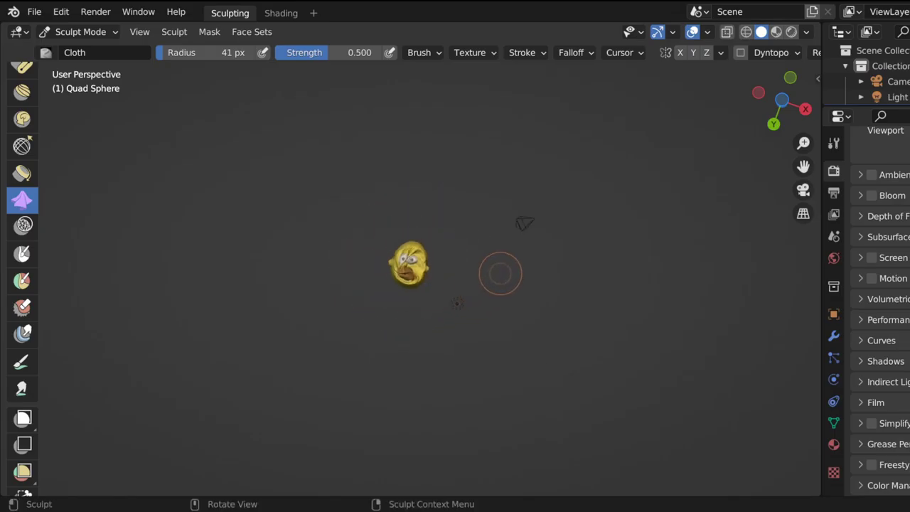
{"action": "scroll", "coordinate": [479, 237], "scroll_direction": "up", "scroll_amount": 8}
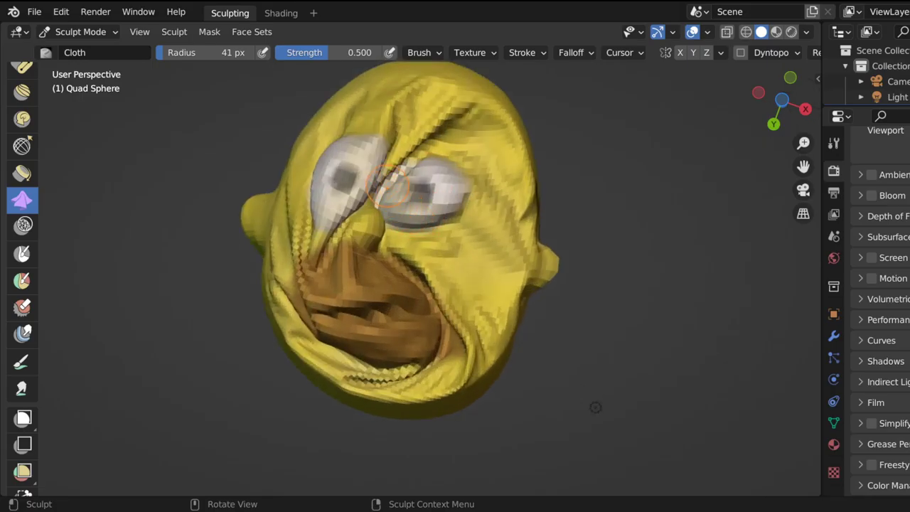
{"action": "scroll", "coordinate": [455, 206], "scroll_direction": "down", "scroll_amount": 1}
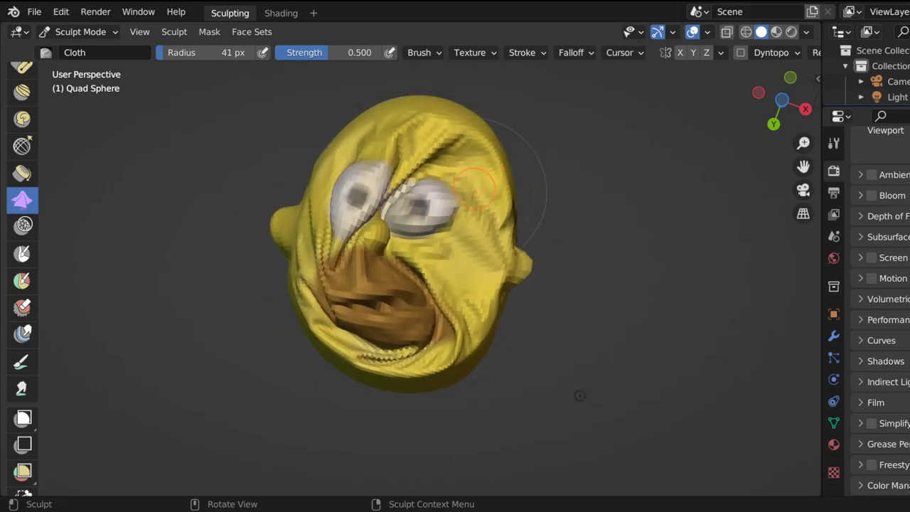
{"action": "scroll", "coordinate": [473, 188], "scroll_direction": "down", "scroll_amount": 3}
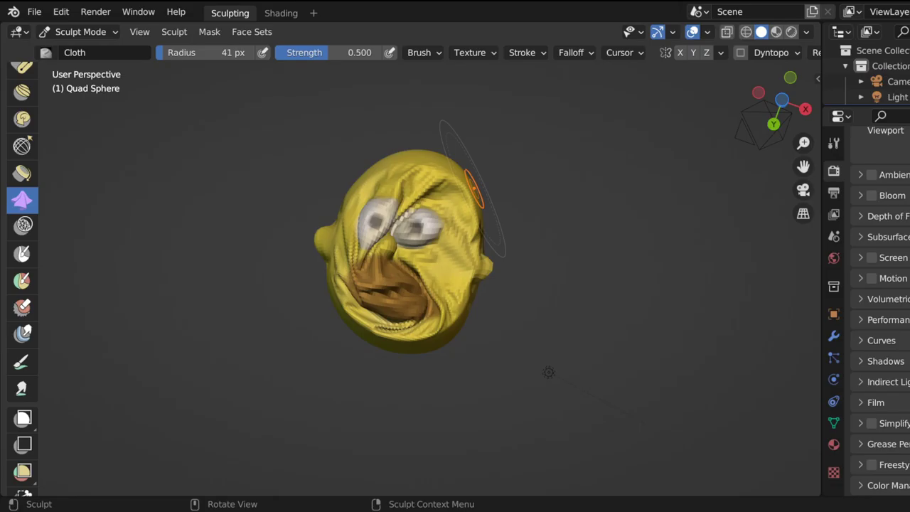
{"action": "key", "text": "ctrl+z"}
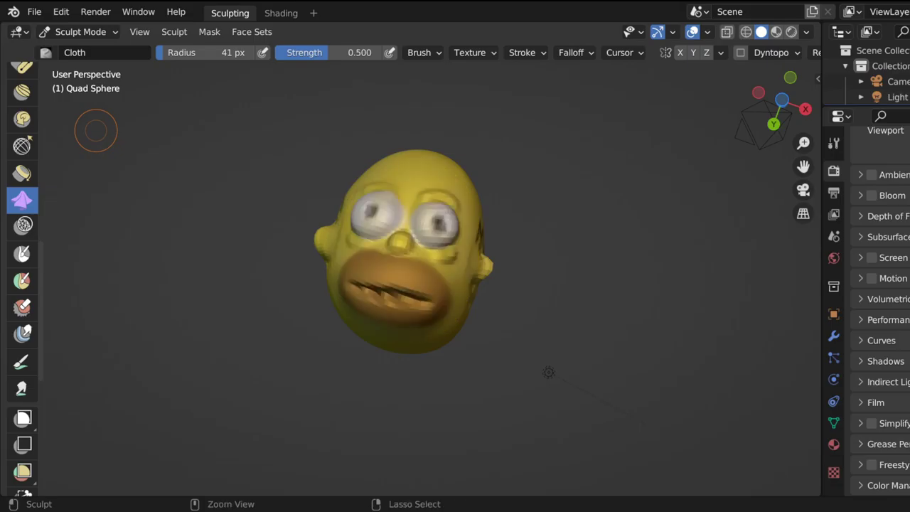
Try pulling the forehead and eyes into creases with the Cloth brush, inspect the creases, and undo them.
{"action": "scroll", "coordinate": [382, 166], "scroll_direction": "down", "scroll_amount": 2}
{"action": "scroll", "coordinate": [389, 187], "scroll_direction": "up", "scroll_amount": 3}
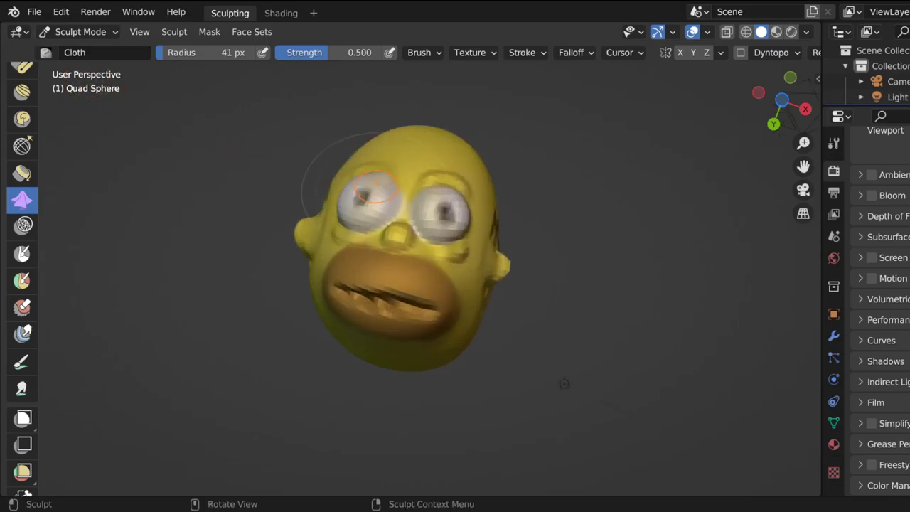
{"action": "scroll", "coordinate": [389, 187], "scroll_direction": "down", "scroll_amount": 3}
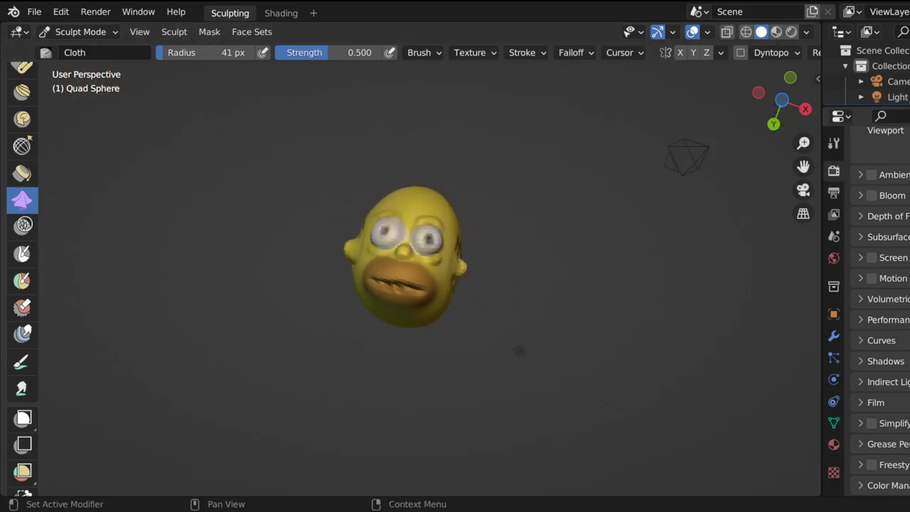
{"action": "mouse_move", "coordinate": [790, 114]}
{"action": "left_mouse_down"}
{"action": "mouse_move", "coordinate": [725, 105]}
{"action": "mouse_move", "coordinate": [785, 99]}
{"action": "left_mouse_up"}
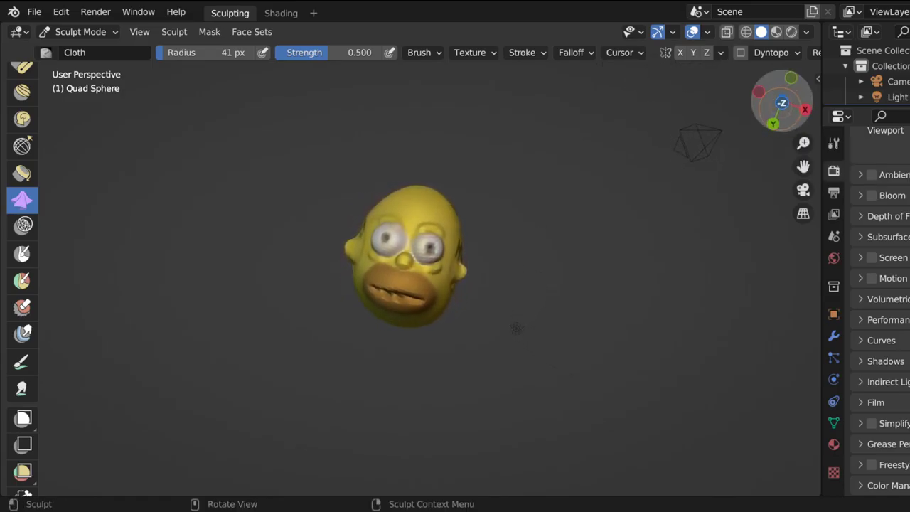
{"action": "left_click_drag", "start_coordinate": [435, 219], "coordinate": [410, 215]}
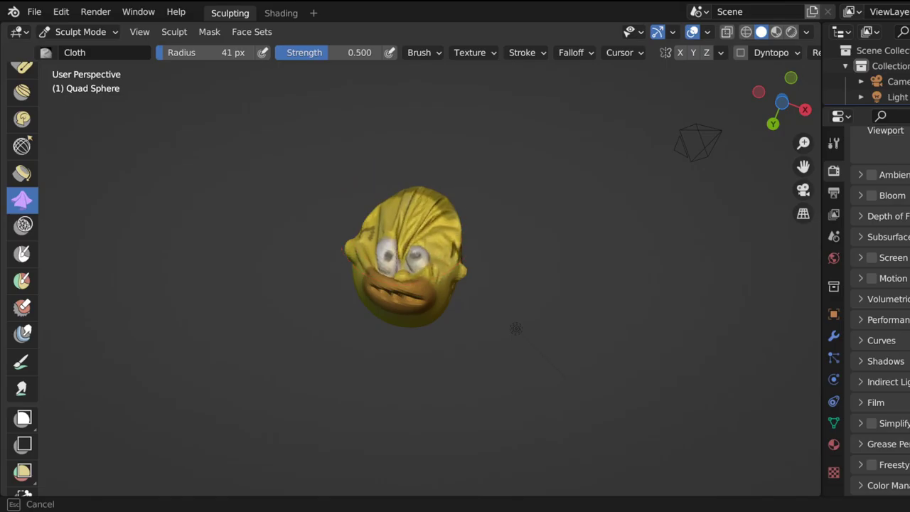
{"action": "left_click_drag", "start_coordinate": [409, 215], "coordinate": [409, 214]}
{"action": "scroll", "coordinate": [476, 306], "scroll_direction": "down", "scroll_amount": 5}
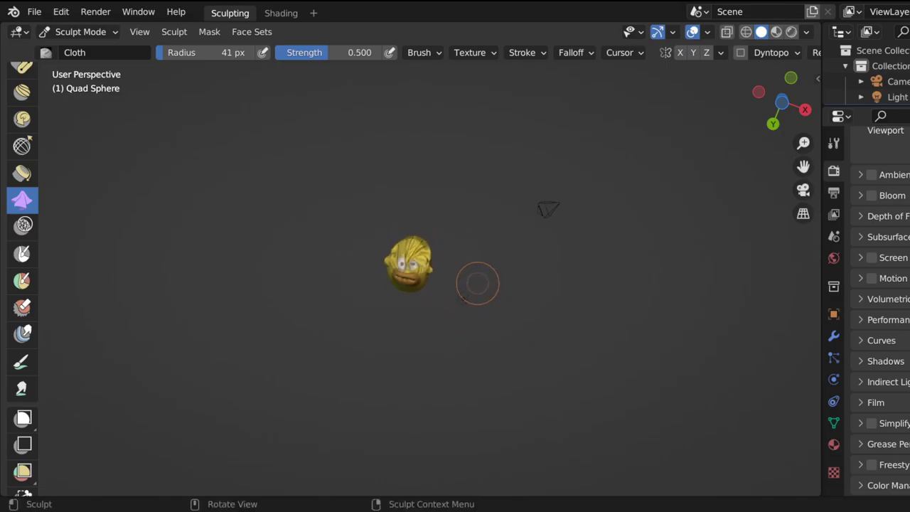
{"action": "scroll", "coordinate": [477, 284], "scroll_direction": "up", "scroll_amount": 15}
{"action": "scroll", "coordinate": [407, 265], "scroll_direction": "down", "scroll_amount": 10}
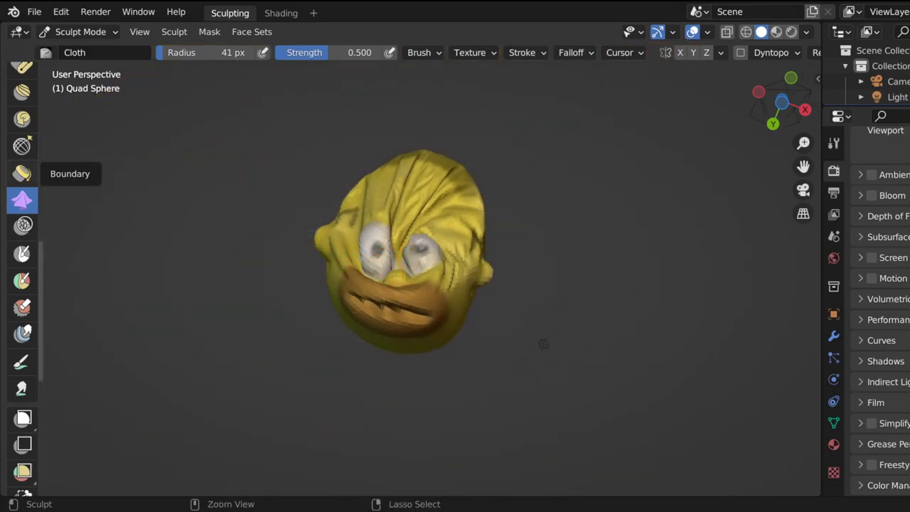
{"action": "key", "text": "ctrl+z"}
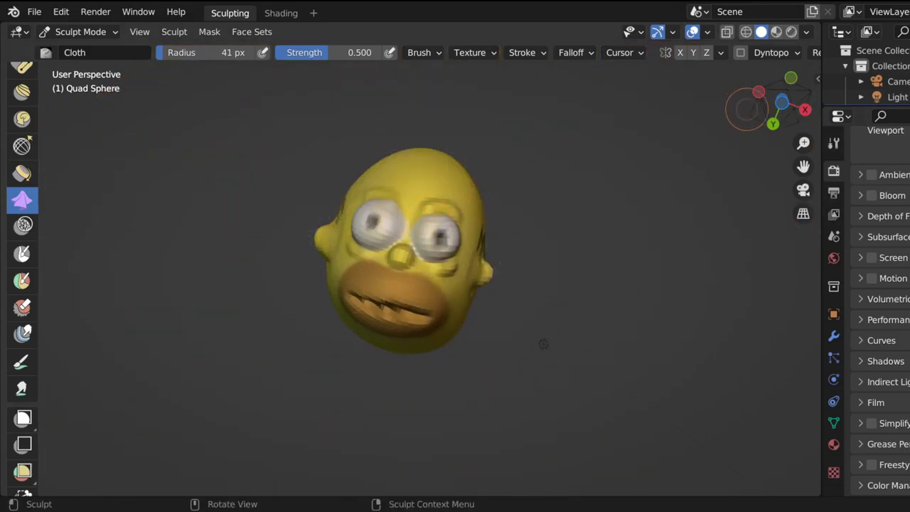
Crumple the whole face from a distant view with a 41 px Cloth brush stroke beside the nose.
{"action": "left_click_drag", "start_coordinate": [767, 112], "coordinate": [647, 111]}
{"action": "left_click_drag", "start_coordinate": [477, 93], "coordinate": [529, 241]}
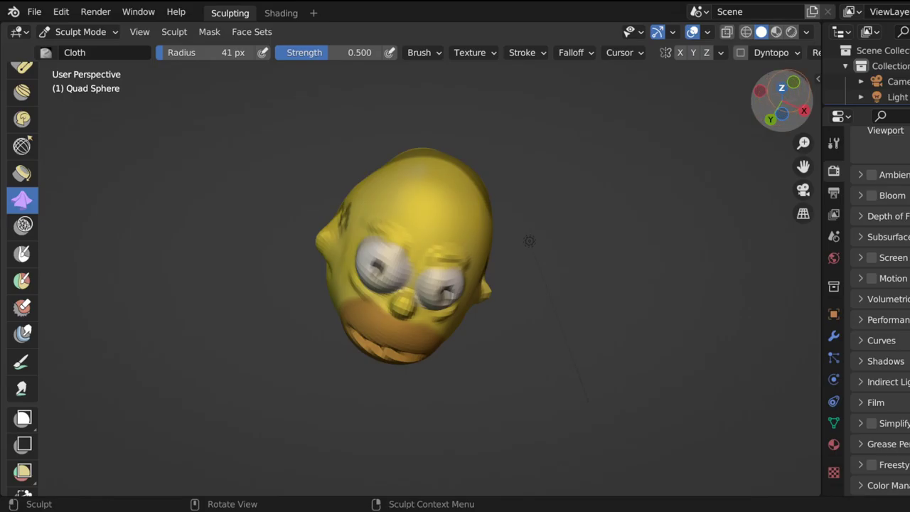
{"action": "middle_click_drag", "start_coordinate": [529, 241], "coordinate": [538, 370]}
{"action": "middle_click_drag", "start_coordinate": [309, 313], "coordinate": [547, 324]}
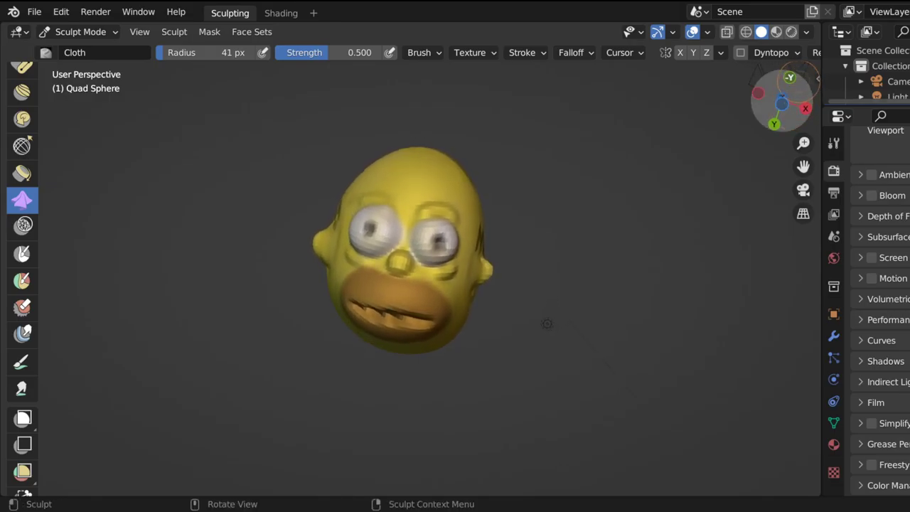
{"action": "middle_click_drag", "start_coordinate": [559, 126], "coordinate": [559, 57], "text": "ctrl"}
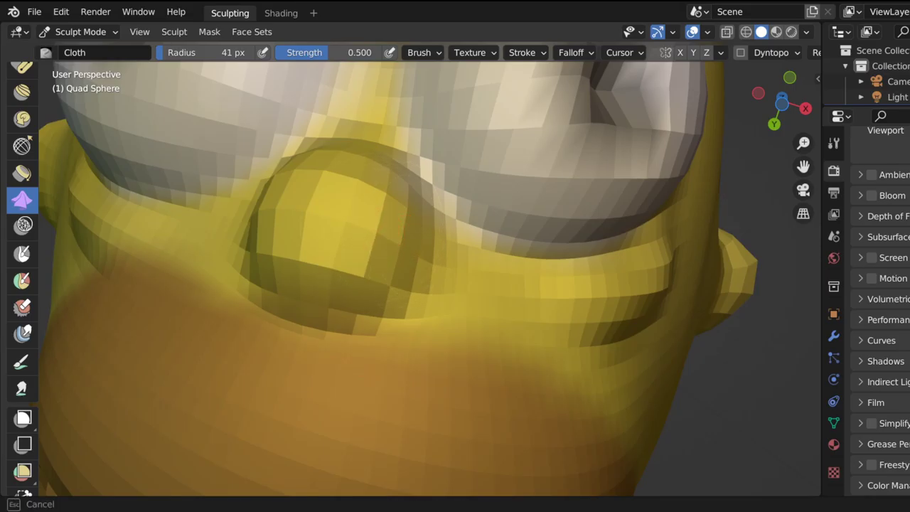
{"action": "scroll", "coordinate": [478, 224], "scroll_direction": "down", "scroll_amount": 9}
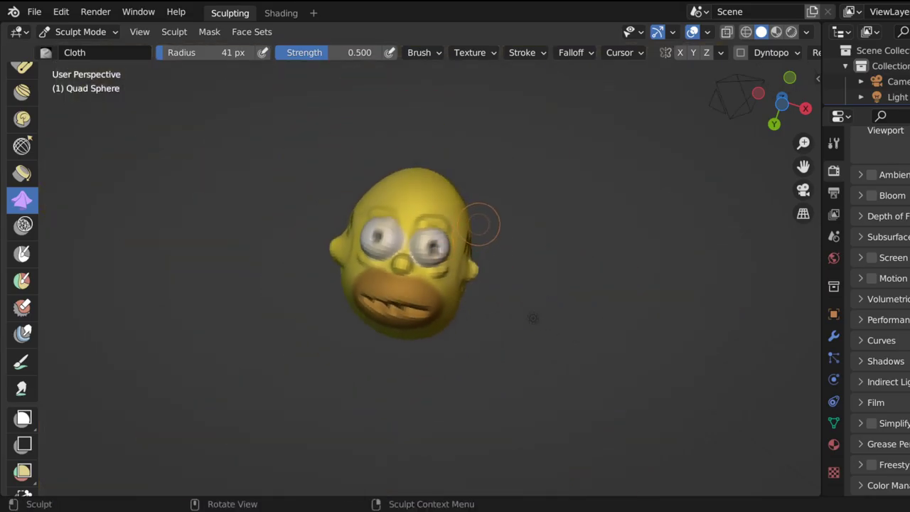
{"action": "scroll", "coordinate": [481, 224], "scroll_direction": "down", "scroll_amount": 3}
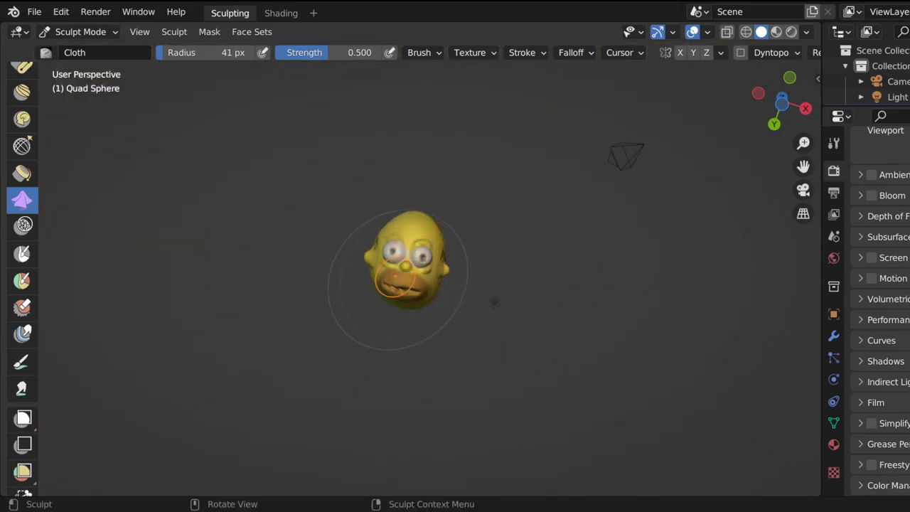
{"action": "left_click_drag", "start_coordinate": [408, 276], "coordinate": [411, 277]}
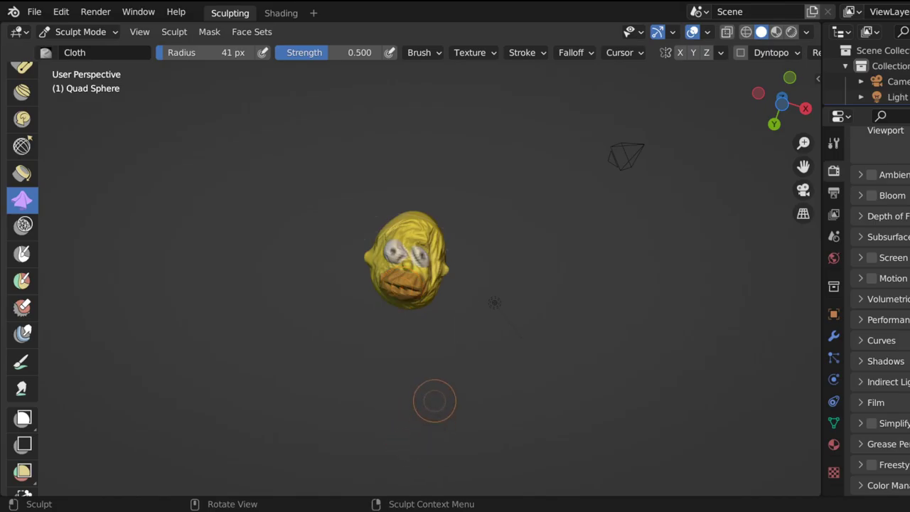
Examine the crumpled face up close and from several sides, including the top of the head.
{"action": "scroll", "coordinate": [451, 189], "scroll_direction": "up", "scroll_amount": 10}
{"action": "scroll", "coordinate": [392, 243], "scroll_direction": "down", "scroll_amount": 10}
{"action": "left_click_drag", "start_coordinate": [788, 109], "coordinate": [775, 221]}
{"action": "left_click_drag", "start_coordinate": [768, 149], "coordinate": [755, 147]}
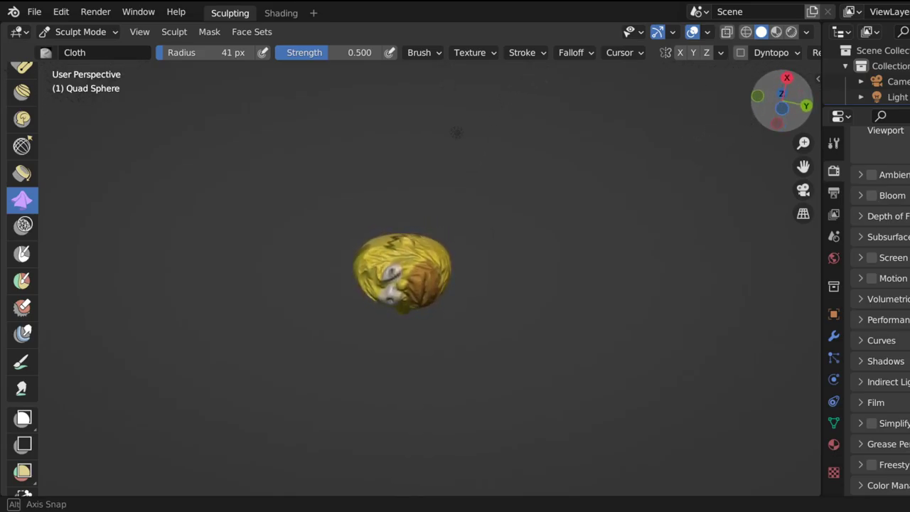
{"action": "left_click_drag", "start_coordinate": [456, 132], "coordinate": [449, 80]}
{"action": "left_click_drag", "start_coordinate": [449, 178], "coordinate": [259, 113]}
{"action": "middle_click_drag", "start_coordinate": [494, 125], "coordinate": [506, 67]}
{"action": "middle_click_drag", "start_coordinate": [229, 170], "coordinate": [82, 105]}
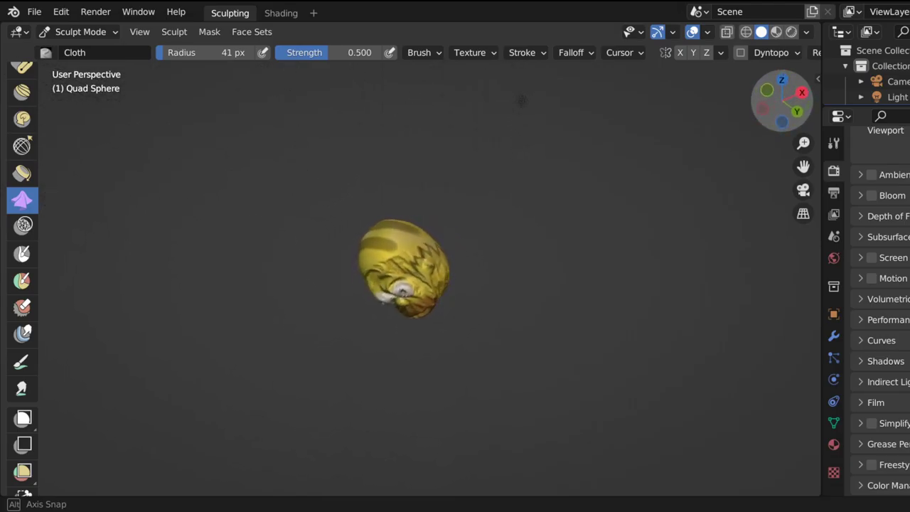
{"action": "middle_click_drag", "start_coordinate": [384, 299], "coordinate": [469, 234]}
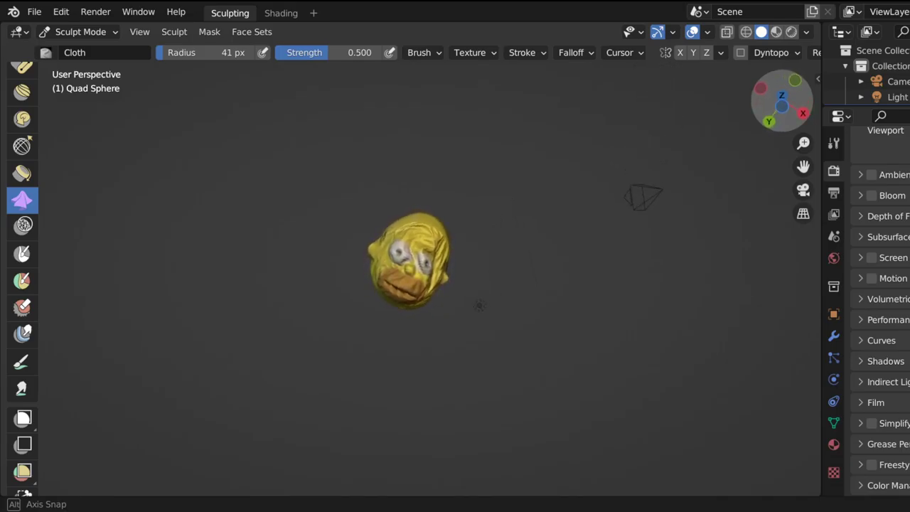
Crumple the top of the head into a sunken hollow with the 41 px Cloth brush.
{"action": "middle_click_drag", "start_coordinate": [479, 306], "coordinate": [512, 94]}
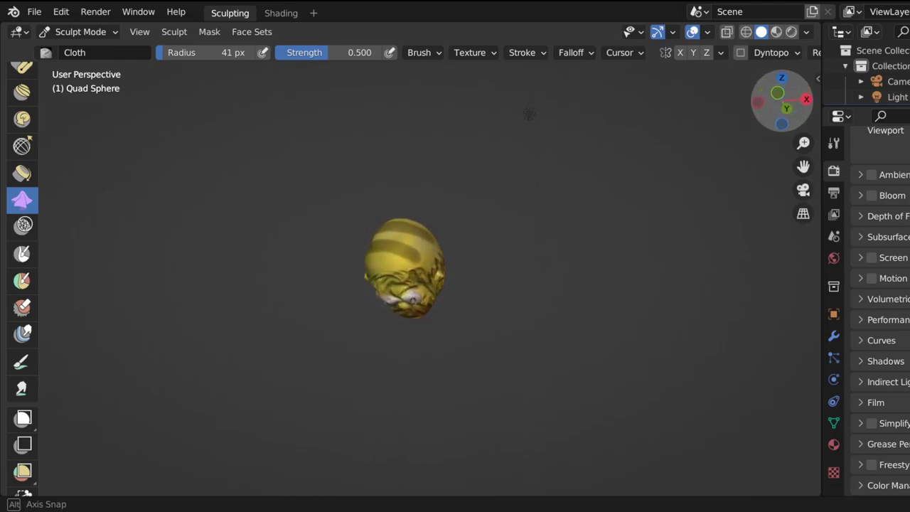
{"action": "left_click_drag", "start_coordinate": [782, 101], "coordinate": [795, 103]}
{"action": "left_click_drag", "start_coordinate": [402, 249], "coordinate": [414, 255]}
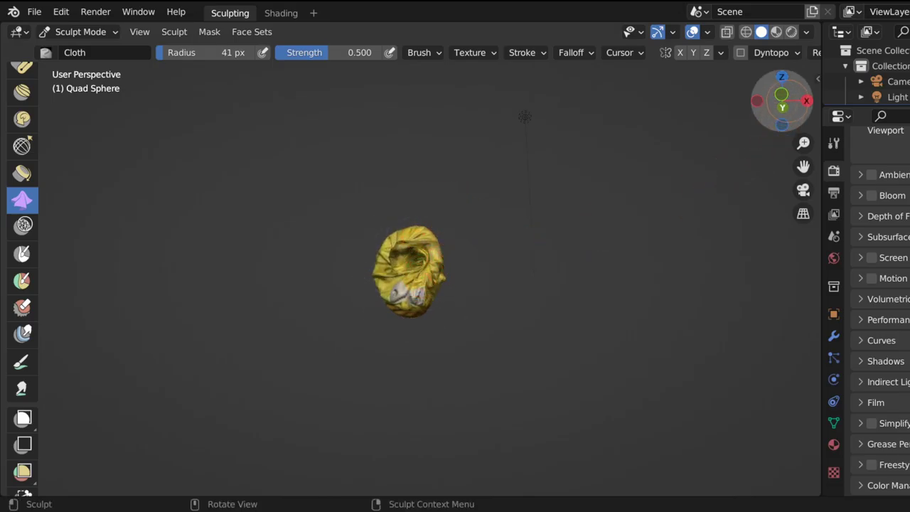
Crumple the head around the zigzag hairline into dense folds with the 41 px Cloth brush.
{"action": "left_click_drag", "start_coordinate": [781, 120], "coordinate": [770, 111]}
{"action": "left_click_drag", "start_coordinate": [460, 221], "coordinate": [538, 87]}
{"action": "left_click_drag", "start_coordinate": [782, 101], "coordinate": [856, 42]}
{"action": "left_click_drag", "start_coordinate": [416, 326], "coordinate": [307, 217]}
{"action": "left_click_drag", "start_coordinate": [782, 100], "coordinate": [783, 97]}
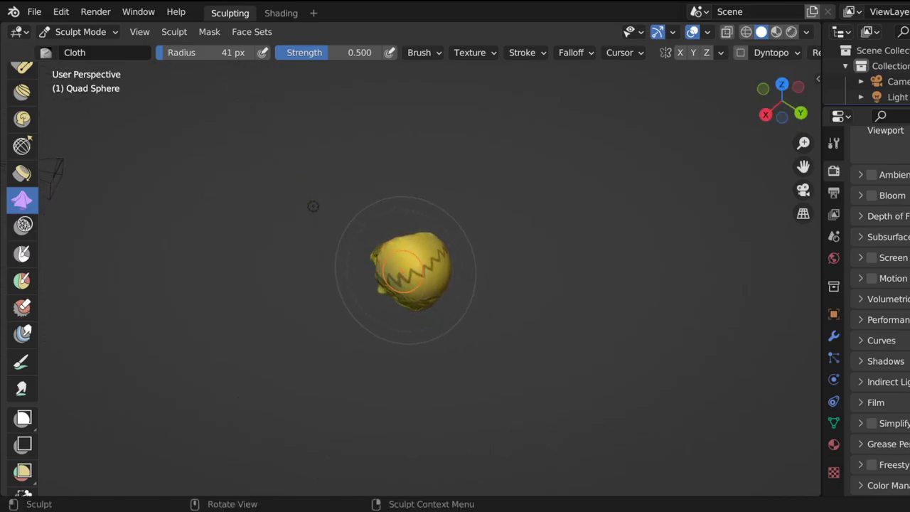
{"action": "left_click_drag", "start_coordinate": [406, 269], "coordinate": [416, 273]}
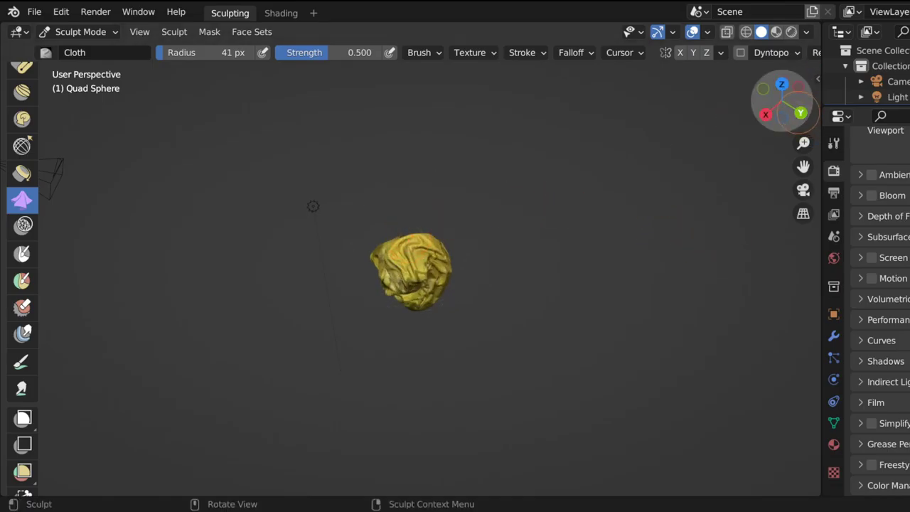
Crumple the eyes, nose and muzzle inward from the front with the 41 px Cloth brush.
{"action": "mouse_move", "coordinate": [796, 114]}
{"action": "left_mouse_down"}
{"action": "mouse_move", "coordinate": [772, 107]}
{"action": "mouse_move", "coordinate": [786, 82]}
{"action": "mouse_move", "coordinate": [784, 121]}
{"action": "left_mouse_up"}
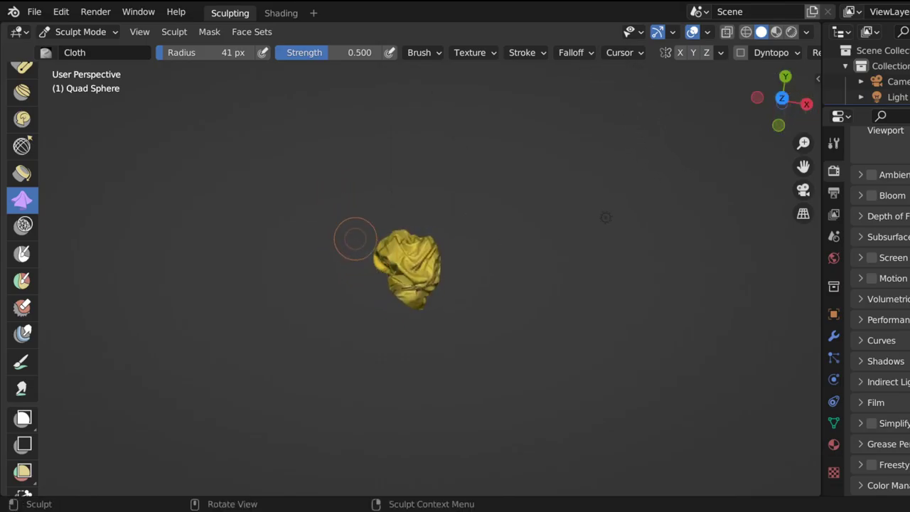
{"action": "mouse_move", "coordinate": [782, 96]}
{"action": "left_mouse_down"}
{"action": "mouse_move", "coordinate": [782, 124]}
{"action": "mouse_move", "coordinate": [782, 78]}
{"action": "left_mouse_up"}
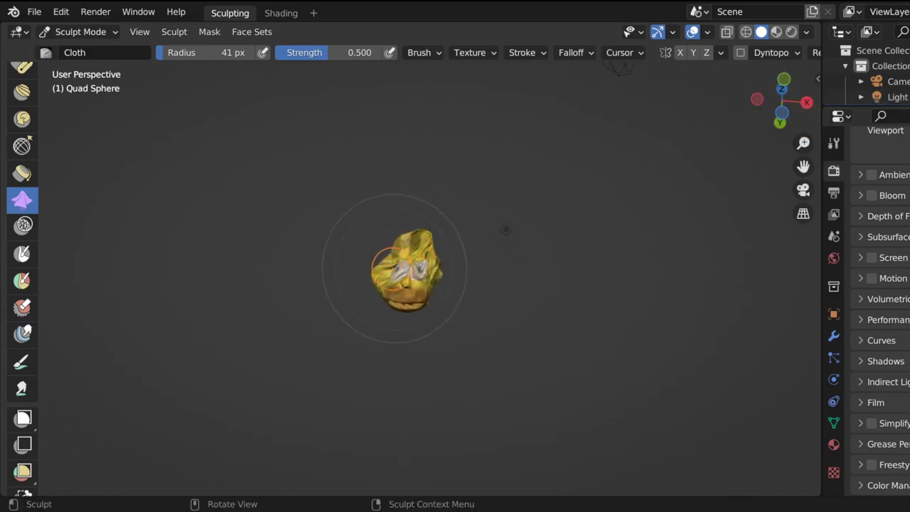
{"action": "left_click_drag", "start_coordinate": [396, 269], "coordinate": [408, 276]}
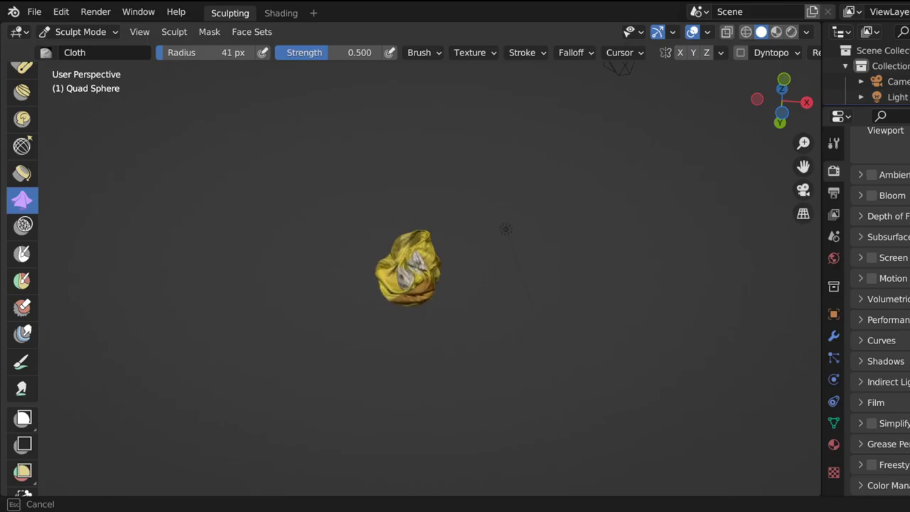
{"action": "left_click_drag", "start_coordinate": [419, 270], "coordinate": [429, 273]}
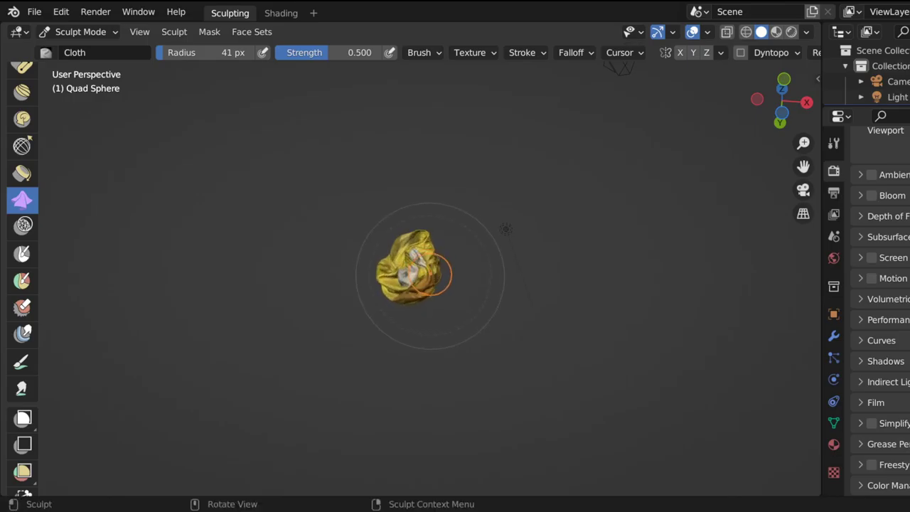
Undo the Cloth brush strokes to restore the uncrumpled head.
{"action": "key", "text": "ctrl+z"}
{"action": "key", "text": "ctrl+z"}
{"action": "key", "text": "ctrl+z"}
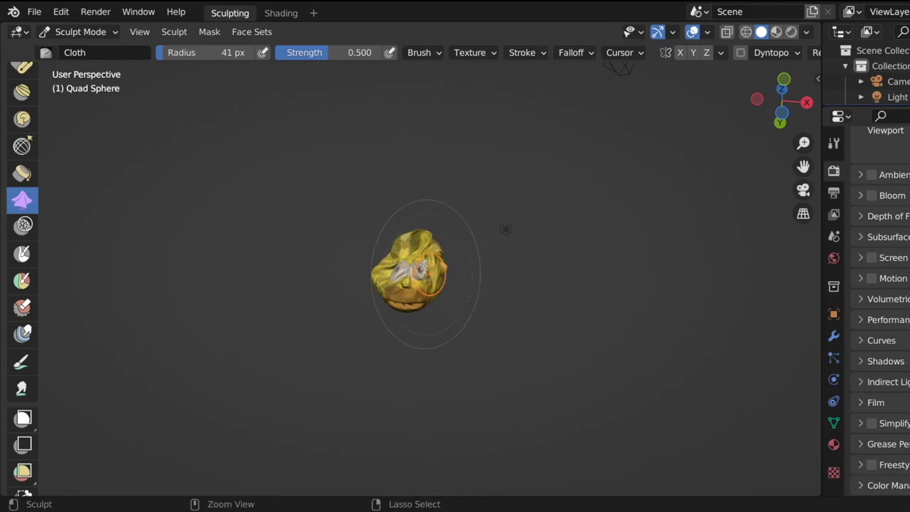
{"action": "key", "text": "ctrl+z"}
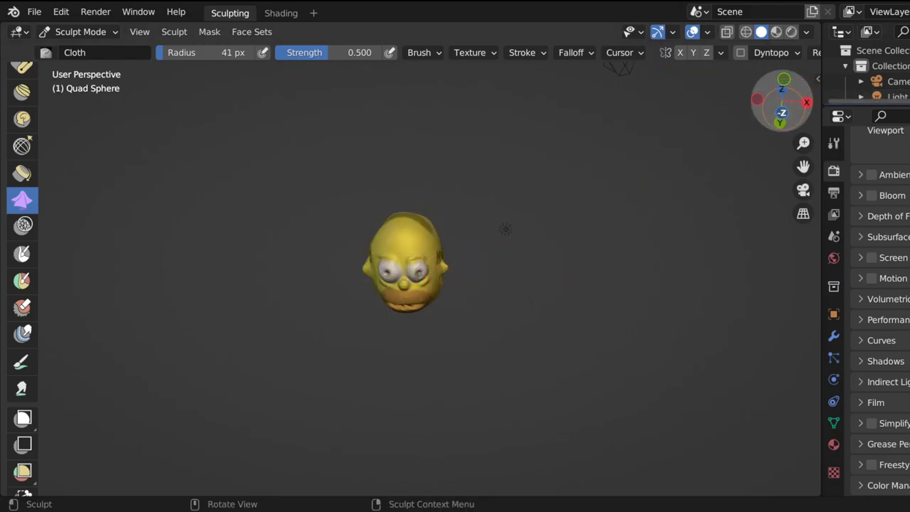
Crumple the restored face with the Cloth brush from nose to cheek, and undo the stroke.
{"action": "middle_click_drag", "start_coordinate": [504, 228], "coordinate": [493, 297]}
{"action": "left_click_drag", "start_coordinate": [775, 113], "coordinate": [780, 113]}
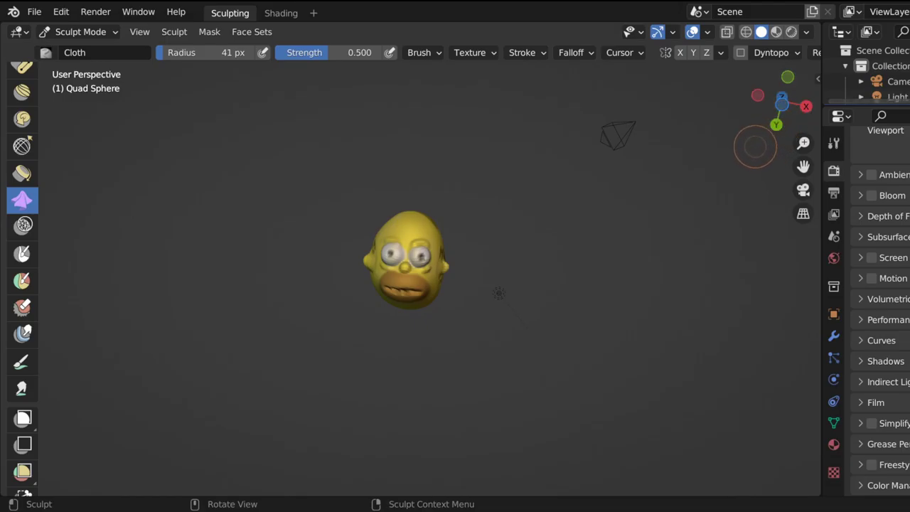
{"action": "left_click_drag", "start_coordinate": [396, 268], "coordinate": [428, 278]}
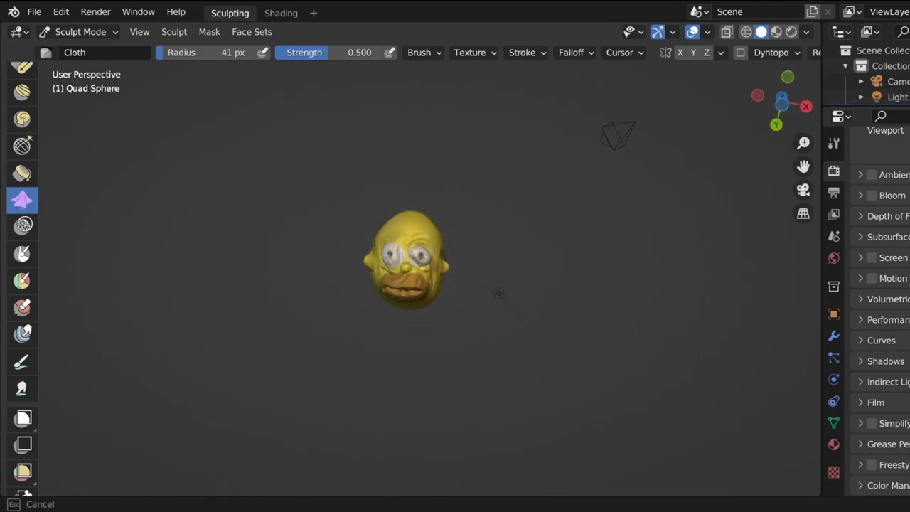
{"action": "left_click_drag", "start_coordinate": [498, 293], "coordinate": [499, 293]}
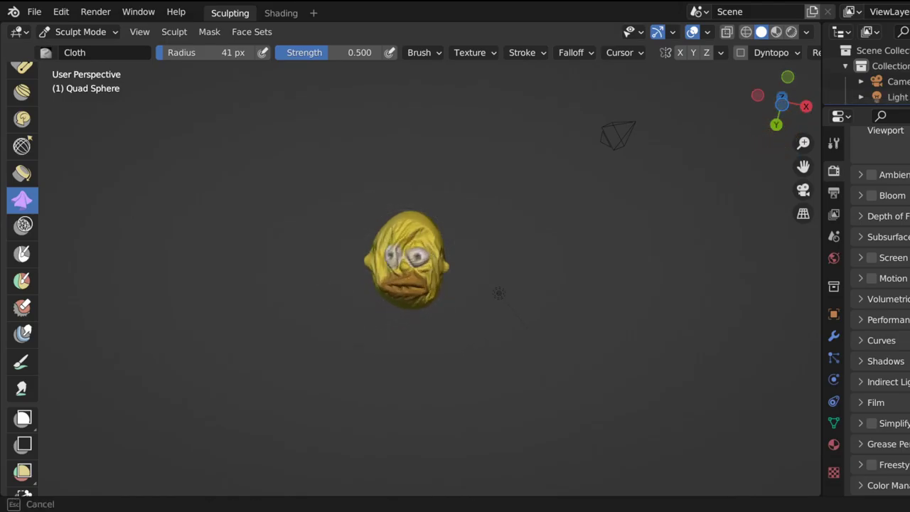
{"action": "mouse_move", "coordinate": [419, 263]}
{"action": "left_mouse_down"}
{"action": "mouse_move", "coordinate": [409, 259]}
{"action": "mouse_move", "coordinate": [407, 273]}
{"action": "mouse_move", "coordinate": [401, 262]}
{"action": "mouse_move", "coordinate": [419, 278]}
{"action": "left_mouse_up"}
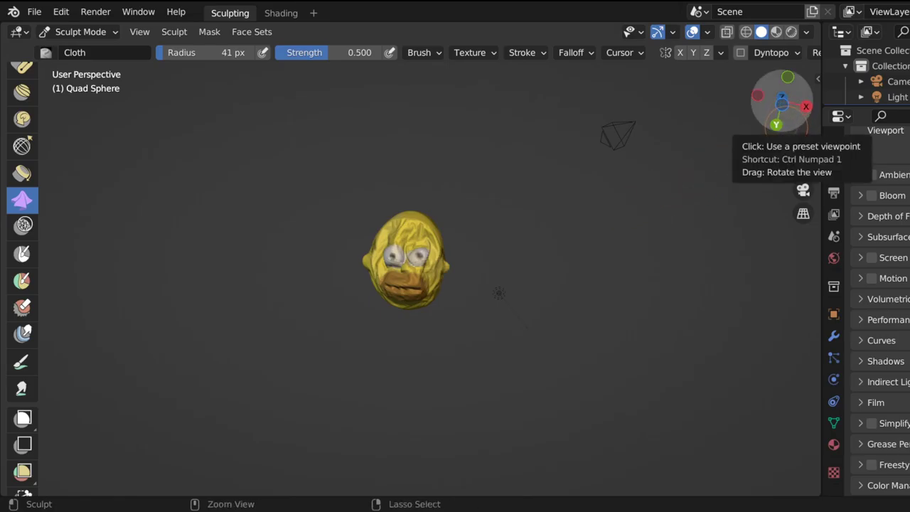
{"action": "key", "text": "ctrl+z"}
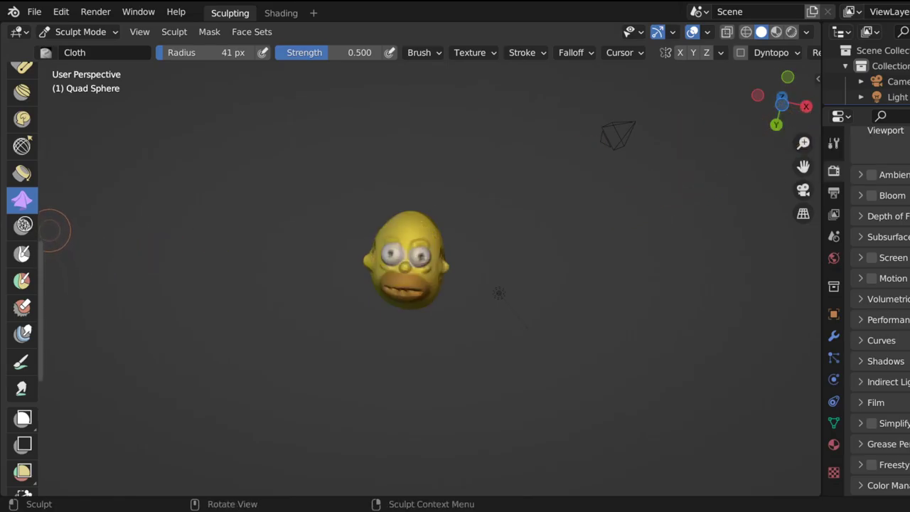
Flatten the eyes, nose, mouth and one ear with the Smooth brush at 41 px radius and 0.700 strength.
{"action": "scroll", "coordinate": [57, 223], "scroll_direction": "up", "scroll_amount": 6}
{"action": "scroll", "coordinate": [21, 284], "scroll_direction": "up", "scroll_amount": 2}
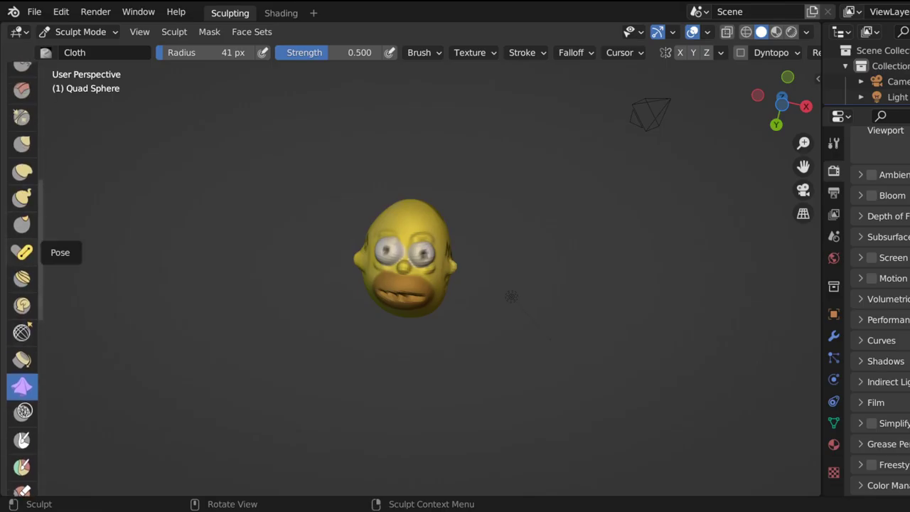
{"action": "scroll", "coordinate": [22, 249], "scroll_direction": "up", "scroll_amount": 5}
{"action": "scroll", "coordinate": [21, 284], "scroll_direction": "up", "scroll_amount": 7}
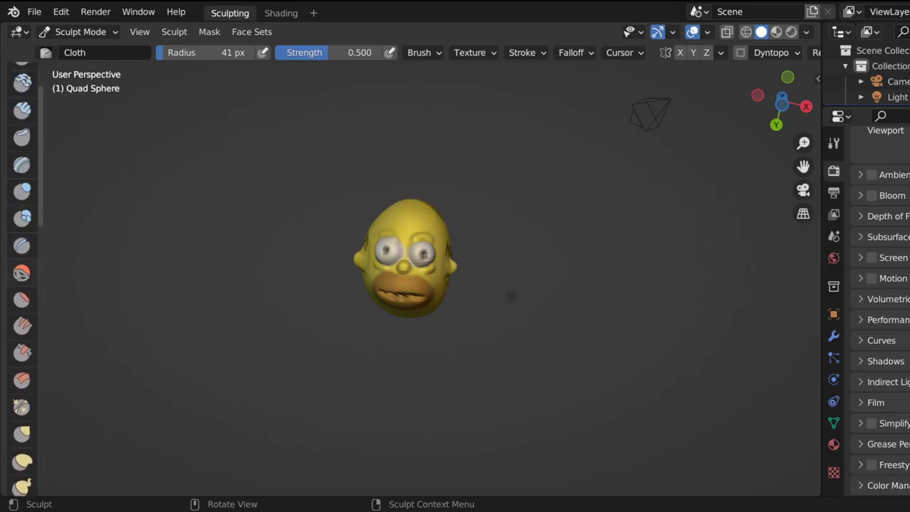
{"action": "scroll", "coordinate": [22, 270], "scroll_direction": "down", "scroll_amount": 1}
{"action": "left_click", "coordinate": [21, 252]}
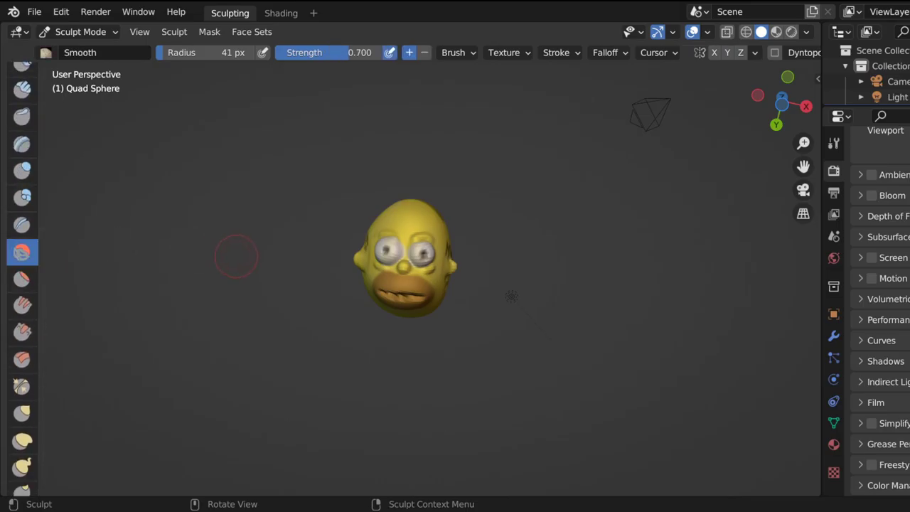
{"action": "mouse_move", "coordinate": [426, 257]}
{"action": "left_mouse_down"}
{"action": "mouse_move", "coordinate": [412, 284]}
{"action": "mouse_move", "coordinate": [391, 259]}
{"action": "left_mouse_up"}
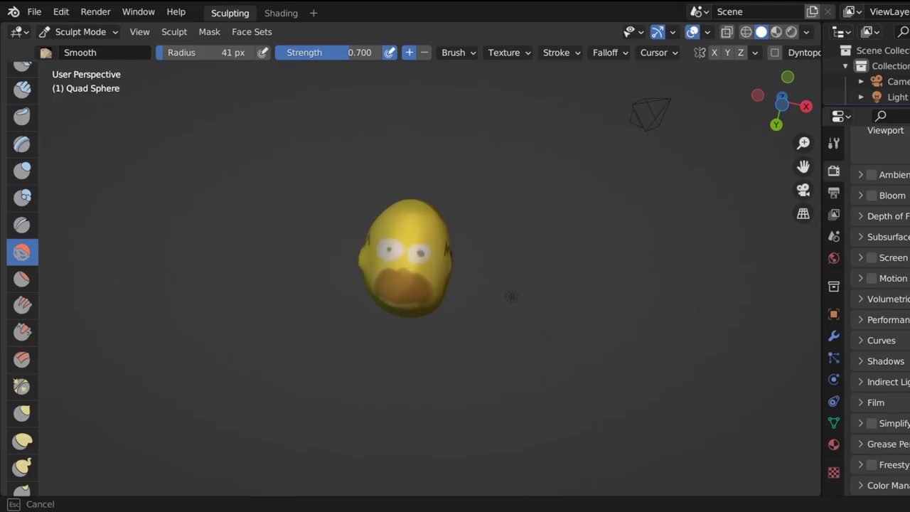
{"action": "left_click_drag", "start_coordinate": [369, 245], "coordinate": [374, 269]}
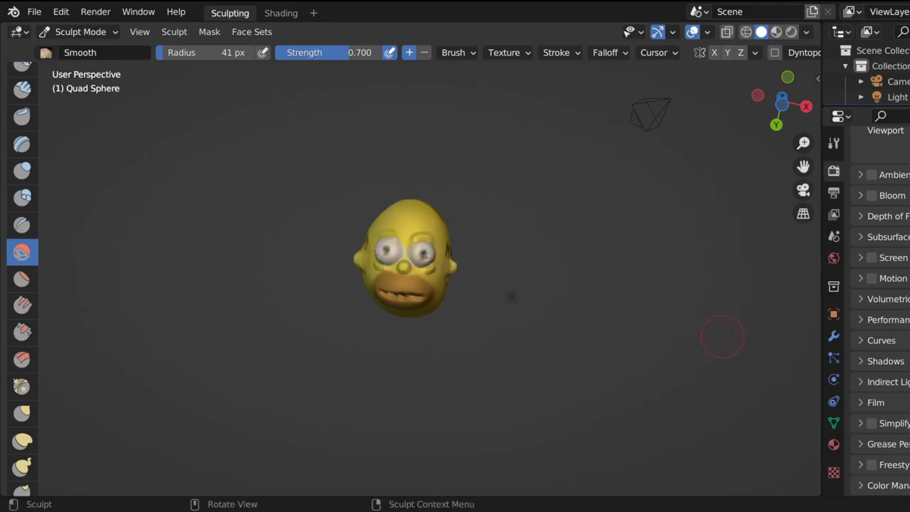
Build up the forehead, muzzle and both eyes into bulging masses with the Clay brush at 41 px and 0.500 strength.
{"action": "scroll", "coordinate": [22, 284], "scroll_direction": "up", "scroll_amount": 3}
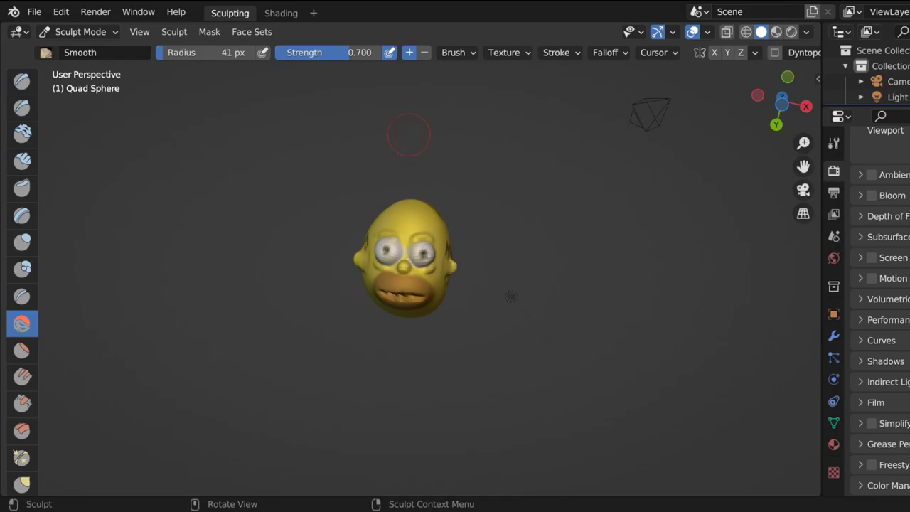
{"action": "left_click", "coordinate": [22, 133]}
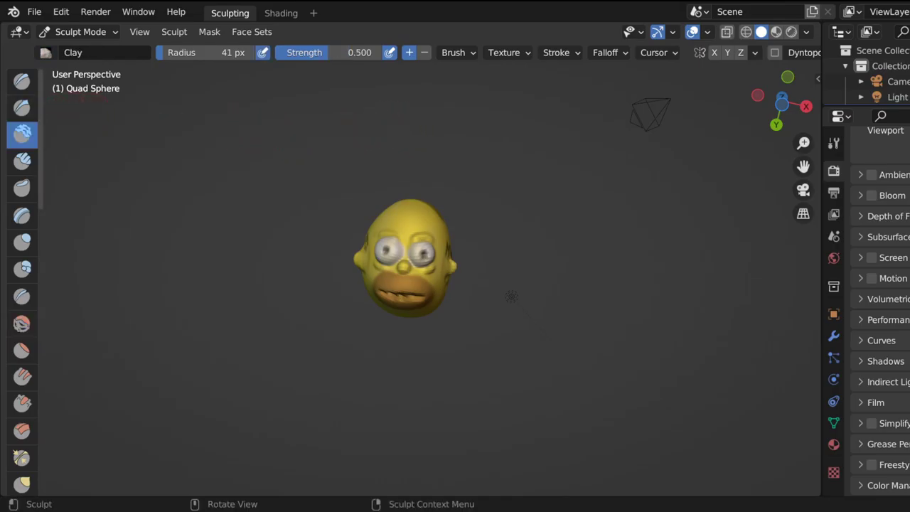
{"action": "mouse_move", "coordinate": [412, 232]}
{"action": "left_mouse_down"}
{"action": "mouse_move", "coordinate": [409, 281]}
{"action": "mouse_move", "coordinate": [374, 242]}
{"action": "mouse_move", "coordinate": [431, 270]}
{"action": "mouse_move", "coordinate": [405, 256]}
{"action": "mouse_move", "coordinate": [398, 267]}
{"action": "mouse_move", "coordinate": [406, 249]}
{"action": "mouse_move", "coordinate": [414, 292]}
{"action": "mouse_move", "coordinate": [404, 285]}
{"action": "left_mouse_up"}
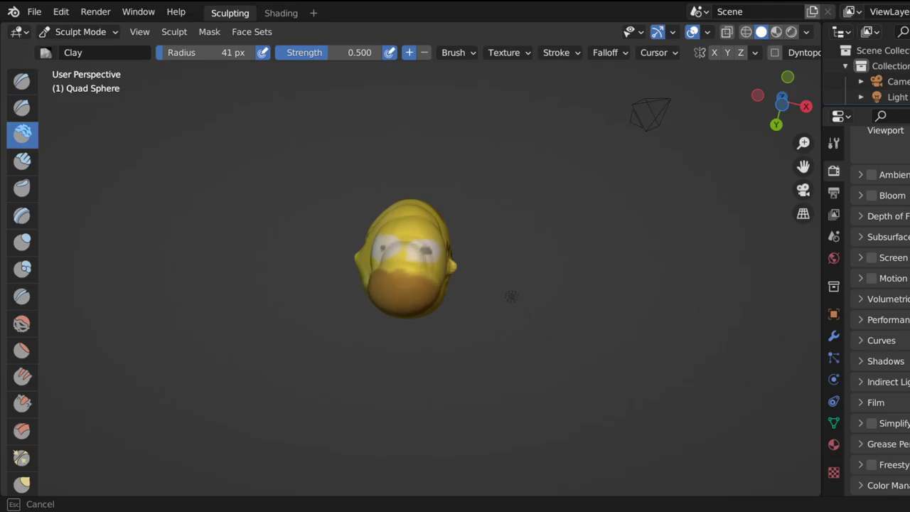
{"action": "left_click_drag", "start_coordinate": [419, 273], "coordinate": [424, 292]}
{"action": "mouse_move", "coordinate": [422, 256]}
{"action": "left_mouse_down"}
{"action": "mouse_move", "coordinate": [426, 270]}
{"action": "mouse_move", "coordinate": [409, 251]}
{"action": "mouse_move", "coordinate": [379, 256]}
{"action": "mouse_move", "coordinate": [389, 245]}
{"action": "left_mouse_up"}
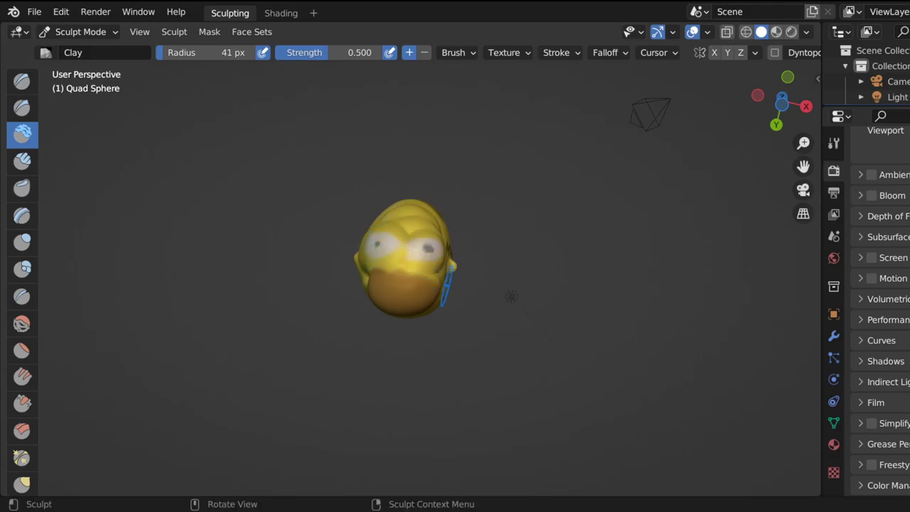
Add more Clay strokes up close along the upper edge of the muzzle and below one eye.
{"action": "scroll", "coordinate": [504, 254], "scroll_direction": "down", "scroll_amount": 7}
{"action": "scroll", "coordinate": [414, 265], "scroll_direction": "up", "scroll_amount": 5}
{"action": "scroll", "coordinate": [409, 265], "scroll_direction": "up", "scroll_amount": 3}
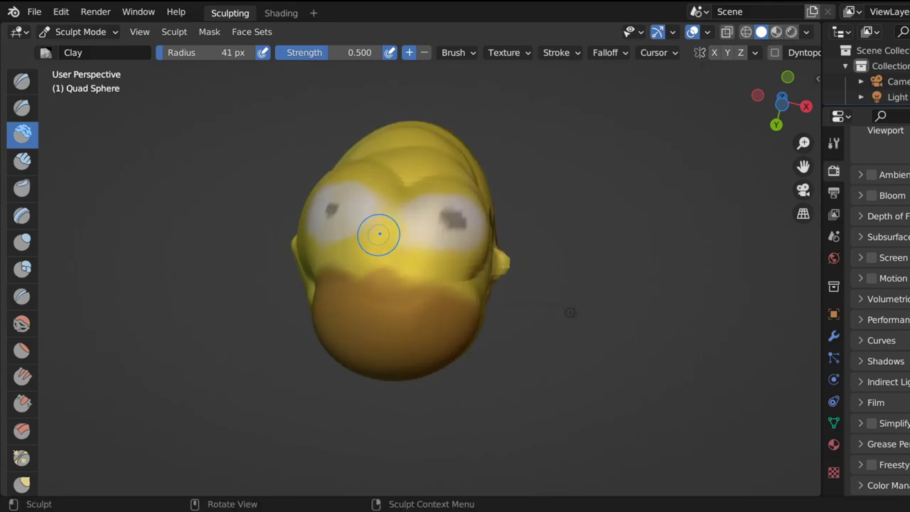
{"action": "scroll", "coordinate": [377, 234], "scroll_direction": "up", "scroll_amount": 3}
{"action": "scroll", "coordinate": [334, 201], "scroll_direction": "down", "scroll_amount": 2}
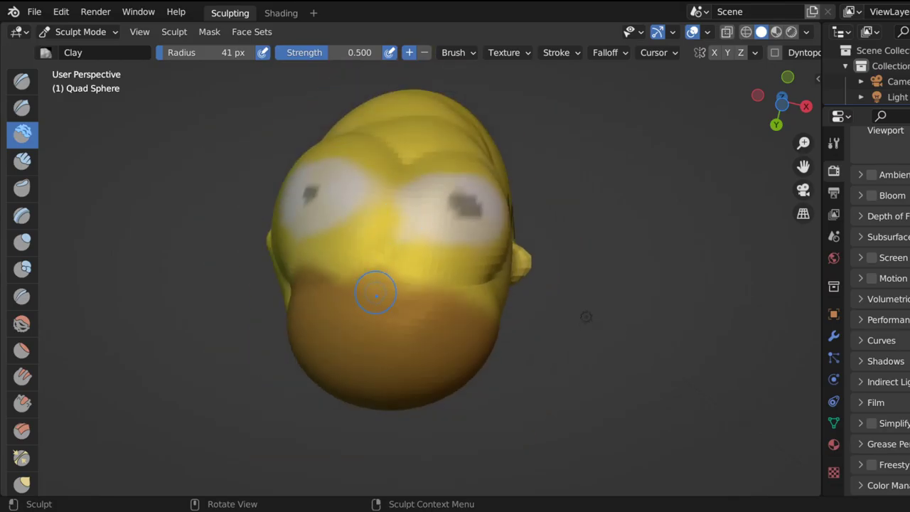
{"action": "left_click_drag", "start_coordinate": [375, 292], "coordinate": [384, 290]}
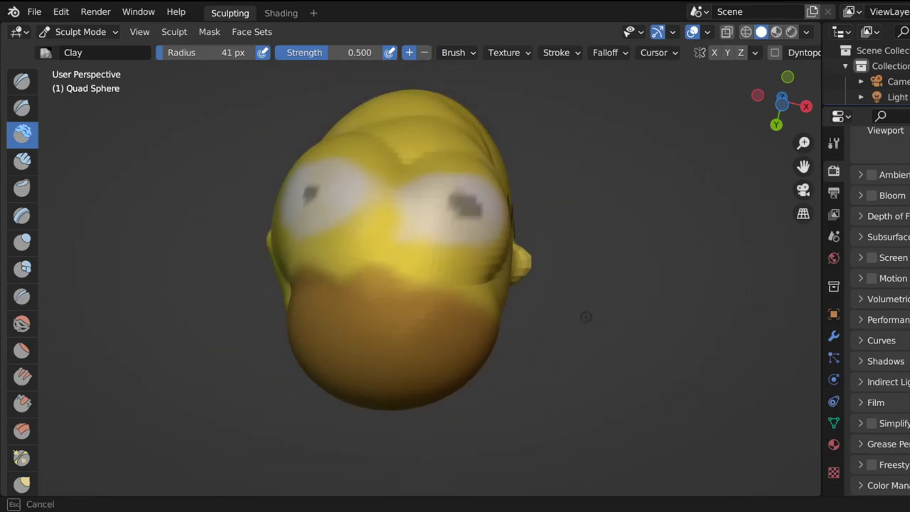
{"action": "left_click_drag", "start_coordinate": [375, 292], "coordinate": [324, 226]}
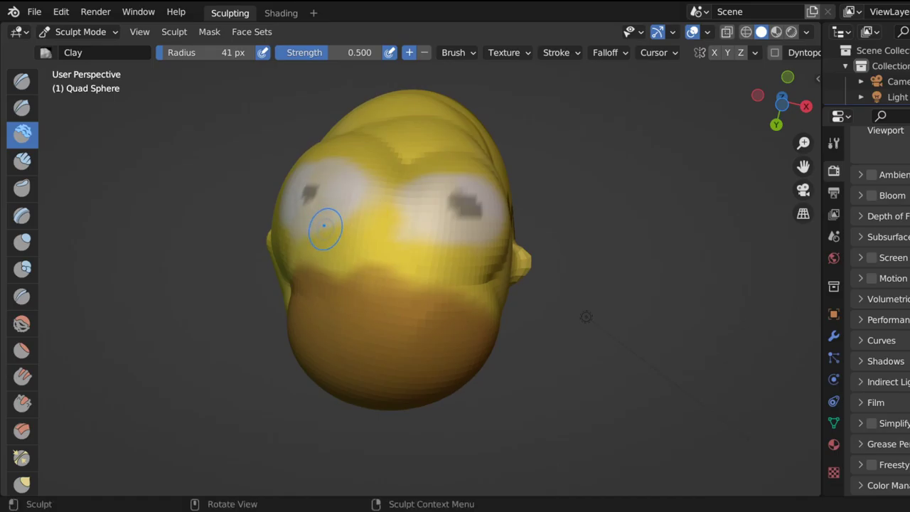
Undo the Clay brush strokes to bring back the detailed face.
{"action": "key", "text": "ctrl"}
{"action": "key", "text": "ctrl+z"}
{"action": "key", "text": "ctrl+z"}
{"action": "key", "text": "ctrl+z"}
{"action": "key", "text": "ctrl+z"}
{"action": "key", "text": "ctrl+z"}
{"action": "key", "text": "ctrl+z"}
{"action": "key", "text": "ctrl+z"}
{"action": "key", "text": "ctrl+z"}
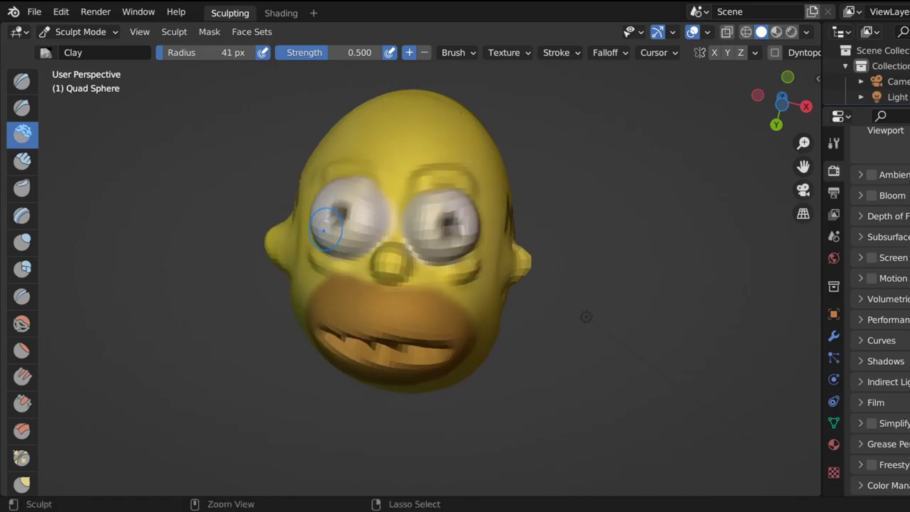
Scrape the face from forehead to muzzle with the Multi-plane Scrape brush at 41 px and 0.700 strength.
{"action": "scroll", "coordinate": [429, 244], "scroll_direction": "down", "scroll_amount": 5}
{"action": "scroll", "coordinate": [430, 244], "scroll_direction": "up", "scroll_amount": 2}
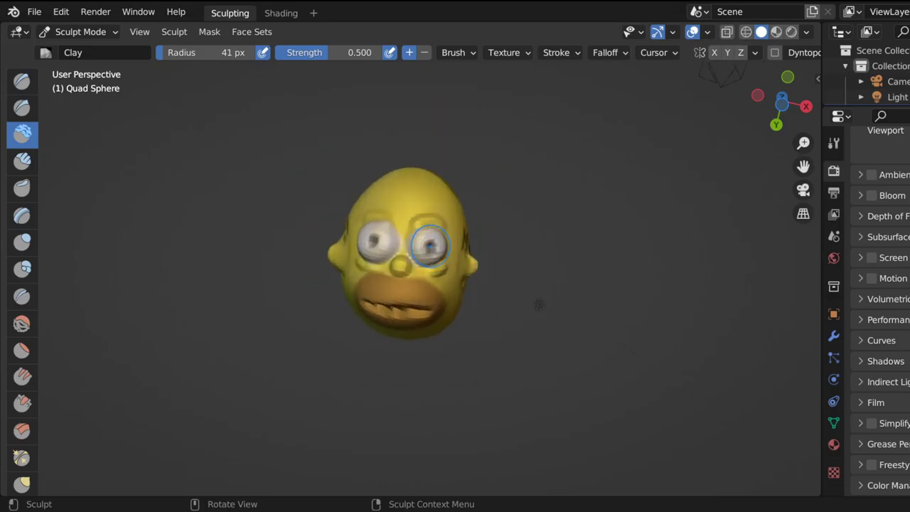
{"action": "scroll", "coordinate": [429, 245], "scroll_direction": "up", "scroll_amount": 1}
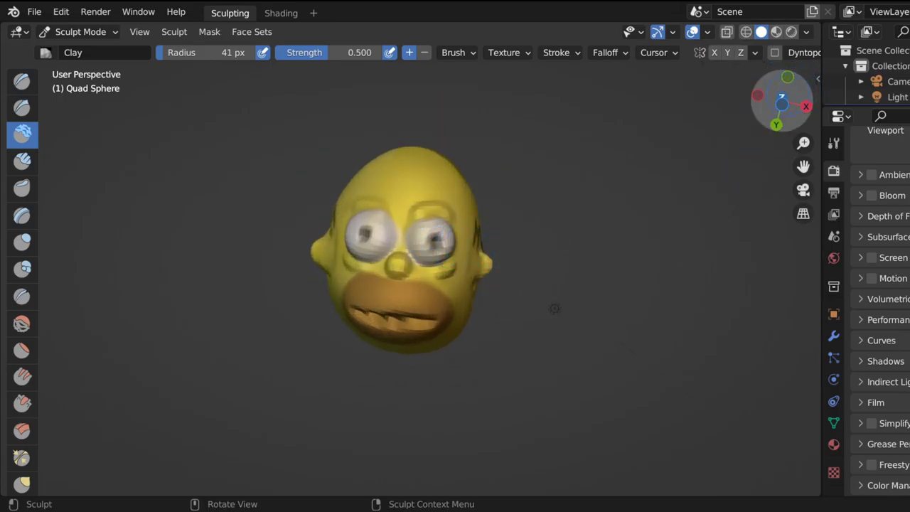
{"action": "mouse_move", "coordinate": [781, 101]}
{"action": "left_mouse_down"}
{"action": "mouse_move", "coordinate": [783, 121]}
{"action": "mouse_move", "coordinate": [878, 72]}
{"action": "mouse_move", "coordinate": [894, 107]}
{"action": "mouse_move", "coordinate": [886, 91]}
{"action": "left_mouse_up"}
{"action": "left_click_drag", "start_coordinate": [481, 131], "coordinate": [557, 290]}
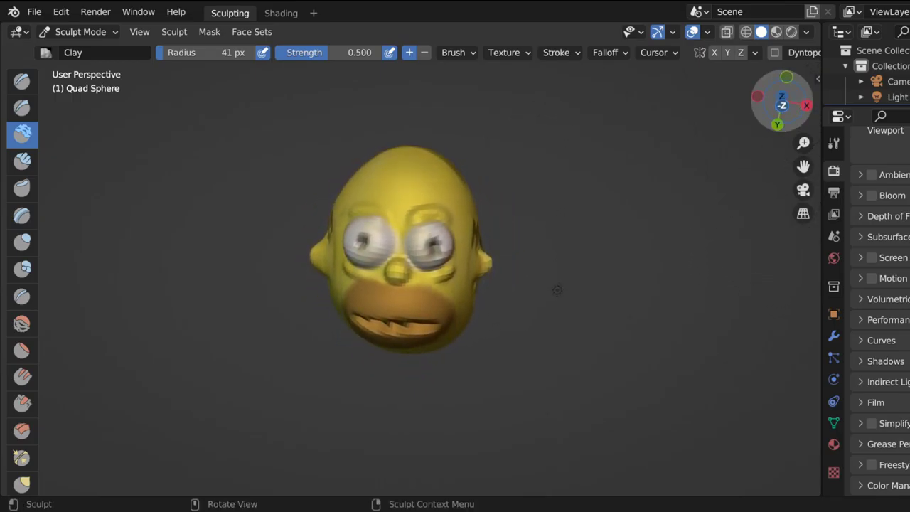
{"action": "scroll", "coordinate": [22, 341], "scroll_direction": "down", "scroll_amount": 3}
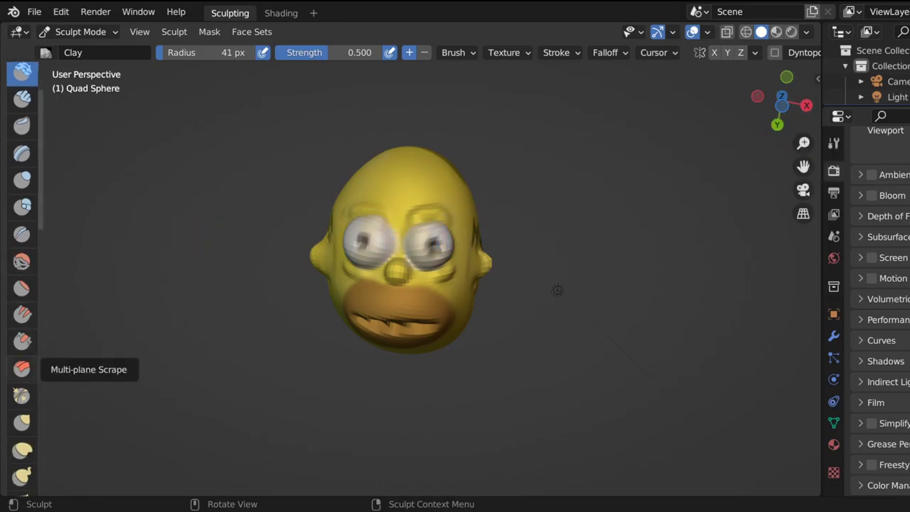
{"action": "left_click", "coordinate": [22, 367]}
{"action": "scroll", "coordinate": [305, 264], "scroll_direction": "down", "scroll_amount": 5}
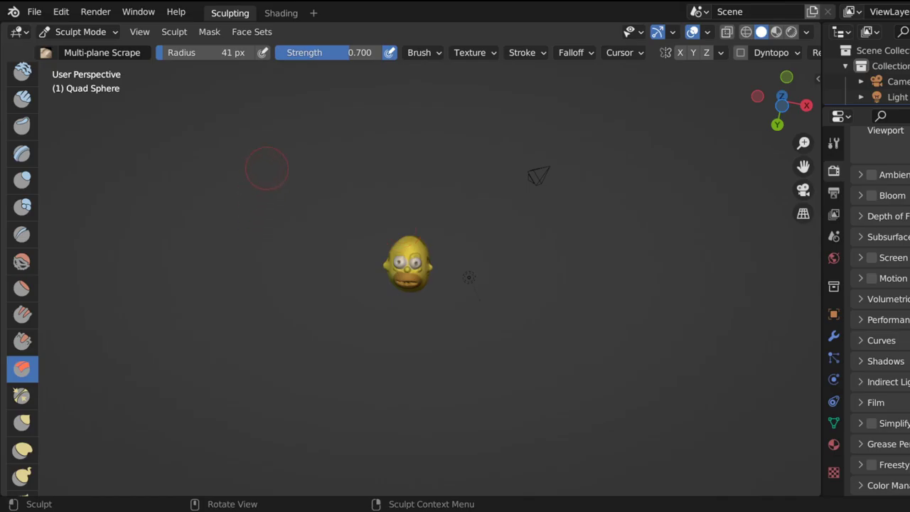
{"action": "left_click", "coordinate": [379, 216]}
{"action": "mouse_move", "coordinate": [408, 246]}
{"action": "left_mouse_down"}
{"action": "mouse_move", "coordinate": [423, 280]}
{"action": "mouse_move", "coordinate": [401, 239]}
{"action": "mouse_move", "coordinate": [419, 285]}
{"action": "left_mouse_up"}
{"action": "scroll", "coordinate": [422, 316], "scroll_direction": "up", "scroll_amount": 8}
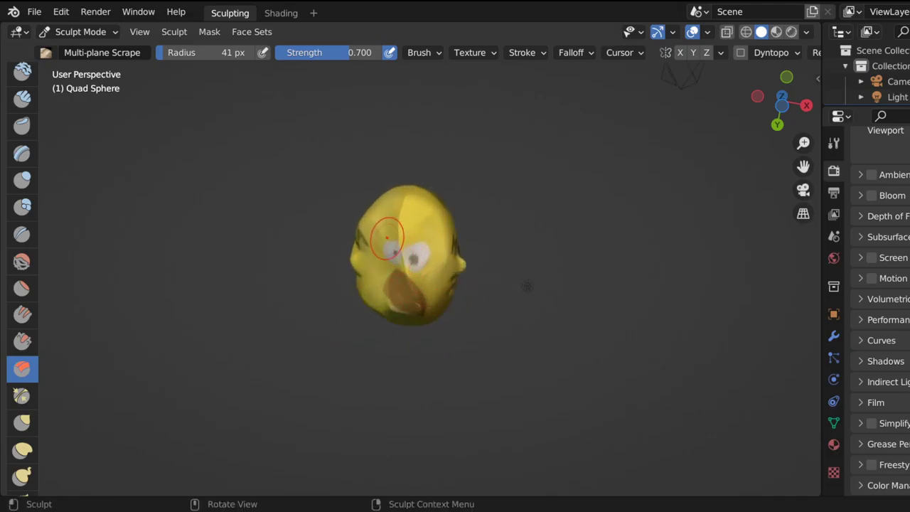
Carve long vertical and diagonal creases across the whole face with the Multi-plane Scrape brush.
{"action": "mouse_move", "coordinate": [361, 188]}
{"action": "left_mouse_down"}
{"action": "mouse_move", "coordinate": [404, 324]}
{"action": "mouse_move", "coordinate": [422, 337]}
{"action": "left_mouse_up"}
{"action": "left_click_drag", "start_coordinate": [440, 155], "coordinate": [338, 310]}
{"action": "left_click_drag", "start_coordinate": [395, 170], "coordinate": [359, 340]}
{"action": "left_click_drag", "start_coordinate": [431, 169], "coordinate": [430, 312]}
{"action": "mouse_move", "coordinate": [451, 146]}
{"action": "left_mouse_down"}
{"action": "mouse_move", "coordinate": [466, 274]}
{"action": "mouse_move", "coordinate": [485, 283]}
{"action": "left_mouse_up"}
{"action": "left_click_drag", "start_coordinate": [459, 206], "coordinate": [443, 338]}
{"action": "left_click_drag", "start_coordinate": [440, 191], "coordinate": [428, 341]}
{"action": "mouse_move", "coordinate": [394, 182]}
{"action": "left_mouse_down"}
{"action": "mouse_move", "coordinate": [398, 226]}
{"action": "mouse_move", "coordinate": [376, 337]}
{"action": "left_mouse_up"}
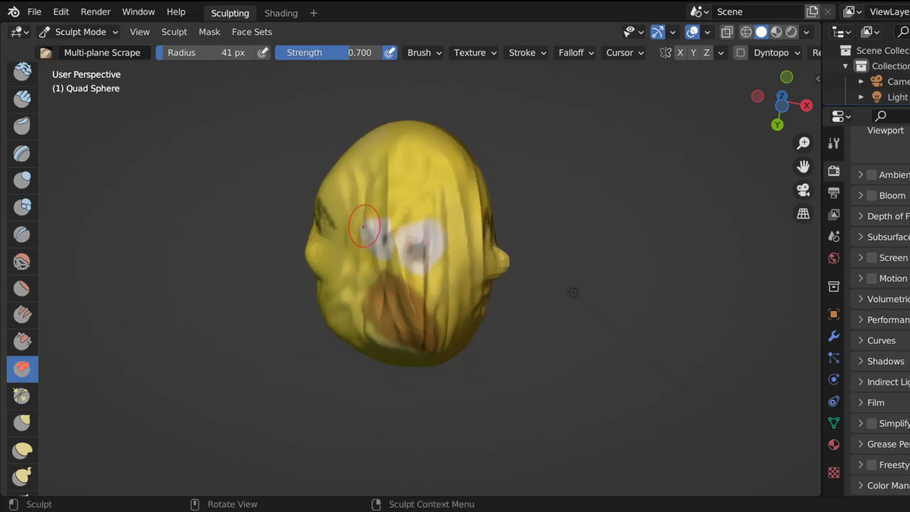
{"action": "left_click_drag", "start_coordinate": [354, 206], "coordinate": [321, 340]}
{"action": "mouse_move", "coordinate": [427, 325]}
{"action": "left_mouse_down"}
{"action": "mouse_move", "coordinate": [346, 264]}
{"action": "mouse_move", "coordinate": [420, 248]}
{"action": "mouse_move", "coordinate": [403, 206]}
{"action": "mouse_move", "coordinate": [439, 175]}
{"action": "mouse_move", "coordinate": [492, 252]}
{"action": "left_mouse_up"}
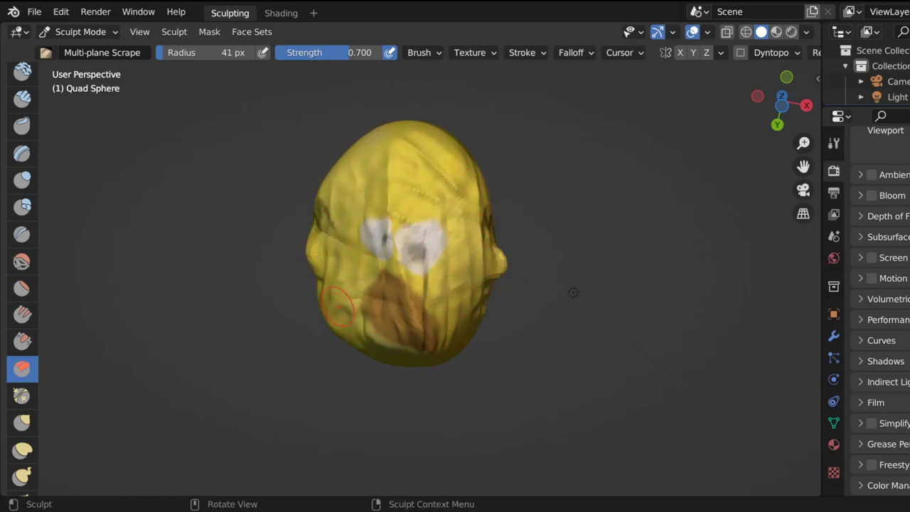
Undo all Multi-plane Scrape strokes to bring back the detailed face.
{"action": "key", "text": "ctrl+z"}
{"action": "key", "text": "ctrl+z"}
{"action": "key", "text": "ctrl+z"}
{"action": "key", "text": "ctrl+z"}
{"action": "key", "text": "ctrl+z"}
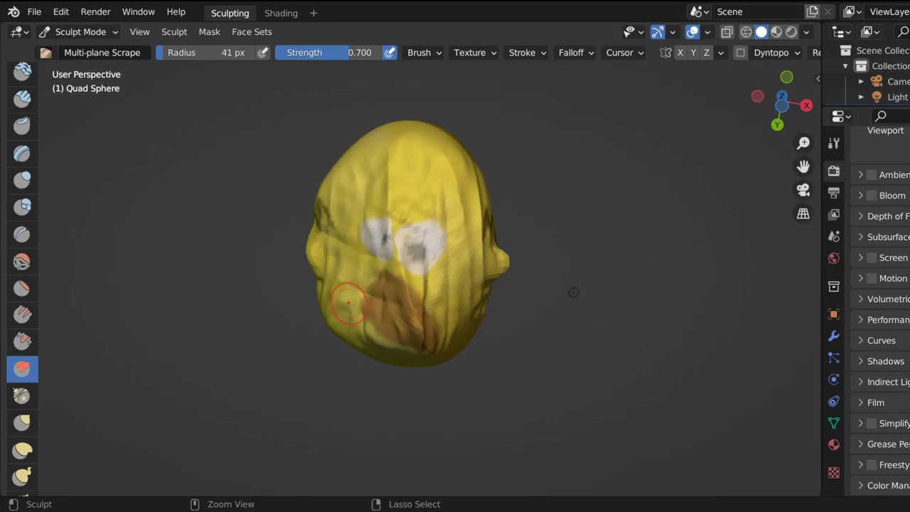
{"action": "key", "text": "ctrl+z"}
{"action": "key", "text": "ctrl+z"}
{"action": "key", "text": "ctrl+z"}
{"action": "key", "text": "ctrl+z"}
{"action": "key", "text": "ctrl+z"}
{"action": "key", "text": "ctrl+z"}
{"action": "key", "text": "ctrl+z"}
{"action": "key", "text": "ctrl+z"}
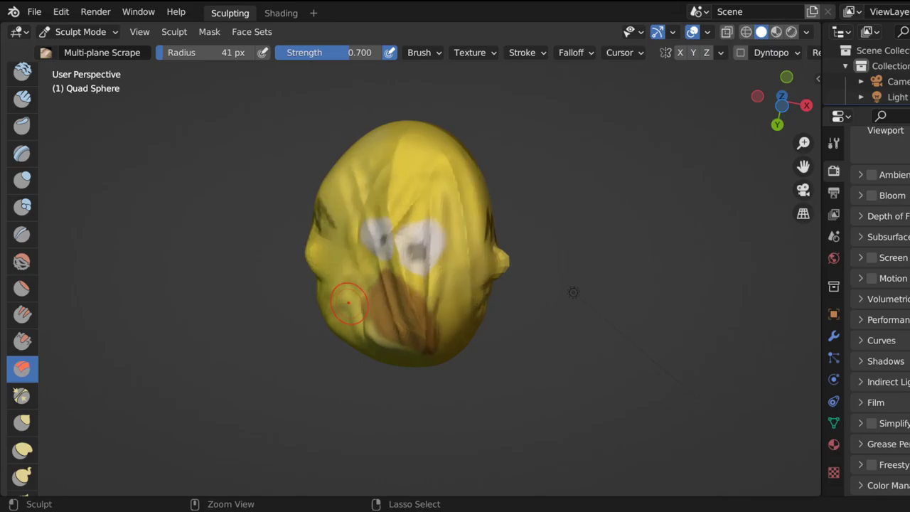
{"action": "key", "text": "ctrl+z"}
{"action": "key", "text": "ctrl+z"}
{"action": "key", "text": "ctrl+z"}
{"action": "key", "text": "ctrl+z"}
{"action": "key", "text": "ctrl+z"}
{"action": "key", "text": "ctrl+z"}
{"action": "key", "text": "ctrl+z"}
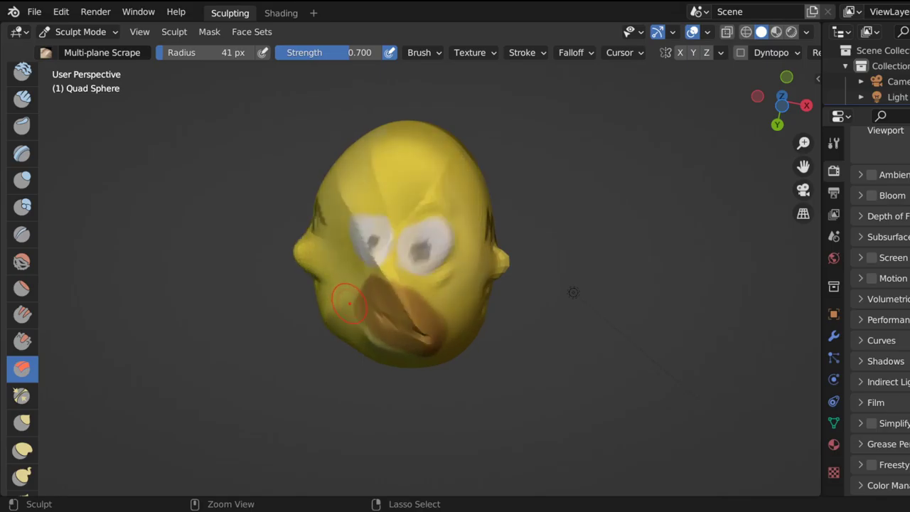
{"action": "key", "text": "ctrl+z"}
{"action": "key", "text": "ctrl+z"}
{"action": "key", "text": "ctrl+z"}
{"action": "key", "text": "ctrl+z"}
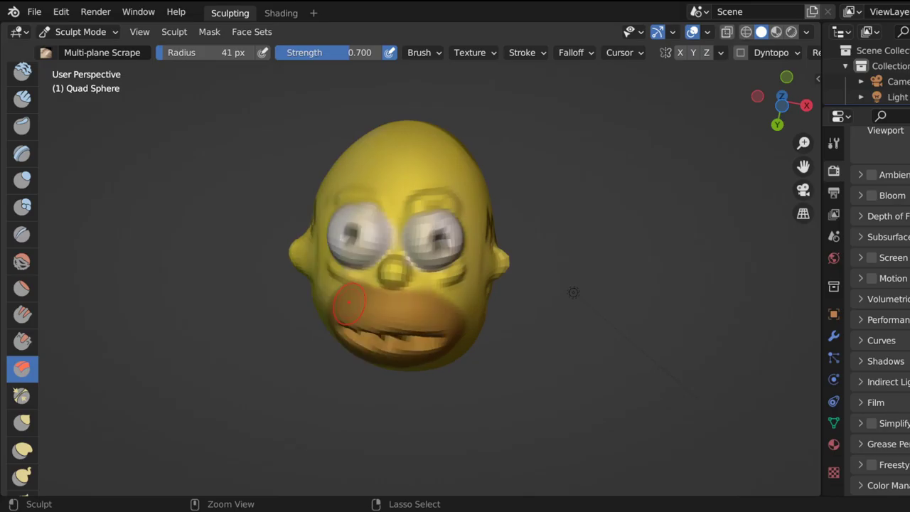
{"action": "scroll", "coordinate": [349, 302], "scroll_direction": "down", "scroll_amount": 3}
{"action": "scroll", "coordinate": [320, 284], "scroll_direction": "up", "scroll_amount": 2}
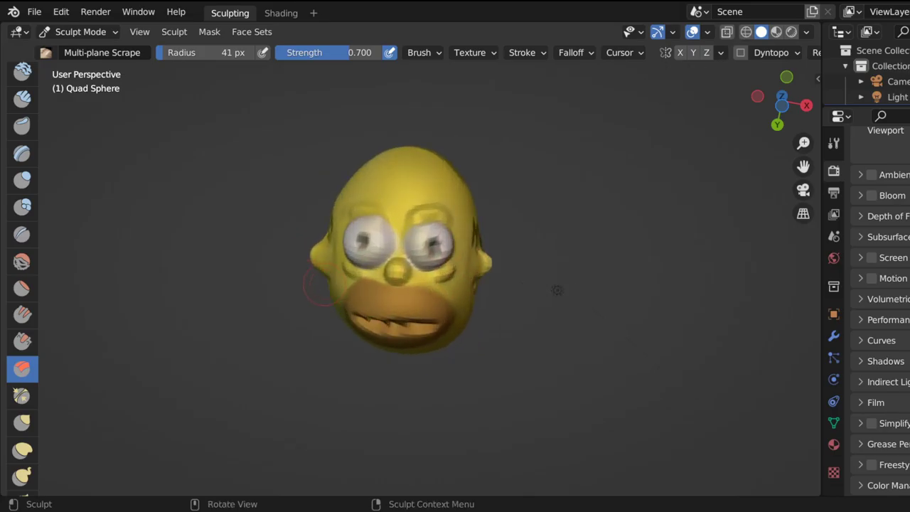
Pinch the areas around and between the eyes with the Pinch/Magnify brush at 41 px and 0.500 strength.
{"action": "scroll", "coordinate": [22, 354], "scroll_direction": "down", "scroll_amount": 2}
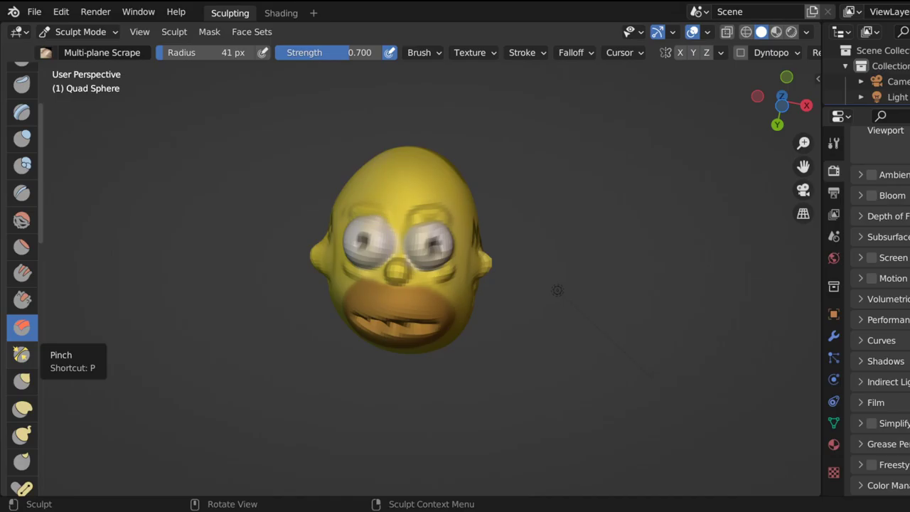
{"action": "left_click", "coordinate": [22, 354]}
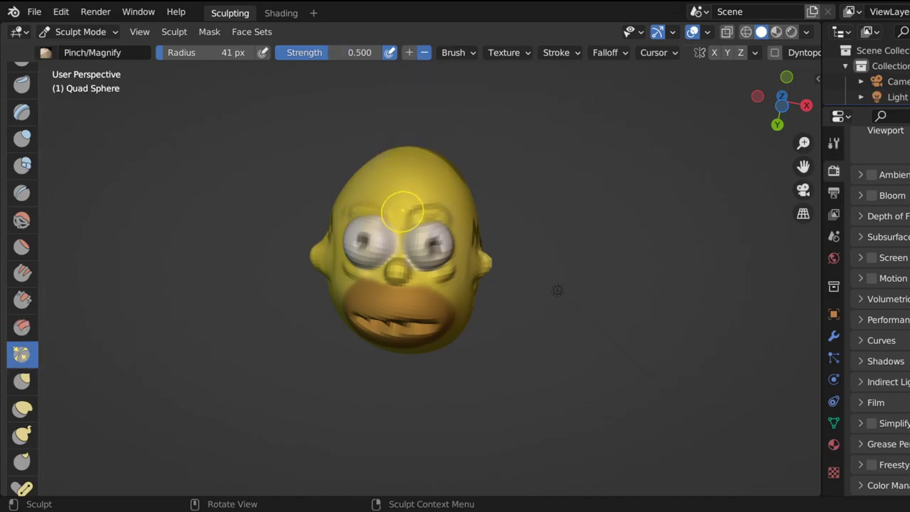
{"action": "left_click_drag", "start_coordinate": [450, 273], "coordinate": [428, 287]}
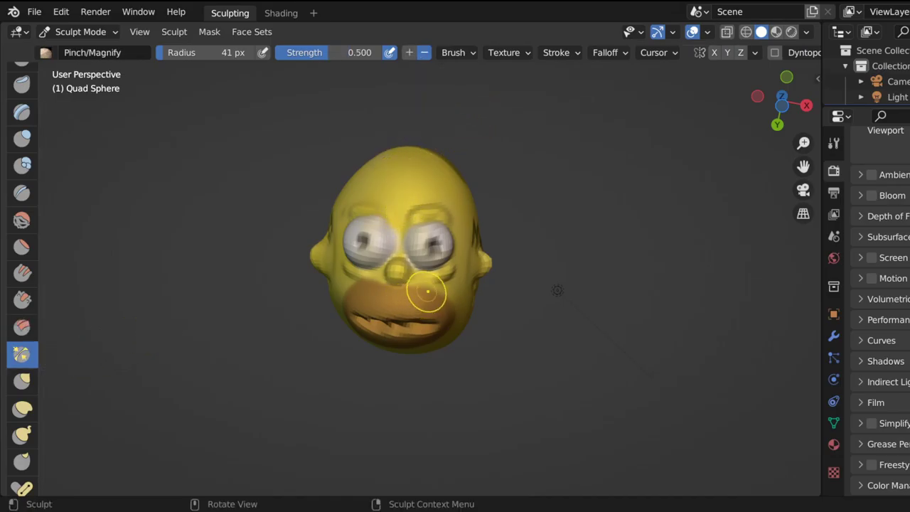
{"action": "left_click_drag", "start_coordinate": [440, 240], "coordinate": [448, 222]}
{"action": "left_click_drag", "start_coordinate": [396, 256], "coordinate": [393, 248]}
{"action": "mouse_move", "coordinate": [393, 248]}
{"action": "left_mouse_down"}
{"action": "mouse_move", "coordinate": [393, 258]}
{"action": "mouse_move", "coordinate": [400, 250]}
{"action": "left_mouse_up"}
{"action": "left_click_drag", "start_coordinate": [400, 251], "coordinate": [372, 238]}
{"action": "left_click_drag", "start_coordinate": [372, 238], "coordinate": [386, 247]}
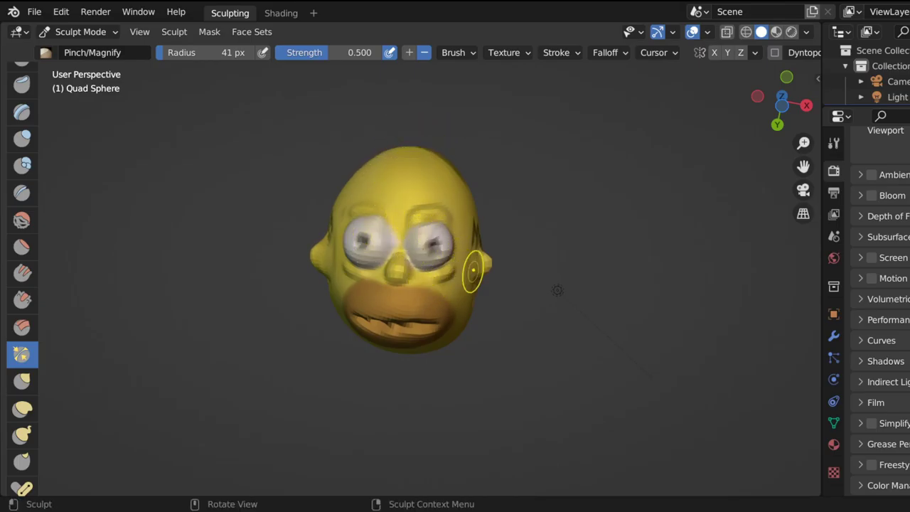
Pinch the outer edges of both ears with the Pinch/Magnify brush.
{"action": "left_click", "coordinate": [473, 270]}
{"action": "left_click_drag", "start_coordinate": [497, 244], "coordinate": [493, 284]}
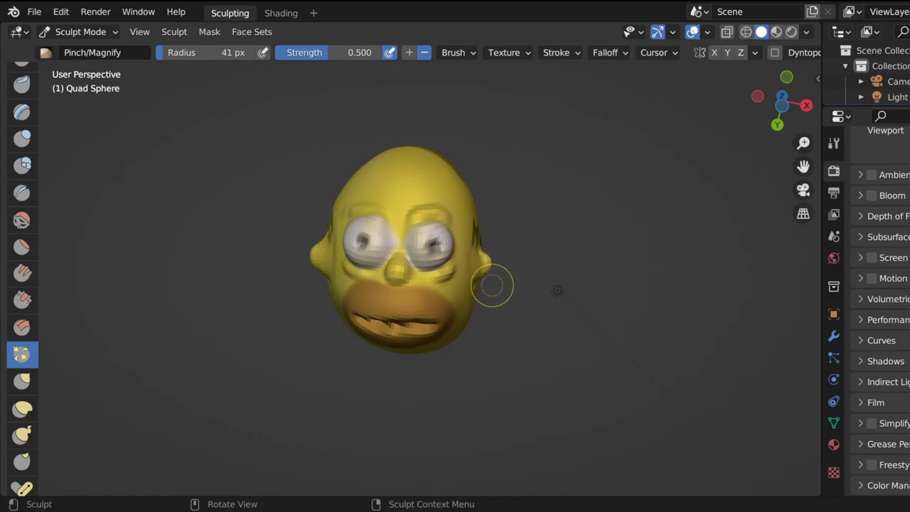
{"action": "left_click", "coordinate": [308, 268]}
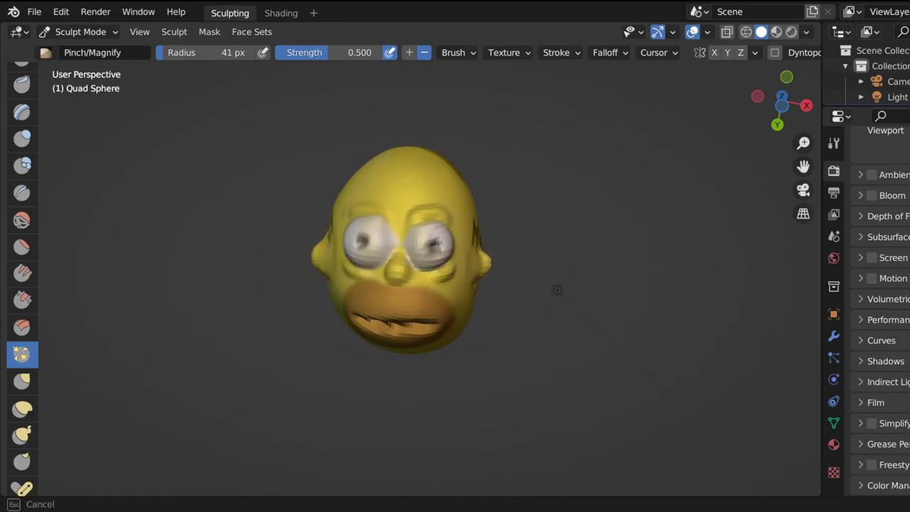
{"action": "left_click", "coordinate": [322, 253]}
{"action": "left_click_drag", "start_coordinate": [313, 256], "coordinate": [327, 257]}
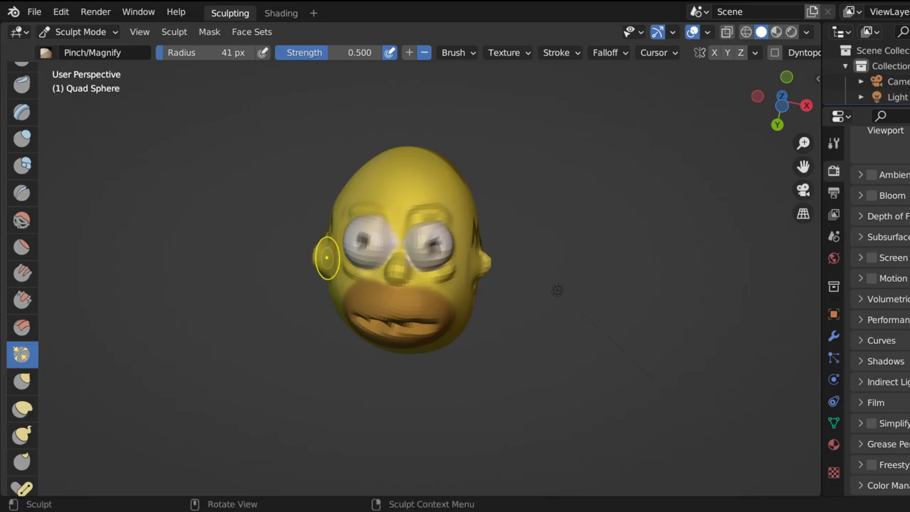
Pinch along the mouth line from one corner across the lips with the Pinch/Magnify brush.
{"action": "left_click", "coordinate": [352, 317]}
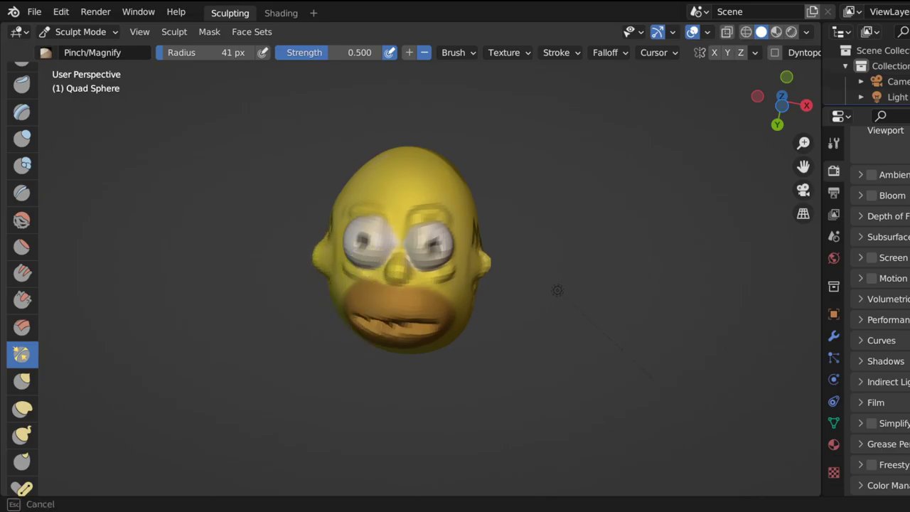
{"action": "mouse_move", "coordinate": [383, 325]}
{"action": "left_mouse_down"}
{"action": "mouse_move", "coordinate": [402, 338]}
{"action": "mouse_move", "coordinate": [397, 314]}
{"action": "left_mouse_up"}
{"action": "scroll", "coordinate": [402, 339], "scroll_direction": "down", "scroll_amount": 2}
{"action": "left_click_drag", "start_coordinate": [395, 315], "coordinate": [425, 313]}
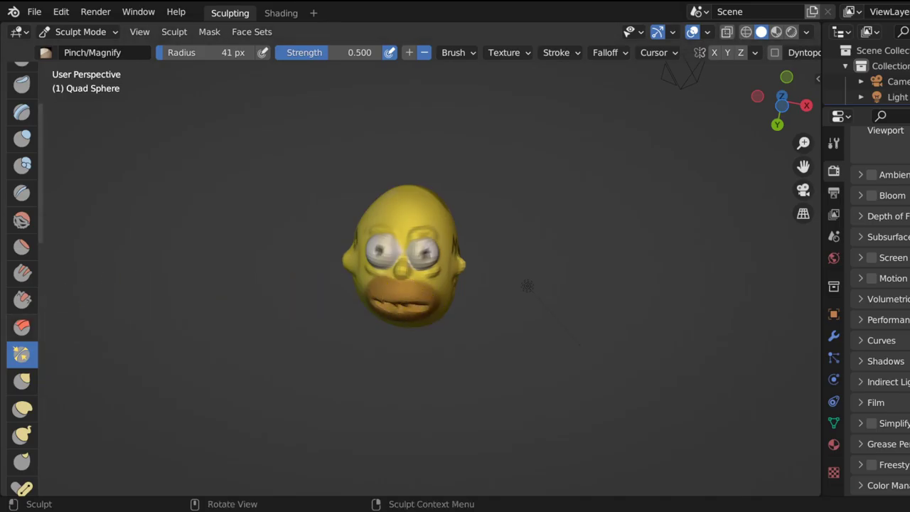
Pull long strands out of the forehead and mouth with the Snake Hook brush at 41 px and 1.000 strength, and undo them.
{"action": "left_click", "coordinate": [21, 326]}
{"action": "scroll", "coordinate": [21, 306], "scroll_direction": "down", "scroll_amount": 2}
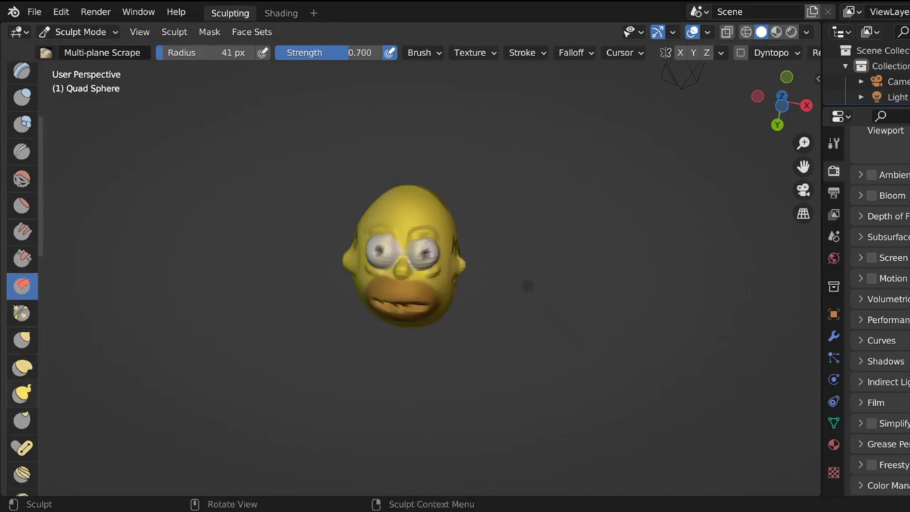
{"action": "left_click", "coordinate": [22, 393]}
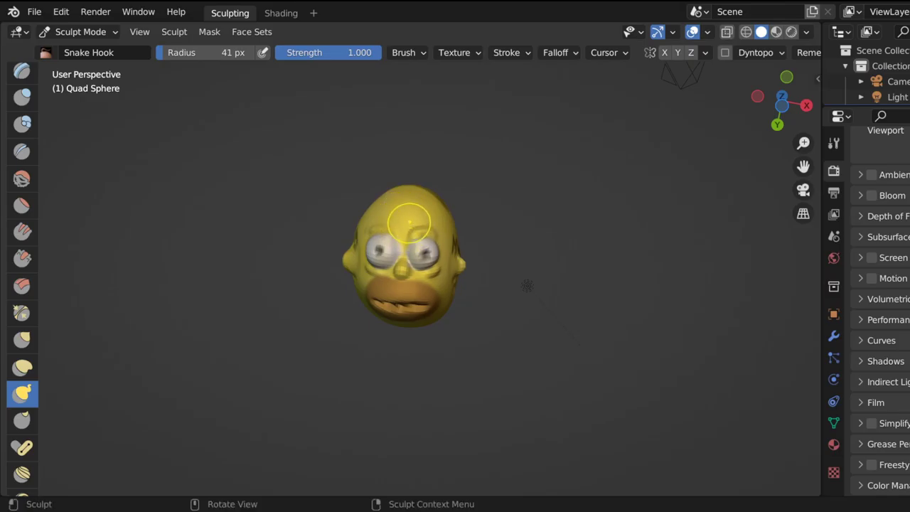
{"action": "mouse_move", "coordinate": [406, 202]}
{"action": "left_mouse_down"}
{"action": "mouse_move", "coordinate": [389, 138]}
{"action": "mouse_move", "coordinate": [331, 124]}
{"action": "mouse_move", "coordinate": [347, 96]}
{"action": "mouse_move", "coordinate": [448, 92]}
{"action": "mouse_move", "coordinate": [335, 85]}
{"action": "mouse_move", "coordinate": [235, 240]}
{"action": "mouse_move", "coordinate": [401, 318]}
{"action": "left_mouse_up"}
{"action": "left_click_drag", "start_coordinate": [434, 97], "coordinate": [483, 392]}
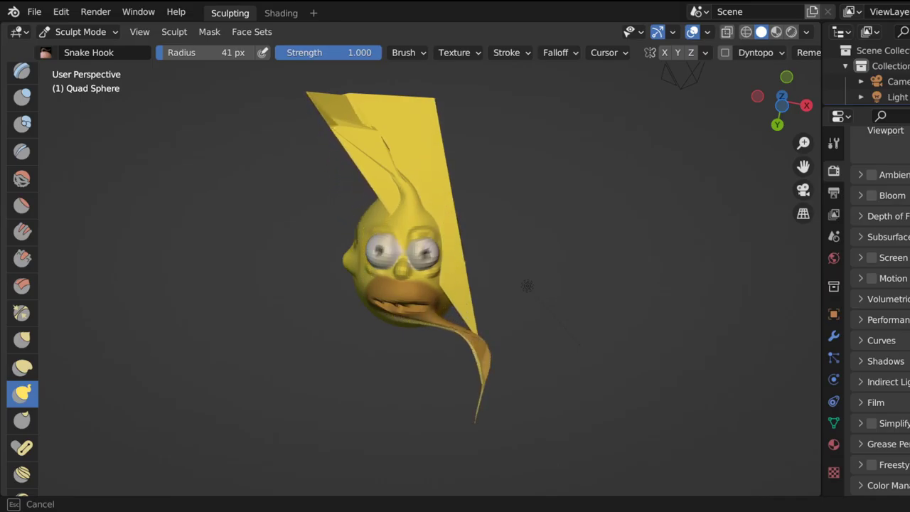
{"action": "scroll", "coordinate": [490, 242], "scroll_direction": "down", "scroll_amount": 5}
{"action": "scroll", "coordinate": [400, 287], "scroll_direction": "up", "scroll_amount": 10}
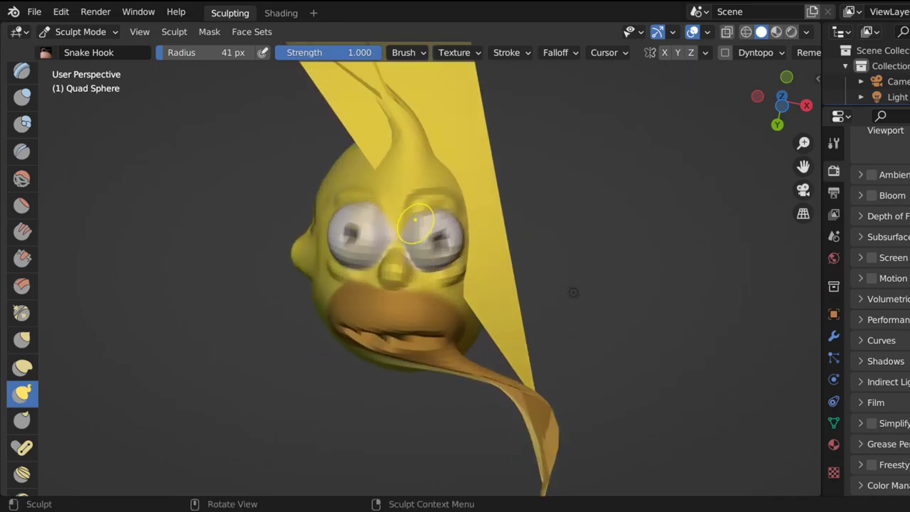
{"action": "key", "text": "ctrl+z"}
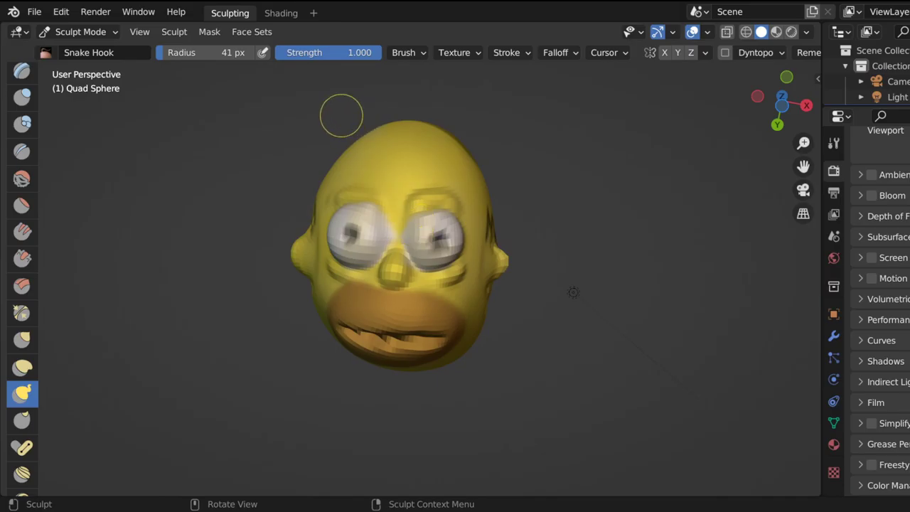
Pull three pointed horns out of the forehead with the Snake Hook brush, one central and one on each side.
{"action": "left_click_drag", "start_coordinate": [405, 157], "coordinate": [405, 135]}
{"action": "left_click_drag", "start_coordinate": [401, 89], "coordinate": [401, 85]}
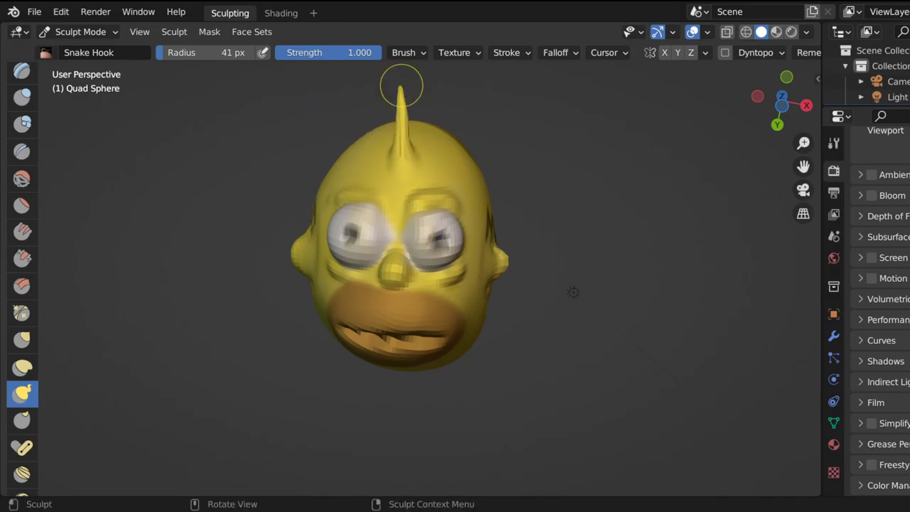
{"action": "left_click_drag", "start_coordinate": [351, 165], "coordinate": [331, 157]}
{"action": "left_click_drag", "start_coordinate": [343, 115], "coordinate": [348, 112]}
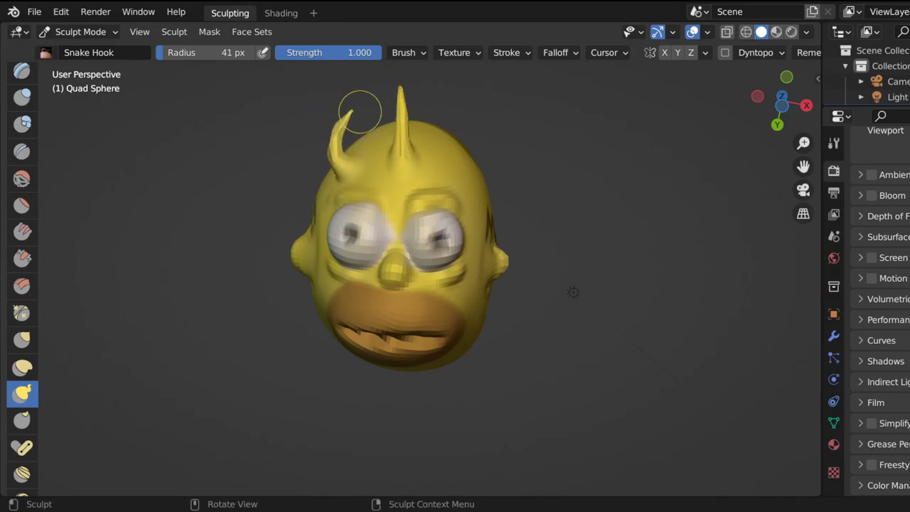
{"action": "mouse_move", "coordinate": [455, 171]}
{"action": "left_mouse_down"}
{"action": "mouse_move", "coordinate": [469, 146]}
{"action": "mouse_move", "coordinate": [462, 107]}
{"action": "left_mouse_up"}
{"action": "scroll", "coordinate": [479, 116], "scroll_direction": "down", "scroll_amount": 5}
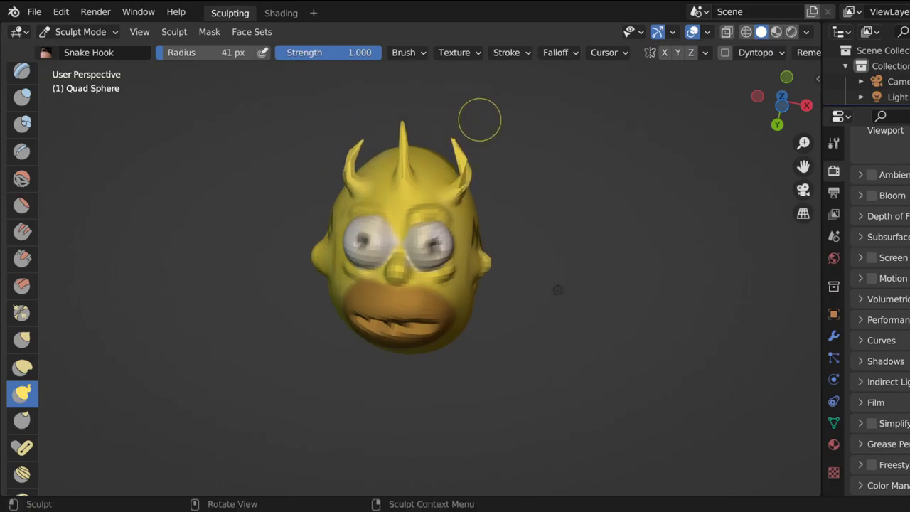
{"action": "scroll", "coordinate": [356, 226], "scroll_direction": "up", "scroll_amount": 3}
{"action": "scroll", "coordinate": [323, 231], "scroll_direction": "up", "scroll_amount": 2}
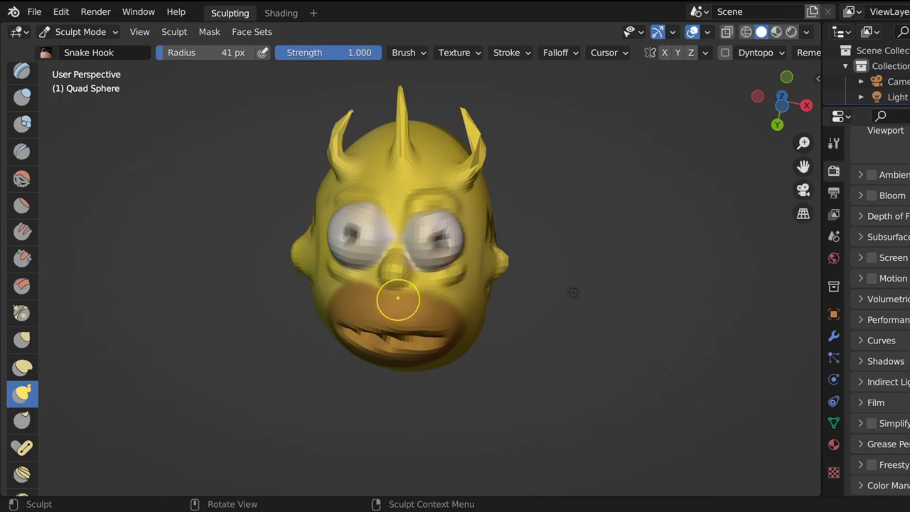
Pull the nose up into a spike between the eyes, and undo it together with the three horns.
{"action": "left_click_drag", "start_coordinate": [394, 271], "coordinate": [395, 213]}
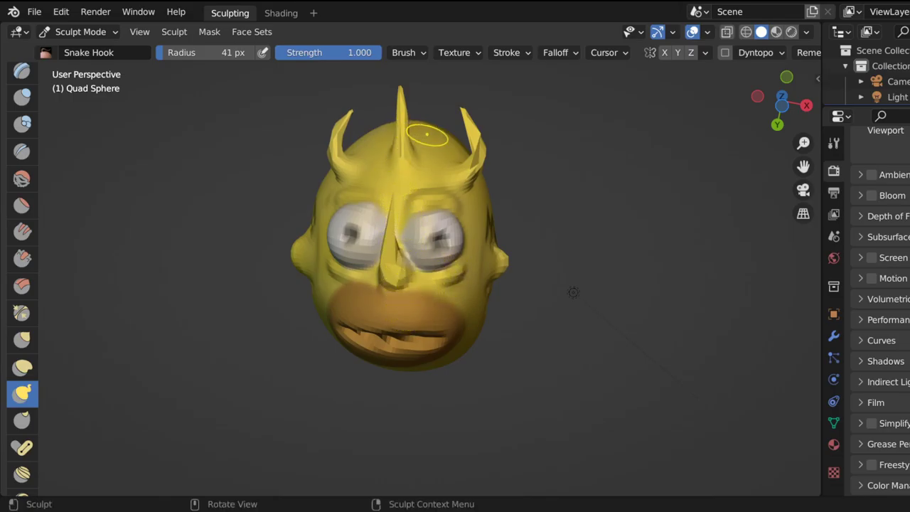
{"action": "scroll", "coordinate": [426, 134], "scroll_direction": "down", "scroll_amount": 4}
{"action": "scroll", "coordinate": [364, 233], "scroll_direction": "up", "scroll_amount": 2}
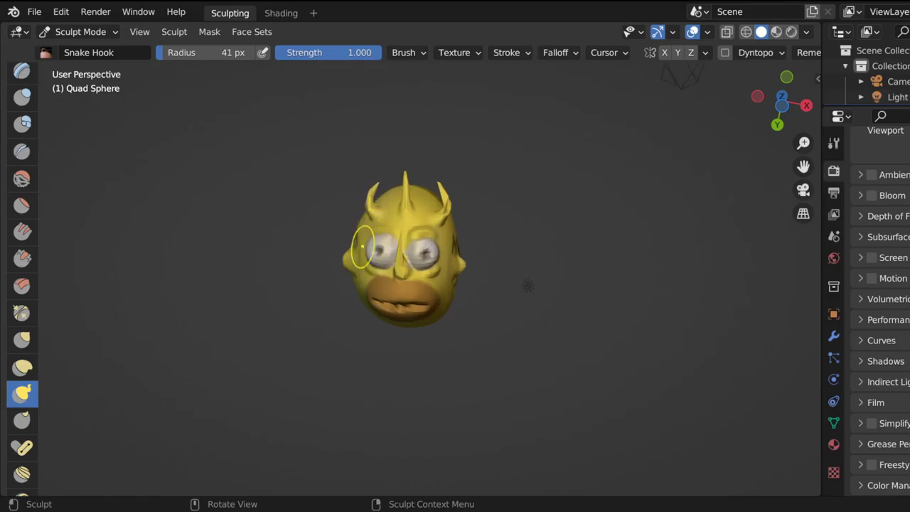
{"action": "key", "text": "ctrl"}
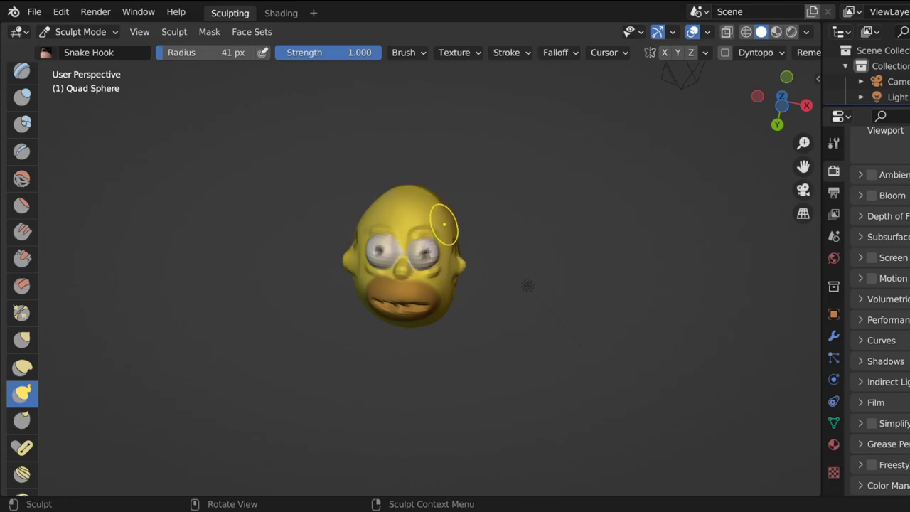
Pull a curved horn from each side of the head and a spike from the nose area with Snake Hook, and undo them.
{"action": "mouse_move", "coordinate": [443, 228]}
{"action": "left_mouse_down"}
{"action": "mouse_move", "coordinate": [466, 213]}
{"action": "mouse_move", "coordinate": [473, 171]}
{"action": "left_mouse_up"}
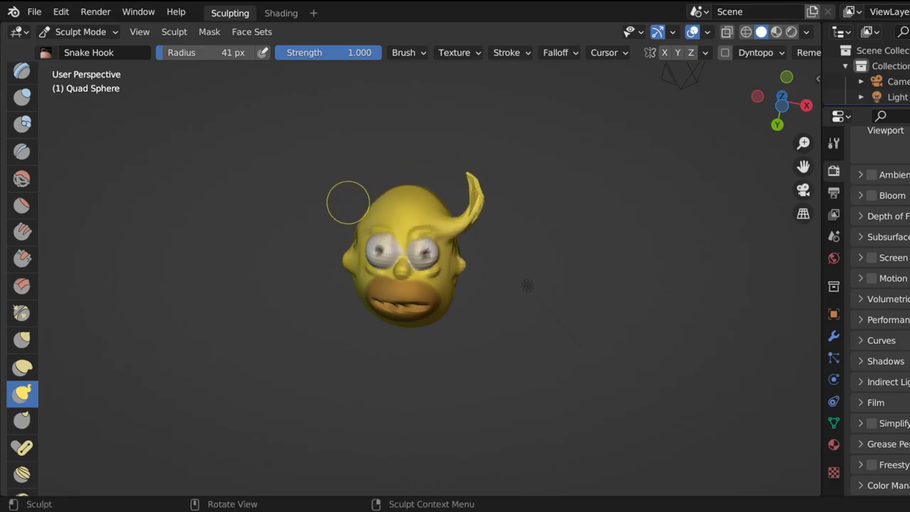
{"action": "mouse_move", "coordinate": [354, 223]}
{"action": "left_mouse_down"}
{"action": "mouse_move", "coordinate": [331, 202]}
{"action": "mouse_move", "coordinate": [347, 169]}
{"action": "left_mouse_up"}
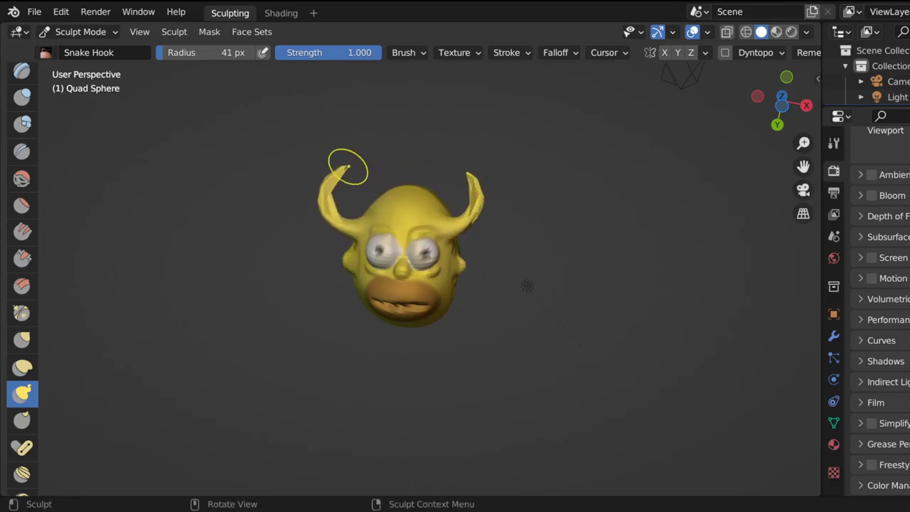
{"action": "left_click_drag", "start_coordinate": [402, 281], "coordinate": [406, 203]}
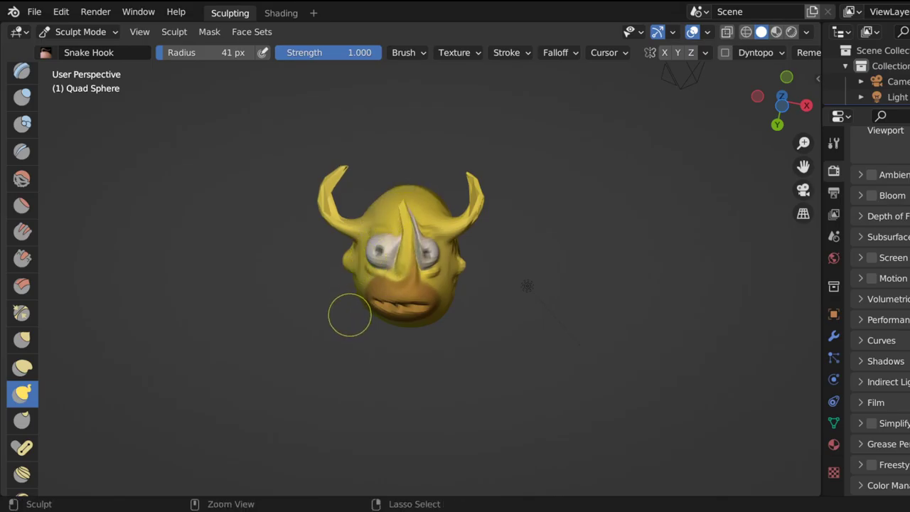
{"action": "key", "text": "ctrl+z"}
{"action": "key", "text": "ctrl+z"}
{"action": "key", "text": "ctrl+z"}
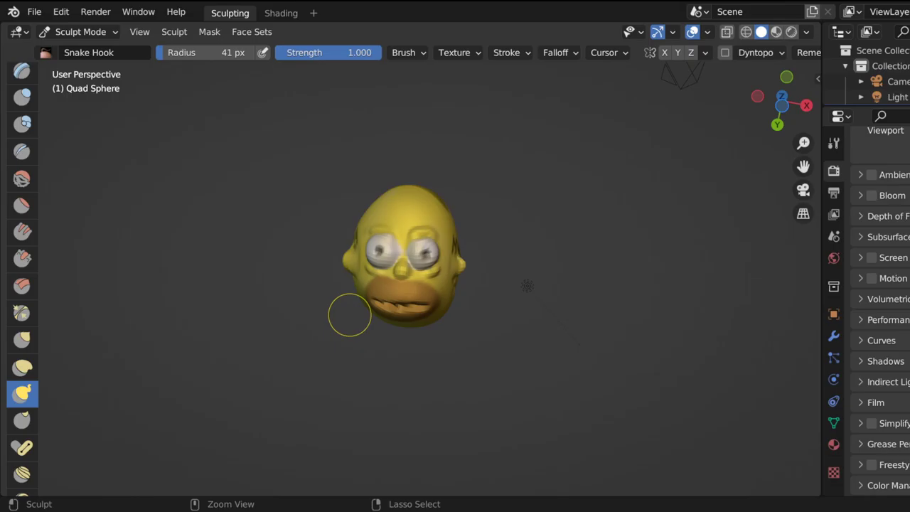
Stretch the upper head, both eyes and the muzzle into loose flaps and strands with the Snake Hook brush.
{"action": "mouse_move", "coordinate": [446, 226]}
{"action": "left_mouse_down"}
{"action": "mouse_move", "coordinate": [459, 196]}
{"action": "mouse_move", "coordinate": [409, 172]}
{"action": "mouse_move", "coordinate": [359, 179]}
{"action": "mouse_move", "coordinate": [332, 207]}
{"action": "mouse_move", "coordinate": [347, 264]}
{"action": "left_mouse_up"}
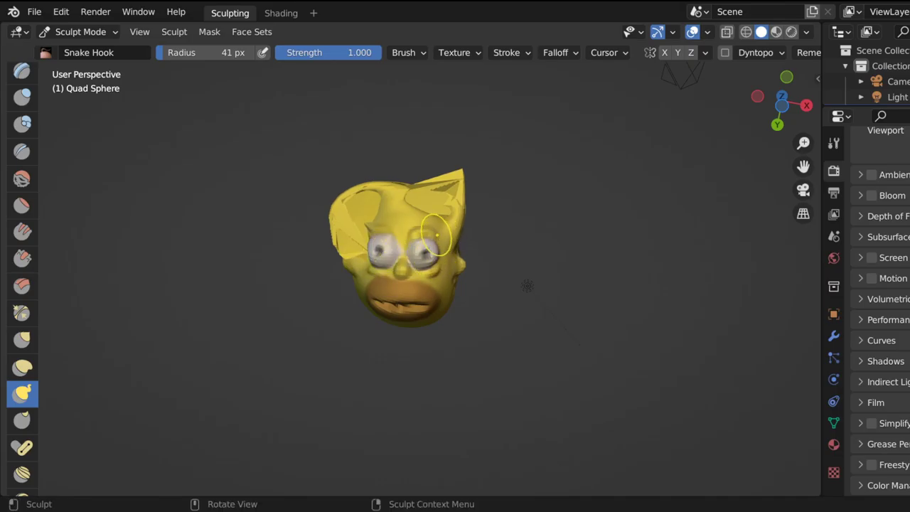
{"action": "mouse_move", "coordinate": [437, 236]}
{"action": "left_mouse_down"}
{"action": "mouse_move", "coordinate": [484, 239]}
{"action": "mouse_move", "coordinate": [493, 213]}
{"action": "left_mouse_up"}
{"action": "mouse_move", "coordinate": [372, 242]}
{"action": "left_mouse_down"}
{"action": "mouse_move", "coordinate": [356, 242]}
{"action": "mouse_move", "coordinate": [334, 203]}
{"action": "left_mouse_up"}
{"action": "left_click_drag", "start_coordinate": [409, 304], "coordinate": [412, 226]}
Undo the Snake Hook strokes on the upper head, eyes and muzzle to restore the clean face.
{"action": "key", "text": "ctrl+z"}
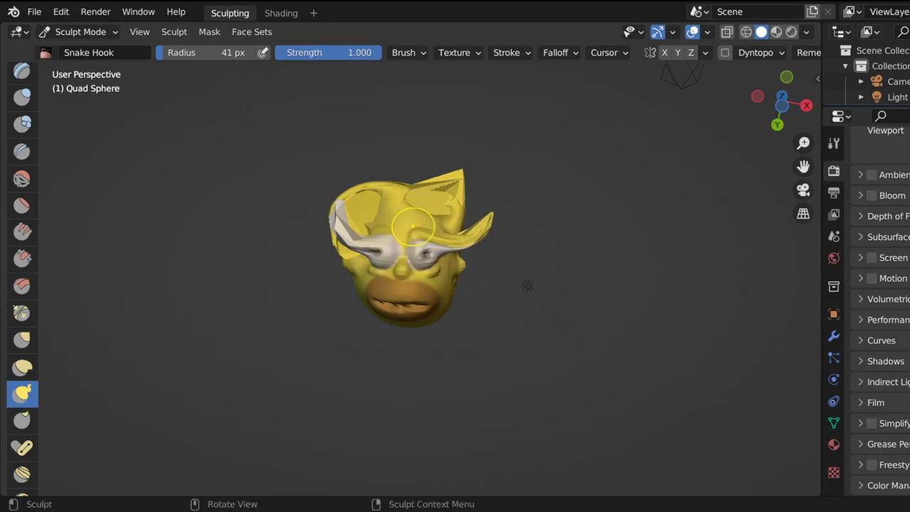
{"action": "key", "text": "ctrl+z"}
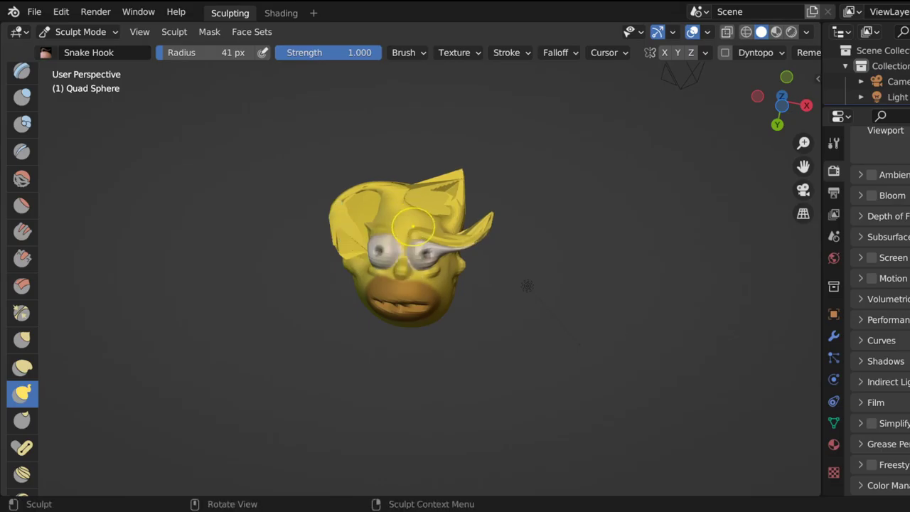
{"action": "key", "text": "ctrl+z"}
{"action": "key", "text": "ctrl+z"}
{"action": "key", "text": "ctrl+z"}
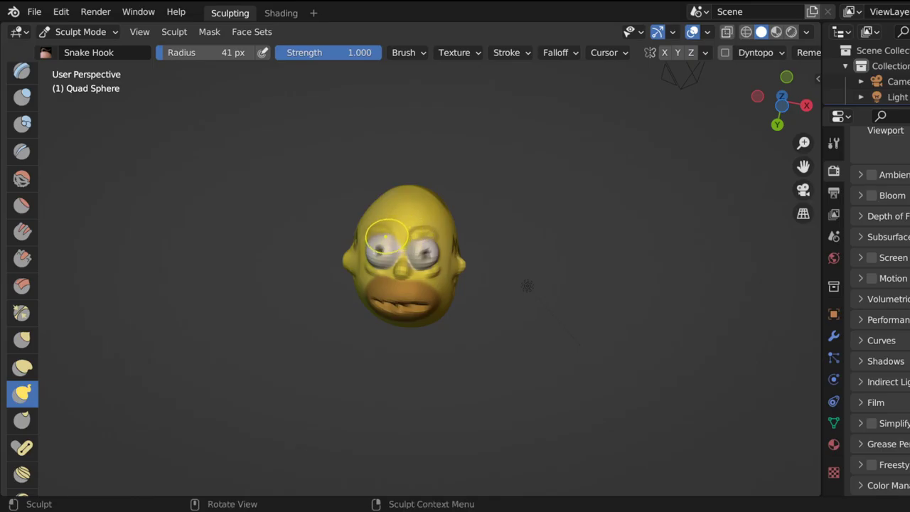
{"action": "scroll", "coordinate": [359, 238], "scroll_direction": "up", "scroll_amount": 2}
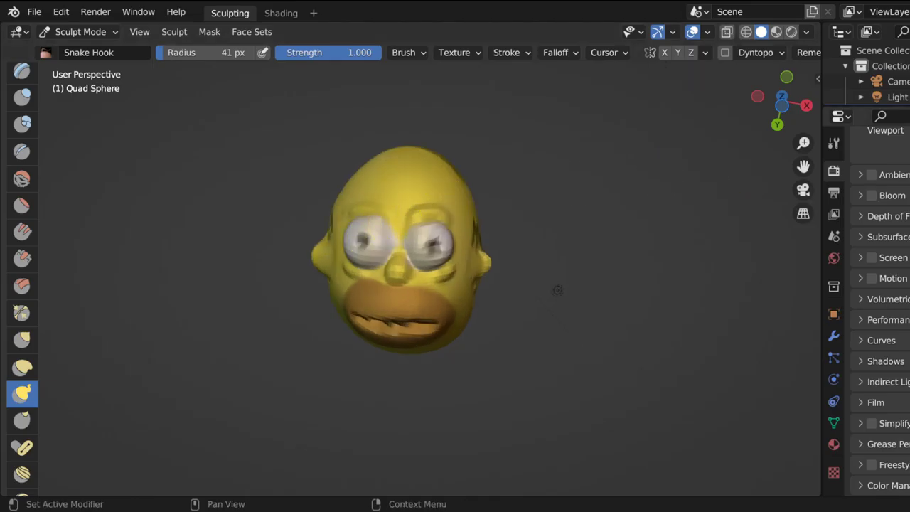
Wrinkle the whole yellow head with a Cloth brush stroke over the face at 0.500 strength and 41 px radius.
{"action": "left_click_drag", "start_coordinate": [782, 99], "coordinate": [192, 124]}
{"action": "left_click_drag", "start_coordinate": [552, 300], "coordinate": [562, 283]}
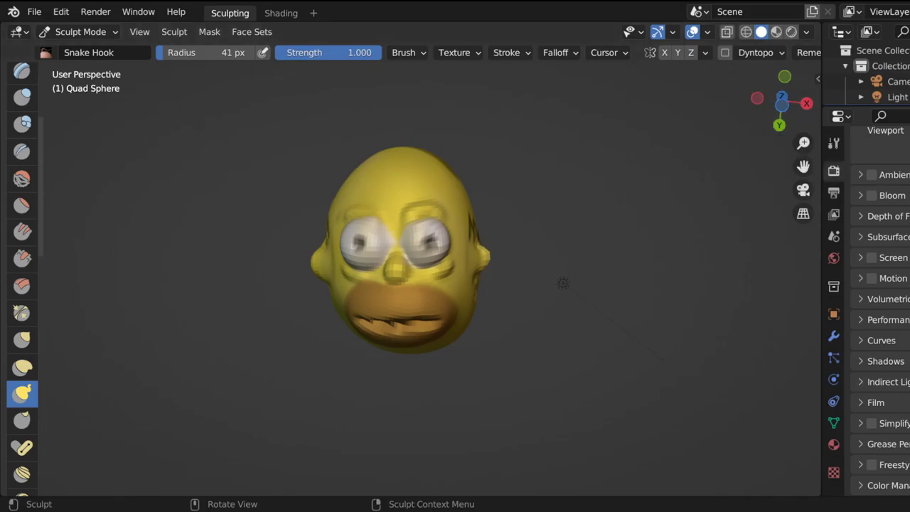
{"action": "scroll", "coordinate": [22, 284], "scroll_direction": "down", "scroll_amount": 5}
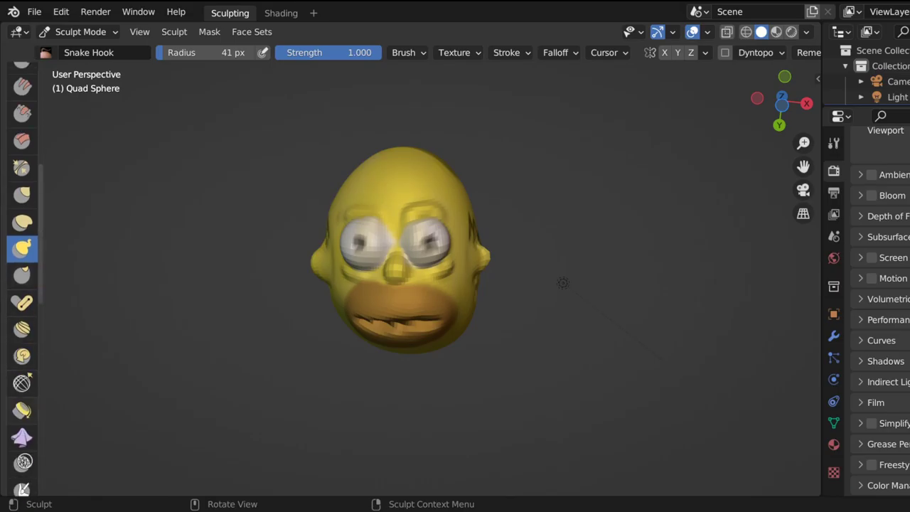
{"action": "left_click", "coordinate": [22, 410]}
{"action": "left_click", "coordinate": [22, 437]}
{"action": "scroll", "coordinate": [552, 201], "scroll_direction": "down", "scroll_amount": 10}
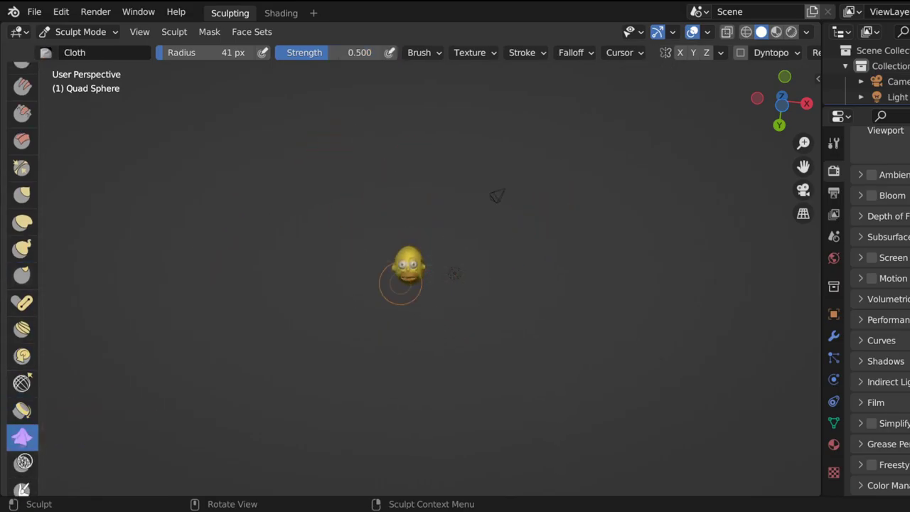
{"action": "scroll", "coordinate": [400, 283], "scroll_direction": "up", "scroll_amount": 4}
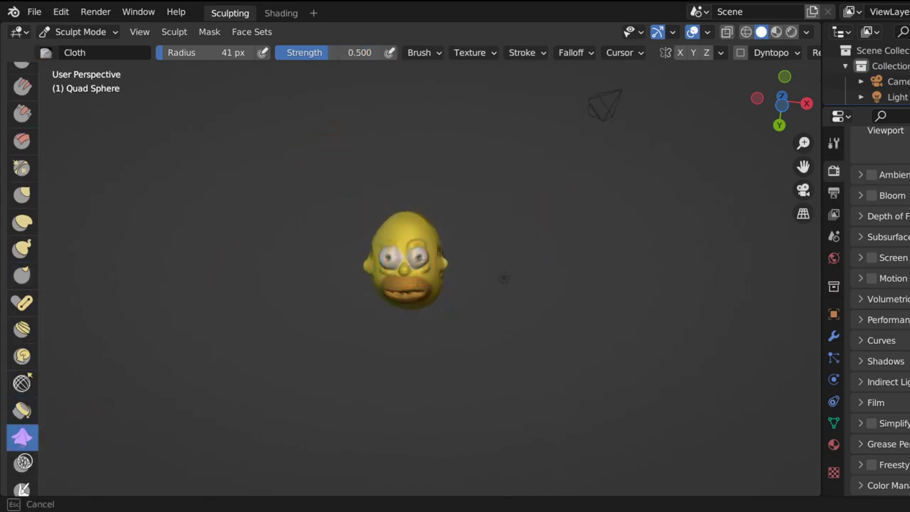
{"action": "left_click_drag", "start_coordinate": [402, 282], "coordinate": [405, 262]}
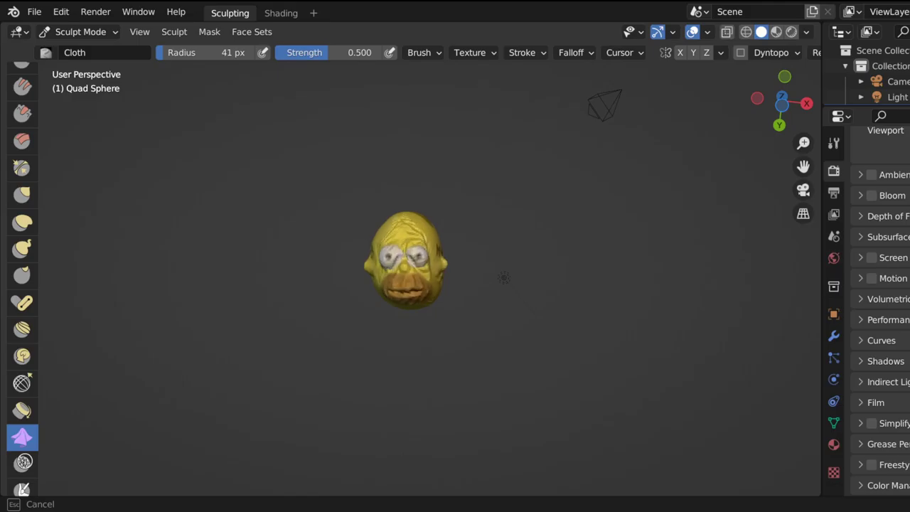
Examine the cloth wrinkles on the forehead, eyes and muzzle from near and far and from slightly different angles.
{"action": "scroll", "coordinate": [504, 278], "scroll_direction": "up", "scroll_amount": 7}
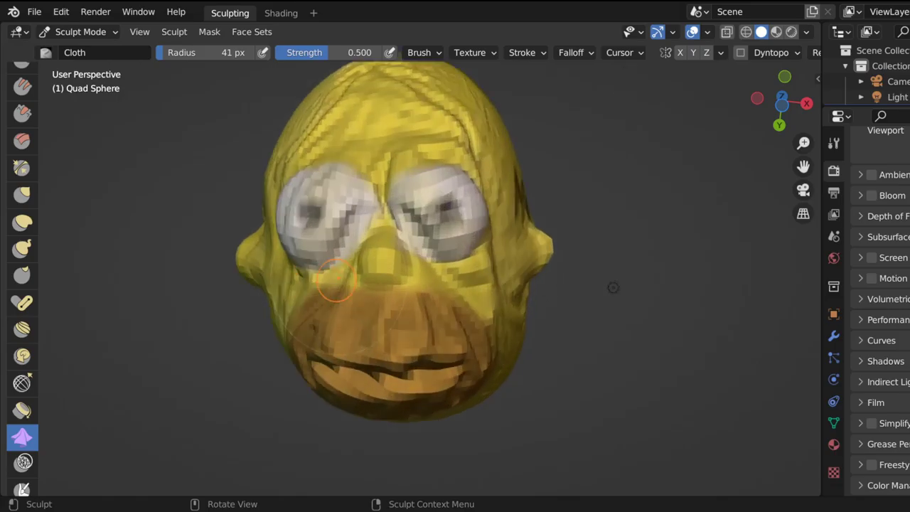
{"action": "scroll", "coordinate": [614, 284], "scroll_direction": "down", "scroll_amount": 5}
{"action": "scroll", "coordinate": [512, 278], "scroll_direction": "down", "scroll_amount": 3}
{"action": "scroll", "coordinate": [533, 277], "scroll_direction": "up", "scroll_amount": 4}
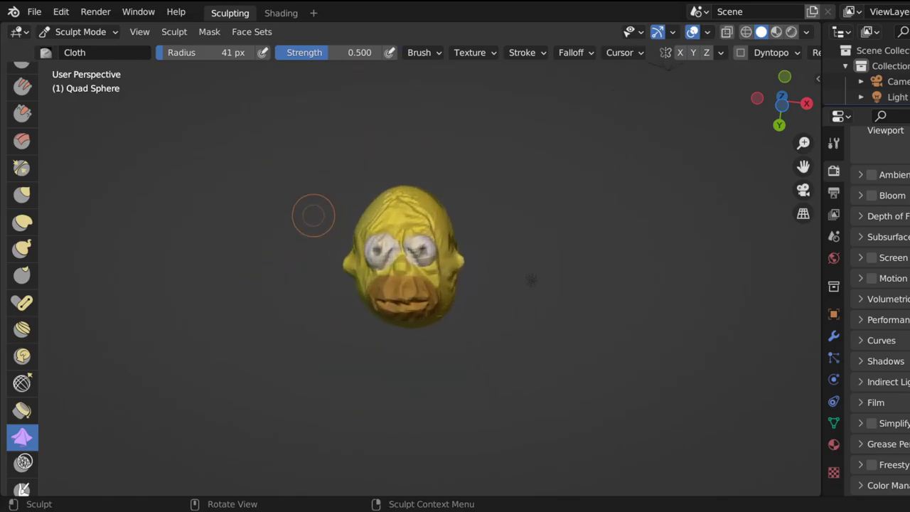
{"action": "scroll", "coordinate": [560, 215], "scroll_direction": "down", "scroll_amount": 5}
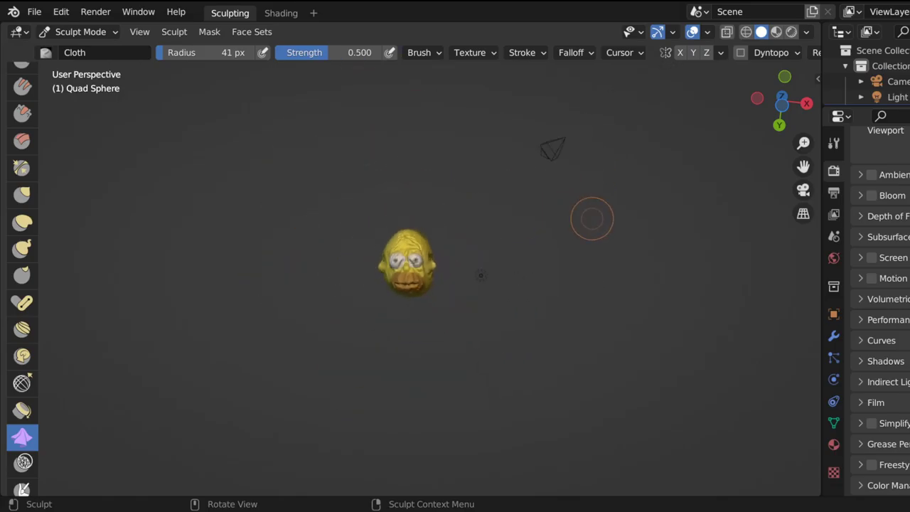
{"action": "scroll", "coordinate": [289, 270], "scroll_direction": "up", "scroll_amount": 5}
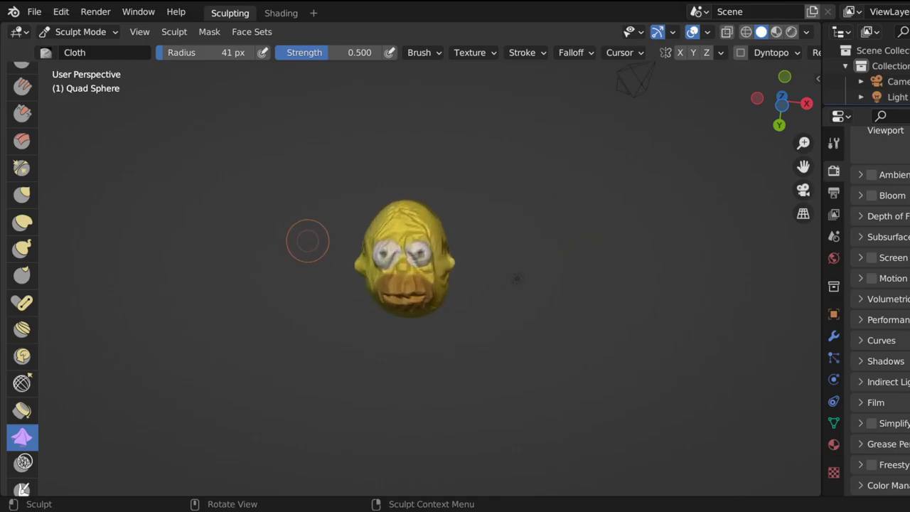
{"action": "scroll", "coordinate": [295, 227], "scroll_direction": "down", "scroll_amount": 3}
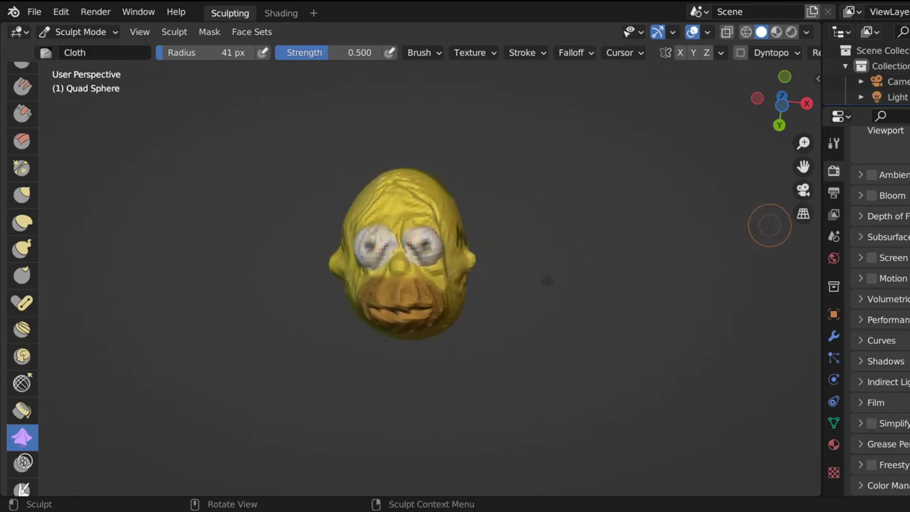
{"action": "left_click", "coordinate": [751, 101]}
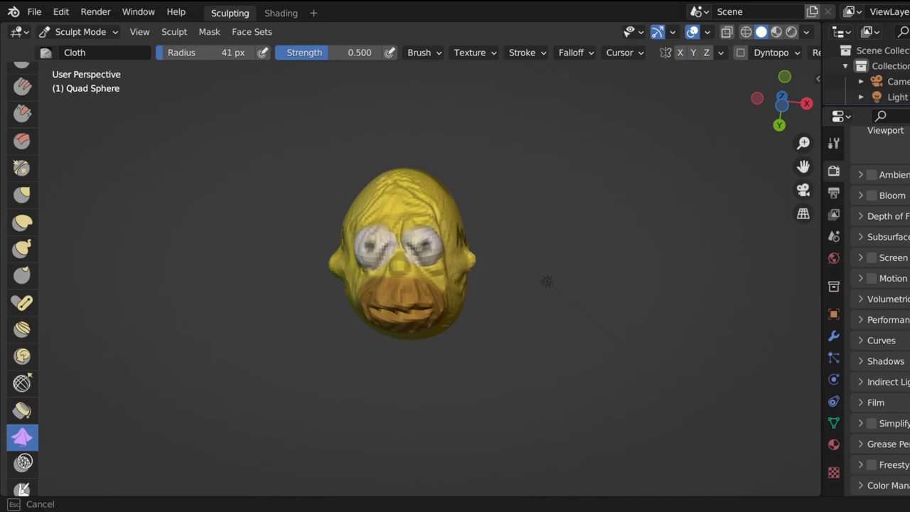
{"action": "left_click_drag", "start_coordinate": [781, 107], "coordinate": [830, 108]}
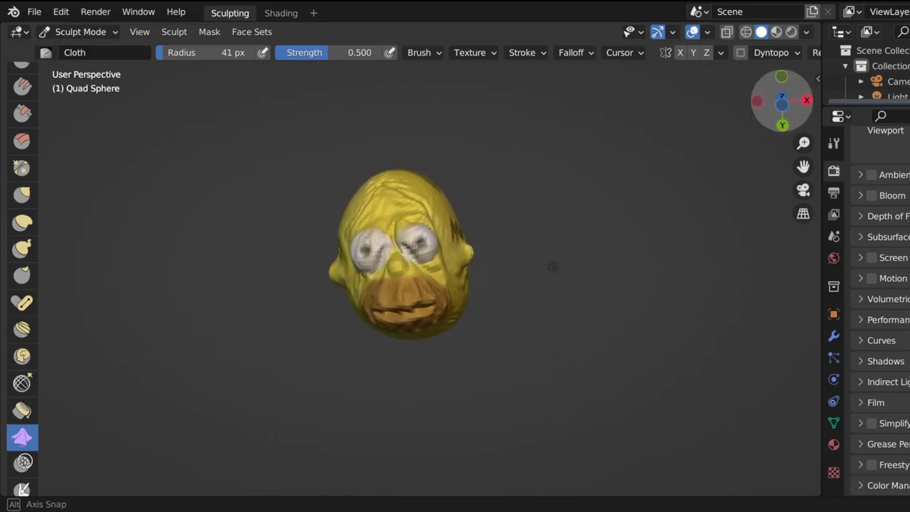
{"action": "mouse_move", "coordinate": [553, 267]}
{"action": "middle_mouse_down"}
{"action": "mouse_move", "coordinate": [530, 304]}
{"action": "mouse_move", "coordinate": [559, 195]}
{"action": "mouse_move", "coordinate": [510, 229]}
{"action": "mouse_move", "coordinate": [322, 70]}
{"action": "mouse_move", "coordinate": [537, 273]}
{"action": "middle_mouse_up"}
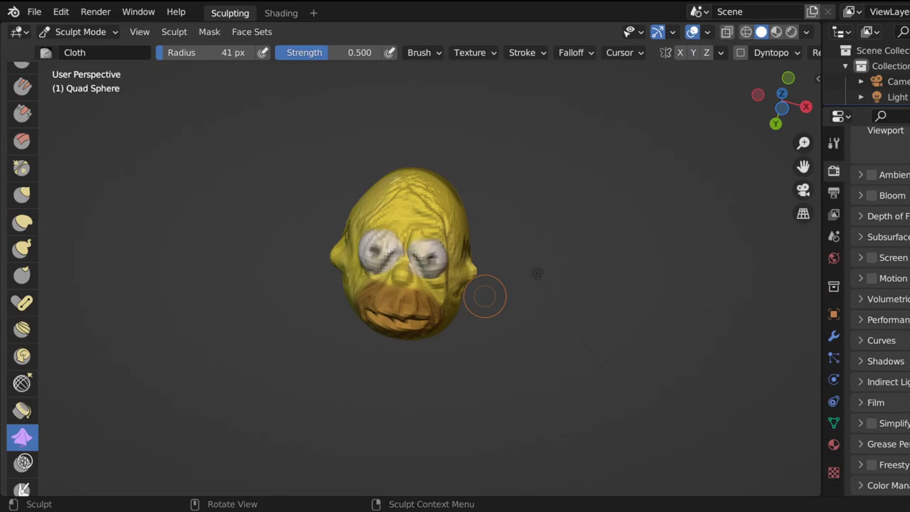
{"action": "scroll", "coordinate": [324, 274], "scroll_direction": "up", "scroll_amount": 4}
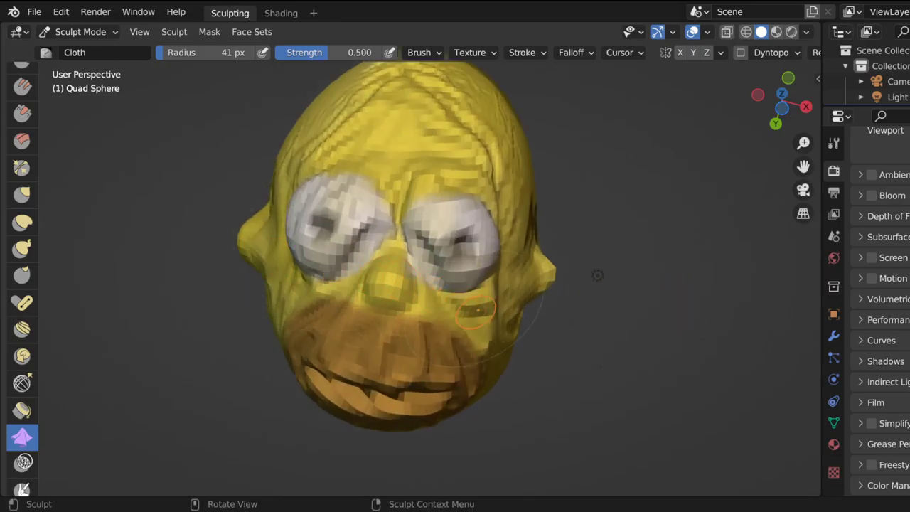
{"action": "scroll", "coordinate": [583, 342], "scroll_direction": "down", "scroll_amount": 2}
{"action": "scroll", "coordinate": [206, 122], "scroll_direction": "up", "scroll_amount": 1}
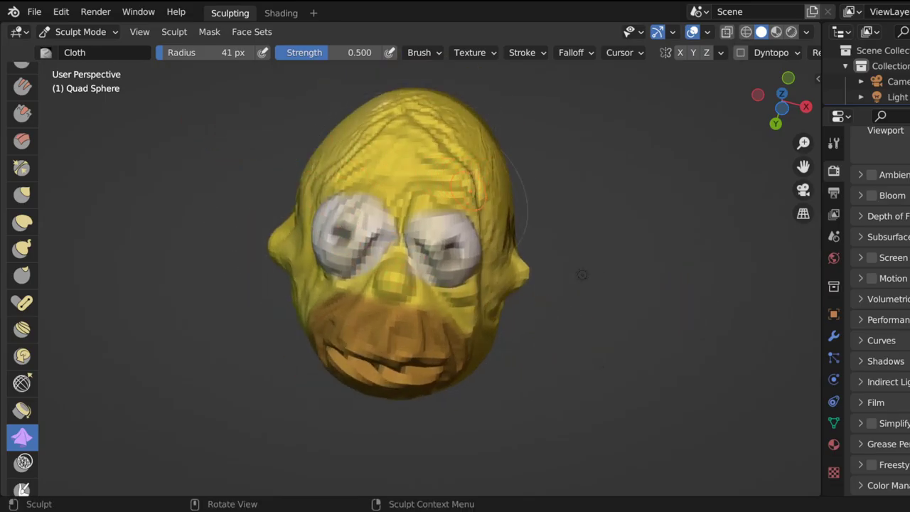